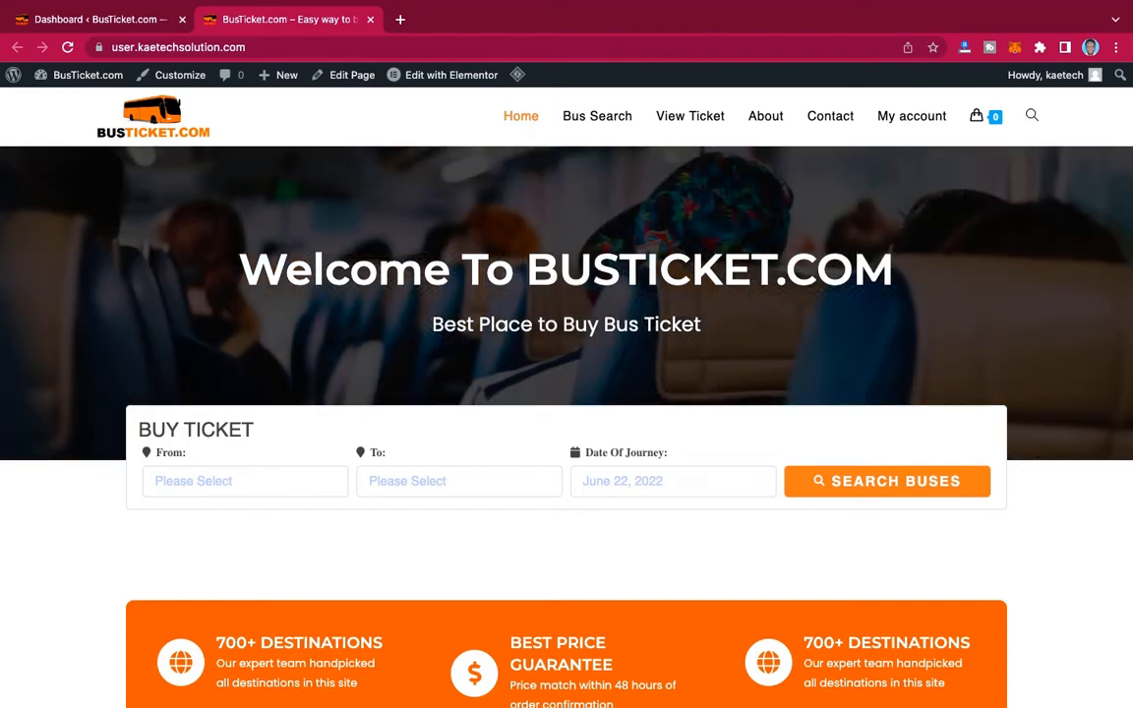
Examine the bus ticket site's home page from the welcome banner down to the footer.
scroll(996, 329, "down", 20)
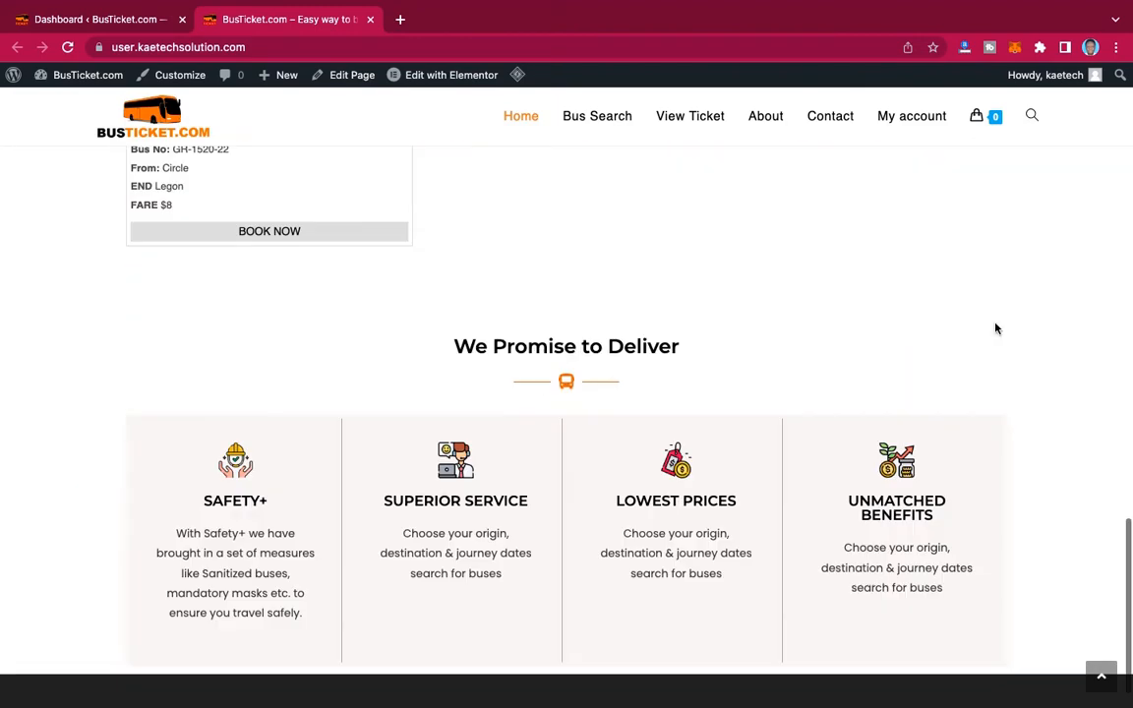
scroll(995, 329, "up", 15)
scroll(995, 329, "up", 5)
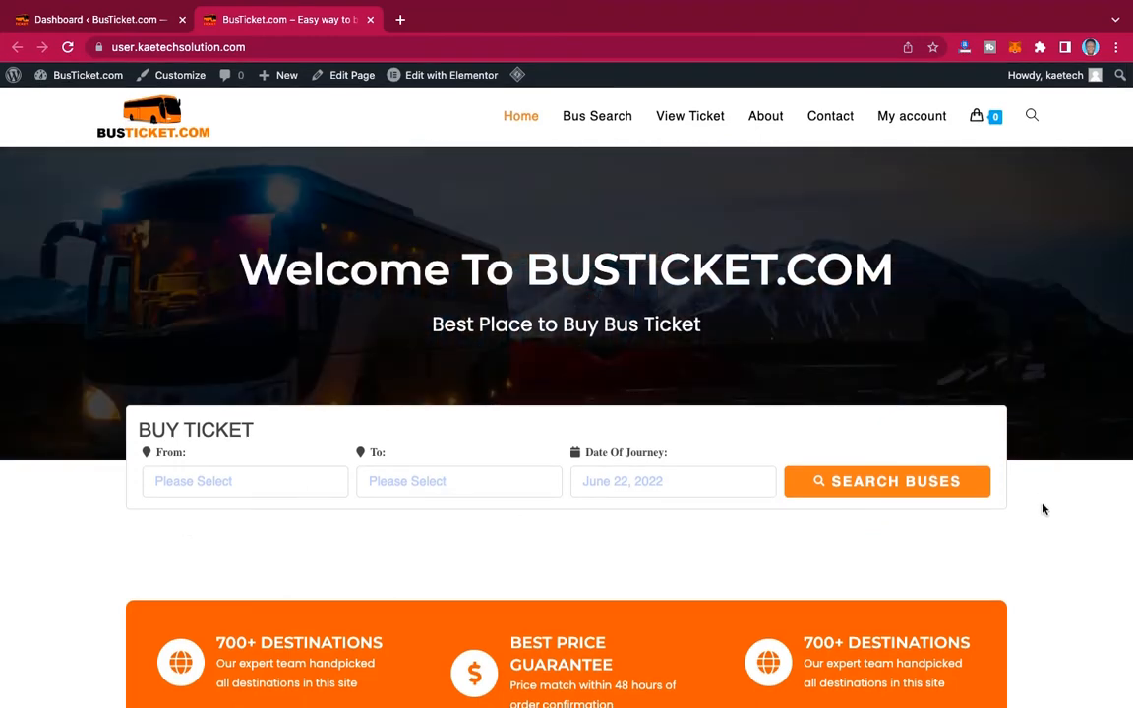
scroll(1044, 508, "down", 3)
scroll(1043, 508, "up", 1)
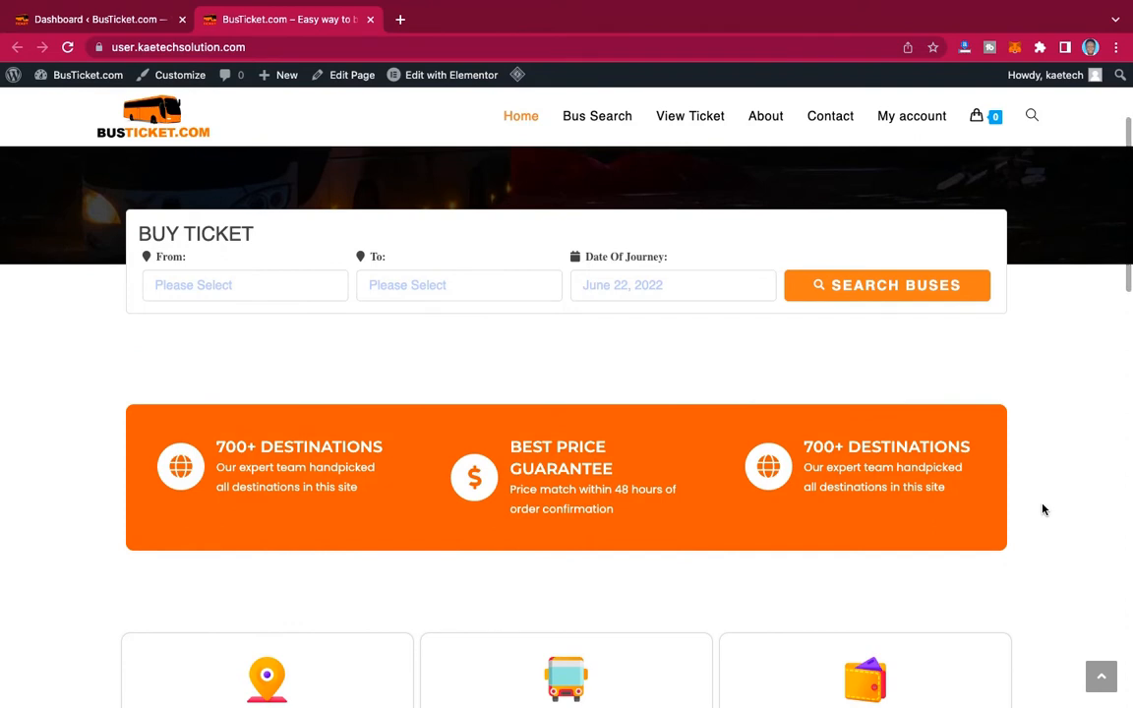
scroll(1043, 509, "up", 2)
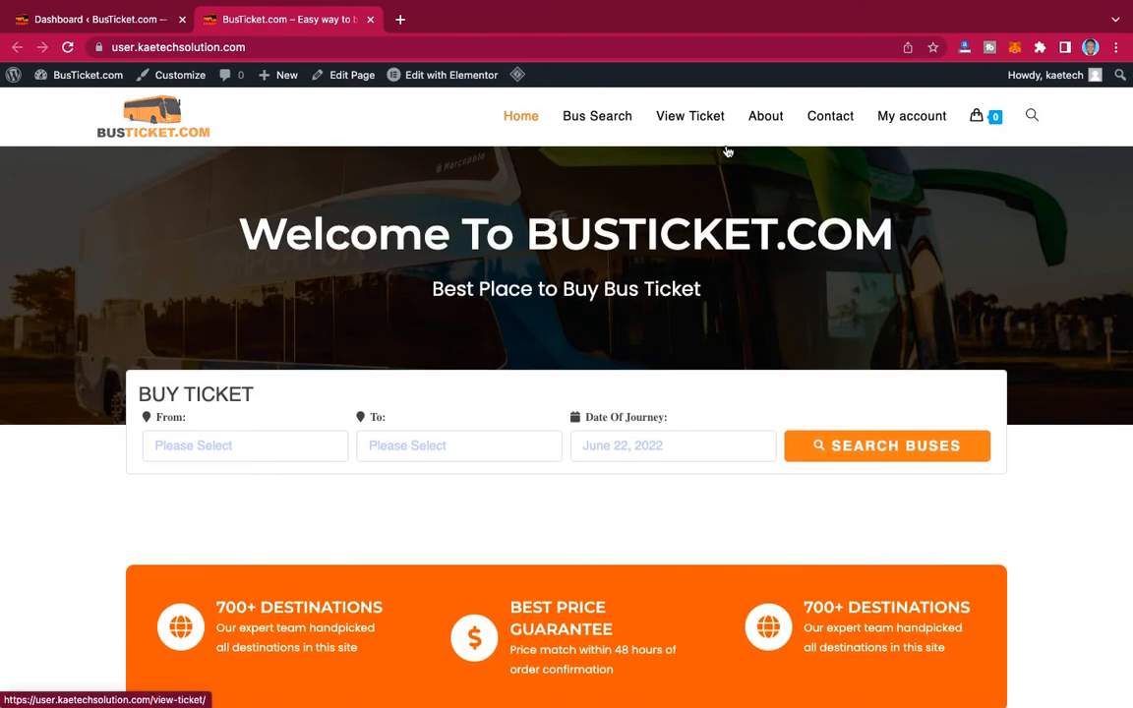
scroll(1009, 319, "down", 15)
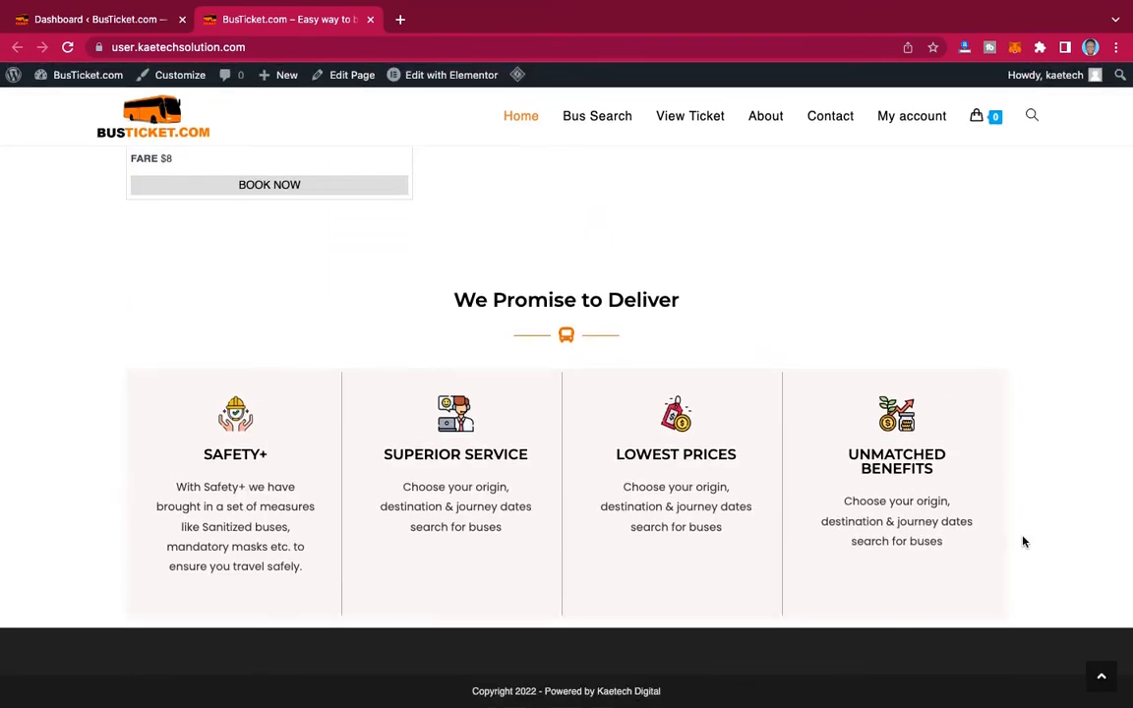
scroll(987, 380, "up", 8)
scroll(987, 381, "up", 6)
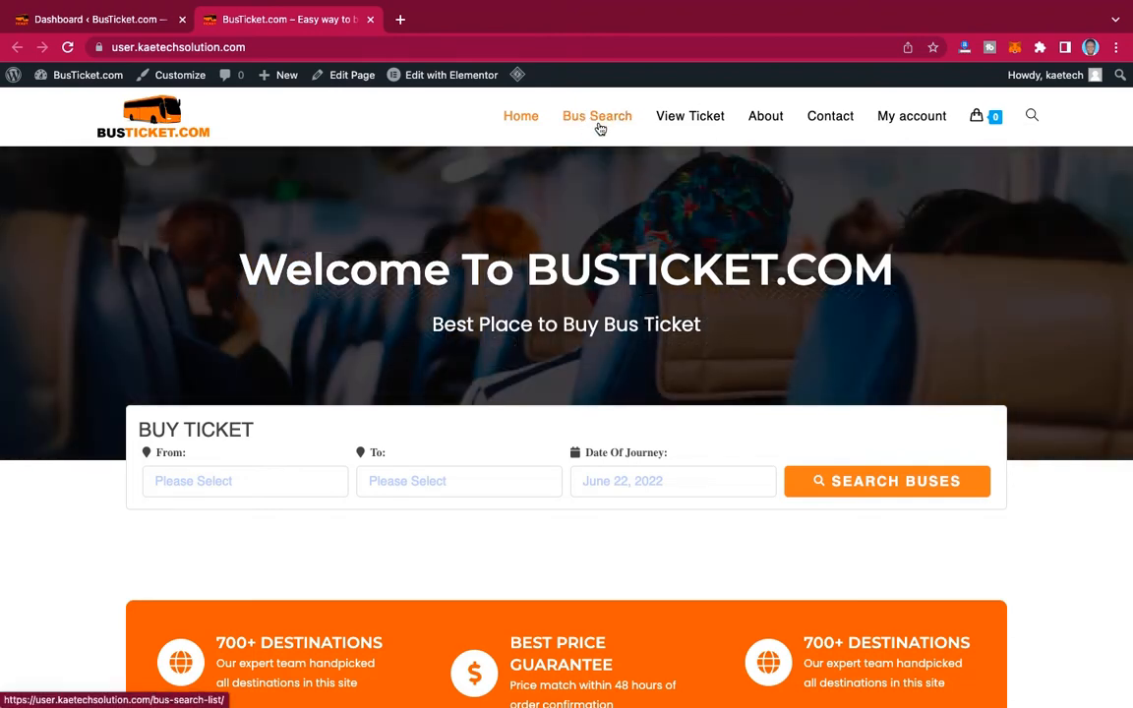
Open the Bus Search page in the page editor and its live version in a separate browser tab.
left_click(588, 122)
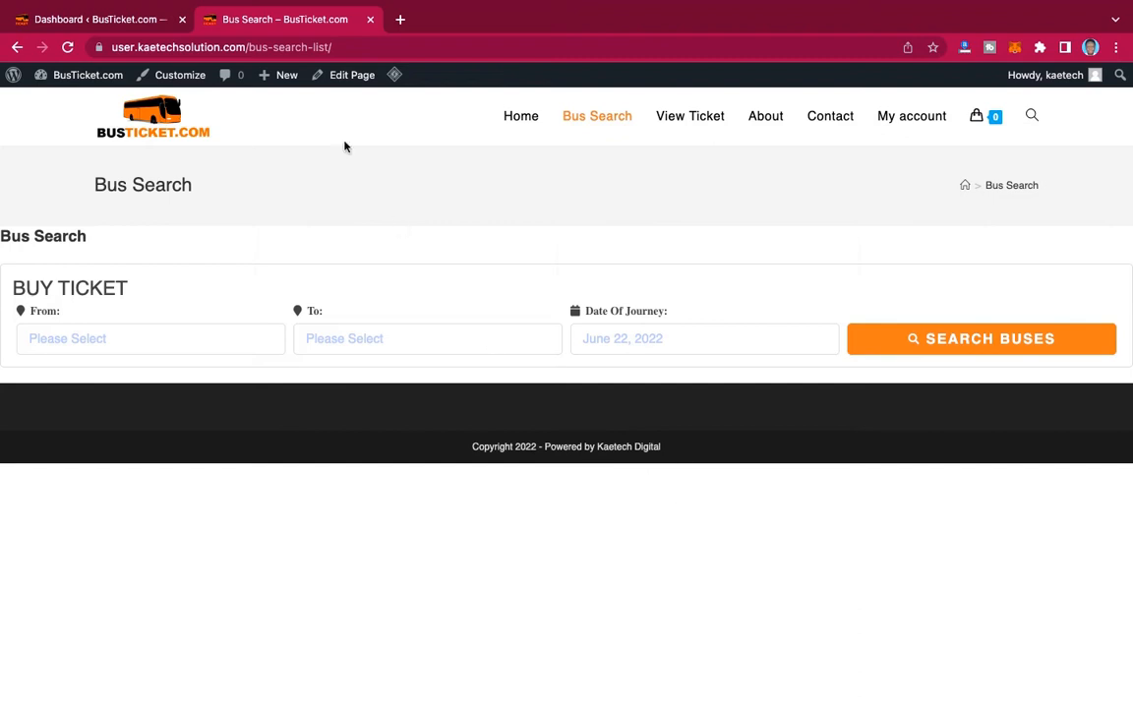
left_click(347, 78)
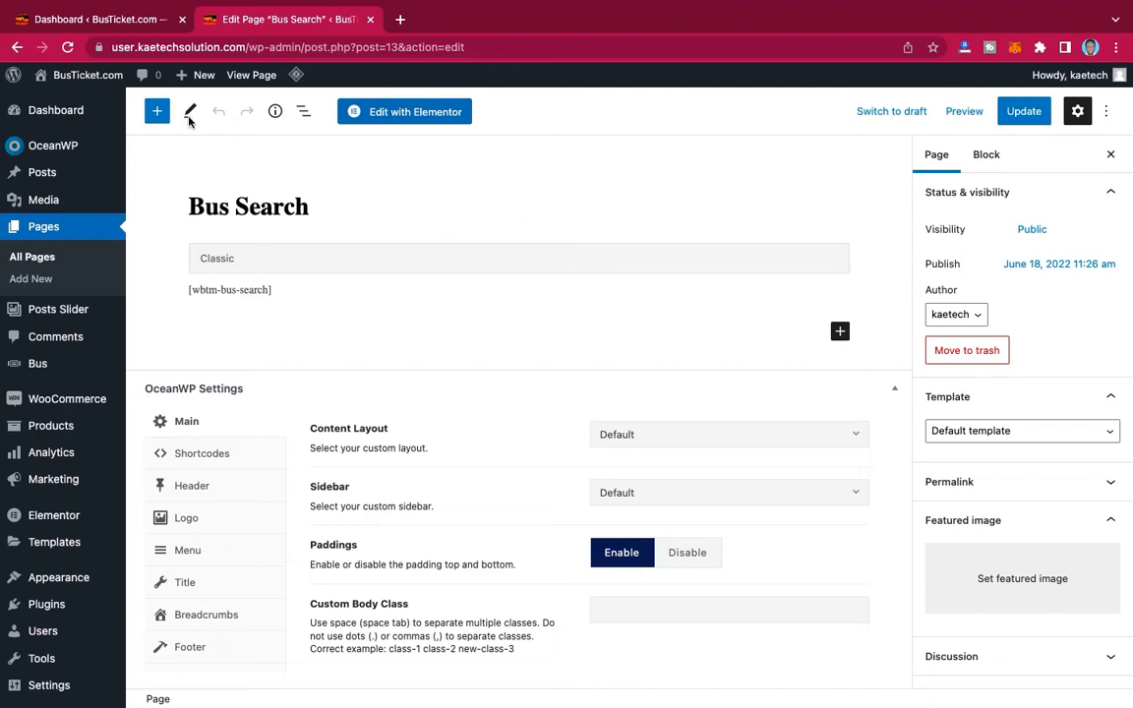
mouse_move(69, 76)
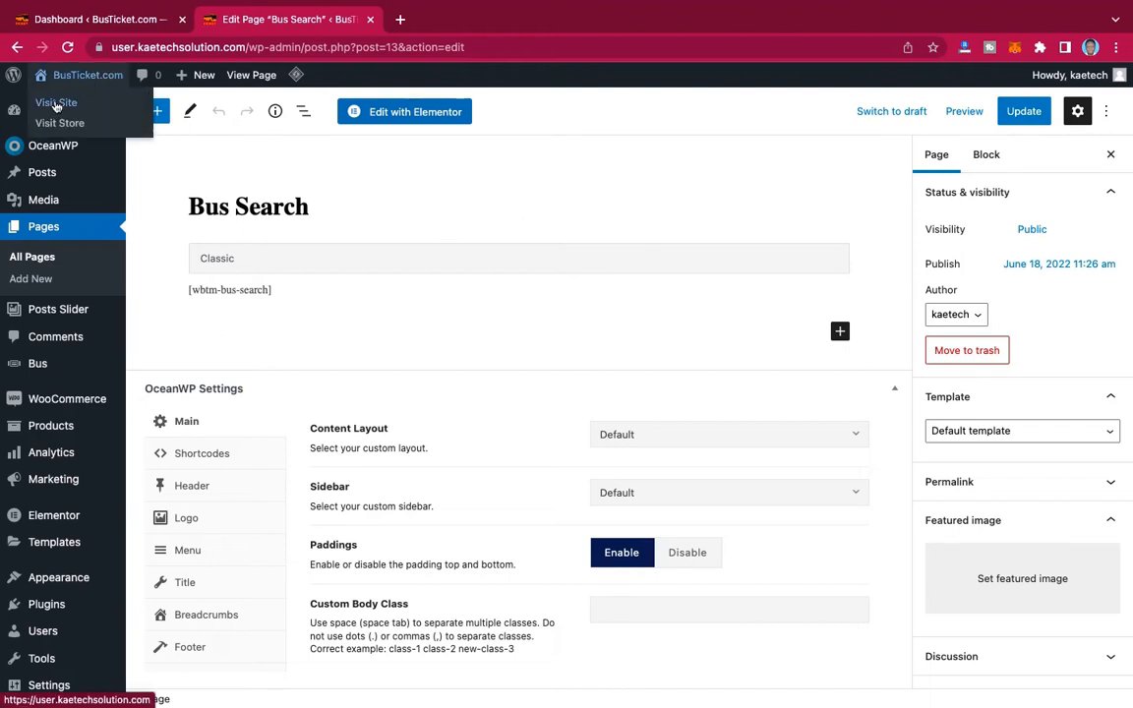
right_click(49, 99)
left_click(95, 110)
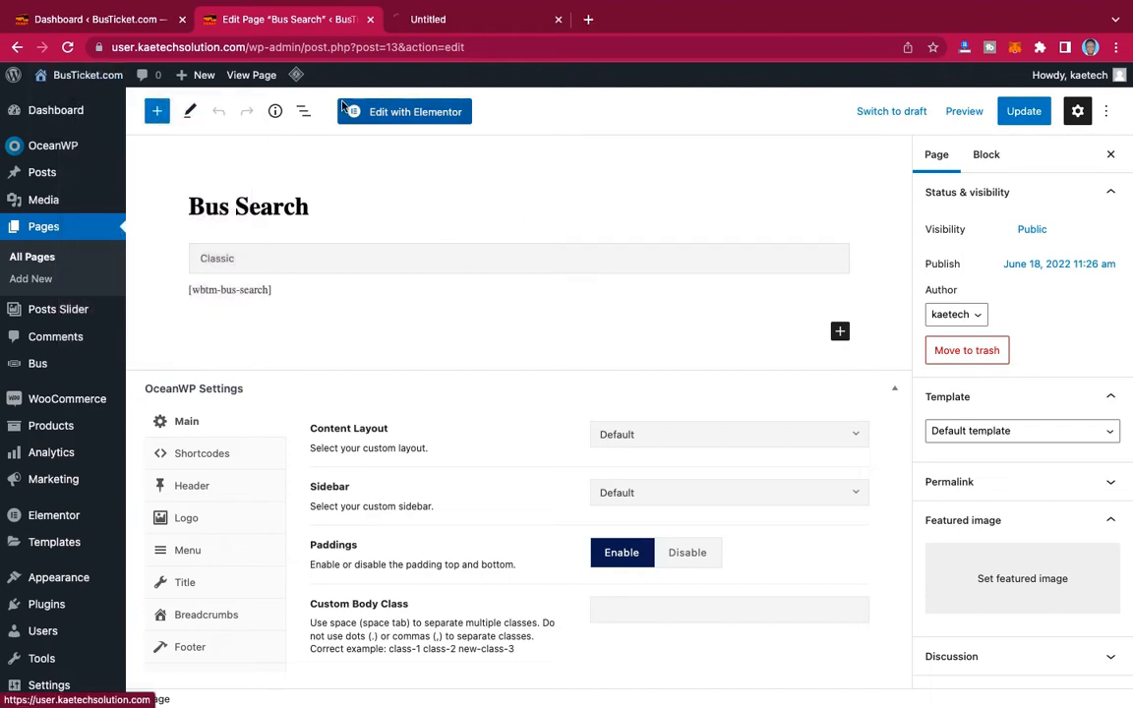
left_click(469, 21)
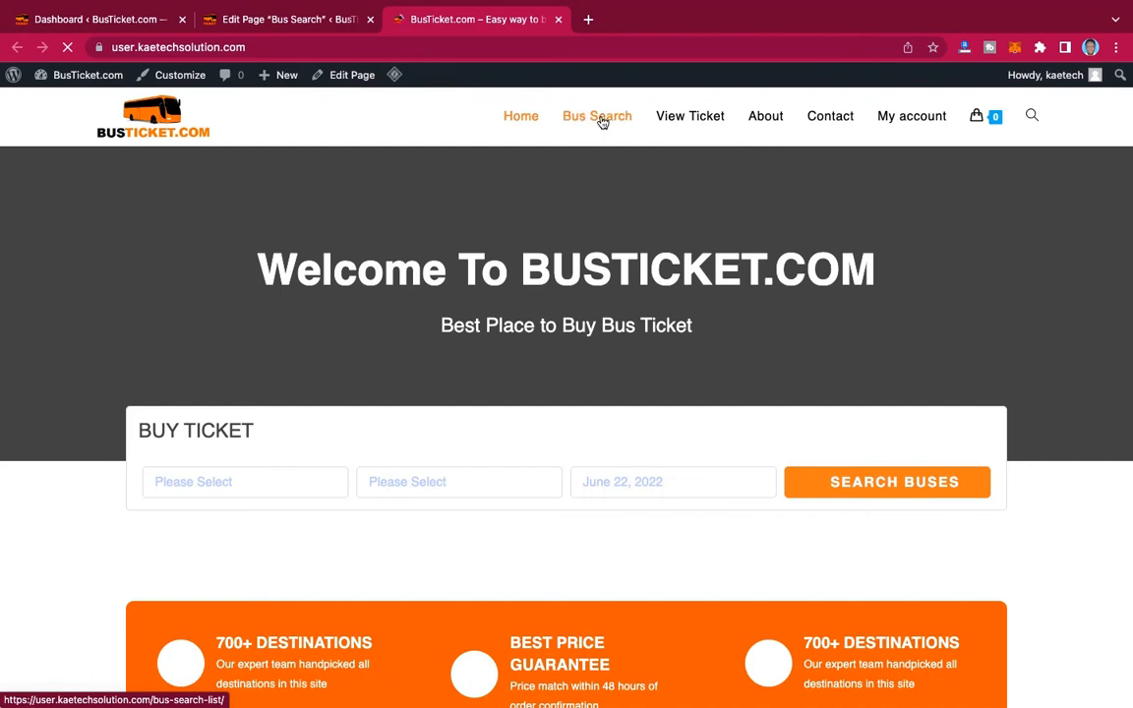
left_click(599, 117)
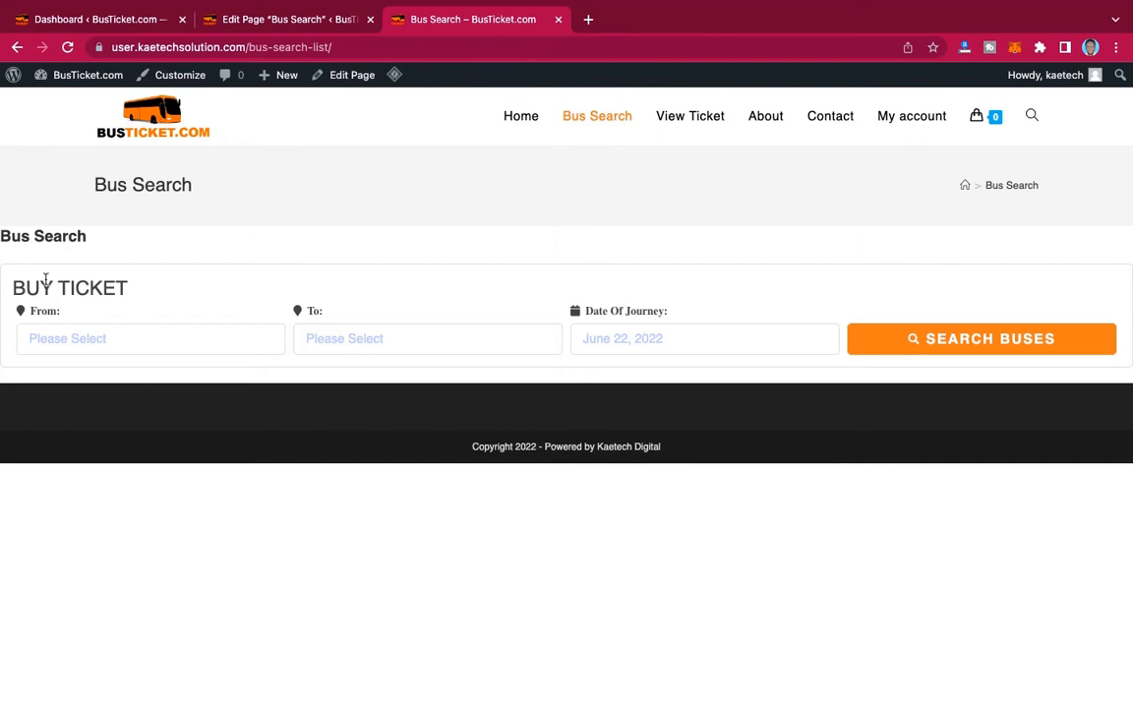
Compare the live Bus Search page with its content in the page editor.
left_click(273, 21)
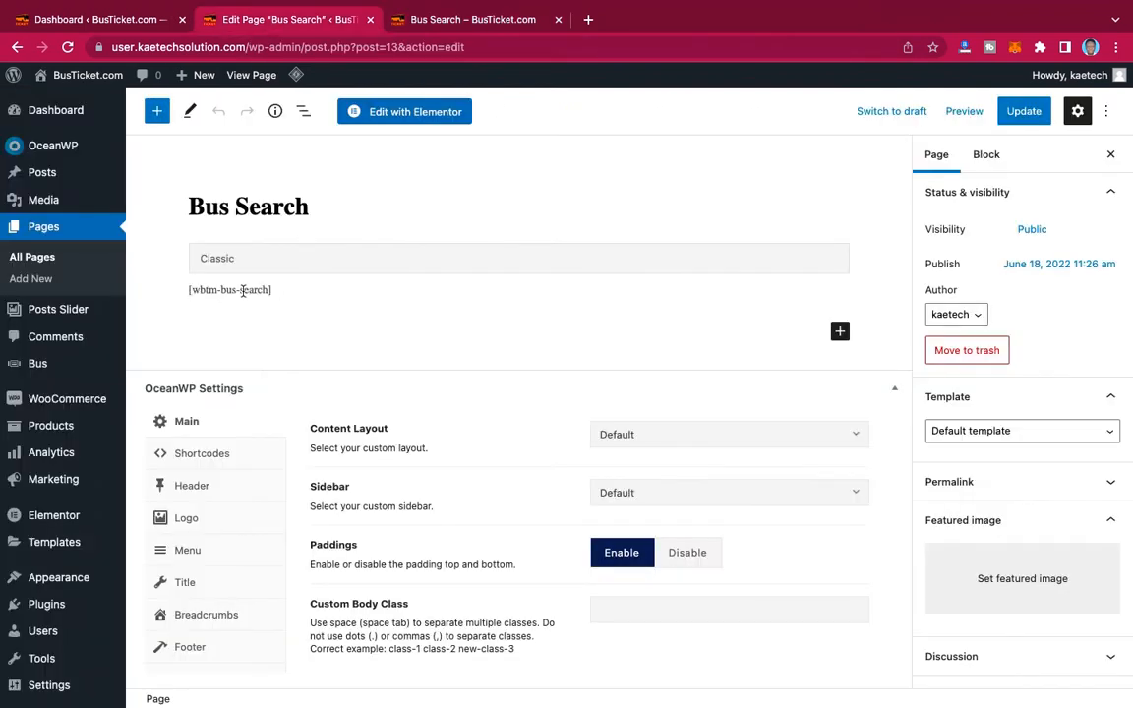
left_click(446, 20)
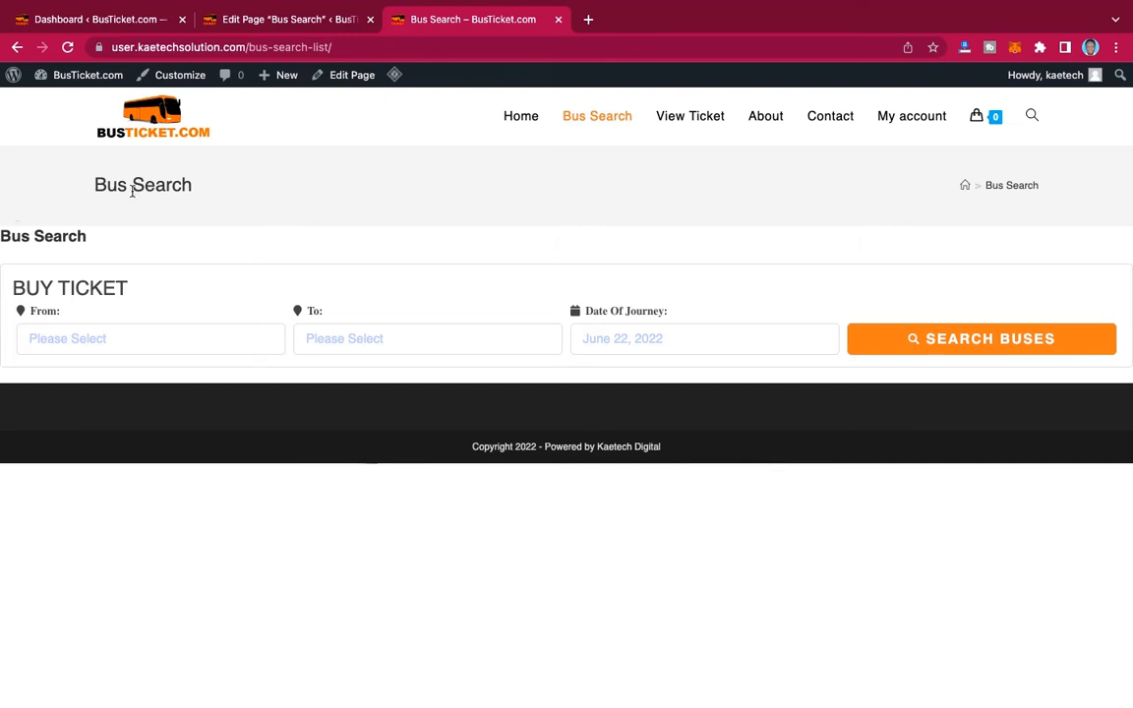
left_click(255, 21)
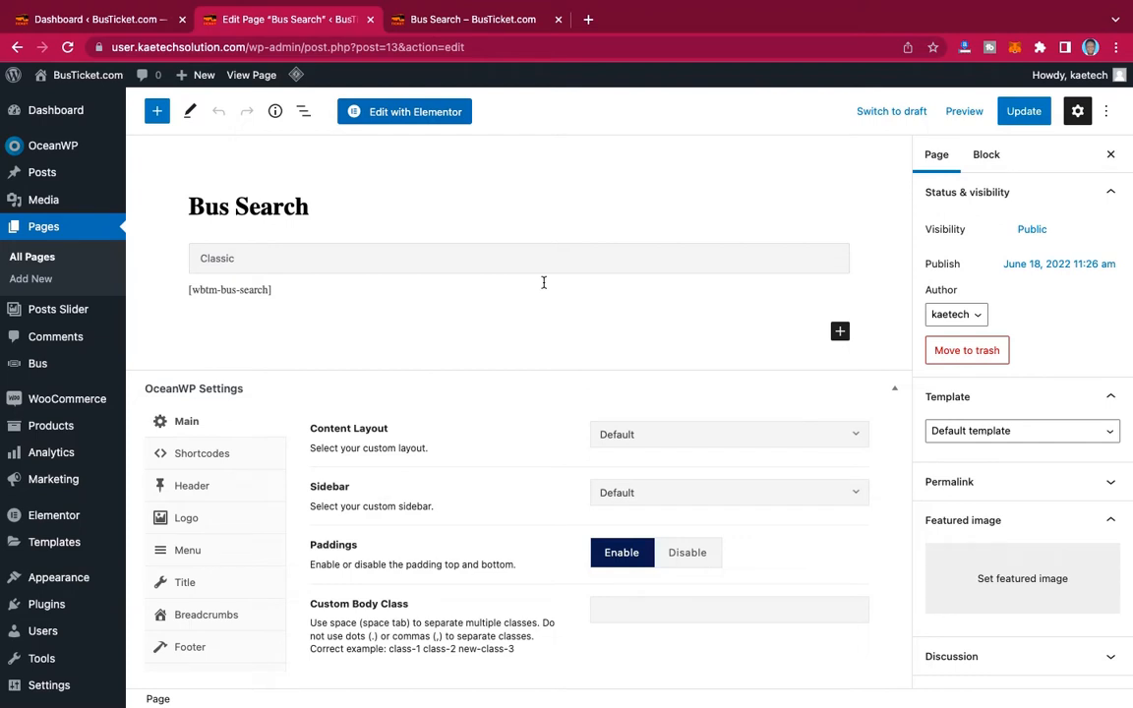
Copy the [wbtm-bus-search] shortcode from the Classic block and remove that block from the page.
left_click(267, 288)
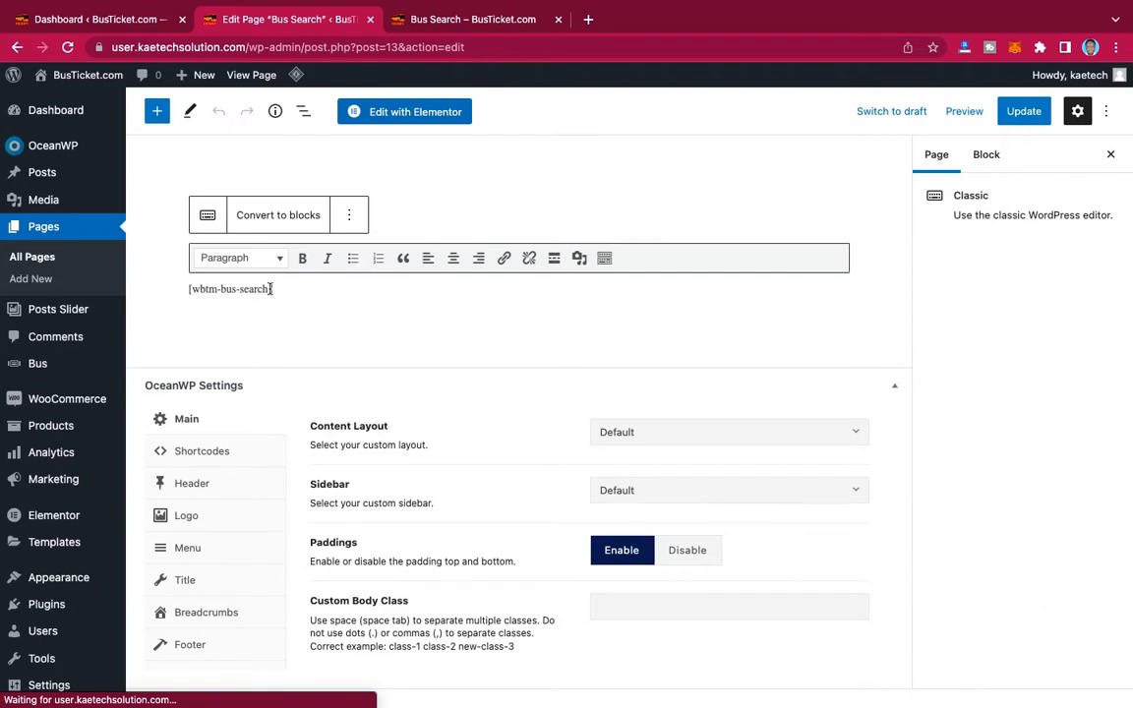
left_click_drag(276, 289, 185, 289)
key("ctrl+c")
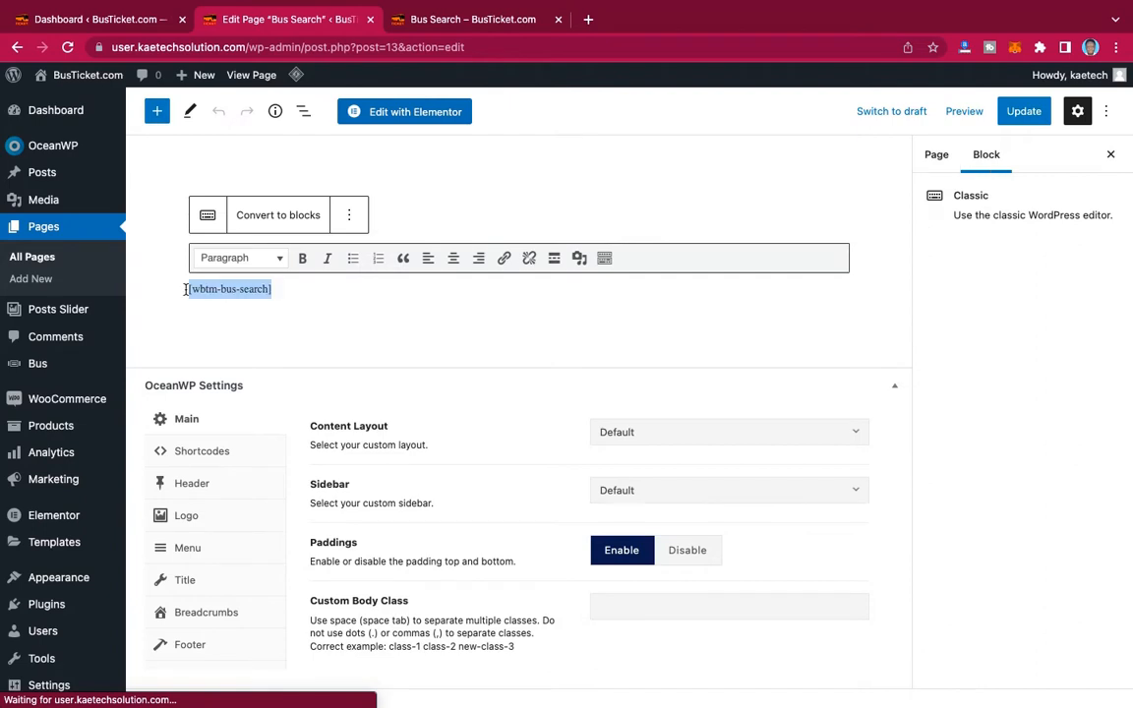
left_click(348, 216)
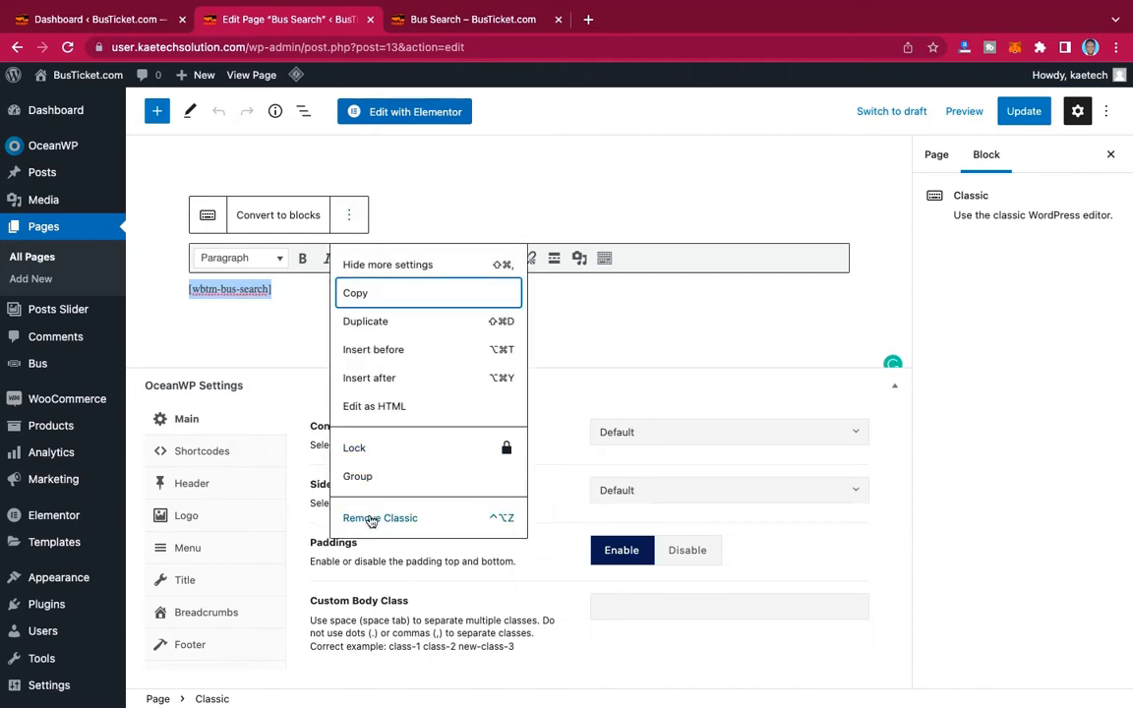
left_click(370, 520)
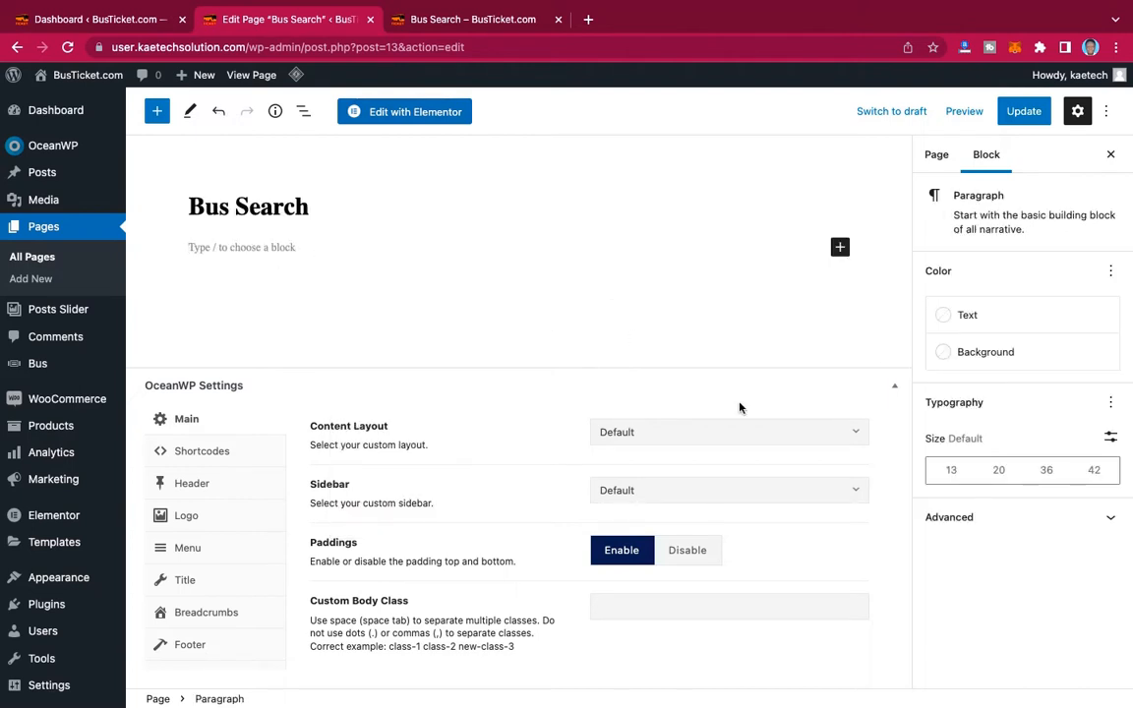
Add a Shortcode block containing [wbtm-bus-search] to the Bus Search page and update the page.
left_click(839, 250)
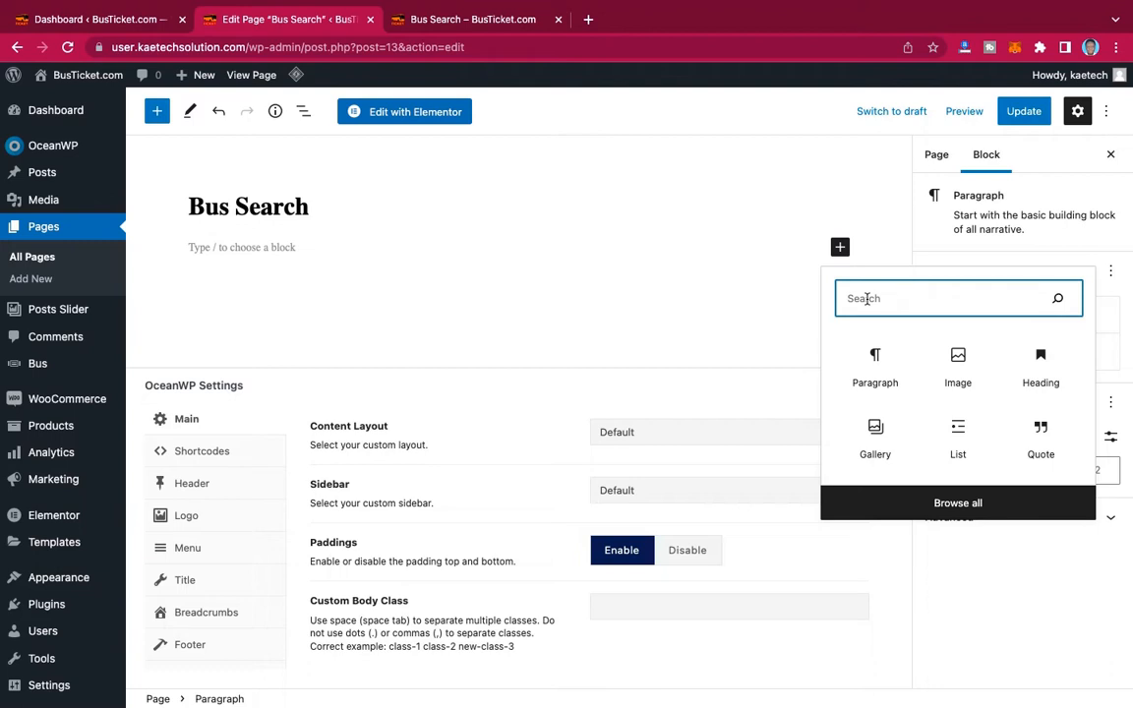
type("short")
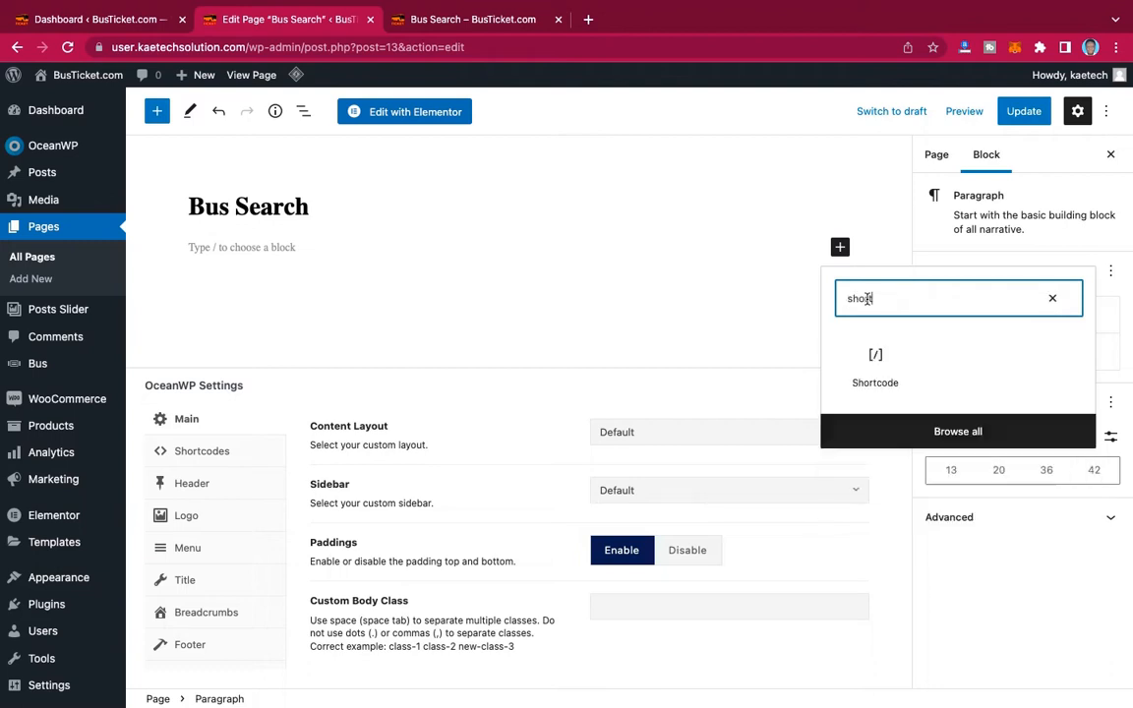
left_click(875, 361)
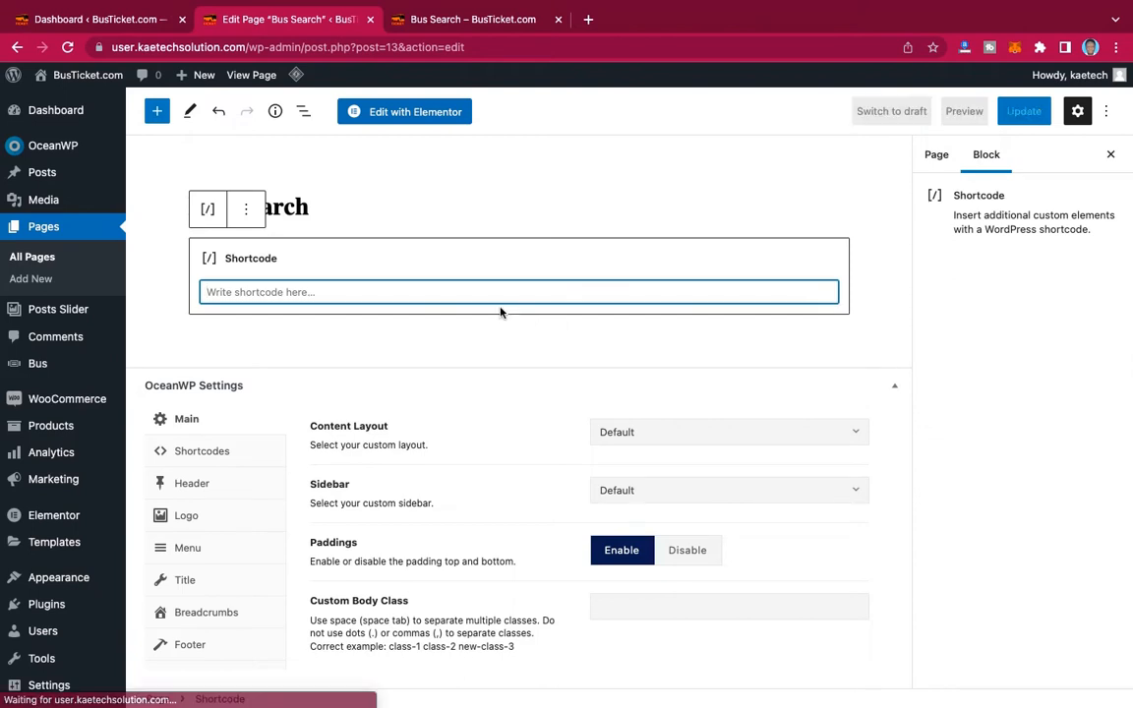
key("ctrl+v")
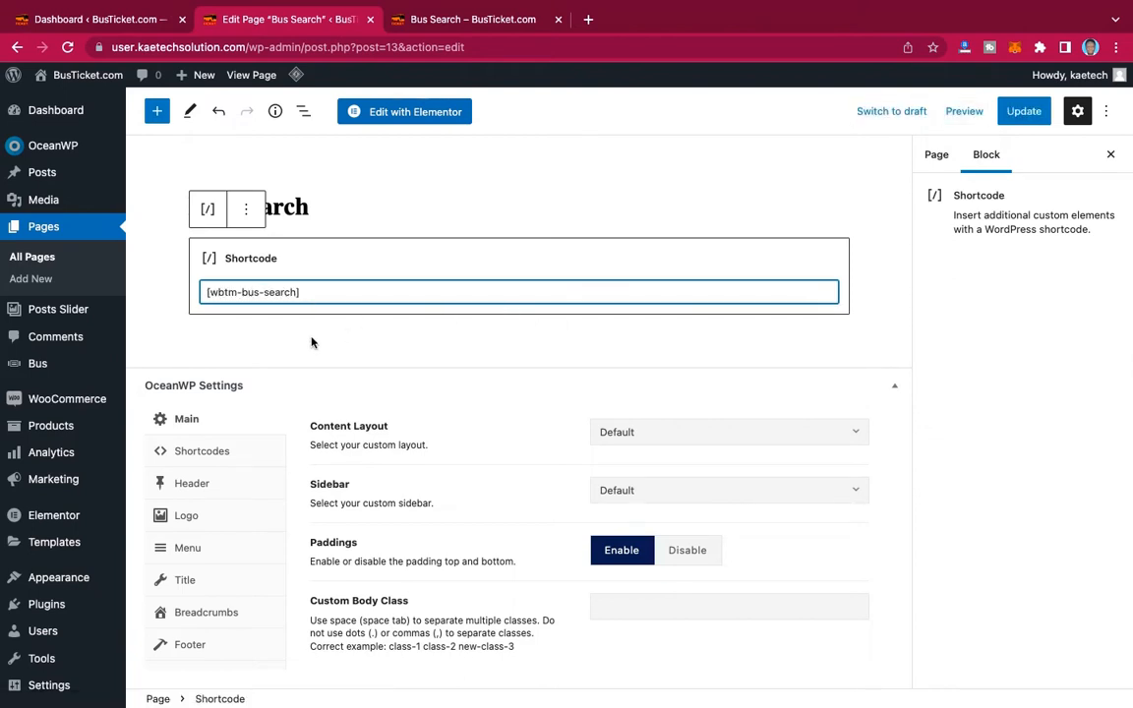
left_click(1028, 114)
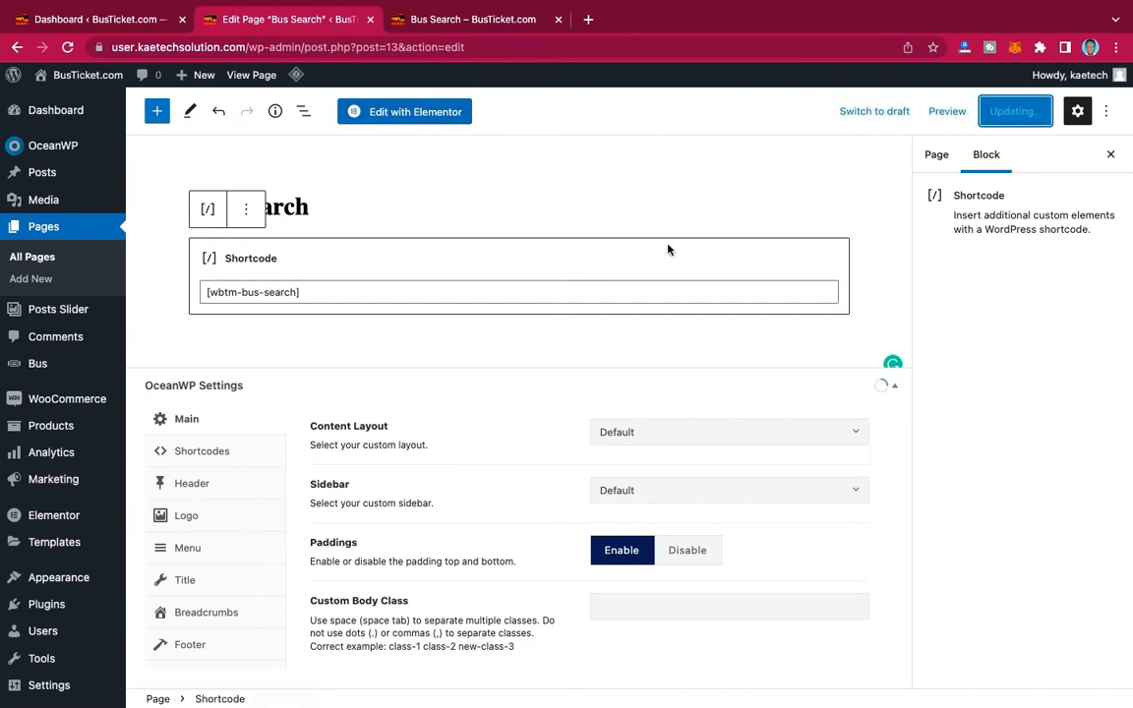
Reload the live Bus Search page to check the updated layout, and return to the page editor.
left_click(472, 19)
mouse_move(80, 69)
left_click(68, 47)
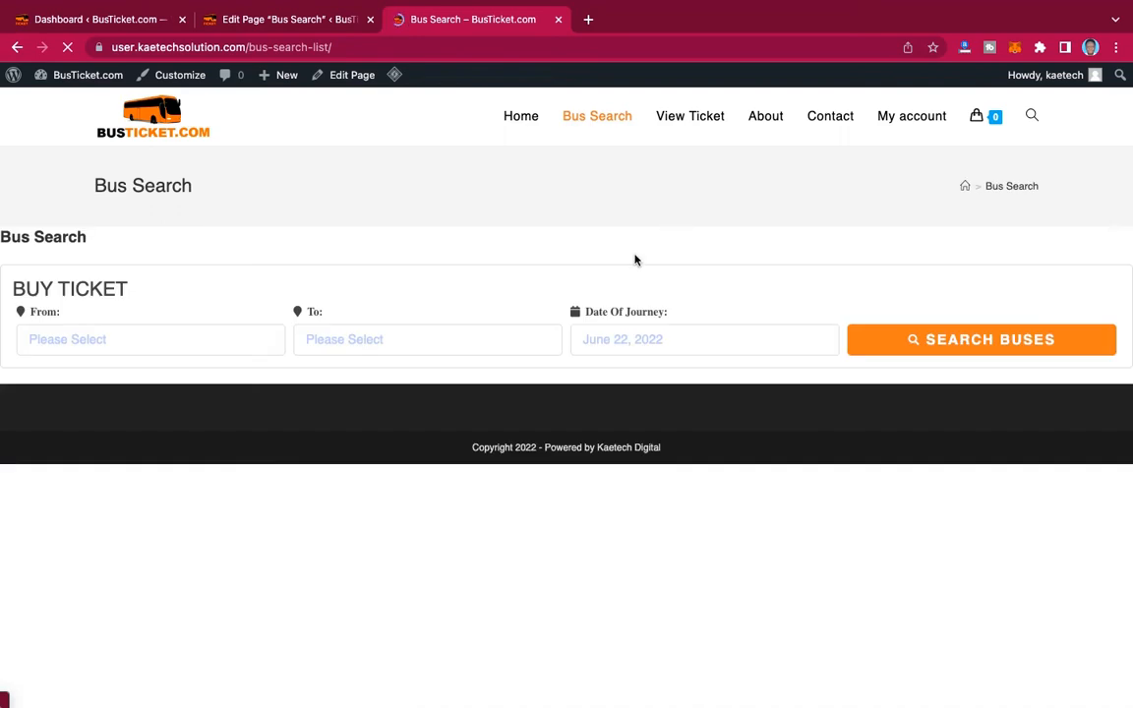
left_click(305, 22)
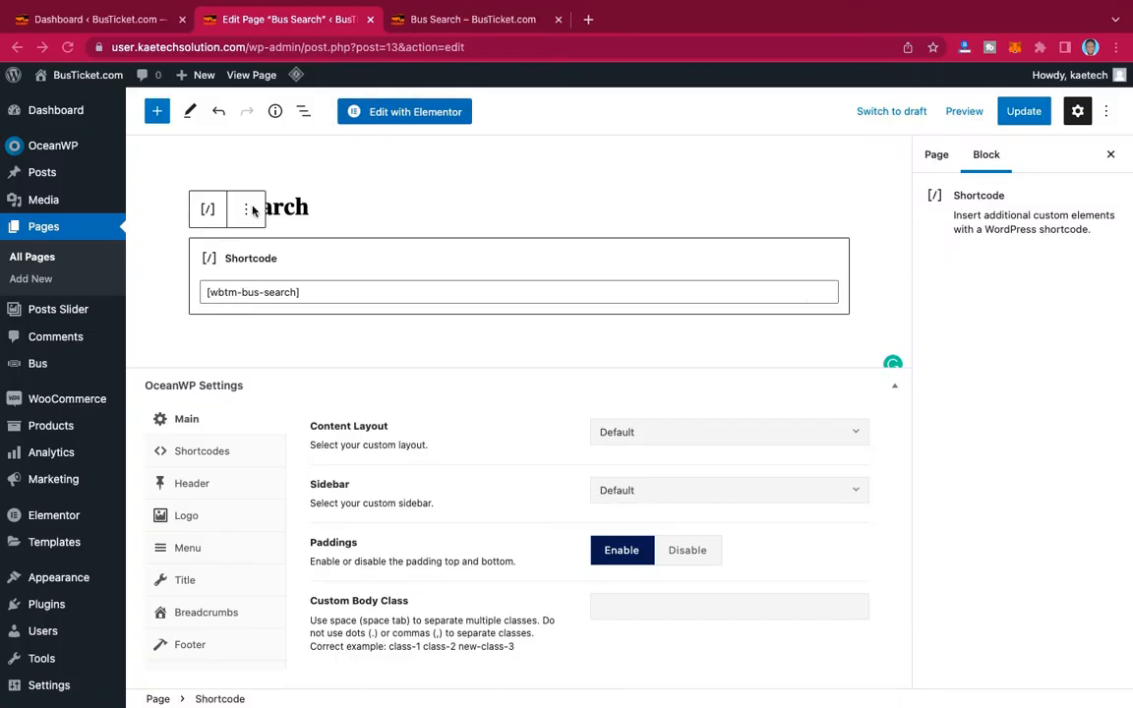
left_click(726, 192)
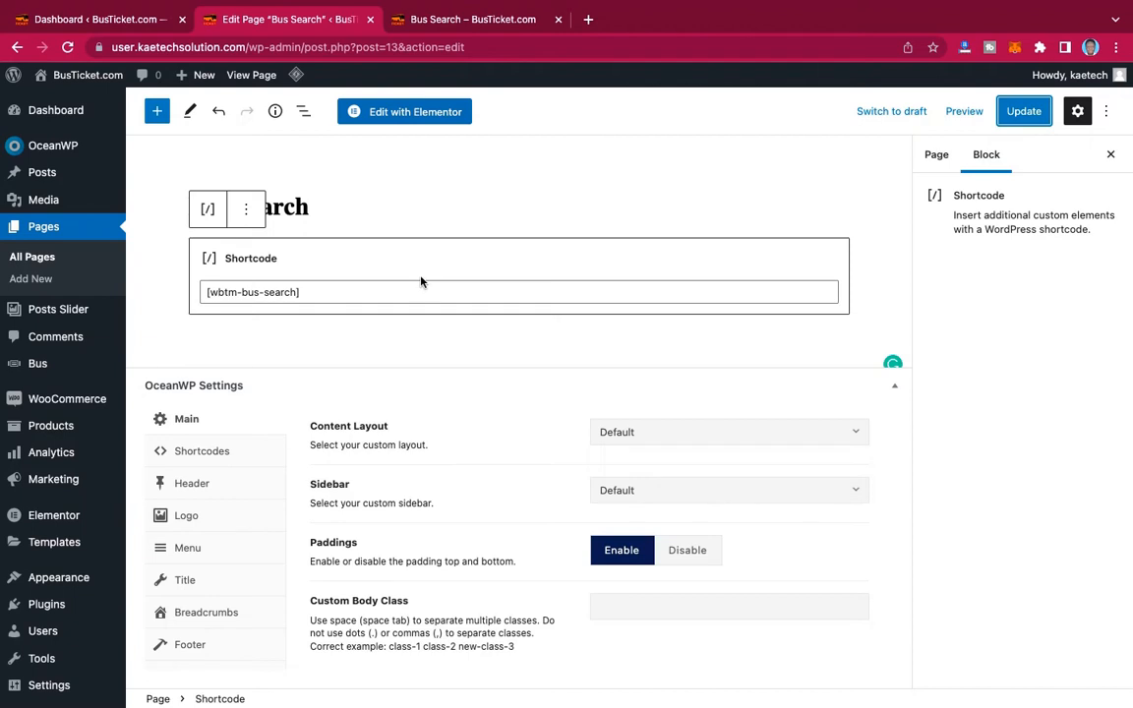
Set Display Page Title to Disable in the Bus Search page's OceanWP title settings.
scroll(362, 467, "down", 2)
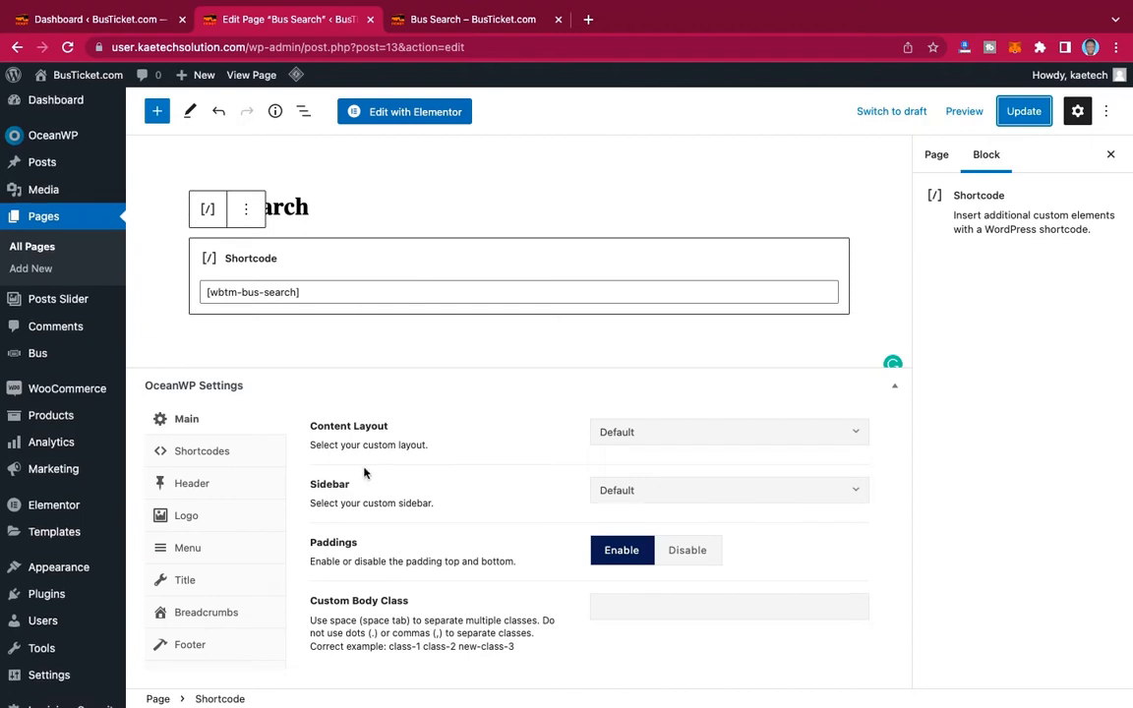
left_click(187, 584)
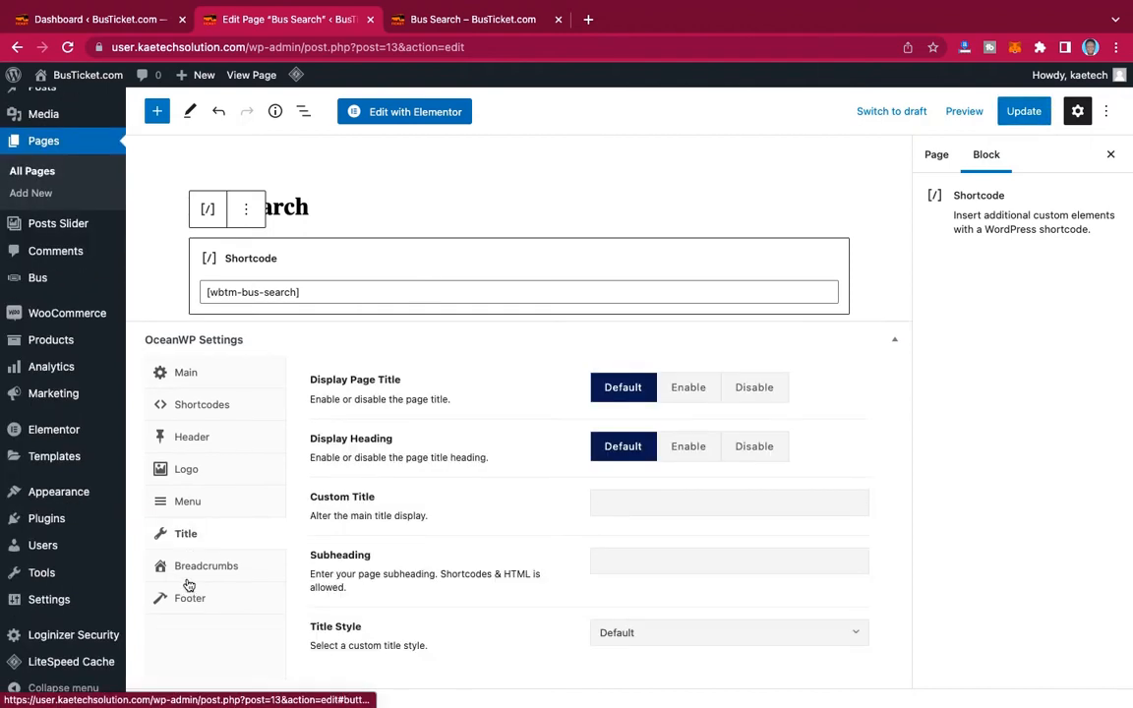
left_click(761, 386)
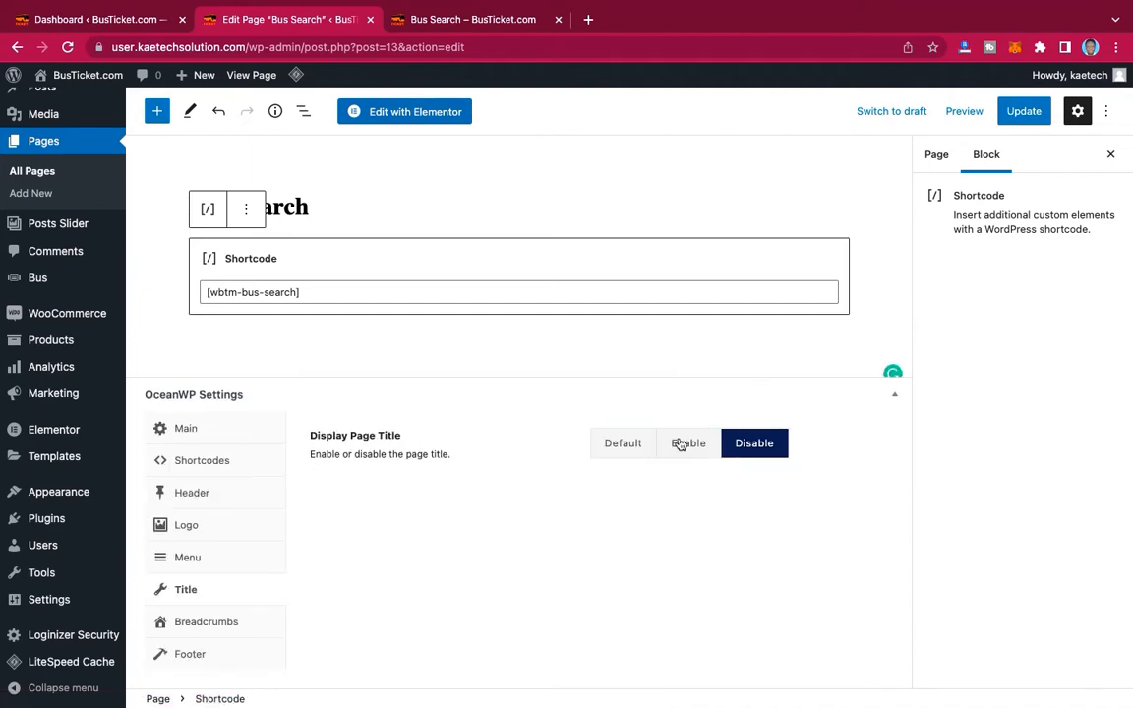
Check the page's OceanWP header settings and set Display Page Title back to Default.
left_click(202, 500)
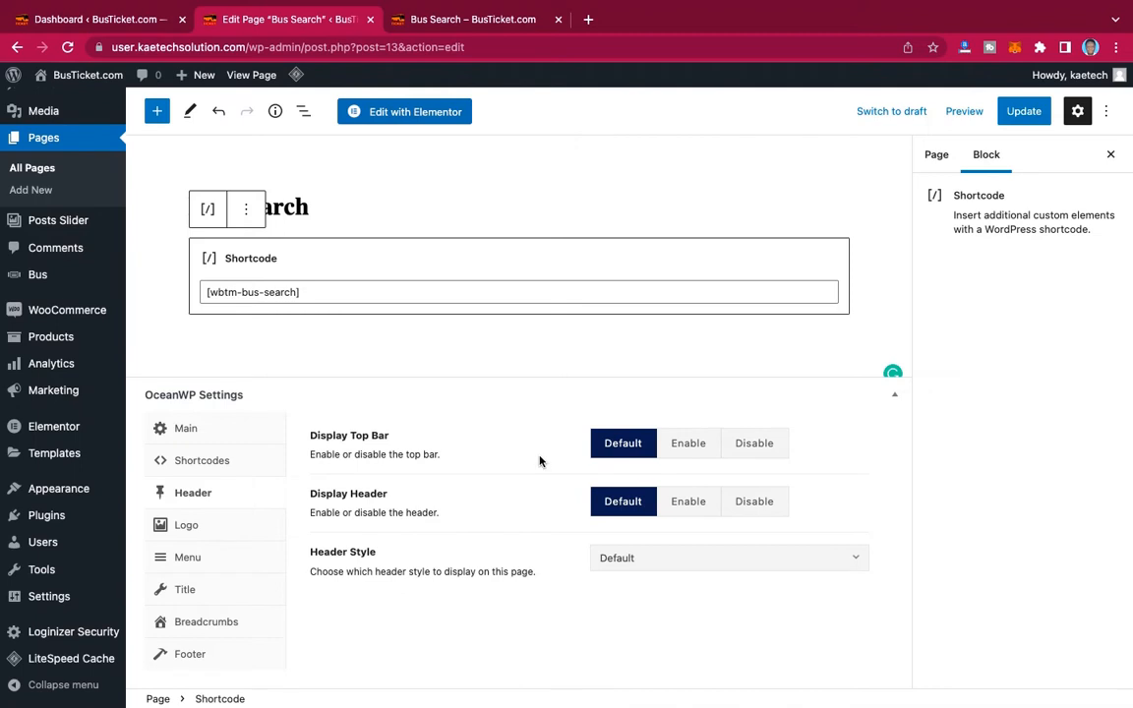
left_click(195, 593)
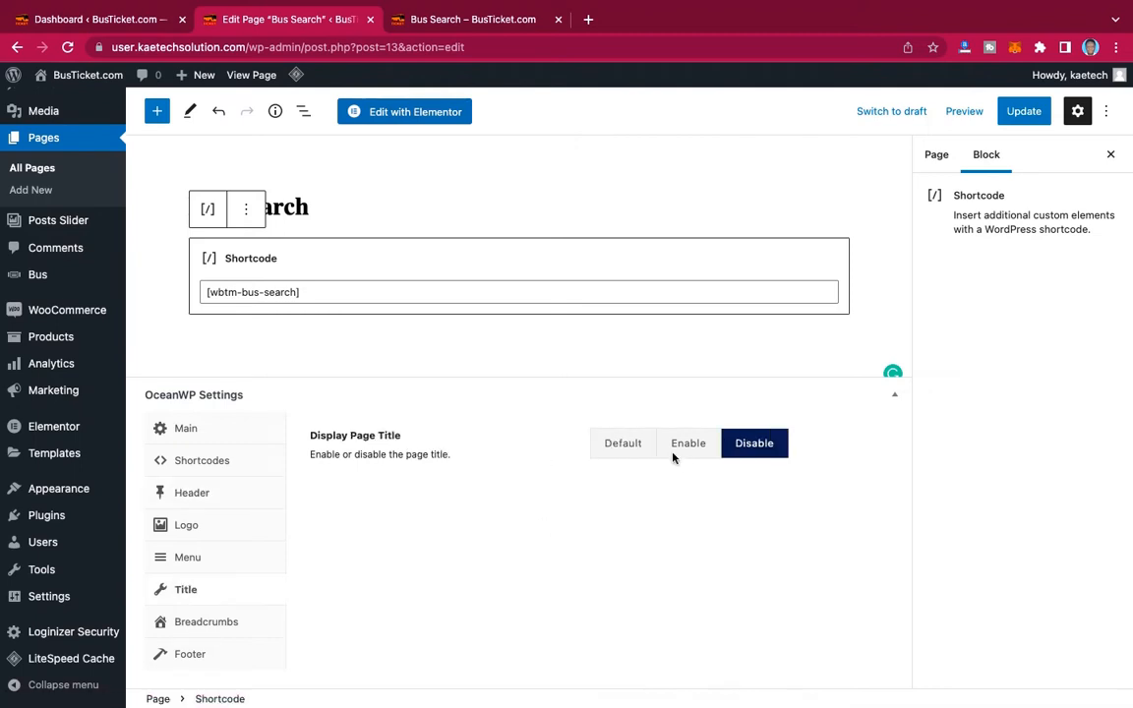
left_click(634, 445)
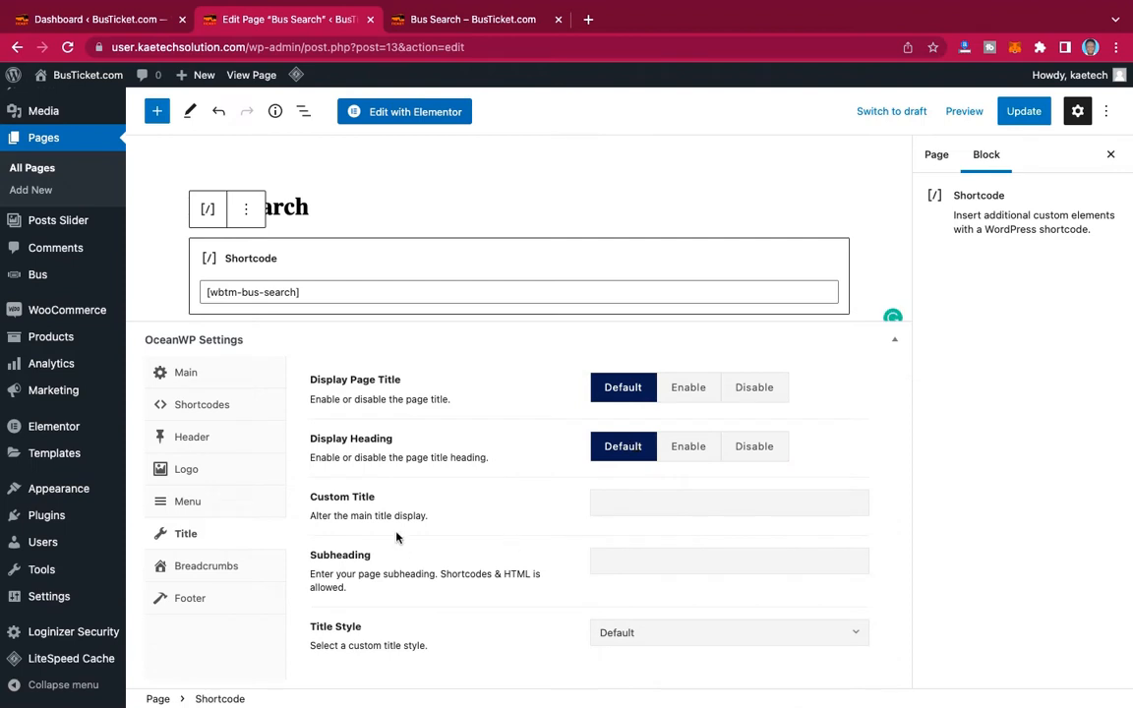
Set the Title Style to Background Image in the Bus Search page's OceanWP title settings.
scroll(641, 513, "down", 1)
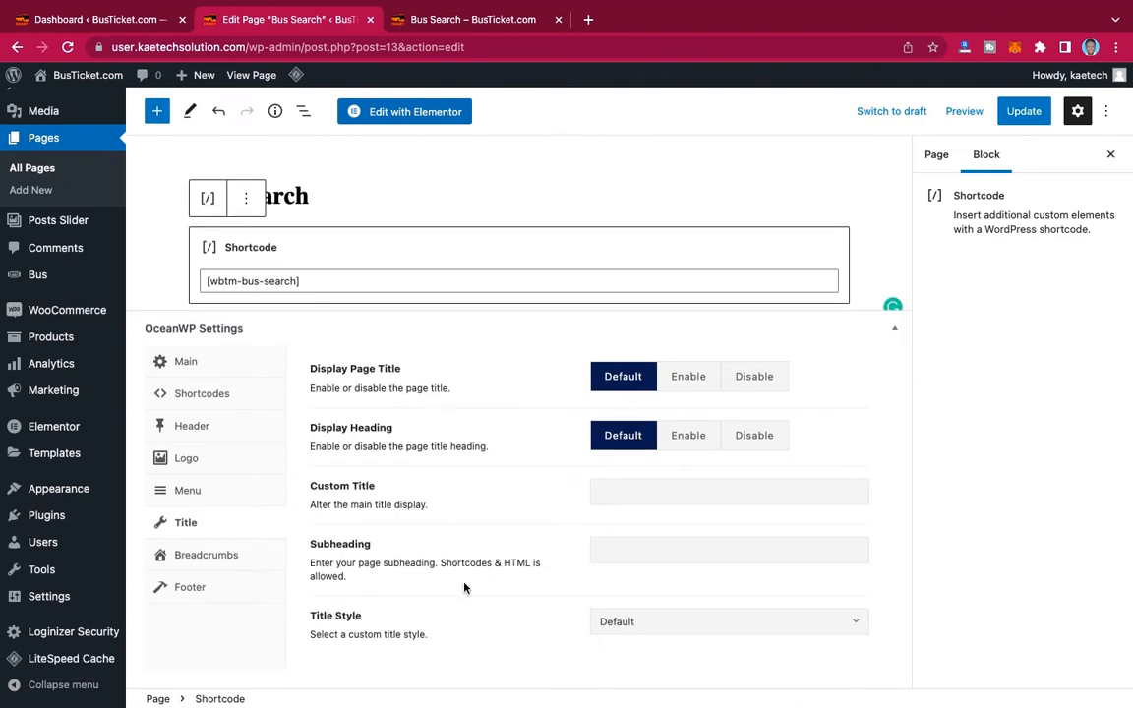
left_click(729, 626)
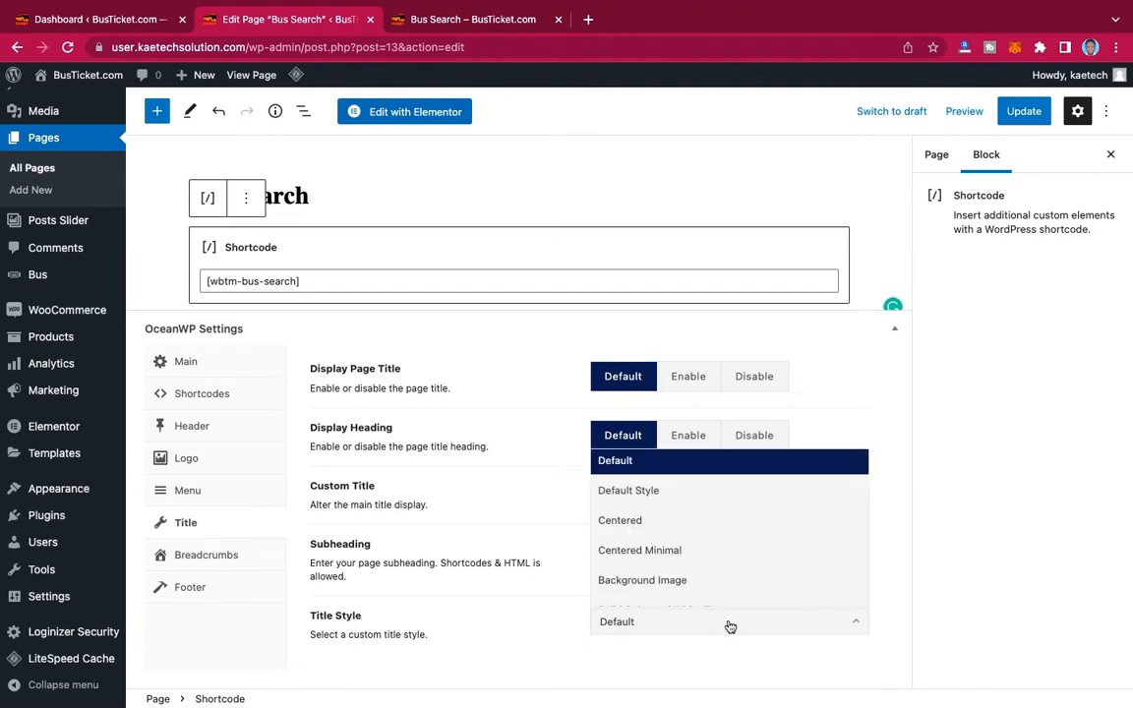
left_click(665, 581)
scroll(740, 597, "down", 3)
scroll(739, 597, "down", 3)
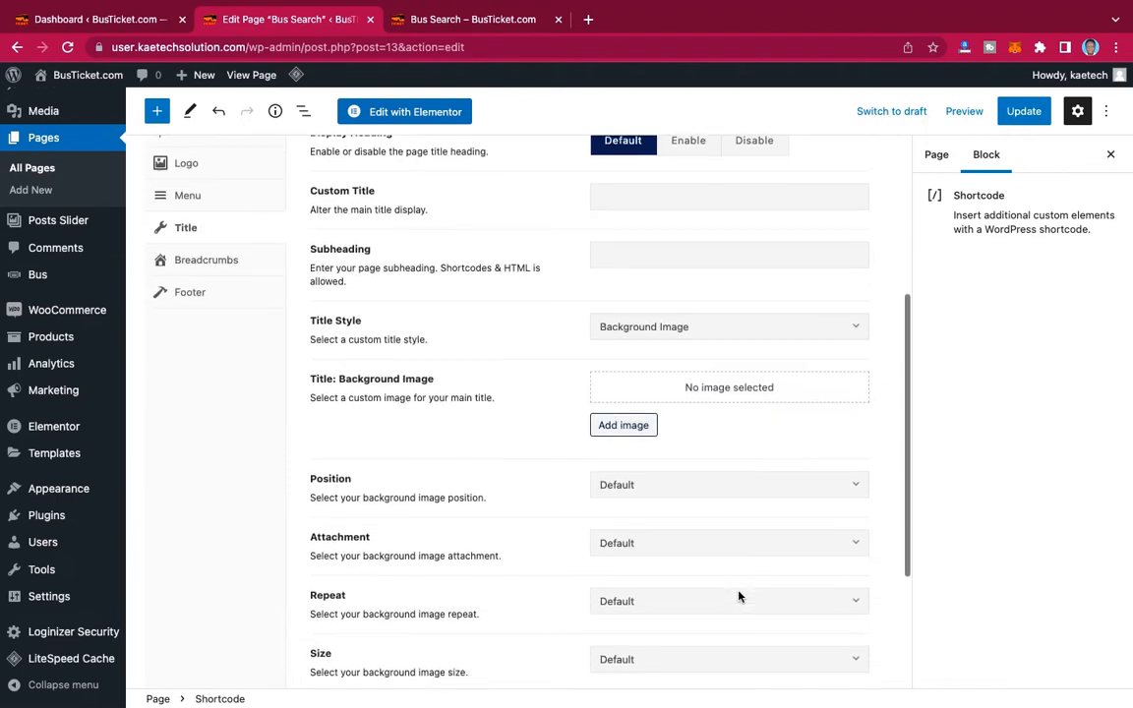
Enter "Search Bus Tickets" as the page's Custom Title.
scroll(738, 597, "up", 3)
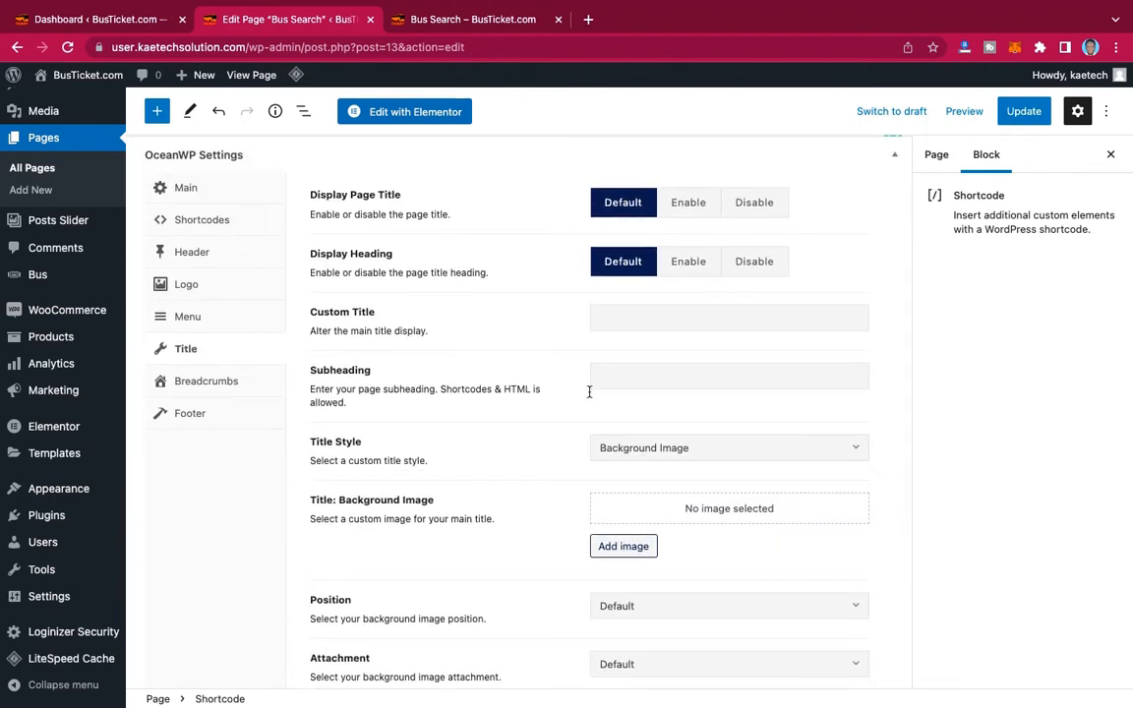
left_click(660, 315)
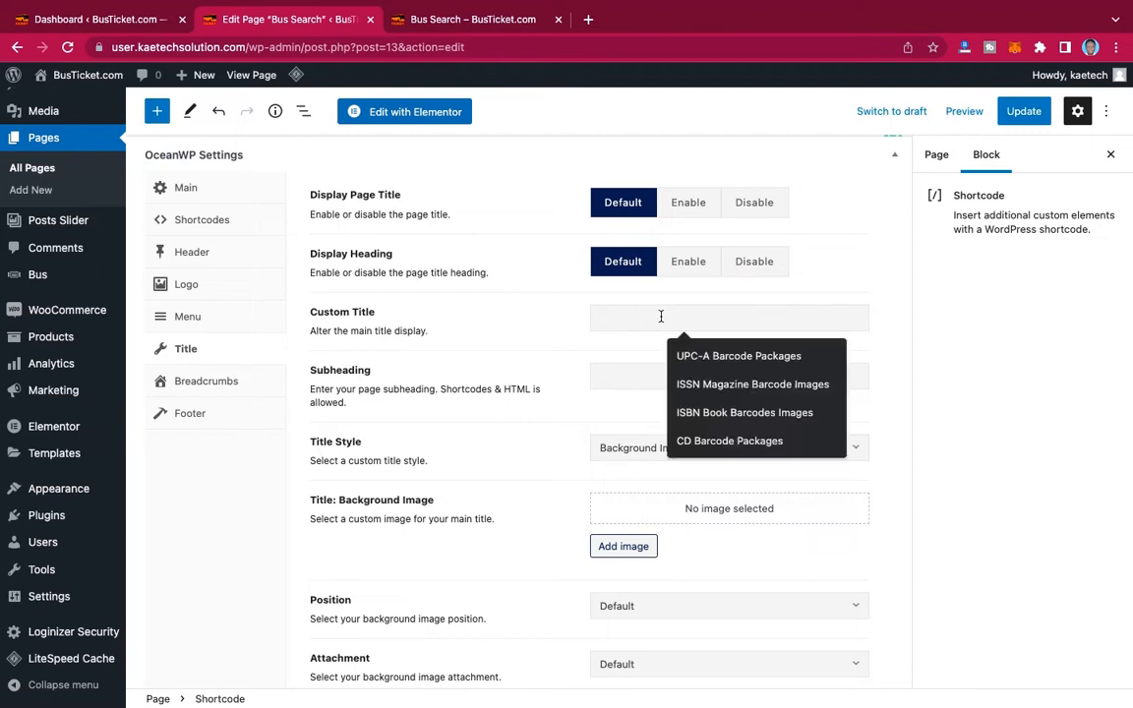
type("Sear")
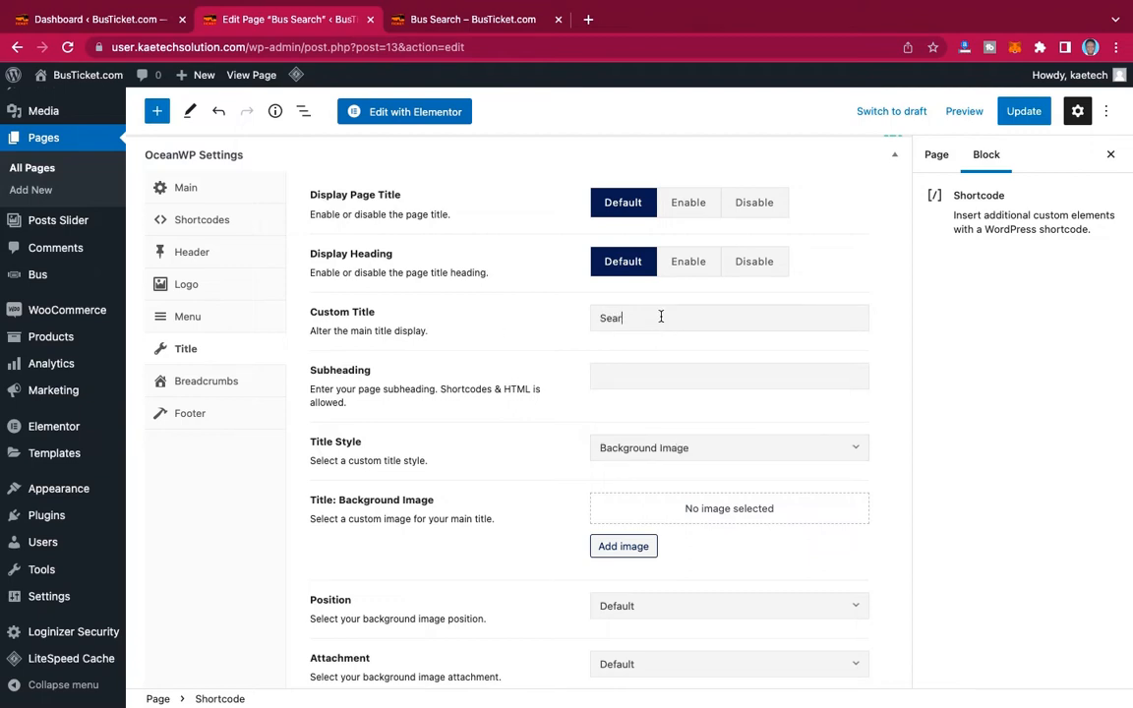
type("ch Bus Tickets")
Set the media library photo of the lit bus at dusk before mountains as the title background image.
scroll(590, 417, "down", 2)
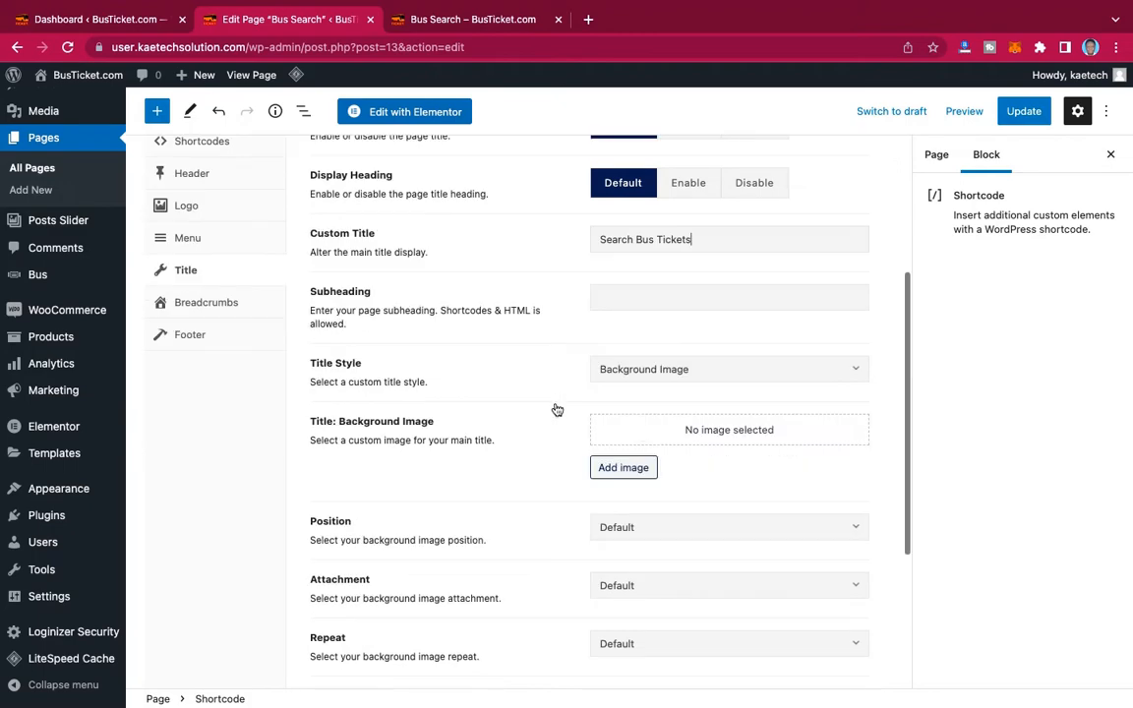
left_click(634, 468)
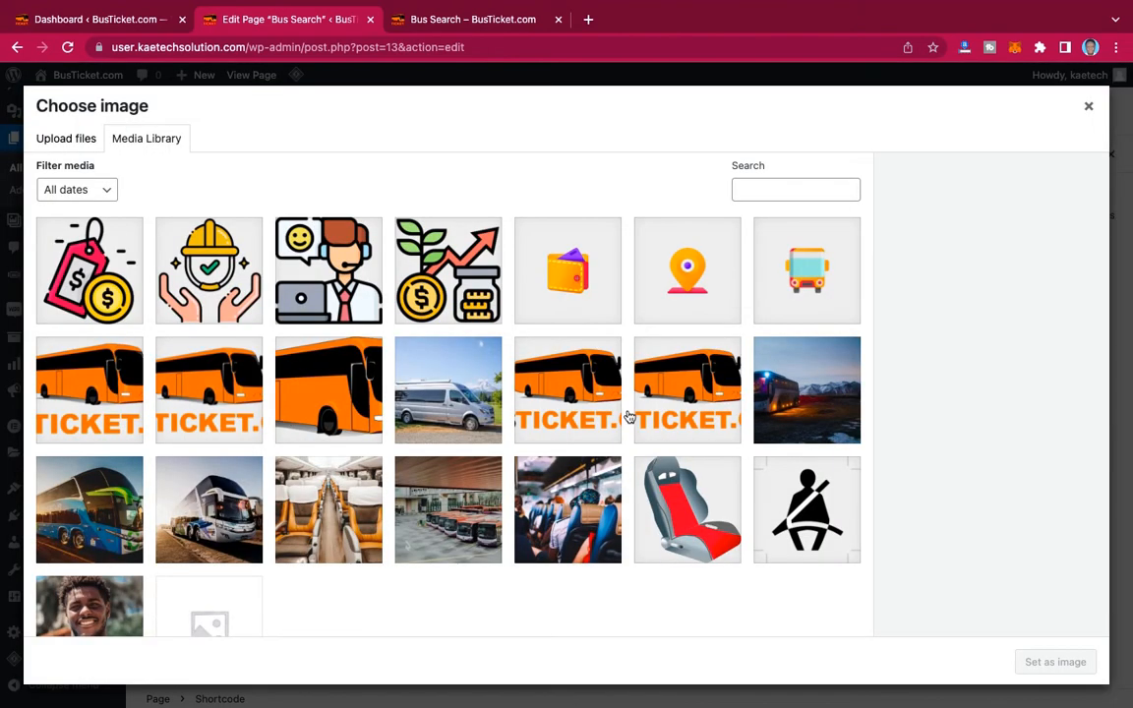
scroll(629, 417, "down", 2)
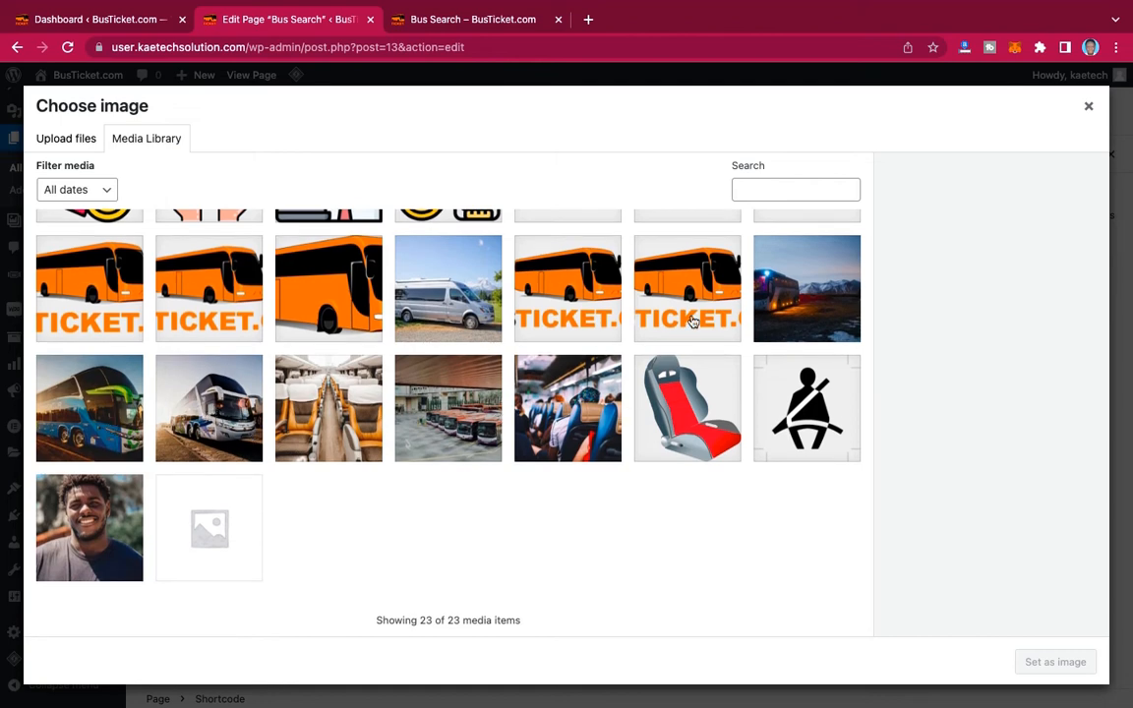
left_click(812, 296)
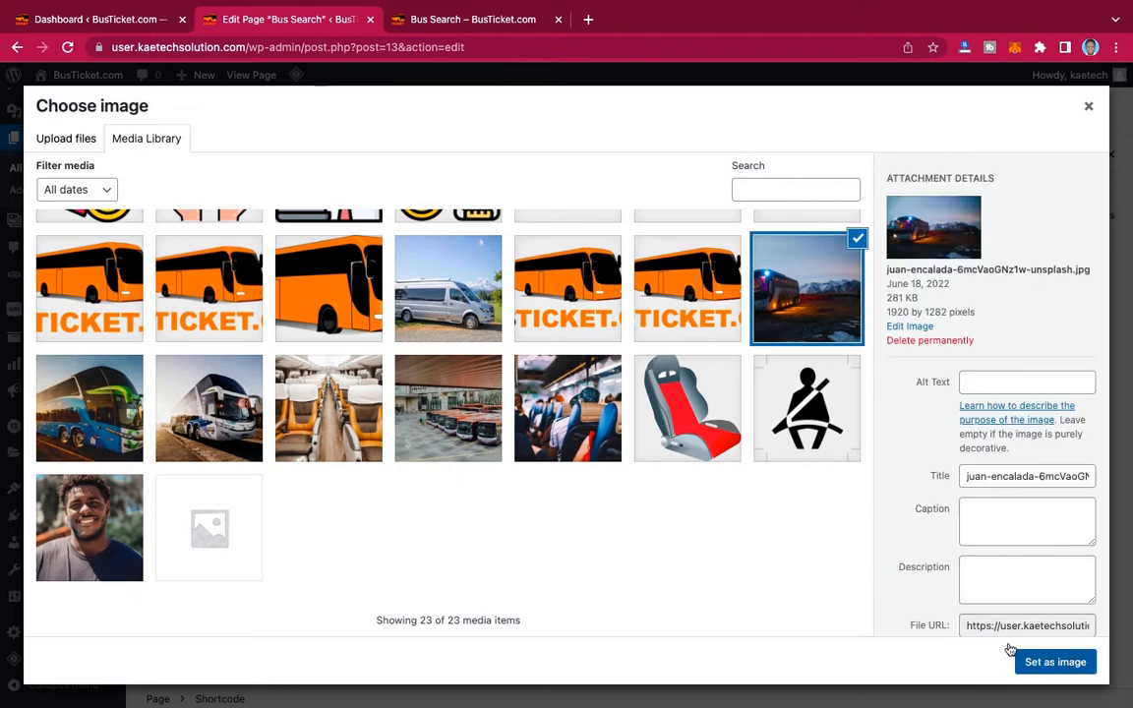
left_click(1047, 661)
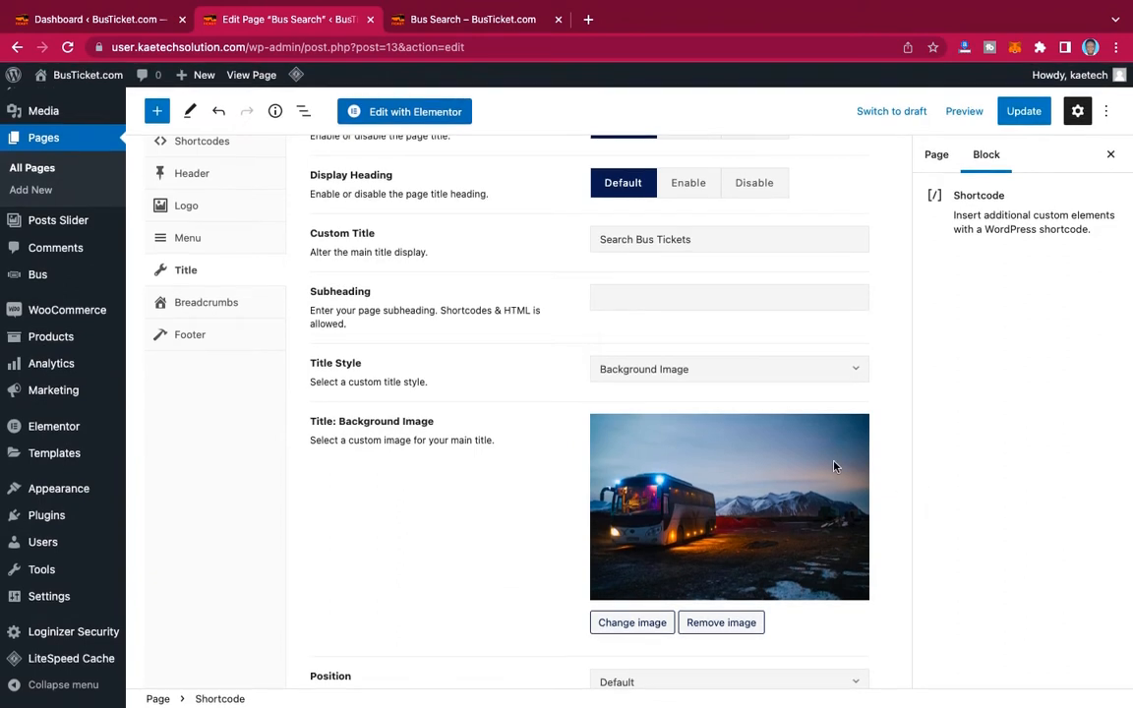
Set the title background image's position to Center Center and look at the attachment options.
scroll(817, 456, "down", 5)
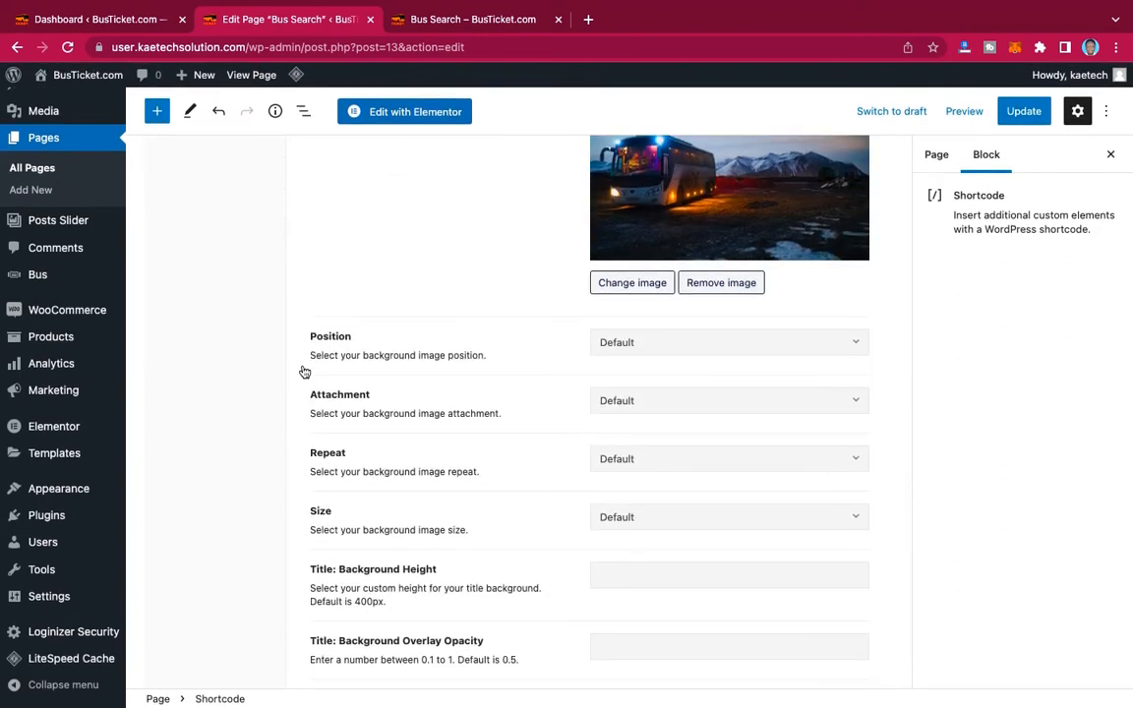
left_click(670, 344)
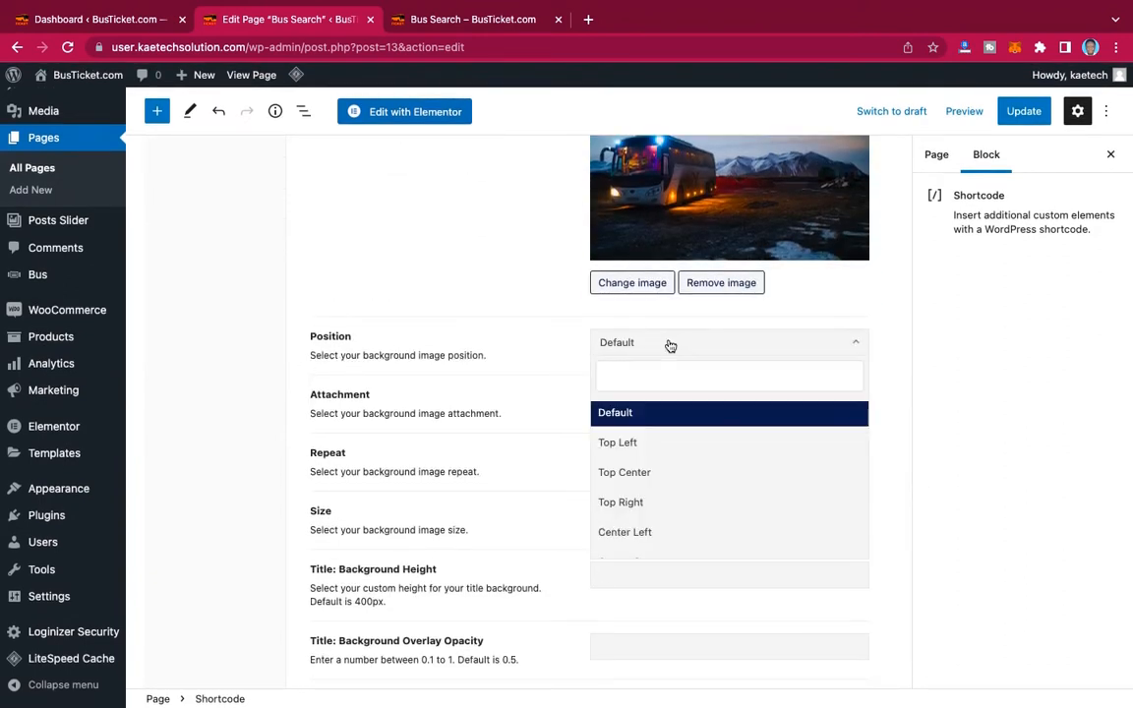
scroll(634, 492, "down", 2)
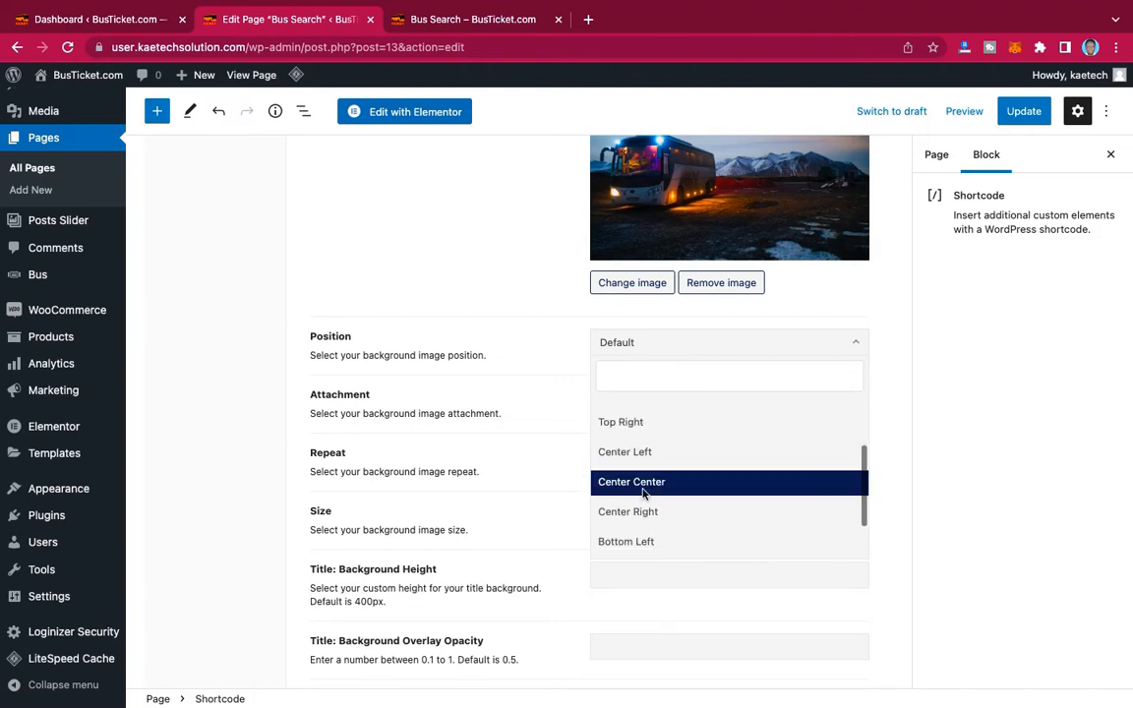
left_click(643, 487)
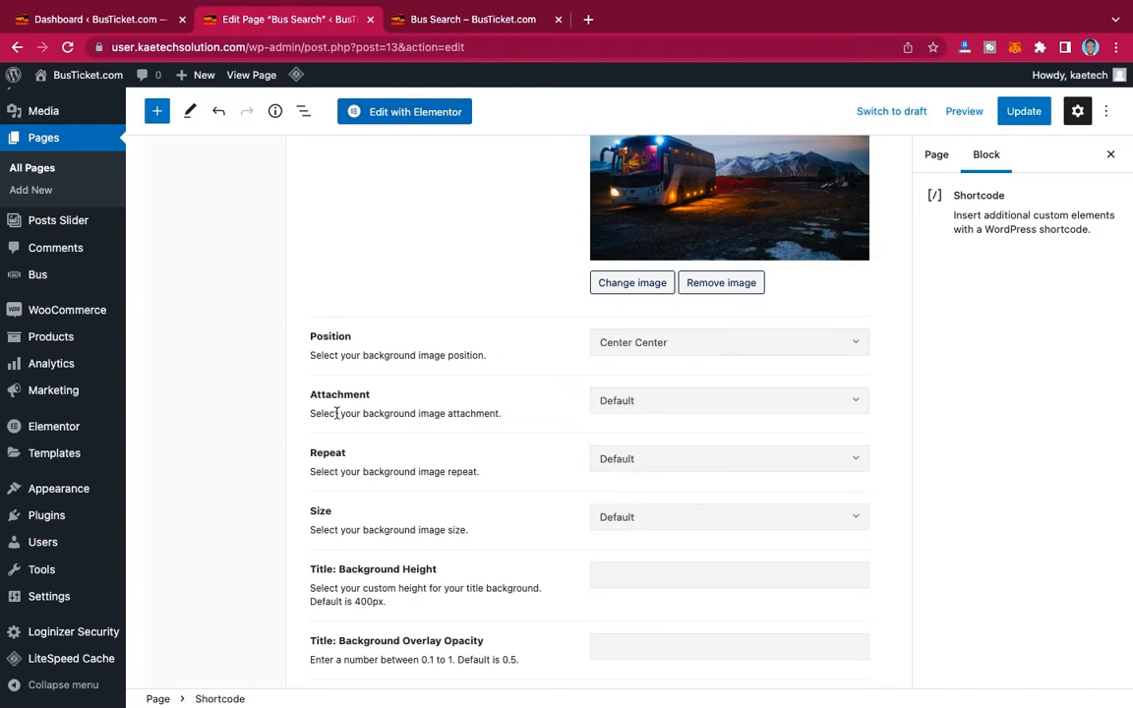
left_click(713, 400)
left_click(713, 399)
scroll(642, 428, "down", 1)
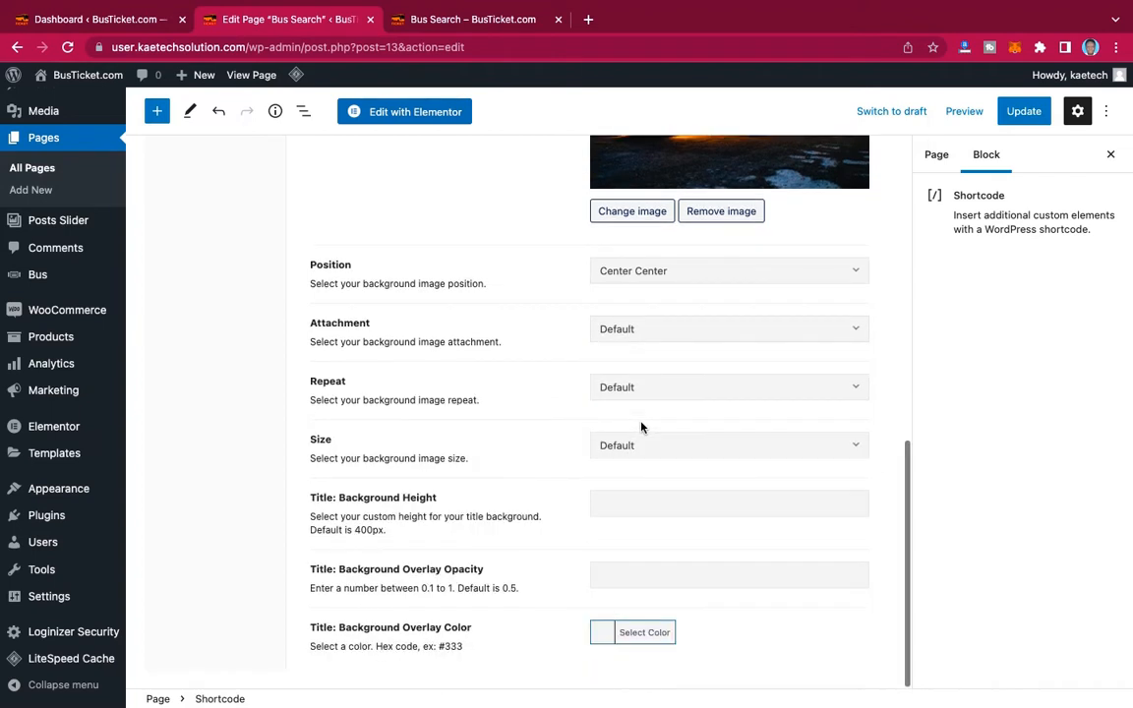
Set the title background image's repeat to No-repeat and its size to Cover.
left_click(720, 386)
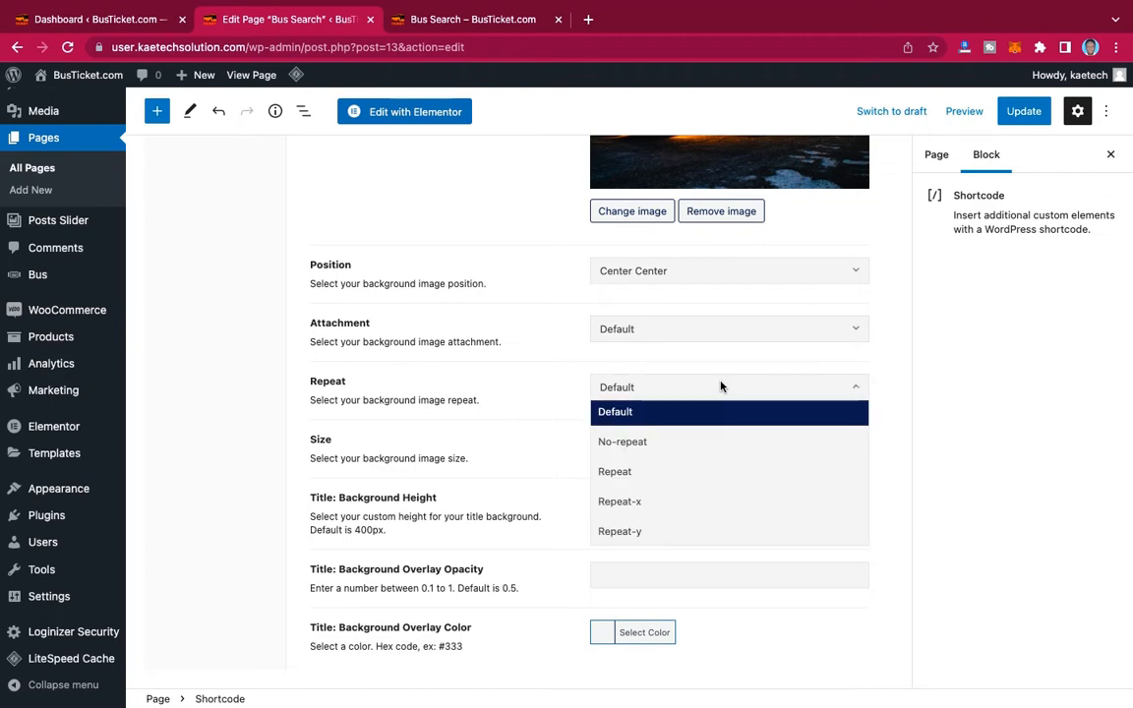
left_click(647, 444)
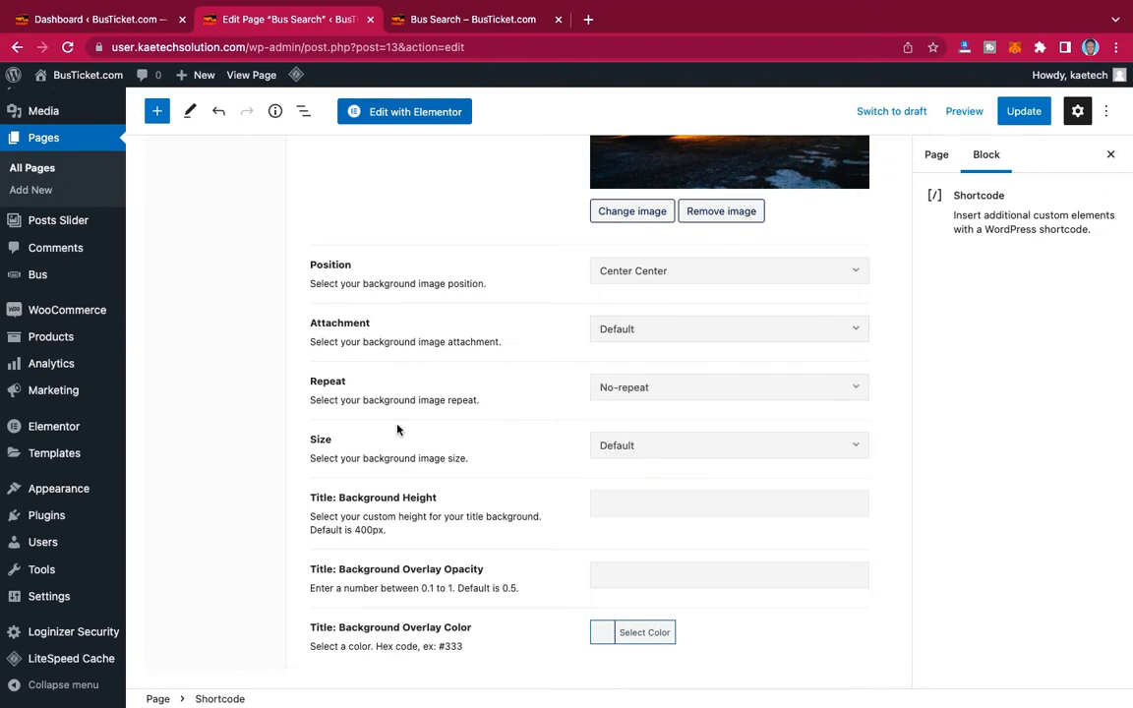
left_click(653, 446)
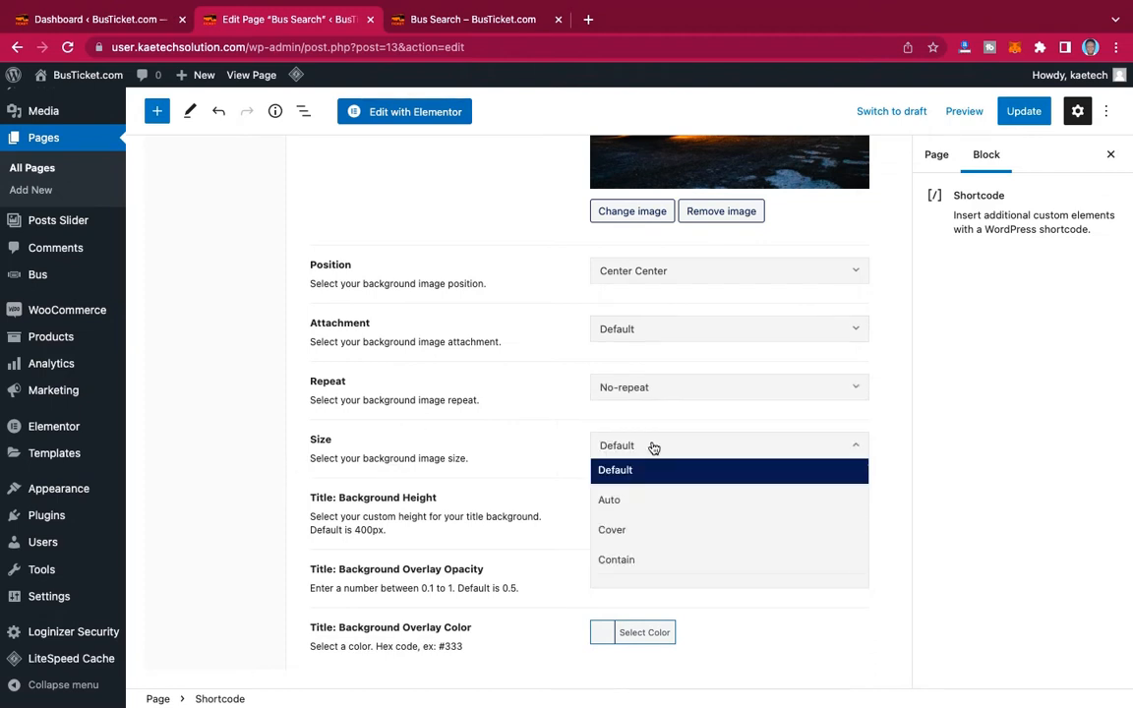
left_click(650, 538)
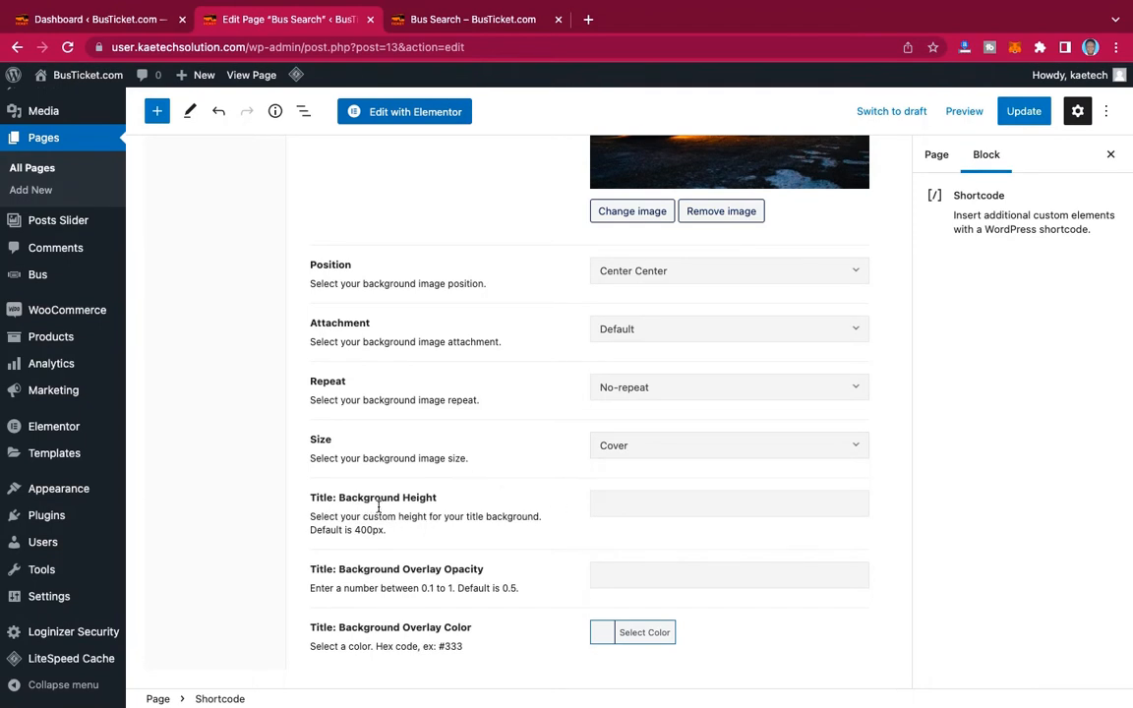
Give the title background a height of 300 and a black (#000000) overlay with an opacity of 0.8.
left_click(626, 505)
left_click(607, 632)
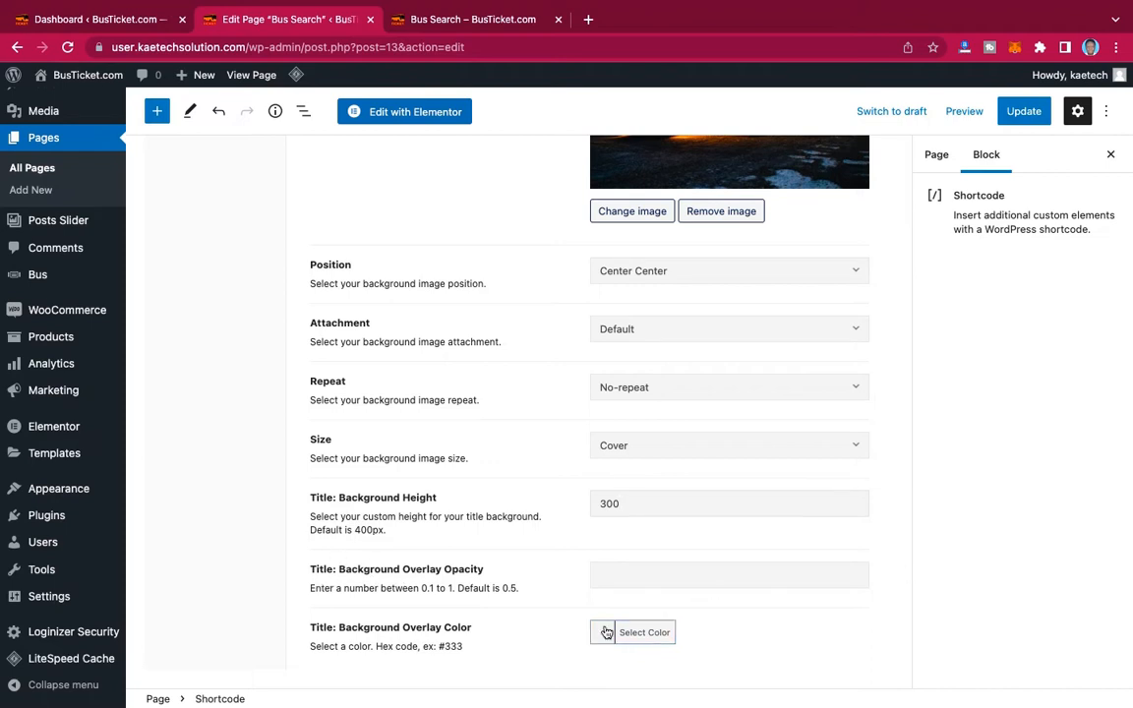
scroll(723, 570, "down", 3)
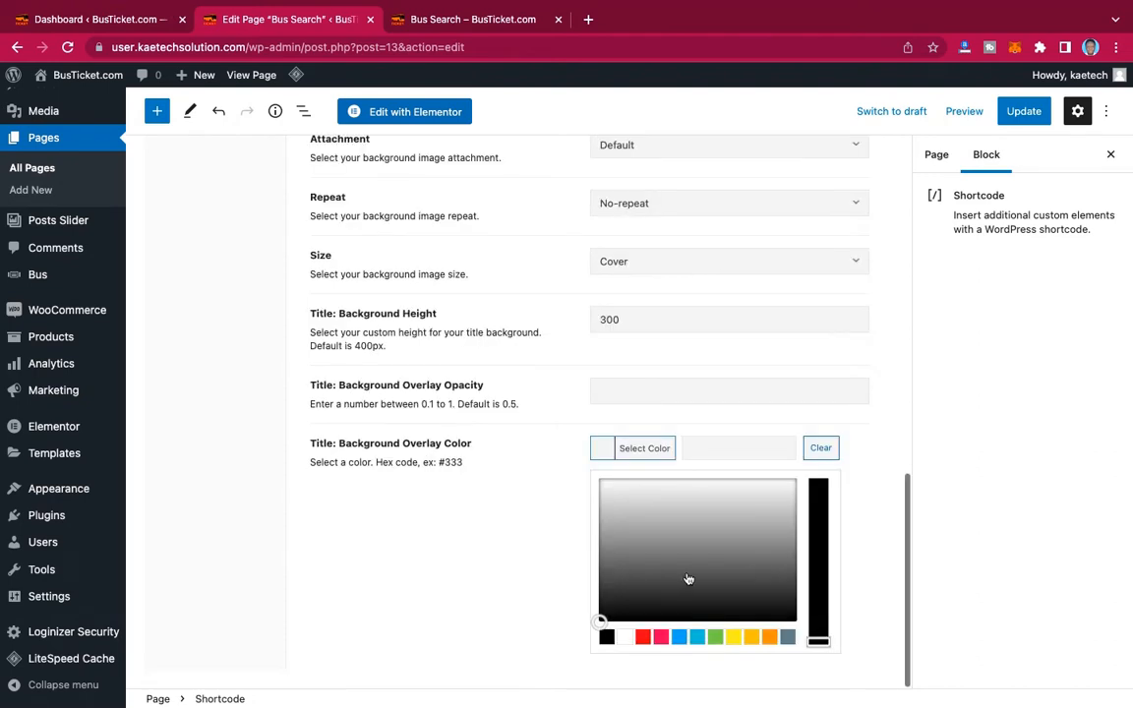
left_click(606, 641)
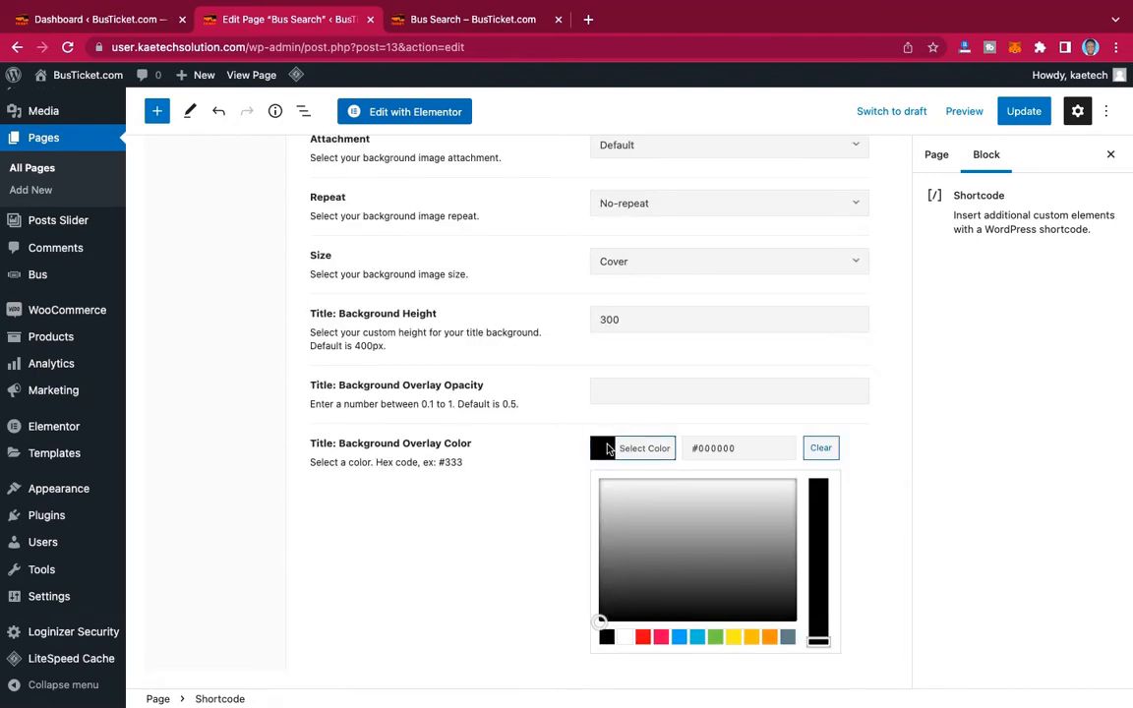
left_click(607, 448)
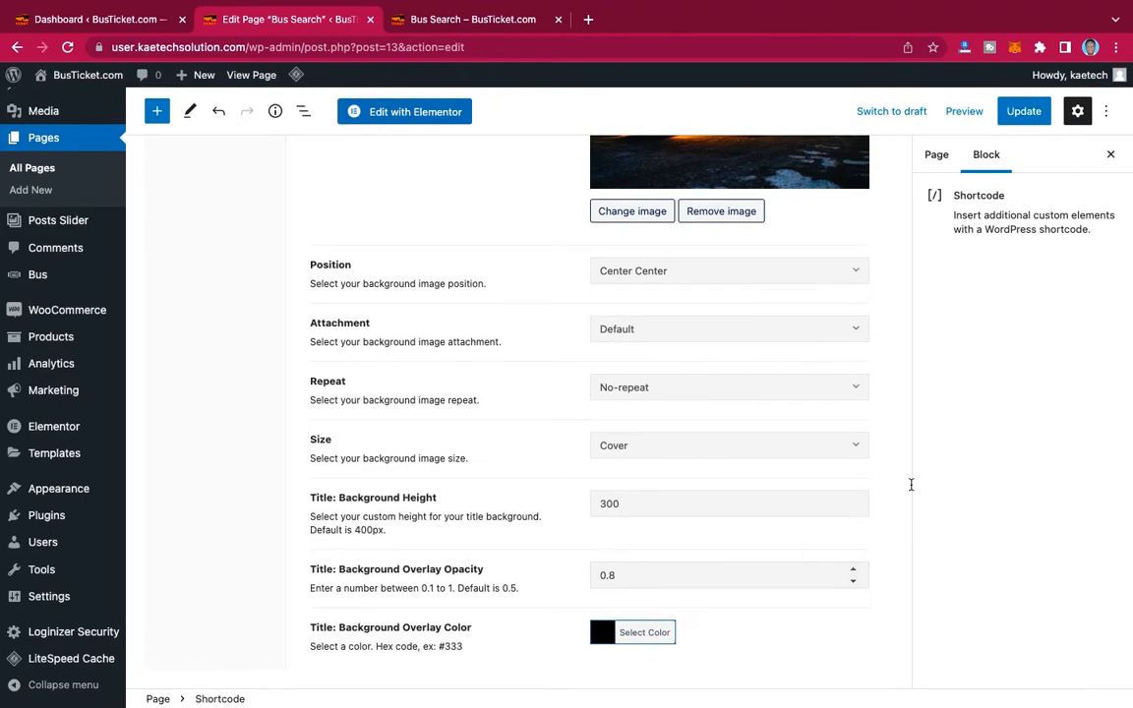
Update the Bus Search page to save the new title settings.
scroll(854, 373, "up", 1)
scroll(854, 373, "up", 10)
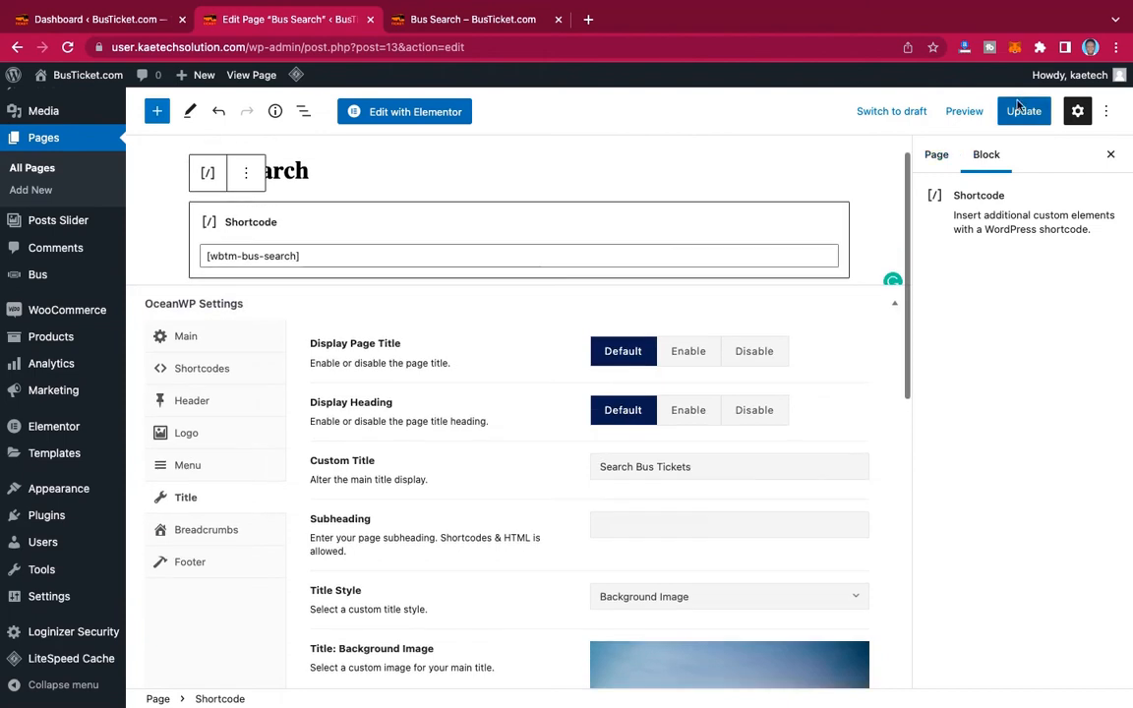
left_click(1023, 114)
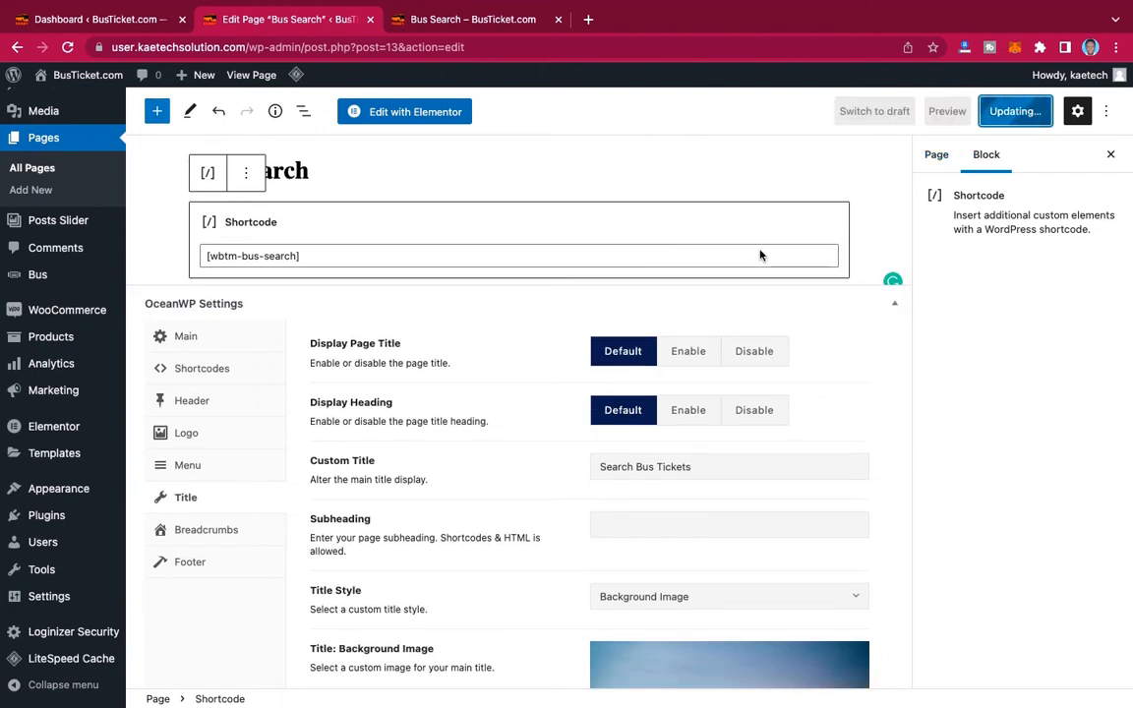
Reload the live Bus Search page to check the title banner, and return to the page editor.
left_click(463, 22)
key("super+r")
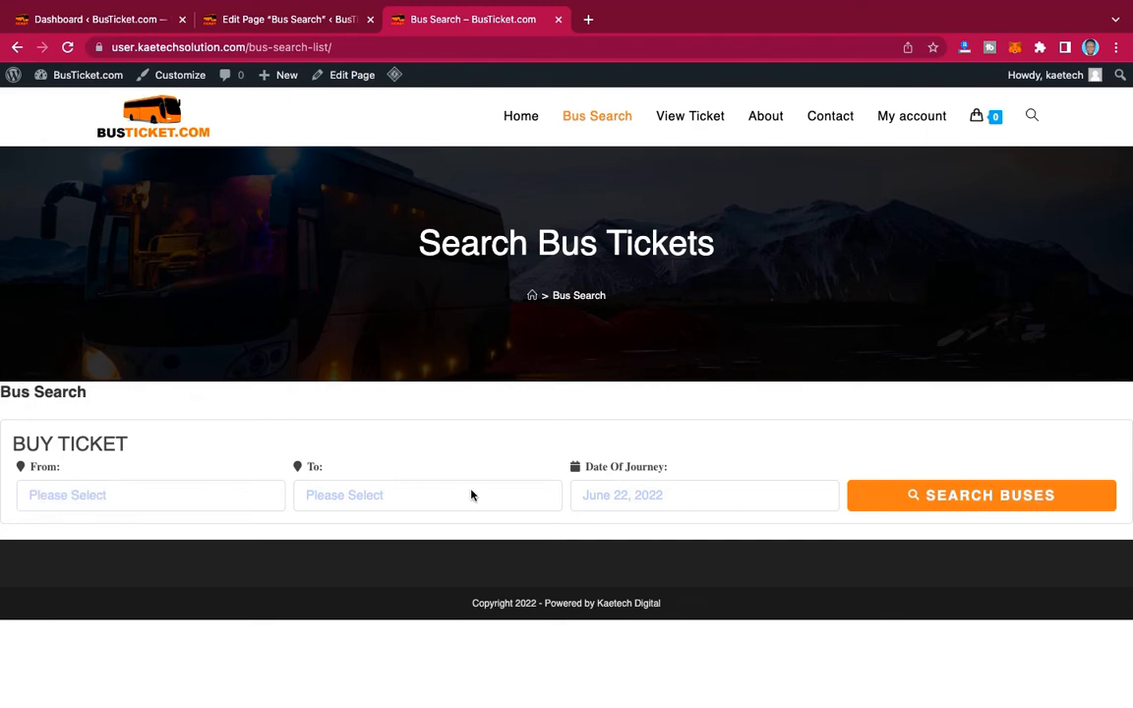
left_click(280, 19)
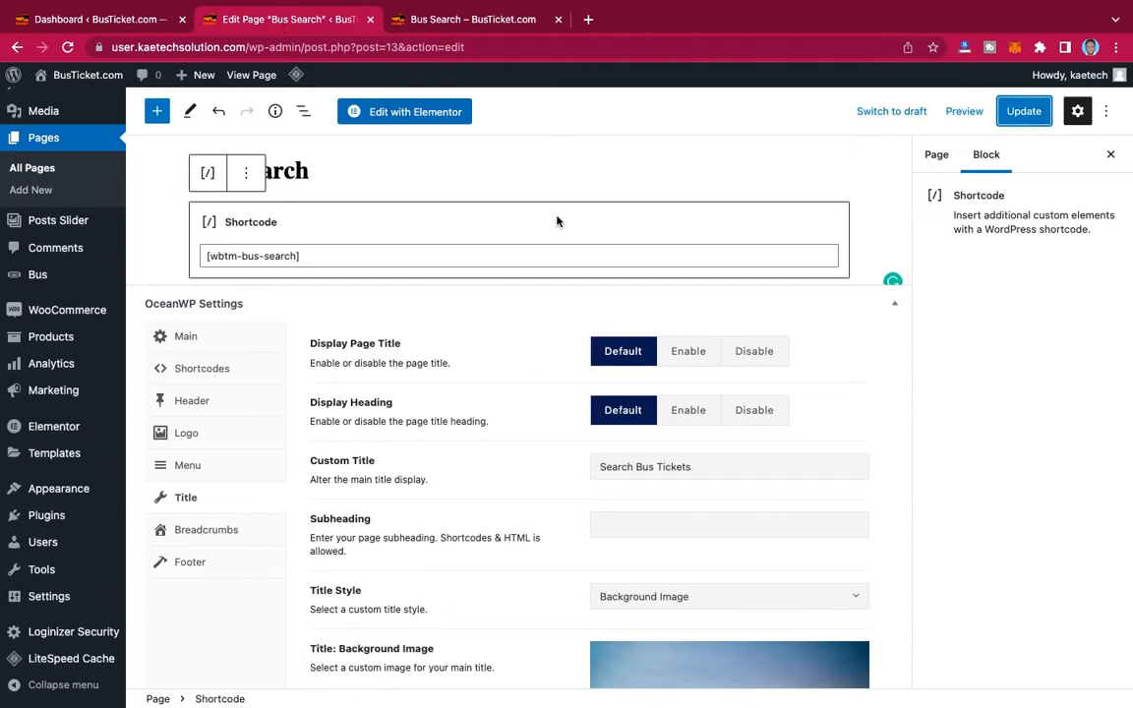
scroll(556, 221, "down", 3)
scroll(556, 220, "up", 3)
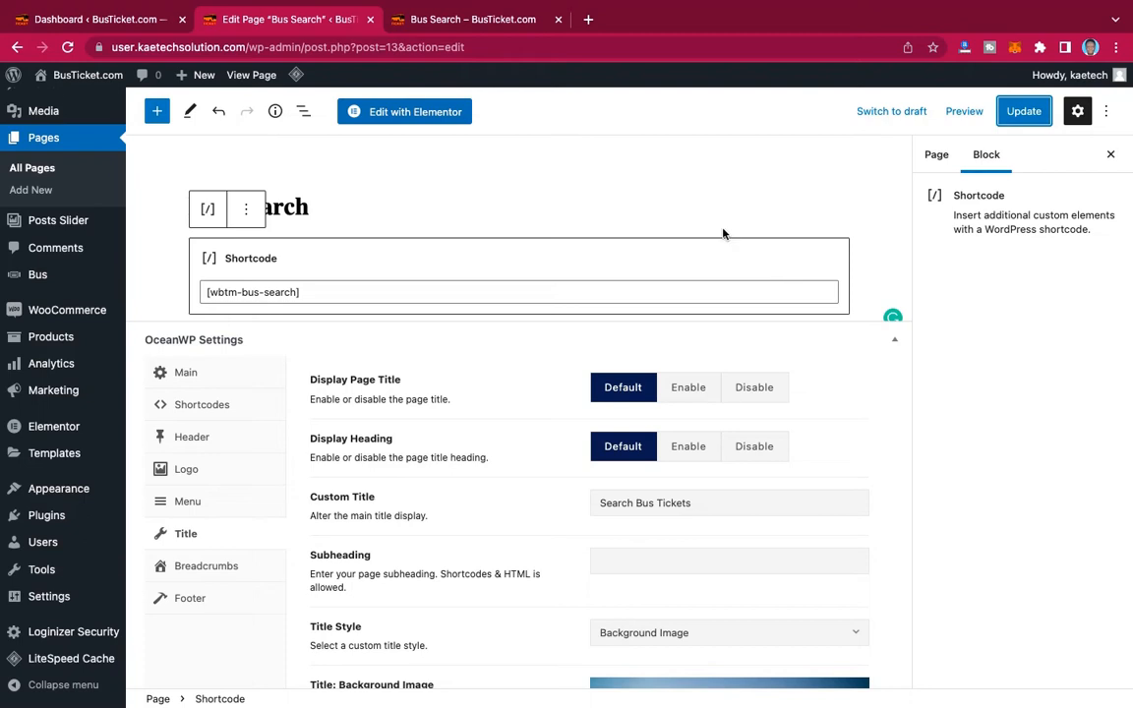
scroll(723, 234, "up", 1)
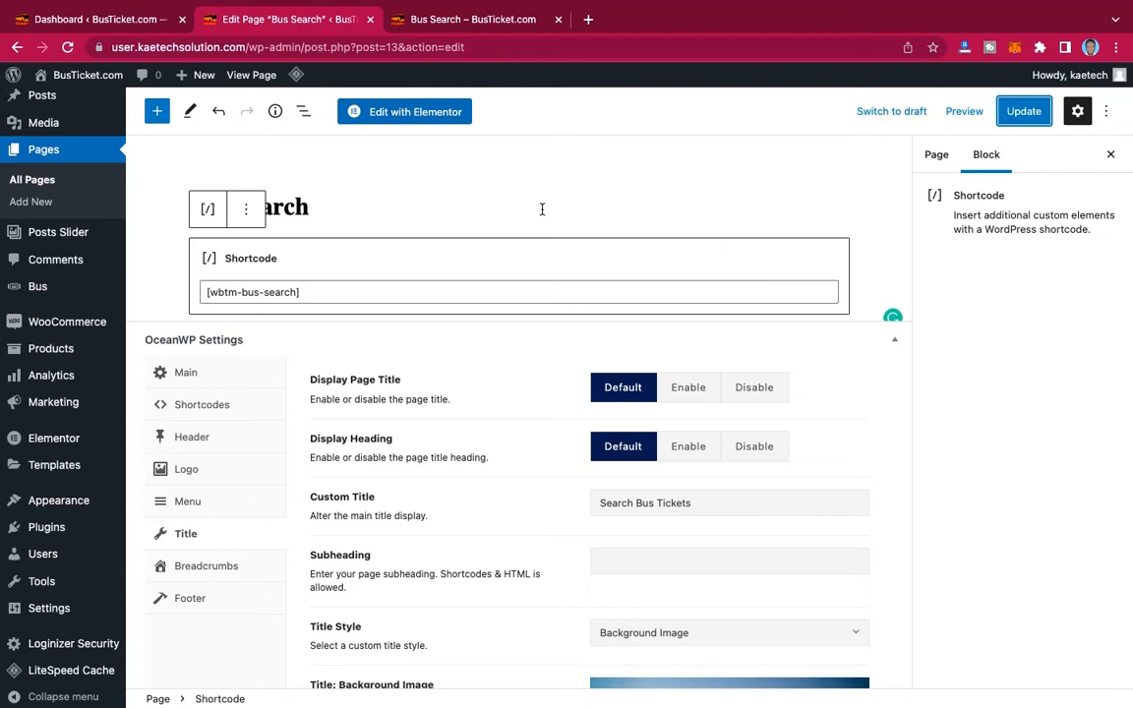
left_click(351, 210)
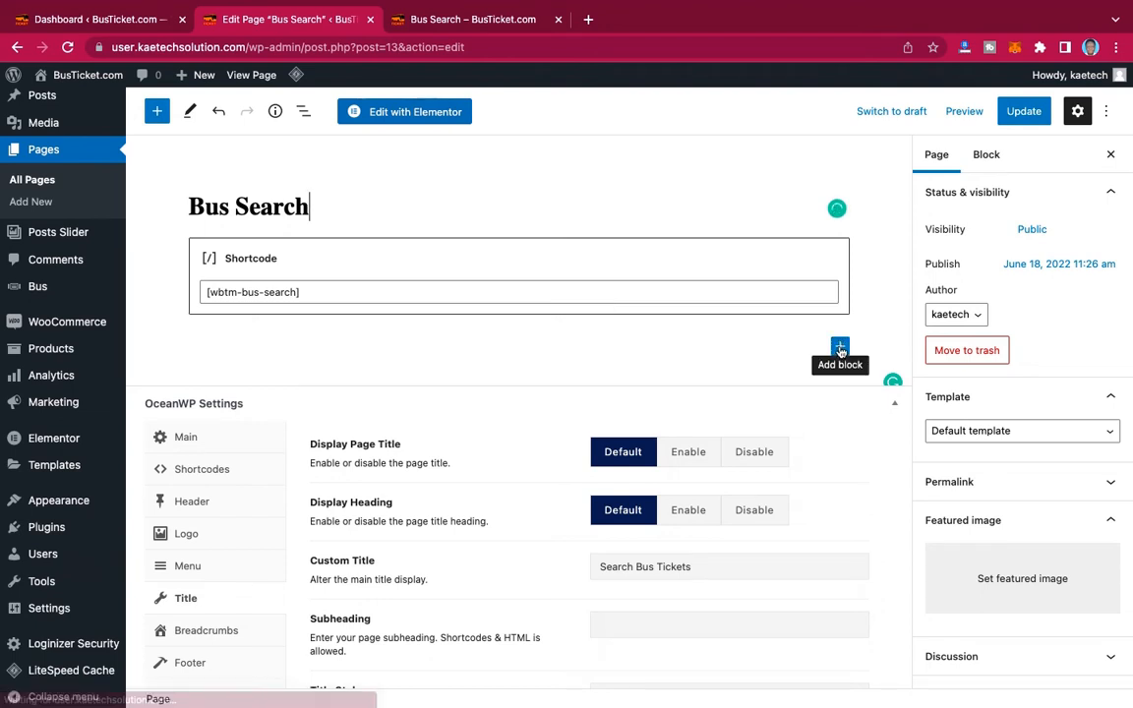
left_click(840, 348)
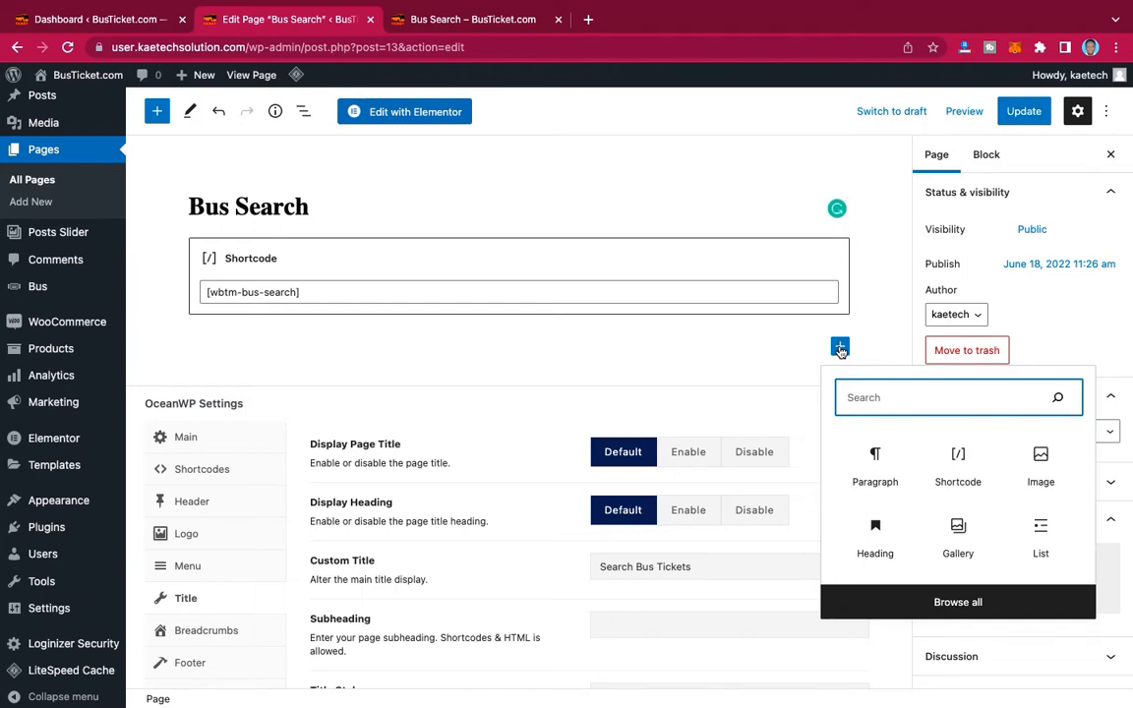
left_click(840, 349)
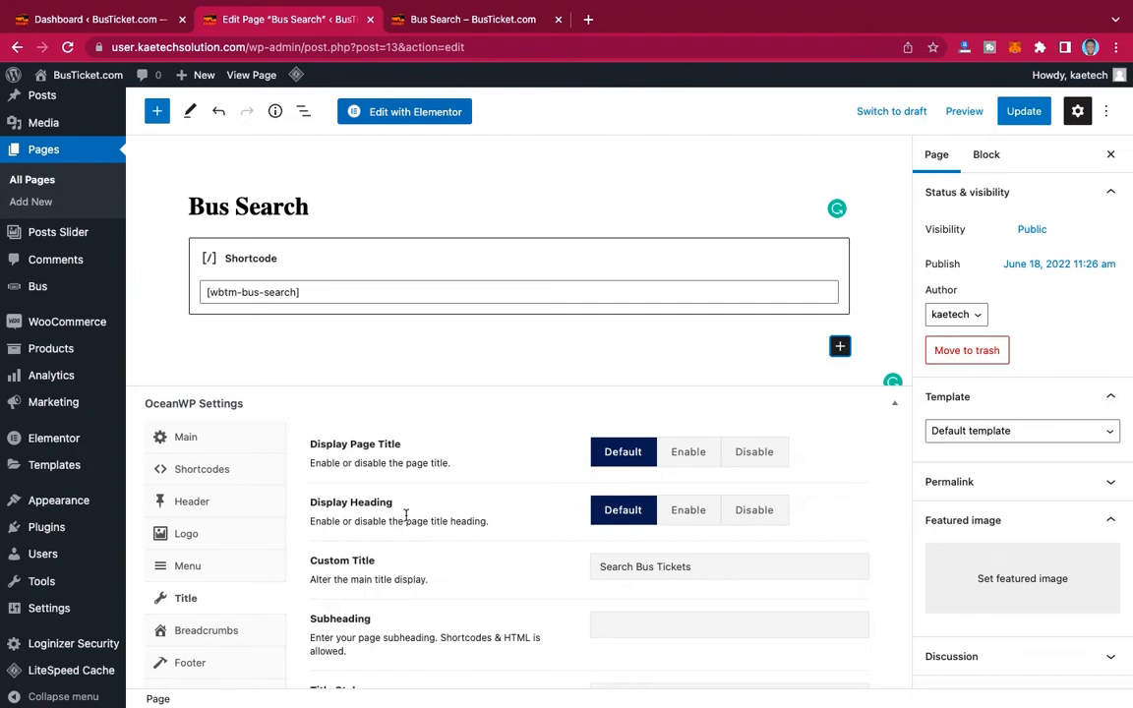
scroll(405, 516, "down", 3)
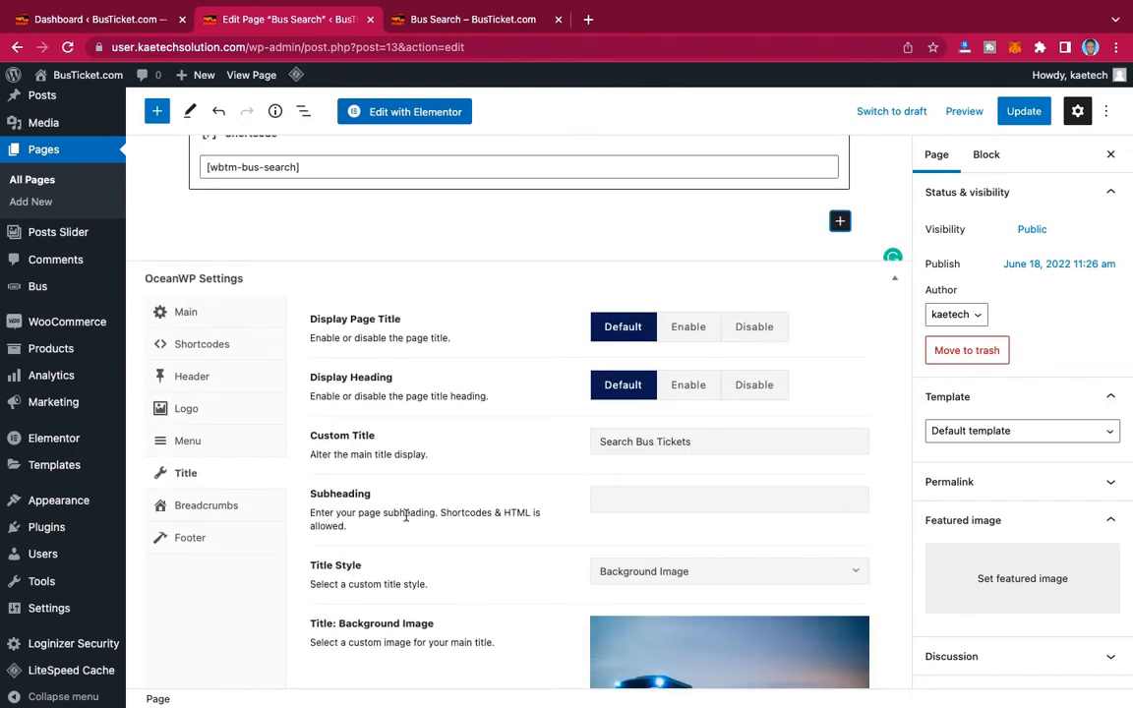
scroll(406, 515, "down", 1)
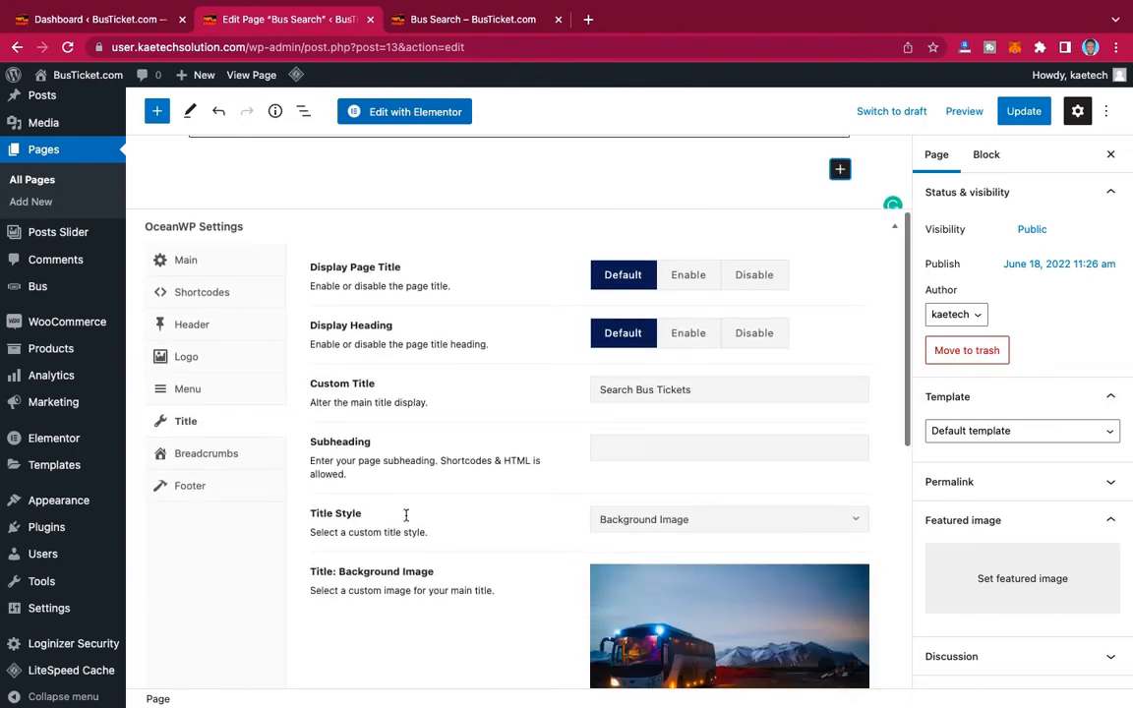
Disable the breadcrumbs in the page's OceanWP Settings and update the Bus Search page.
left_click(202, 453)
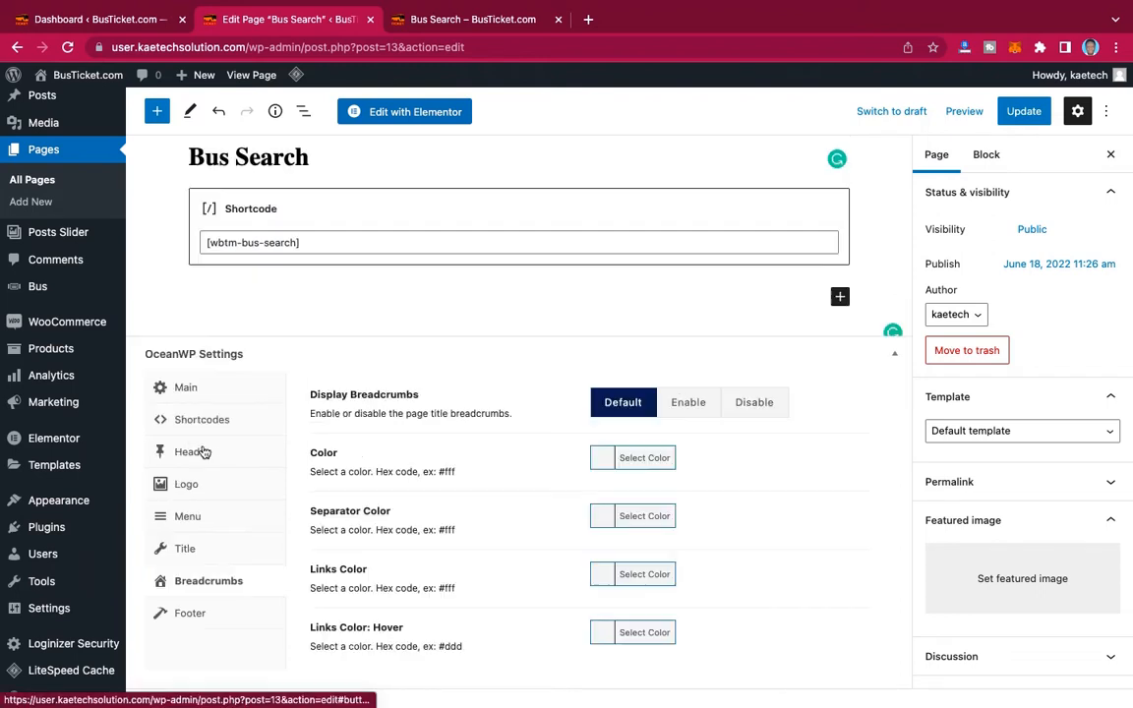
left_click(746, 411)
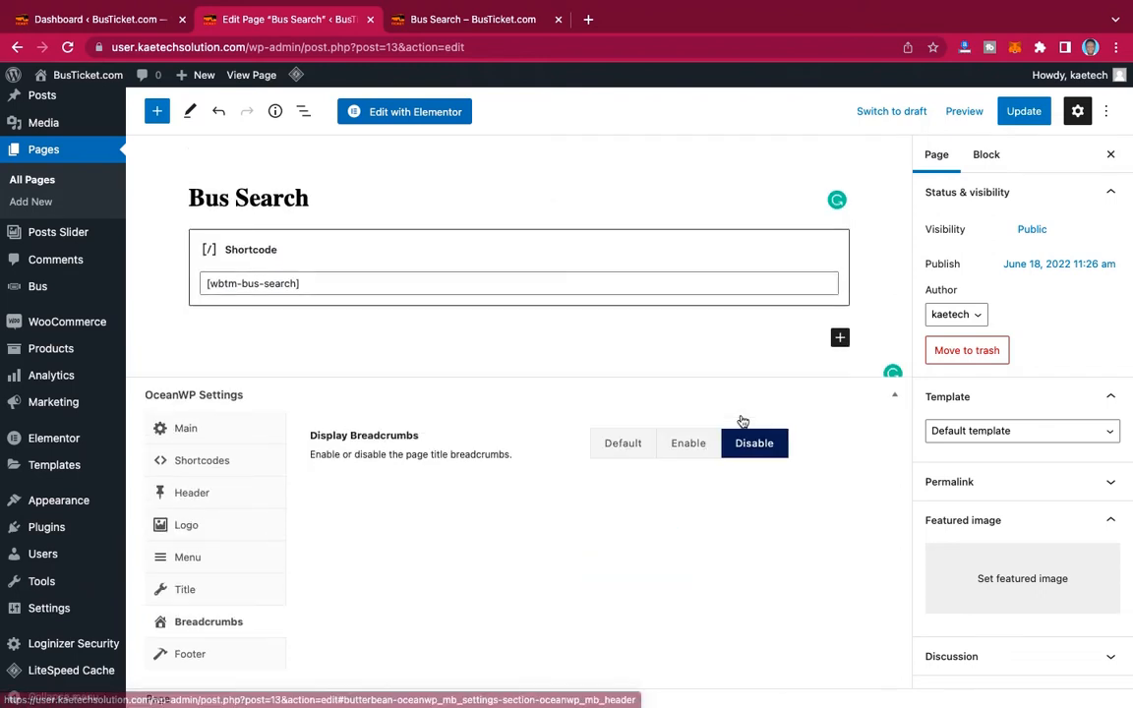
left_click(1026, 112)
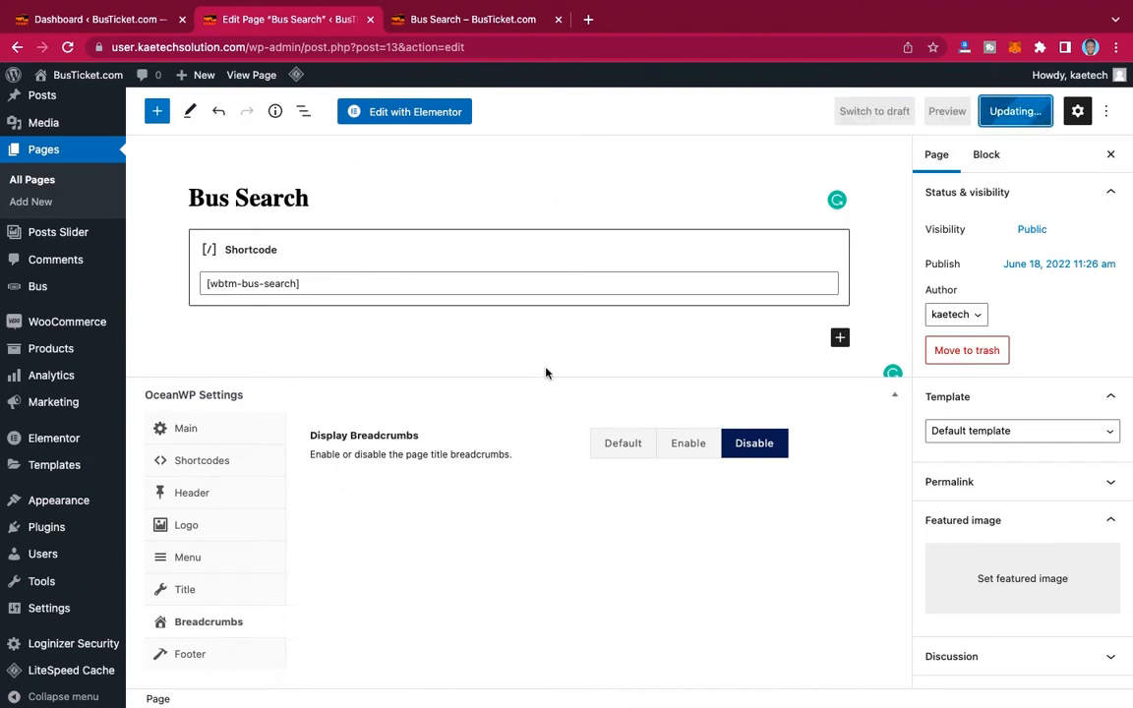
Reload the live Bus Search page to check the breadcrumbs change, and return to the page editor.
left_click(488, 22)
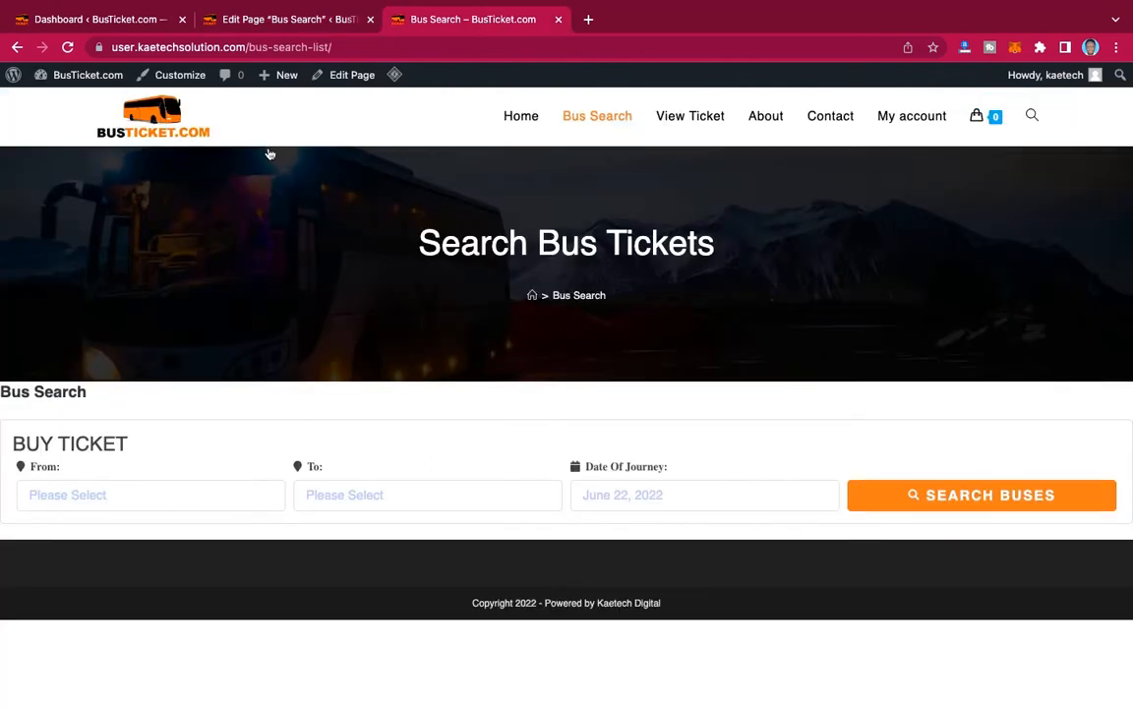
left_click(67, 47)
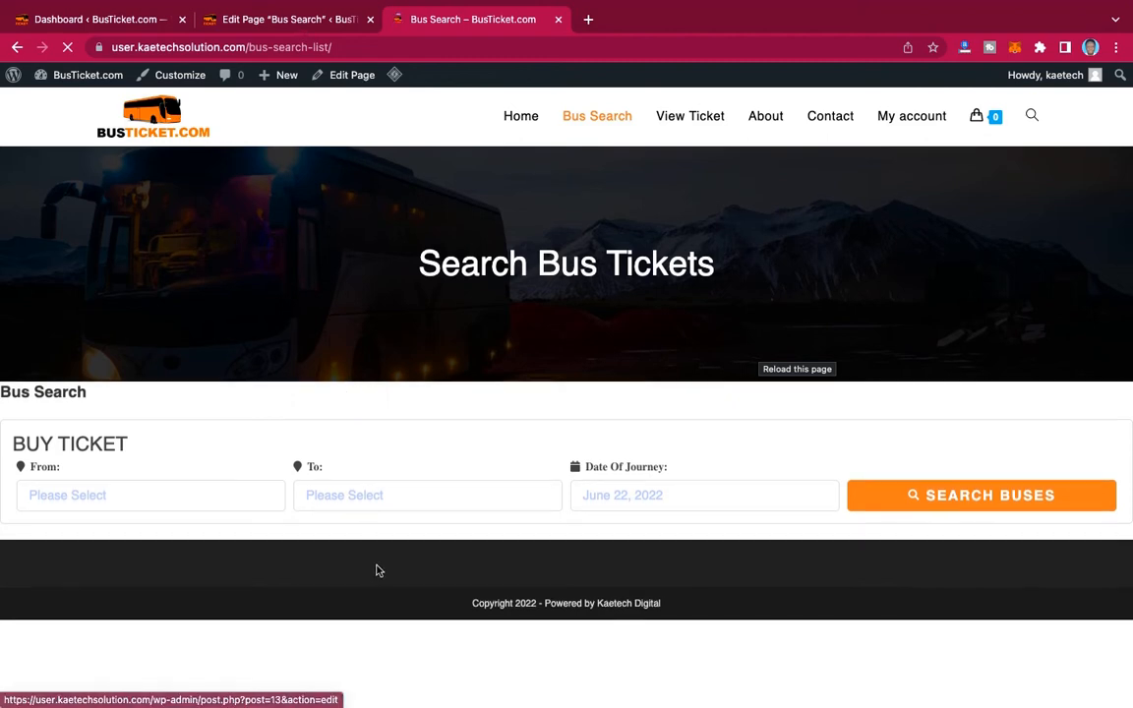
left_click(272, 19)
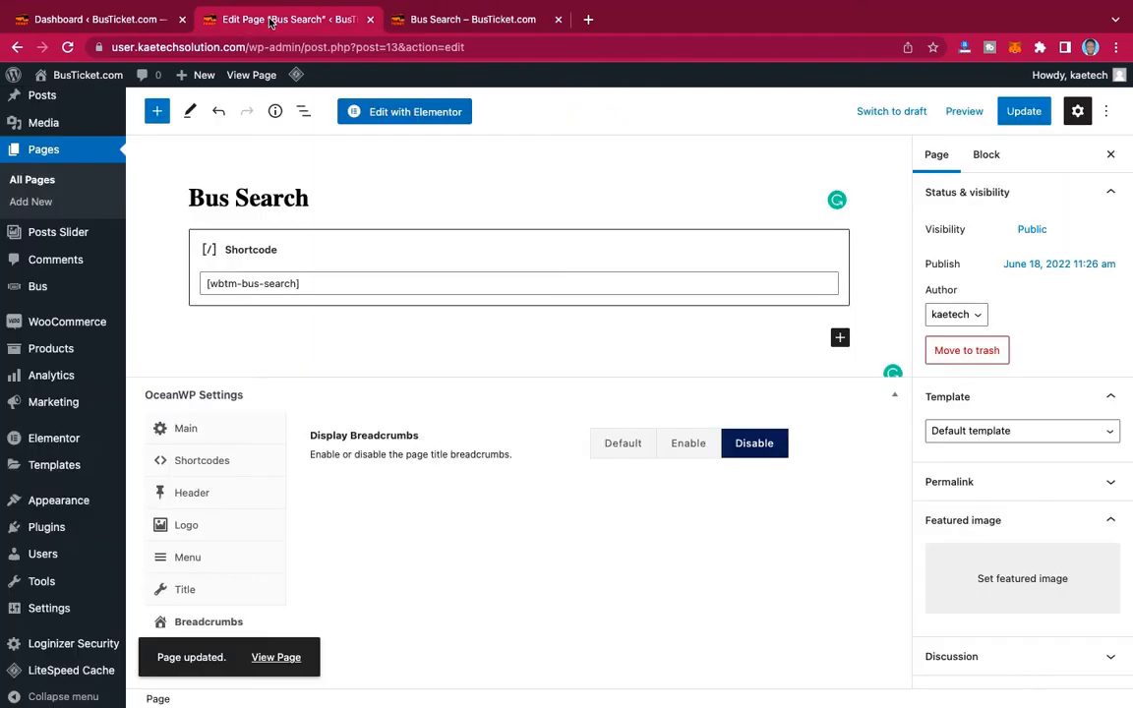
Insert a Spacer block below the [wbtm-bus-search] Shortcode block.
left_click(840, 340)
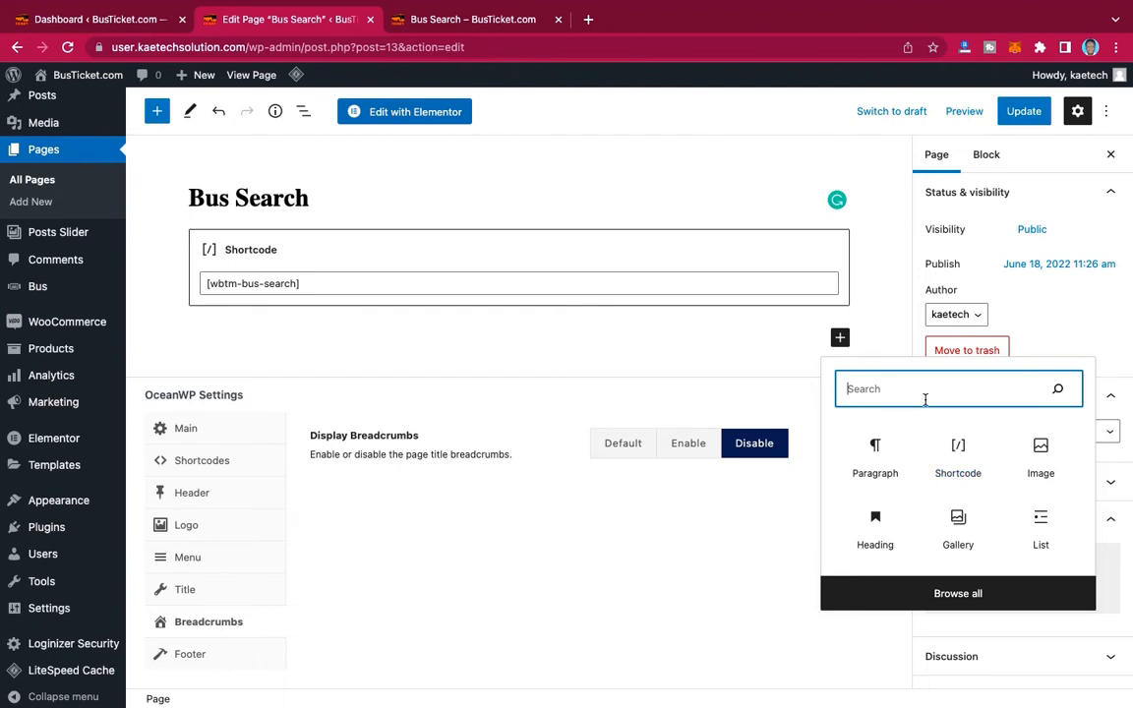
type("space")
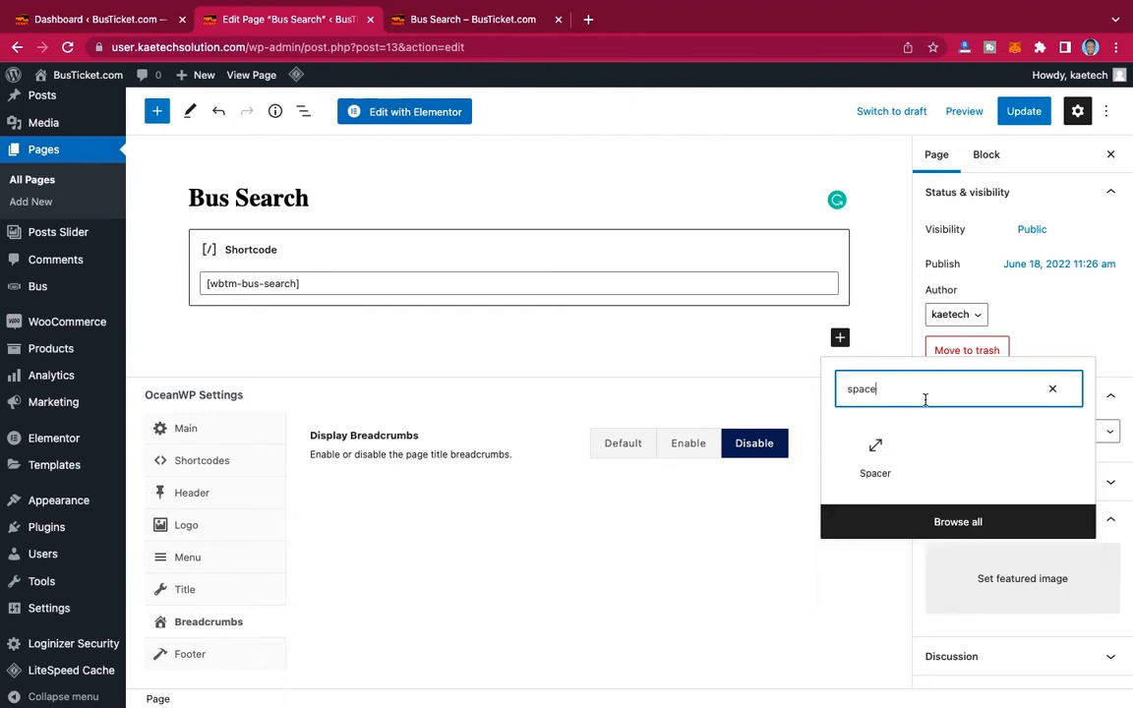
left_click(875, 450)
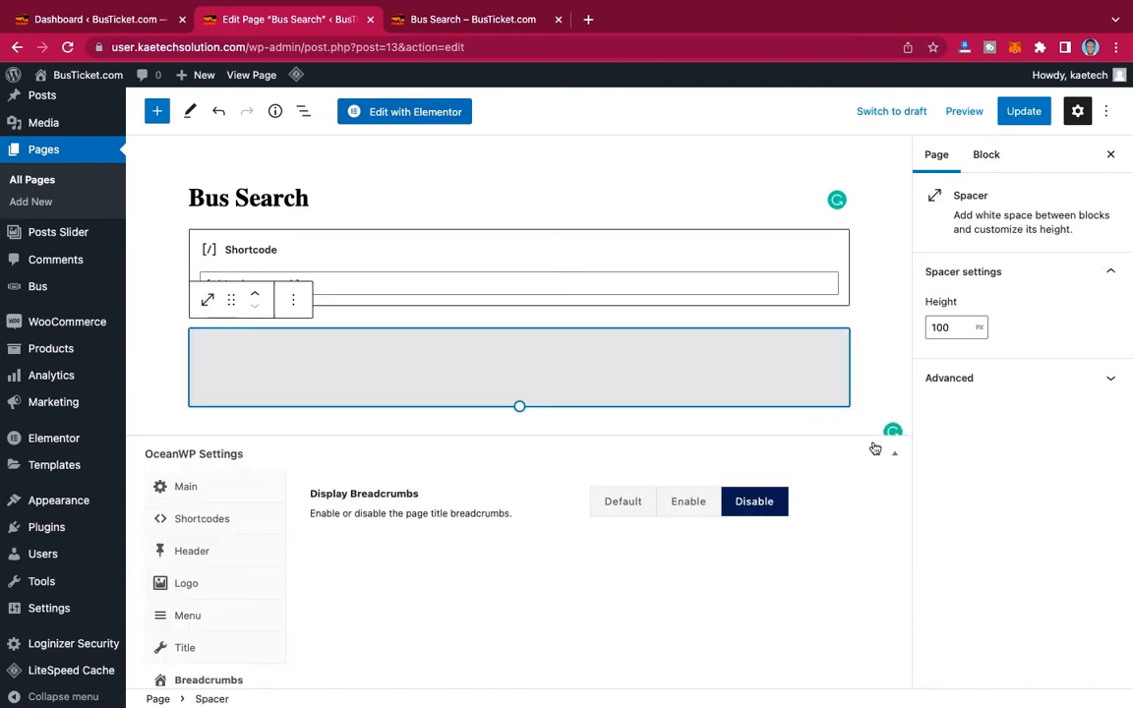
Duplicate the Spacer block, move the copy above the Shortcode block, and update the page.
left_click(294, 301)
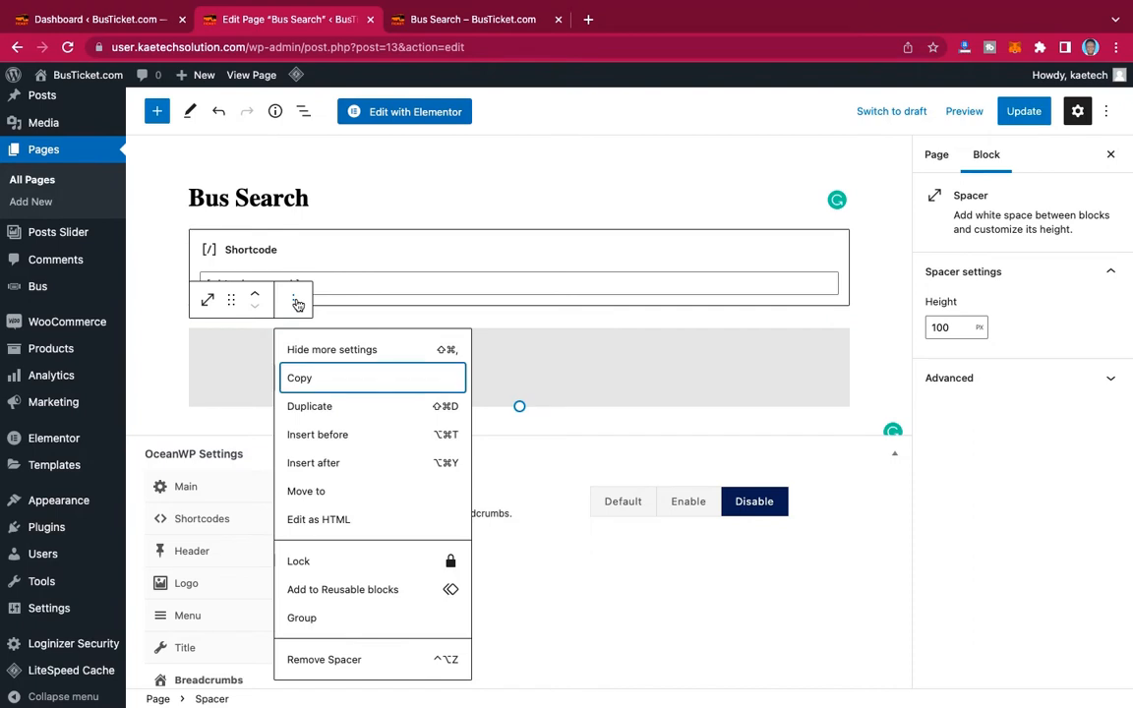
left_click(320, 408)
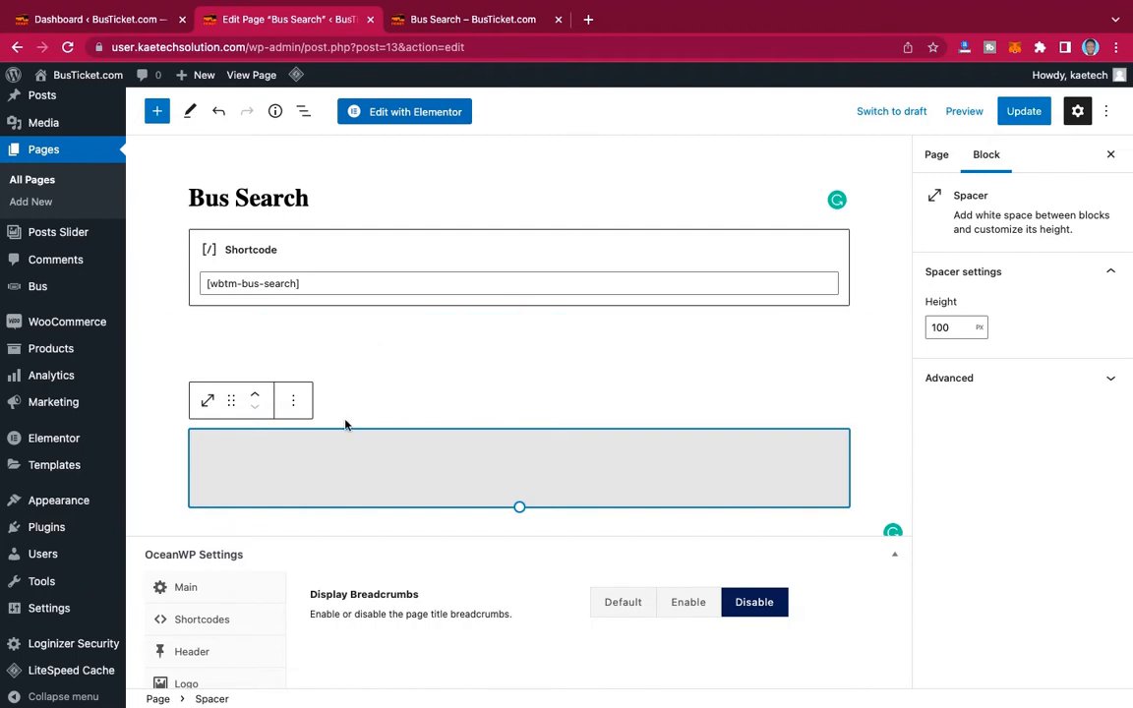
left_click(256, 396)
left_click(255, 397)
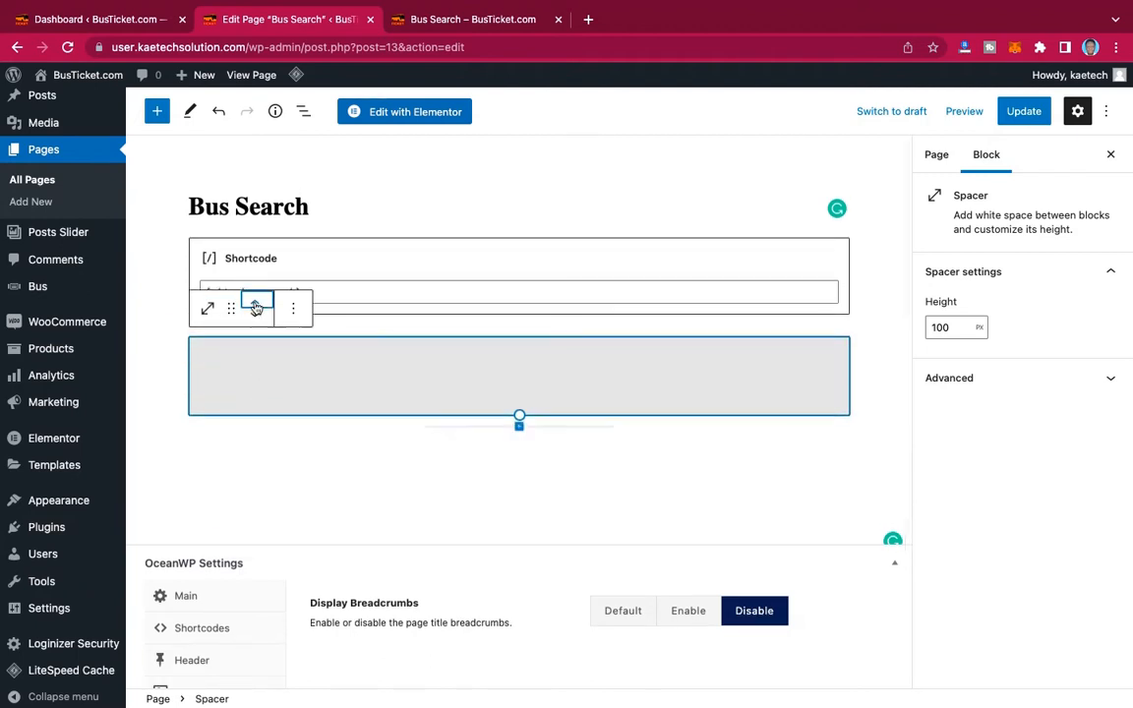
left_click(255, 307)
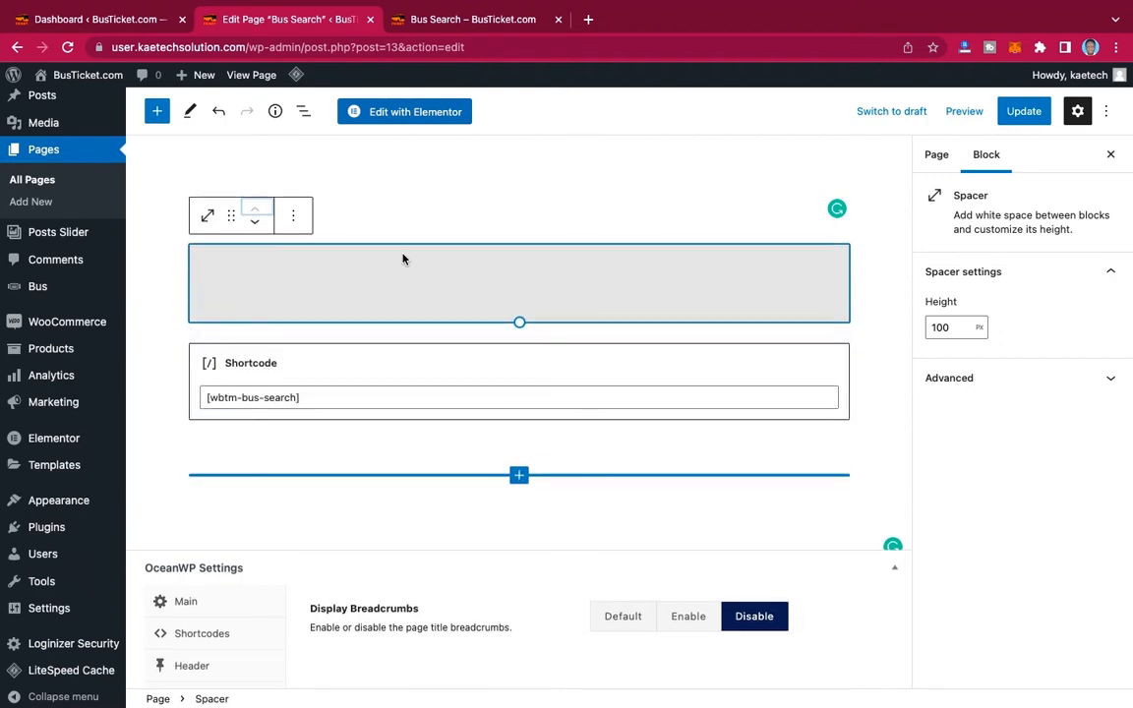
left_click(1024, 111)
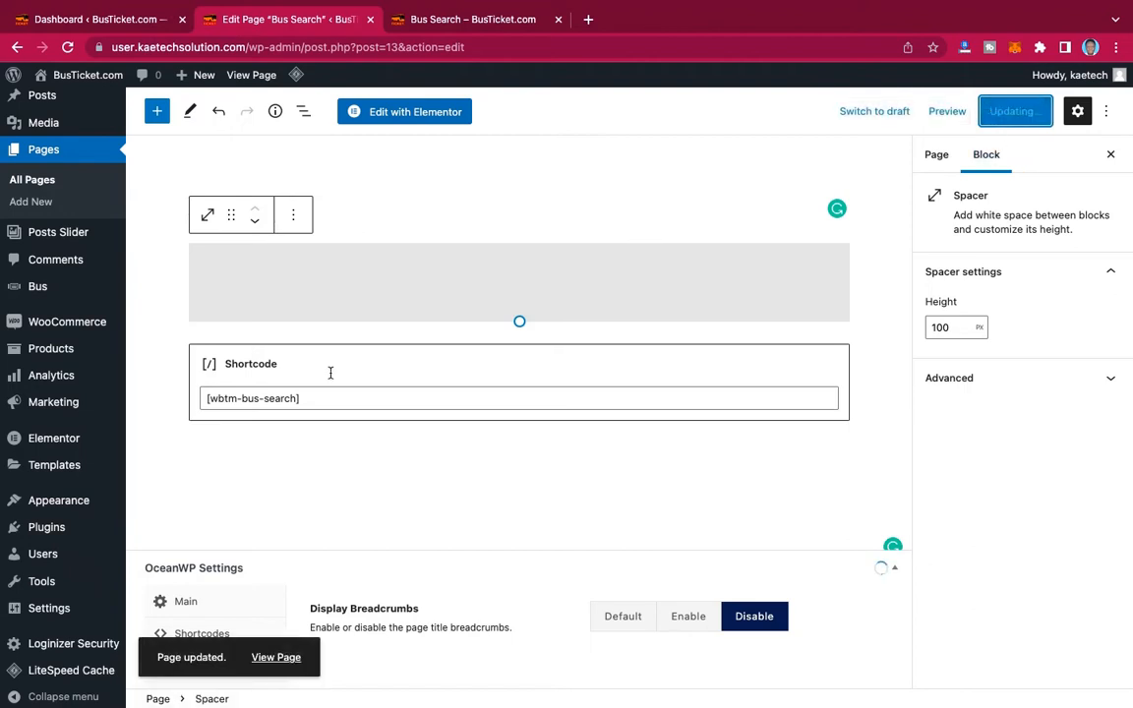
Reload the live Bus Search page to check the spacing around the ticket search form.
left_click(464, 20)
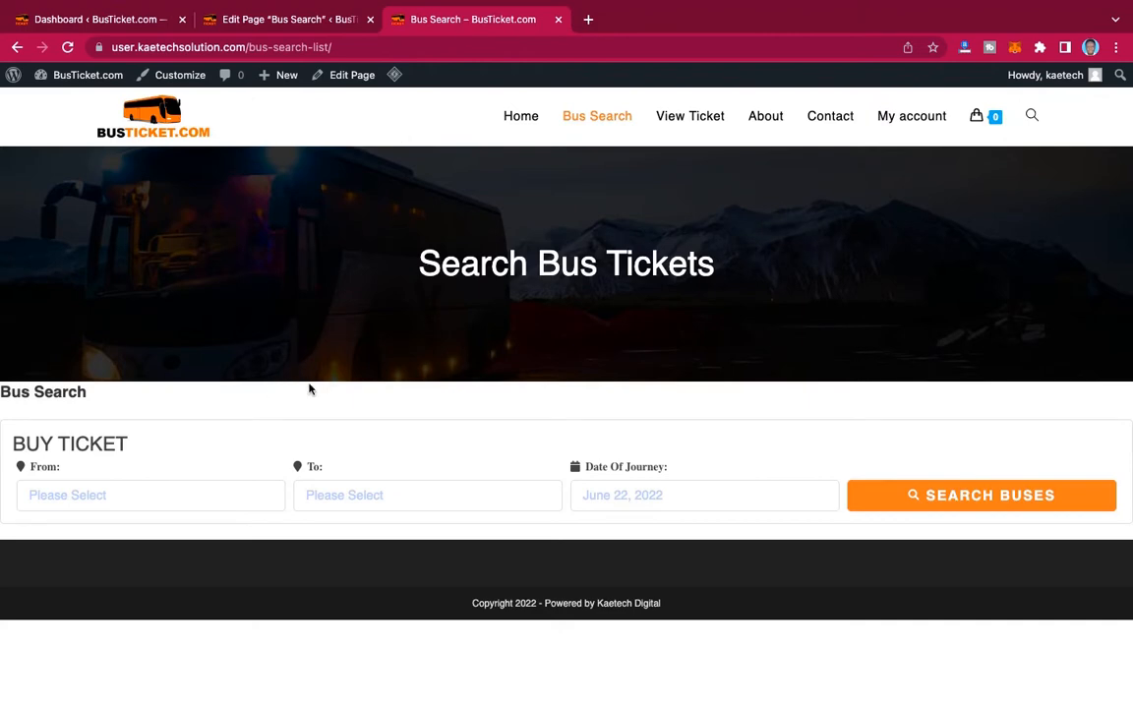
left_click(68, 48)
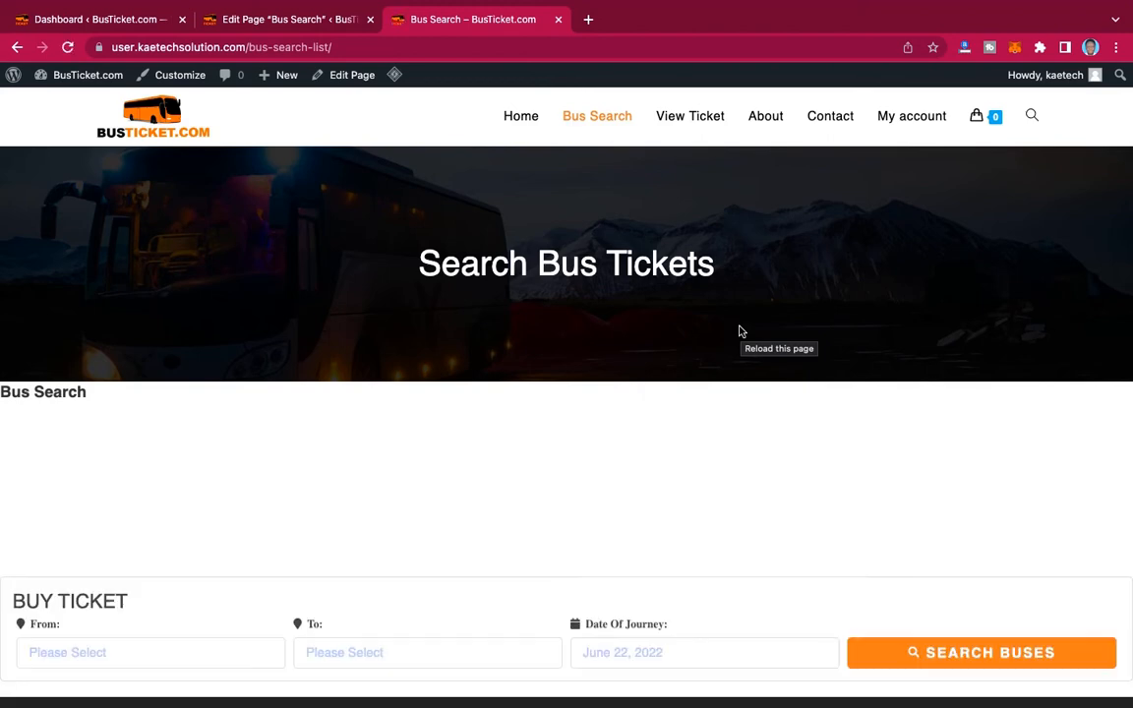
scroll(547, 504, "down", 2)
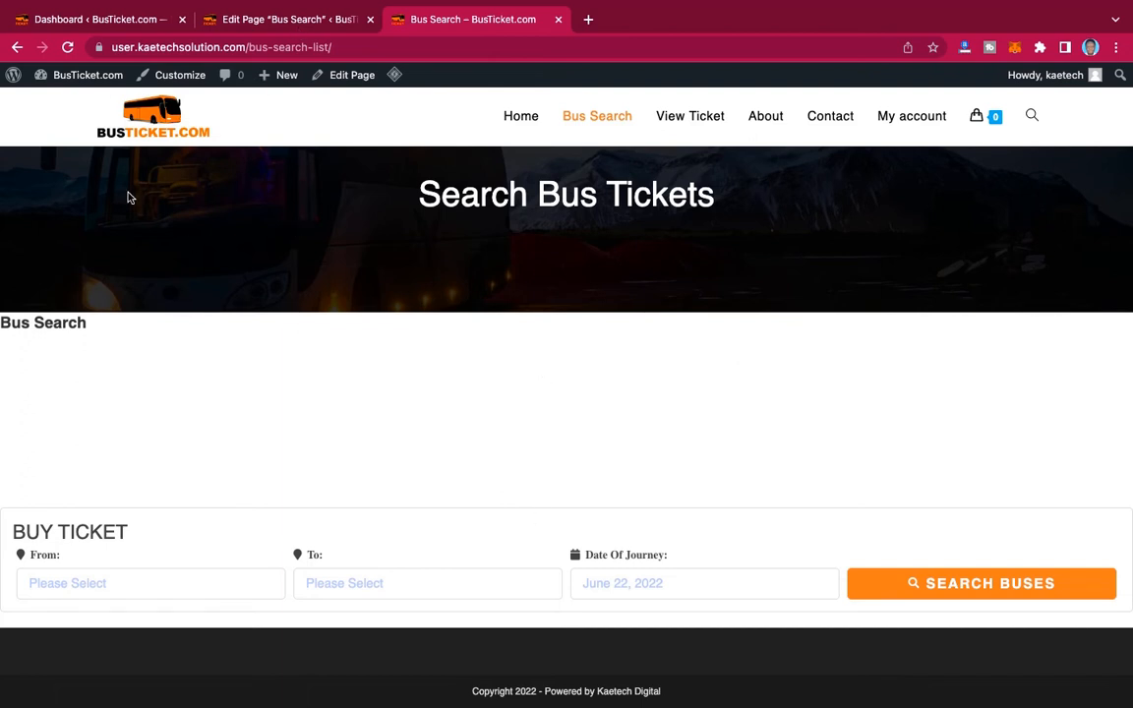
Purge all of the site's LiteSpeed caches and return to the Bus Search page editor.
mouse_move(398, 79)
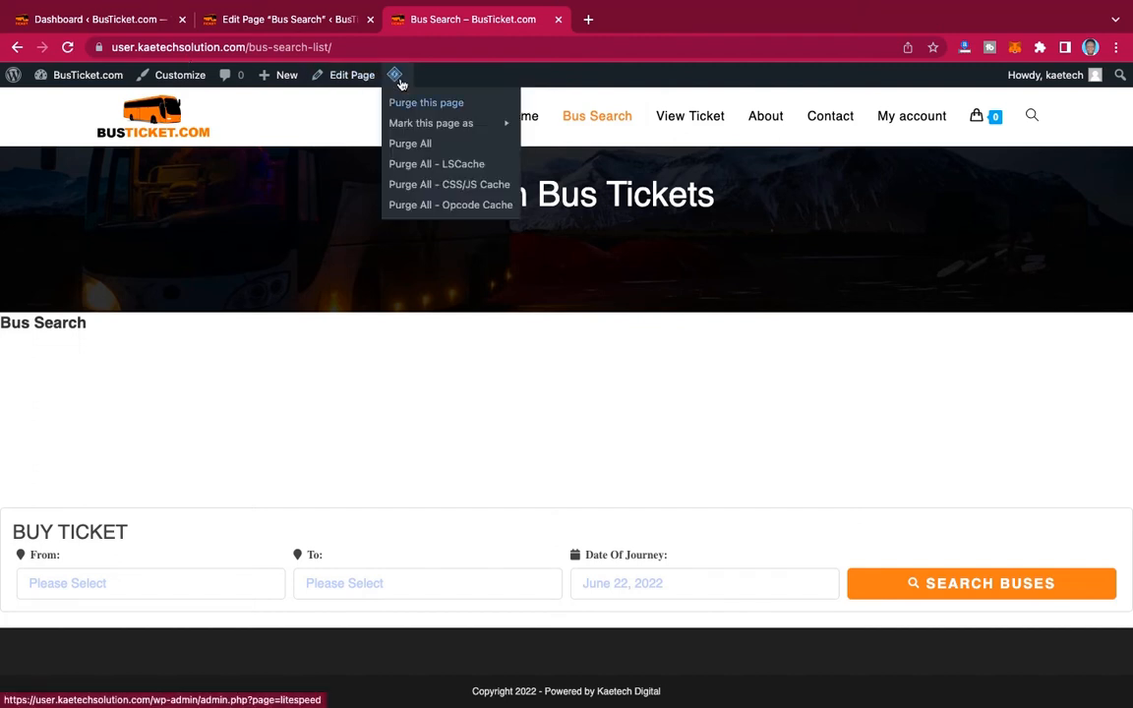
left_click(403, 144)
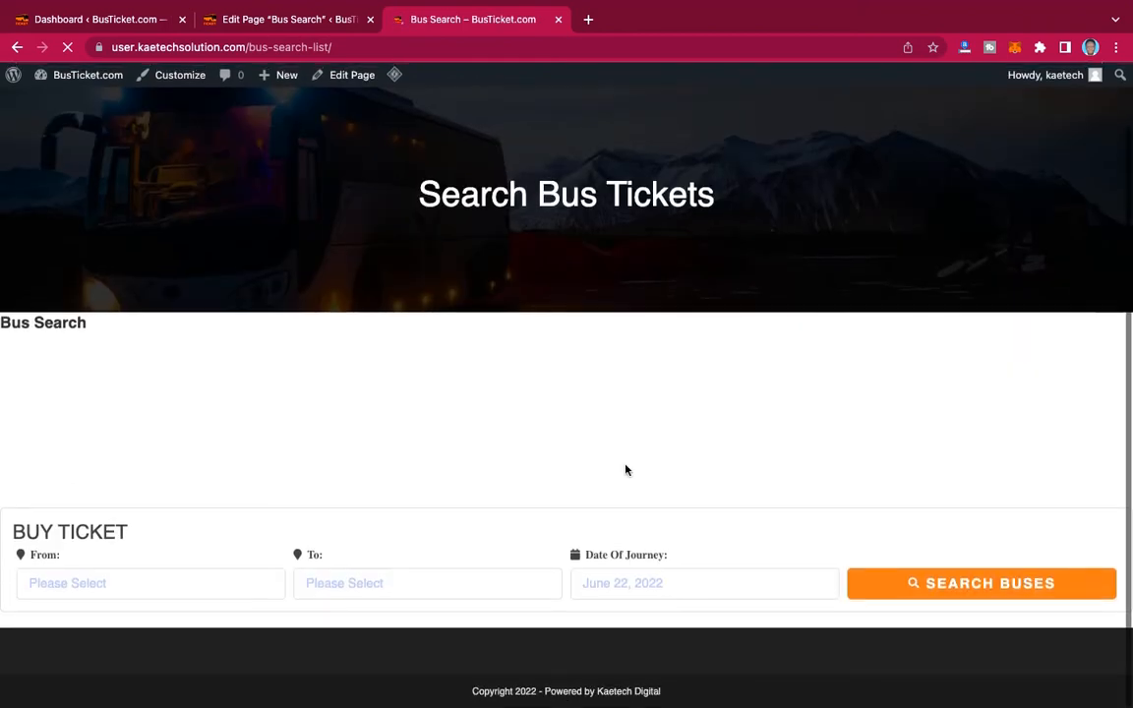
left_click(282, 21)
Try to delete the Spacer block above the Shortcode block.
left_click(492, 484)
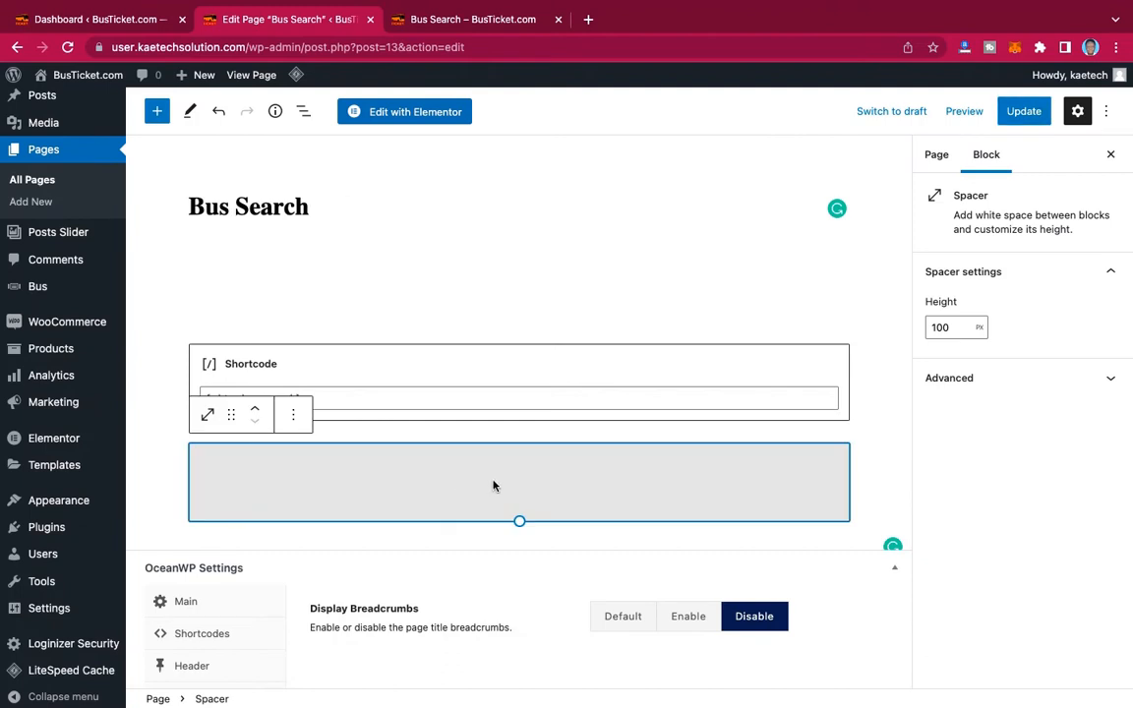
left_click(476, 299)
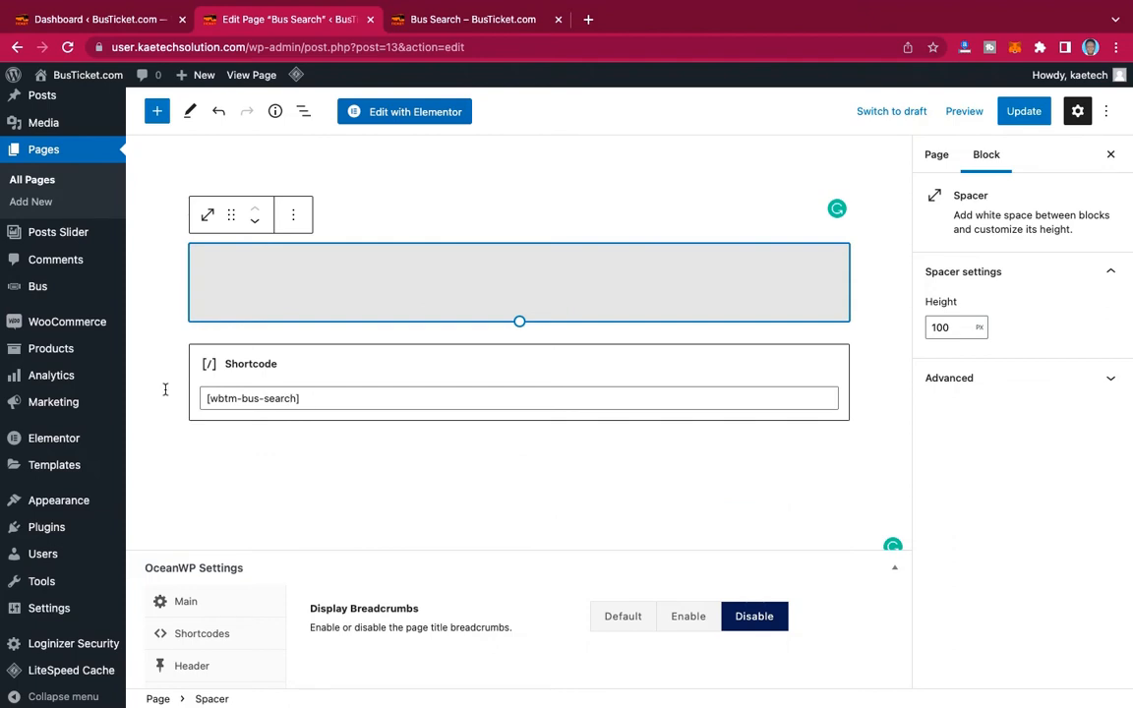
key("Delete")
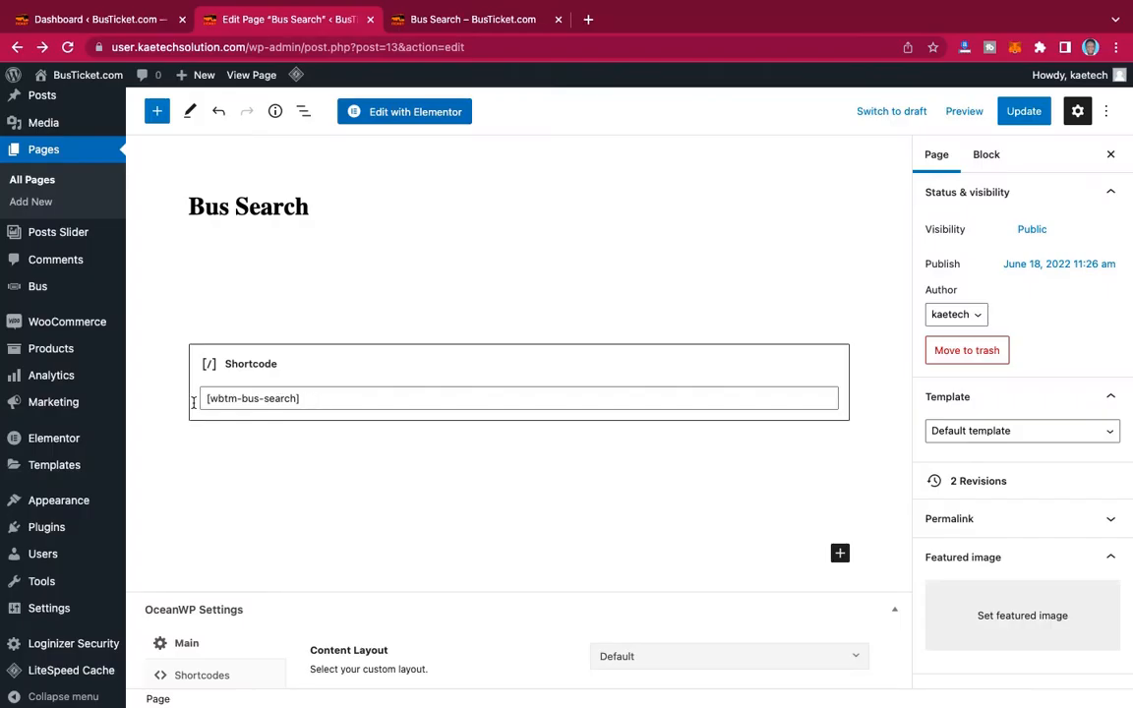
Copy the Shortcode block containing [wbtm-bus-search].
left_click_drag(193, 403, 299, 392)
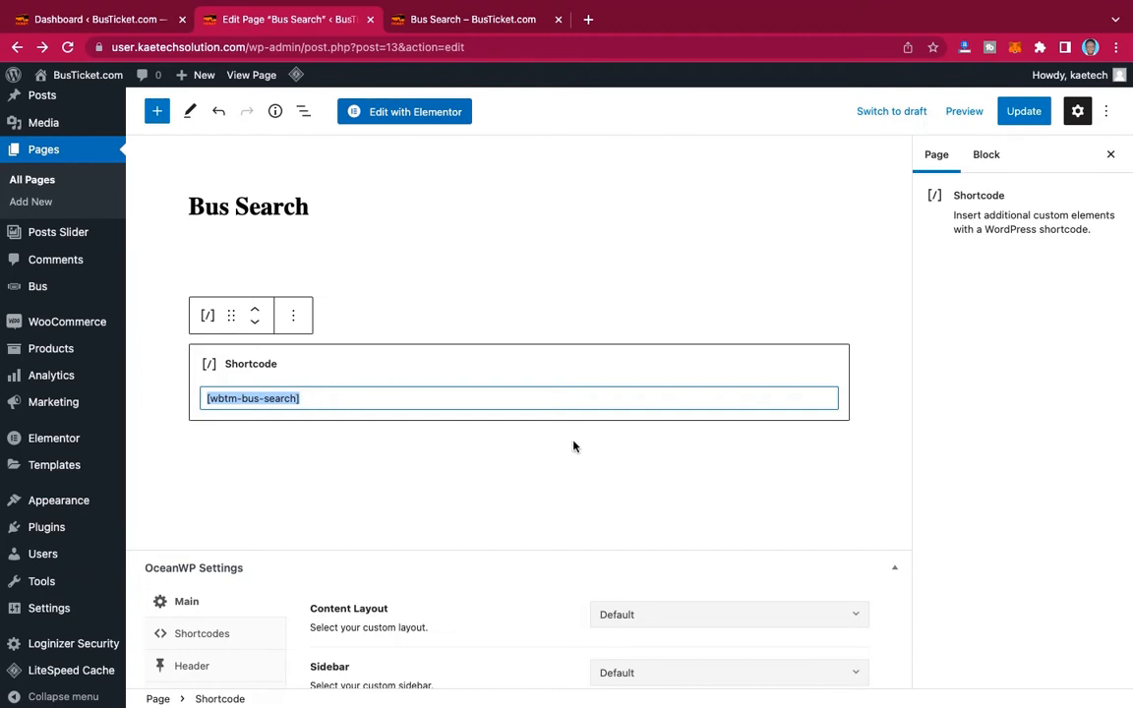
left_click(570, 365)
key("super+c")
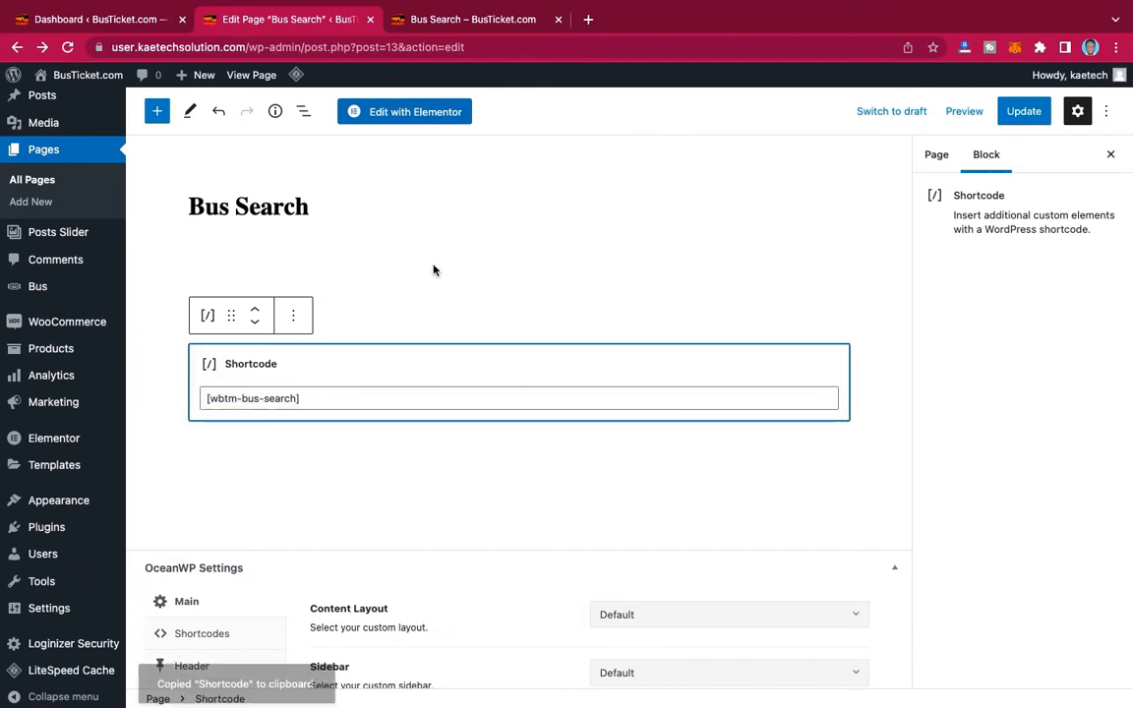
Remove the Spacer block between the page title and the Shortcode block.
left_click(433, 271)
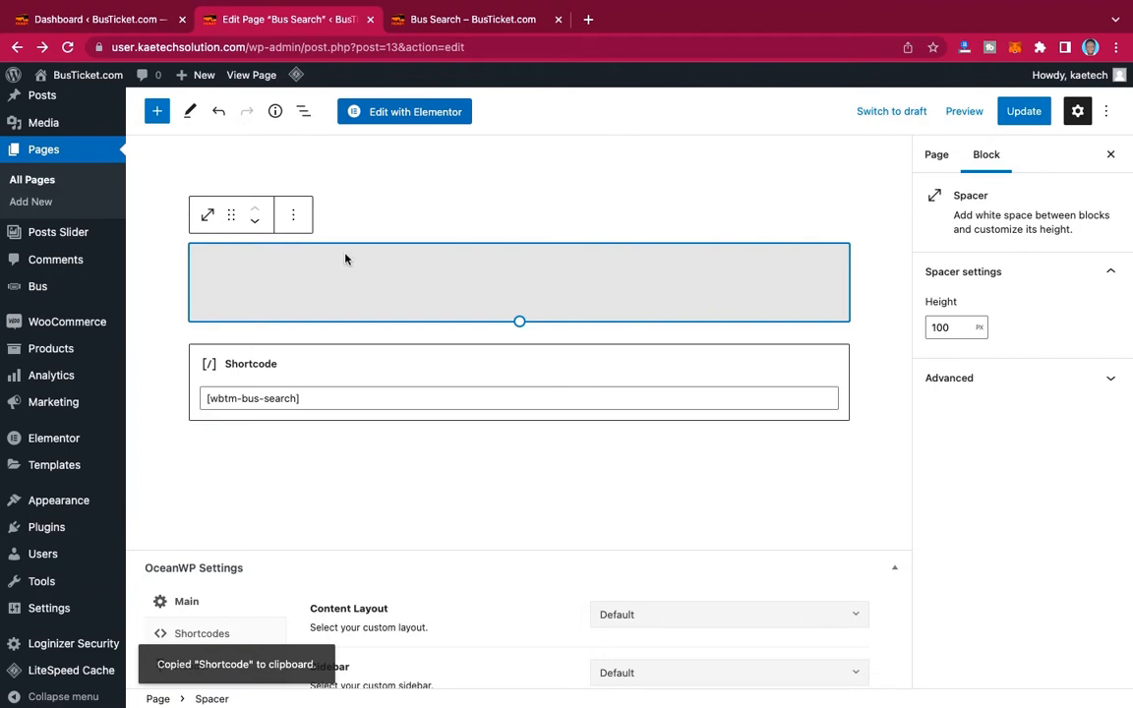
left_click(293, 220)
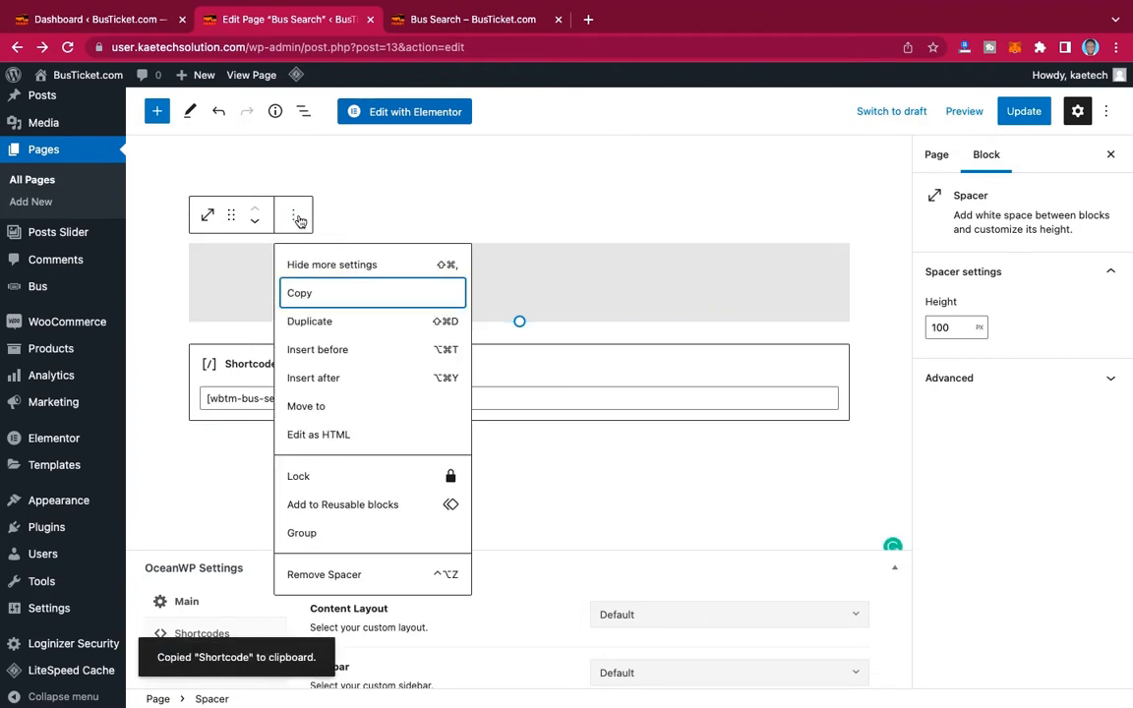
left_click(335, 575)
left_click(335, 576)
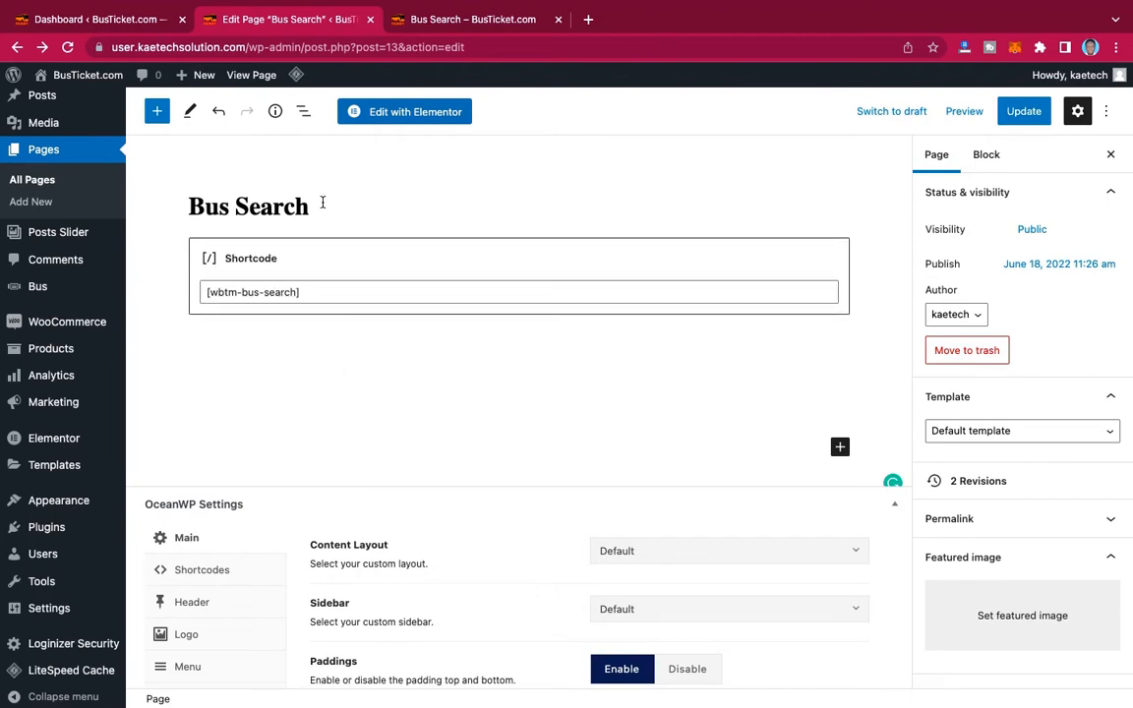
Disable Display Heading in the OceanWP title settings and update the Bus Search page.
scroll(429, 424, "down", 3)
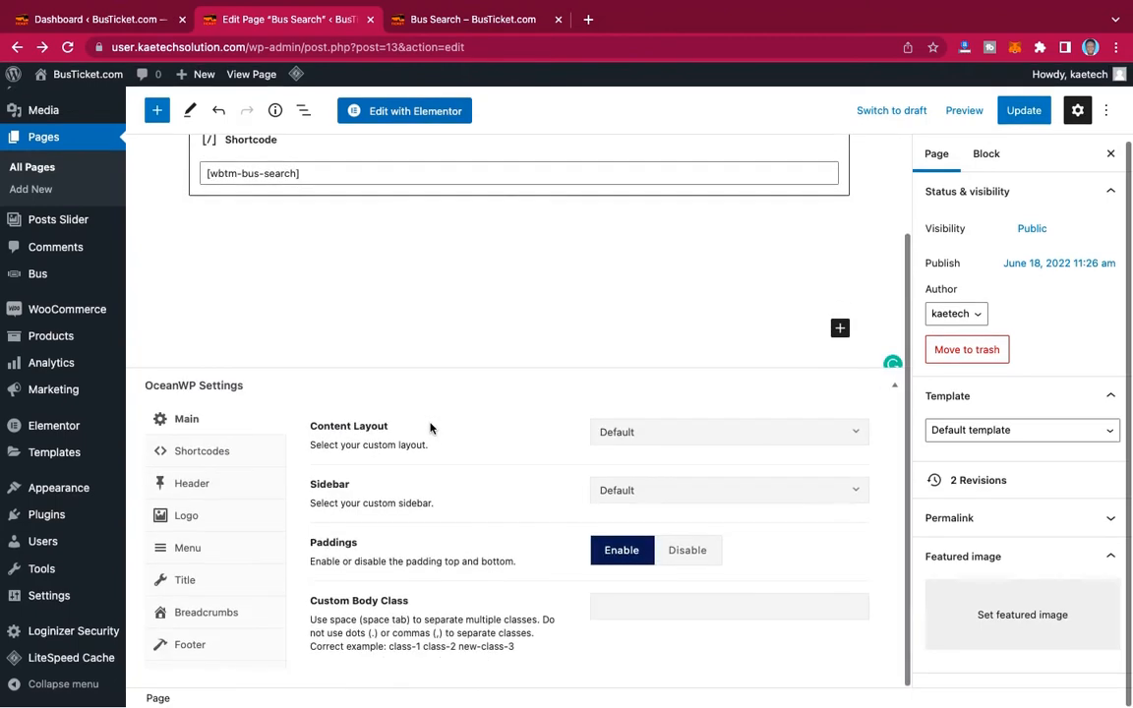
left_click(186, 582)
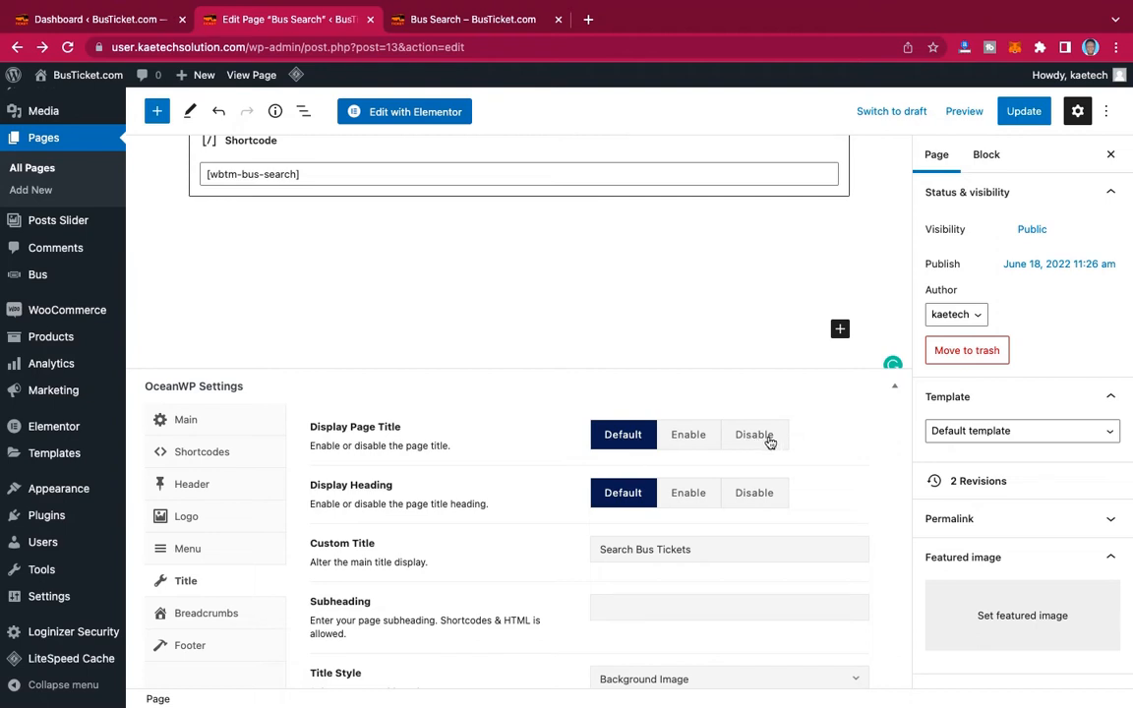
scroll(731, 465, "down", 3)
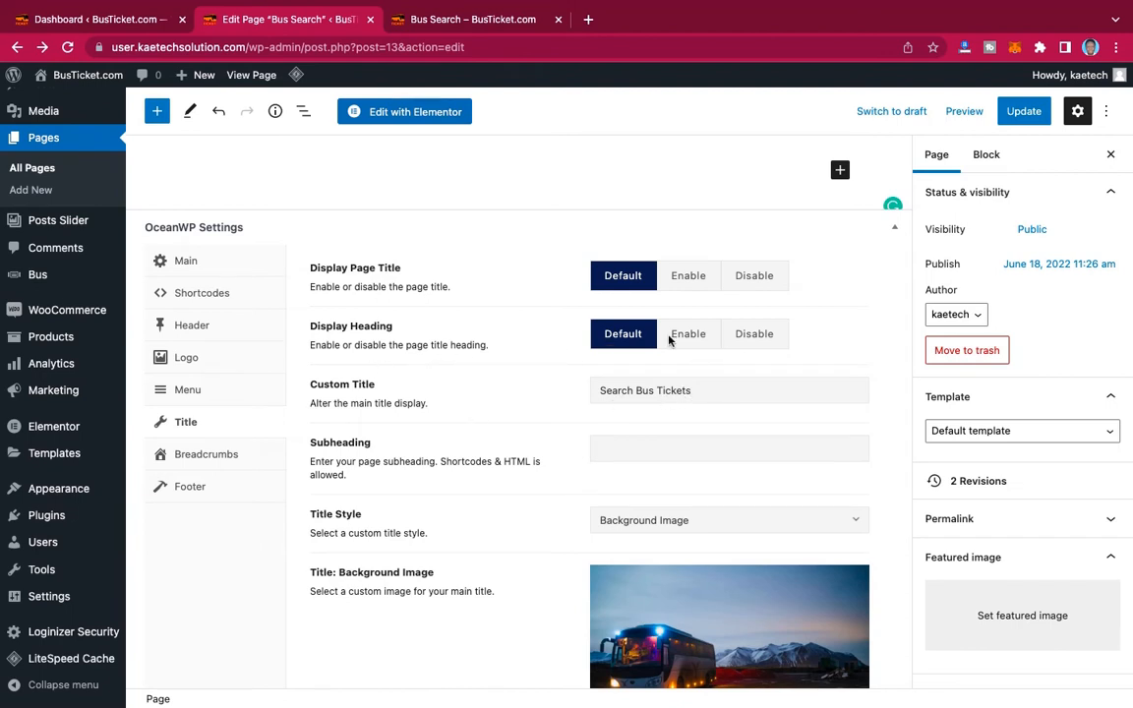
left_click(761, 335)
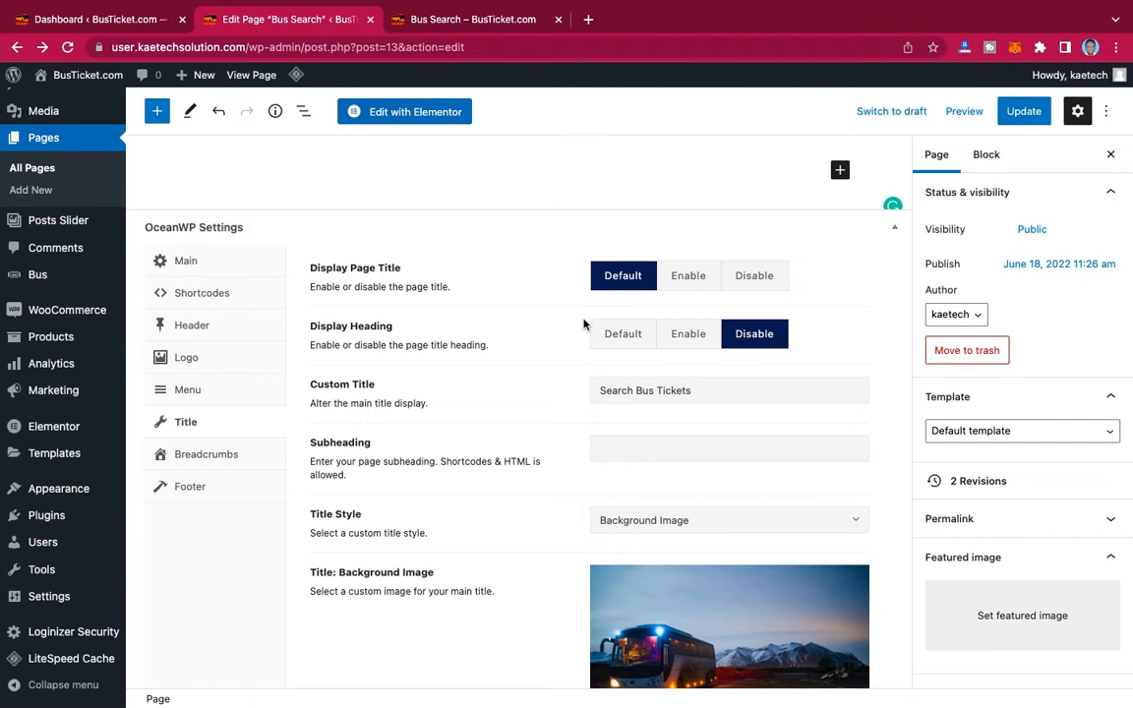
scroll(584, 323, "up", 5)
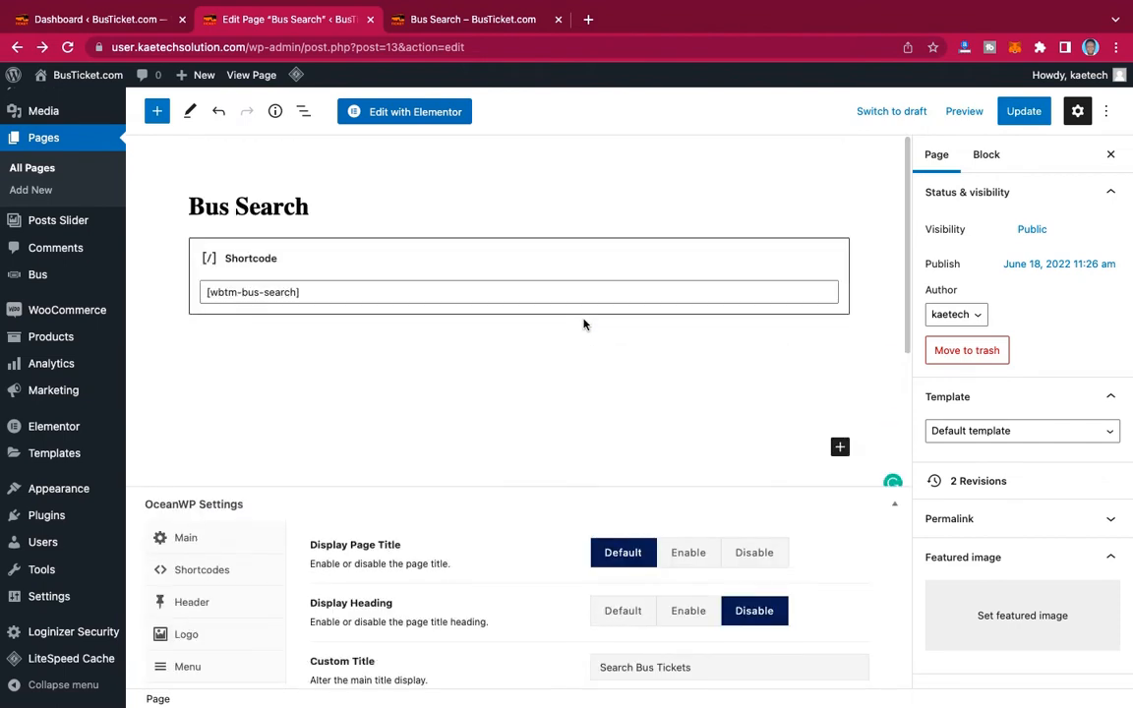
left_click(1025, 113)
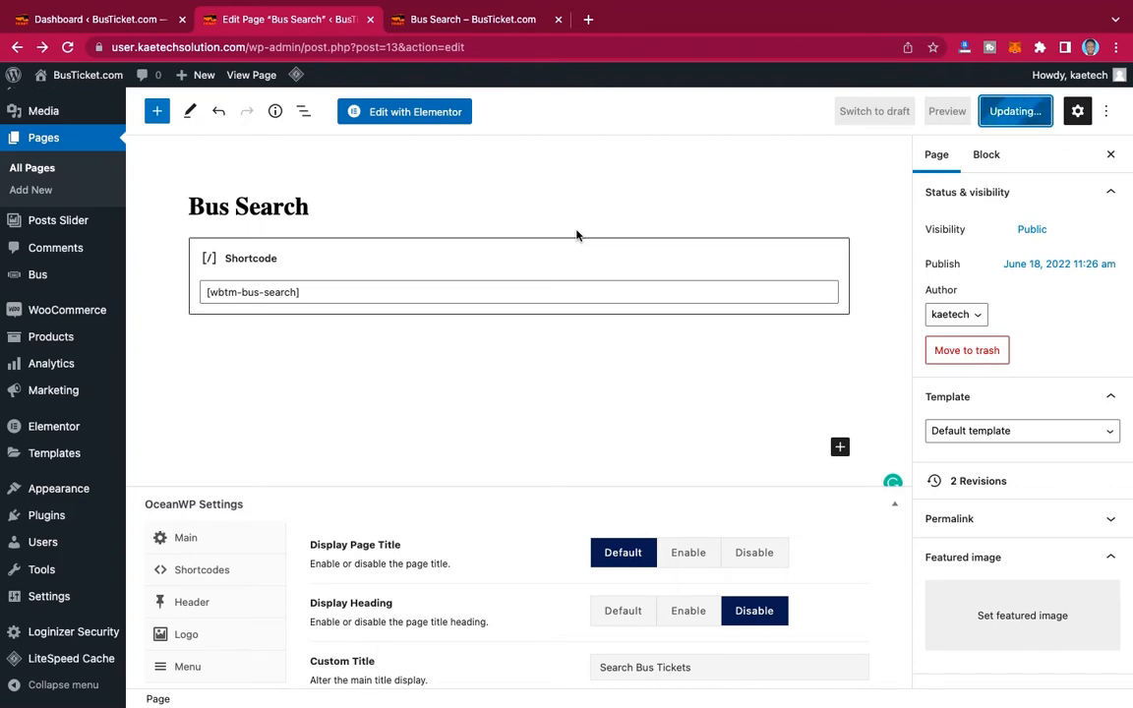
Reload the live Bus Search page to check the banner without its heading, and return to the page editor.
left_click(450, 12)
left_click(68, 47)
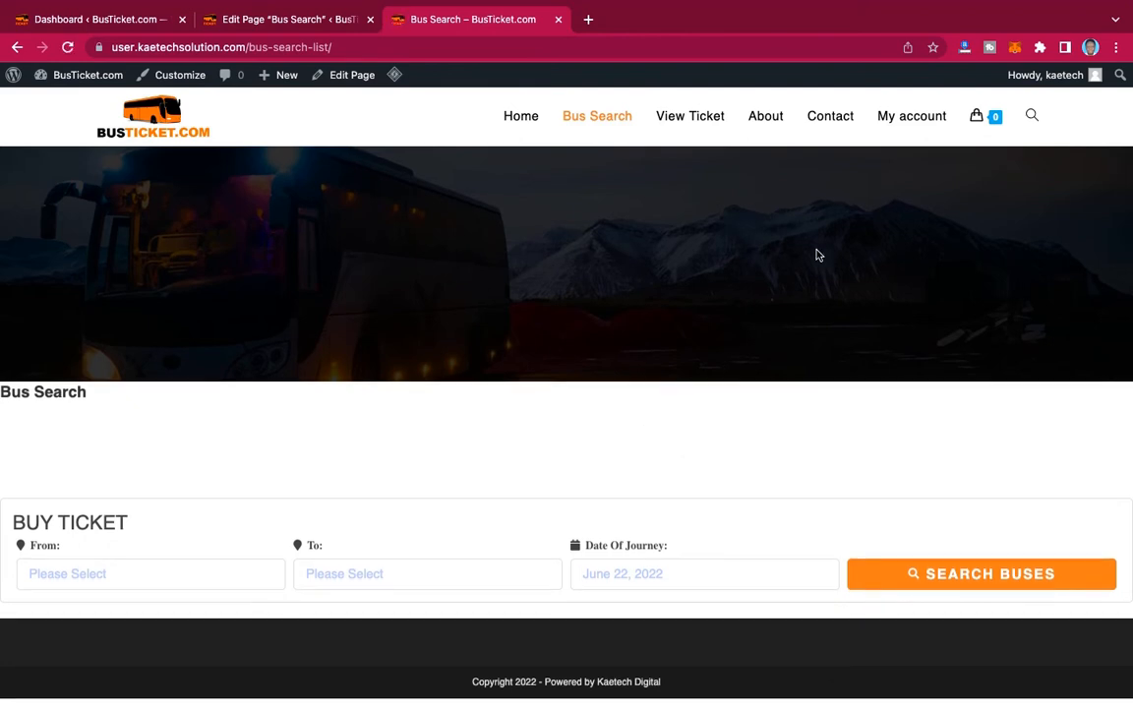
left_click(290, 24)
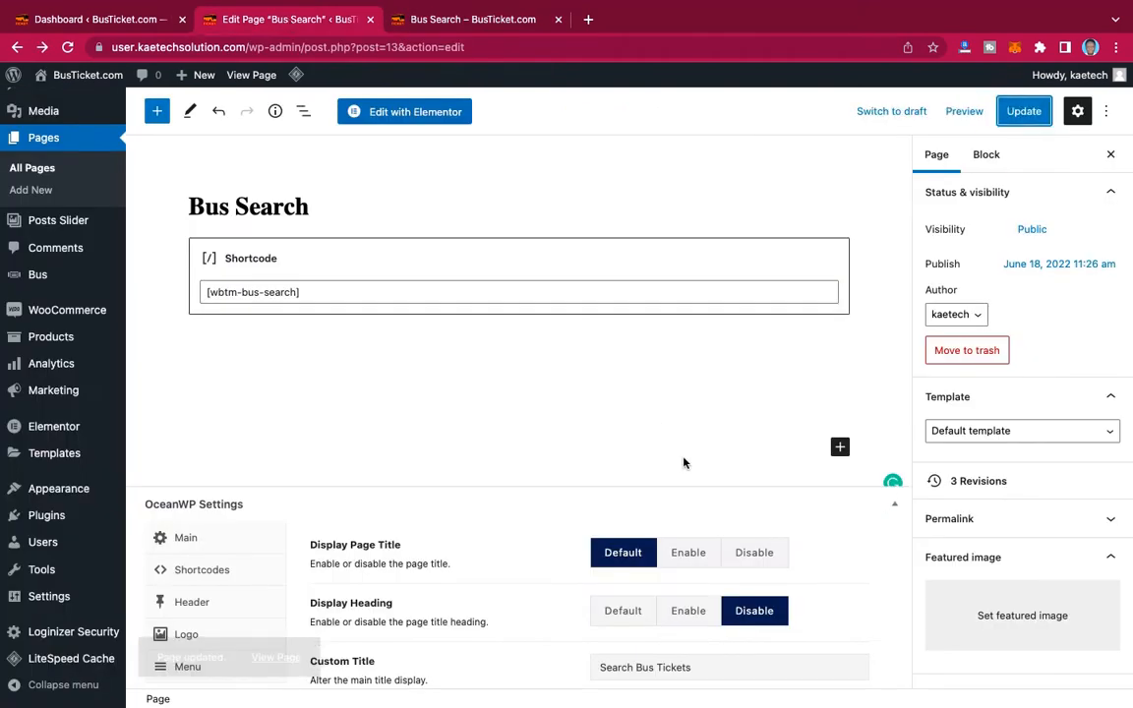
Set Display Heading back to Default in the OceanWP title settings.
scroll(670, 541, "down", 2)
scroll(670, 541, "down", 1)
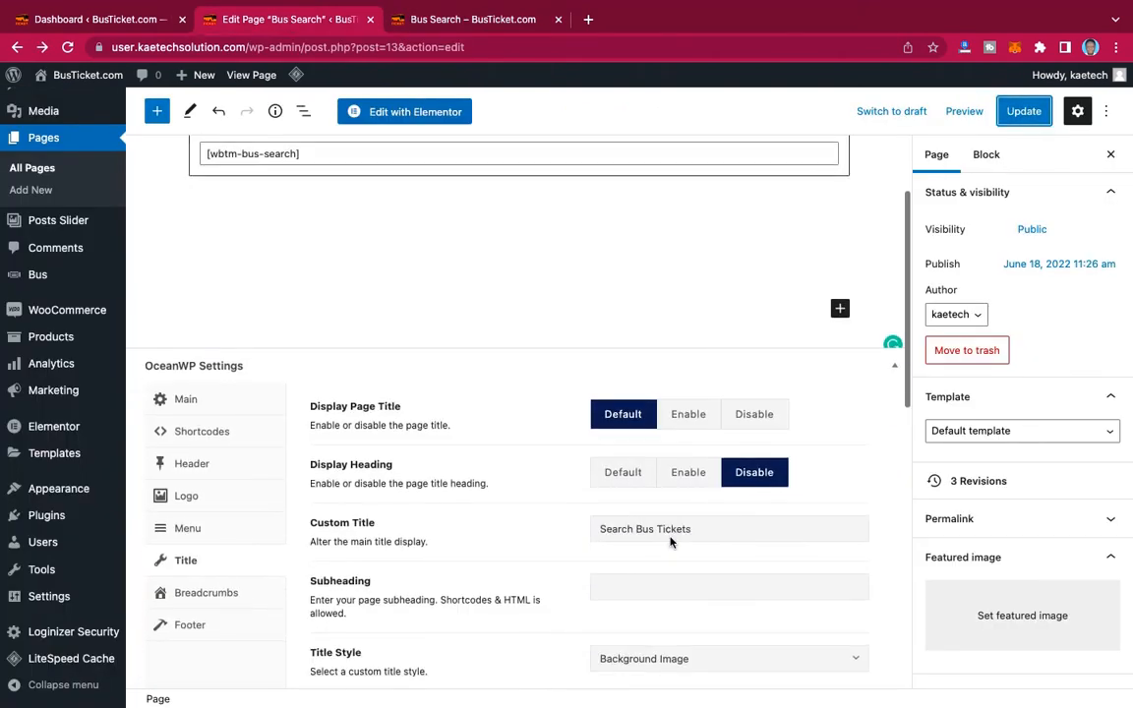
left_click(623, 476)
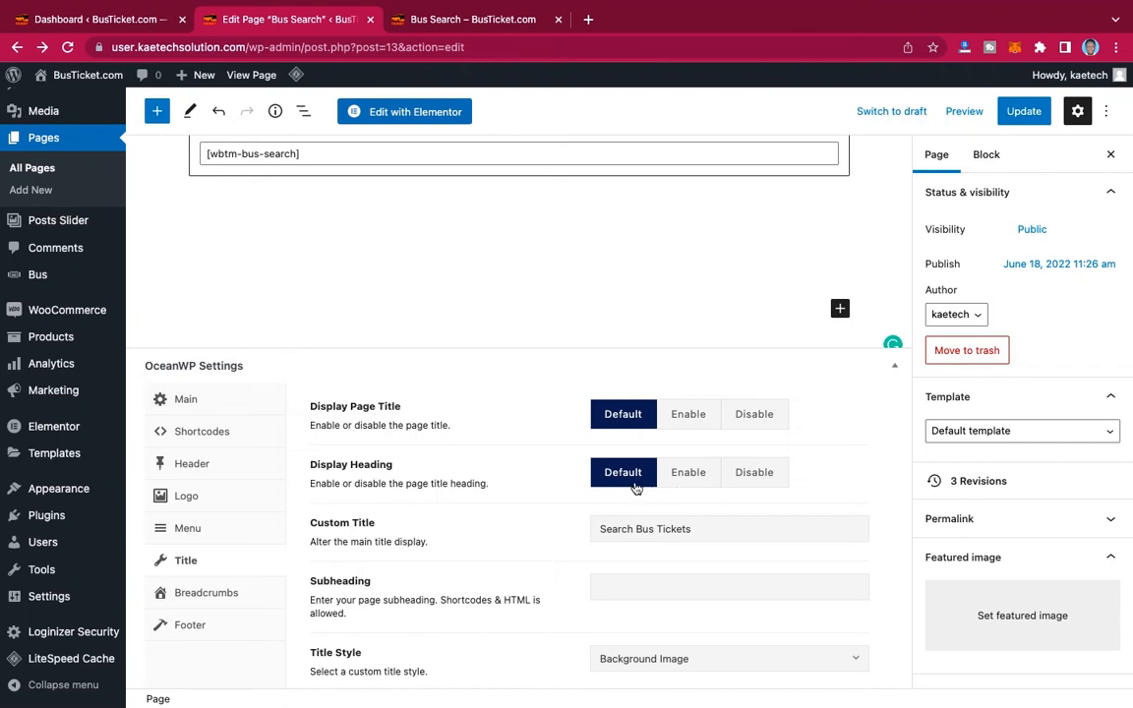
scroll(634, 486, "up", 3)
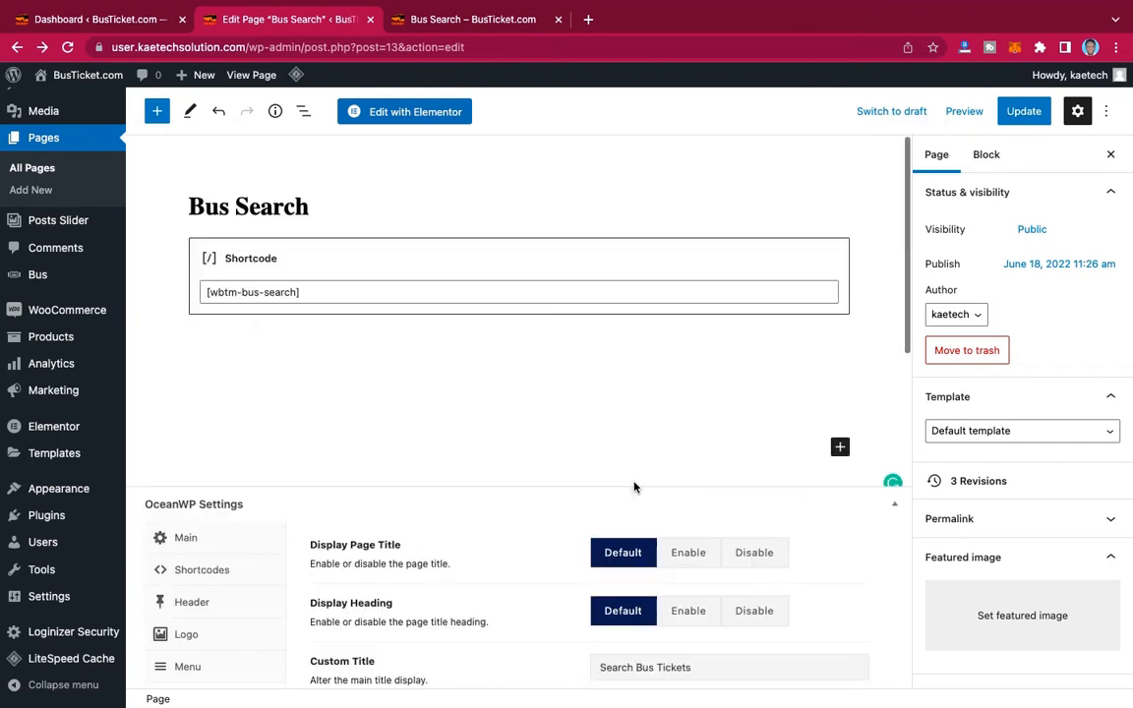
left_click(317, 207)
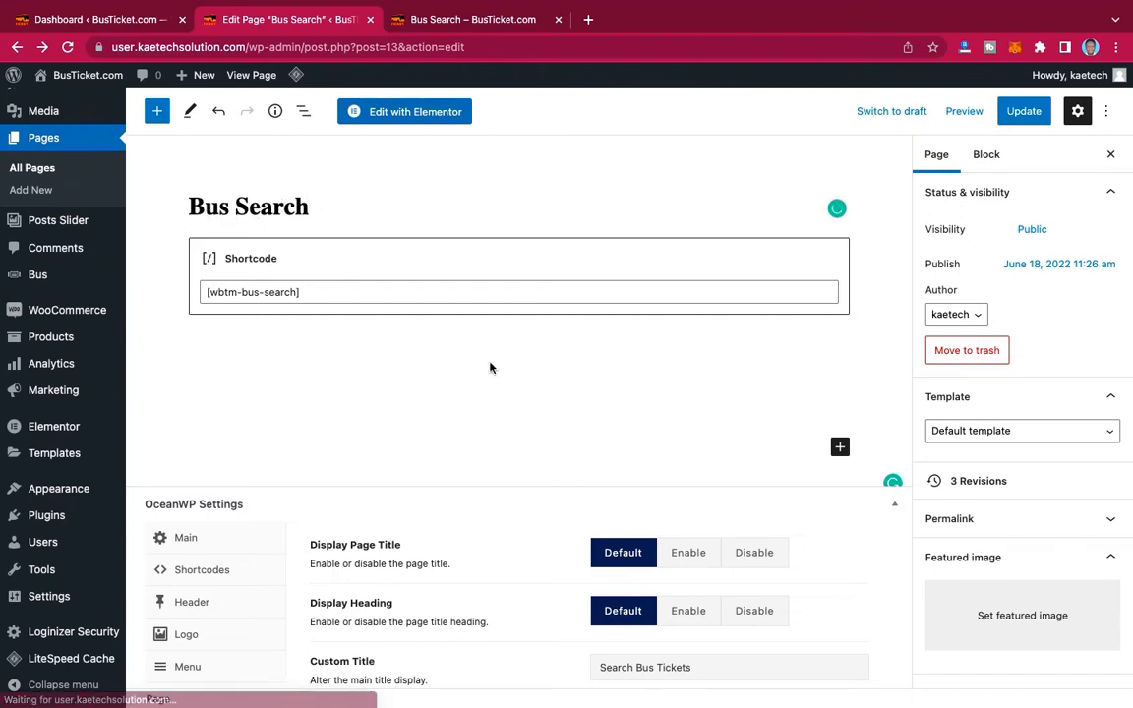
Try the Disable and Enable options for Display Page Title in the OceanWP title settings, and return it to Default.
scroll(490, 363, "down", 4)
scroll(489, 366, "down", 4)
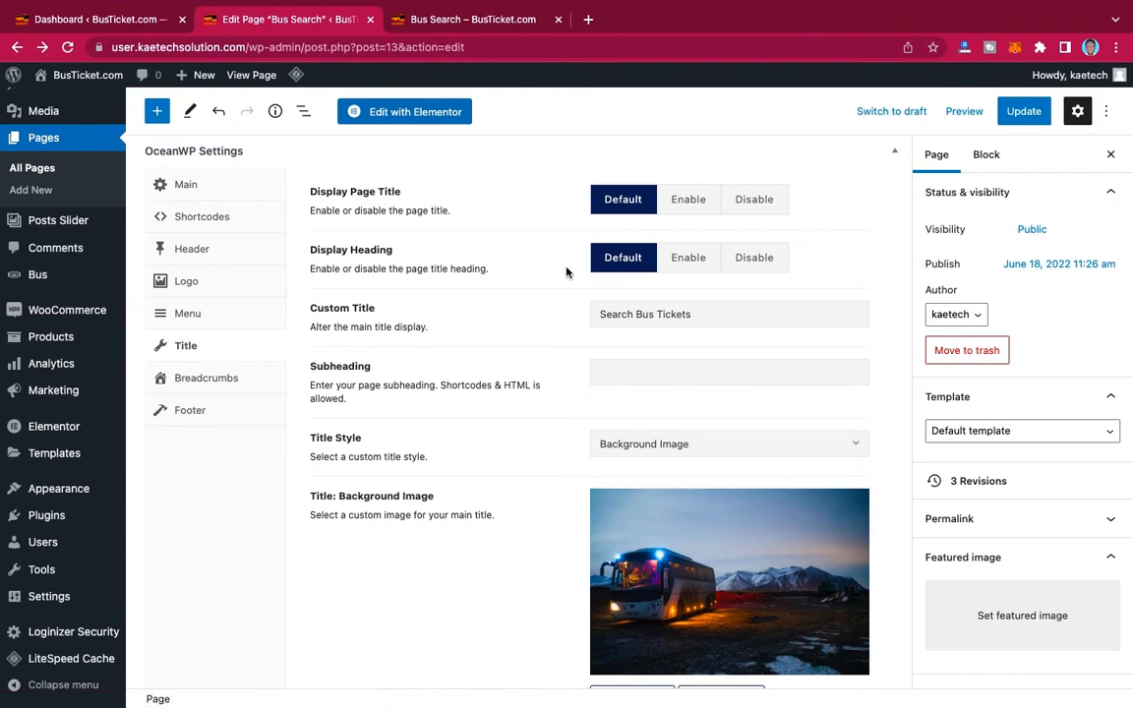
left_click(759, 203)
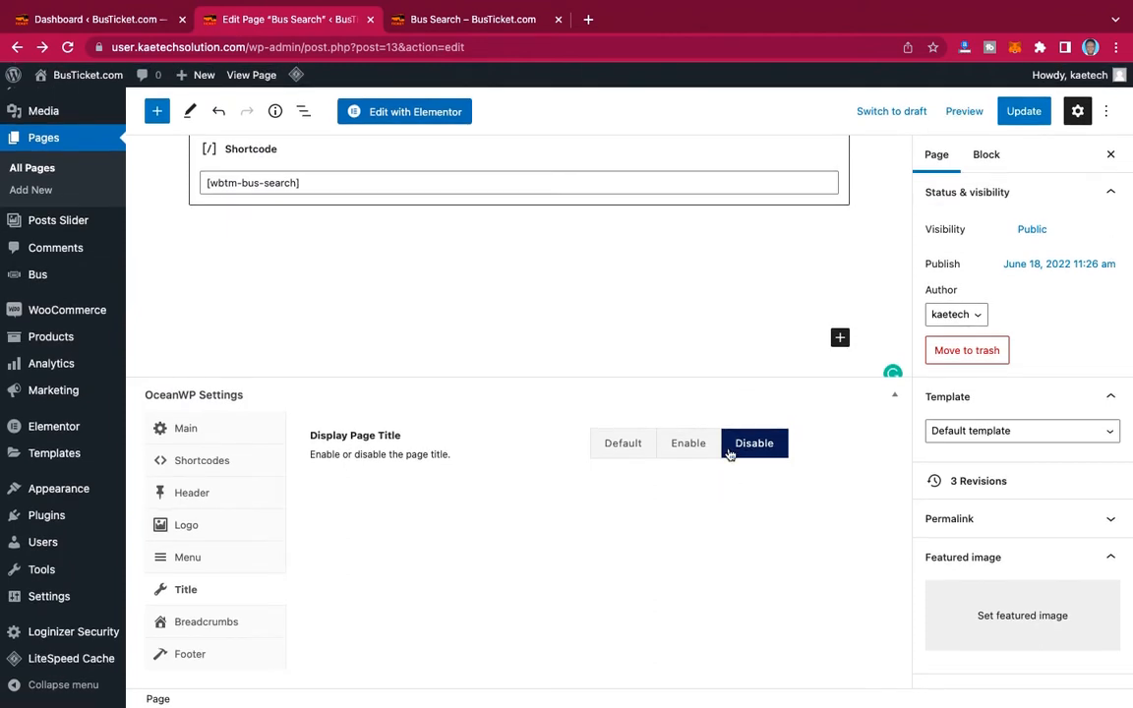
left_click(679, 444)
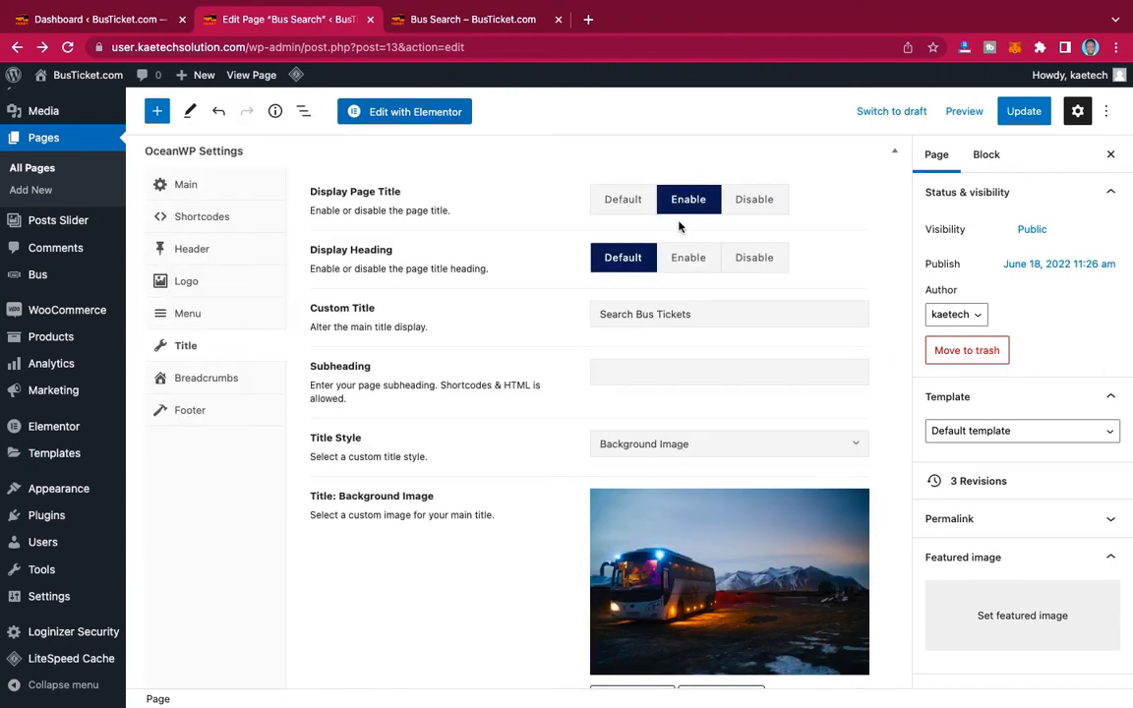
left_click(630, 203)
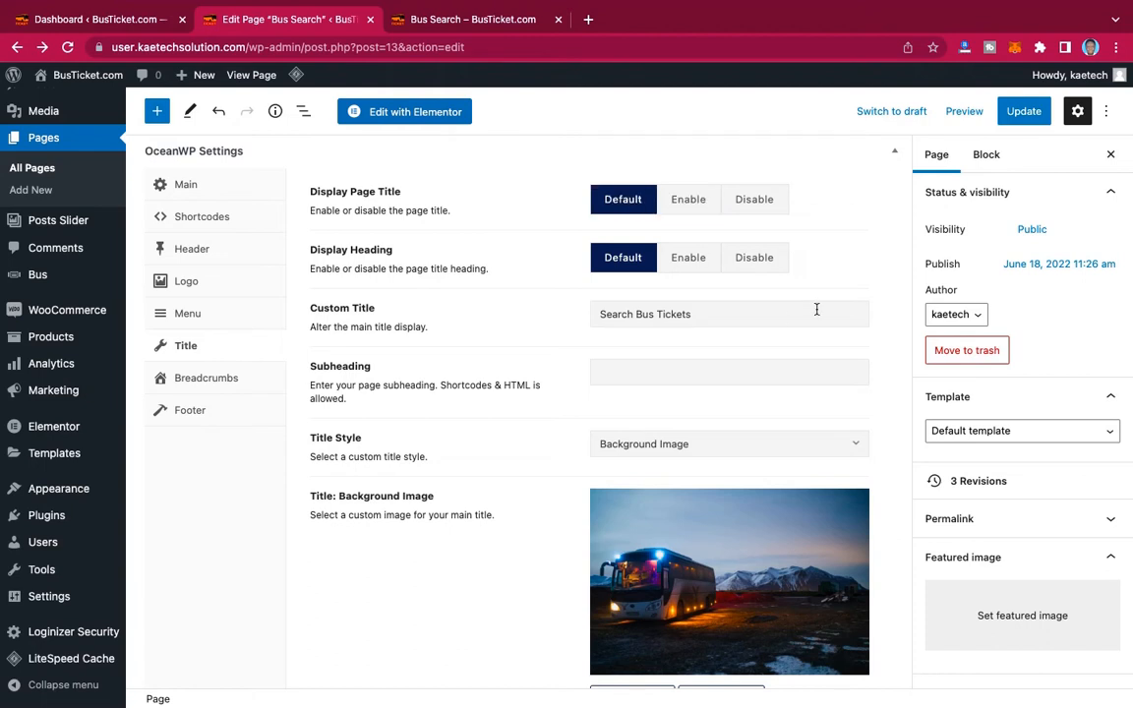
Assign the Elementor Full Width template to the Bus Search page and update the page.
left_click(1028, 110)
left_click(1071, 426)
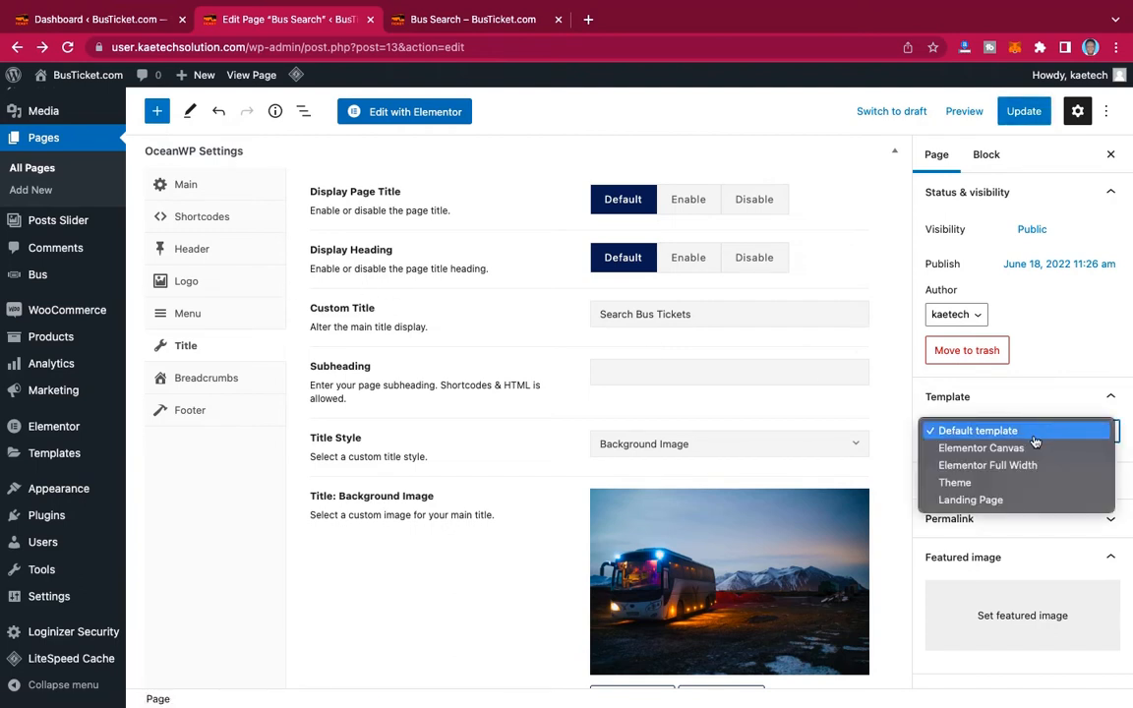
left_click(986, 465)
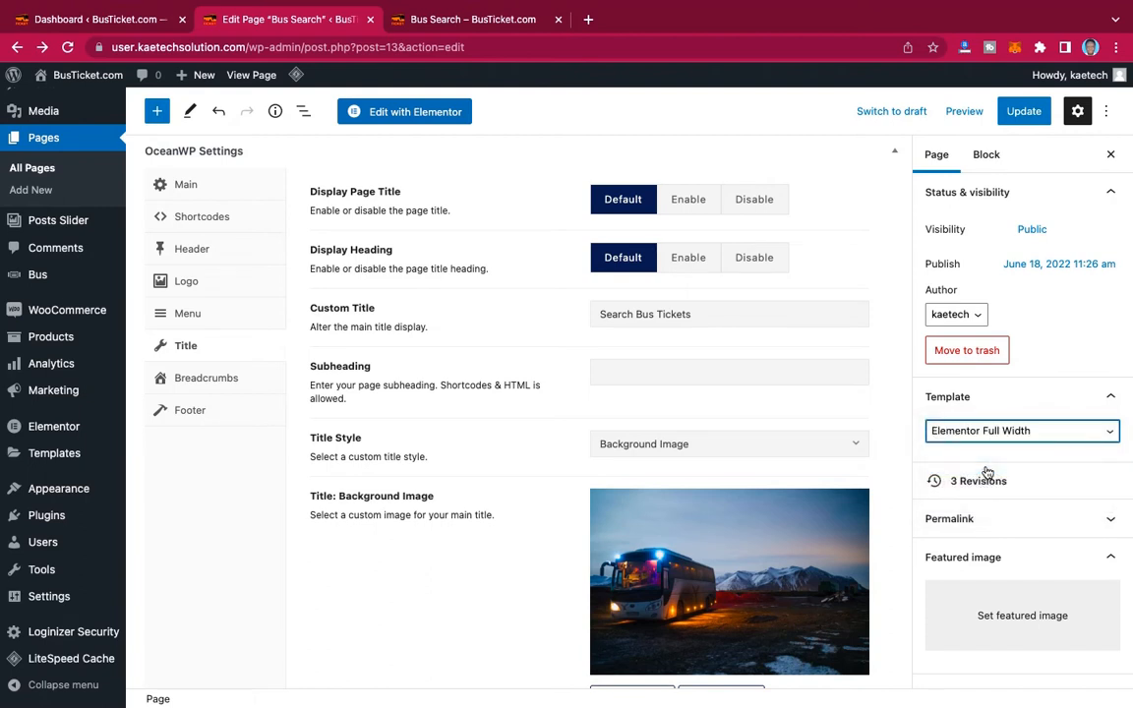
left_click(1038, 114)
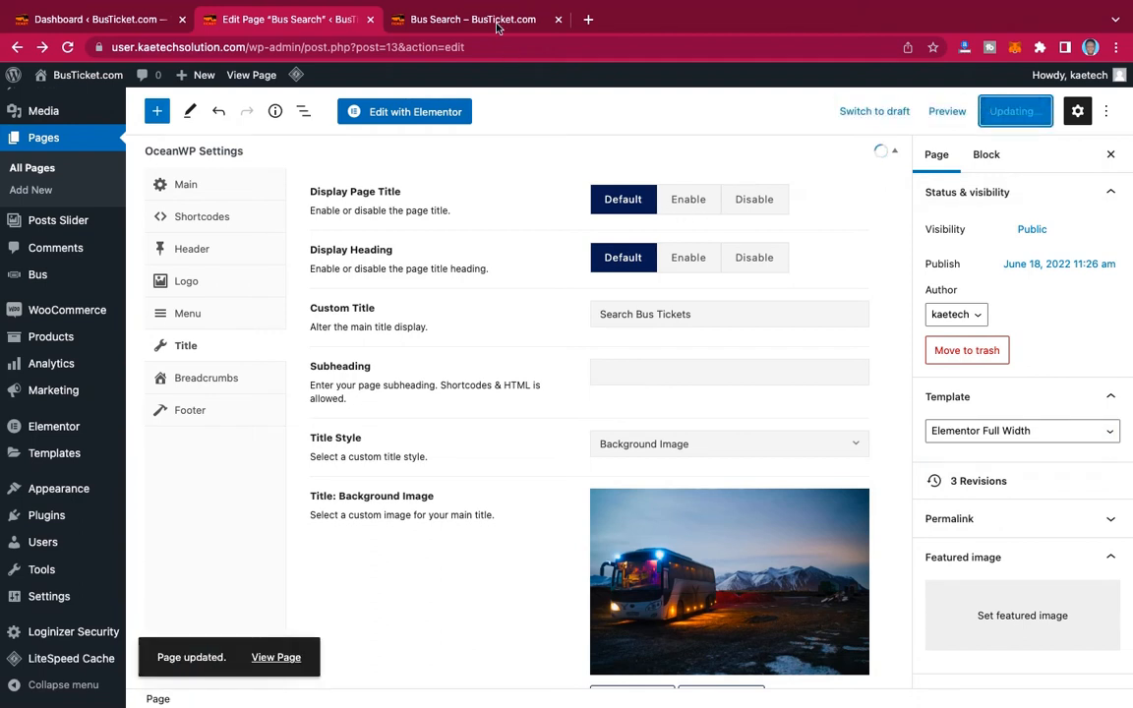
Reload the live Bus Search page to check its full-width layout and banner heading, and return to the page editor.
left_click(451, 22)
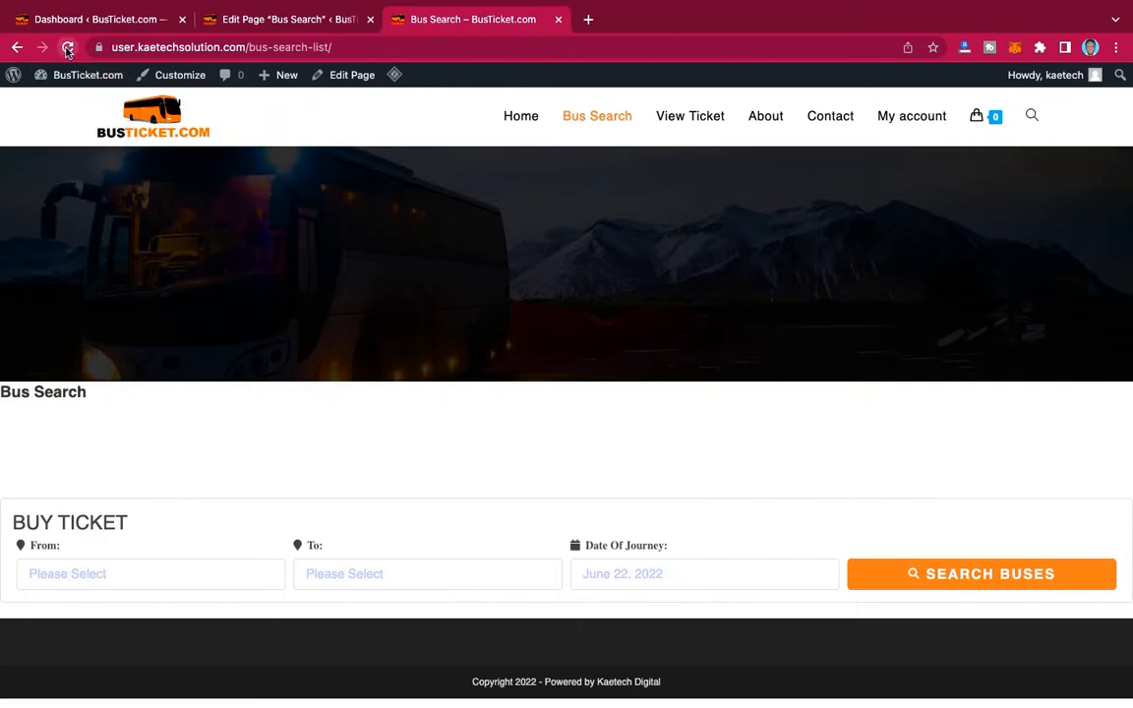
left_click(67, 49)
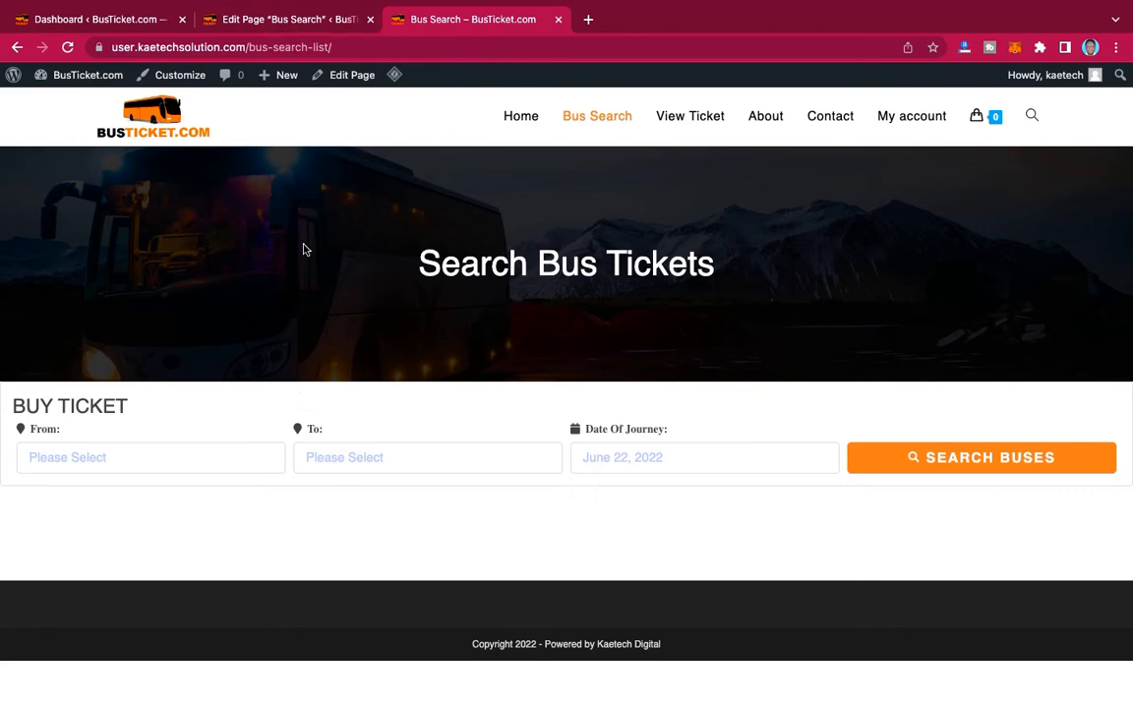
left_click(246, 22)
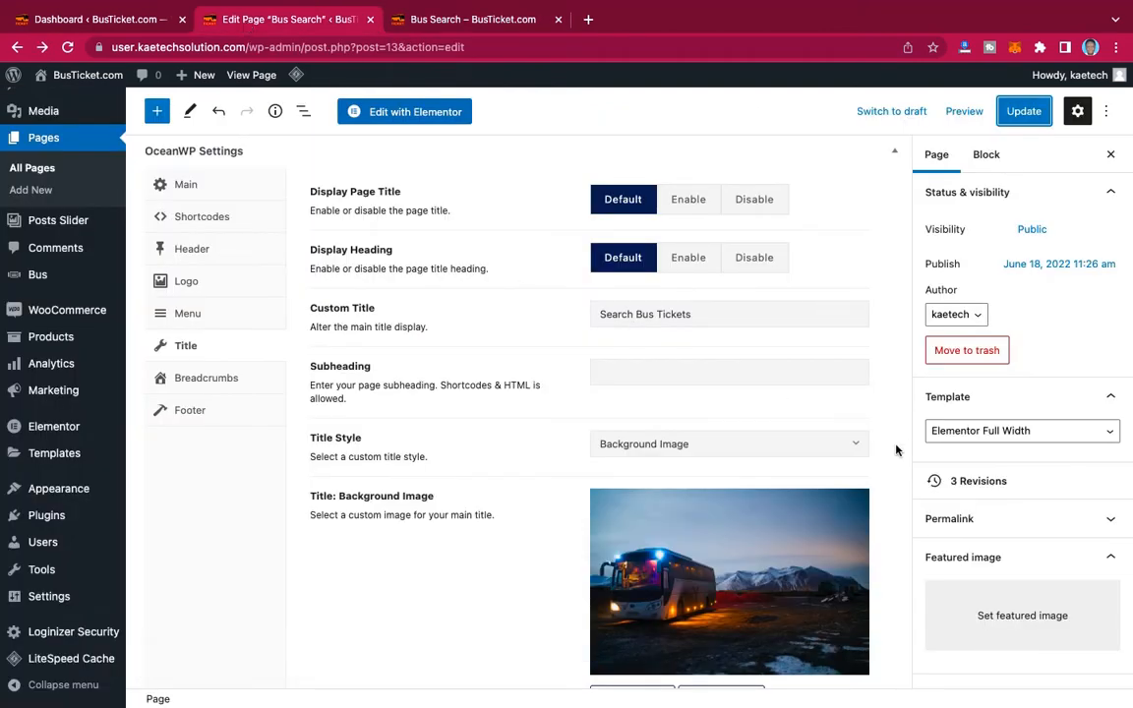
Duplicate the Spacer block below the Shortcode block and move one of the two Spacers above the Shortcode.
scroll(588, 295, "up", 5)
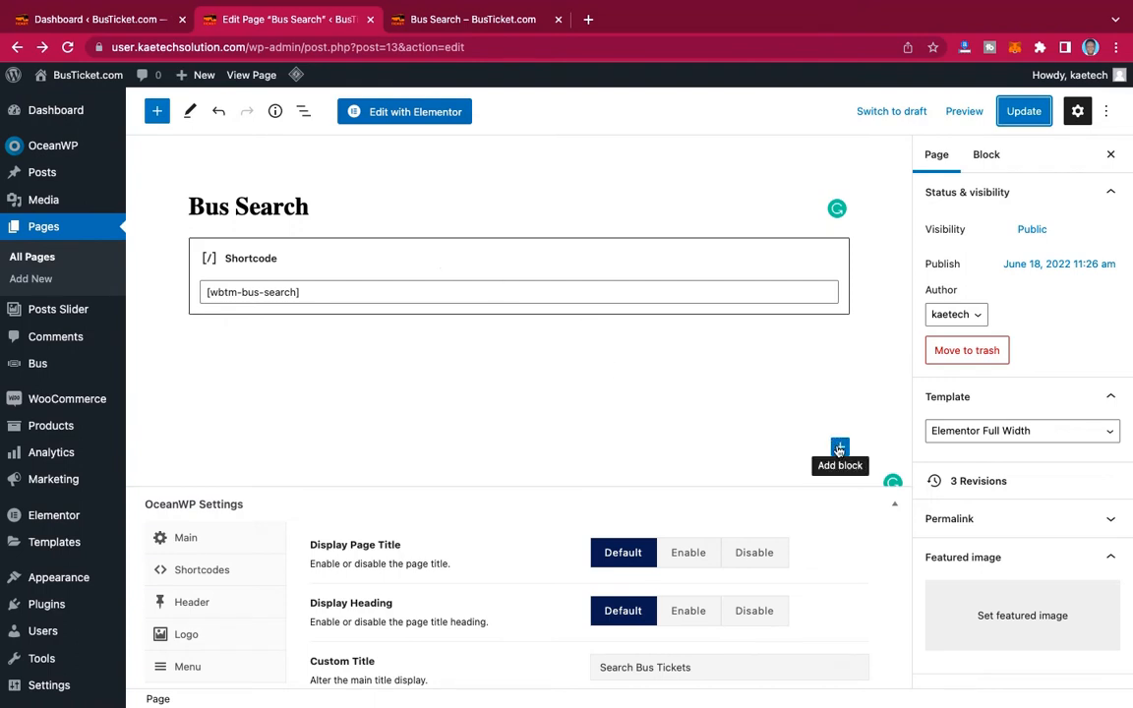
left_click(618, 390)
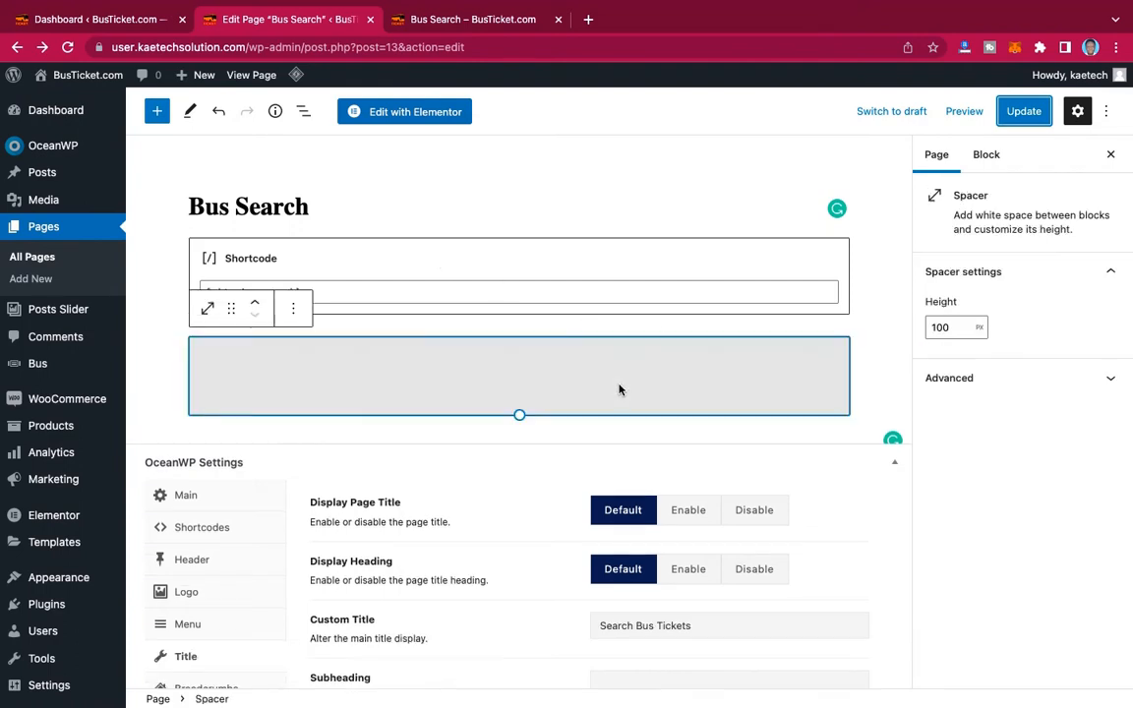
left_click(293, 307)
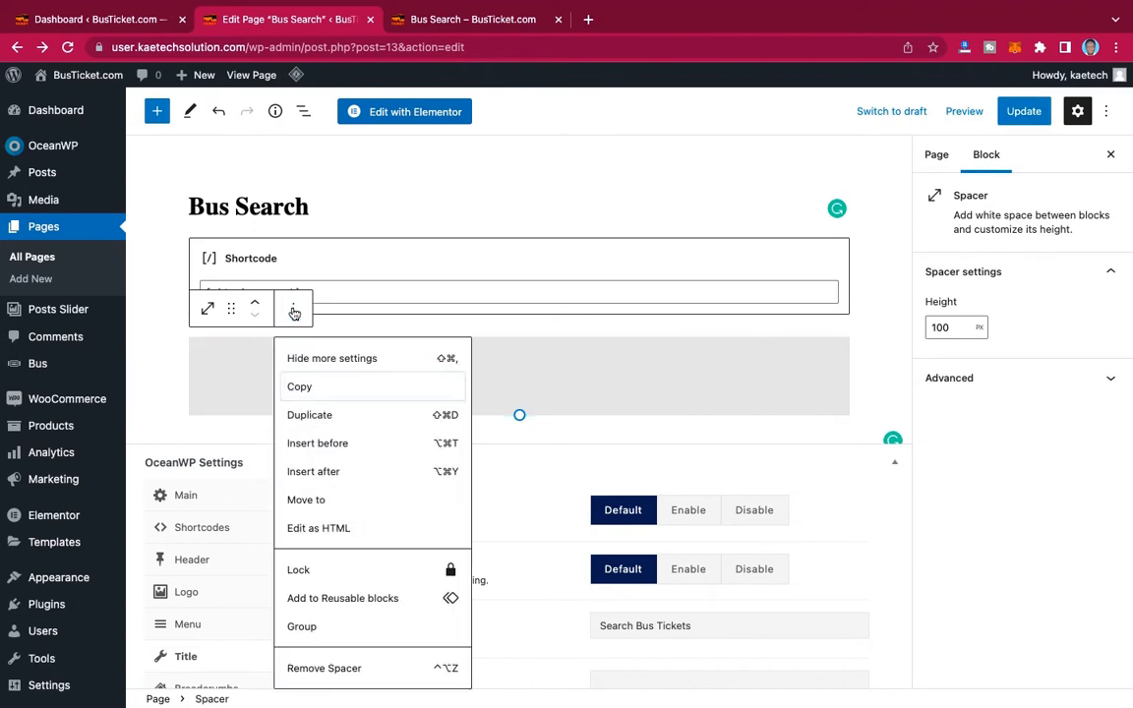
left_click(312, 421)
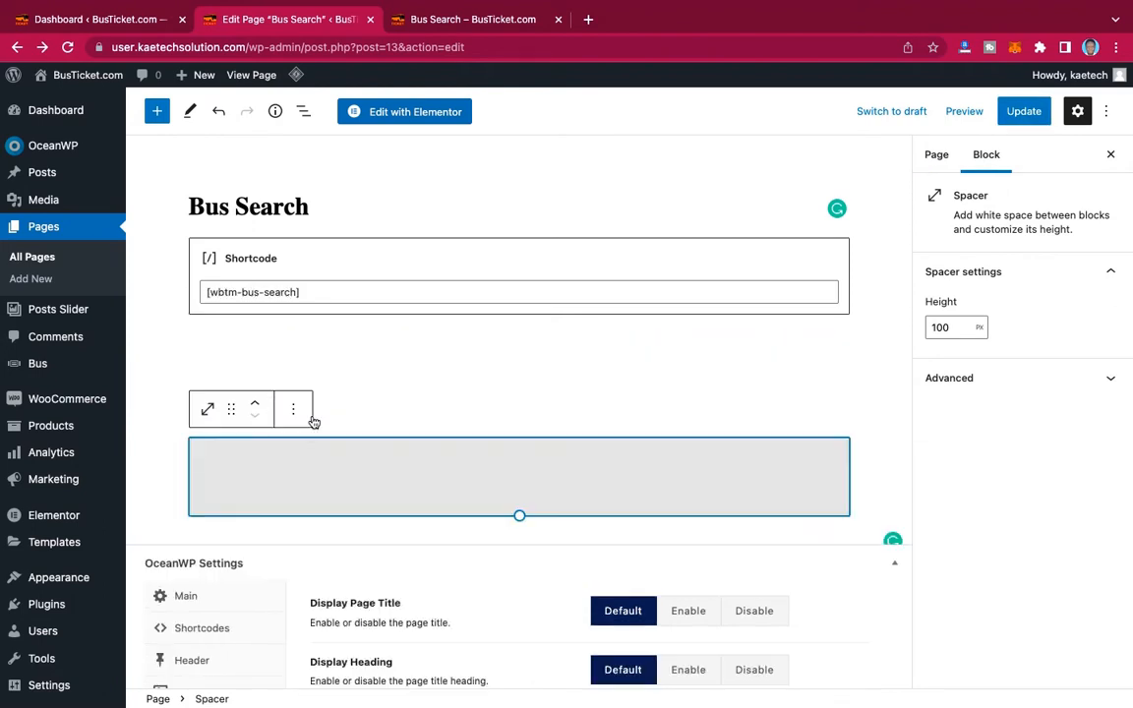
left_click(420, 367)
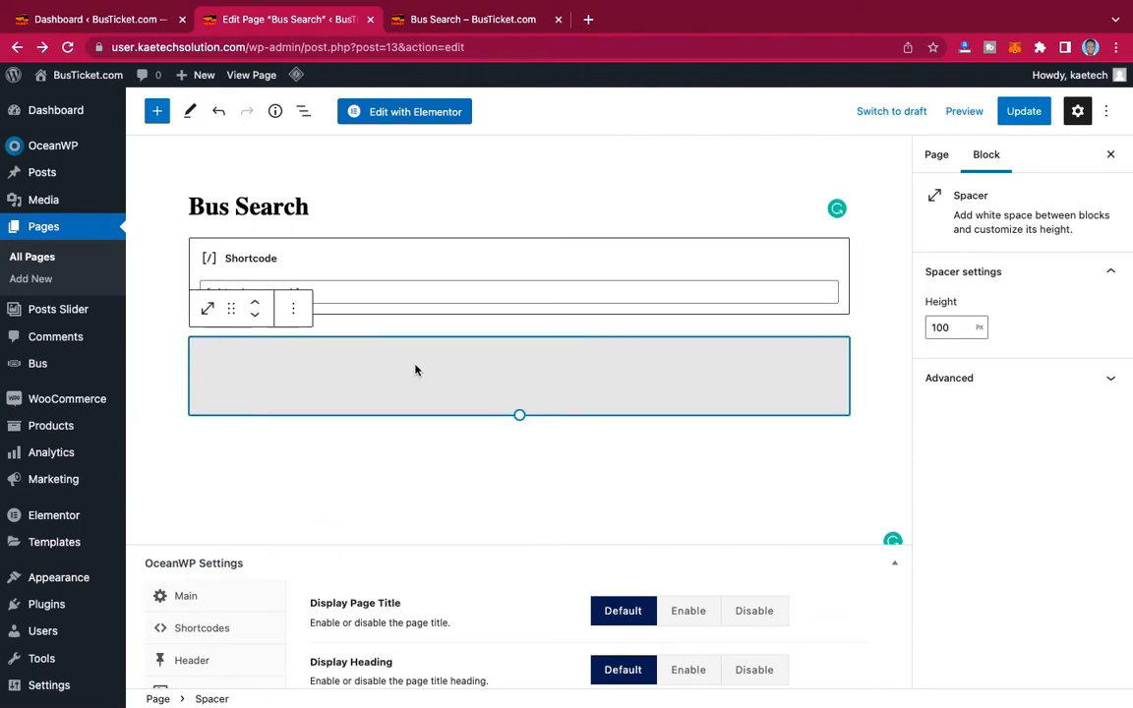
left_click(255, 303)
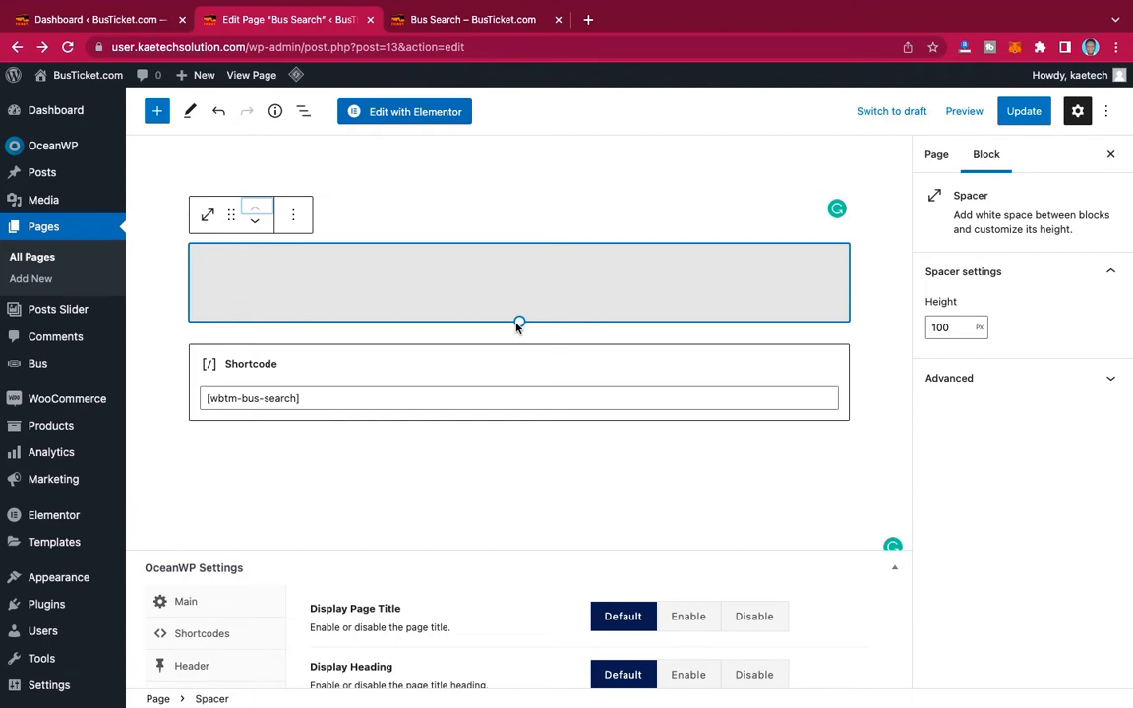
Set the height of both Spacer blocks, above and below the Shortcode block, to 70 px.
mouse_move(519, 328)
left_click_drag(519, 321, 518, 295)
left_click_drag(969, 326, 894, 334)
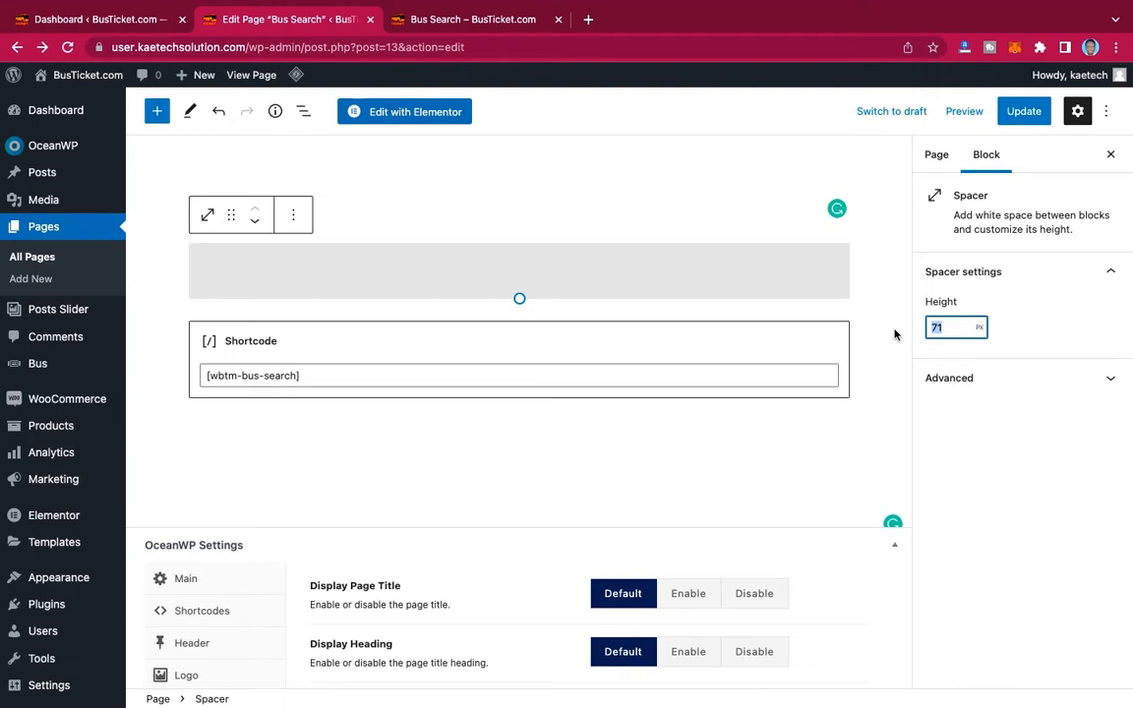
type("70")
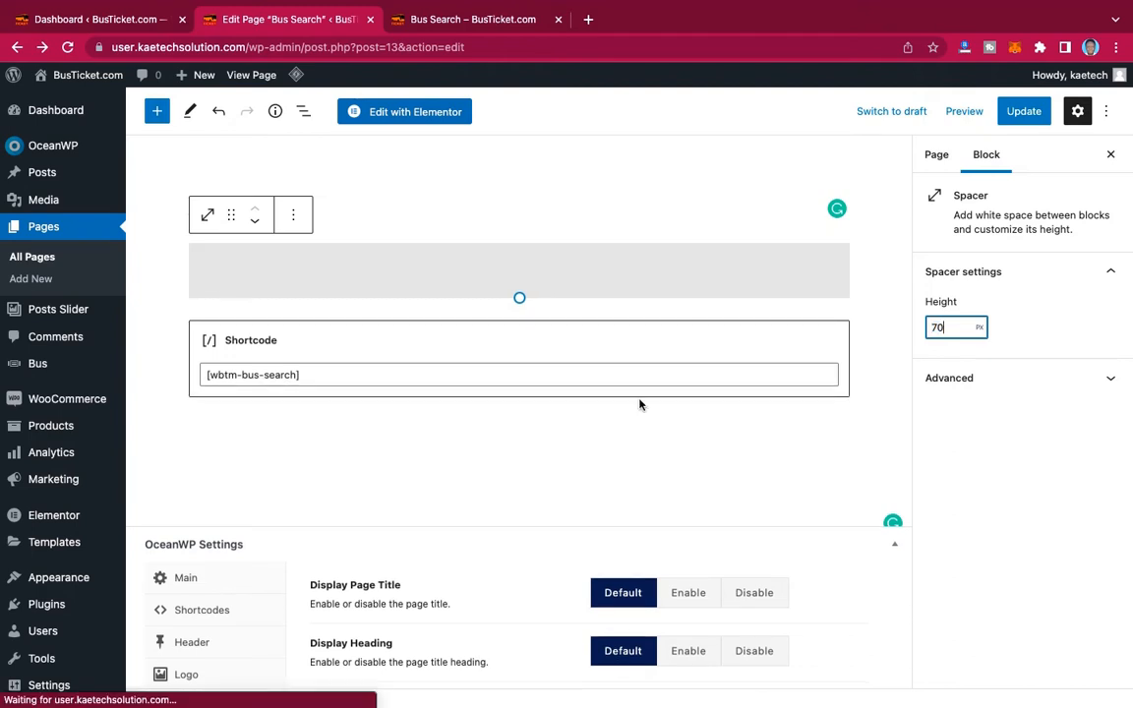
left_click(612, 461)
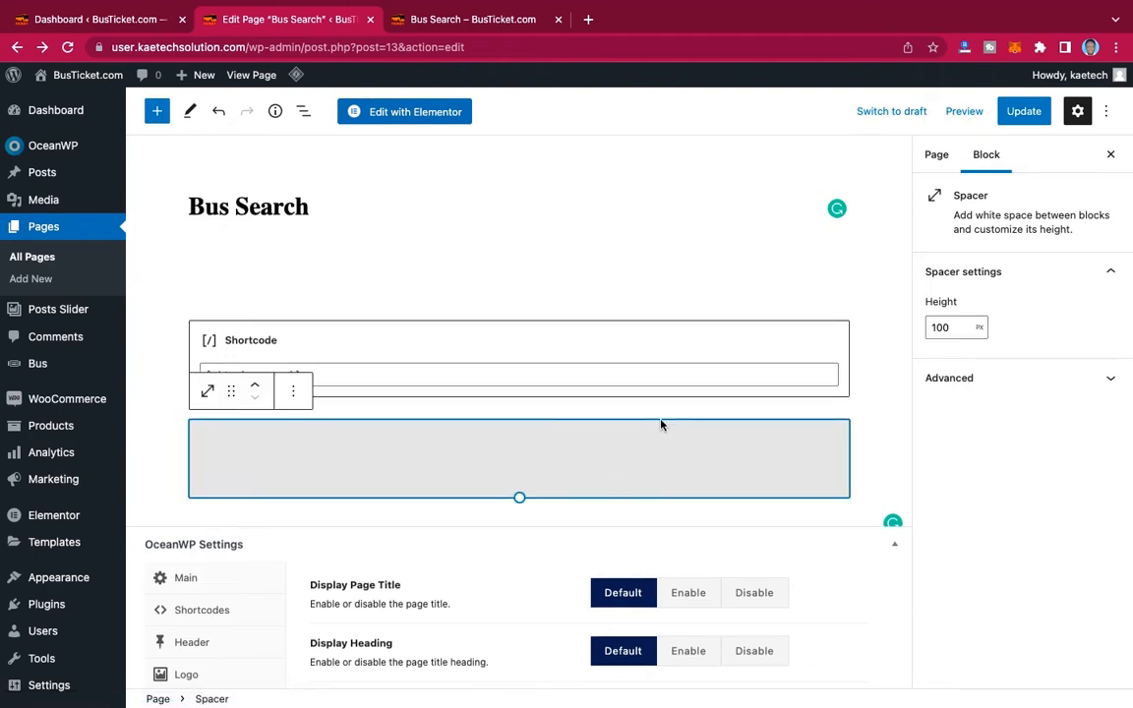
left_click_drag(974, 327, 864, 337)
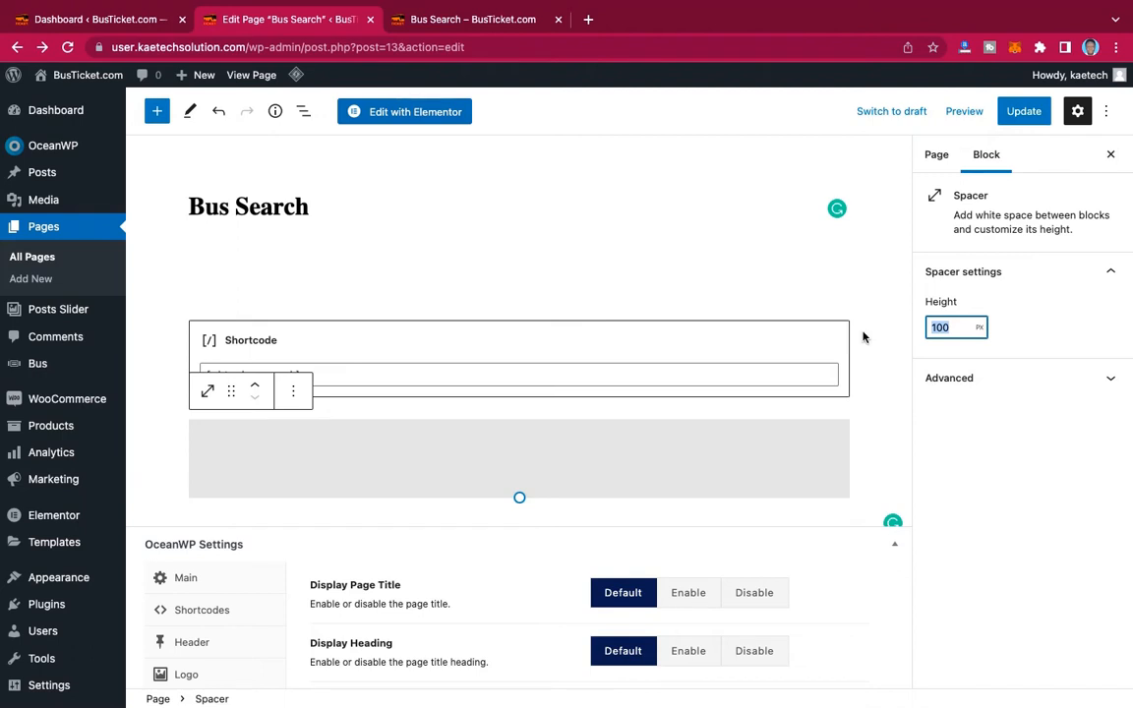
type("70")
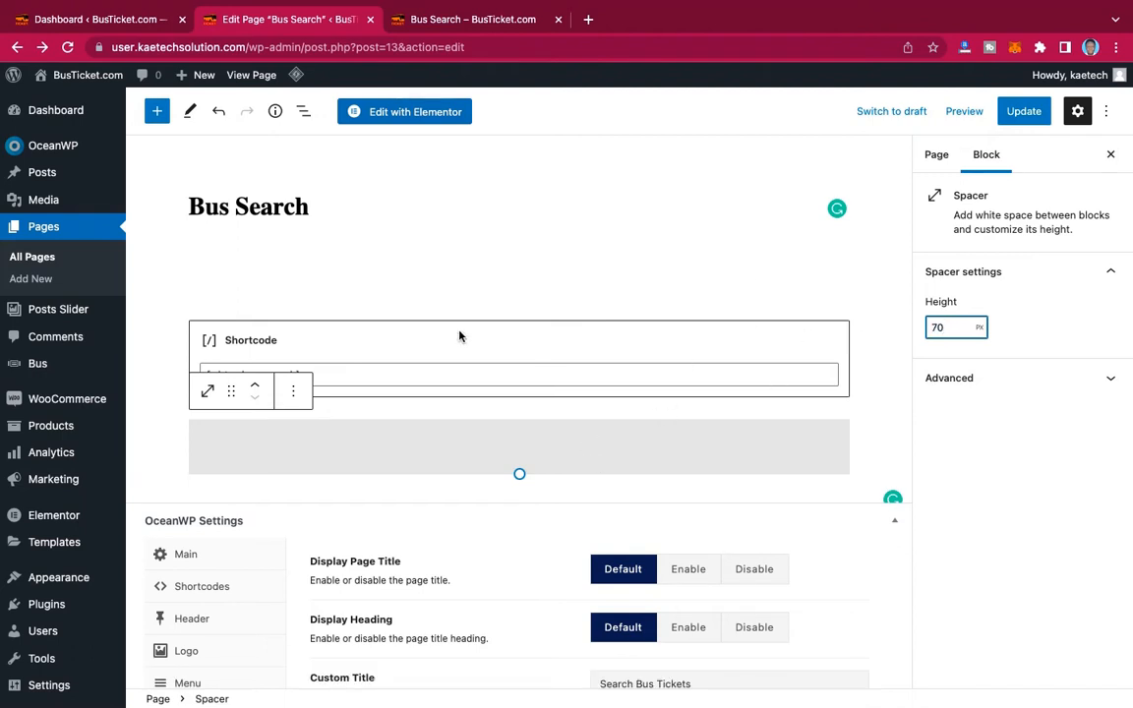
left_click(517, 352)
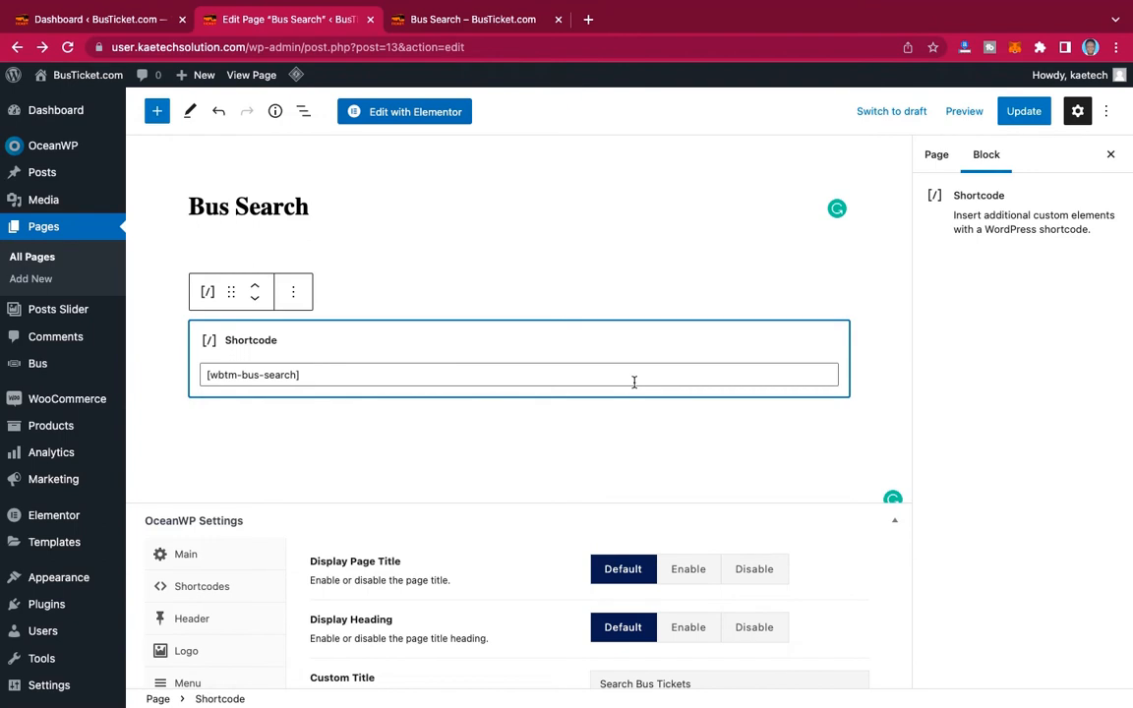
Open the theme Customizer from the live Bus Search page and wait for its preview to load.
left_click(440, 22)
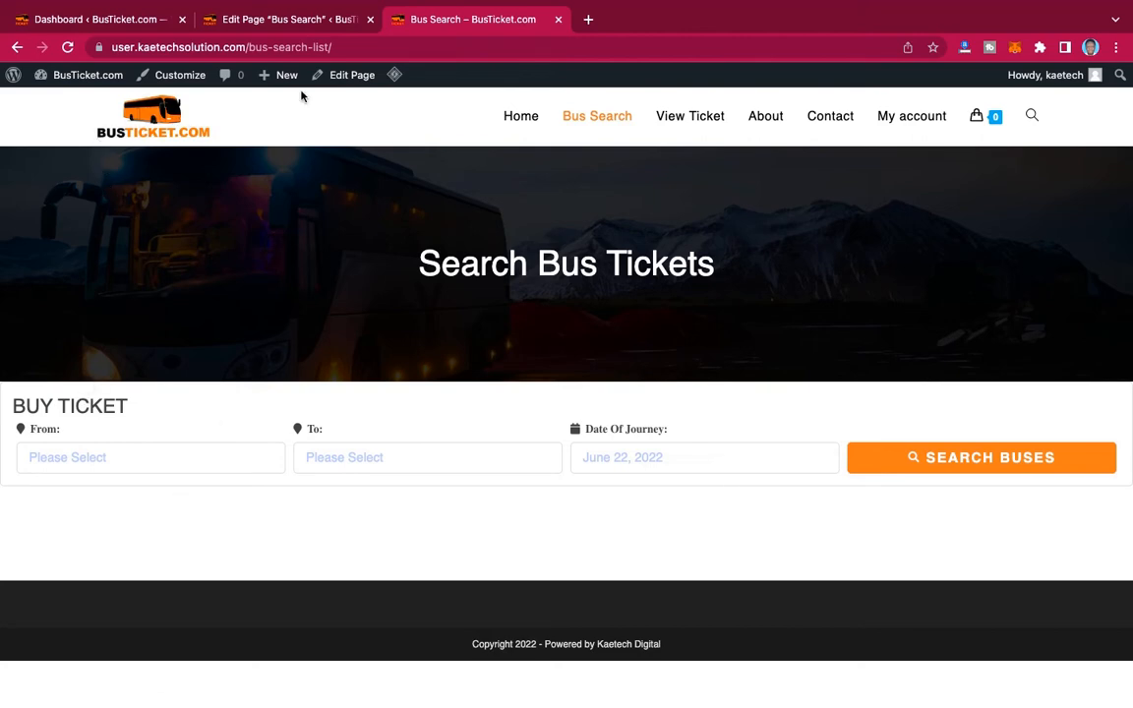
left_click(182, 79)
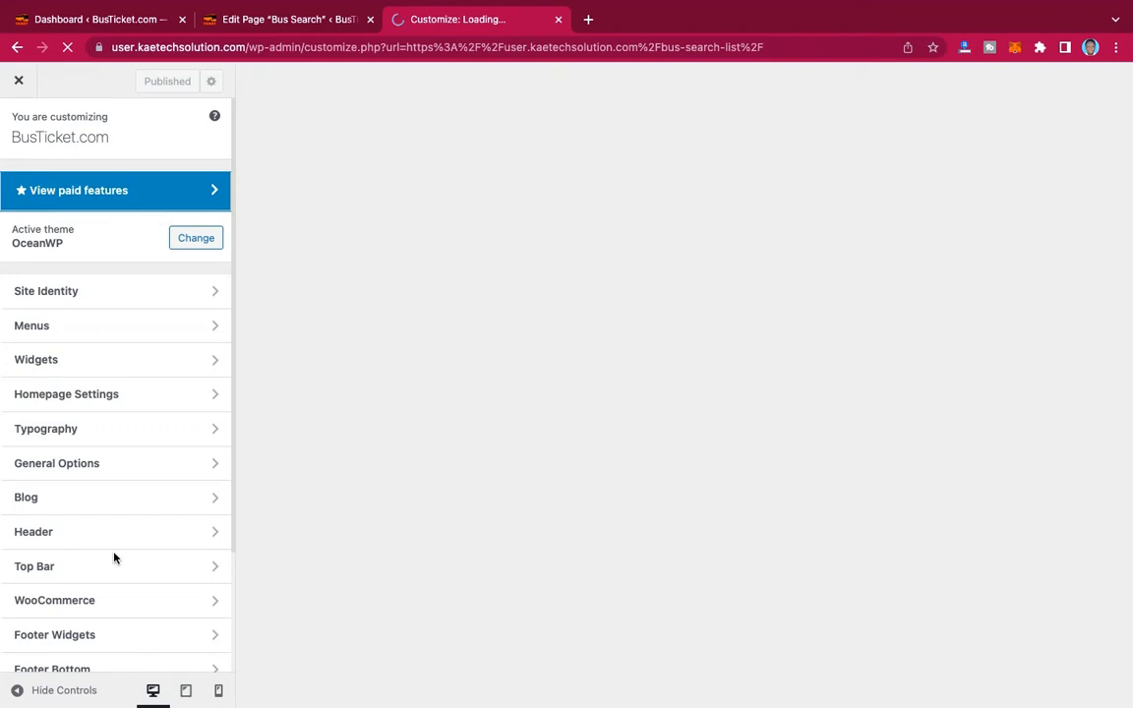
scroll(114, 557, "down", 2)
scroll(114, 558, "up", 2)
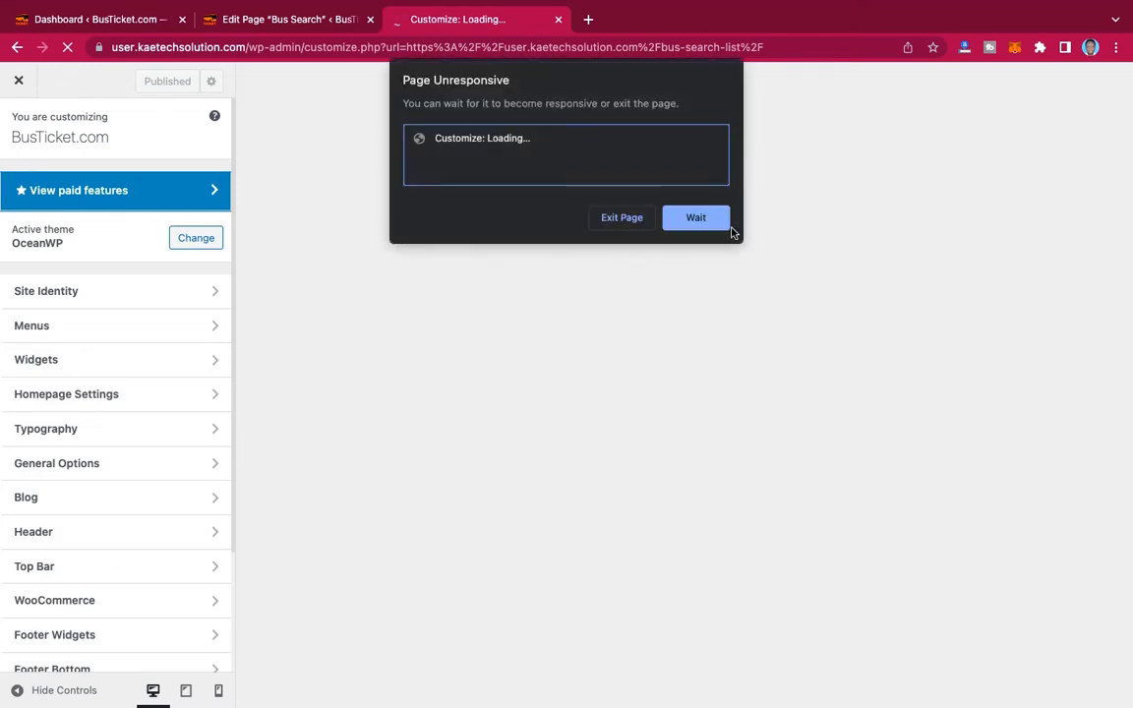
left_click(715, 224)
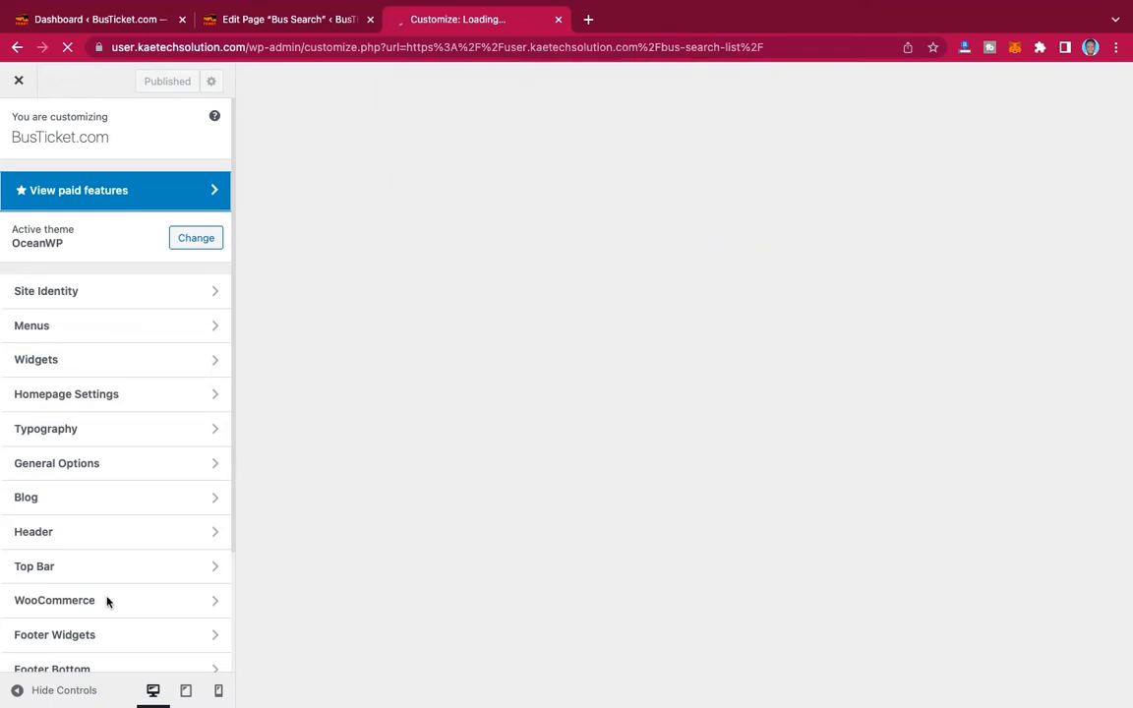
scroll(108, 602, "down", 2)
scroll(109, 602, "up", 2)
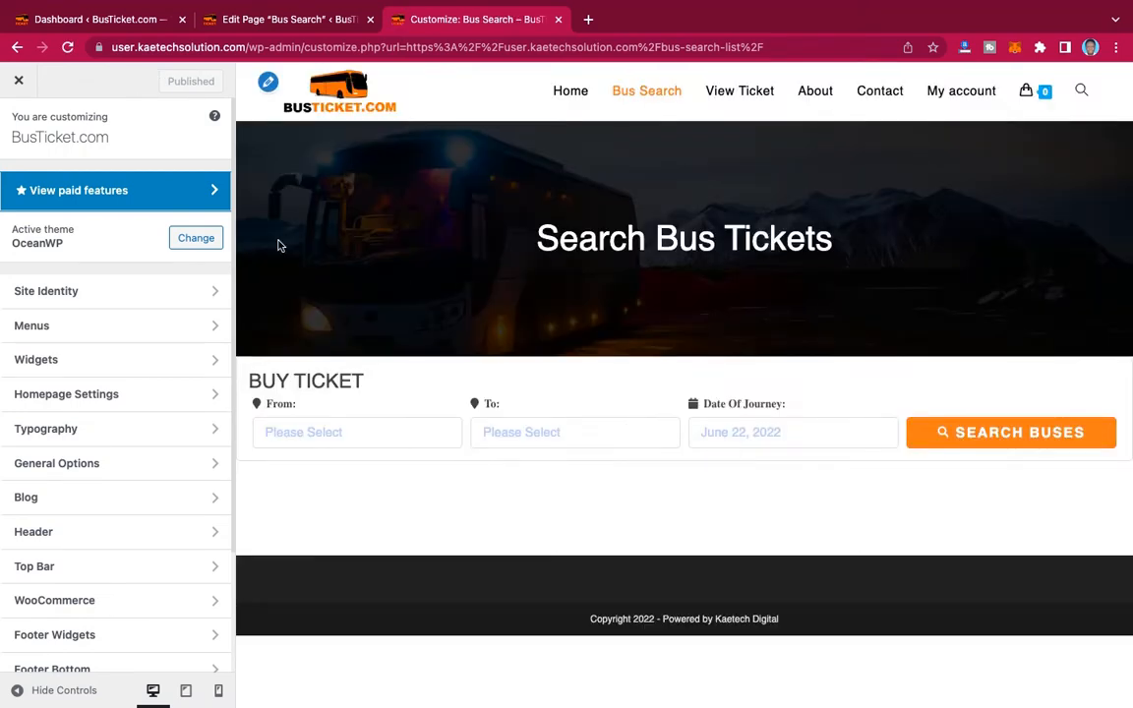
Open the theme's General Settings under General Options and set the Pages layout to full-width.
left_click(99, 463)
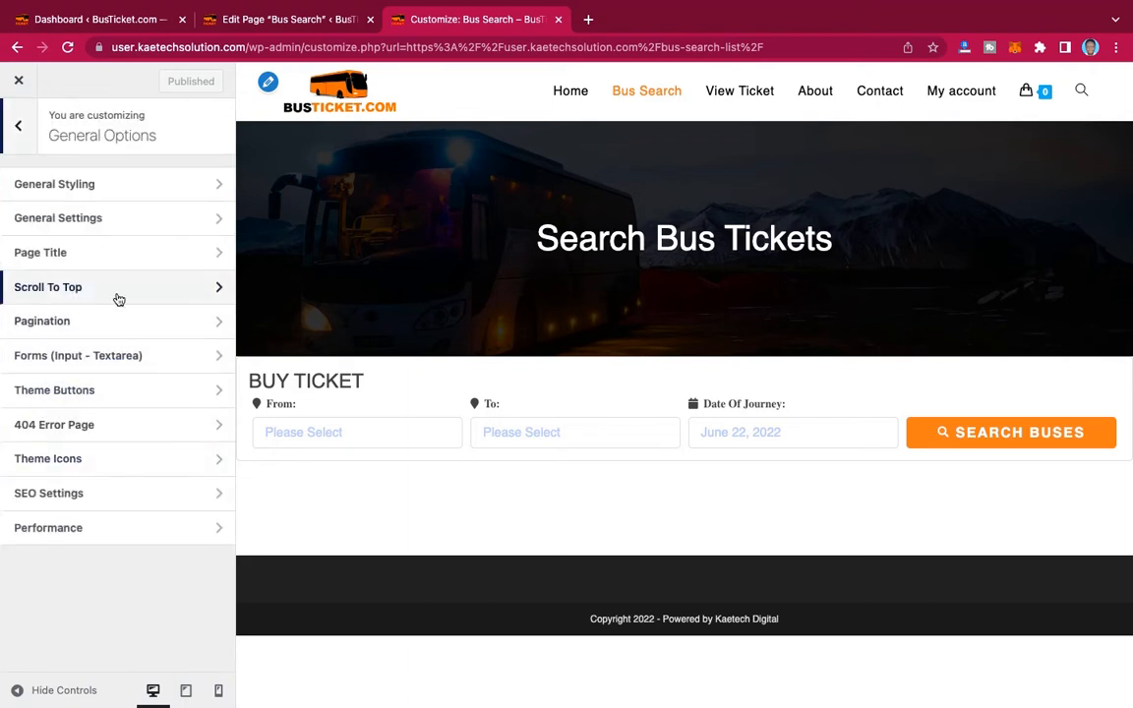
left_click(135, 218)
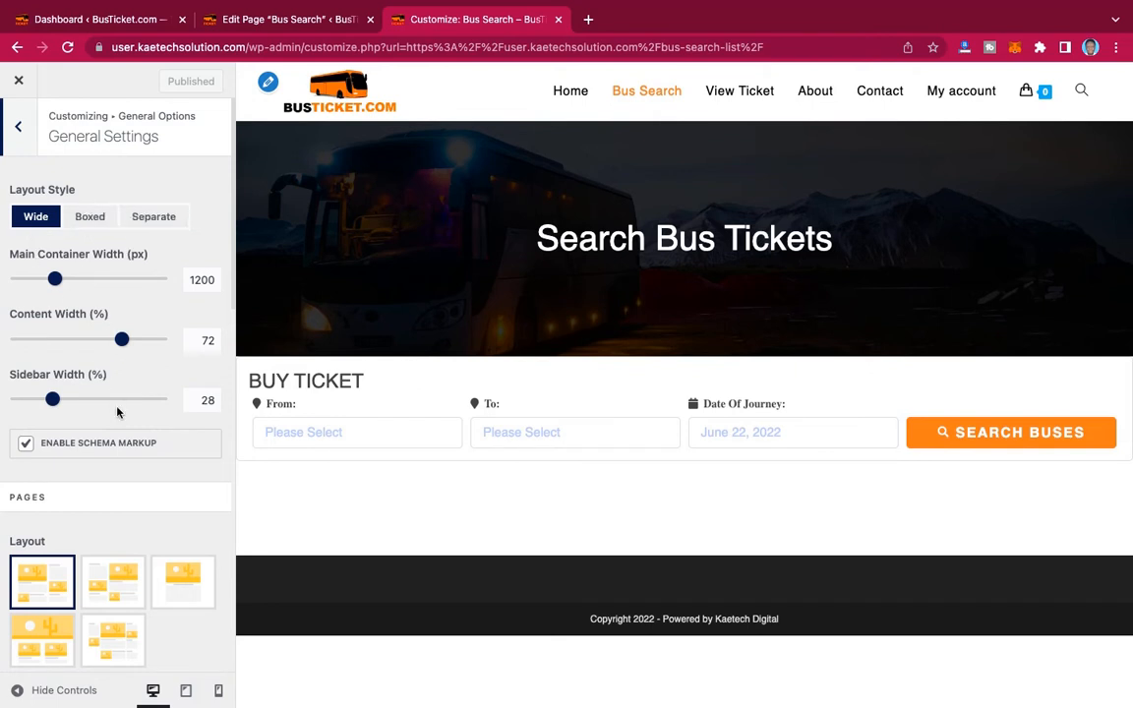
scroll(115, 410, "down", 3)
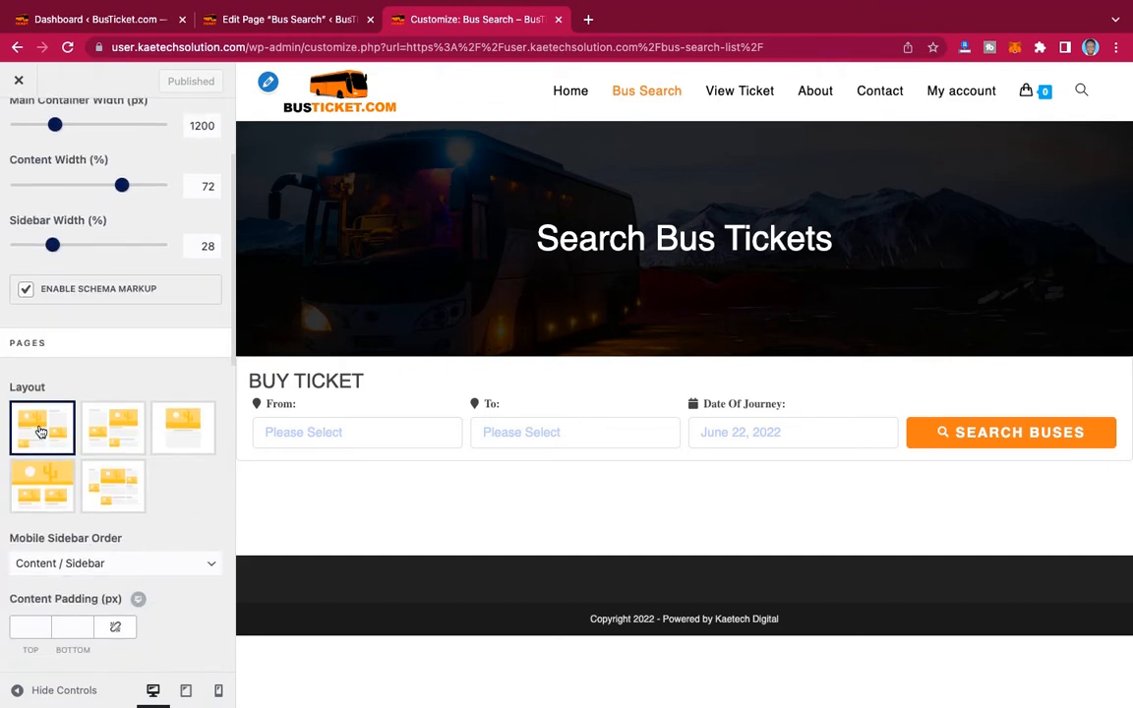
scroll(119, 457, "down", 2)
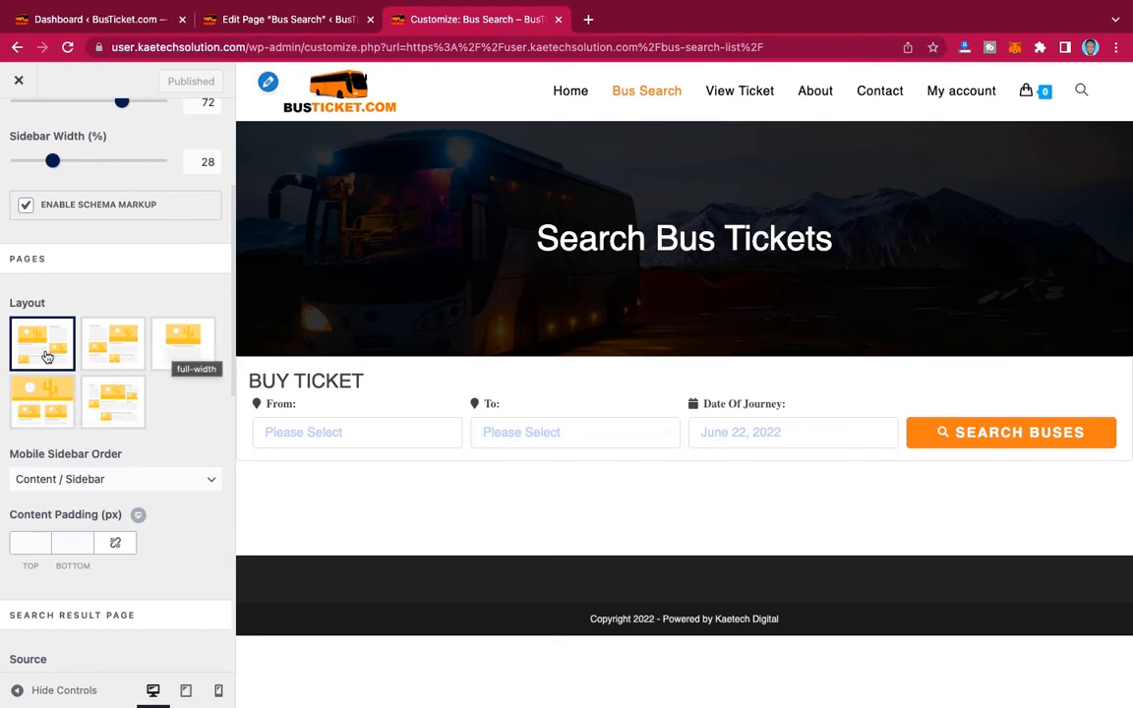
left_click(184, 347)
Examine the other General Settings, including layout style and widths, the Search Result Page options and the OpenGraph options.
scroll(141, 310, "up", 3)
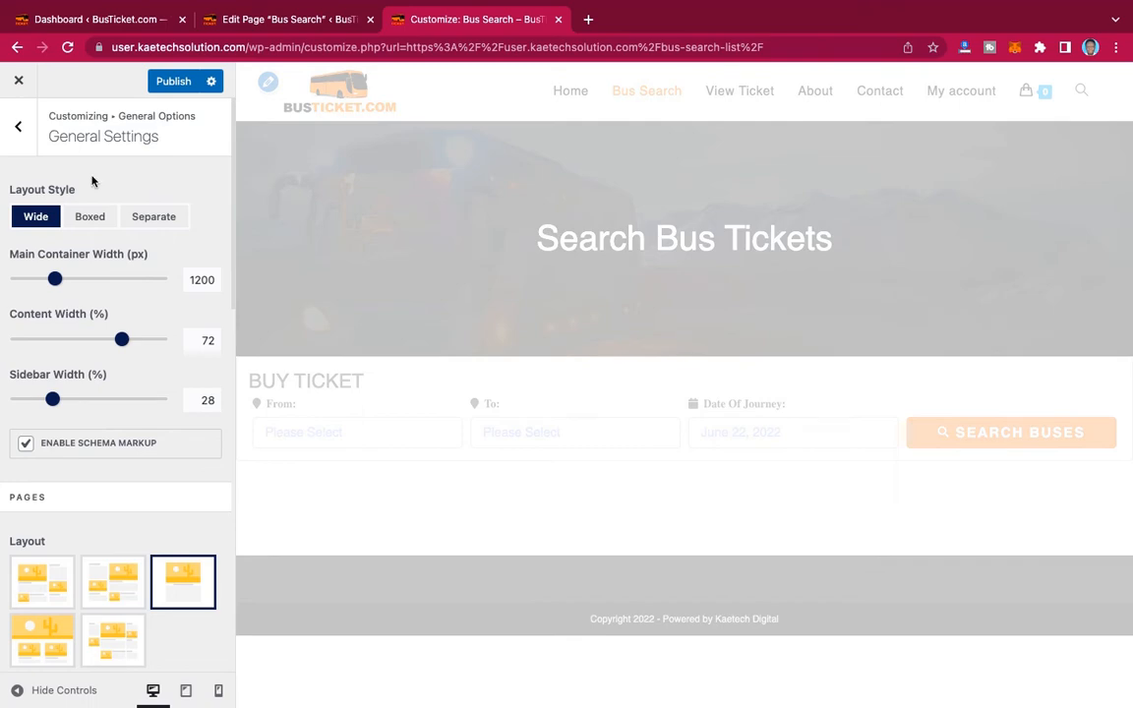
scroll(105, 457, "down", 8)
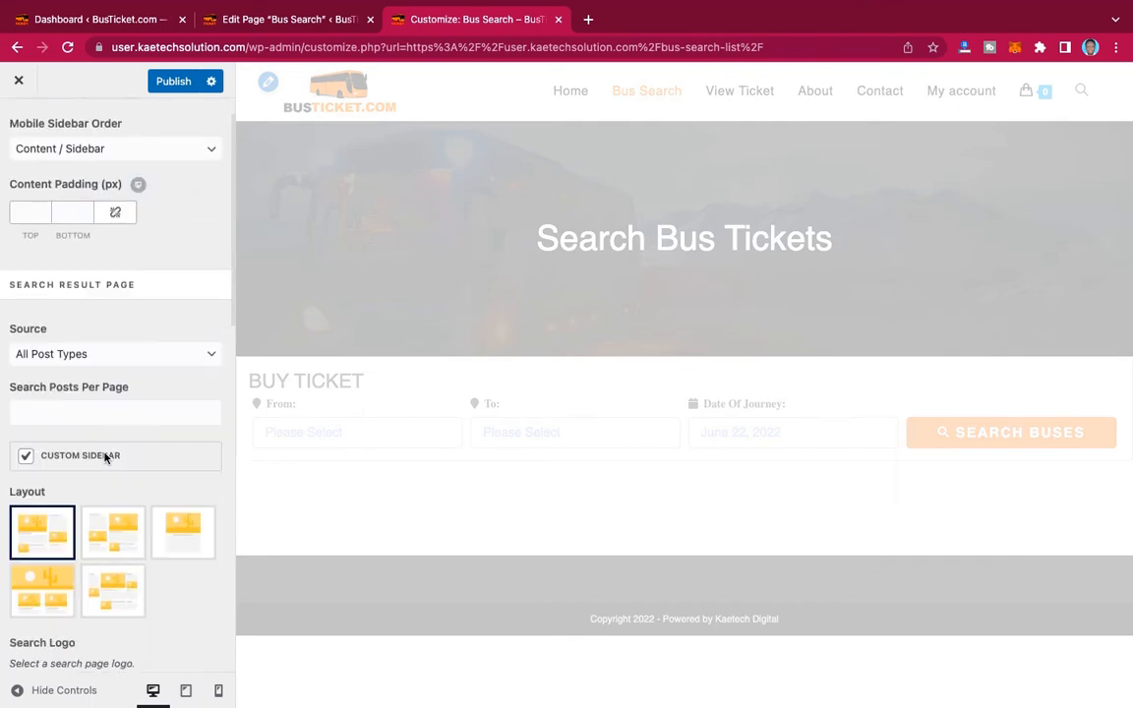
scroll(105, 457, "down", 5)
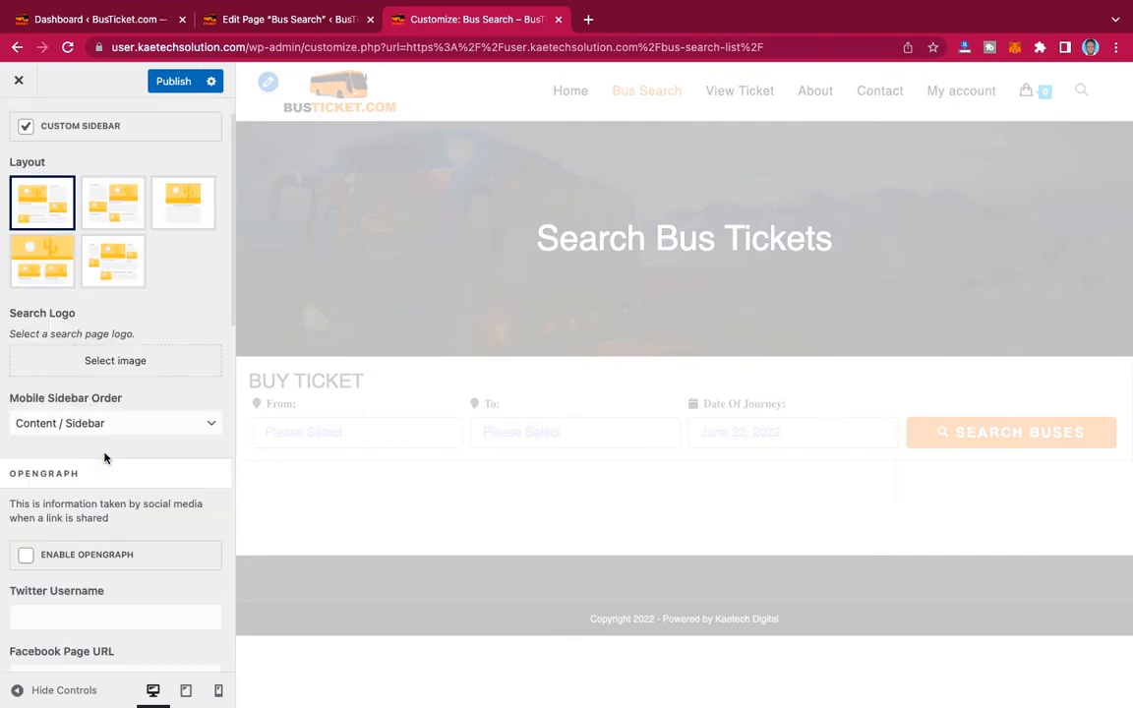
scroll(104, 455, "up", 10)
scroll(105, 457, "down", 5)
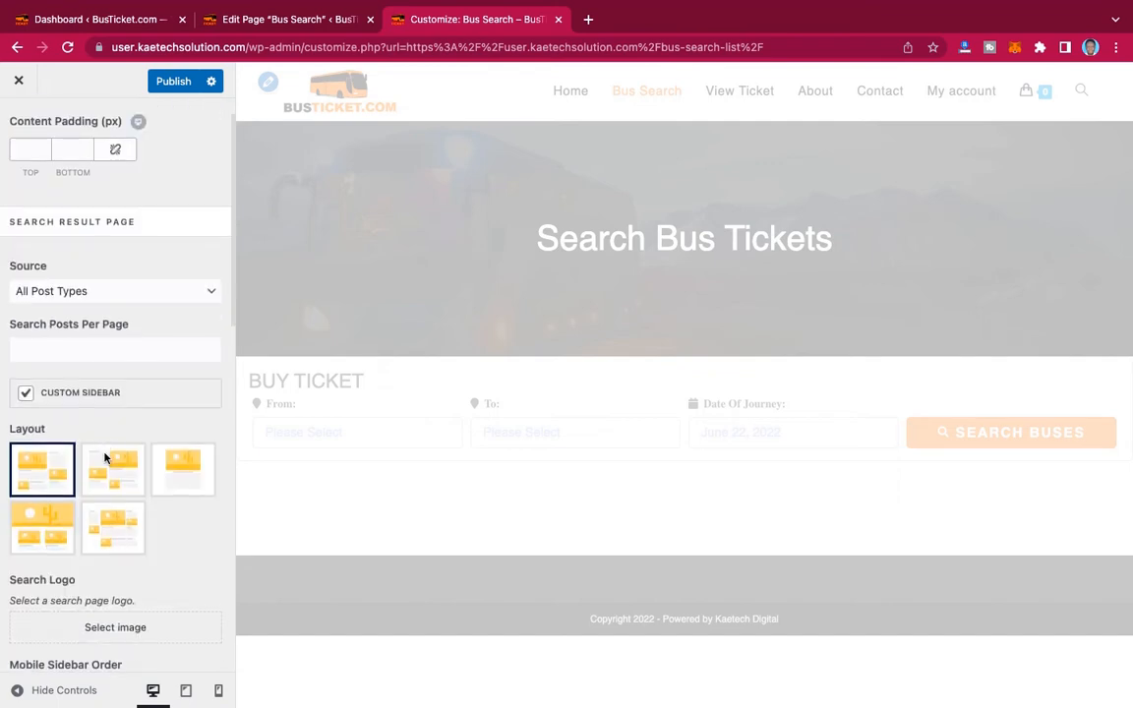
scroll(105, 457, "down", 1)
scroll(67, 512, "down", 2)
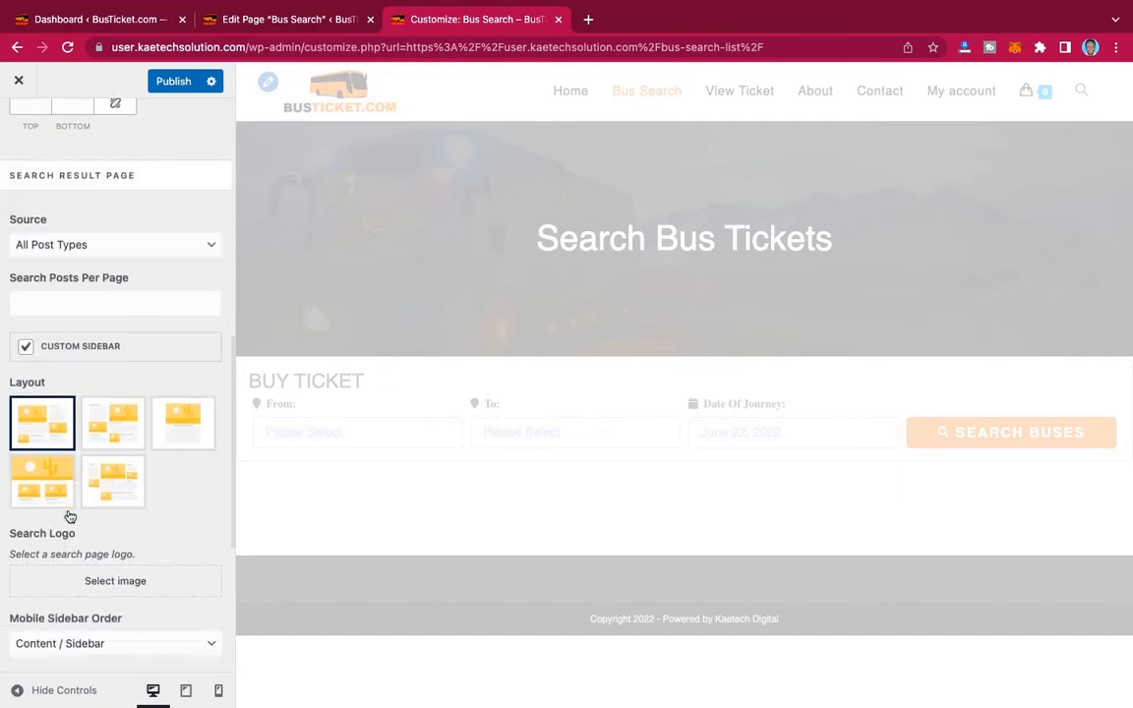
scroll(67, 512, "down", 5)
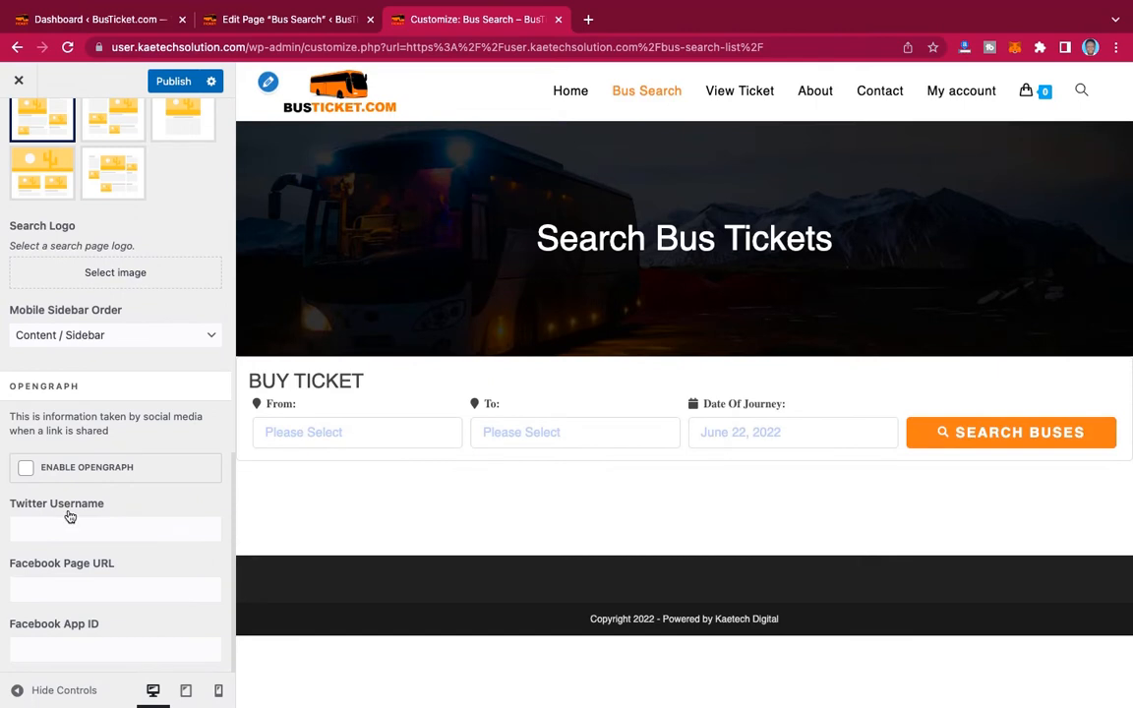
scroll(70, 517, "up", 5)
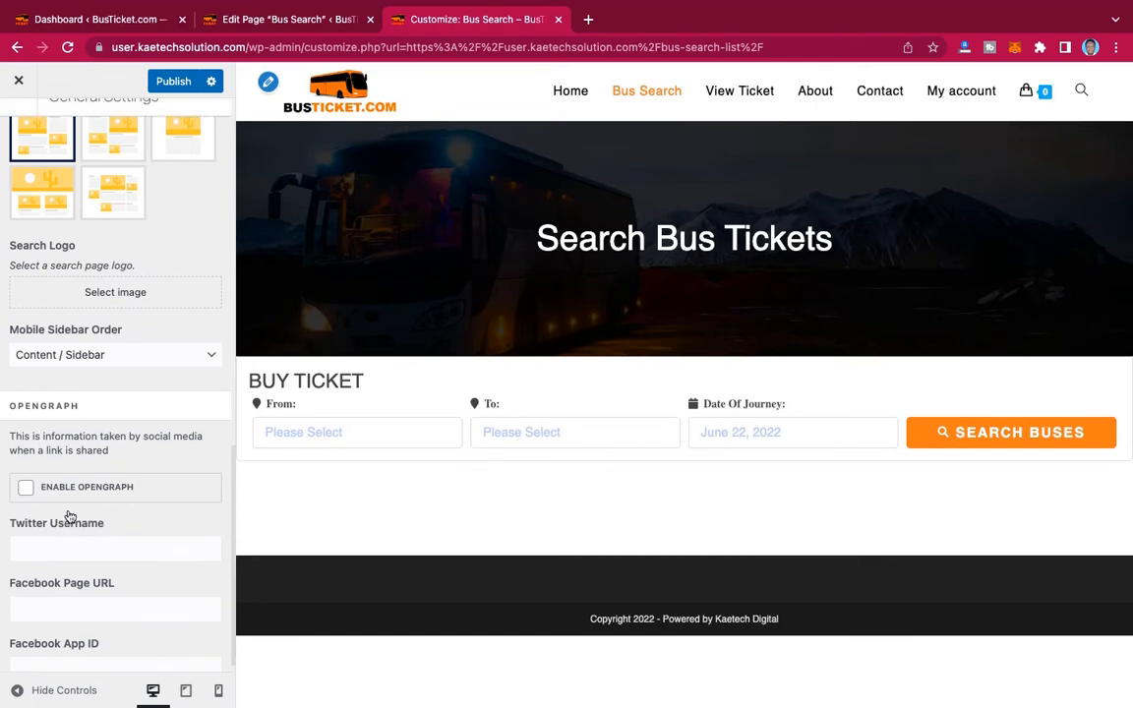
scroll(69, 516, "up", 4)
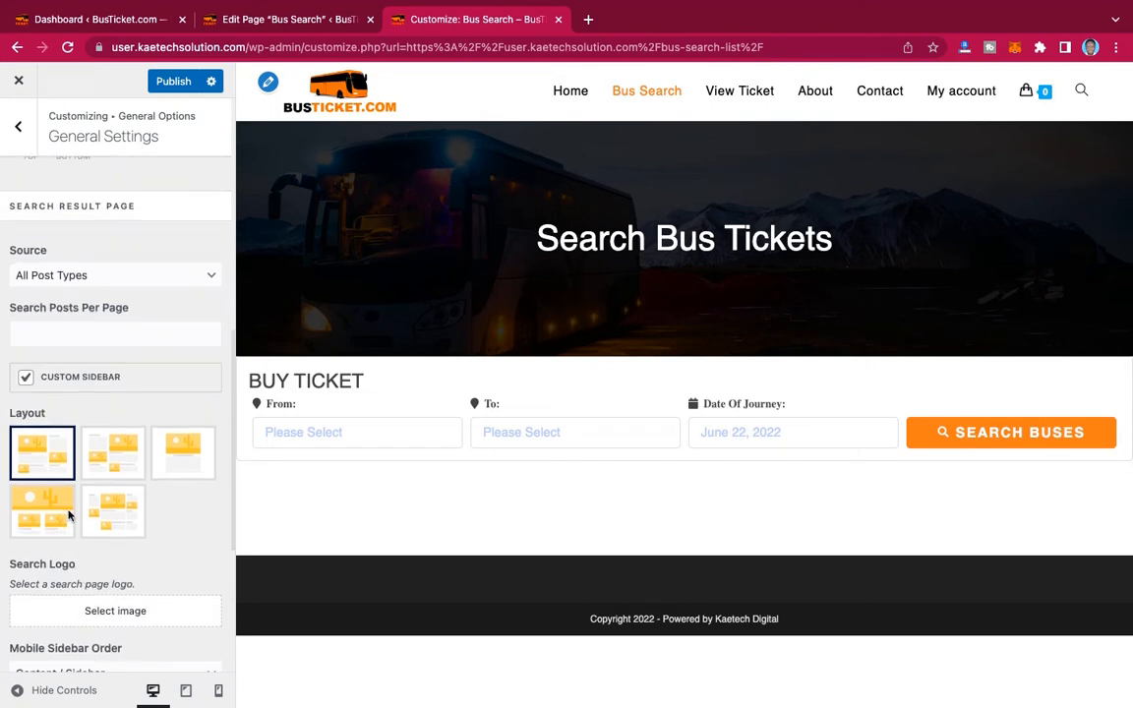
scroll(69, 515, "up", 3)
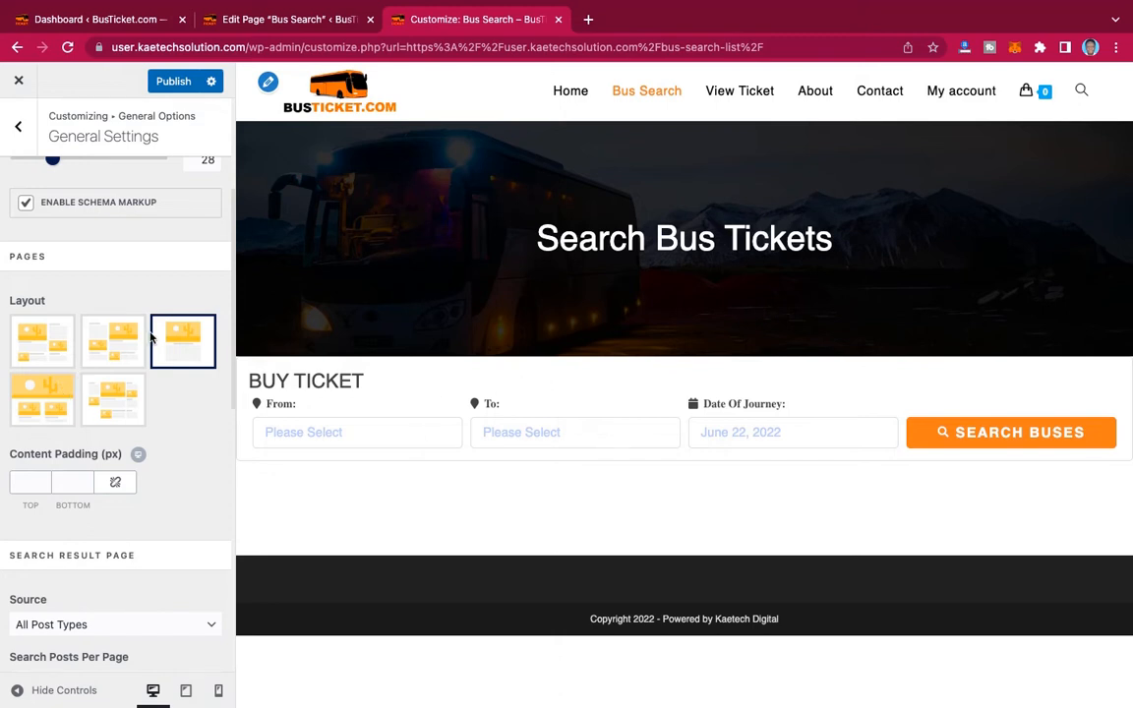
scroll(172, 405, "up", 1)
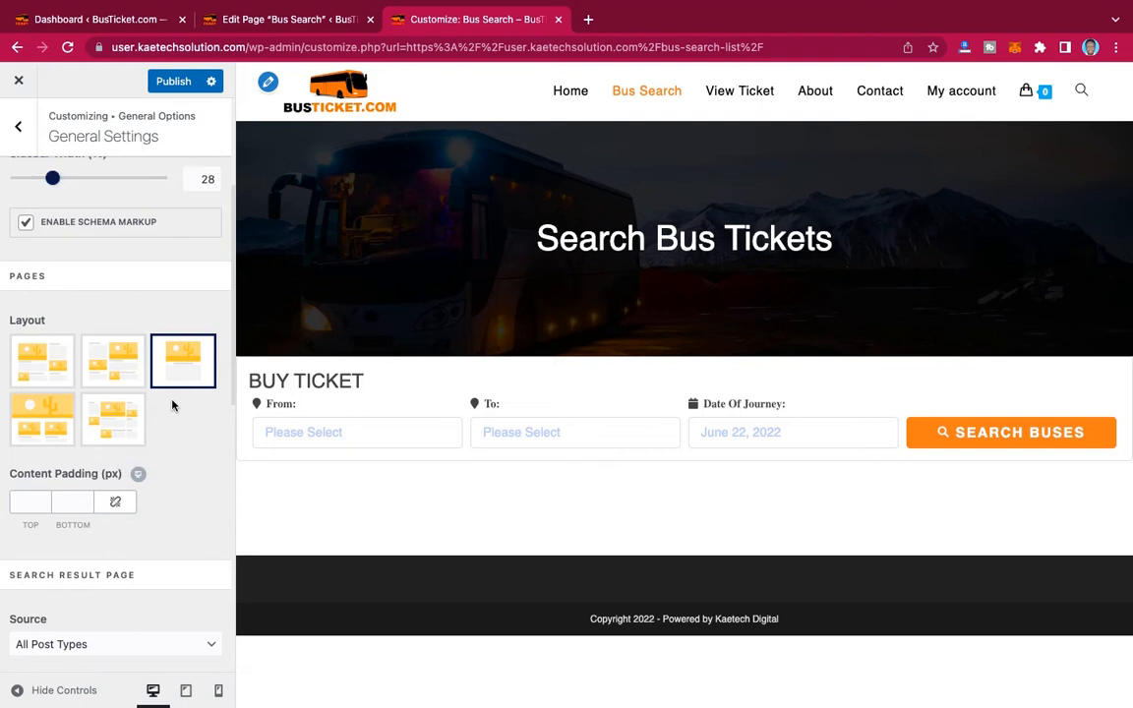
scroll(173, 405, "up", 4)
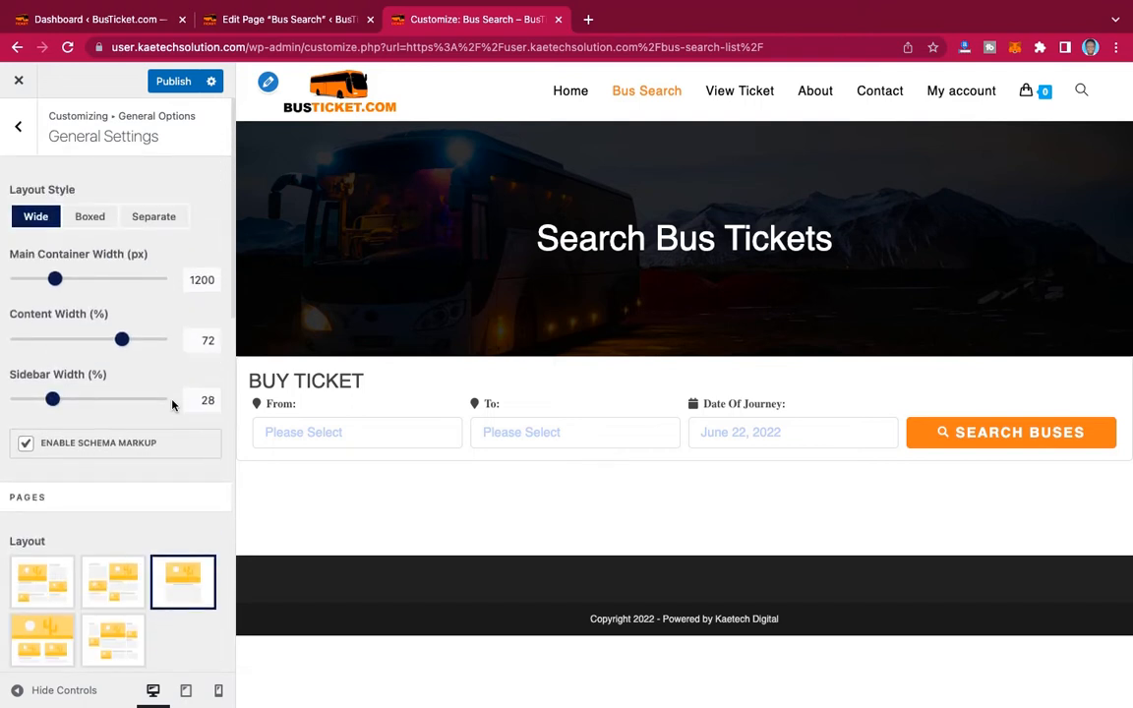
Try the Boxed layout style for the site and publish the change.
left_click(88, 225)
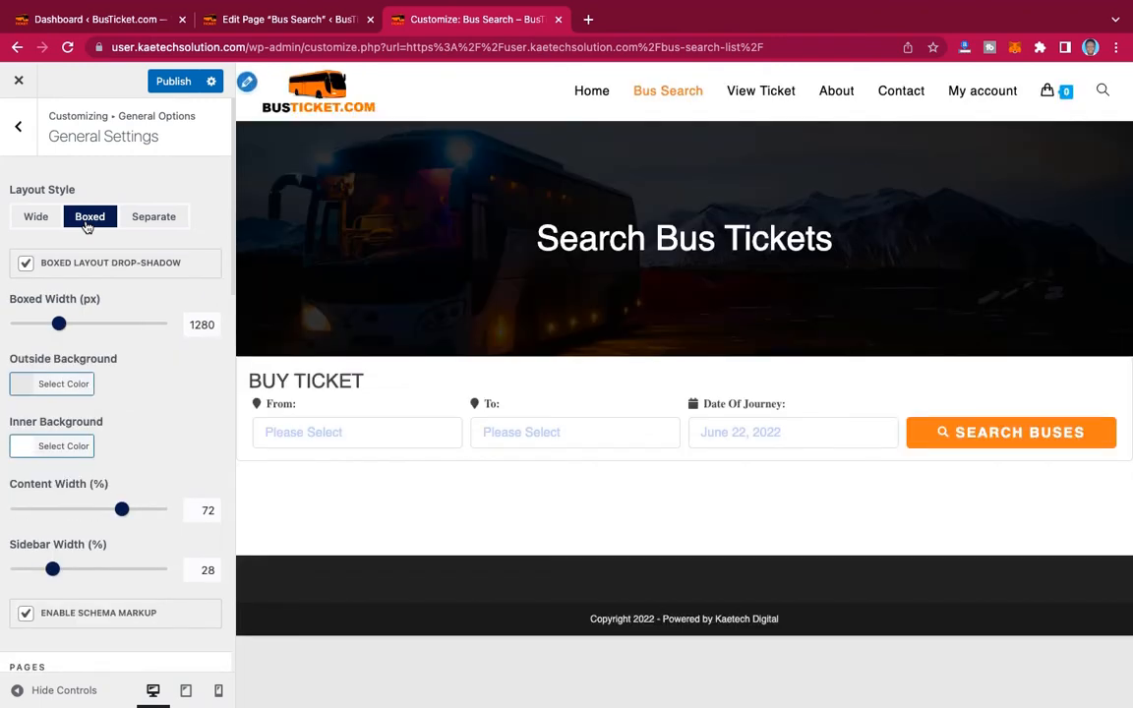
left_click(173, 82)
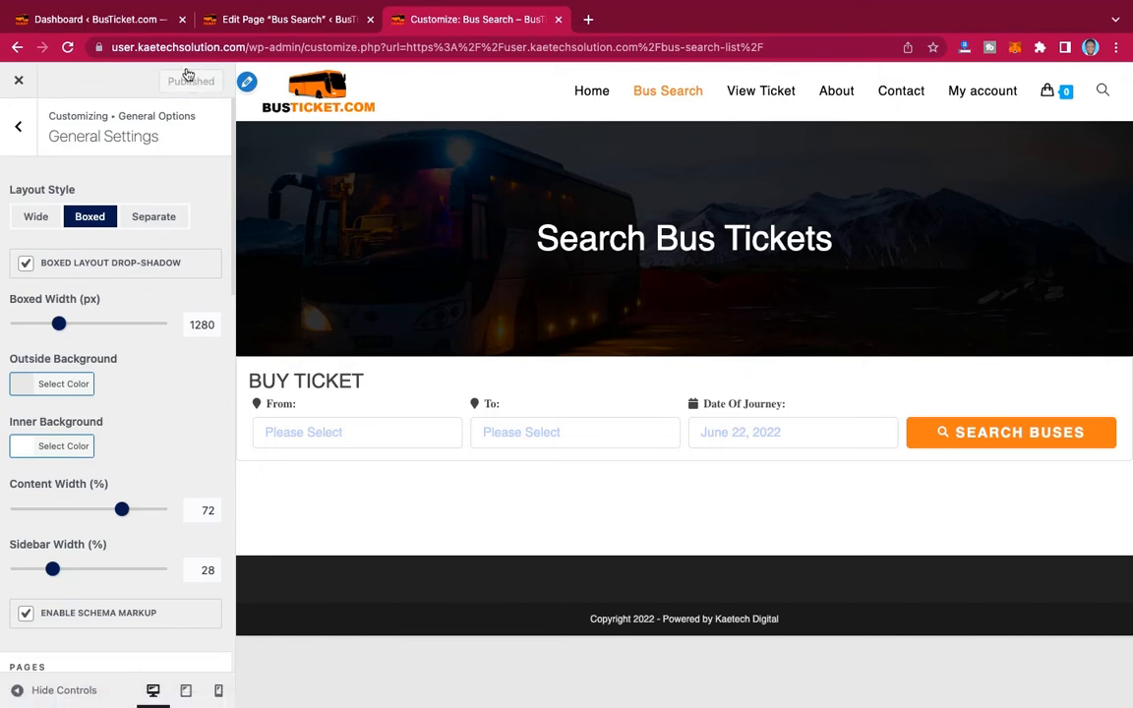
Open the live site in a new tab from the page editor and examine the layout of the Home and Bus Search pages.
left_click(280, 26)
mouse_move(85, 82)
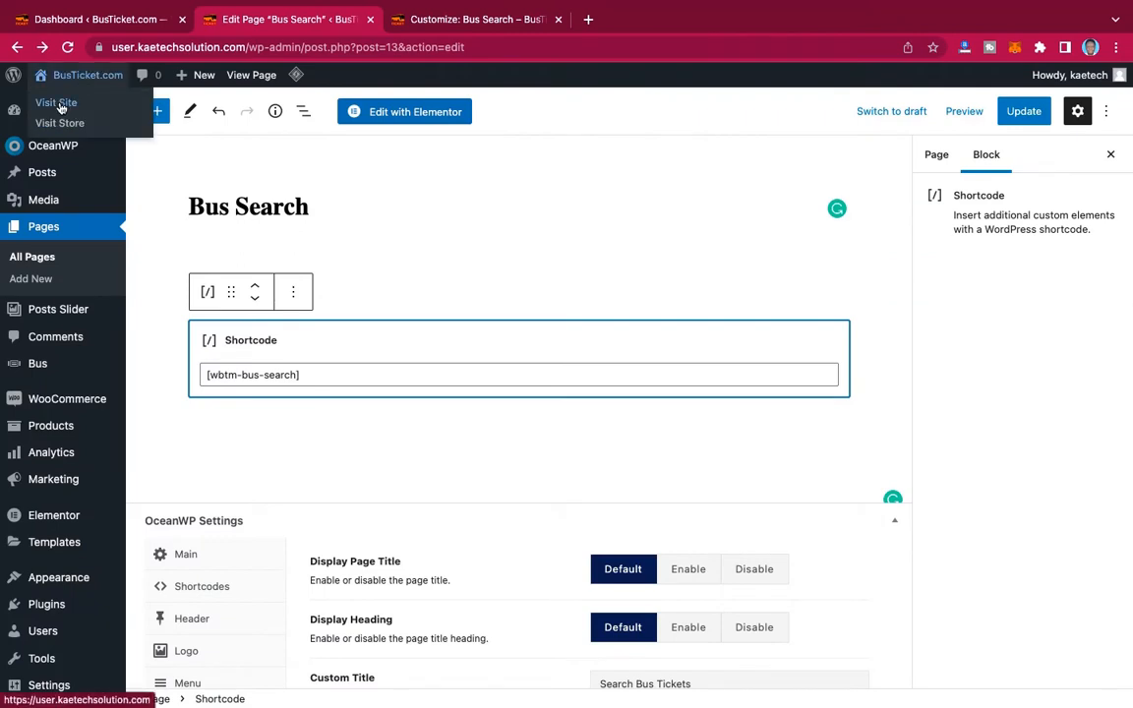
right_click(60, 104)
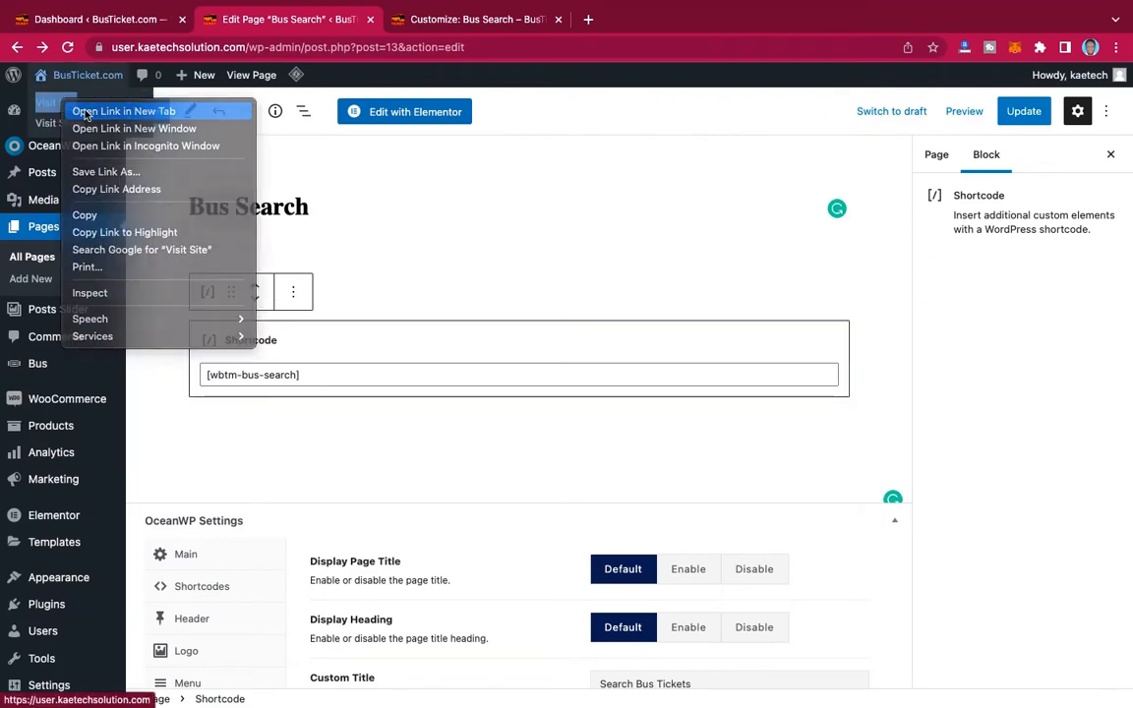
left_click(78, 107)
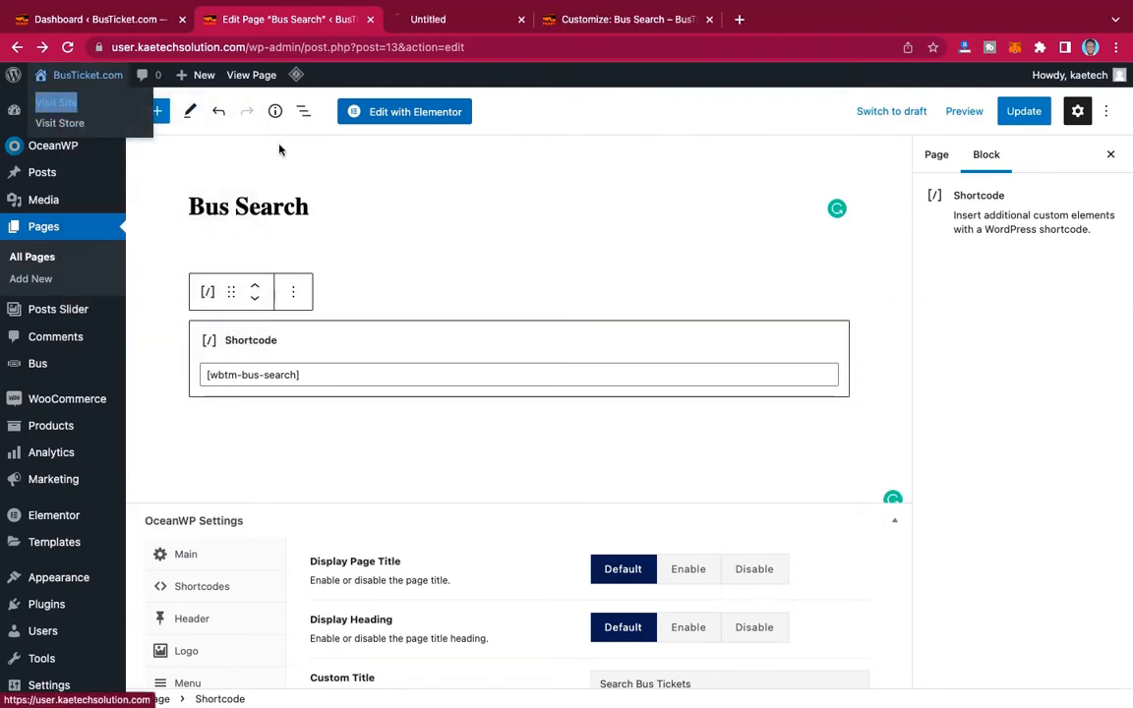
left_click(490, 22)
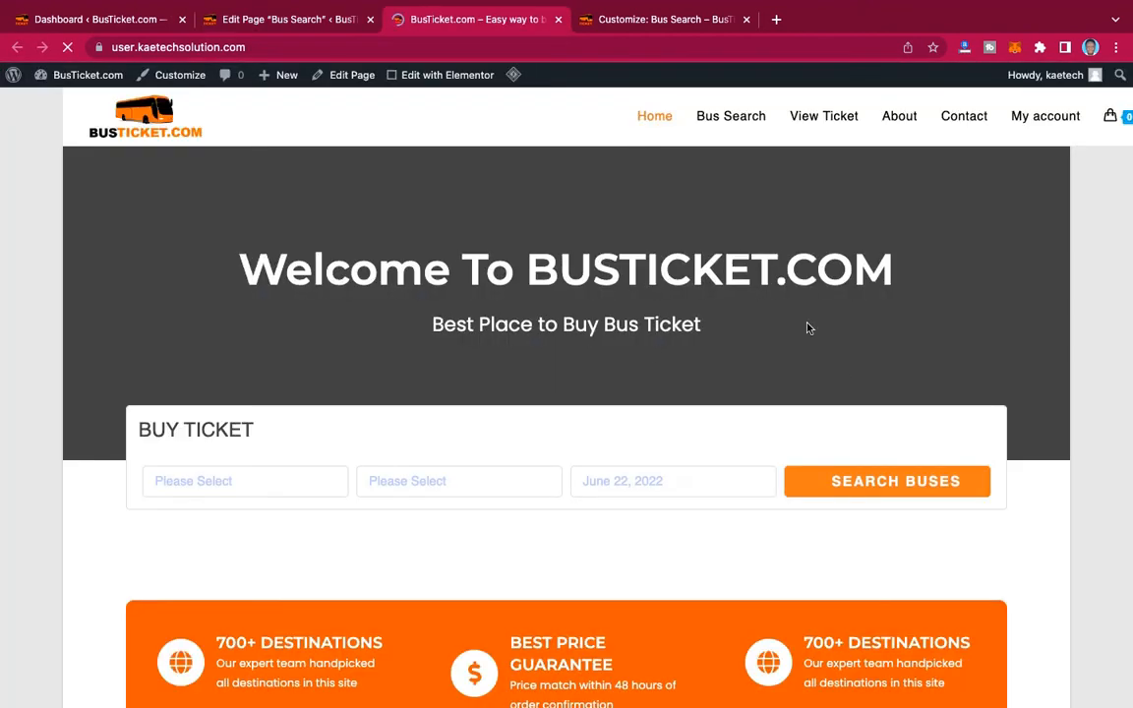
scroll(810, 326, "down", 10)
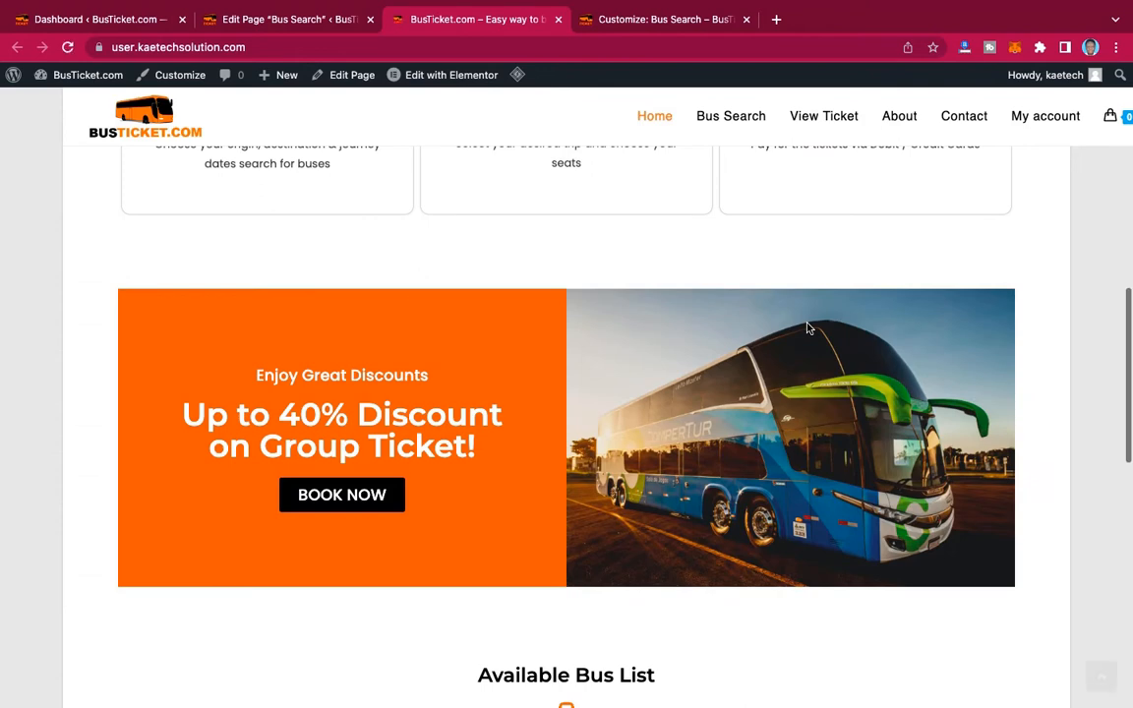
scroll(808, 328, "down", 7)
scroll(807, 328, "up", 15)
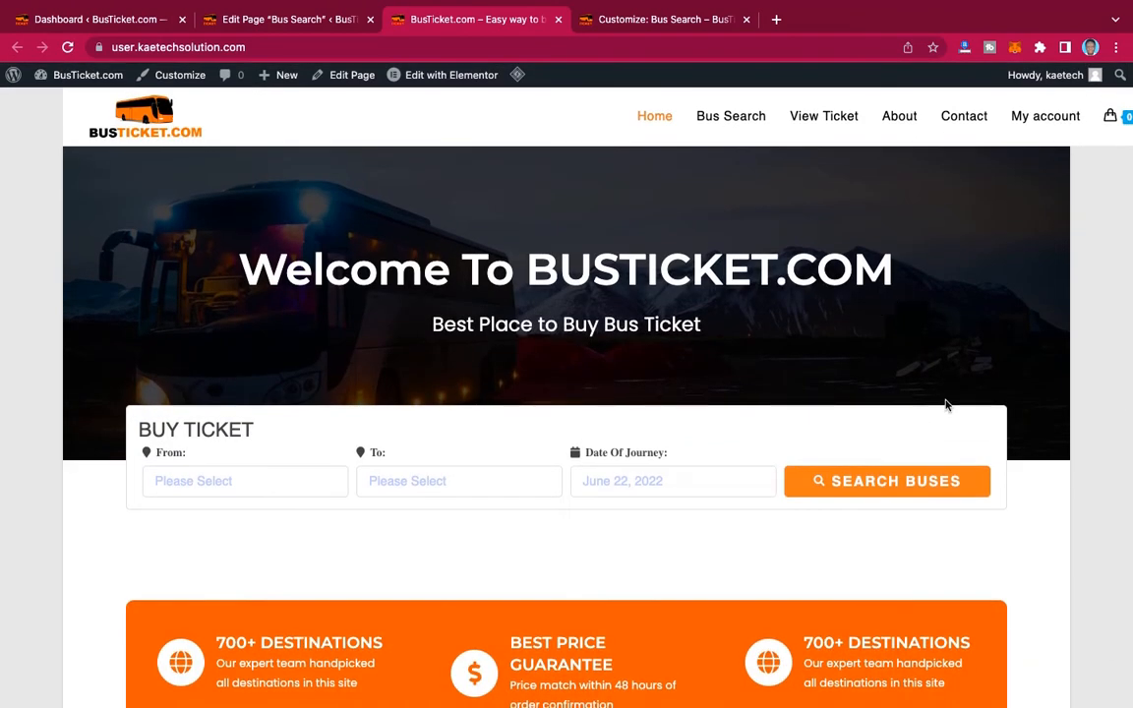
left_click(749, 119)
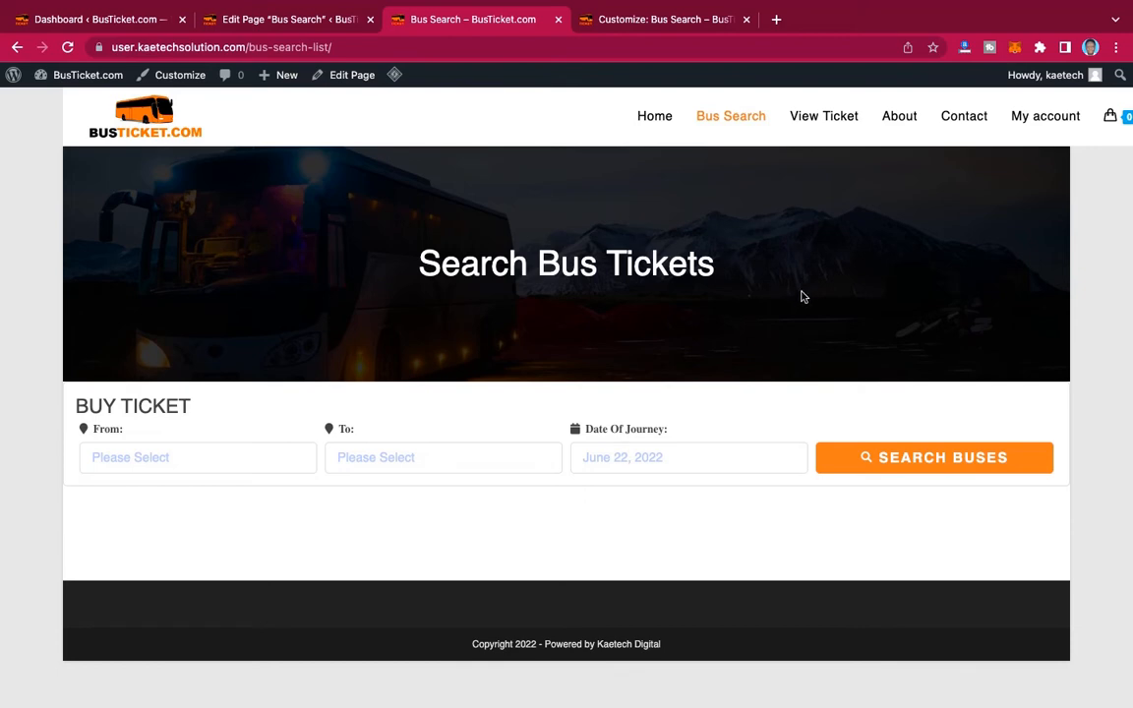
Return to the Customizer, set the layout style to Wide and publish the change.
left_click(612, 20)
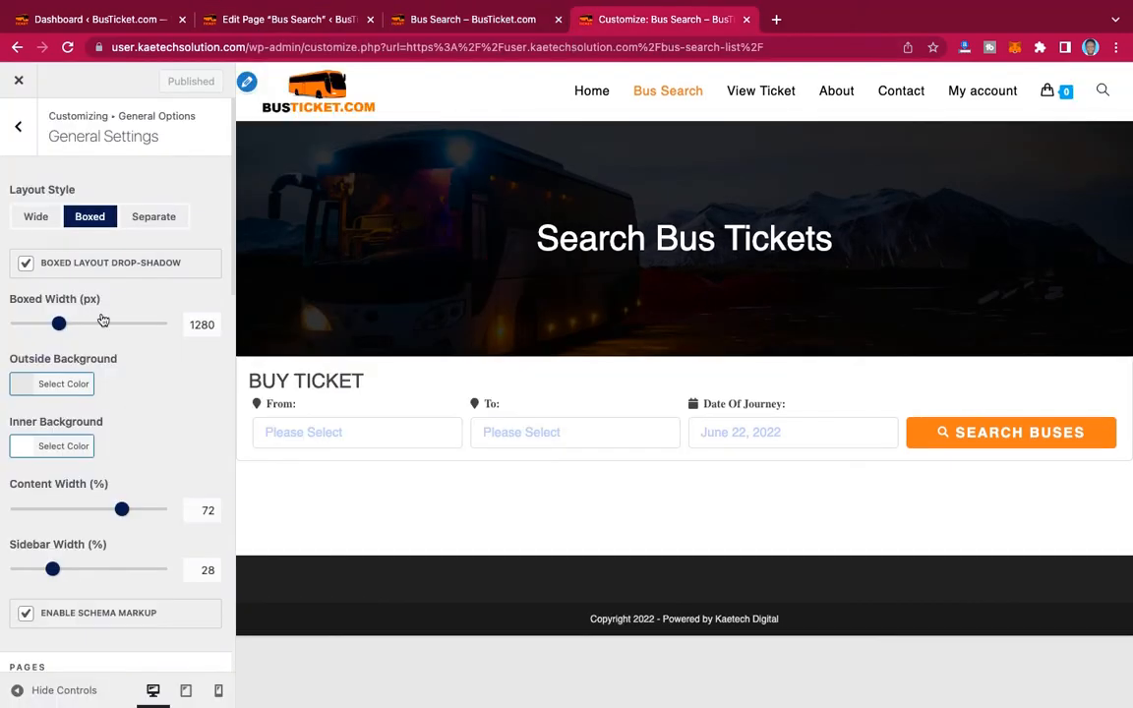
left_click(40, 226)
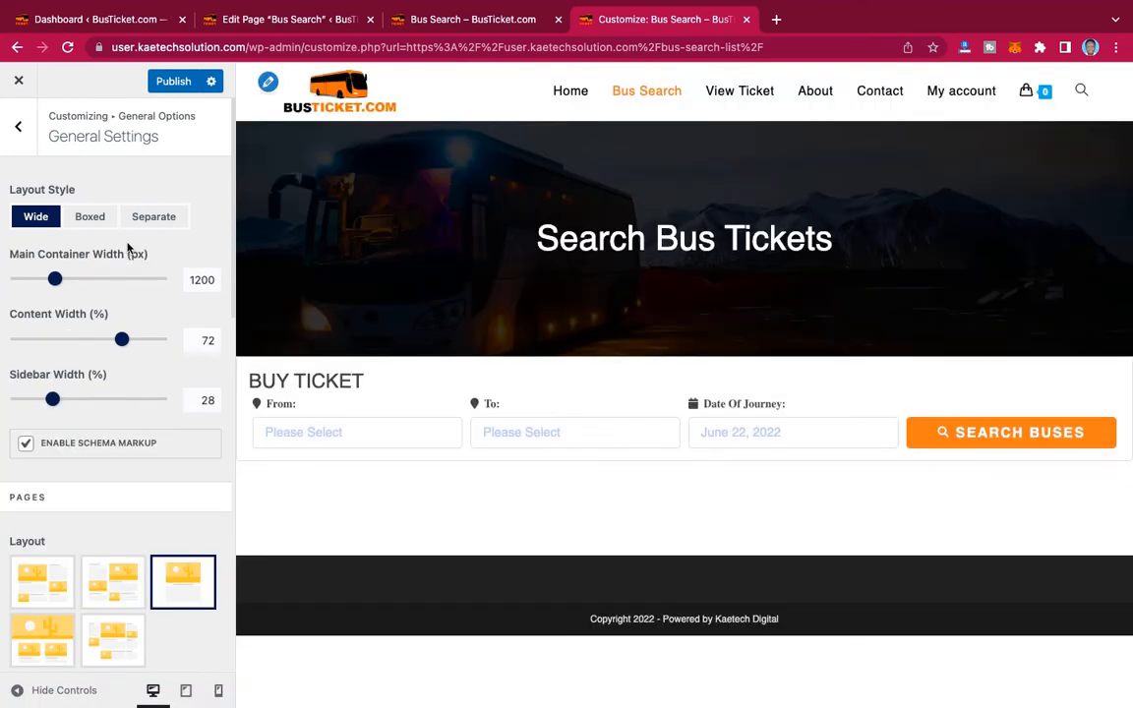
left_click(173, 82)
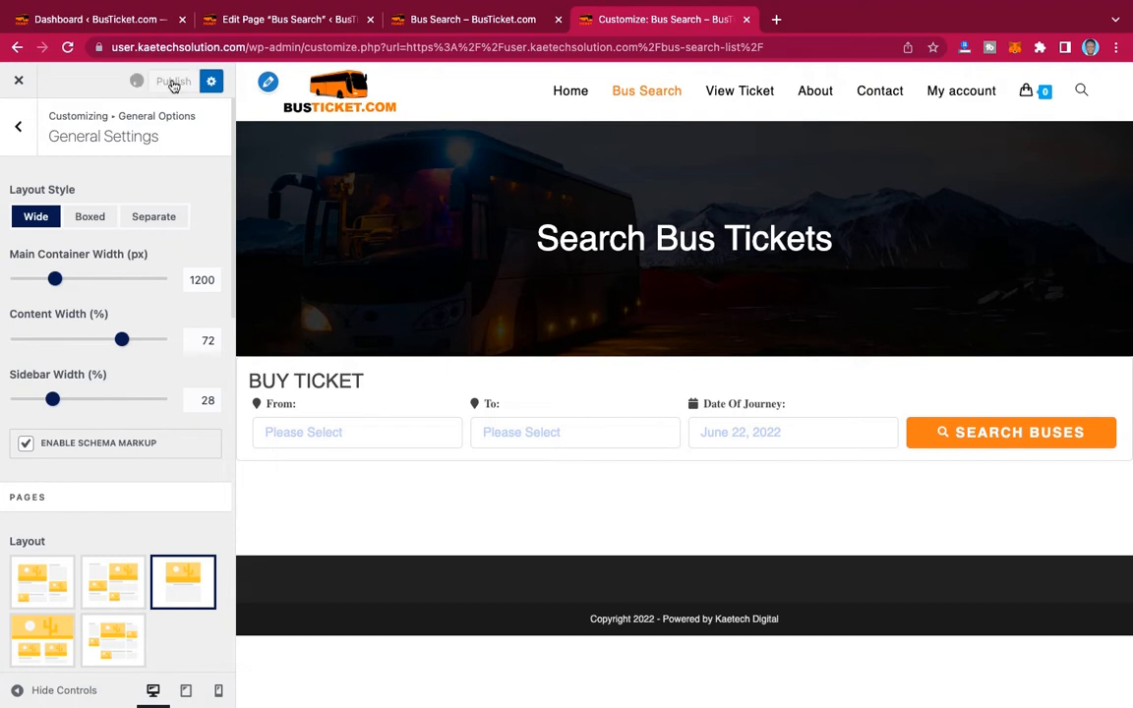
scroll(186, 435, "down", 2)
scroll(186, 435, "down", 2)
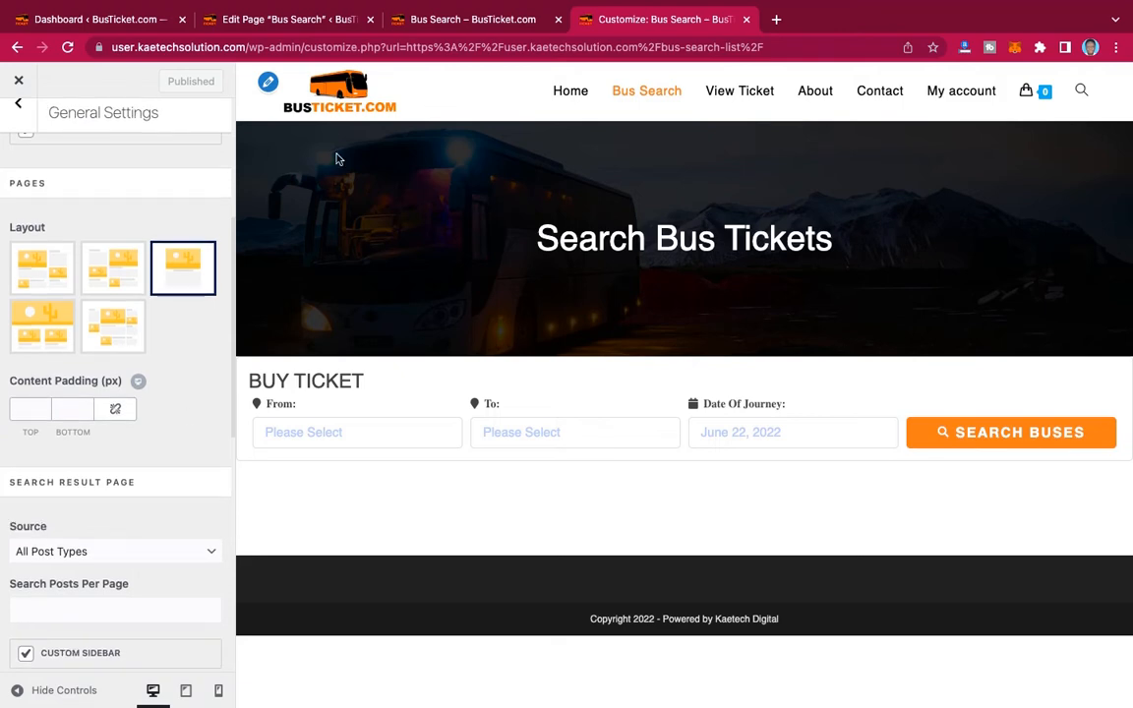
Reload the live Bus Search page to check the published layout, and return to the page editor.
left_click(419, 16)
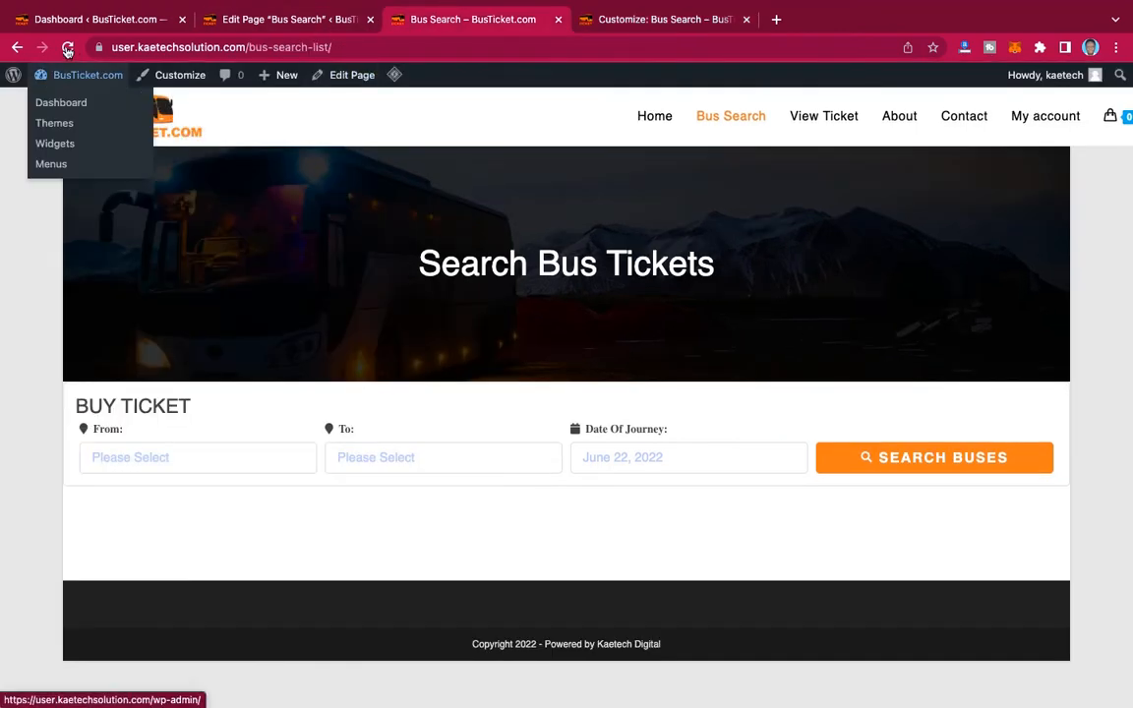
left_click(67, 49)
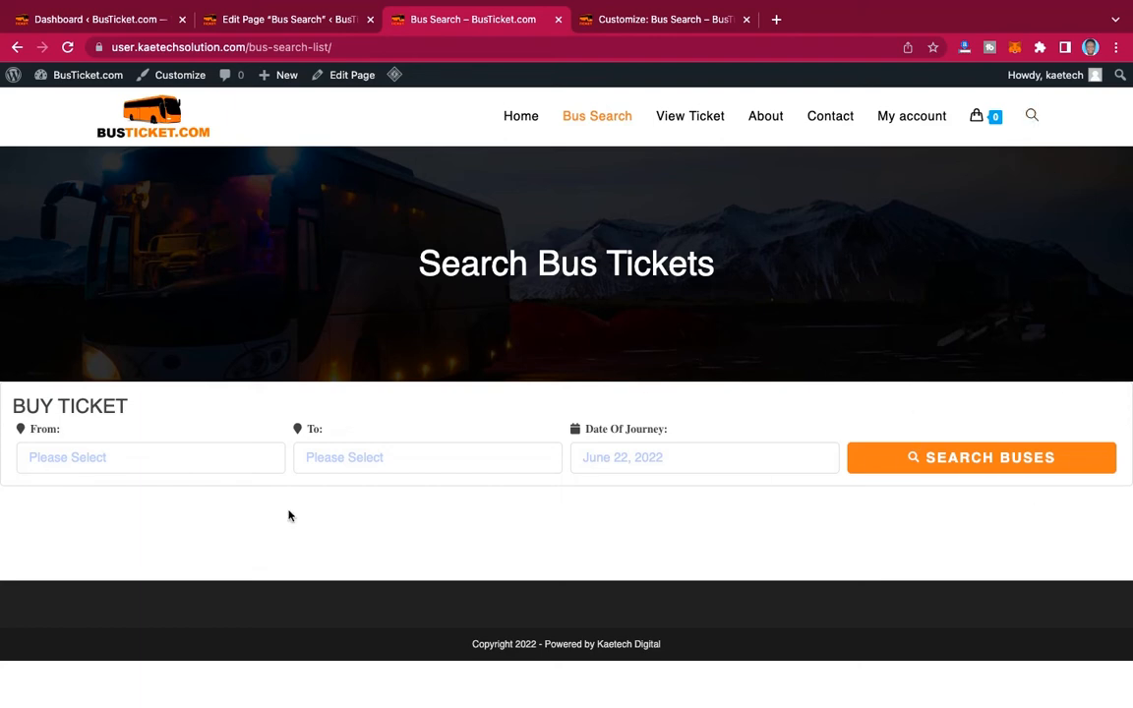
left_click(295, 20)
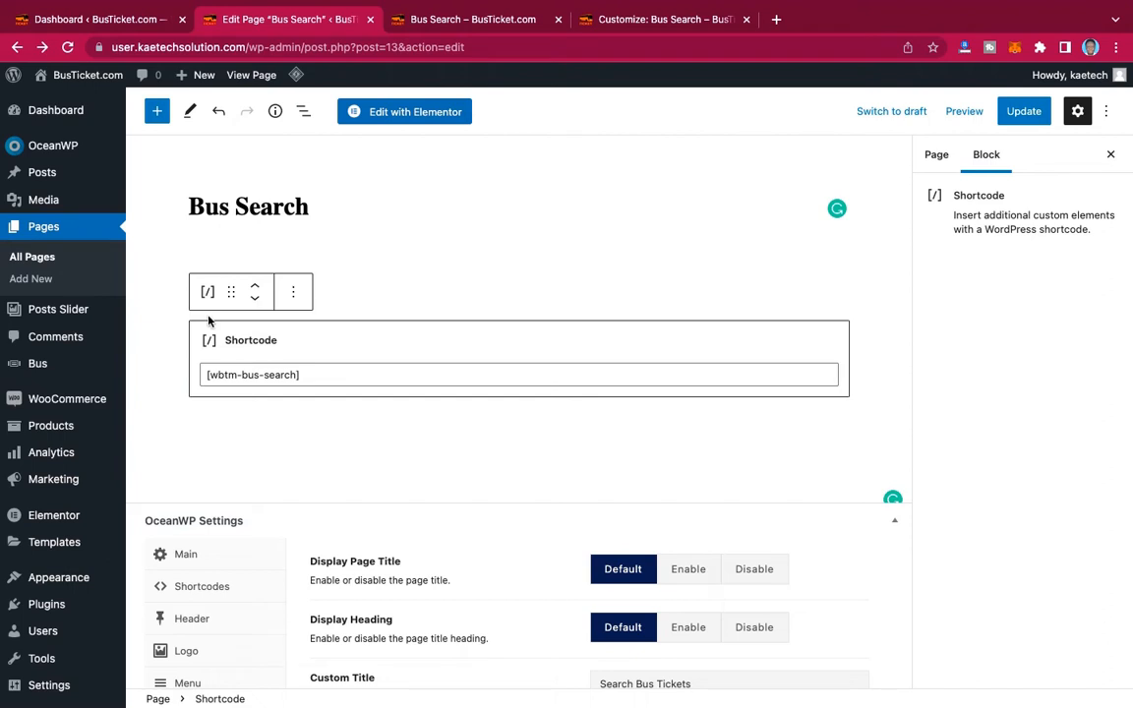
Delete the Spacer block below the Shortcode block on the Bus Search page.
left_click(438, 286)
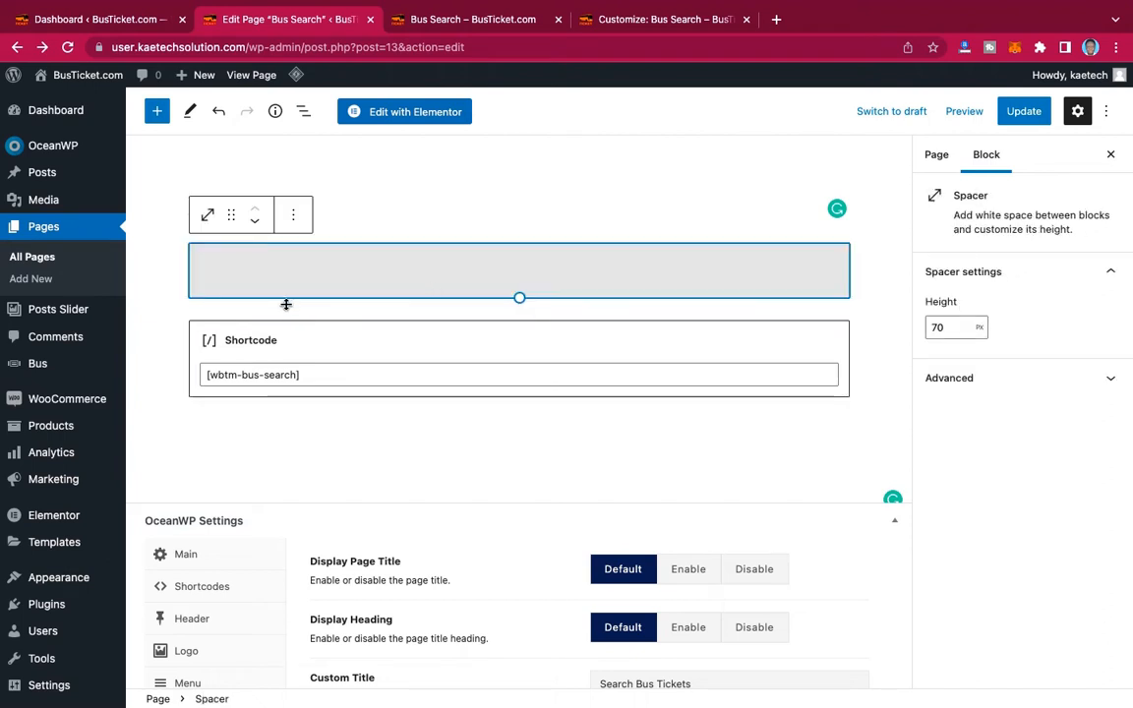
key("Delete")
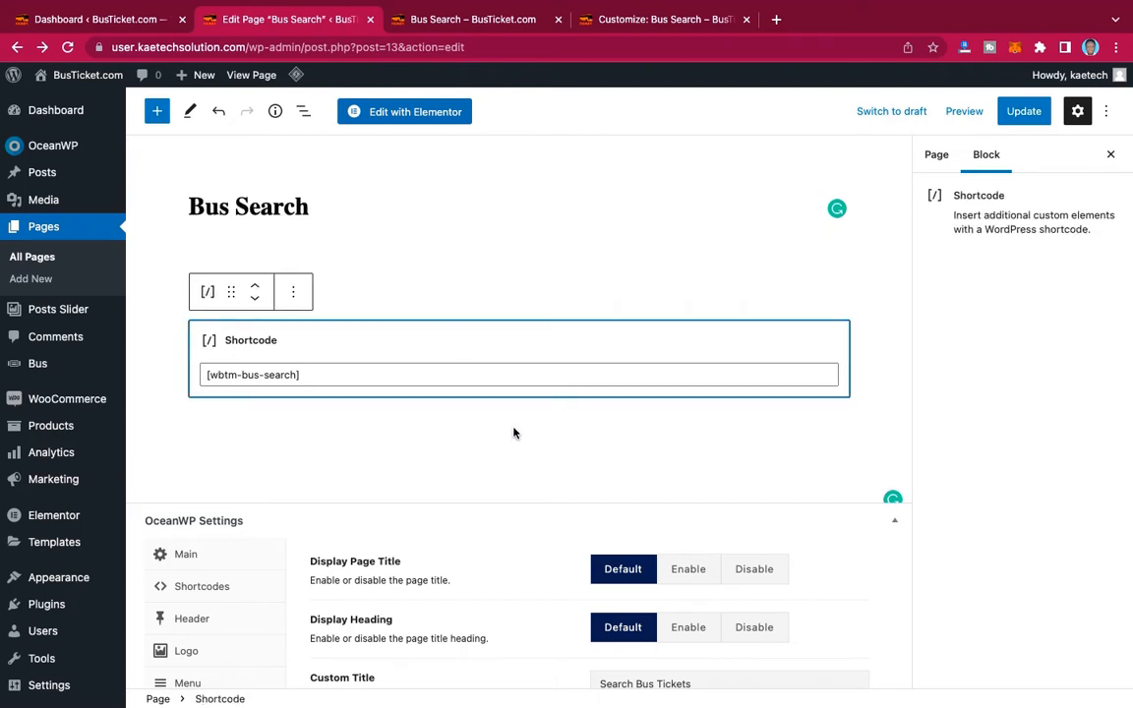
key("ctrl+z")
scroll(866, 486, "down", 2)
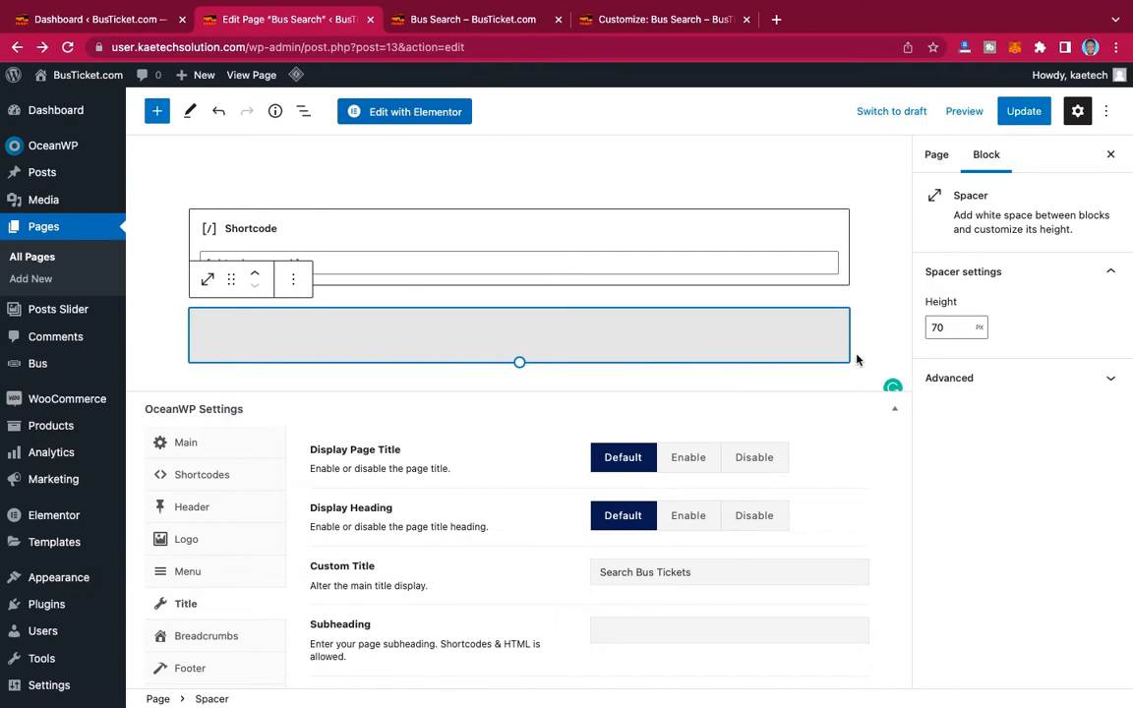
key("Delete")
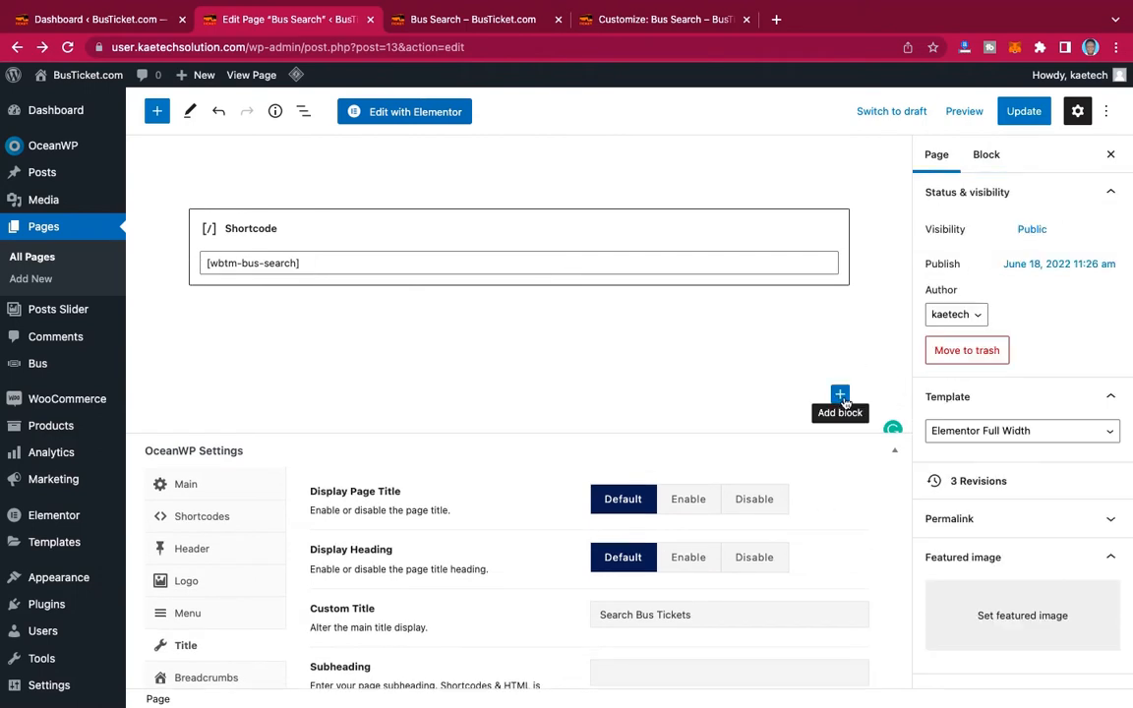
Insert a Columns block with the 25 / 50 / 25 layout below the Shortcode block.
left_click(842, 397)
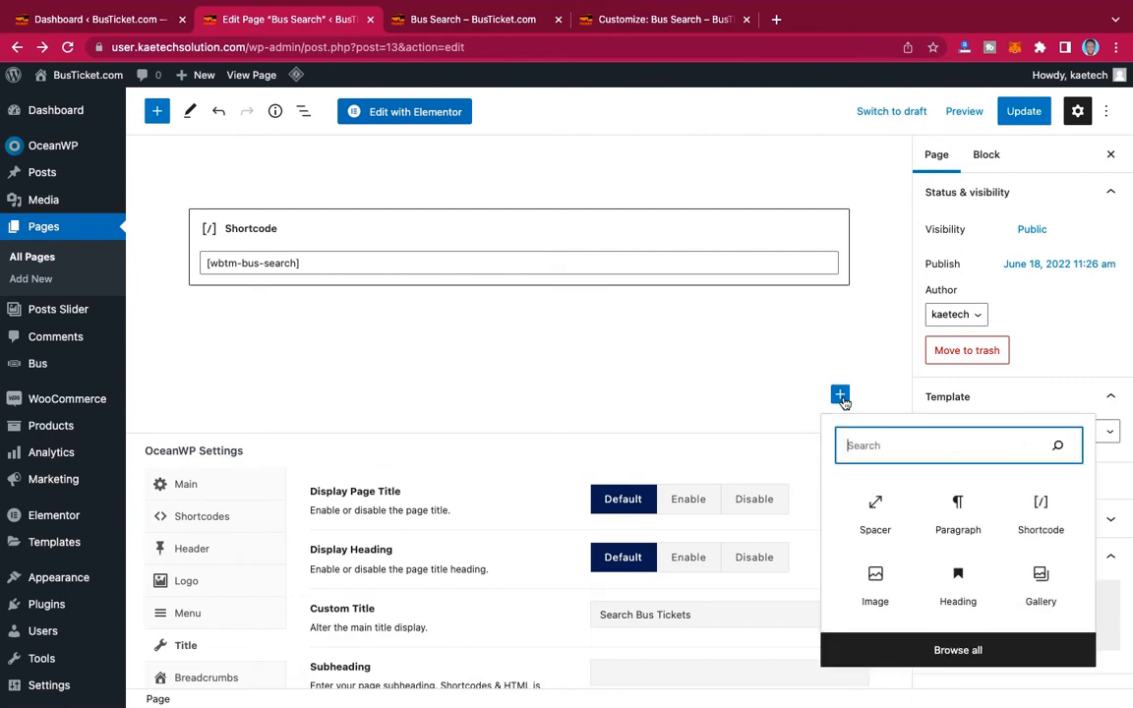
type("co")
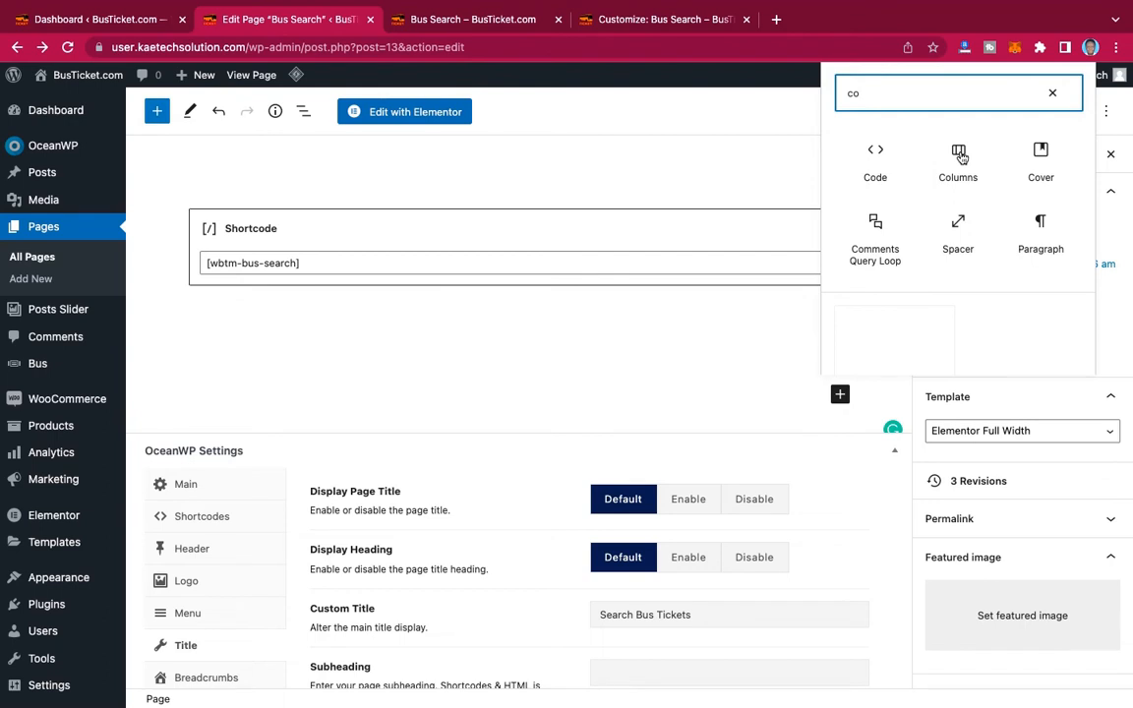
left_click(959, 158)
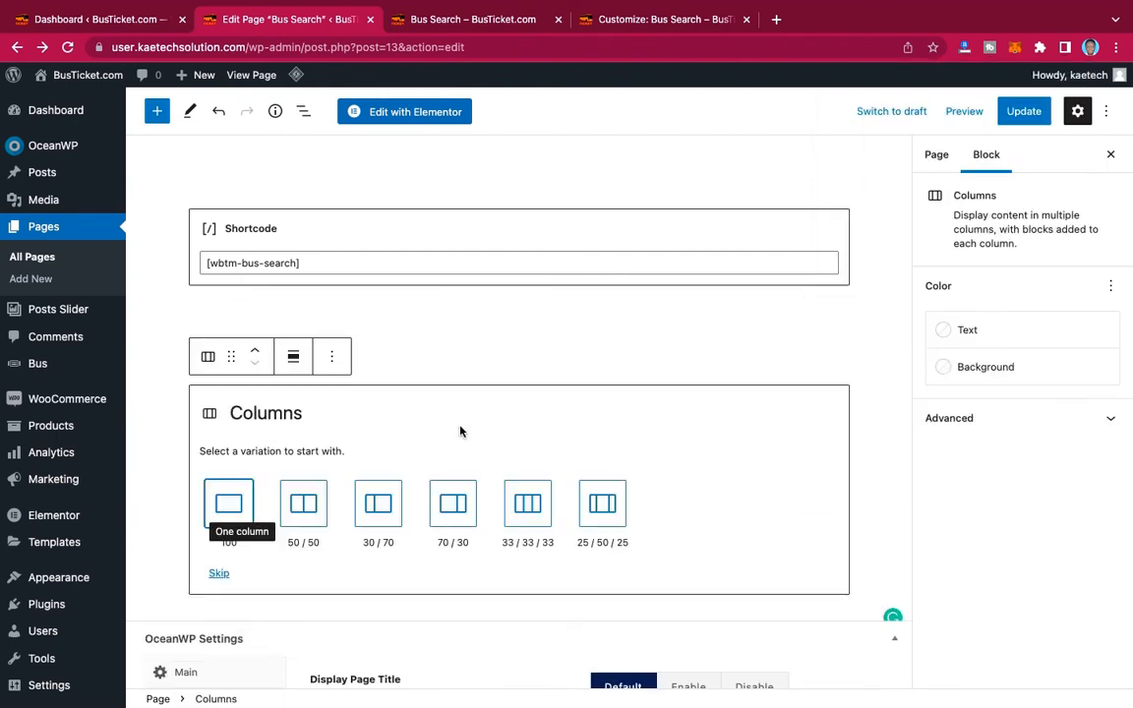
left_click(609, 512)
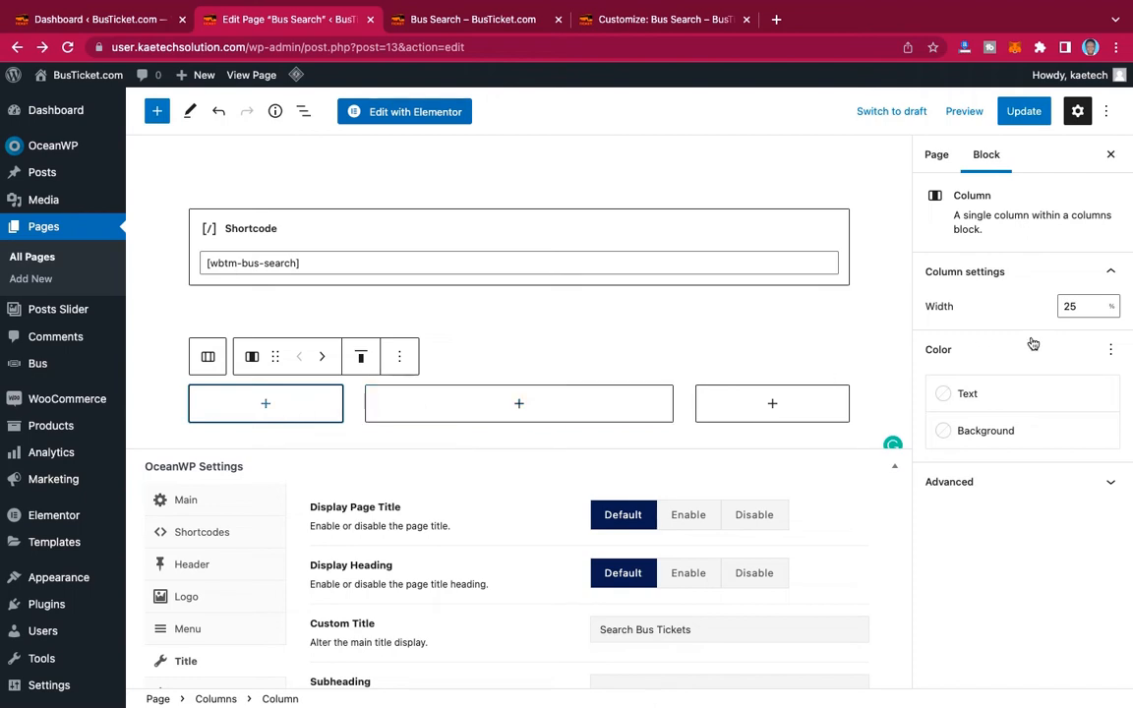
Set the widths of the new block's three columns to 15%, 60% and 15%.
left_click_drag(1075, 305, 1027, 304)
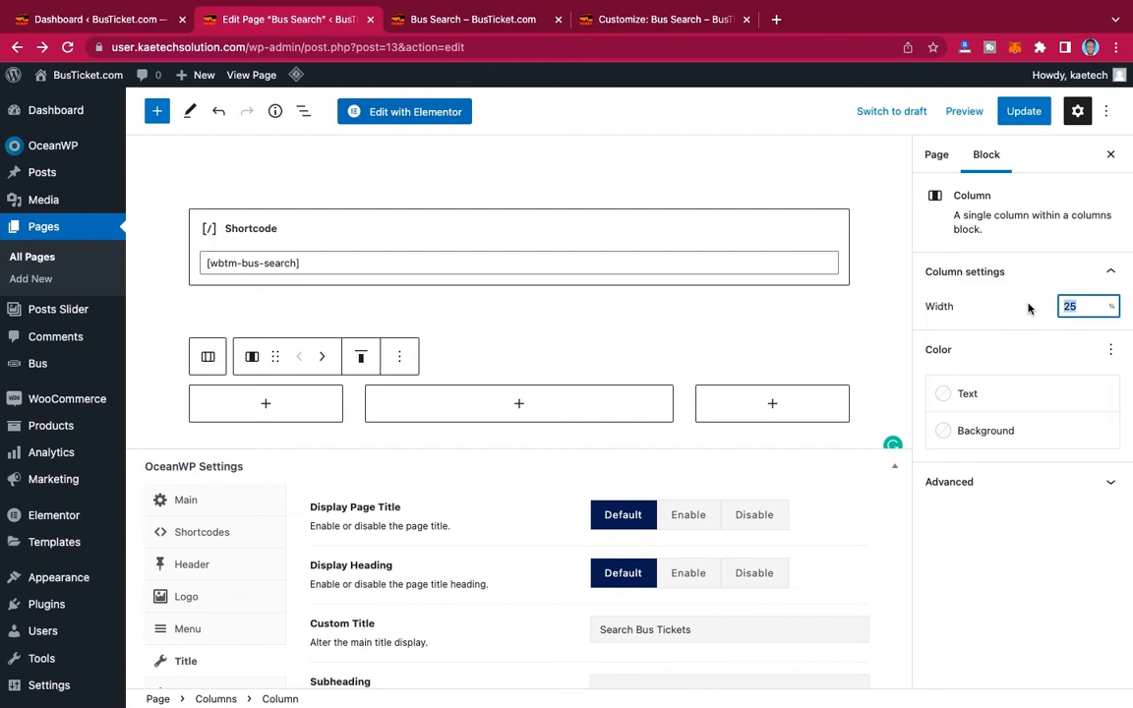
type("15")
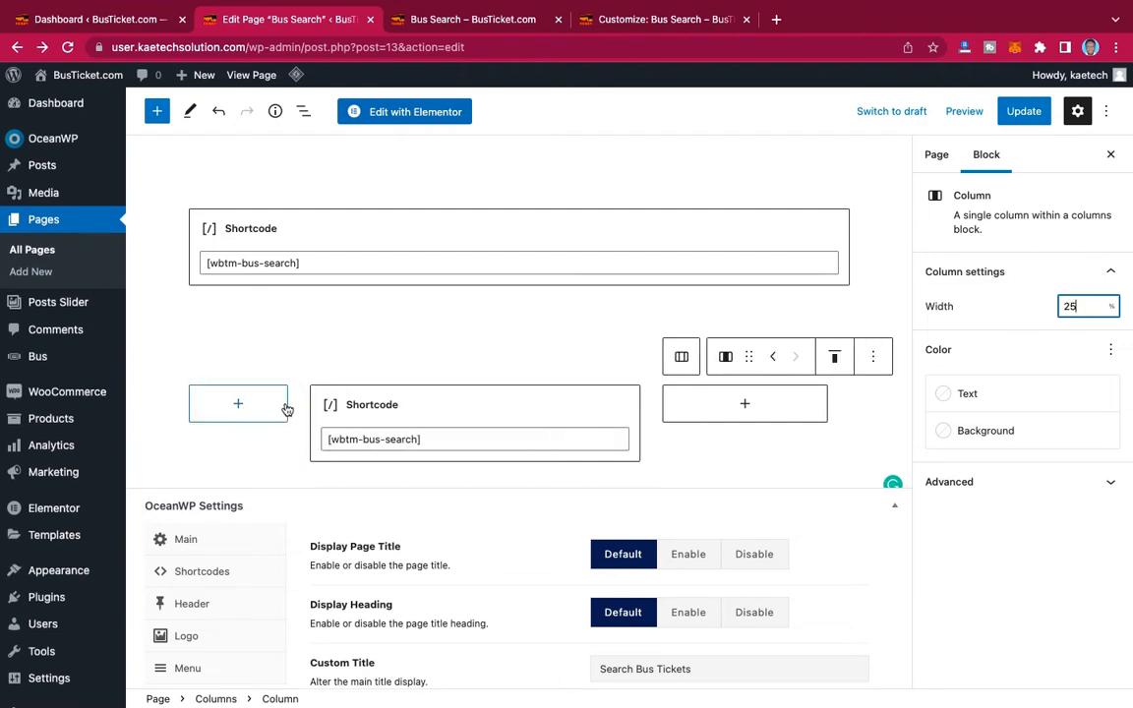
mouse_move(305, 403)
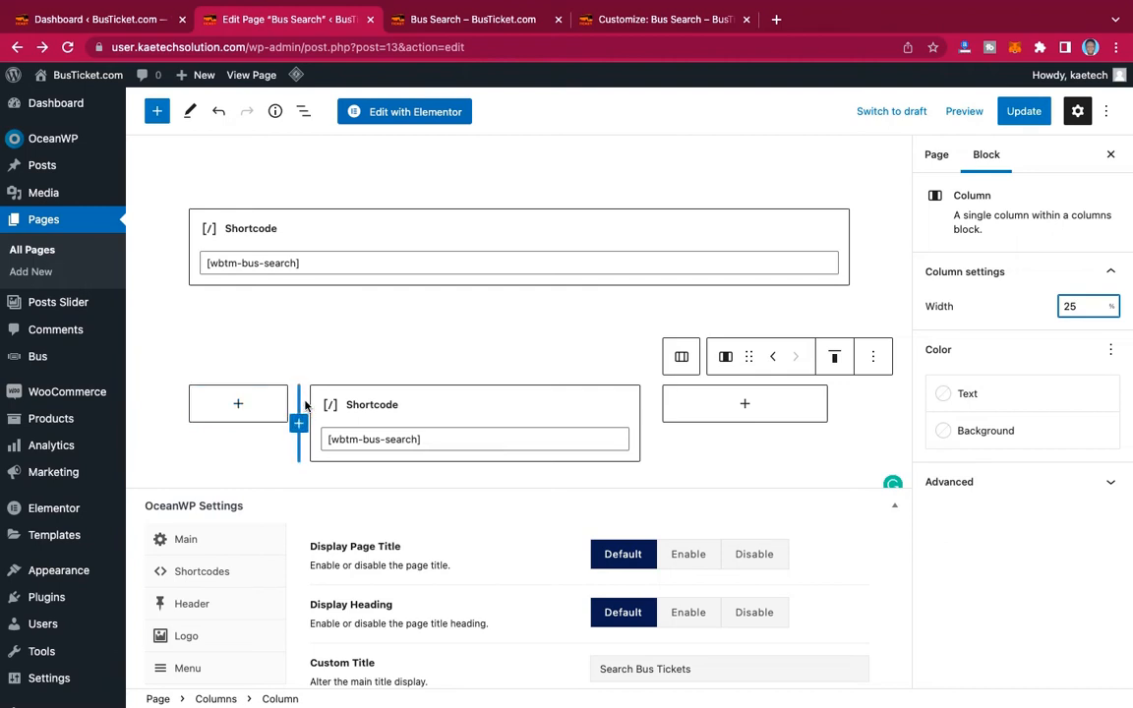
left_click(313, 406)
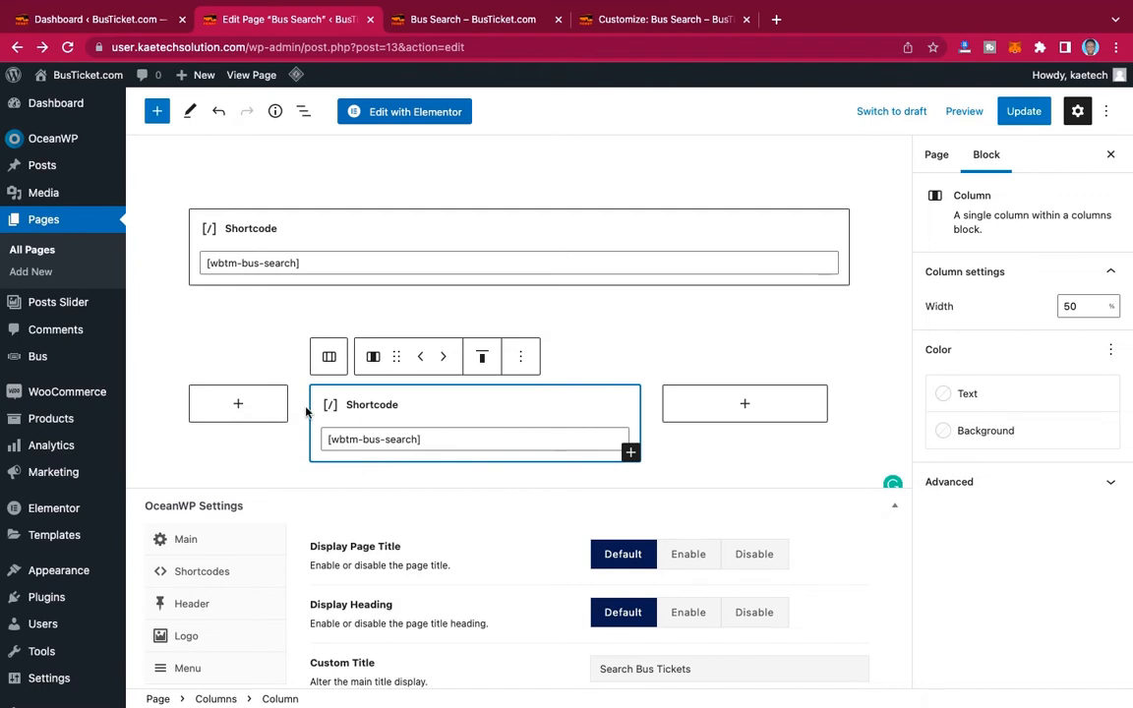
double_click(1076, 307)
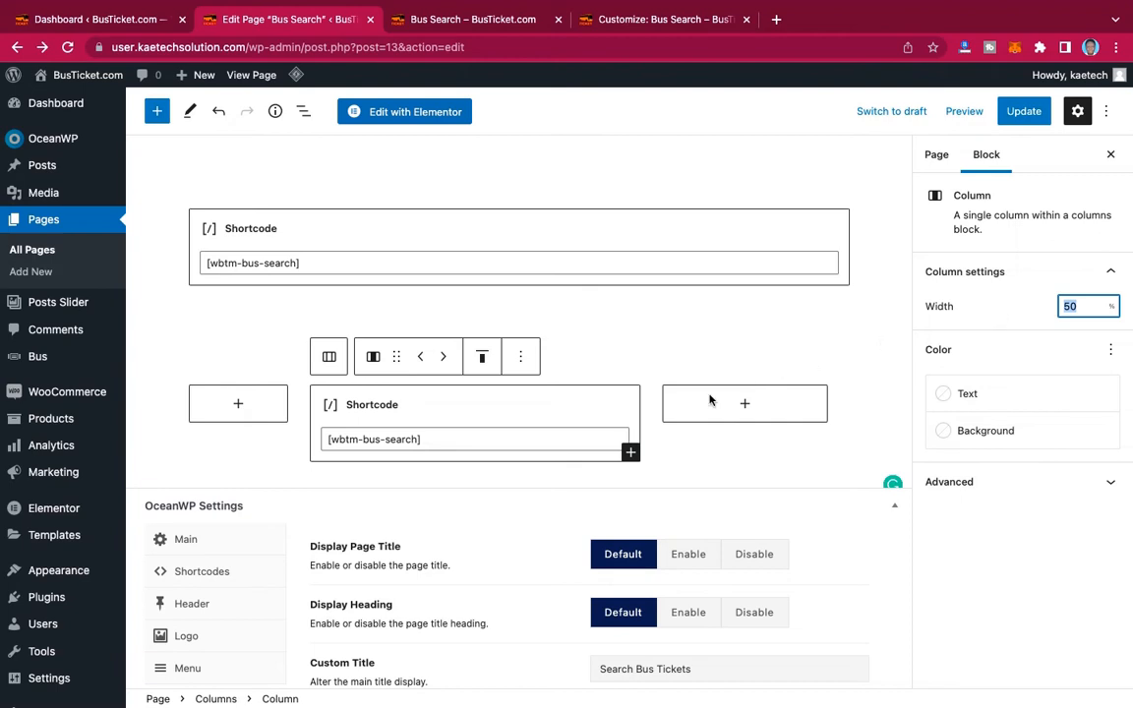
type("60")
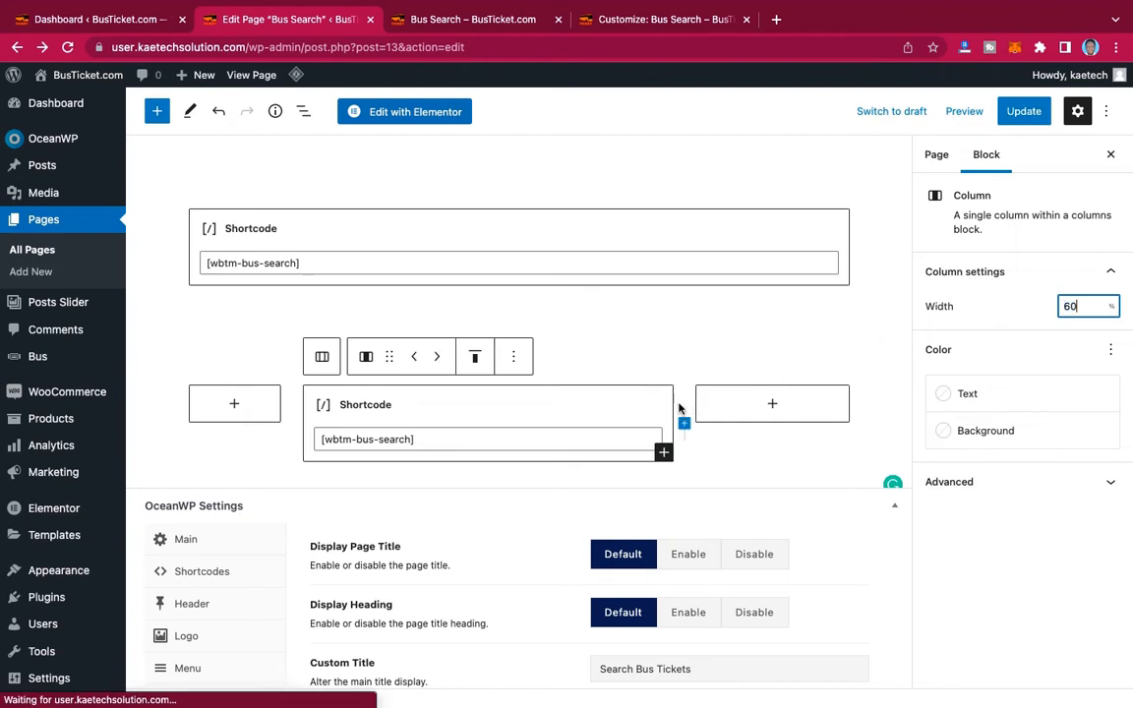
left_click(691, 405)
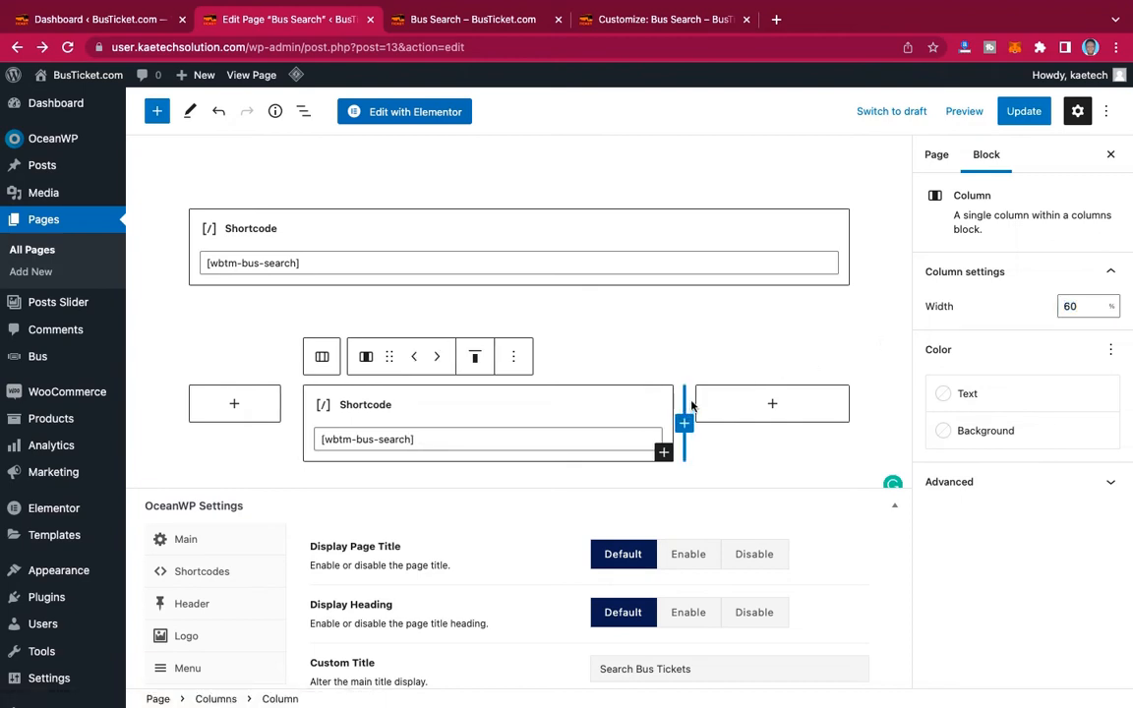
left_click(691, 405)
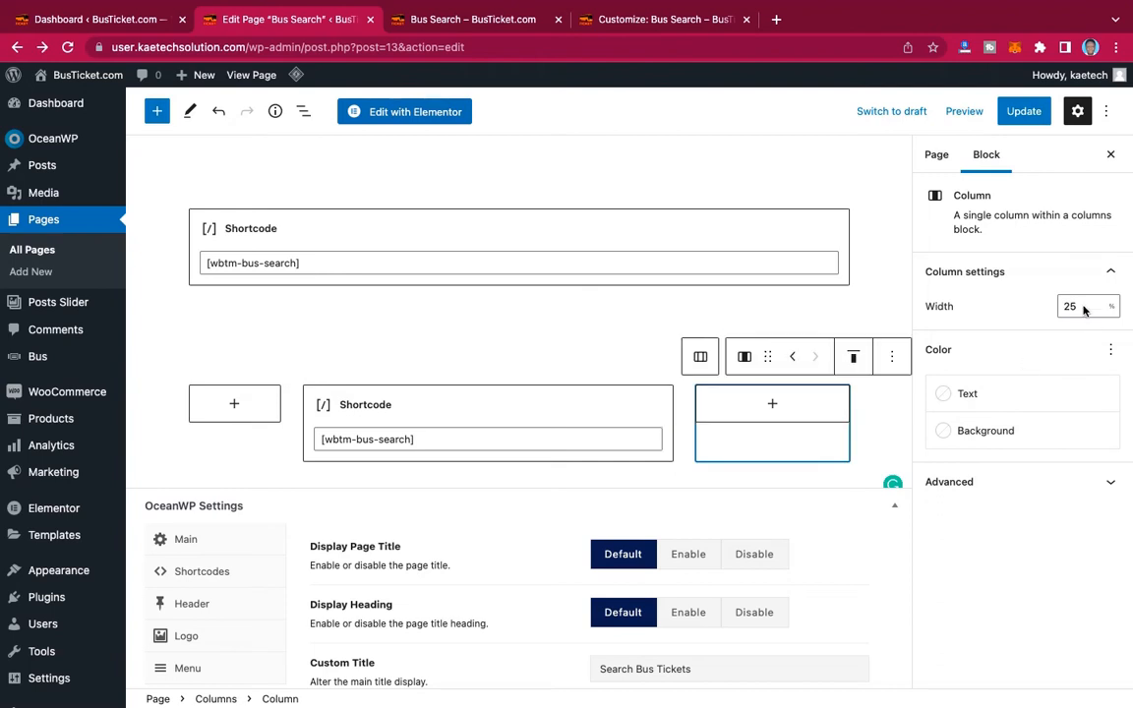
left_click_drag(1081, 304, 1026, 305)
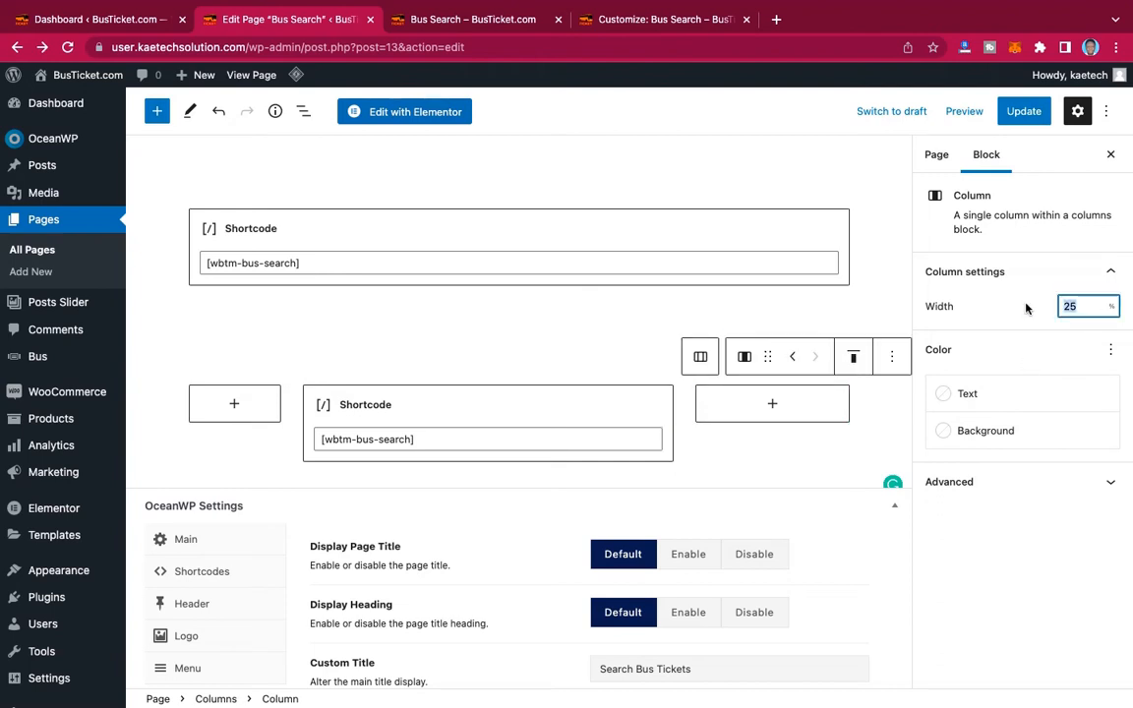
type("15")
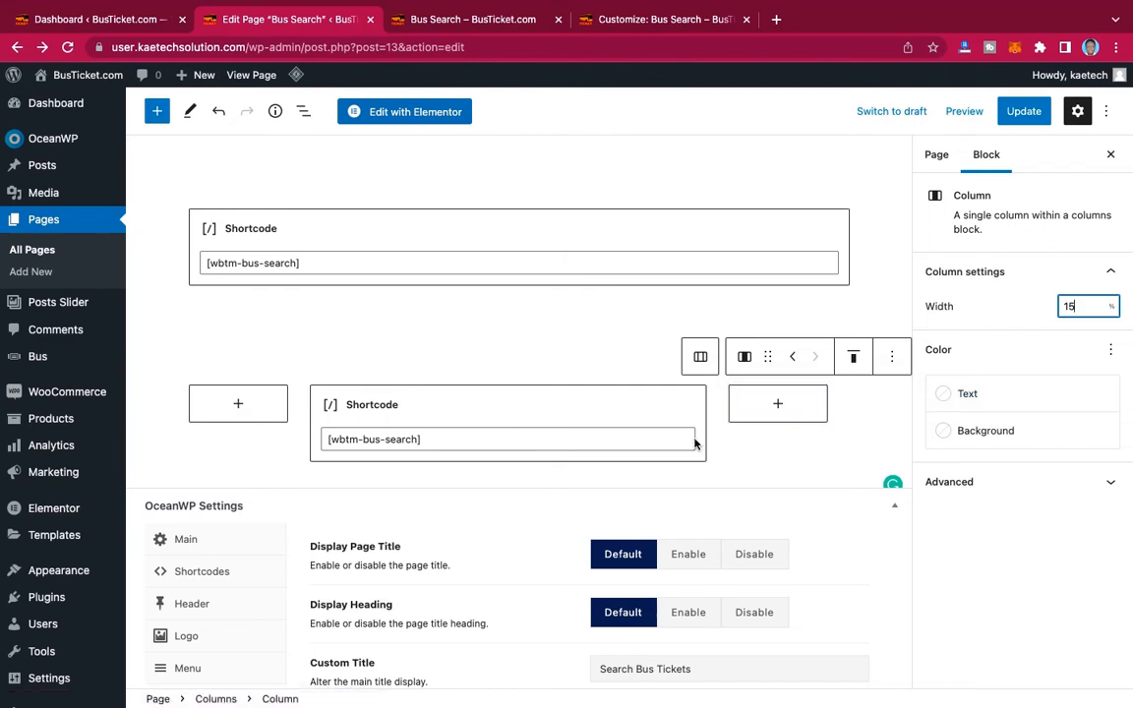
left_click(430, 443)
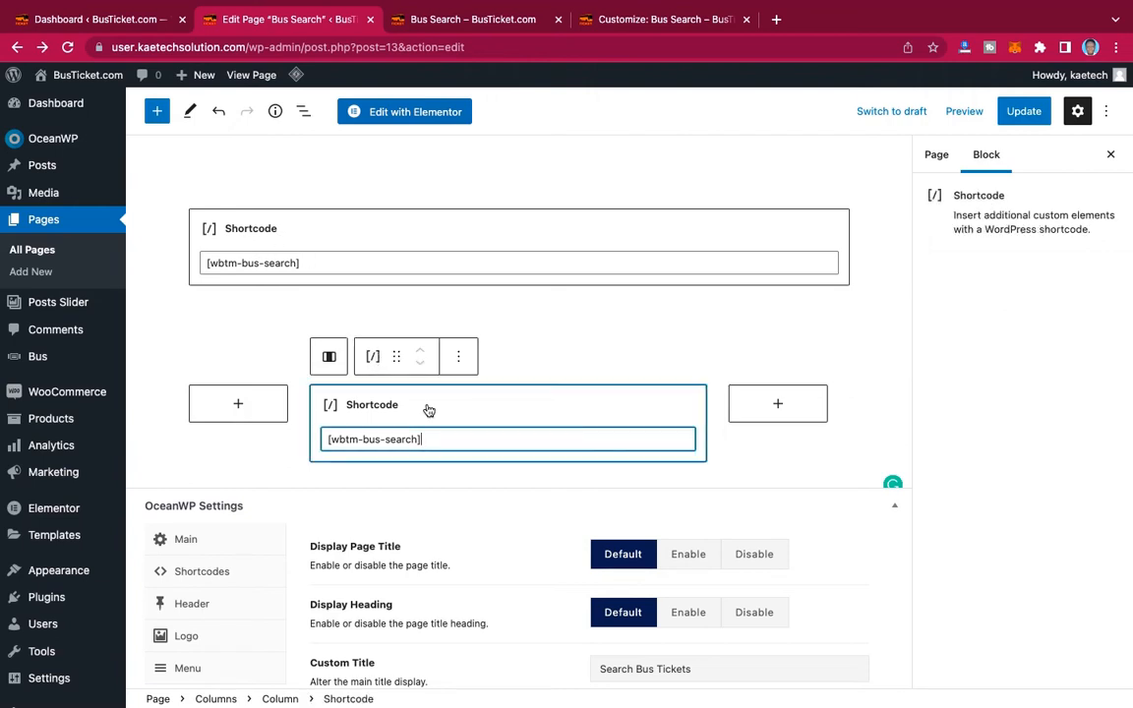
left_click_drag(429, 442, 327, 440)
left_click(425, 438)
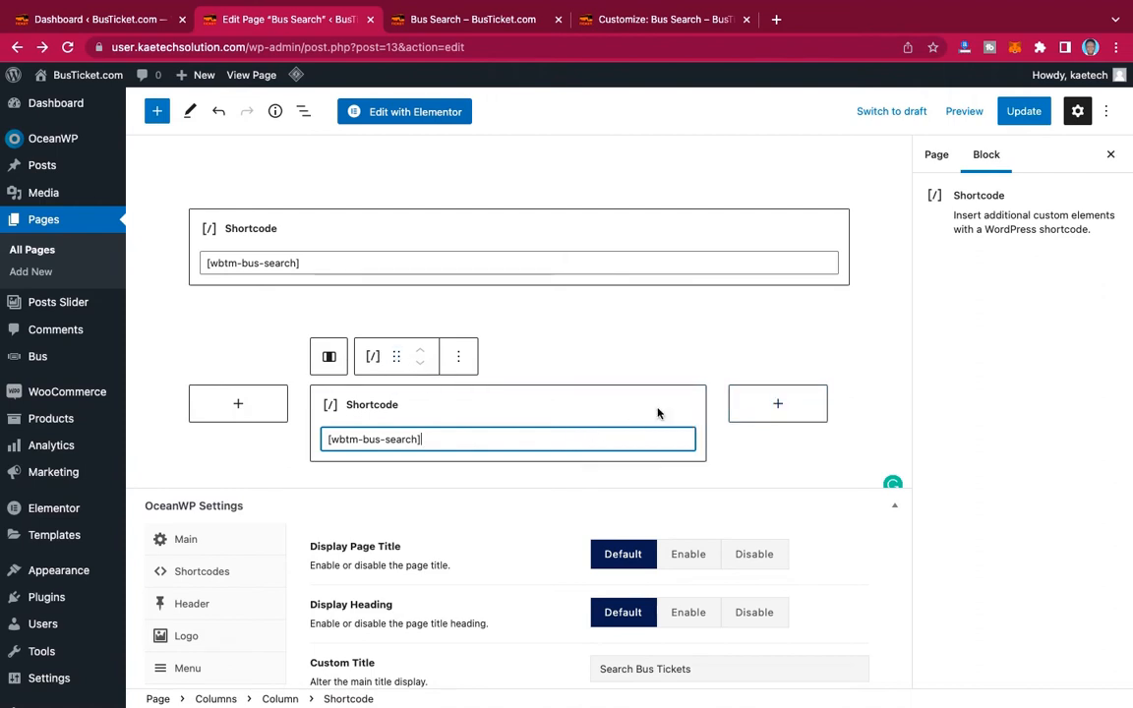
left_click(779, 405)
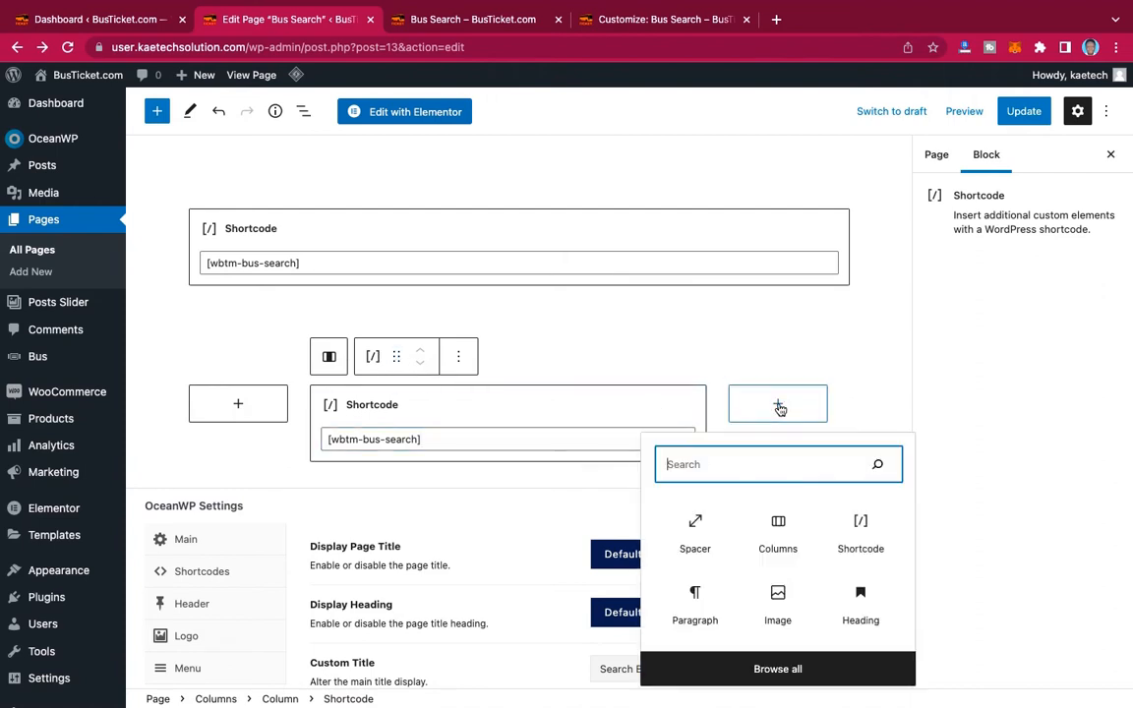
Remove the Shortcode block from the middle column.
left_click(658, 410)
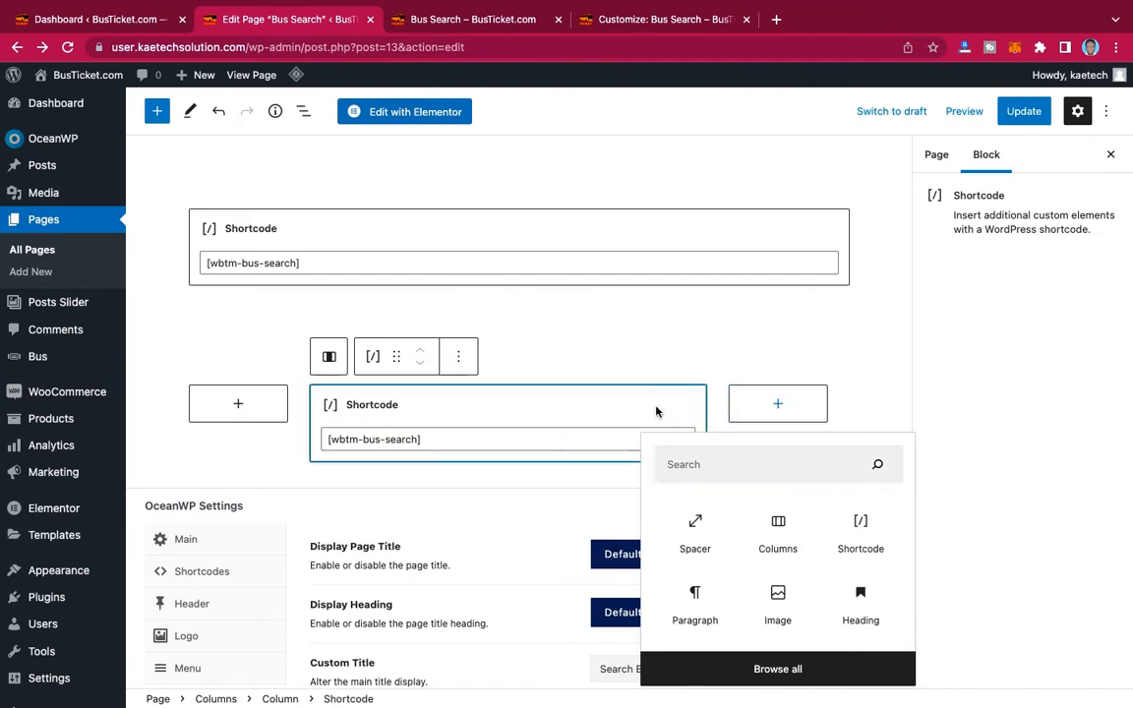
left_click(457, 357)
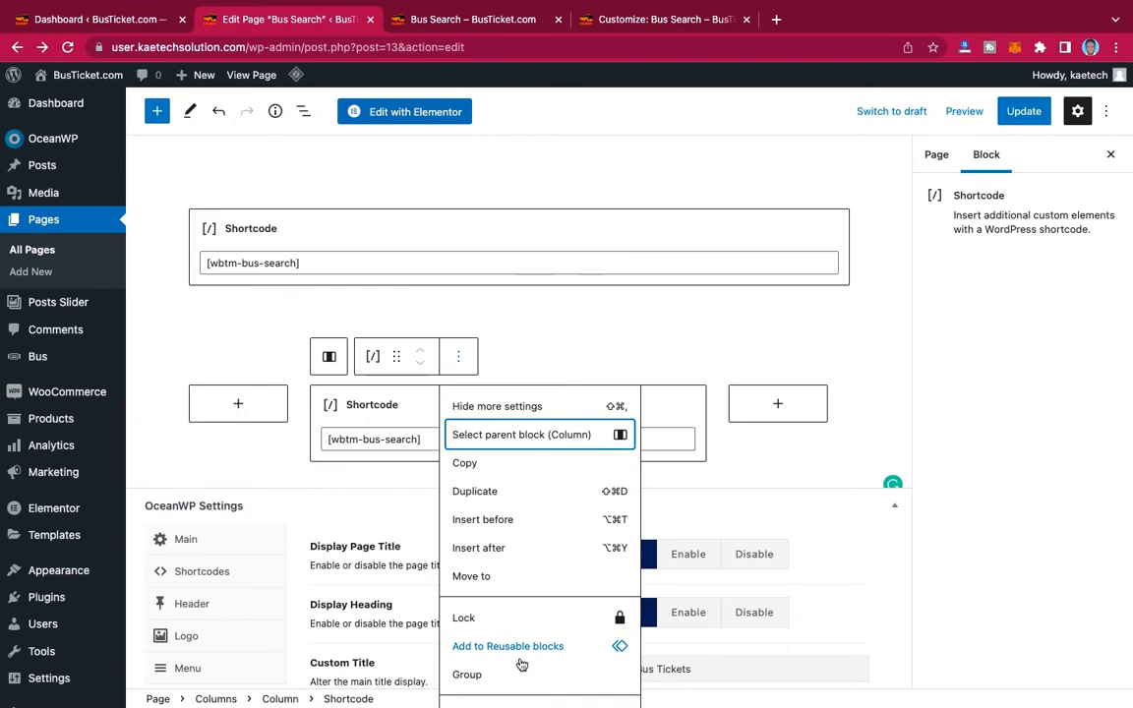
scroll(590, 629, "down", 2)
scroll(662, 620, "down", 5)
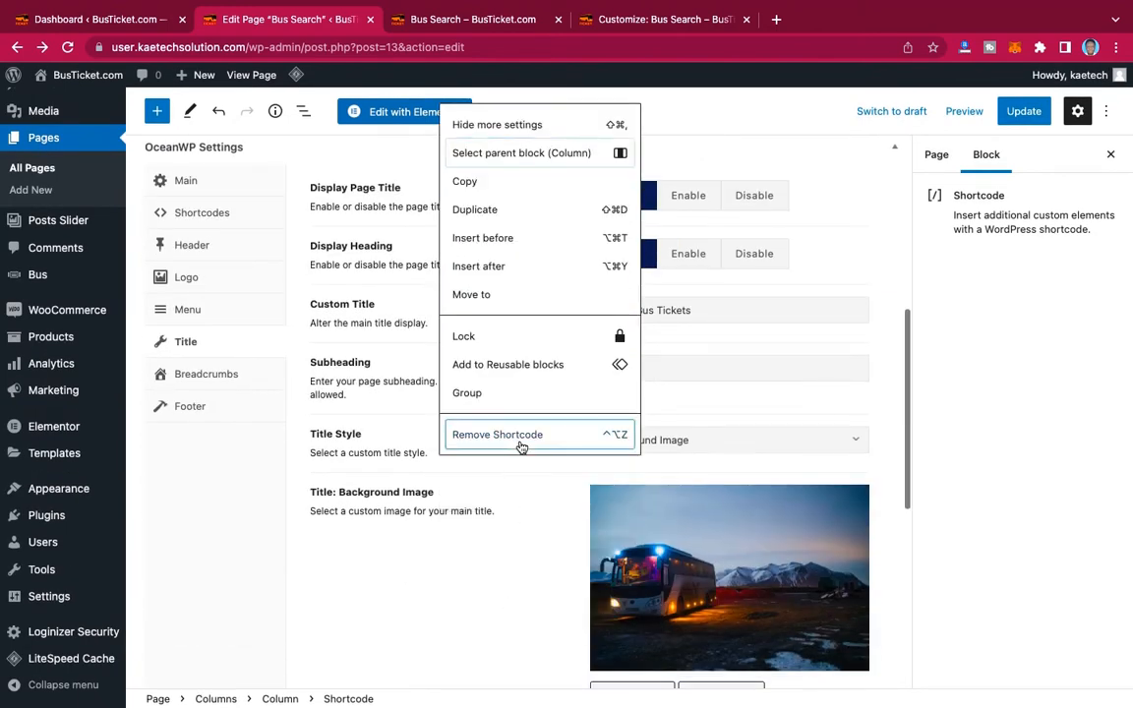
left_click(520, 444)
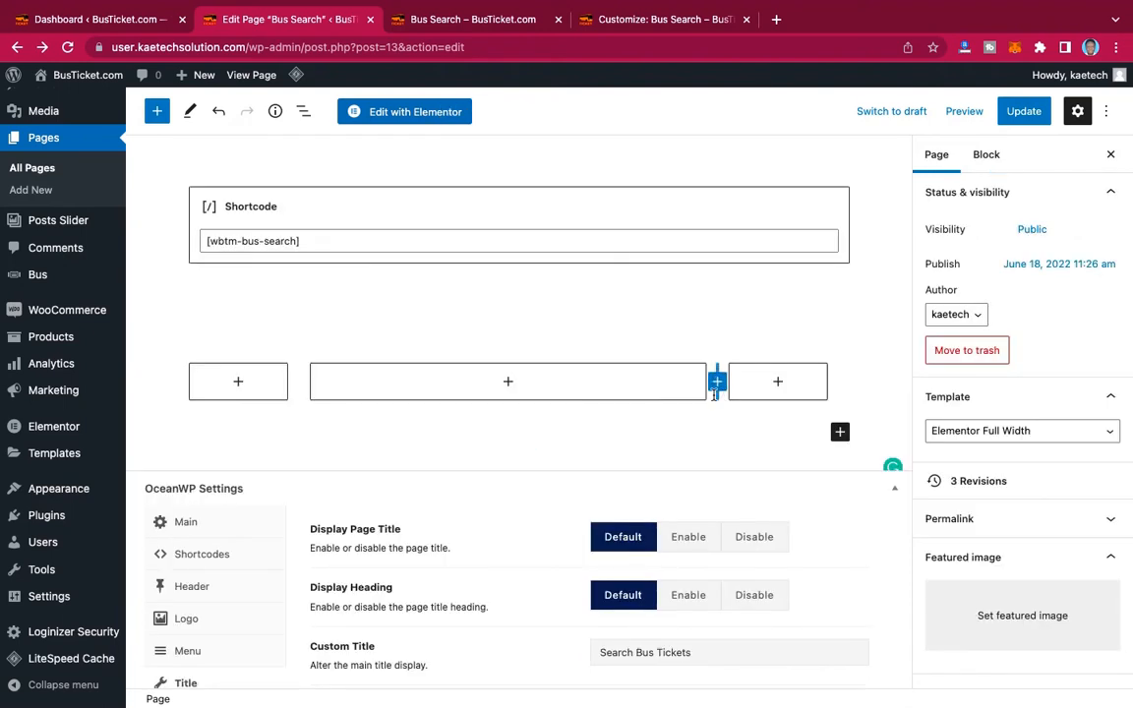
Add a Shortcode block to the middle column and copy the [wbtm-bus-search] code from the original Shortcode block into it.
left_click(506, 384)
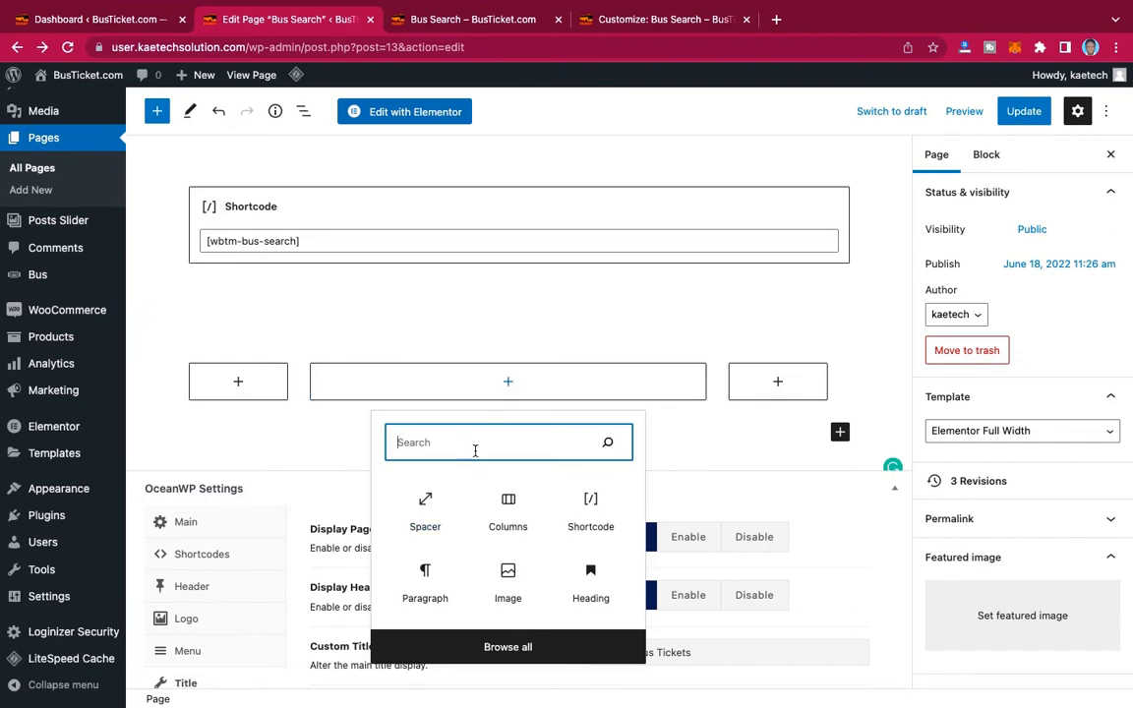
type("short")
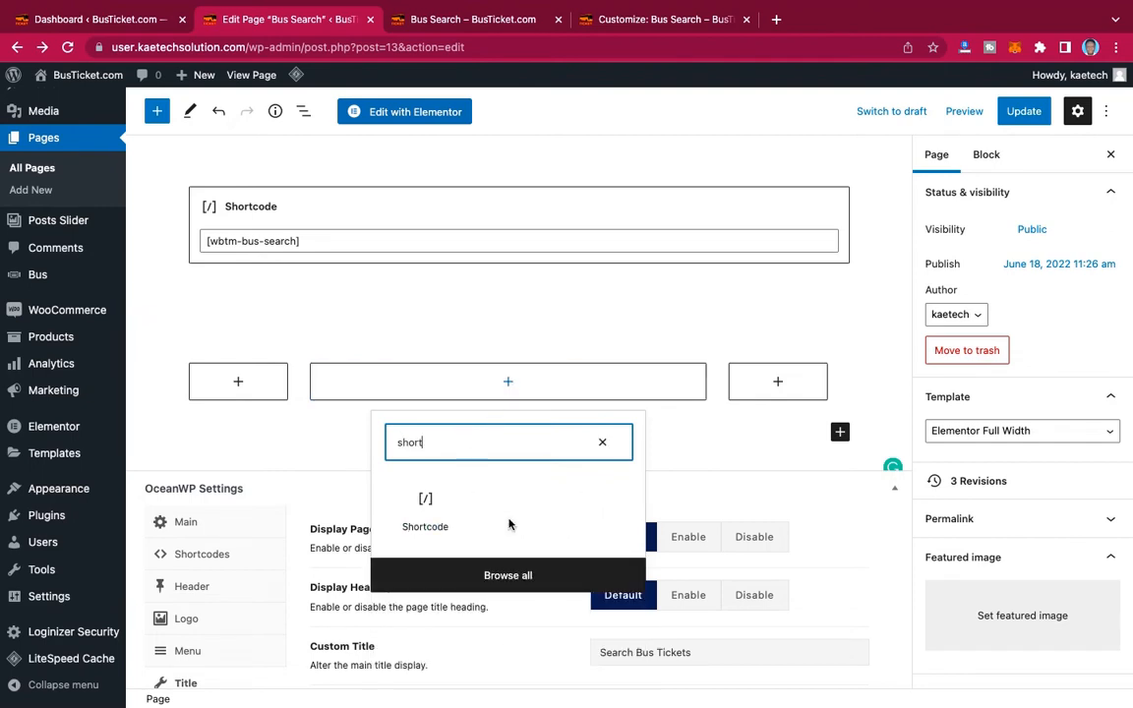
left_click(426, 510)
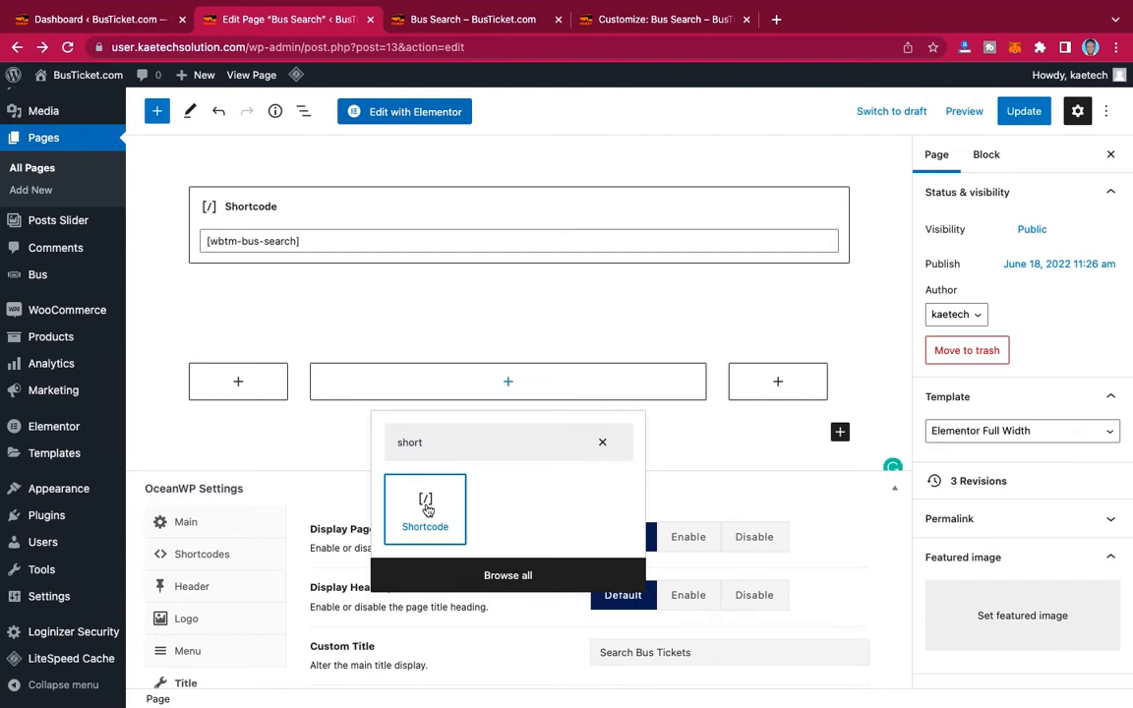
left_click(426, 511)
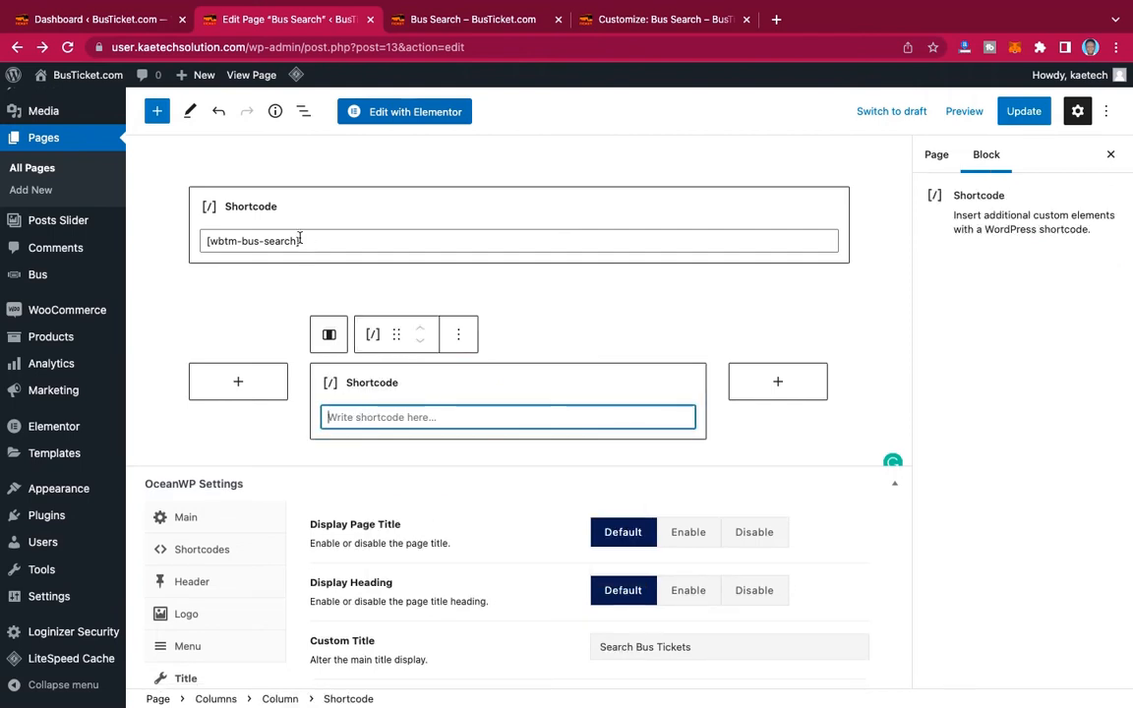
left_click_drag(304, 241, 187, 240)
key("super+c")
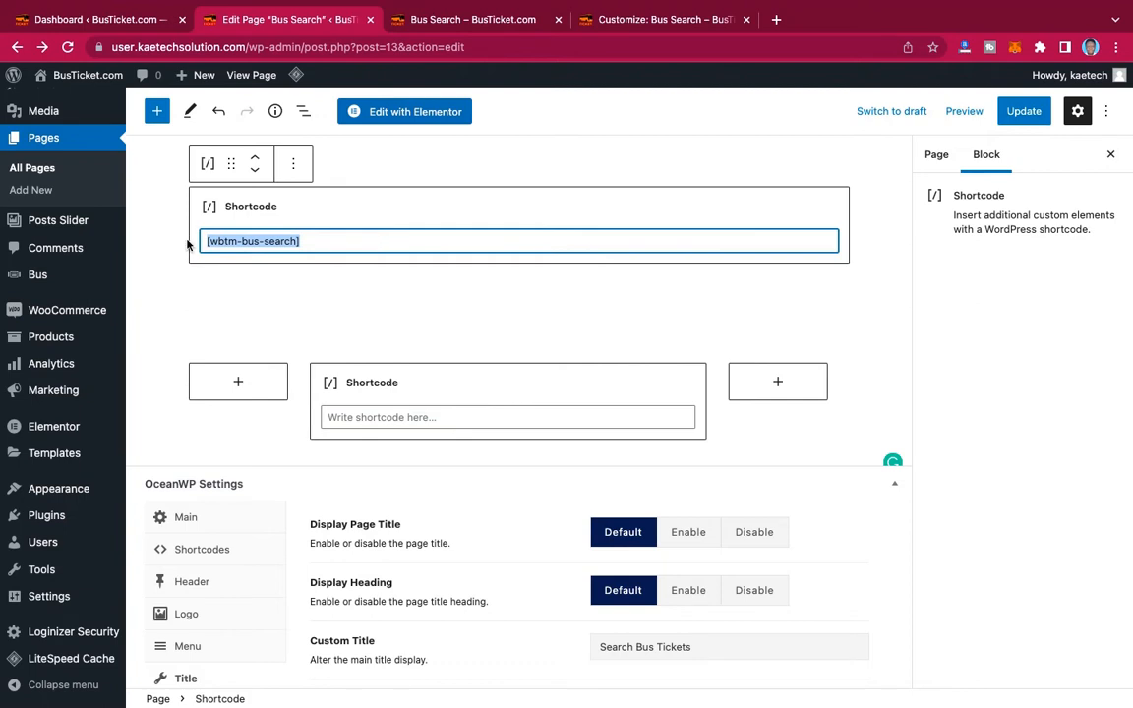
left_click(409, 416)
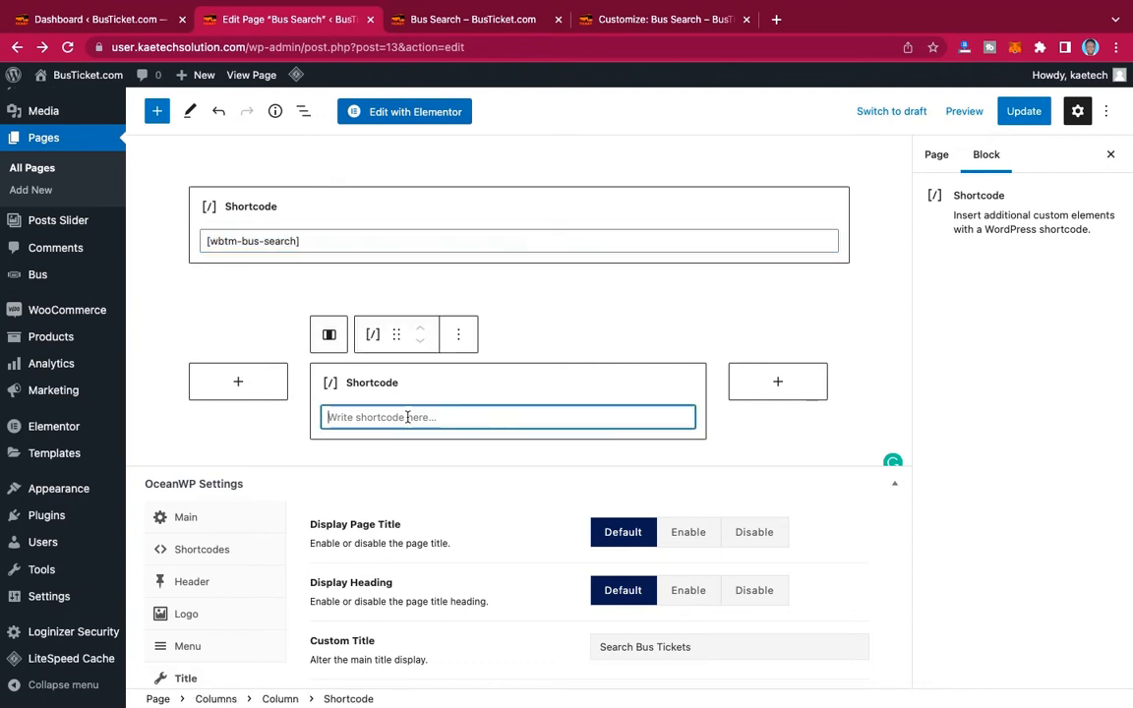
key("super+v")
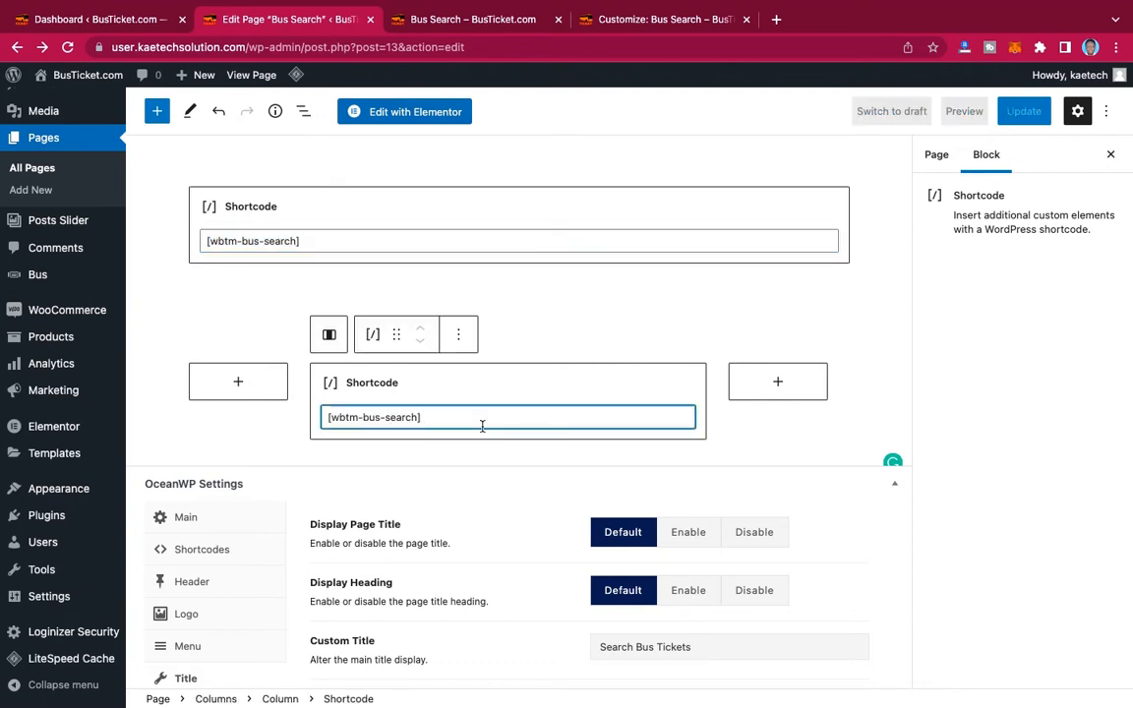
Remove the original full-width Shortcode block above the columns.
left_click(570, 208)
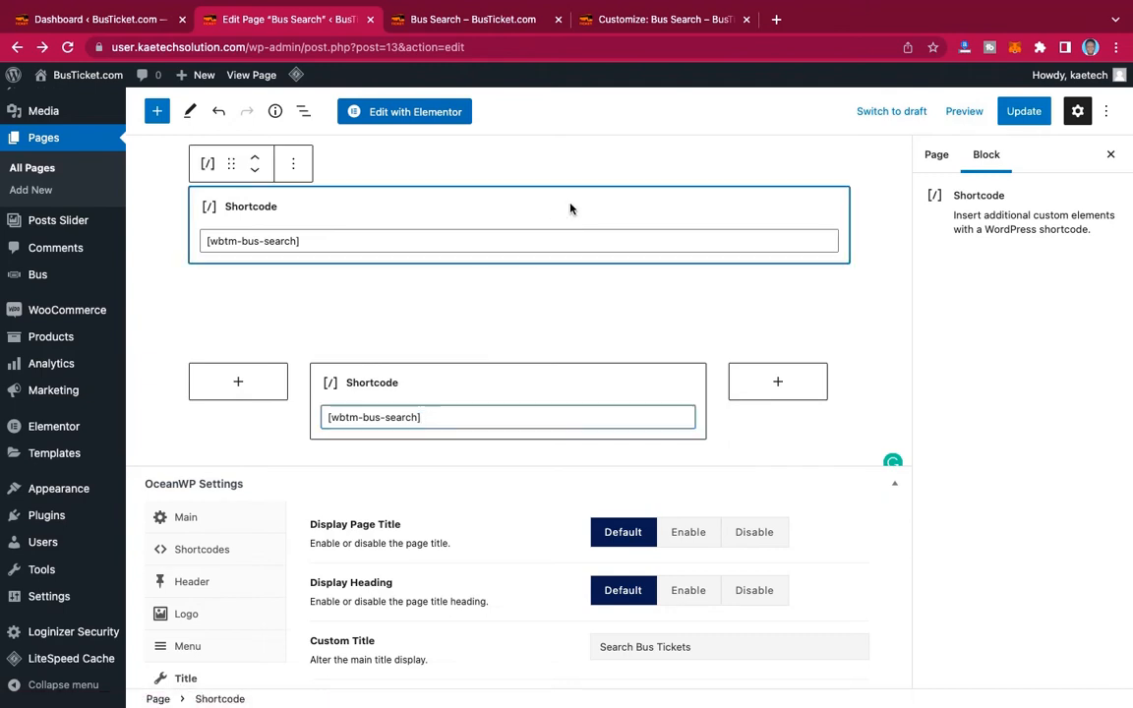
left_click(294, 163)
left_click(342, 499)
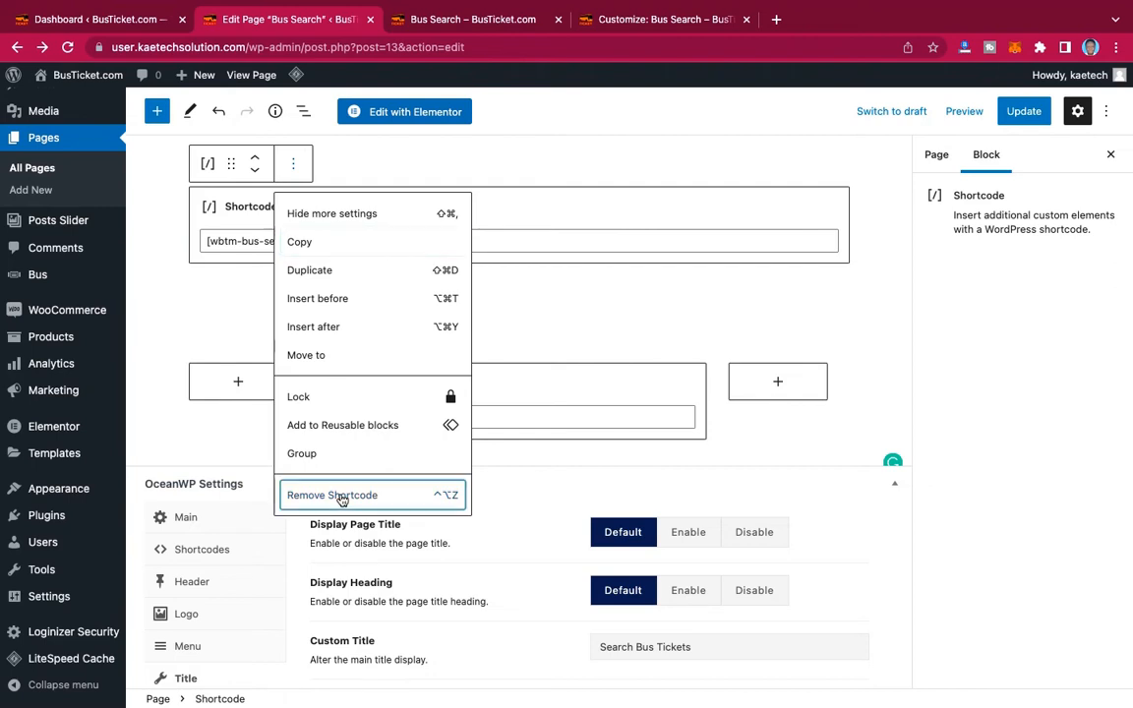
left_click(342, 495)
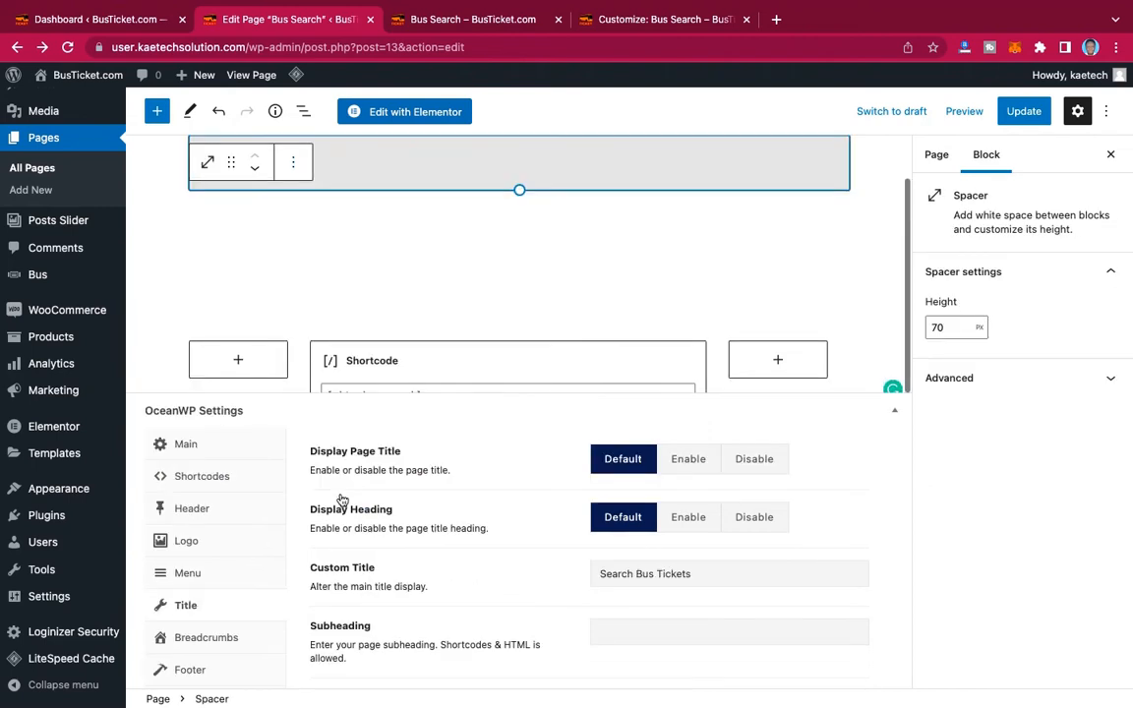
Move the 70 px Spacer block below the columns and update the Bus Search page.
scroll(420, 294, "up", 1)
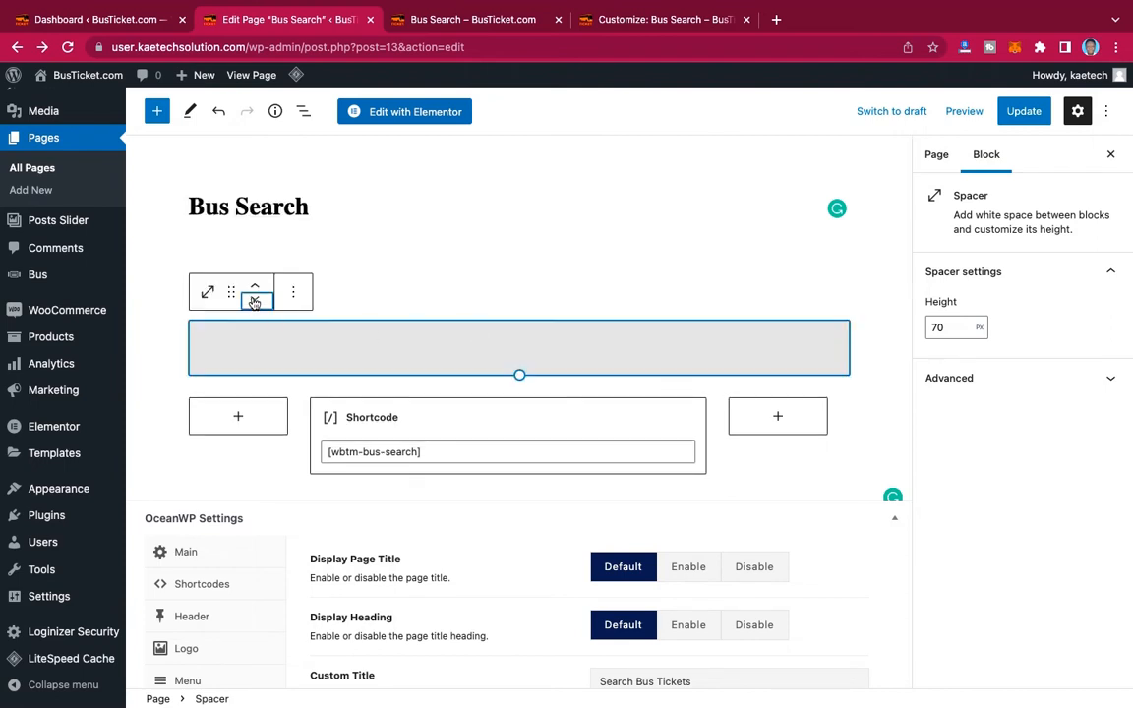
left_click(255, 301)
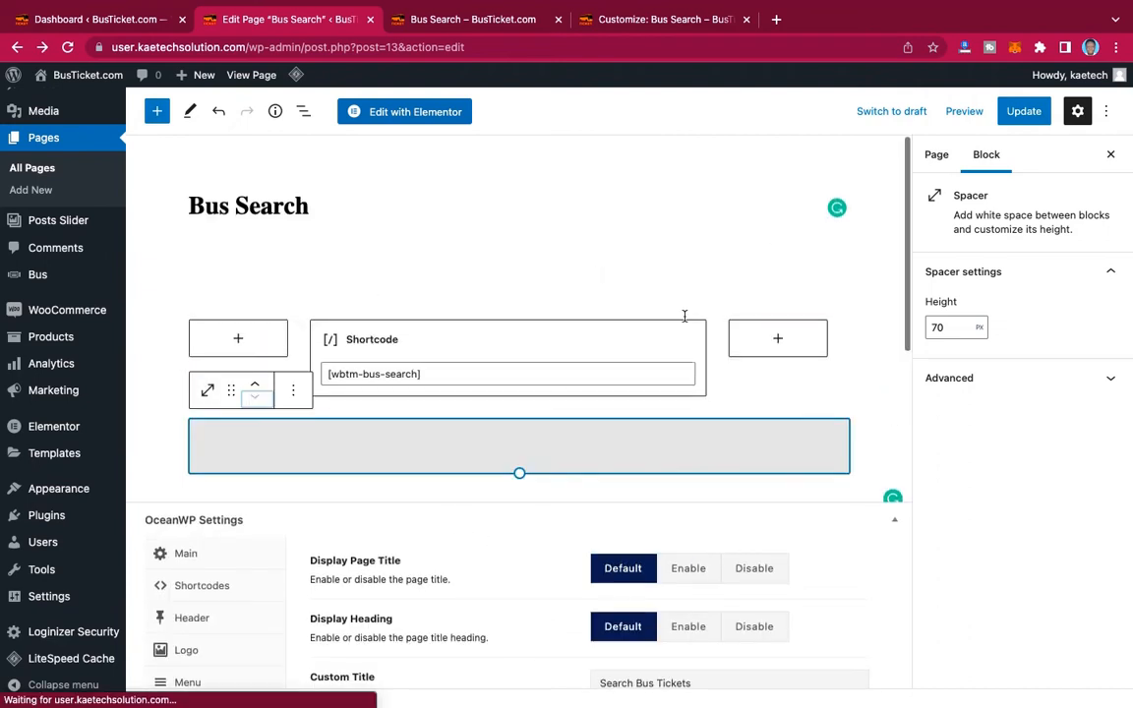
left_click(1023, 112)
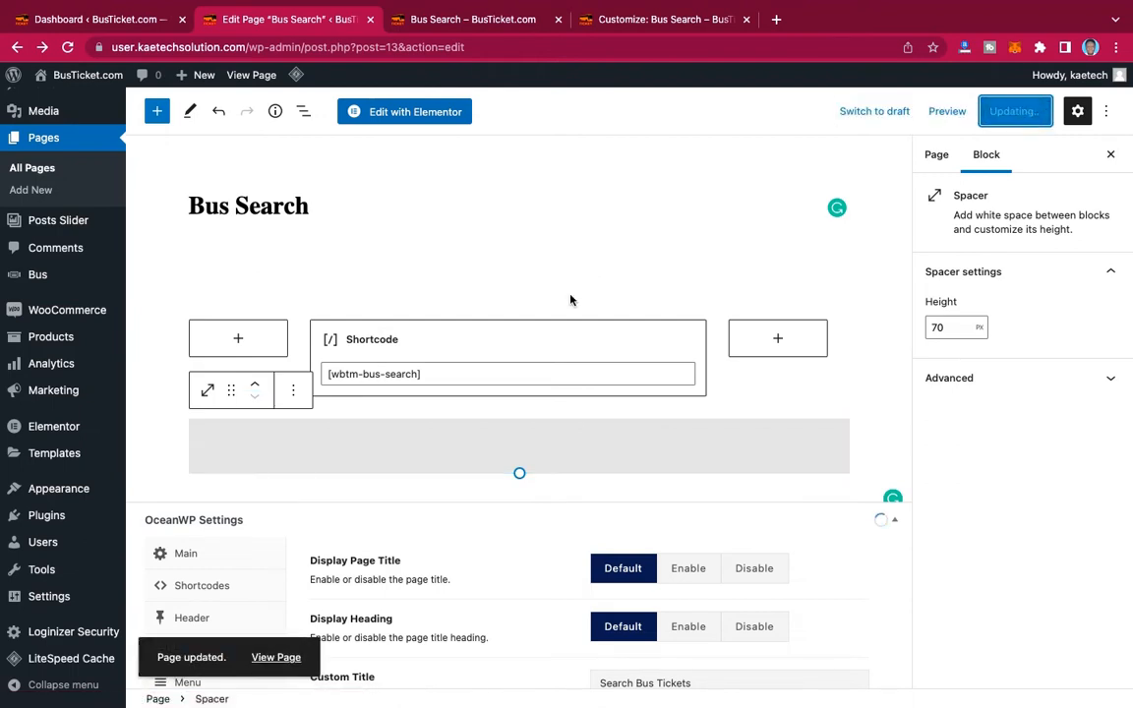
Reload the live Bus Search page to check the search form's new column layout.
left_click(685, 23)
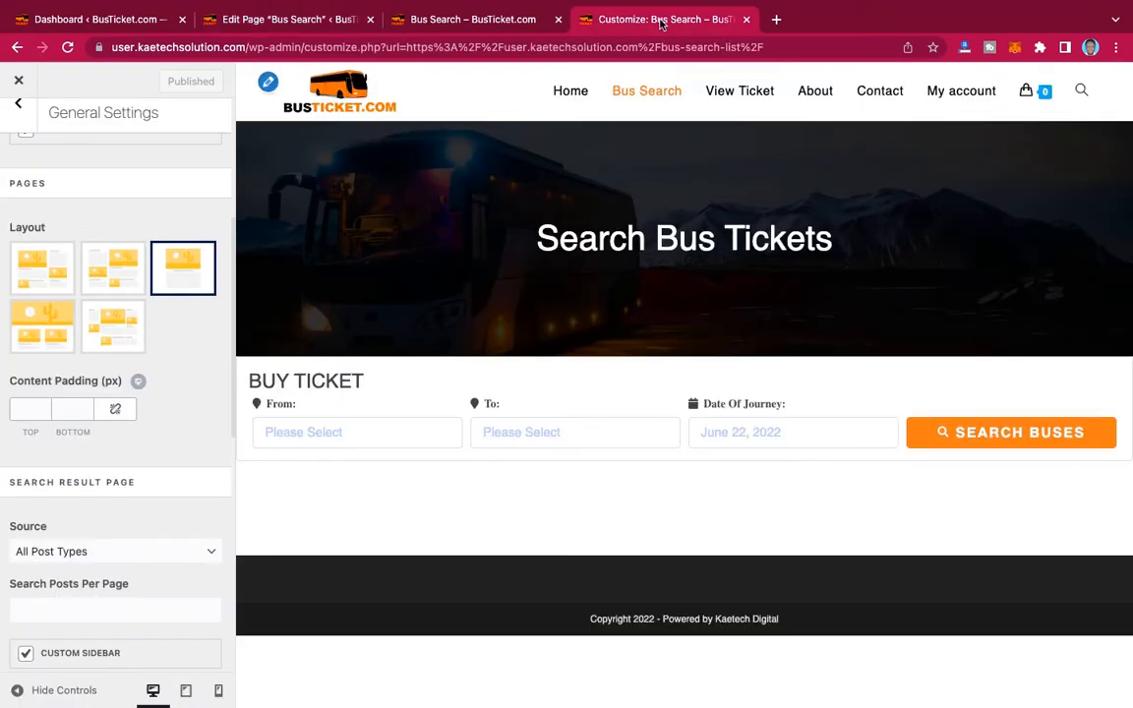
left_click(473, 24)
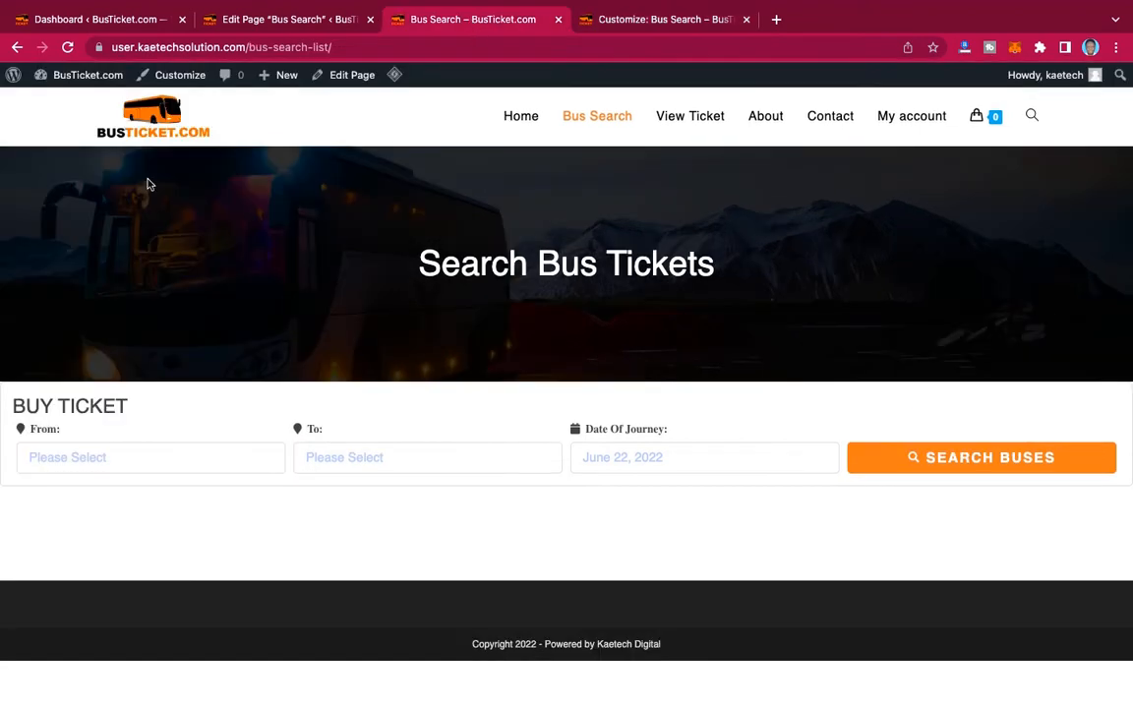
left_click(67, 47)
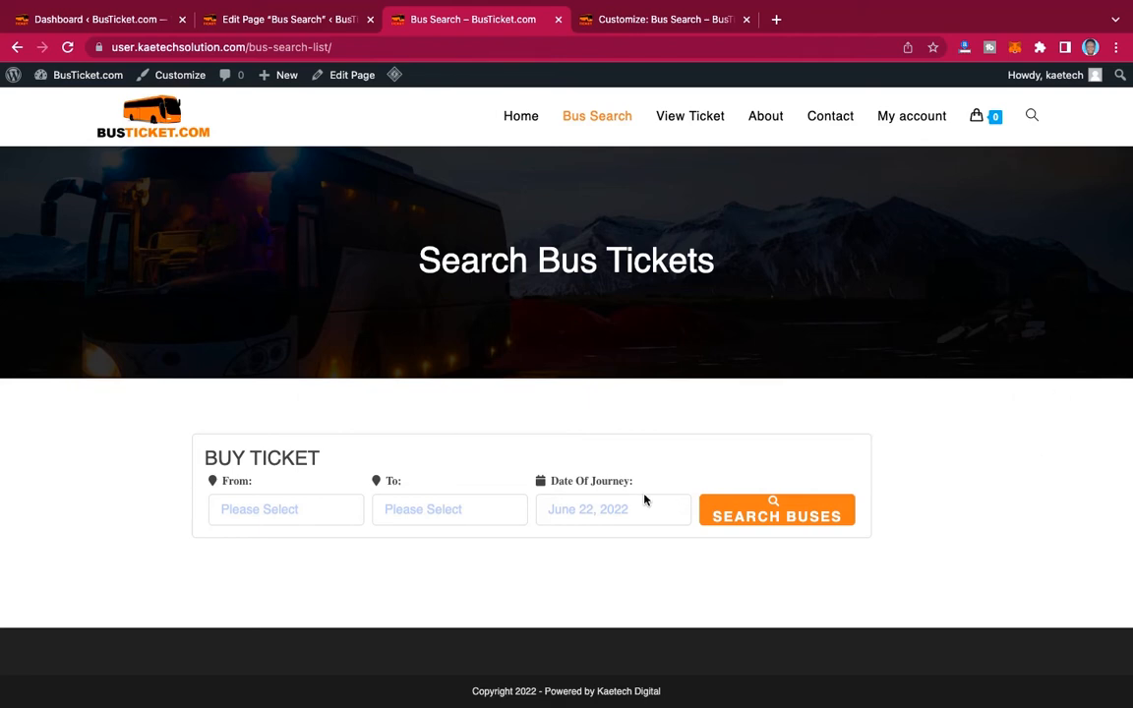
Set the width of the middle column containing the search shortcode to 80% on the Bus Search page.
left_click(236, 20)
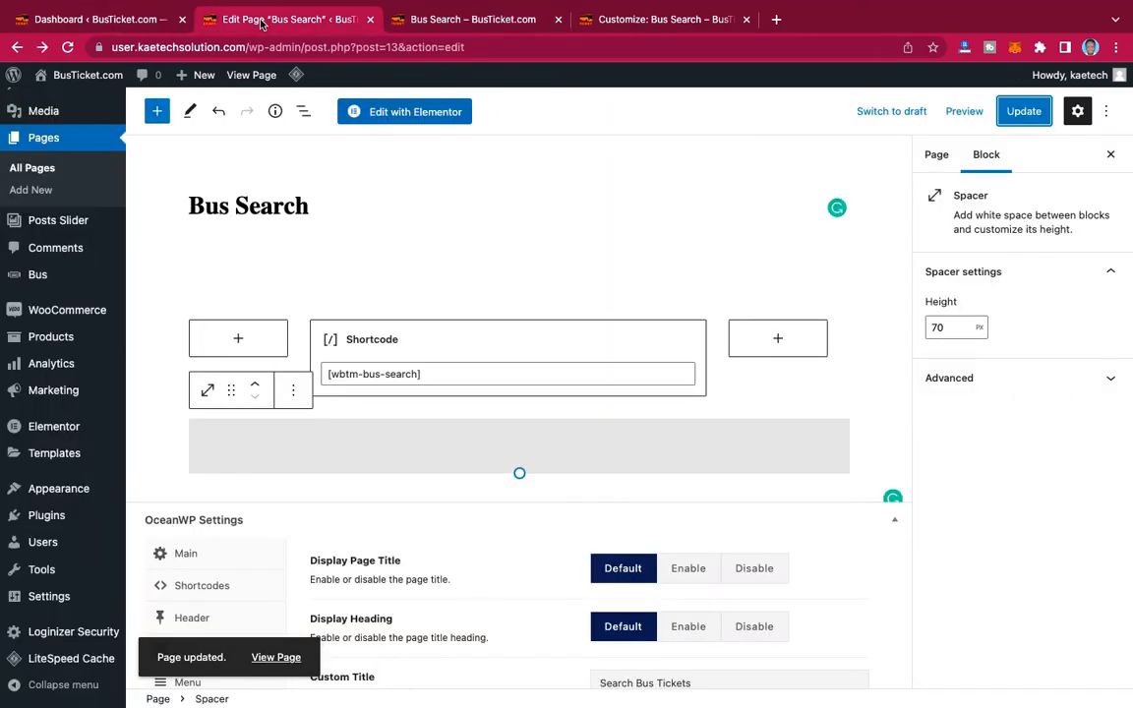
left_click(285, 352)
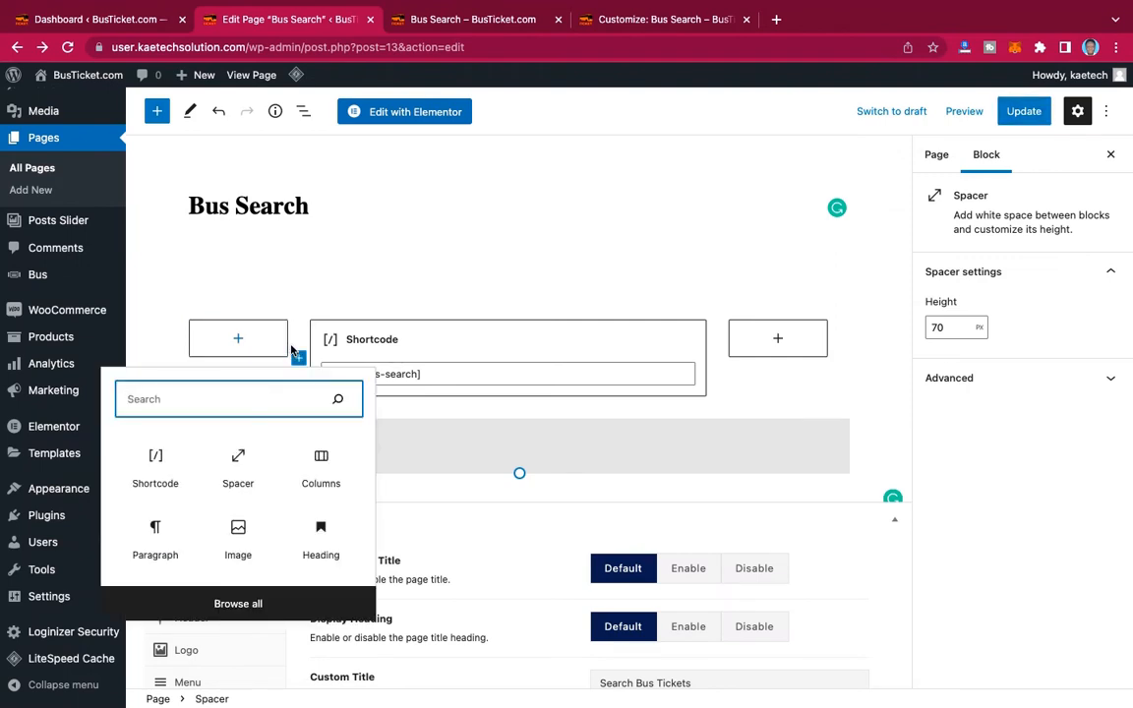
left_click(291, 349)
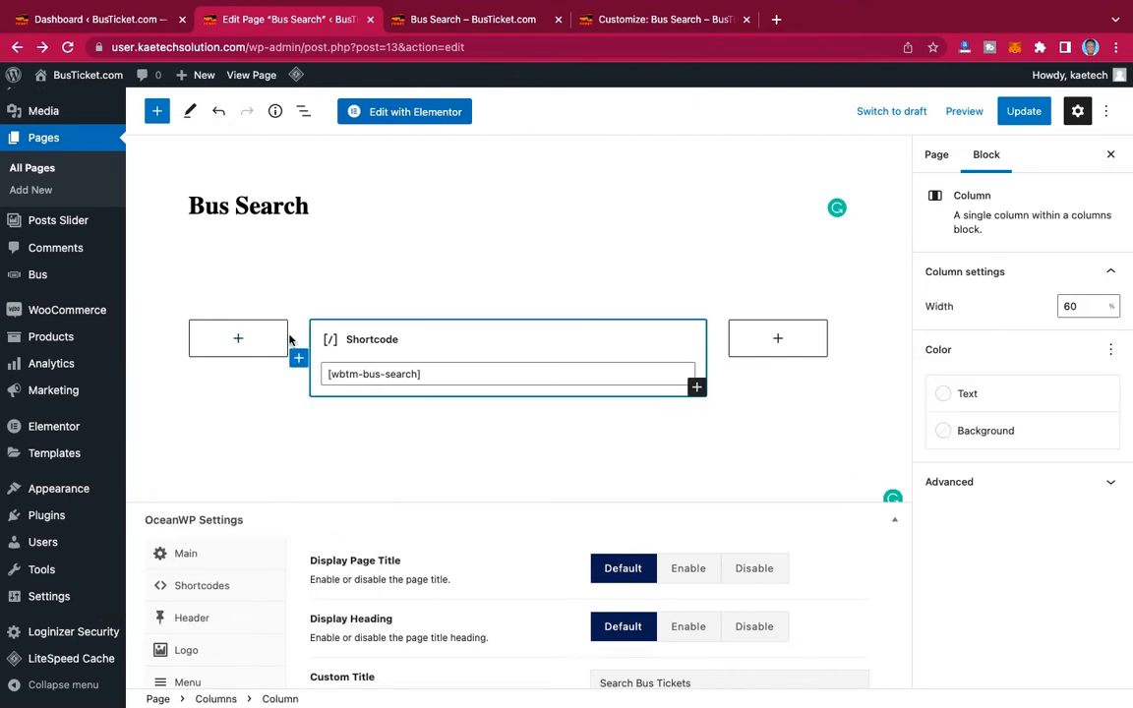
left_click(292, 336)
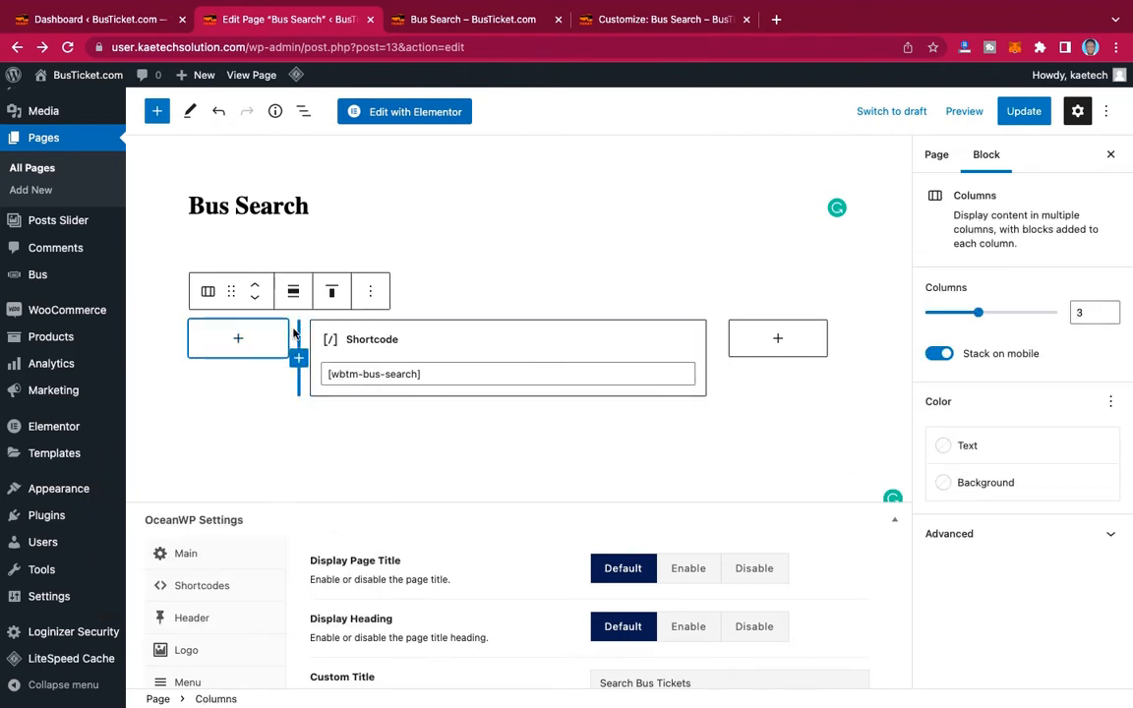
left_click(295, 334)
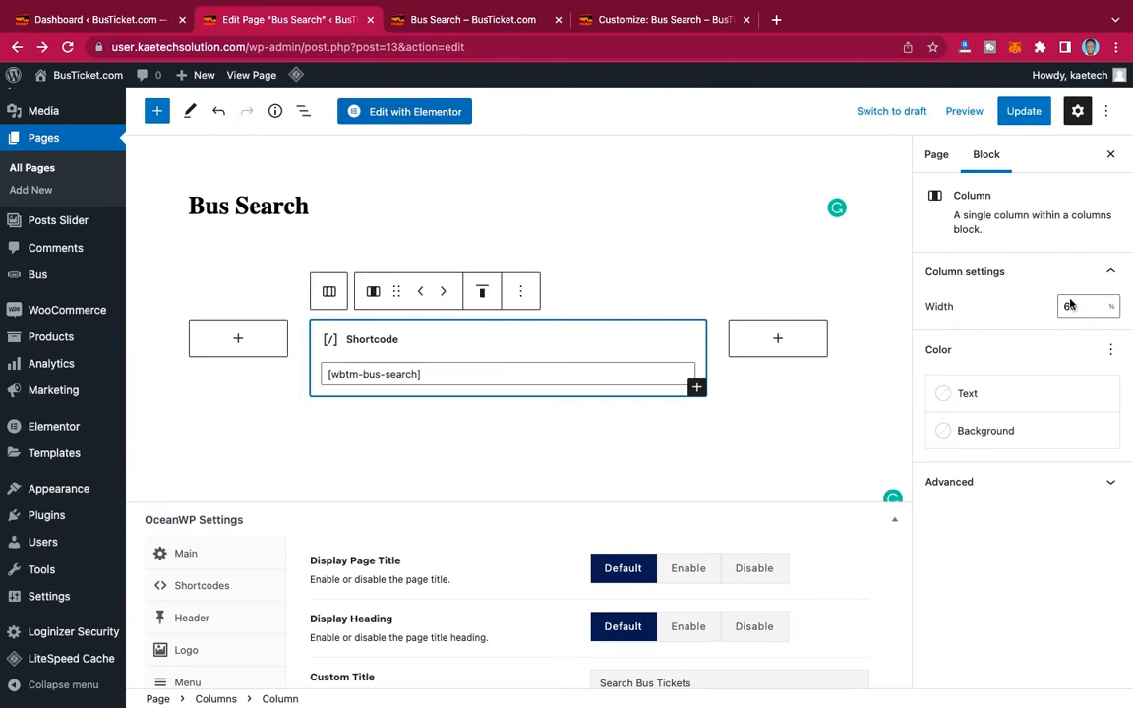
left_click_drag(1084, 306, 1030, 305)
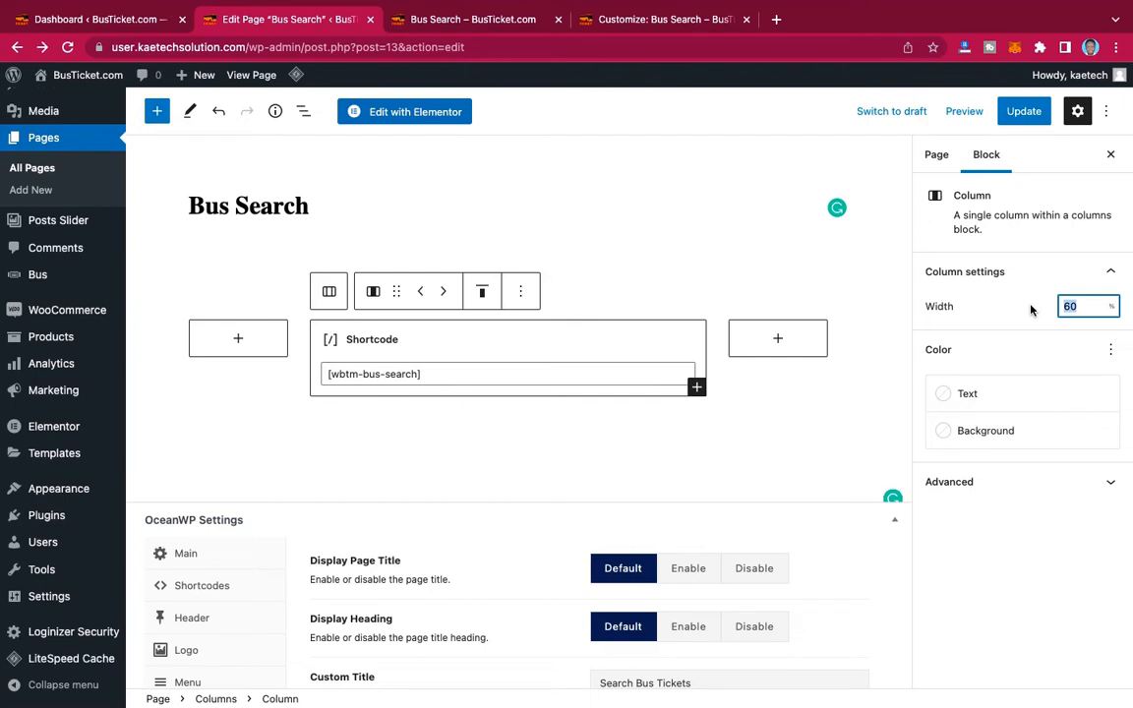
type("80")
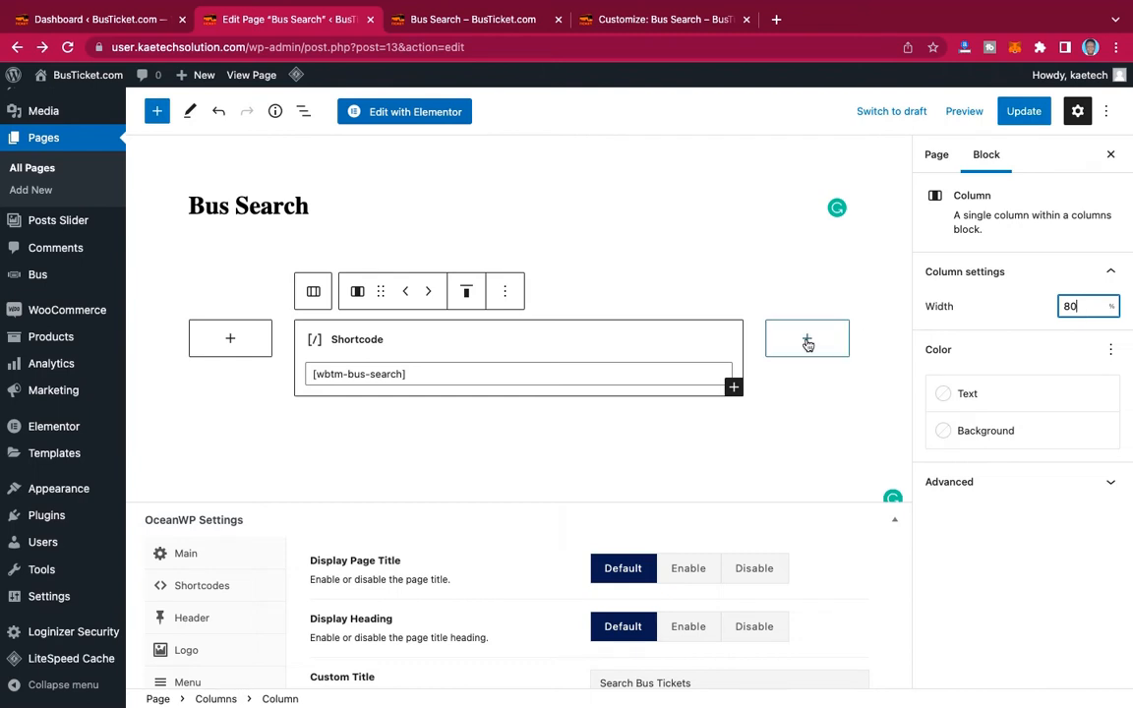
Set the width of the empty column to the right of the shortcode to 10%.
left_click(760, 344)
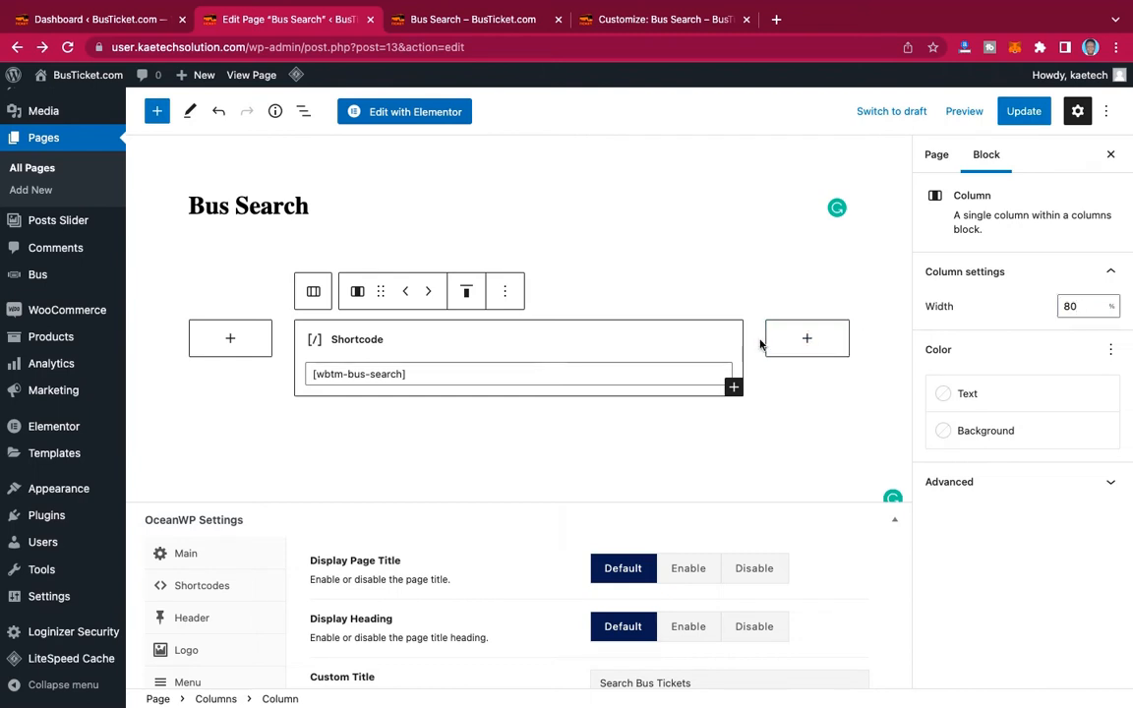
left_click(777, 373)
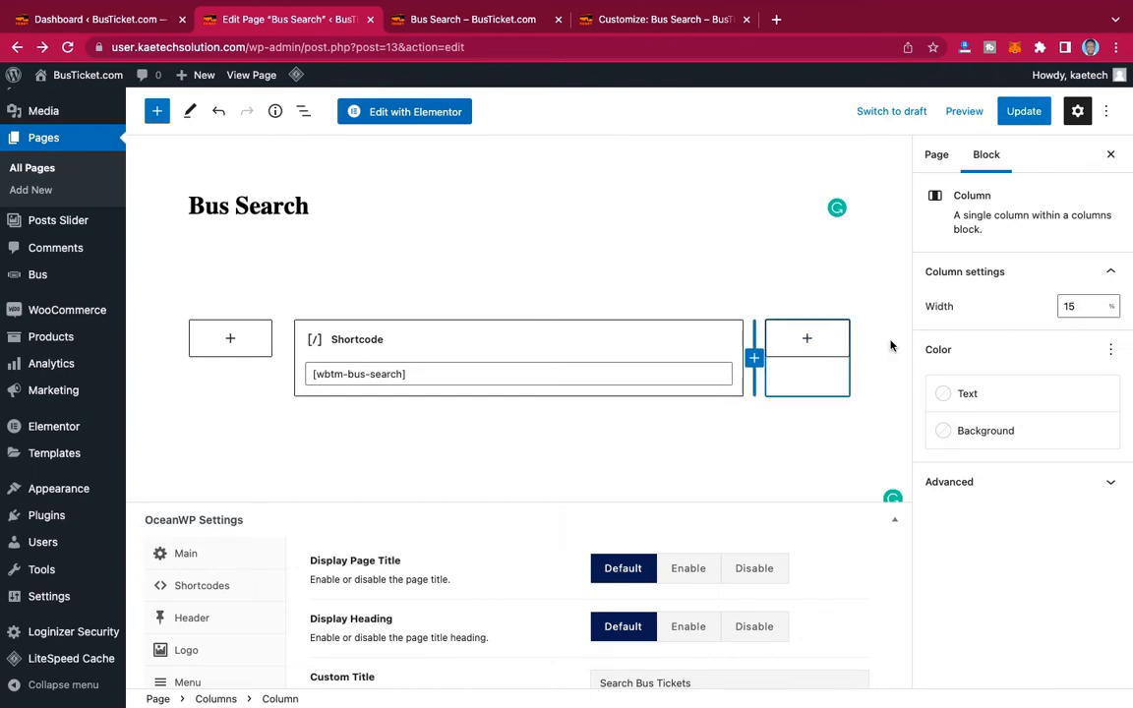
double_click(1082, 311)
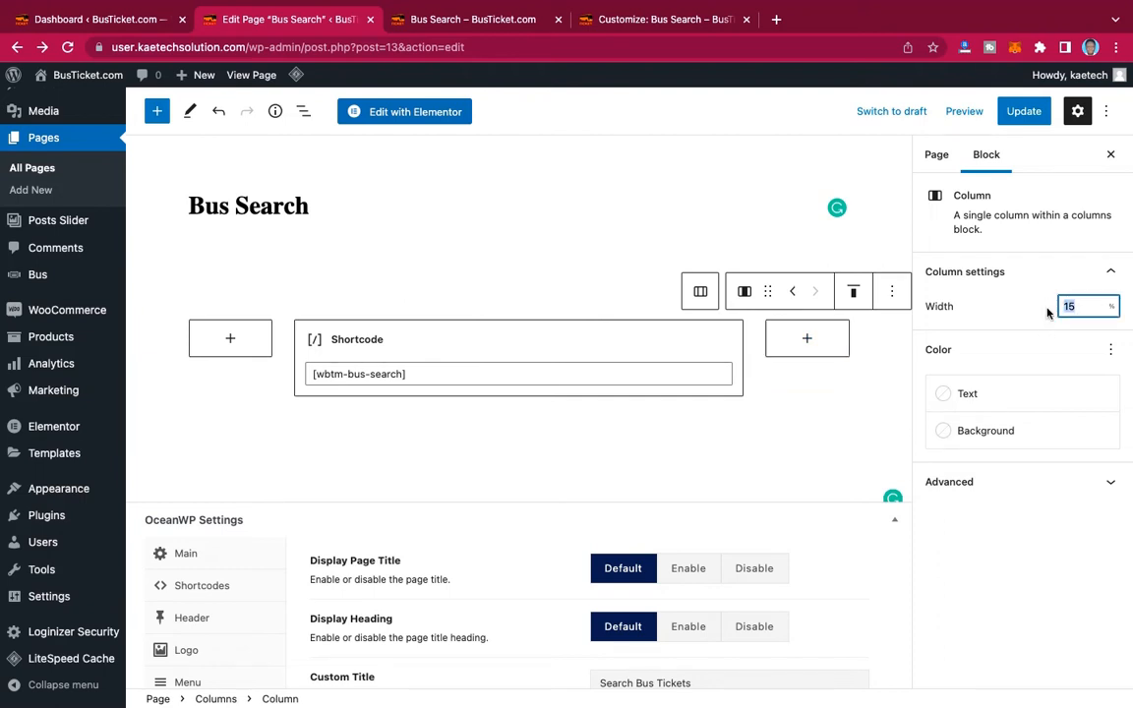
type("10")
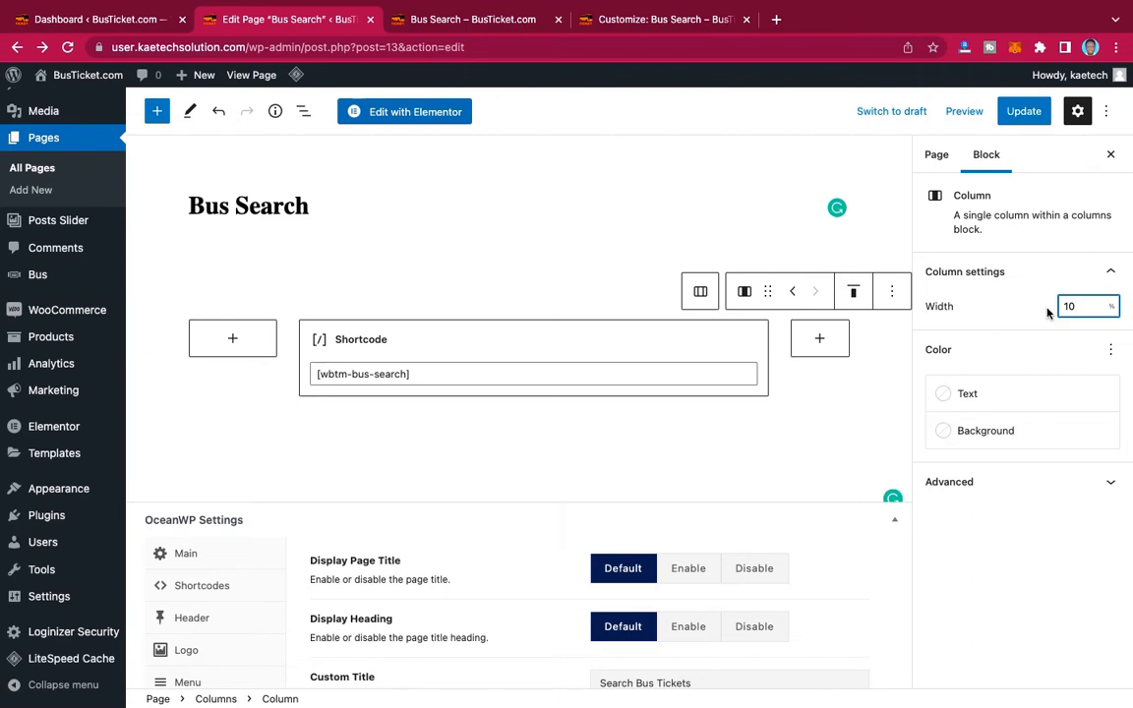
Set the width of the empty column to the left of the shortcode to 10% and update the page.
left_click(279, 347)
left_click(271, 344)
left_click(1075, 306)
left_click_drag(1075, 305, 1020, 306)
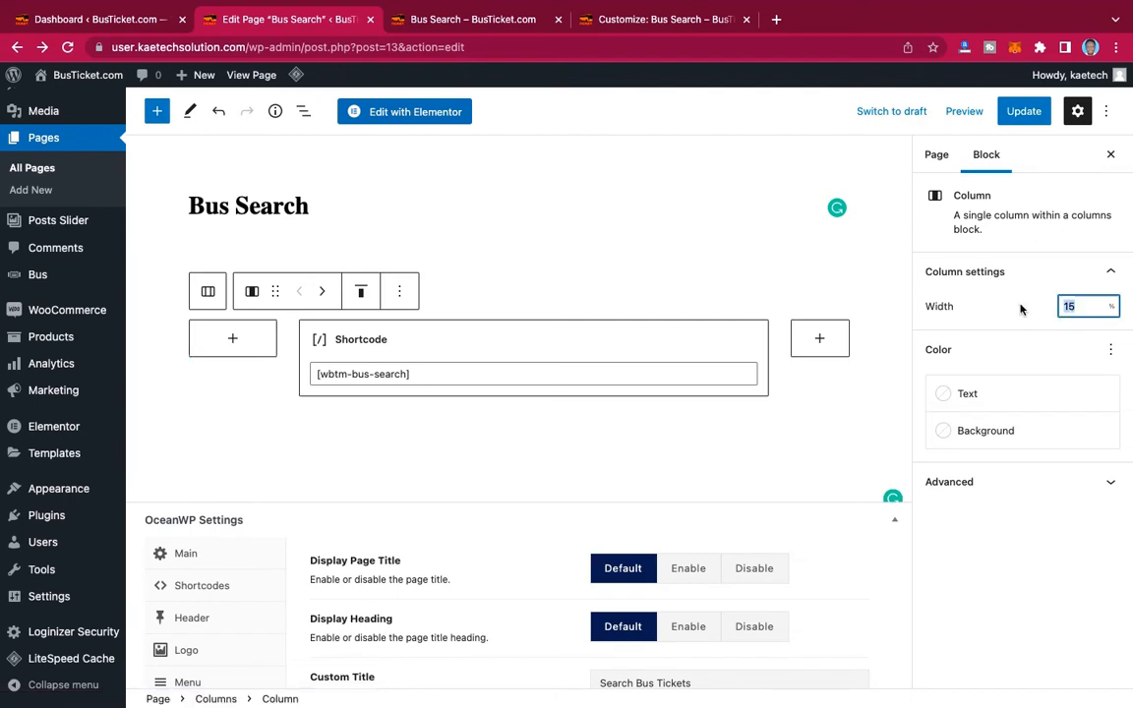
type("10")
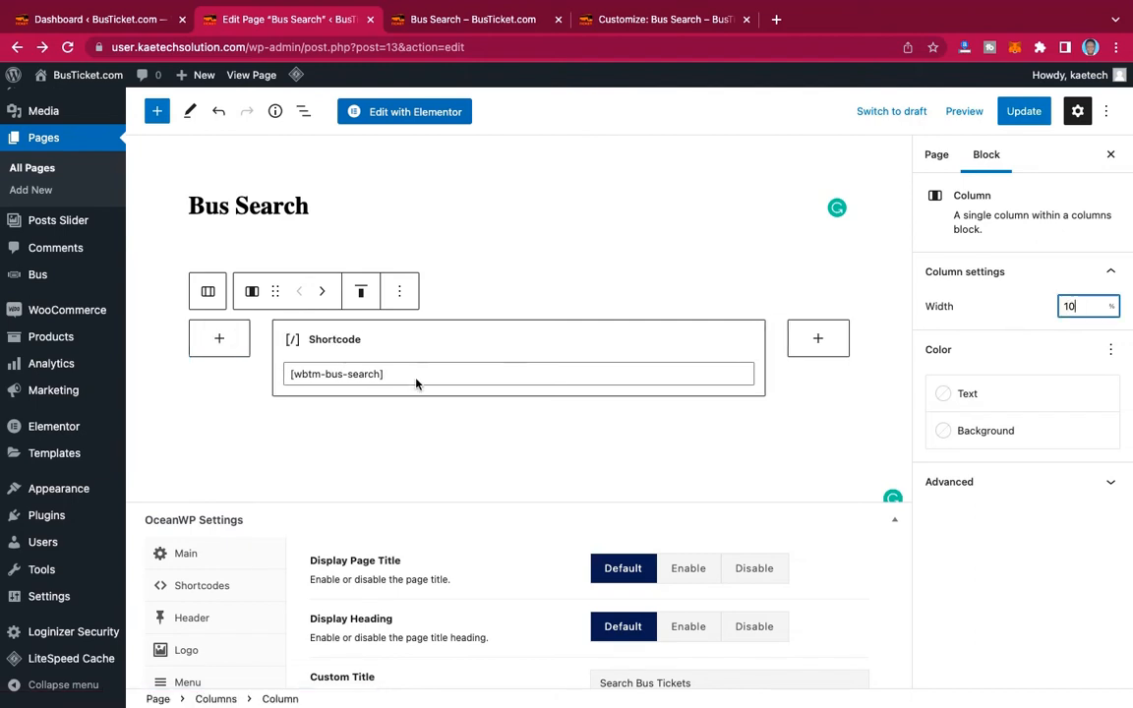
left_click(1028, 113)
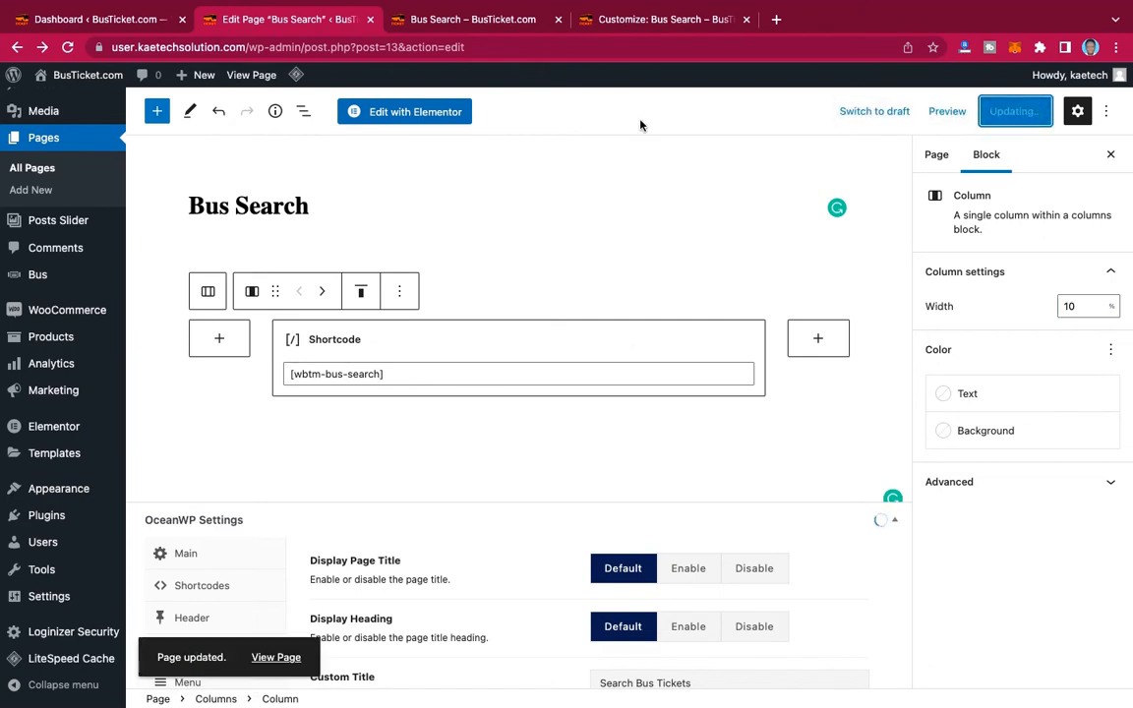
Reload the live Bus Search page to check the resized search form.
left_click(550, 22)
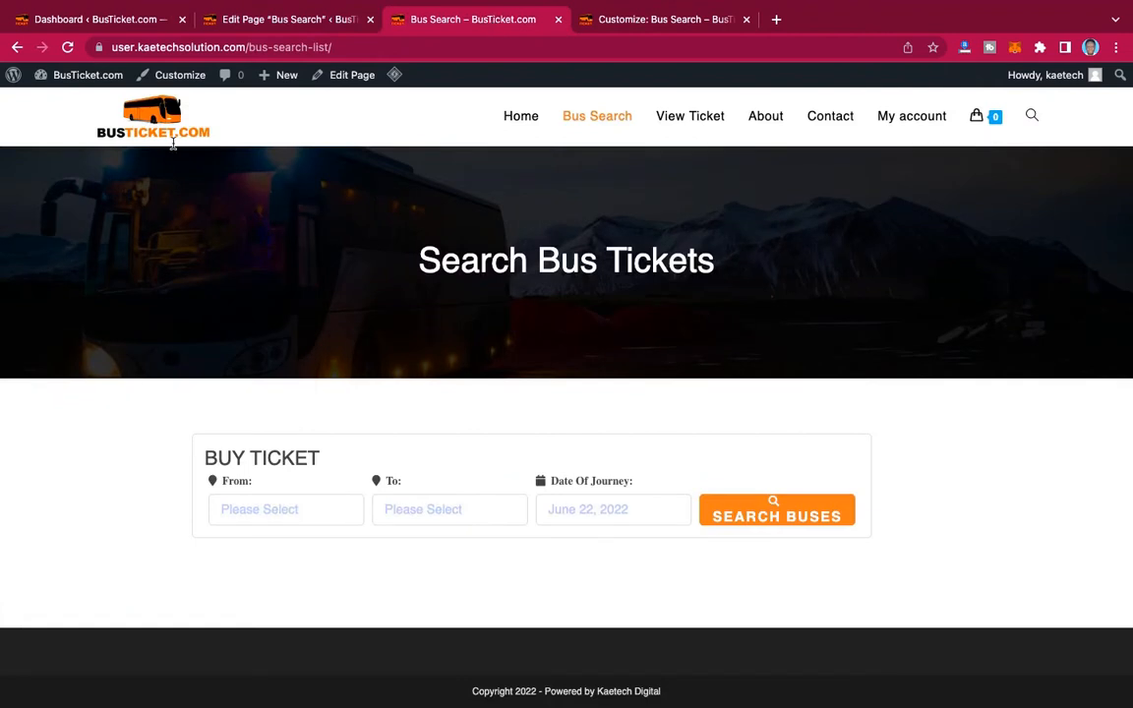
left_click(68, 47)
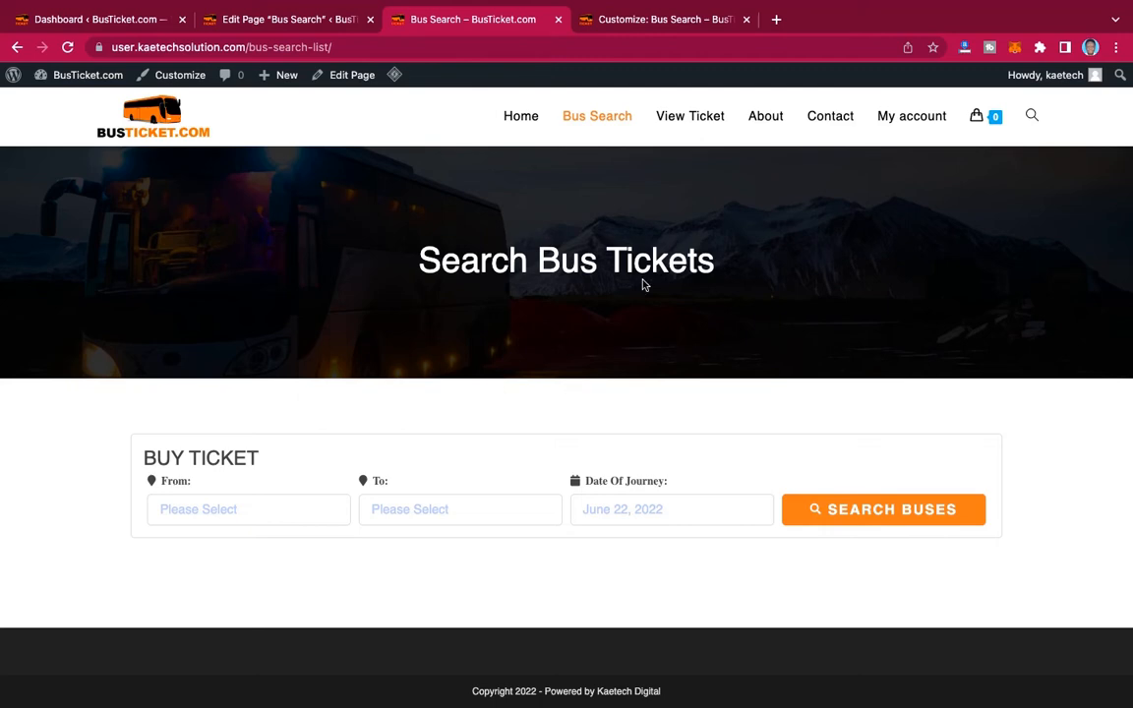
left_click(295, 22)
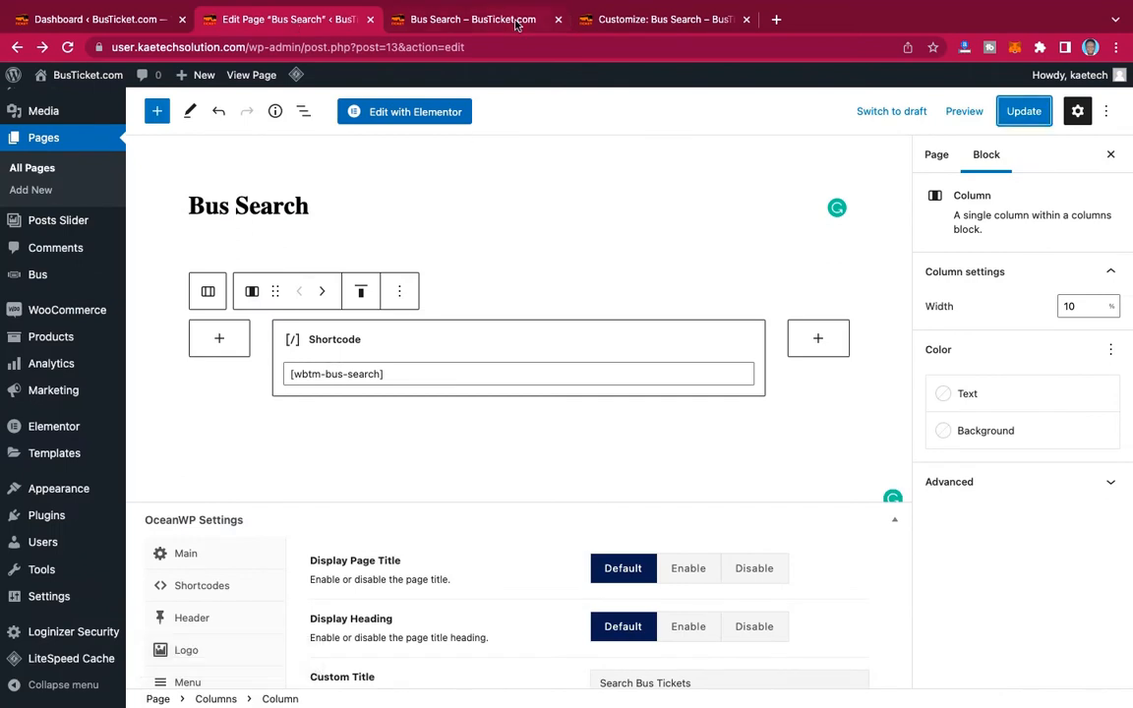
left_click(516, 22)
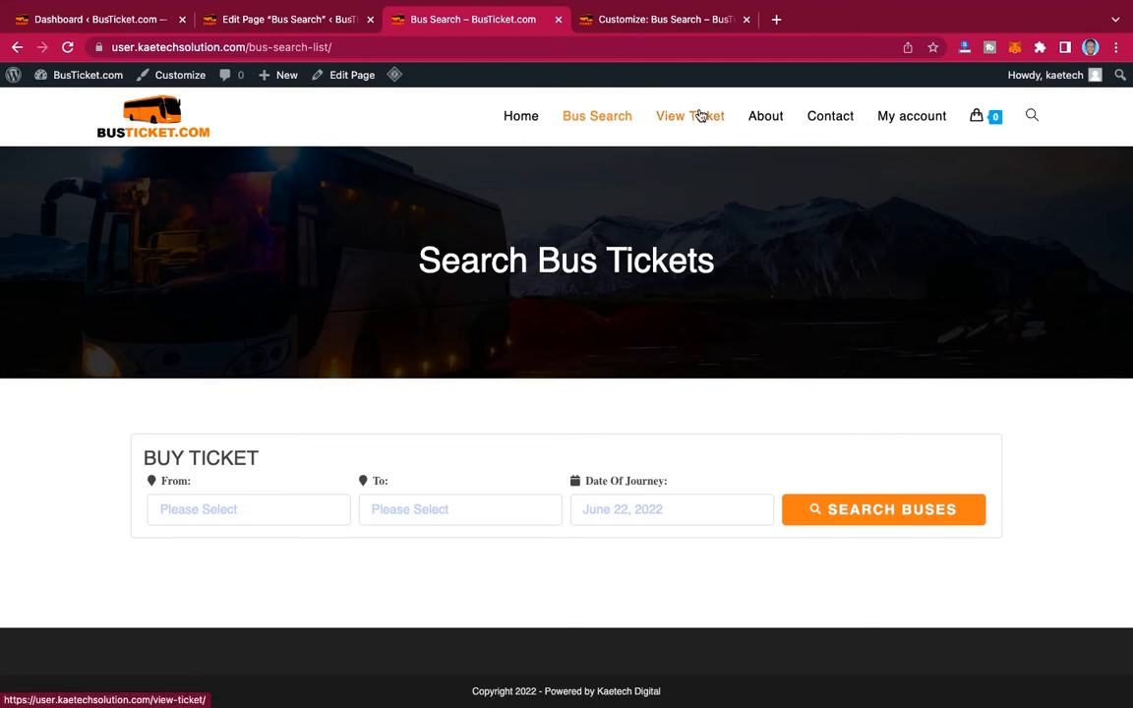
Check the View Ticket page, visit the site's About page and open it for editing with Elementor.
left_click(693, 117)
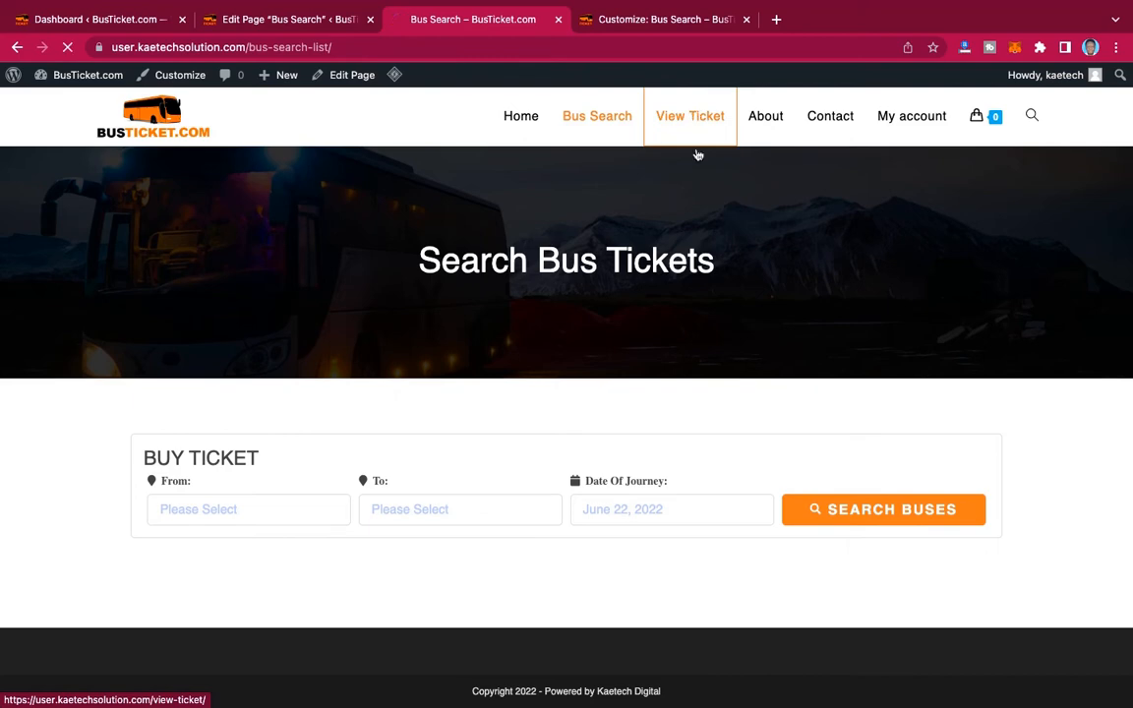
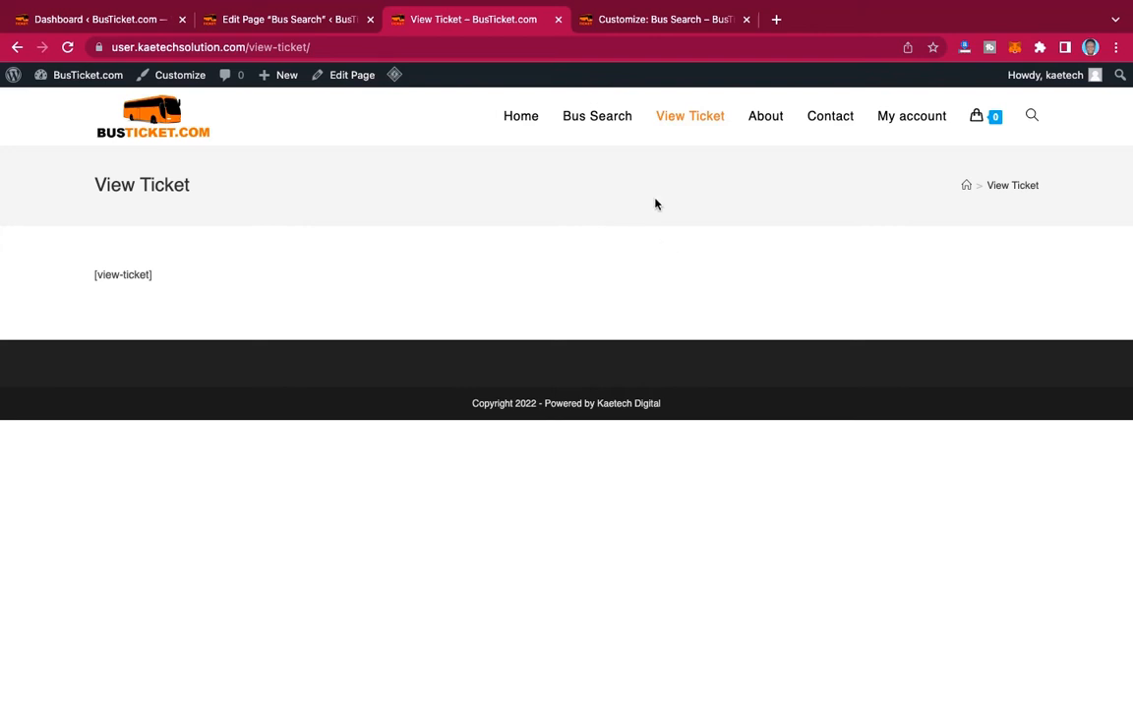
left_click(772, 122)
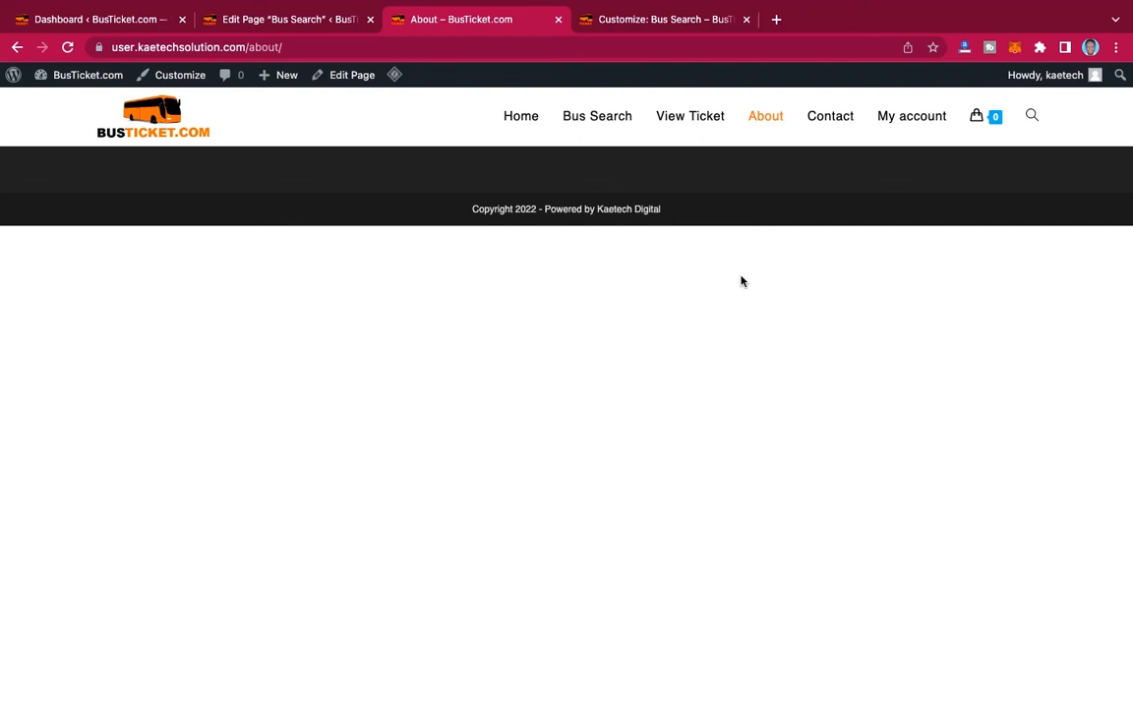
left_click(354, 76)
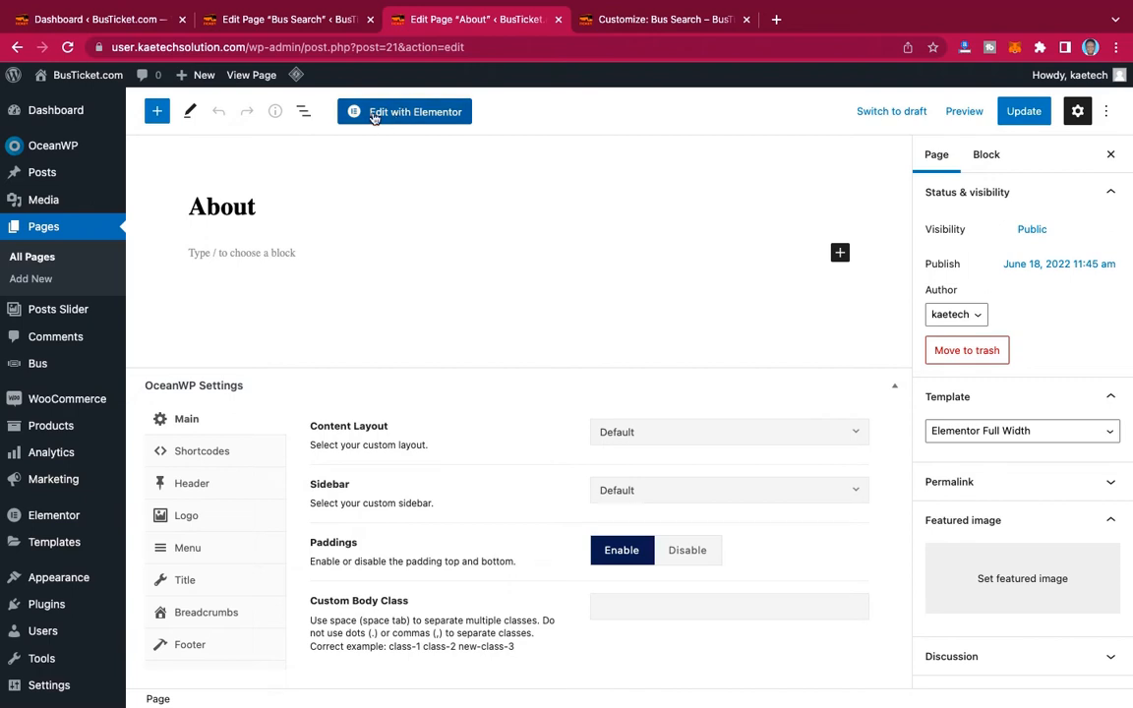
left_click(411, 114)
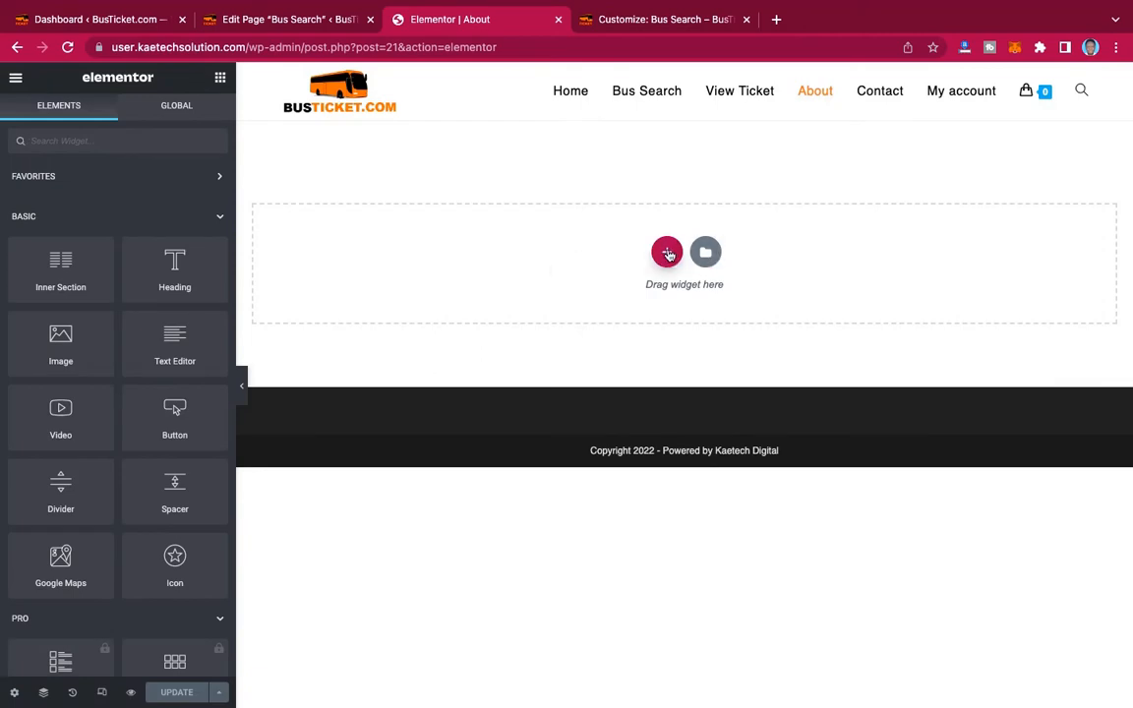
Add a single-column section with Full Width content, No Gap between columns and its height set to Min Height.
left_click(667, 254)
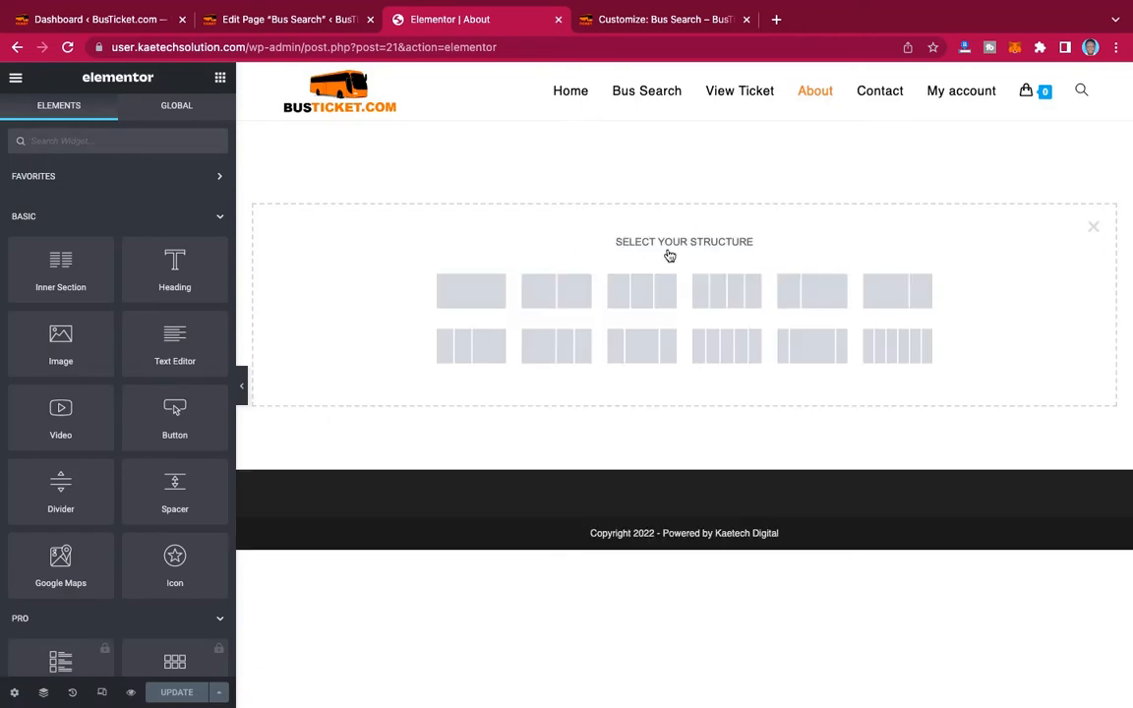
left_click(480, 297)
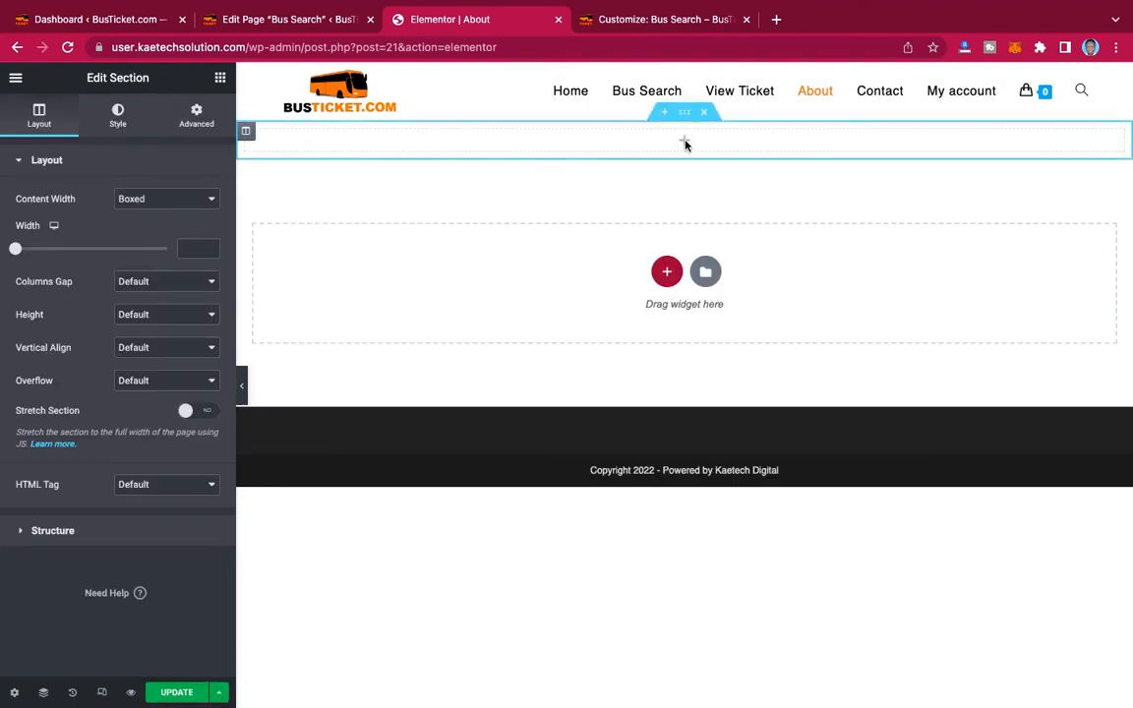
left_click(165, 202)
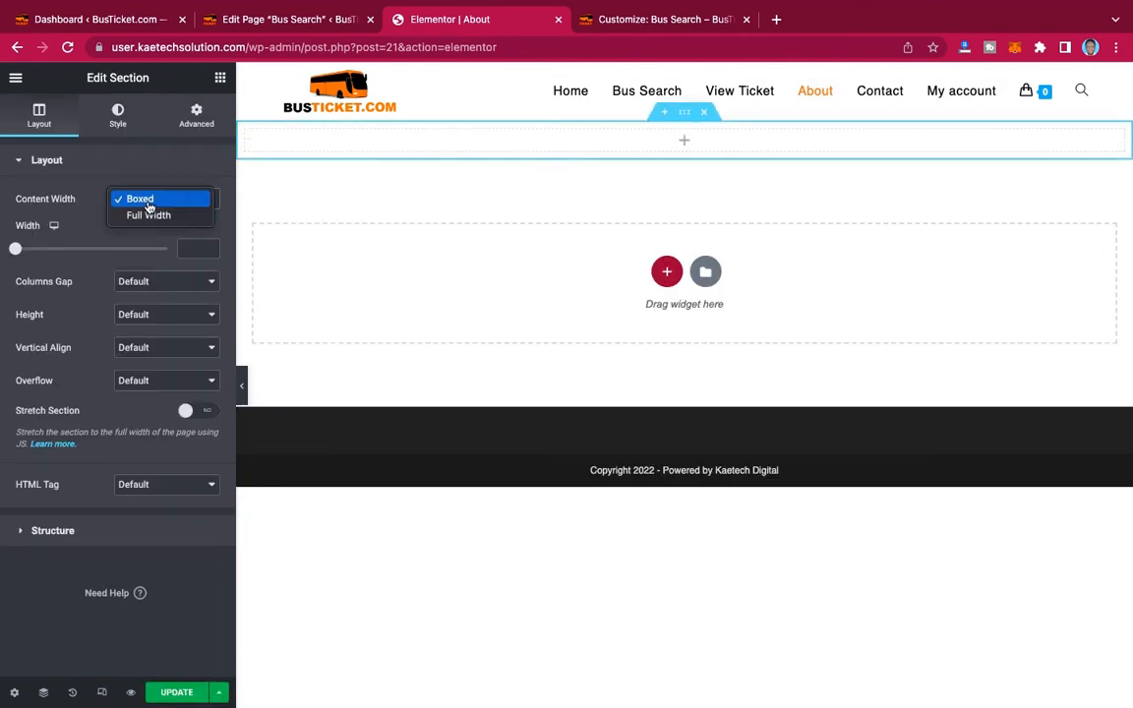
left_click(147, 214)
left_click(148, 229)
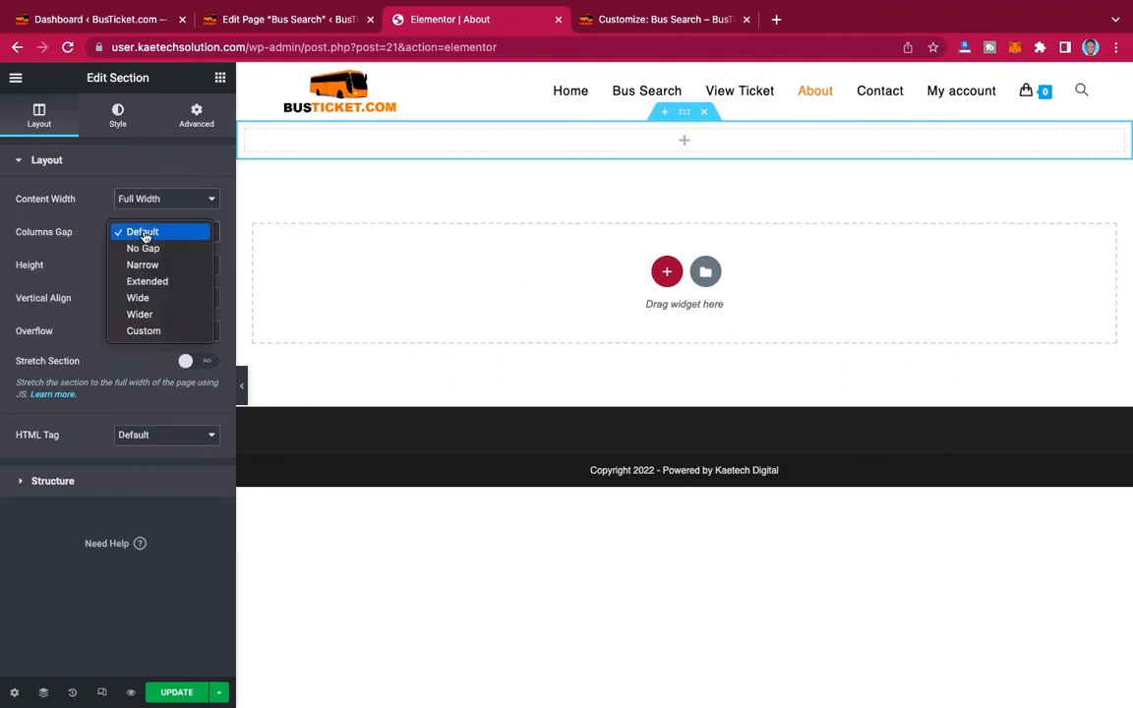
left_click(147, 229)
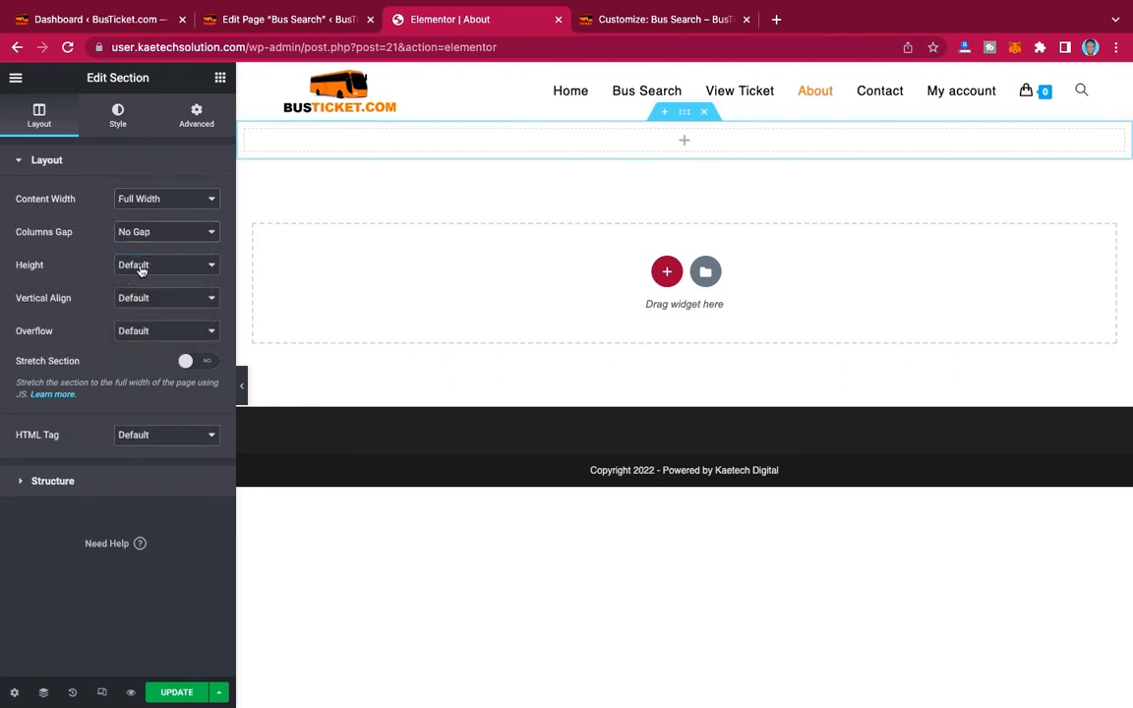
left_click(140, 273)
left_click(138, 298)
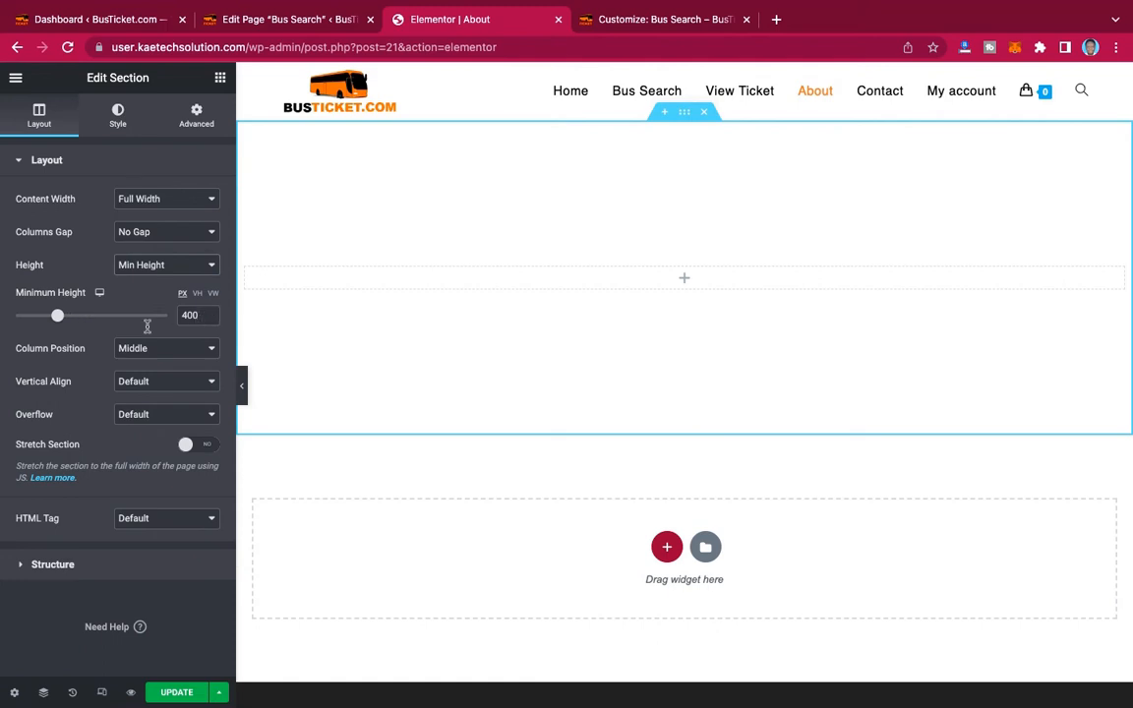
Give the section a classic background using the night-time bus with mountains photo from the media library.
left_click(118, 116)
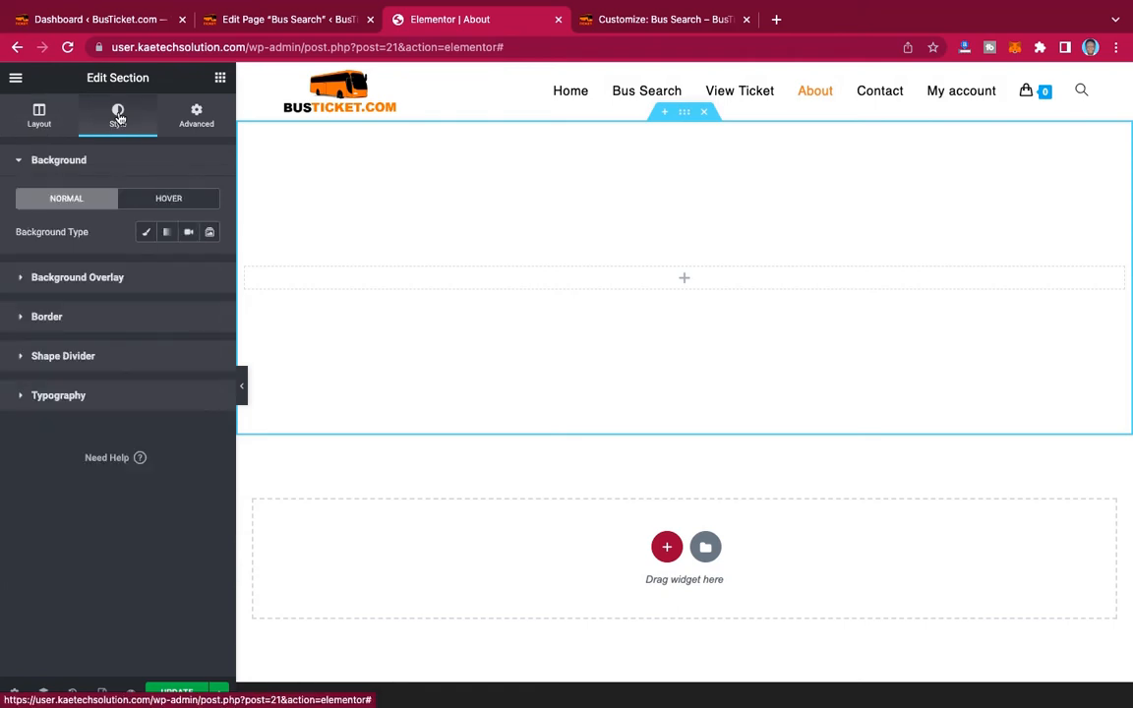
left_click(143, 234)
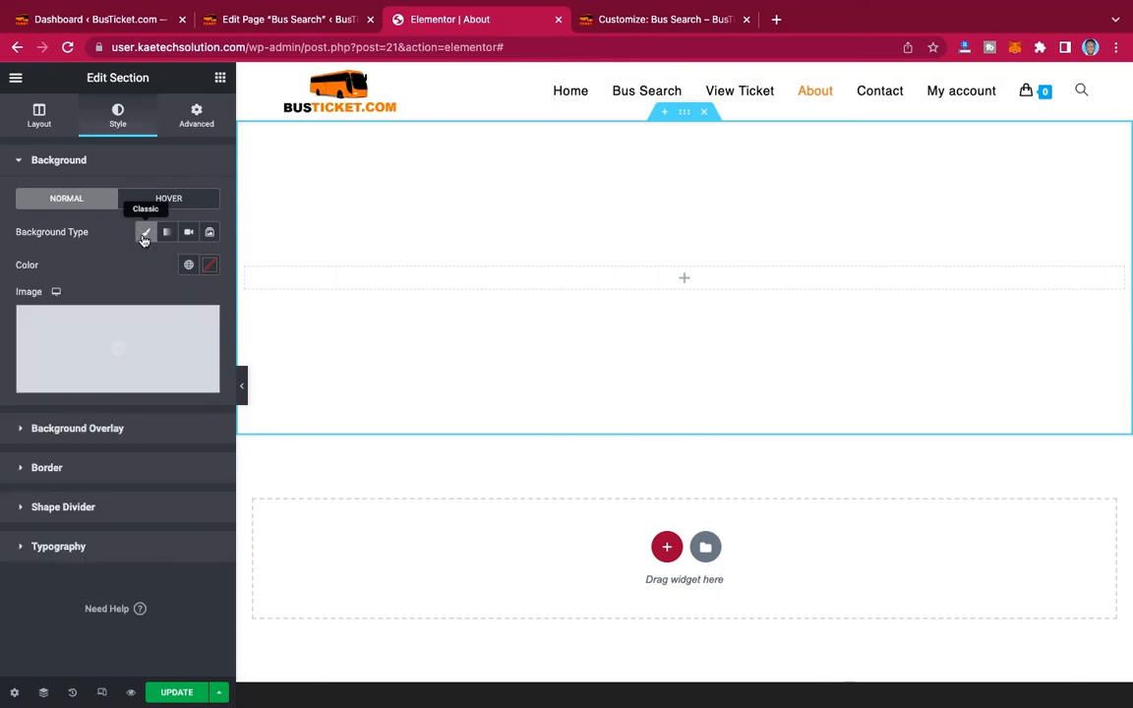
mouse_move(160, 316)
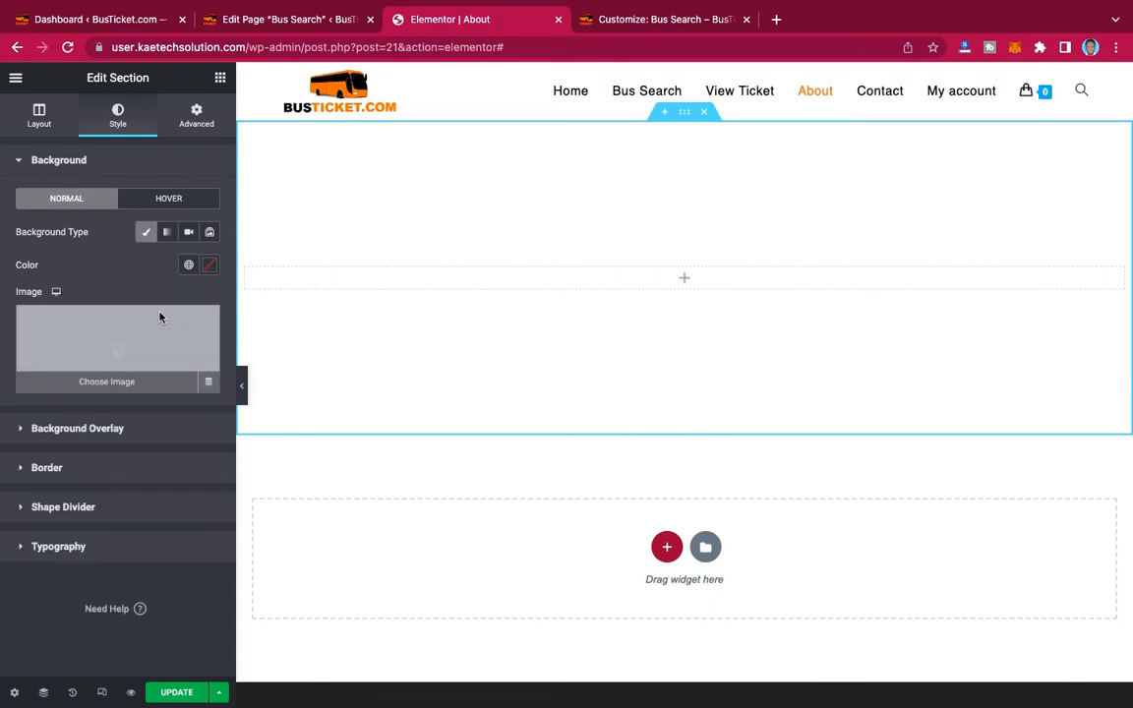
left_click(107, 337)
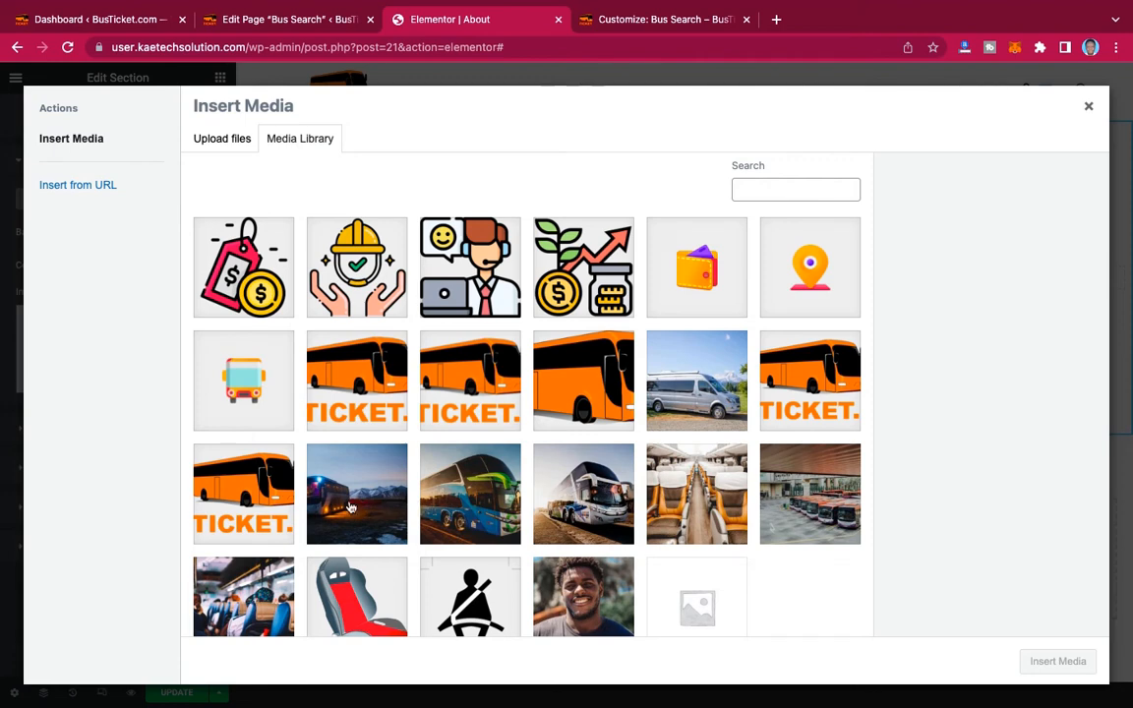
left_click(313, 454)
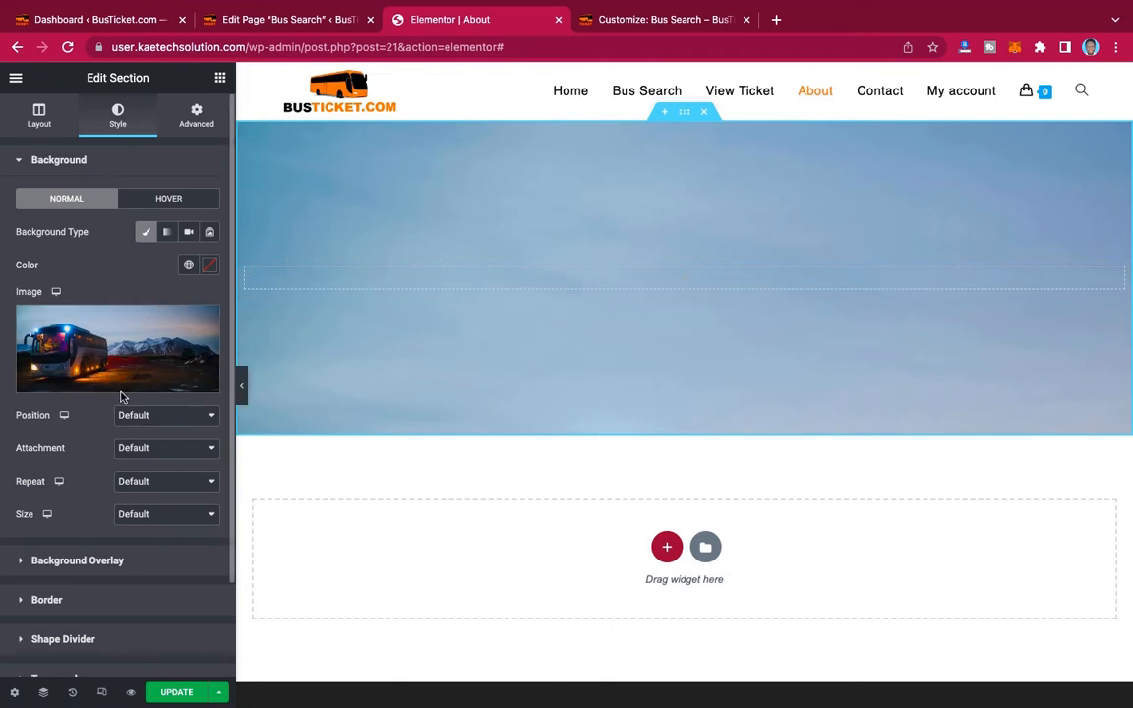
Set the background image's position to Center Center, repeat to No-repeat and size to Cover.
scroll(121, 396, "down", 2)
left_click(157, 305)
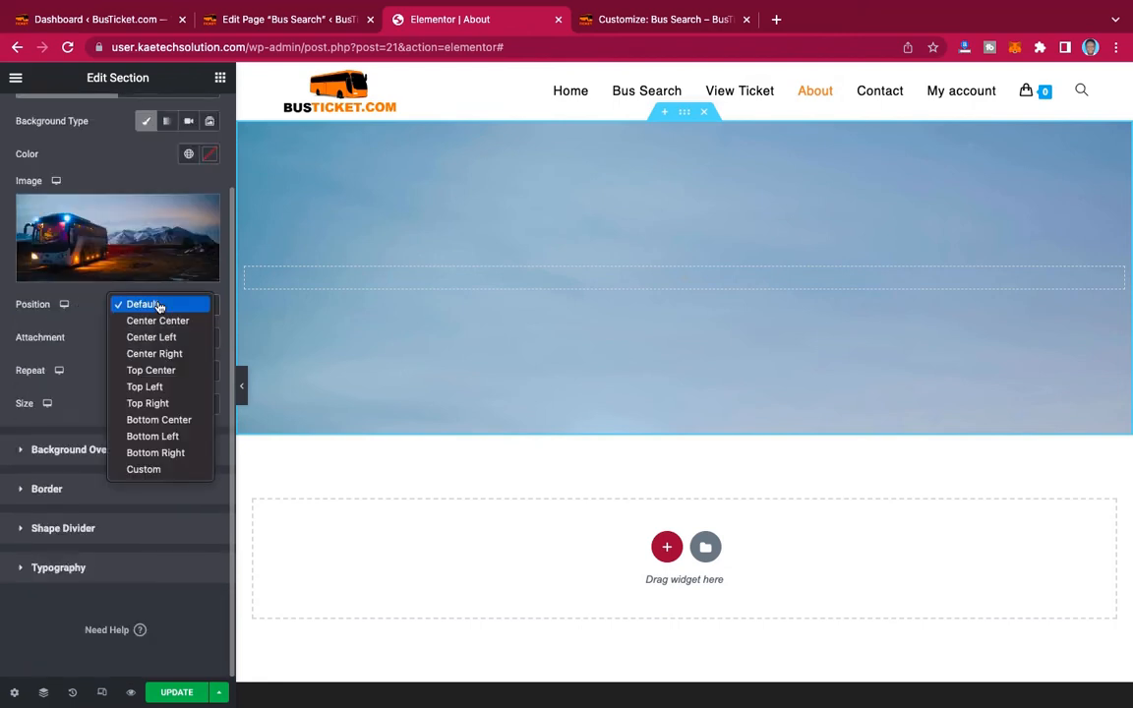
left_click(170, 321)
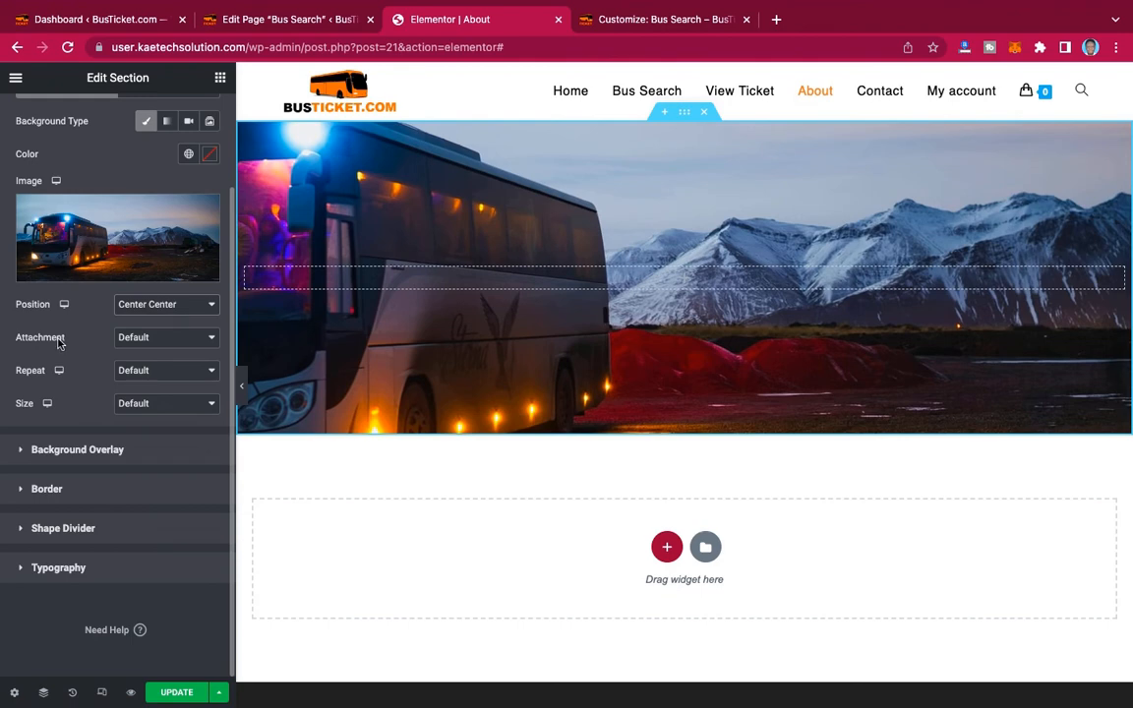
left_click(125, 370)
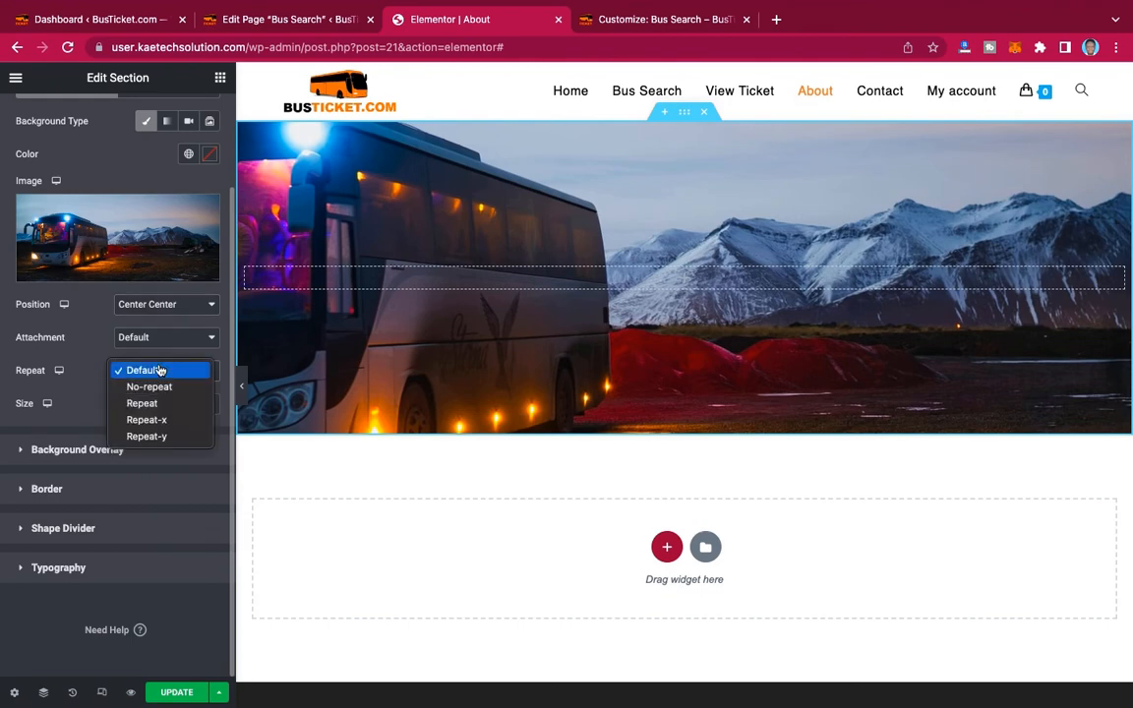
left_click(158, 384)
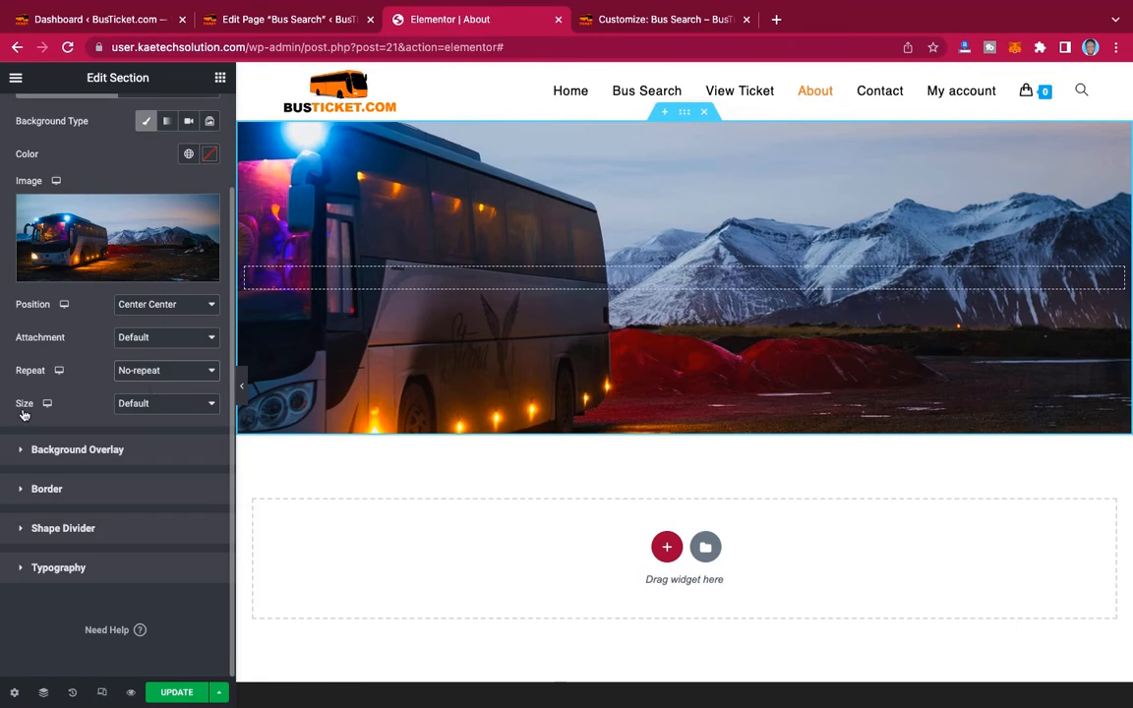
left_click(147, 404)
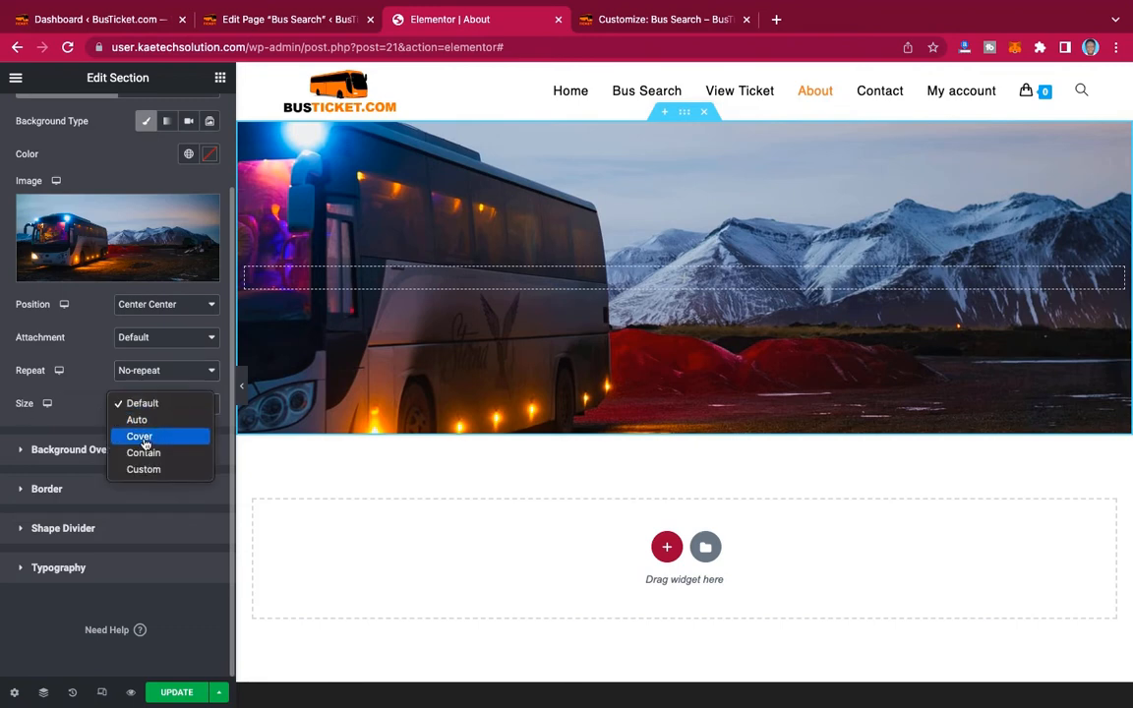
left_click(143, 441)
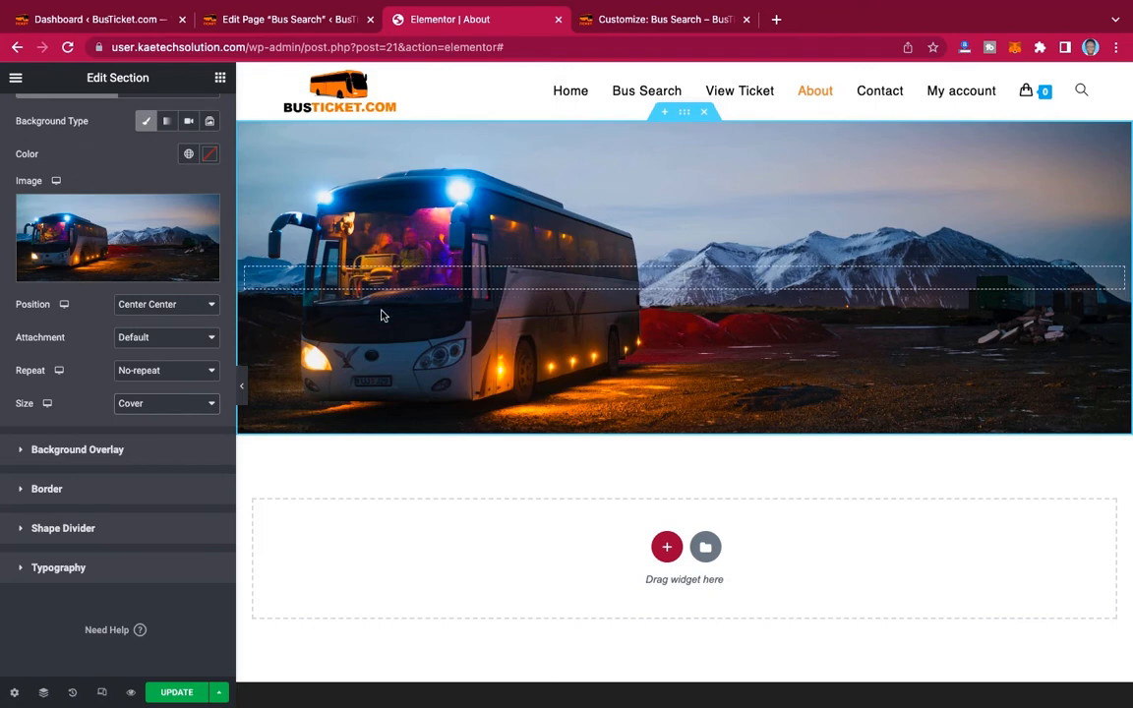
Add a classic black (#000000) background overlay to the banner section with an opacity of 0.6.
left_click(120, 449)
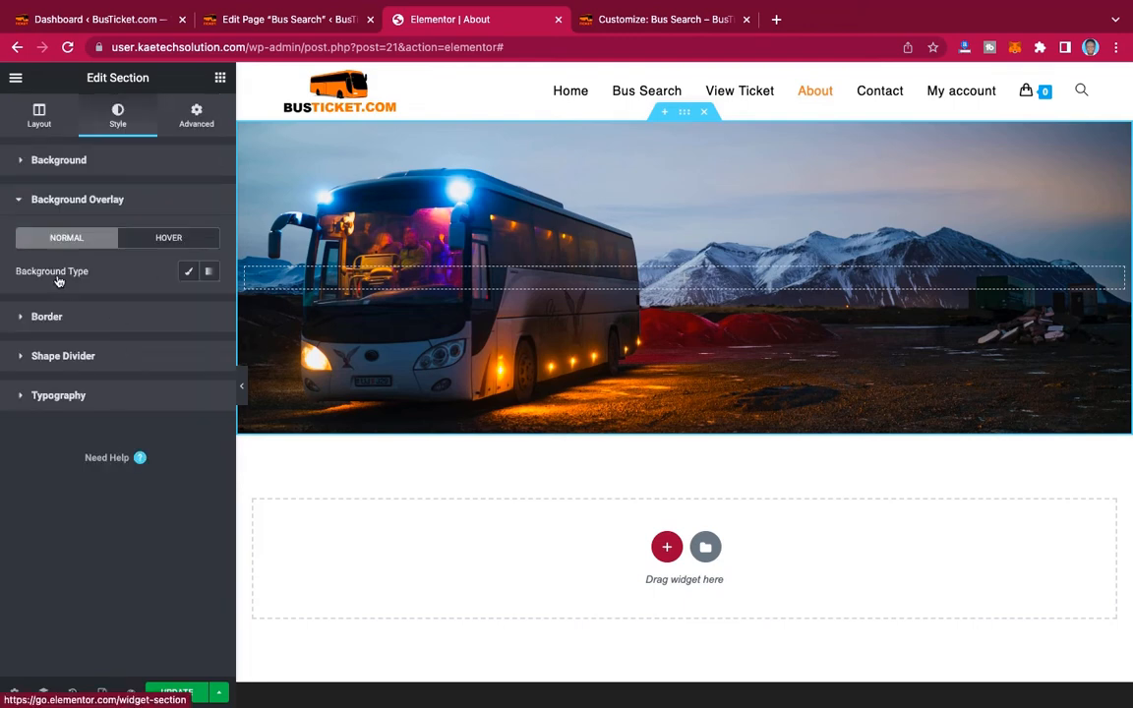
left_click(188, 272)
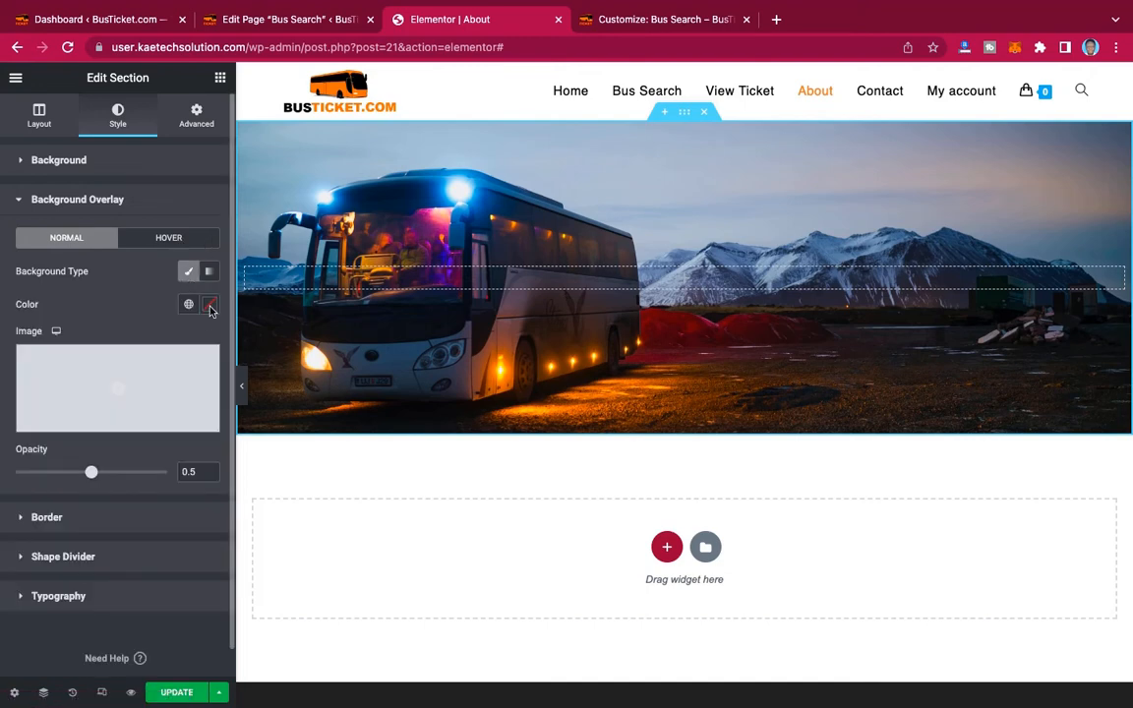
left_click(210, 306)
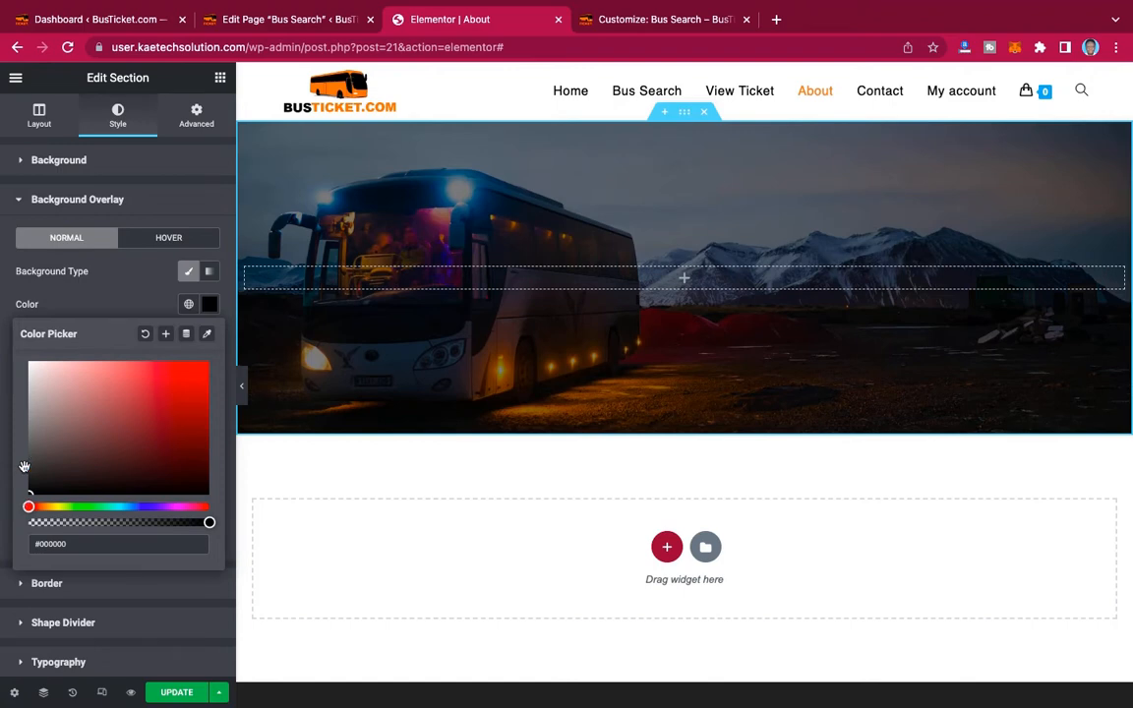
left_click(101, 311)
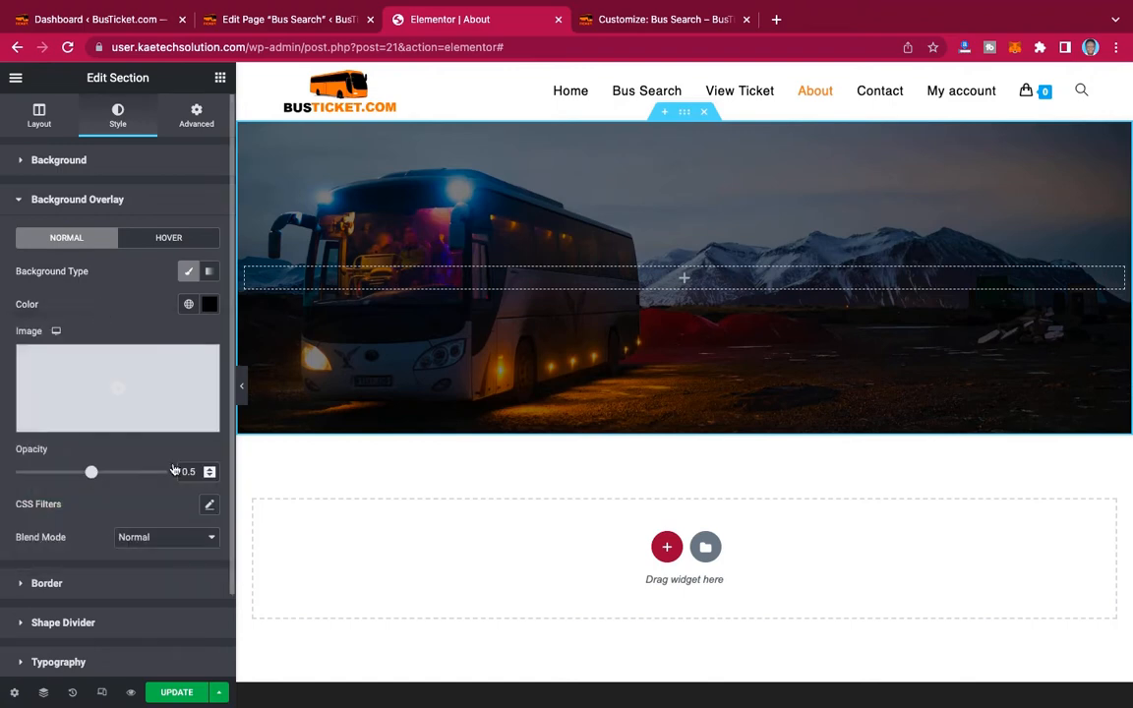
key("BackSpace")
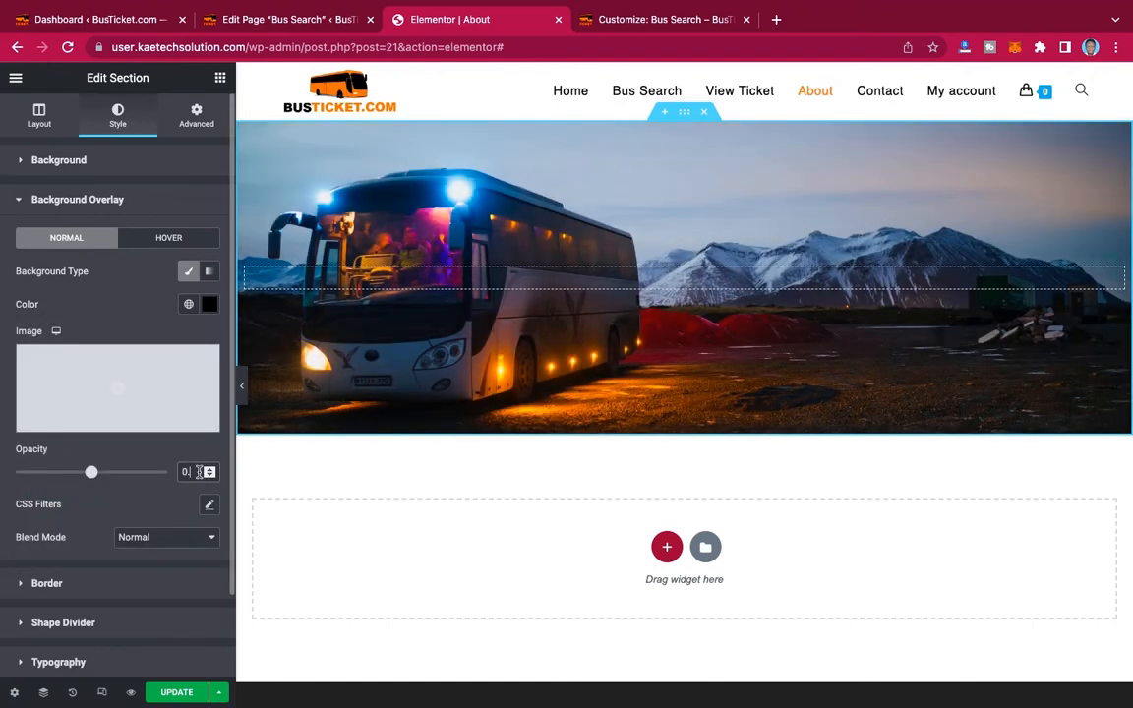
type("8")
key("BackSpace")
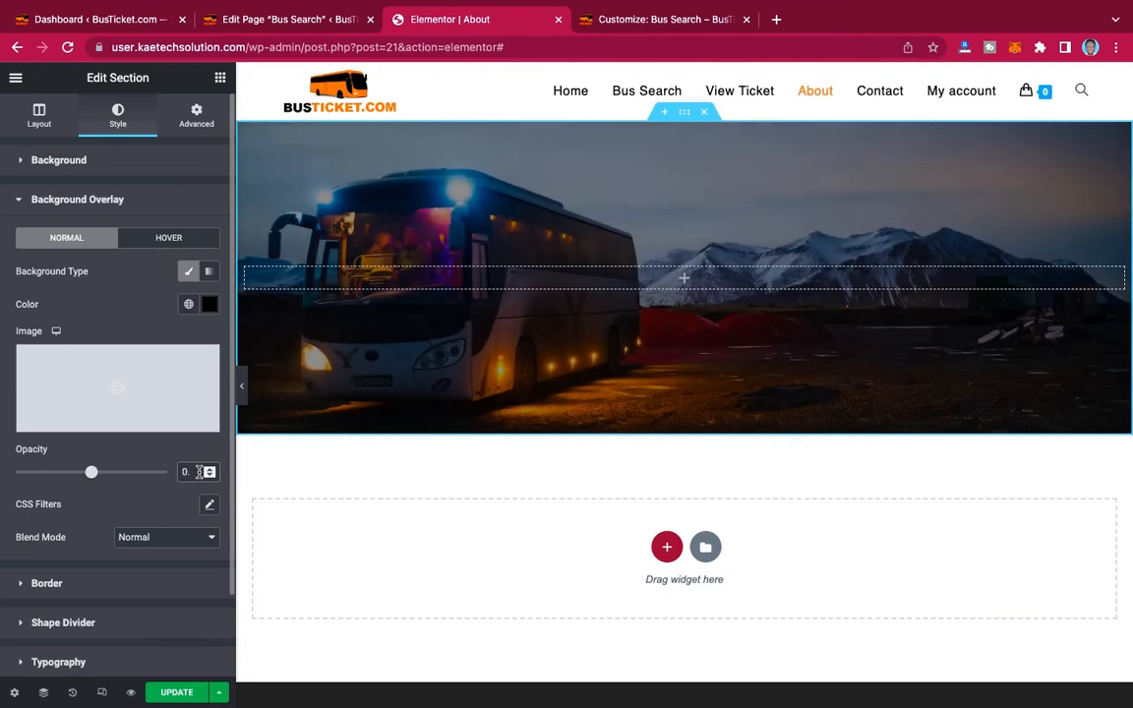
type("7")
key("BackSpace")
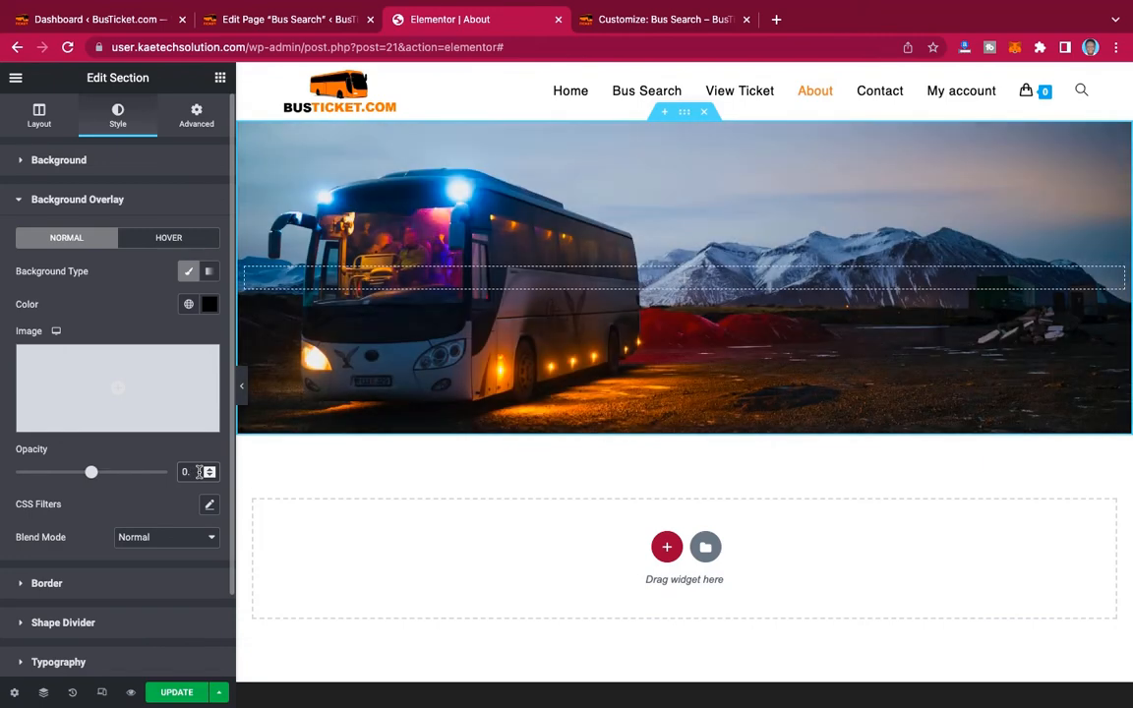
type("6")
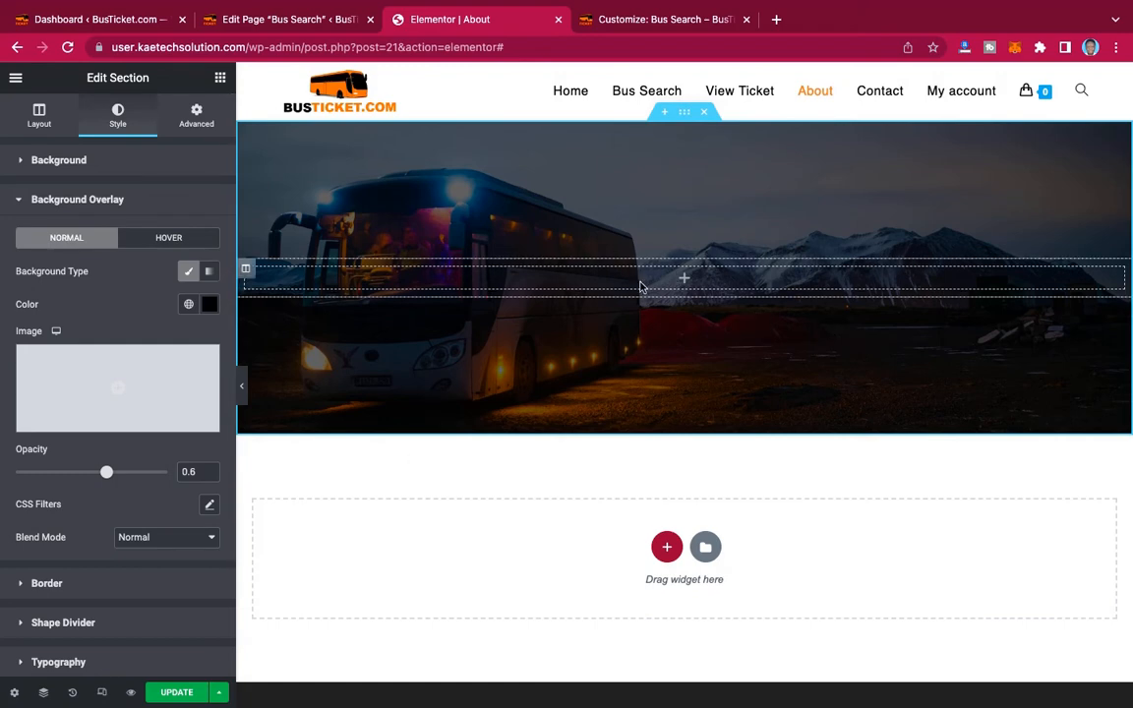
Add a Heading widget to the banner column with the title "About BusTicket.Com" and center it.
left_click(220, 79)
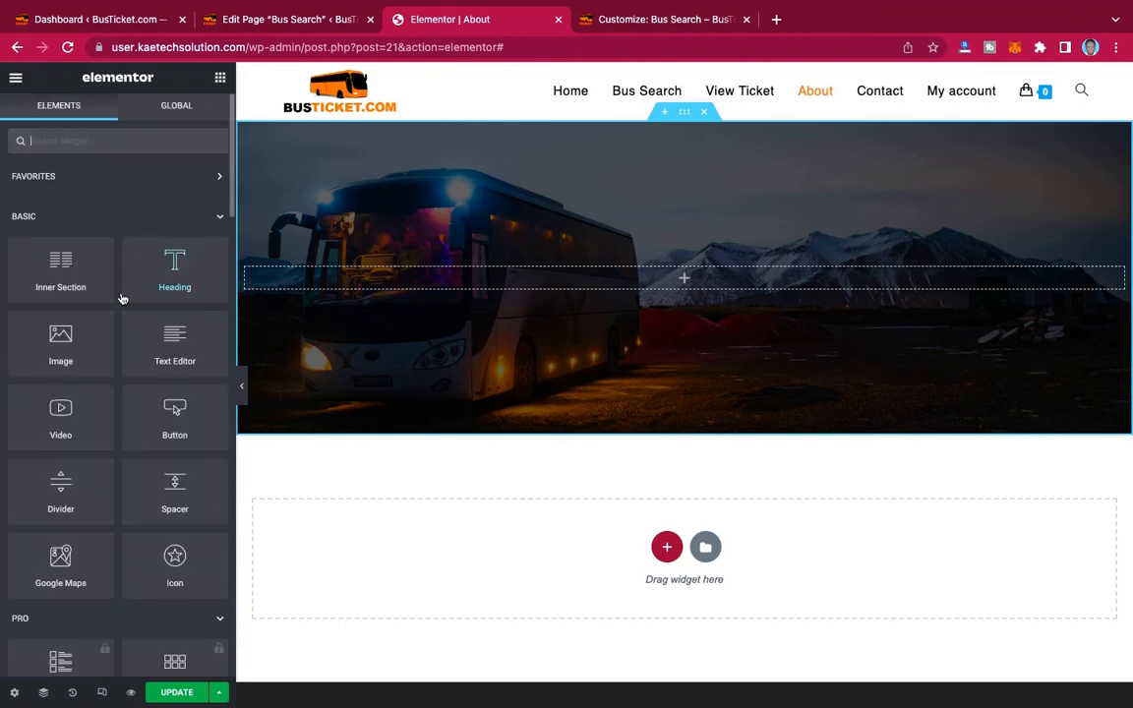
left_click_drag(171, 260, 668, 282)
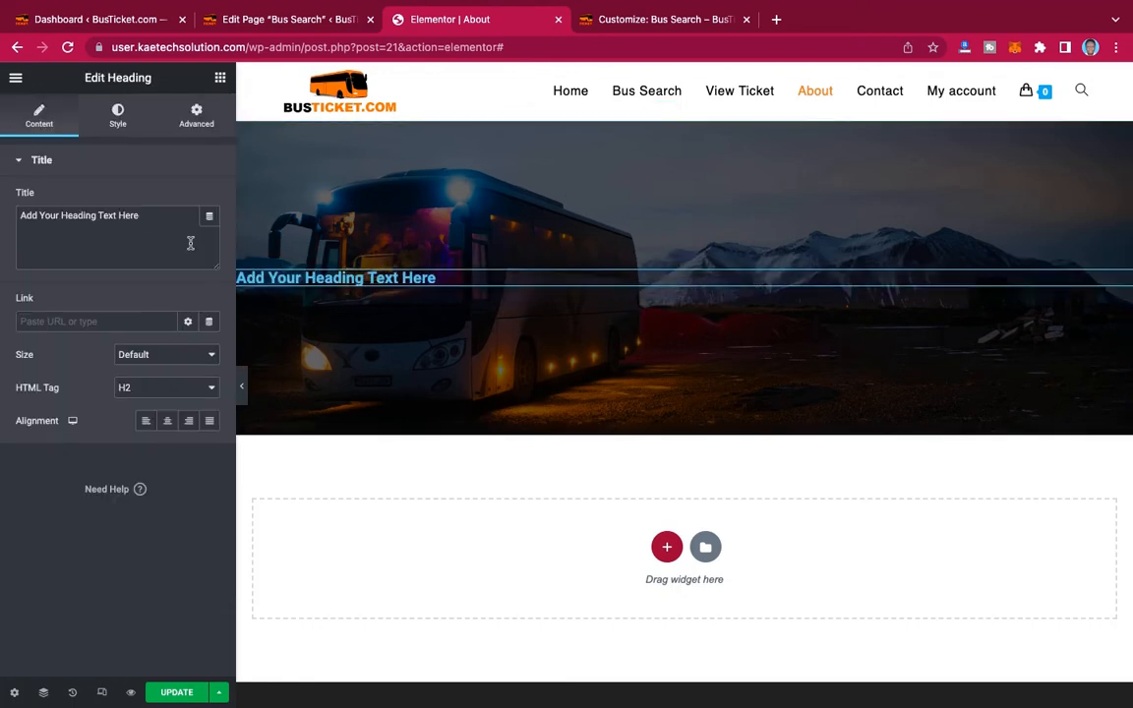
left_click_drag(149, 217, 13, 215)
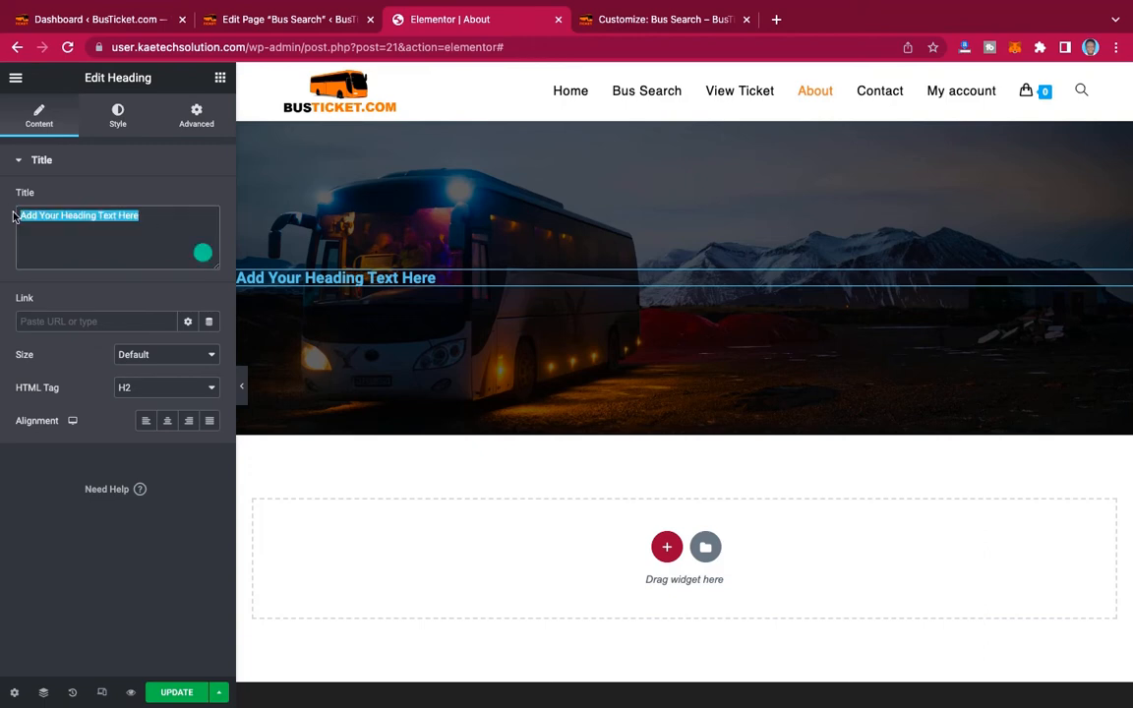
type("A")
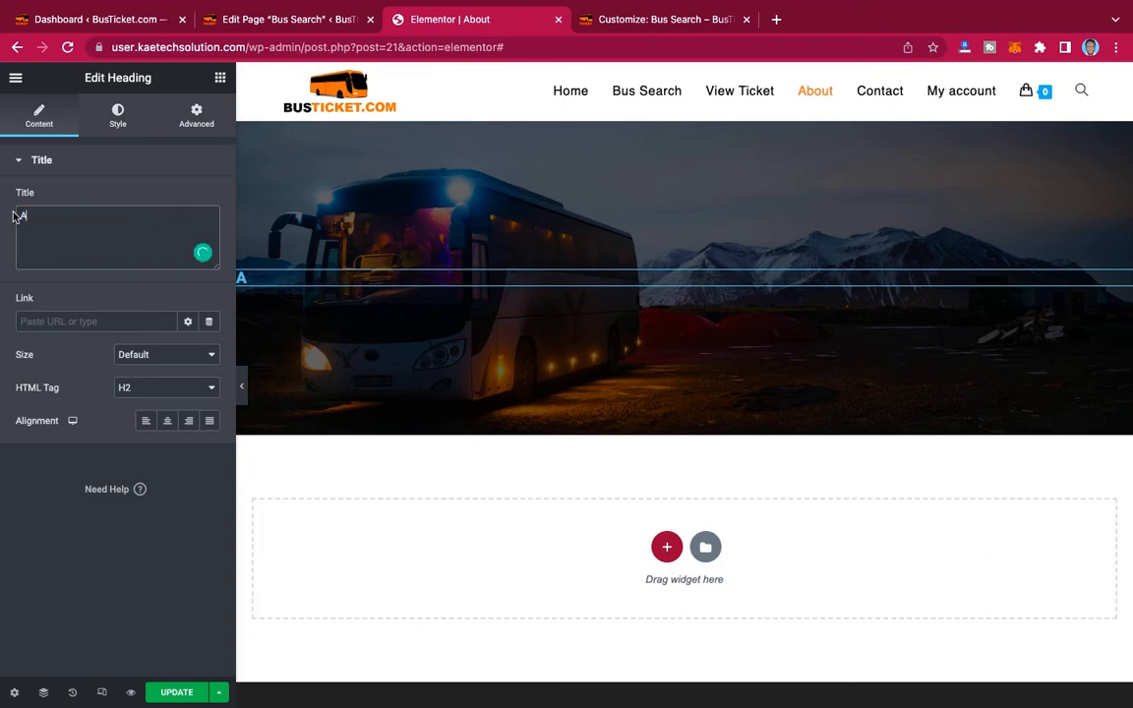
type("bout Bus Tick")
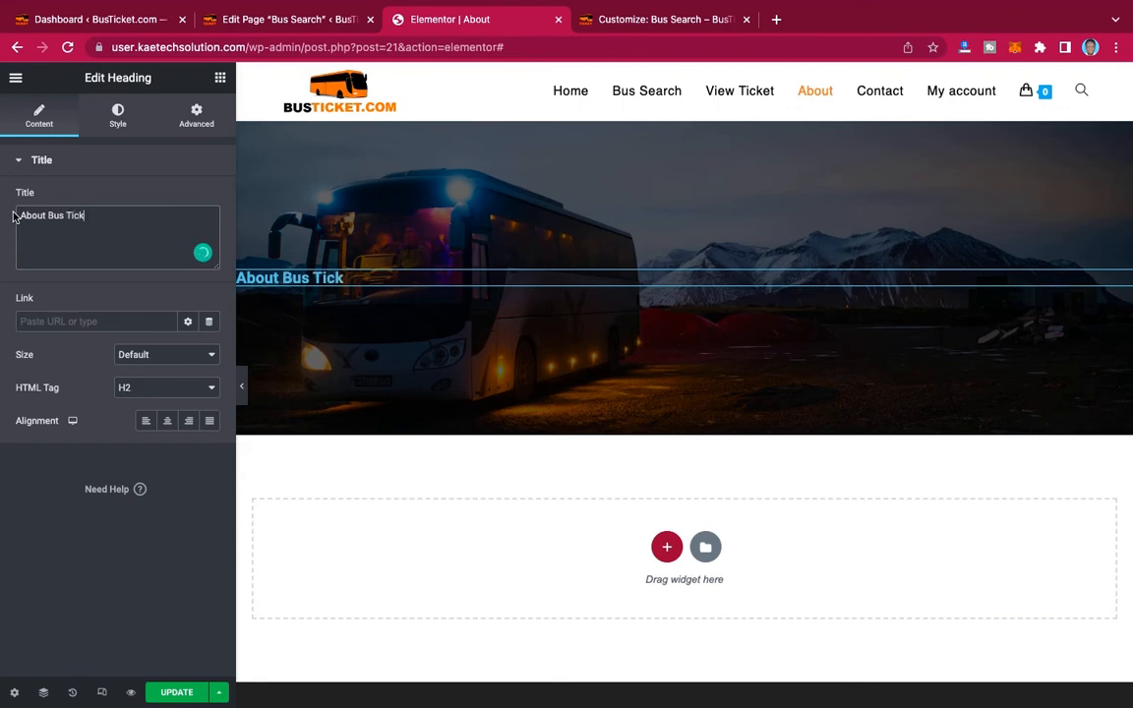
type("et")
key("BackSpace")
type(".Com")
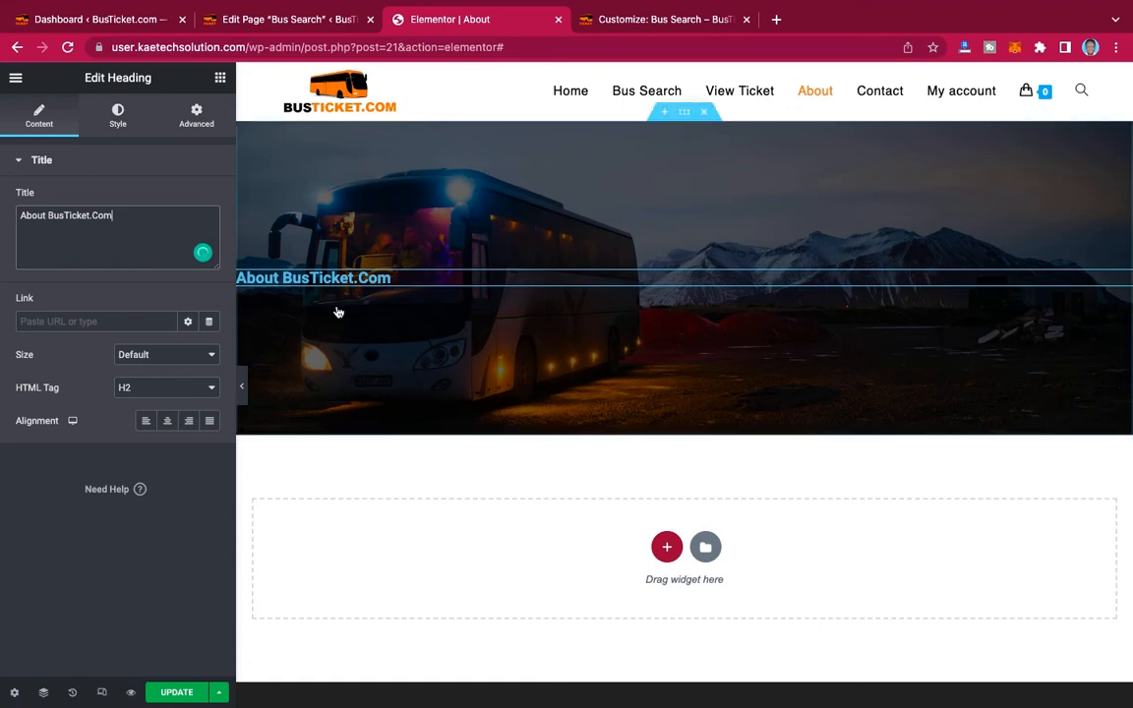
left_click(172, 424)
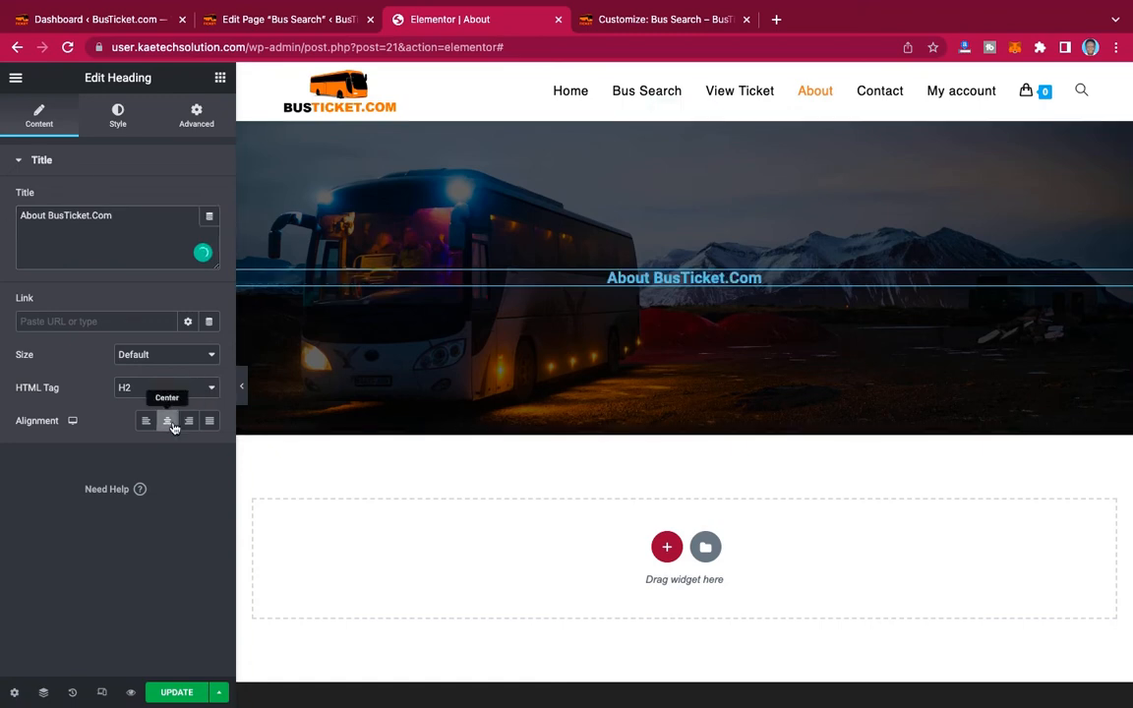
Set the banner heading's text color to white (#FFFFFF).
left_click(119, 114)
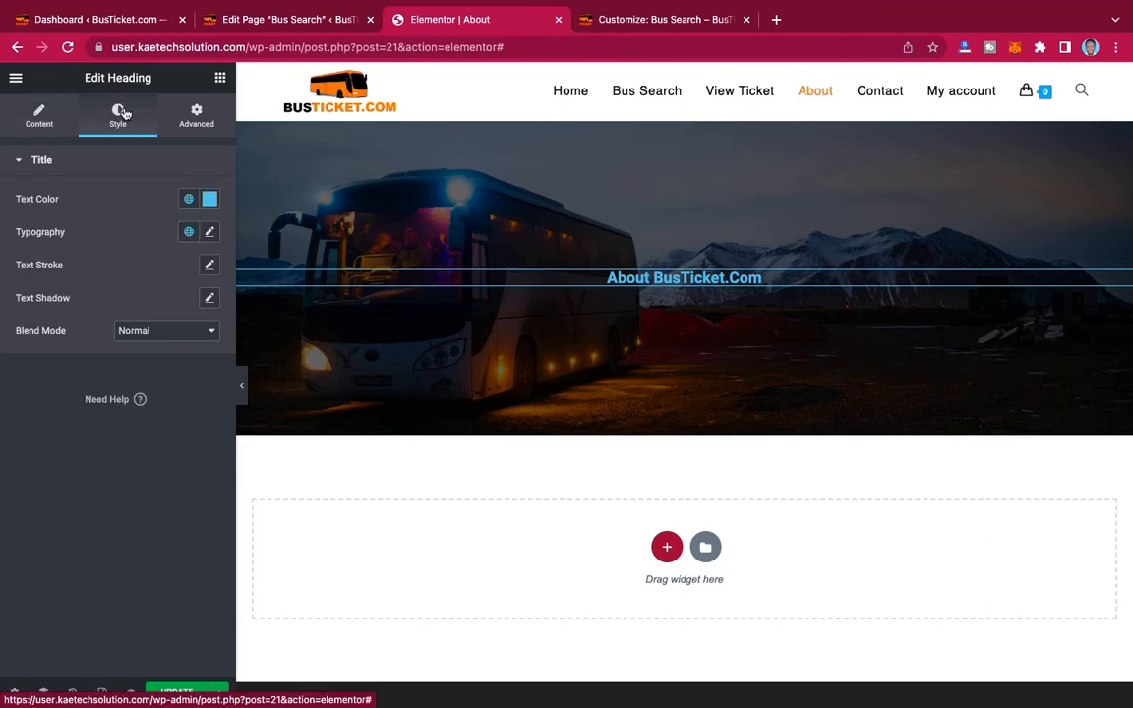
left_click(210, 200)
left_click(41, 266)
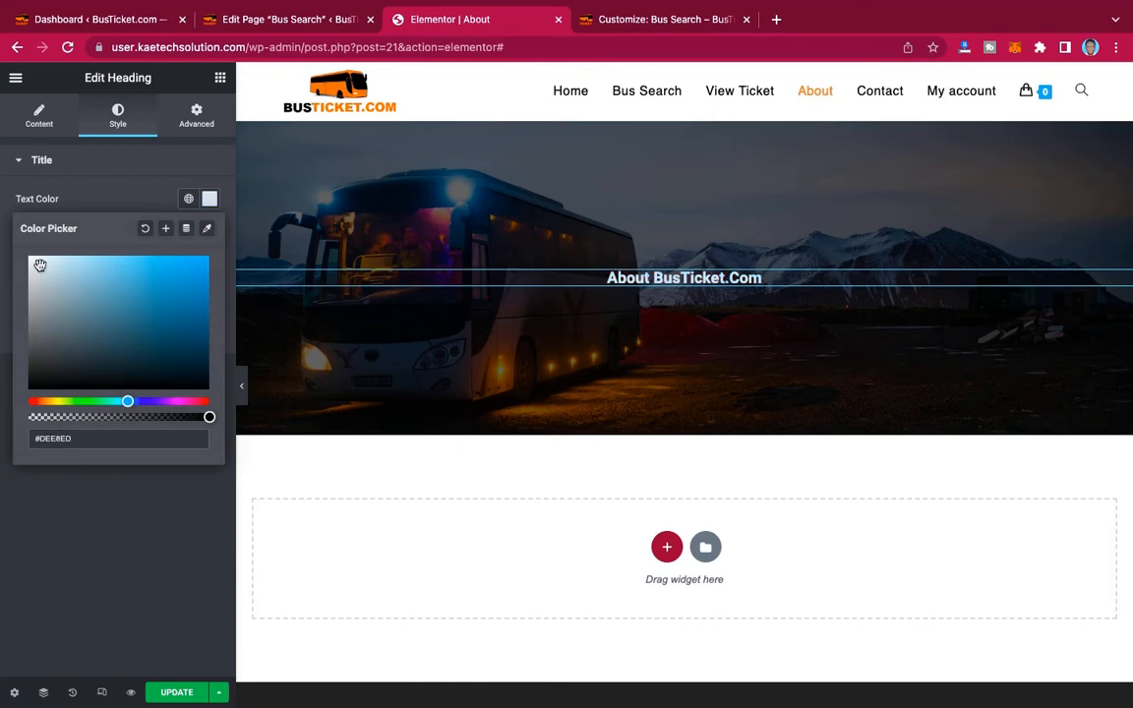
left_click_drag(41, 265, 3, 218)
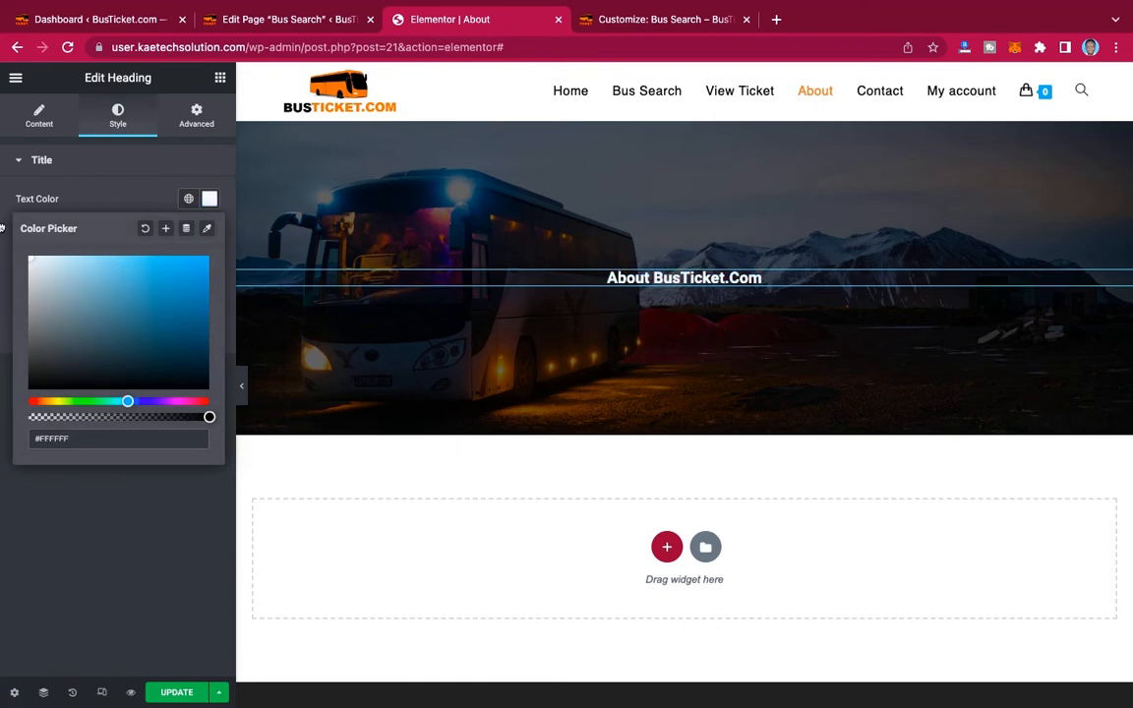
left_click(34, 208)
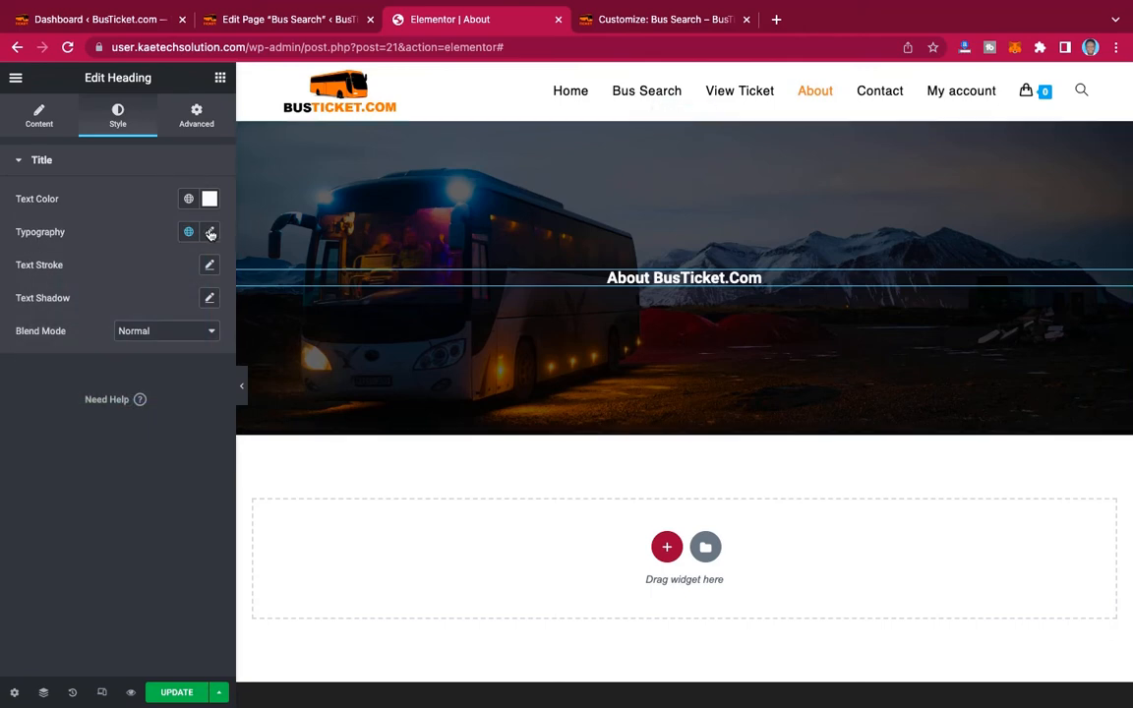
Change the banner heading's font family to Montserrat, waiting out the unresponsive page.
left_click(210, 233)
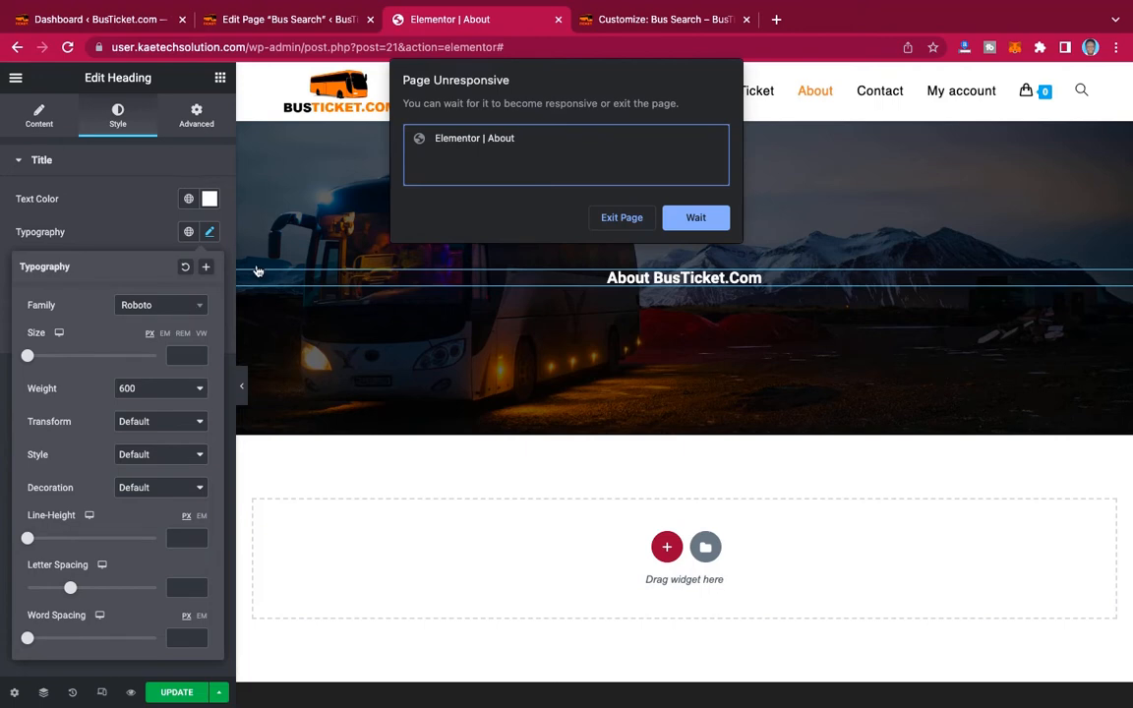
left_click(697, 211)
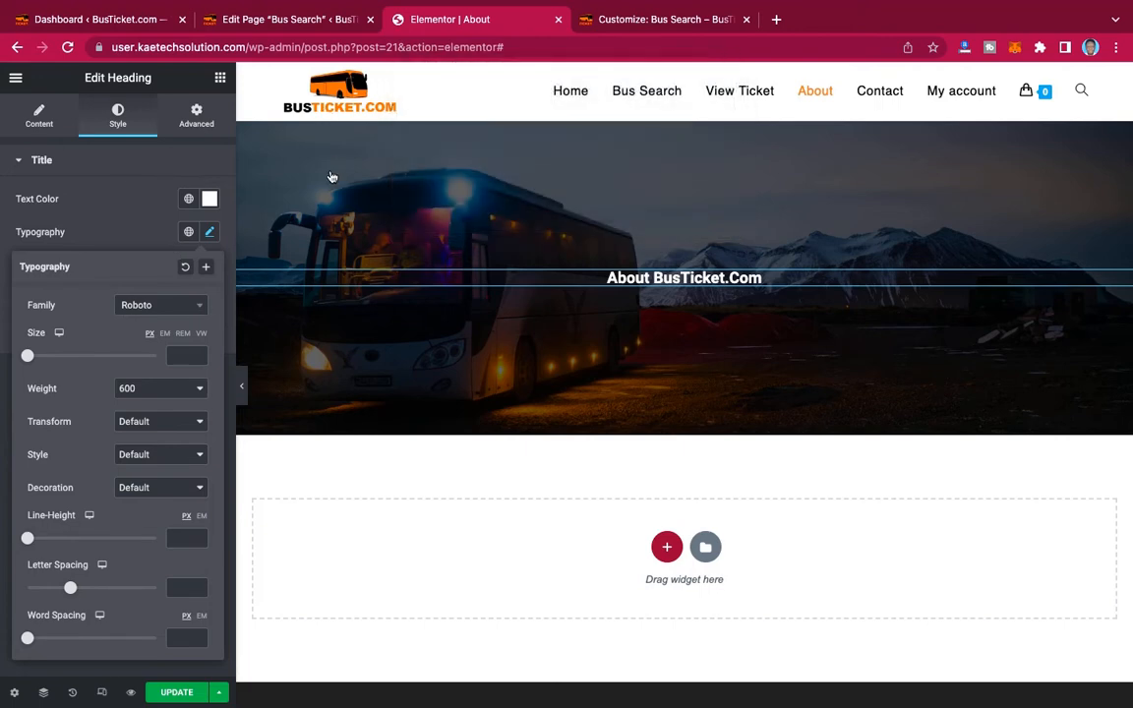
left_click(161, 306)
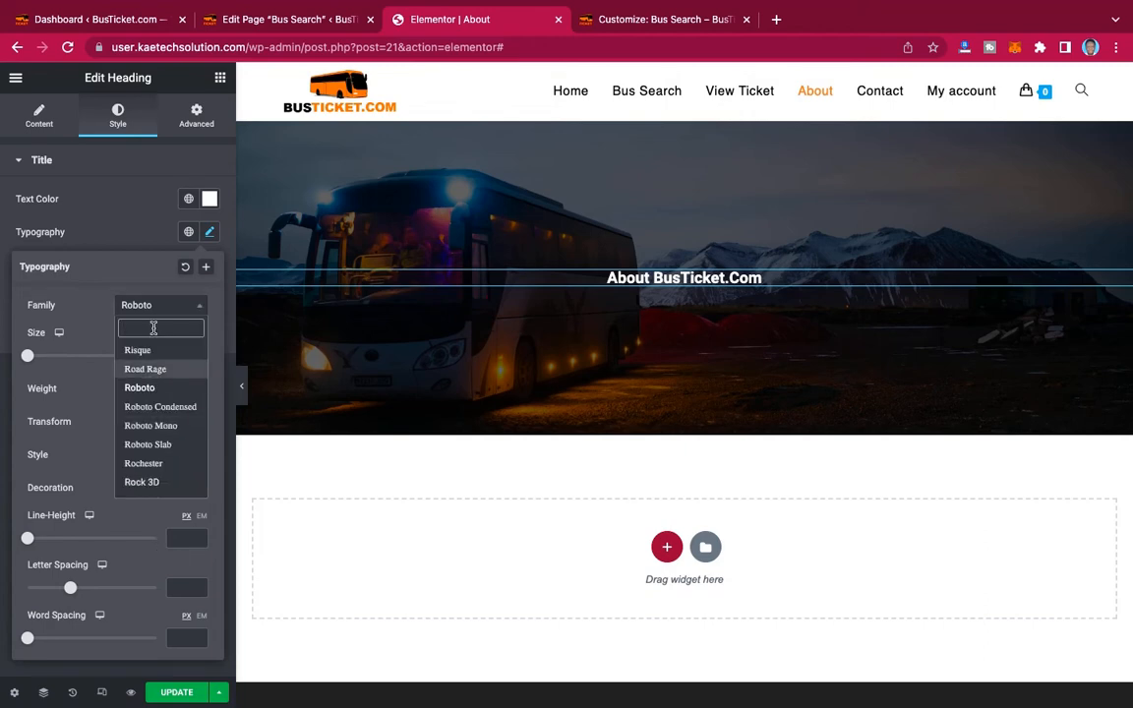
type("monts")
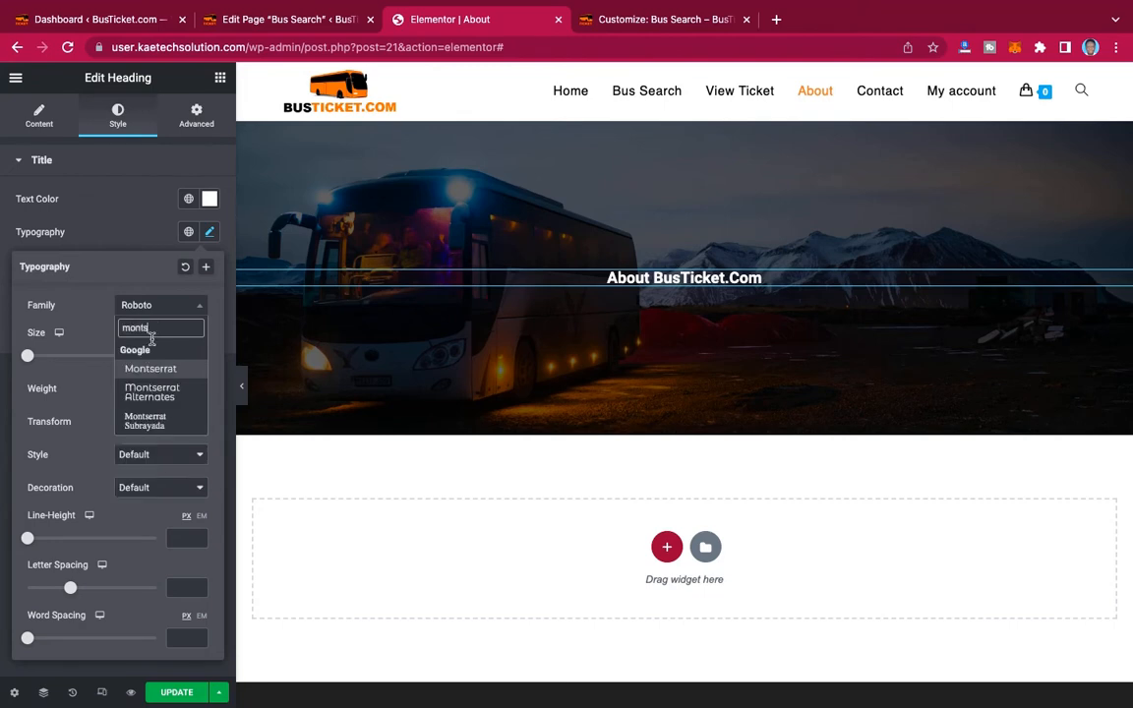
left_click(149, 369)
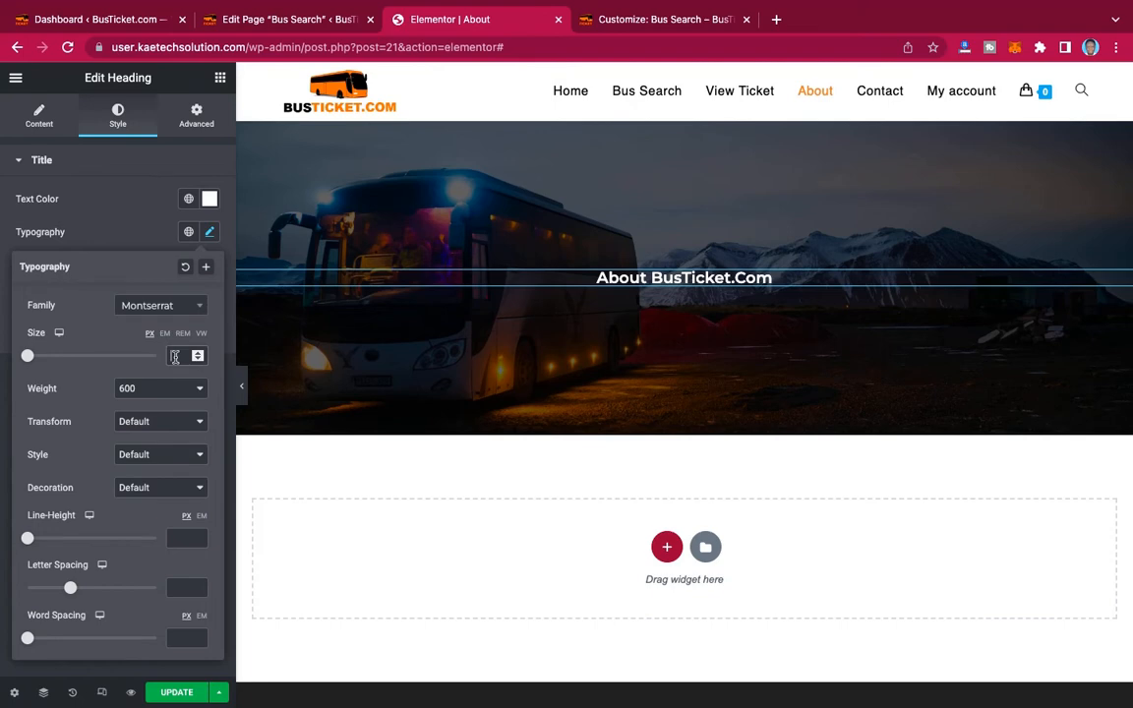
Set the banner heading's font size to 55 px and its weight to 700.
left_click(175, 356)
type("50")
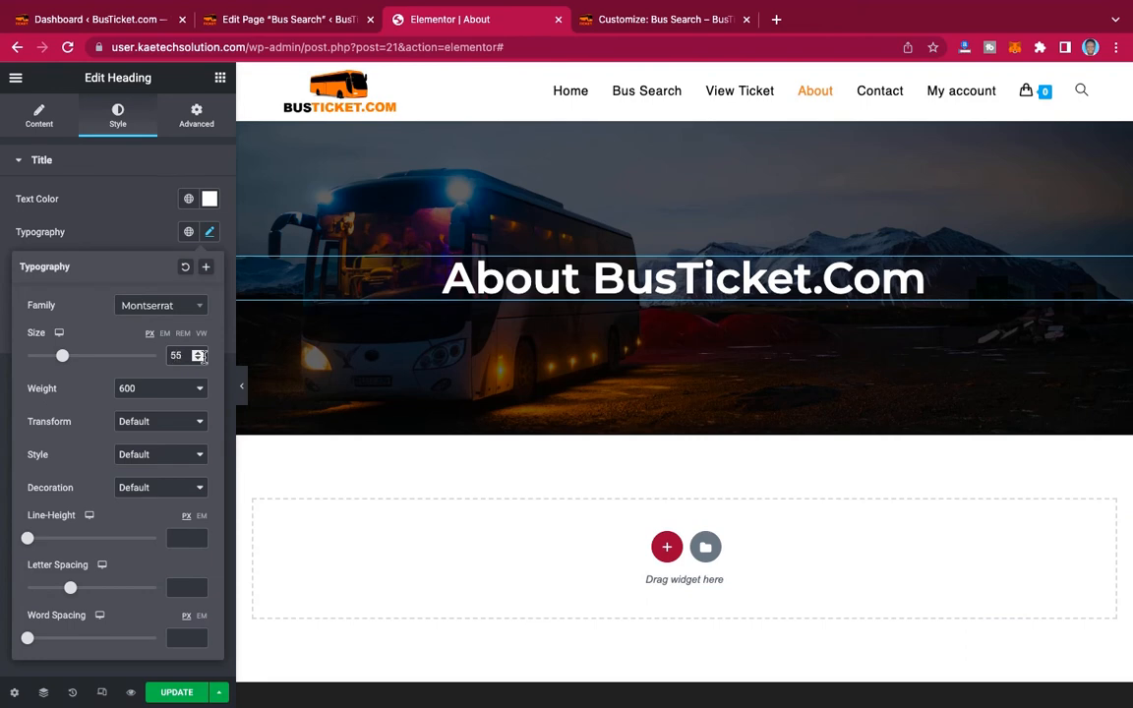
left_click(154, 393)
left_click(150, 409)
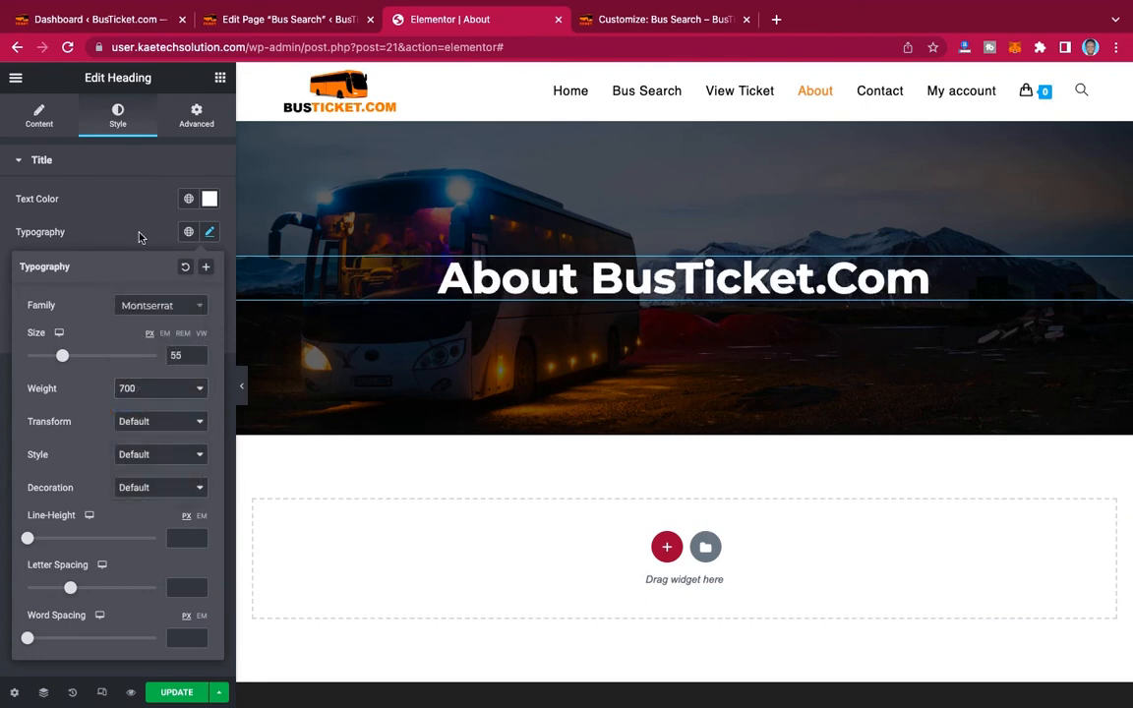
left_click(125, 209)
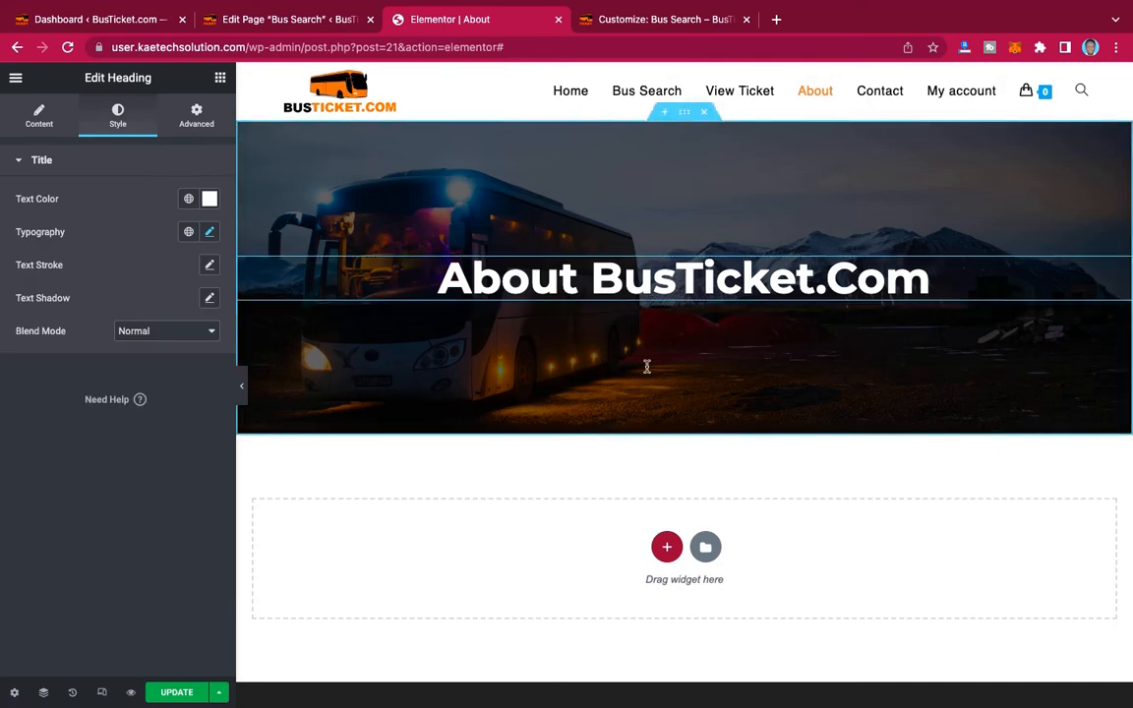
Add a new section with two equal columns below the banner.
scroll(632, 462, "down", 2)
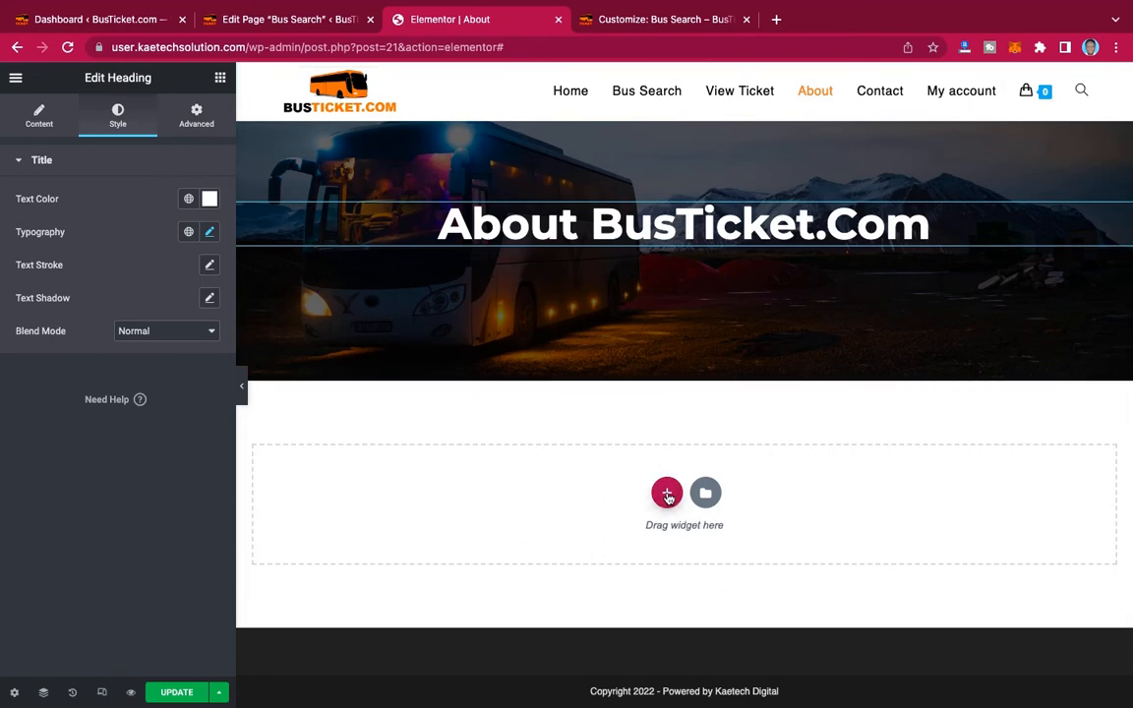
left_click(667, 494)
scroll(697, 423, "down", 2)
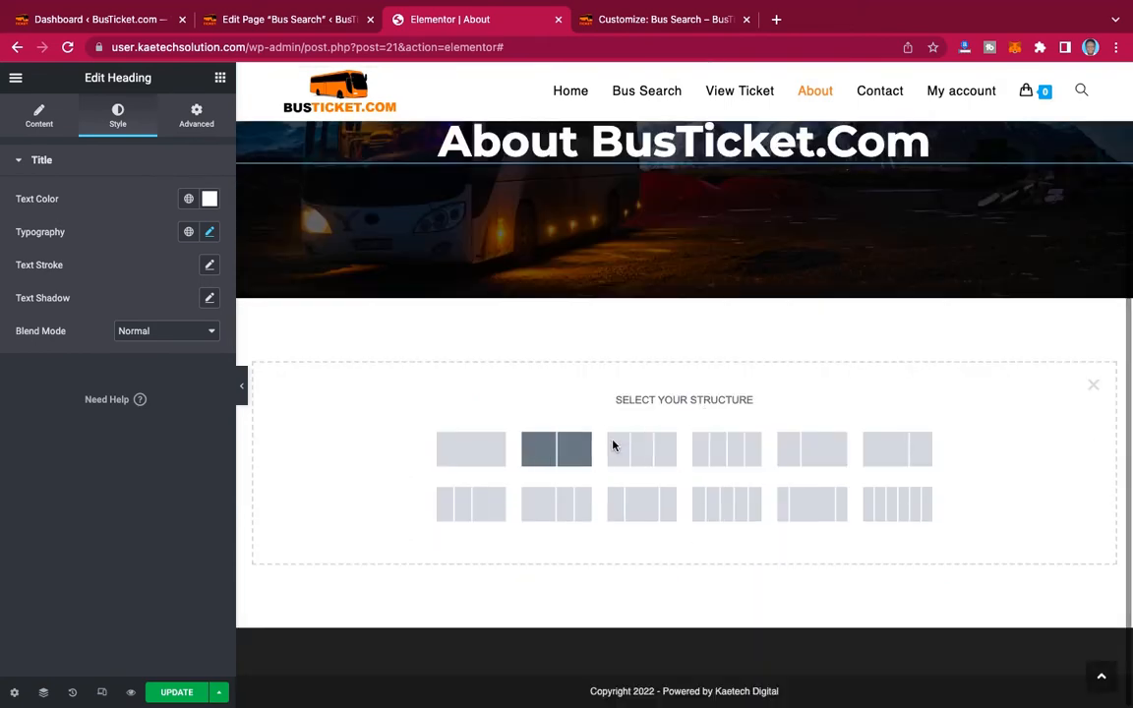
left_click(556, 452)
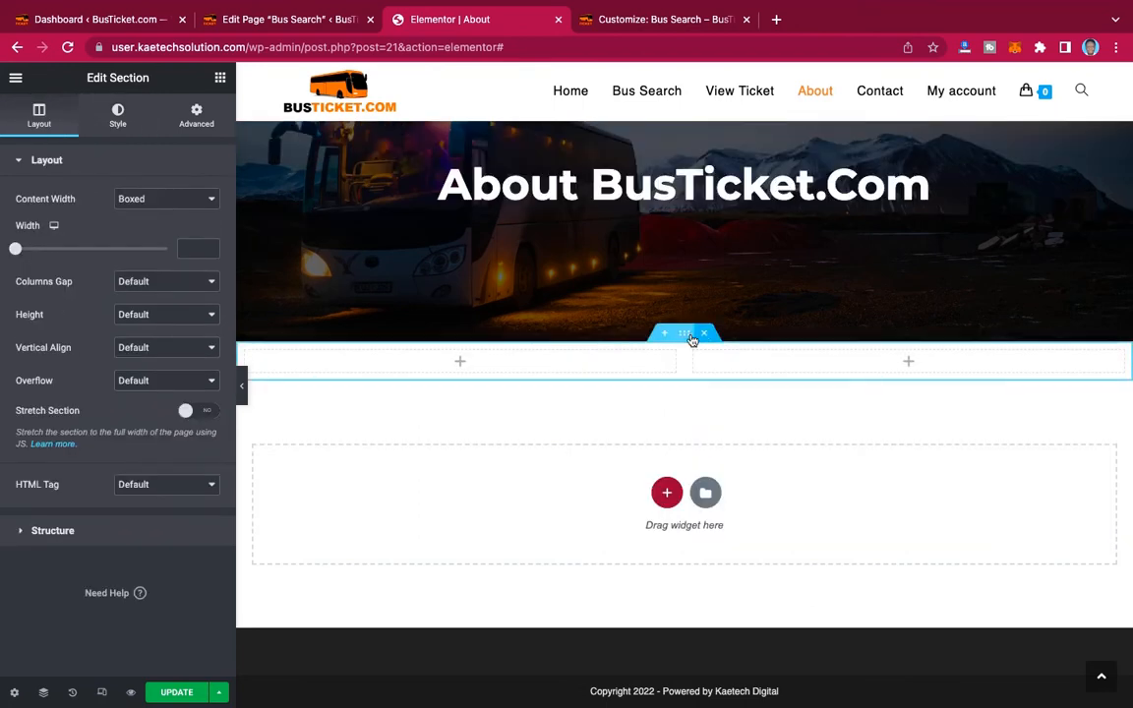
Give the two-column section top and bottom margins of 70 px.
left_click(196, 123)
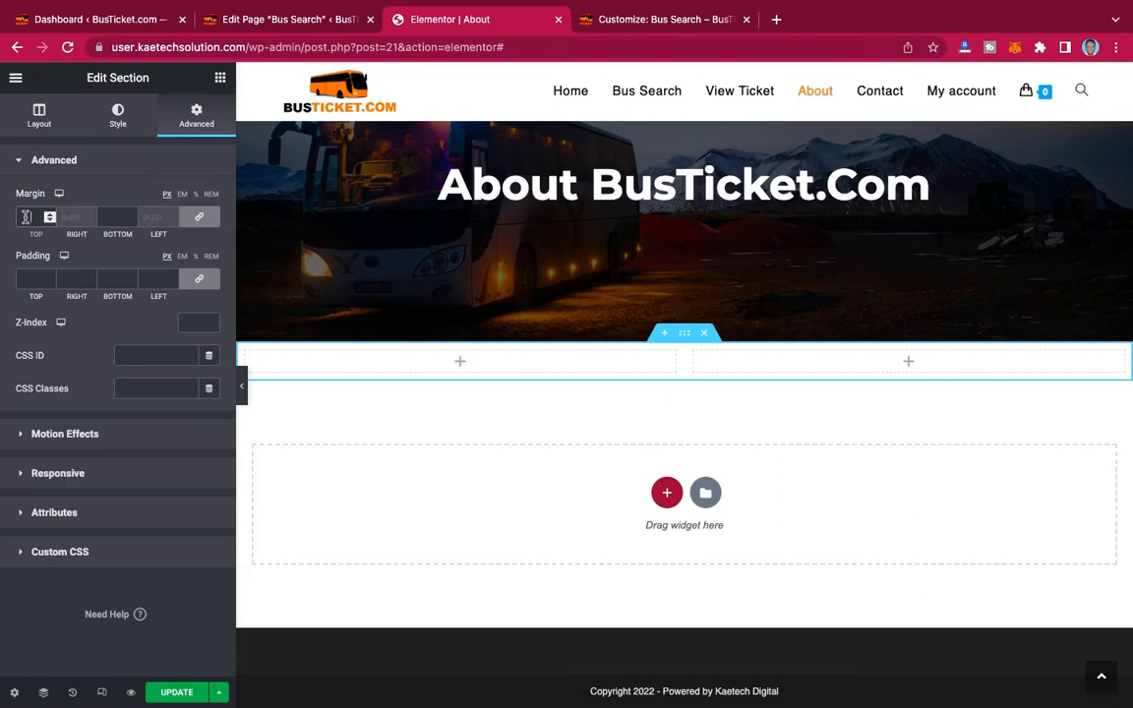
type("70")
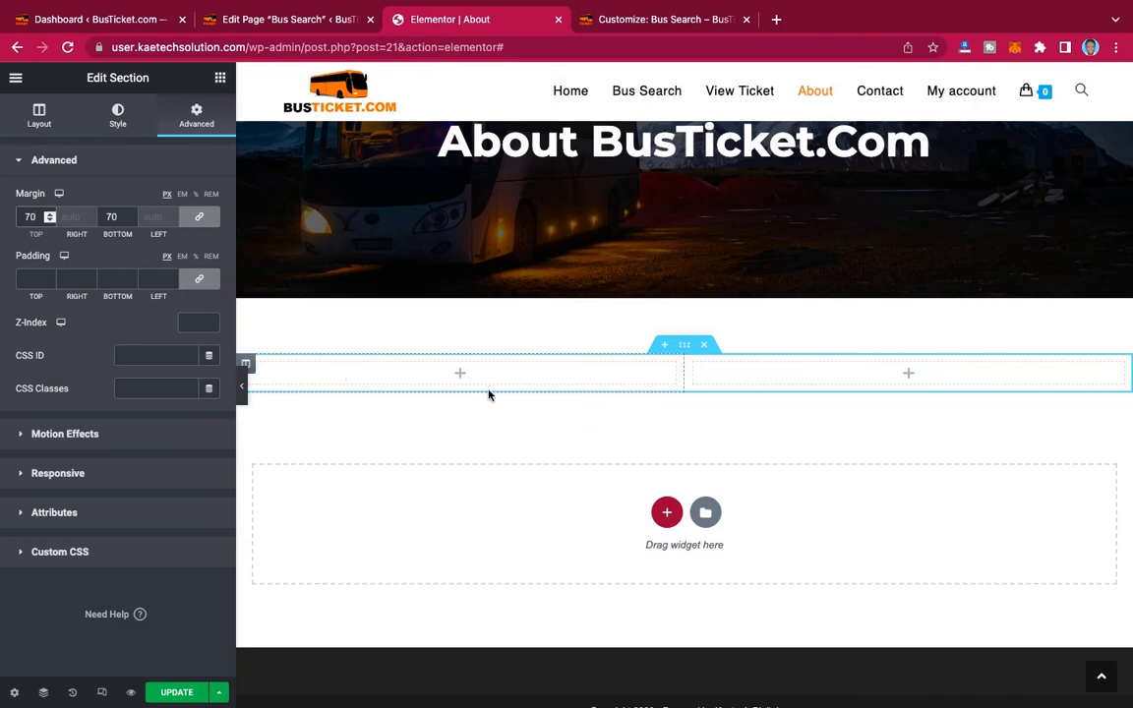
left_click(39, 116)
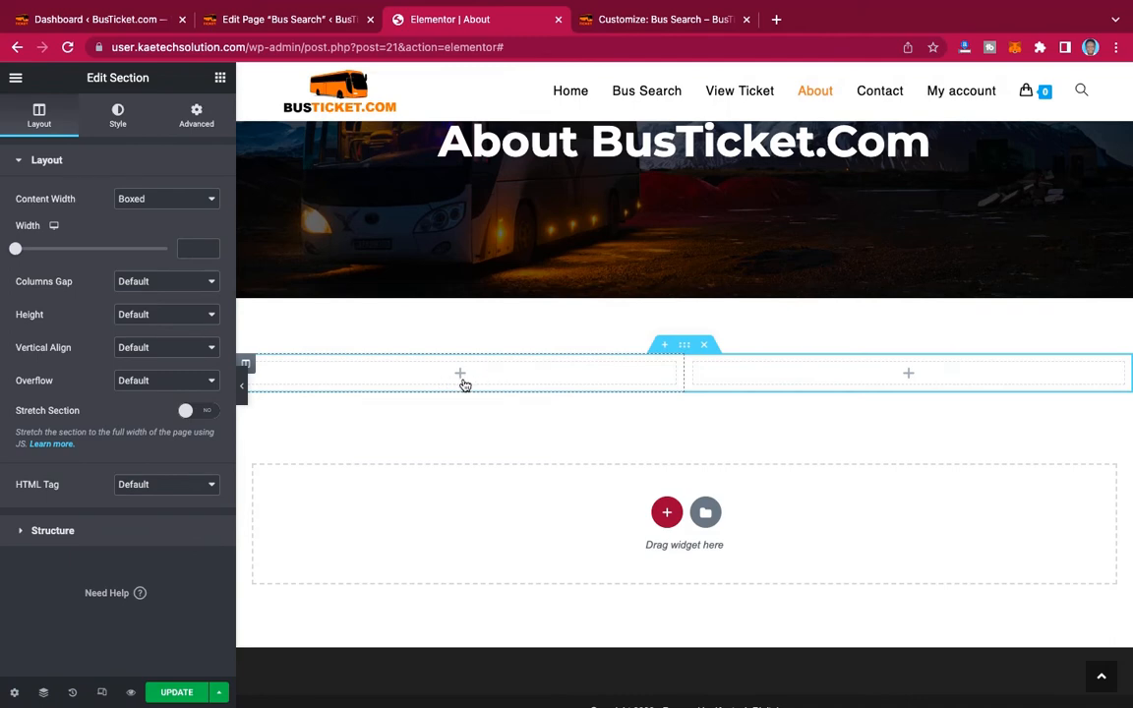
left_click(197, 122)
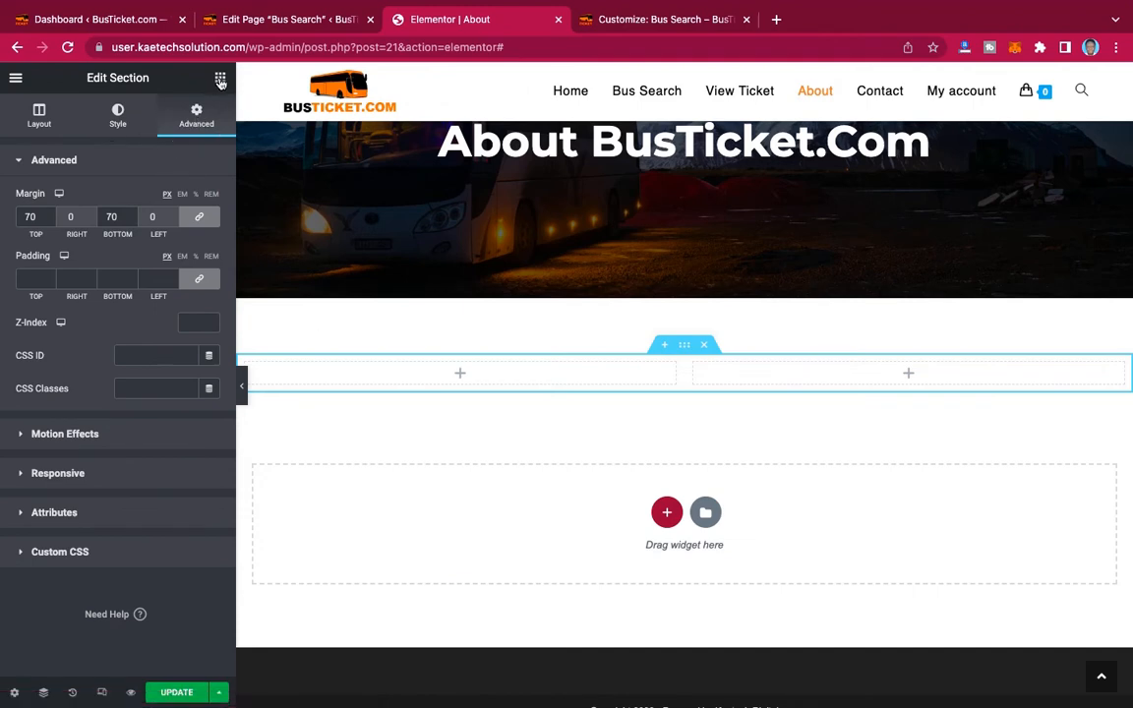
Add an Image widget to the section's left column, using cropped-LOGO.png from the media library.
left_click(220, 79)
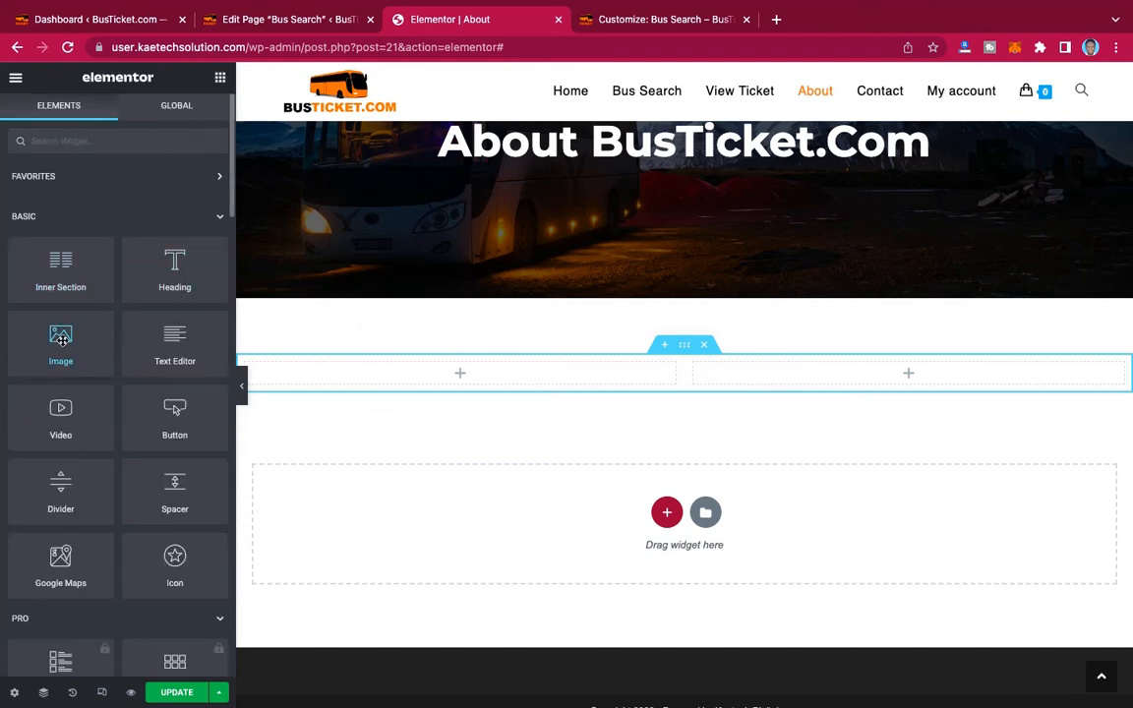
left_click_drag(60, 339, 425, 378)
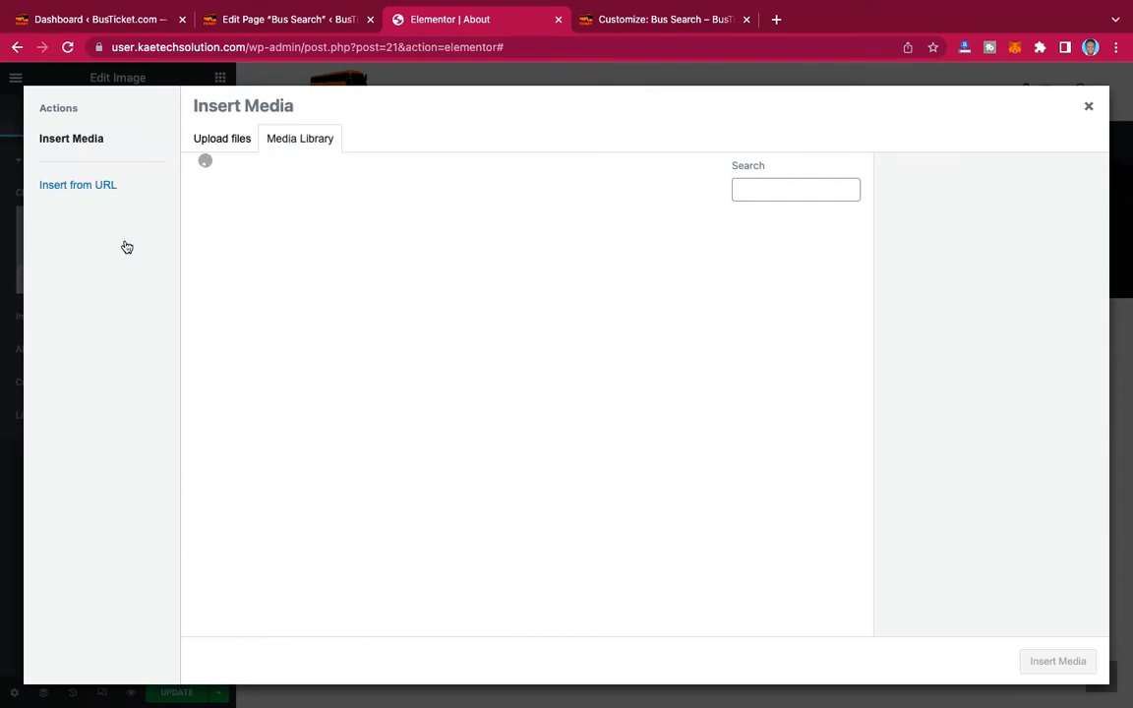
scroll(362, 446, "down", 3)
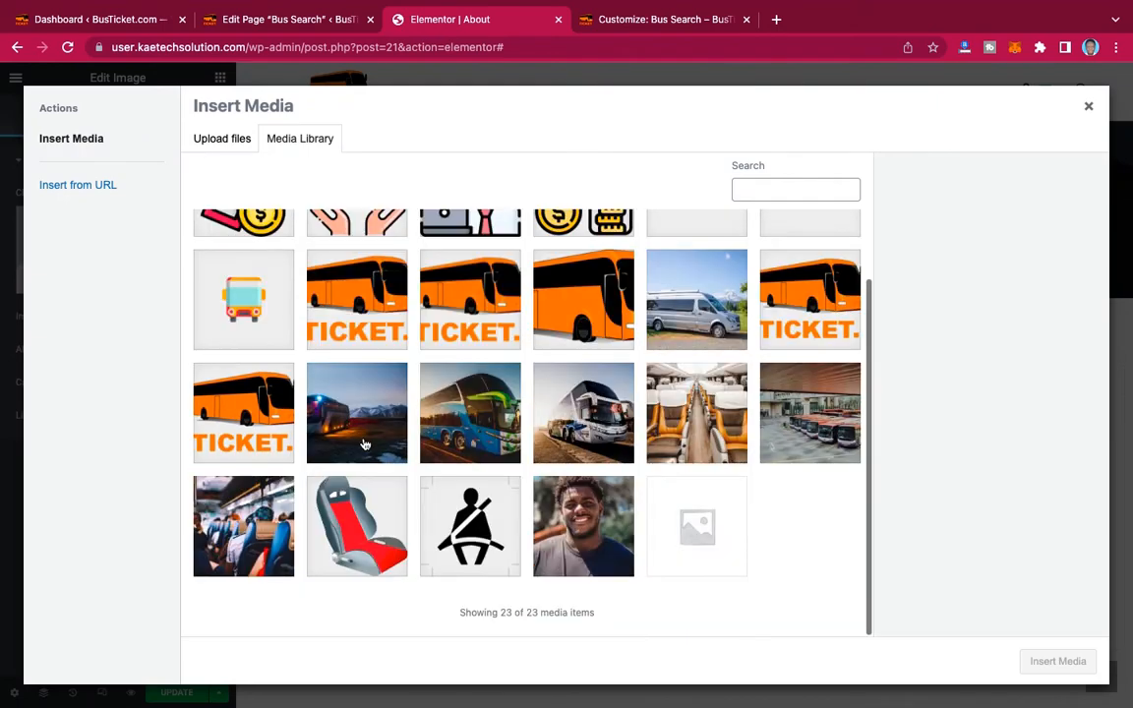
left_click(462, 293)
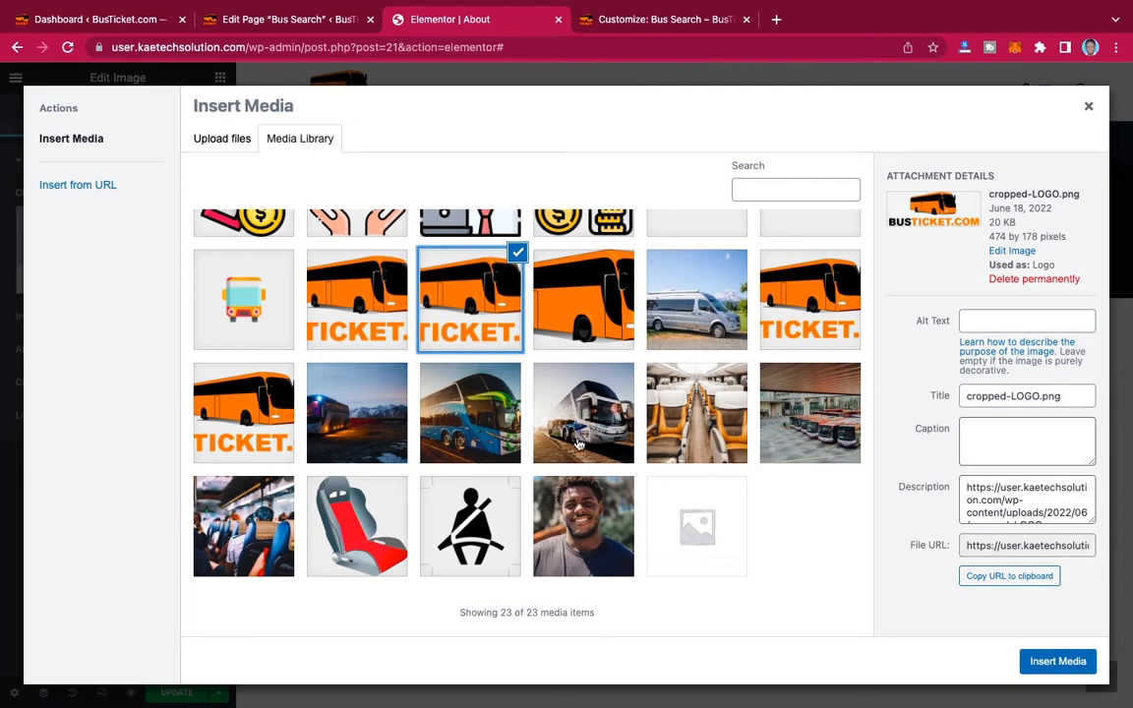
left_click(1054, 662)
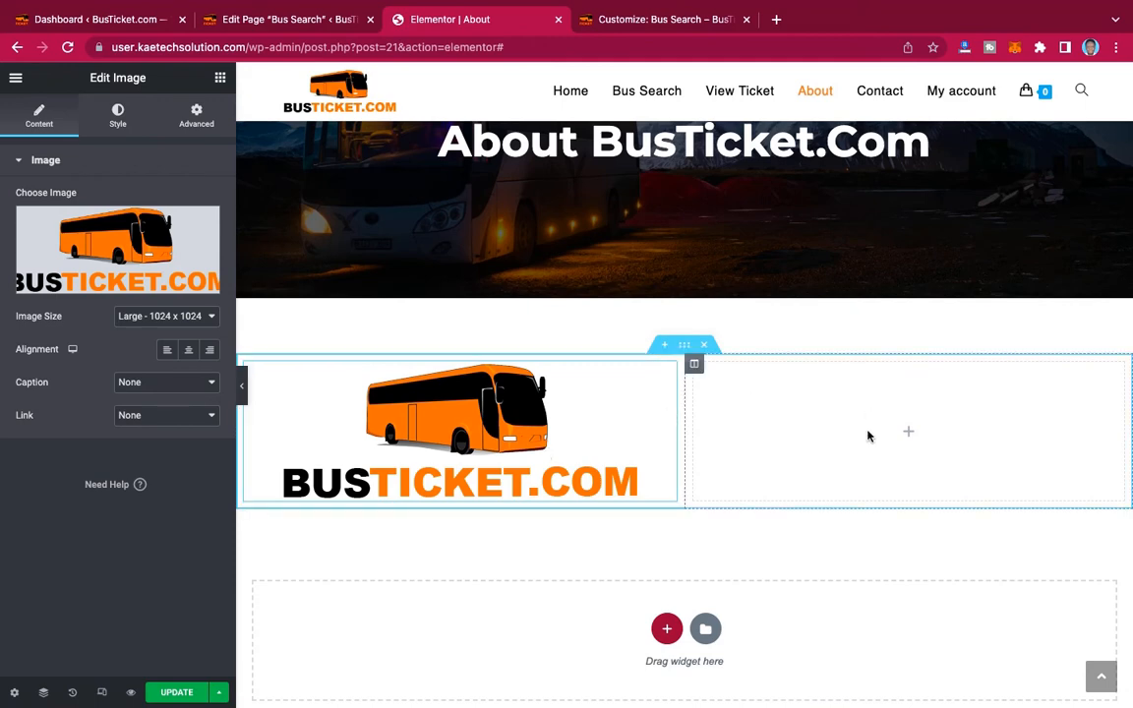
Add a Heading widget to the section's right column with the title "All About BusTicket.Com".
left_click(221, 78)
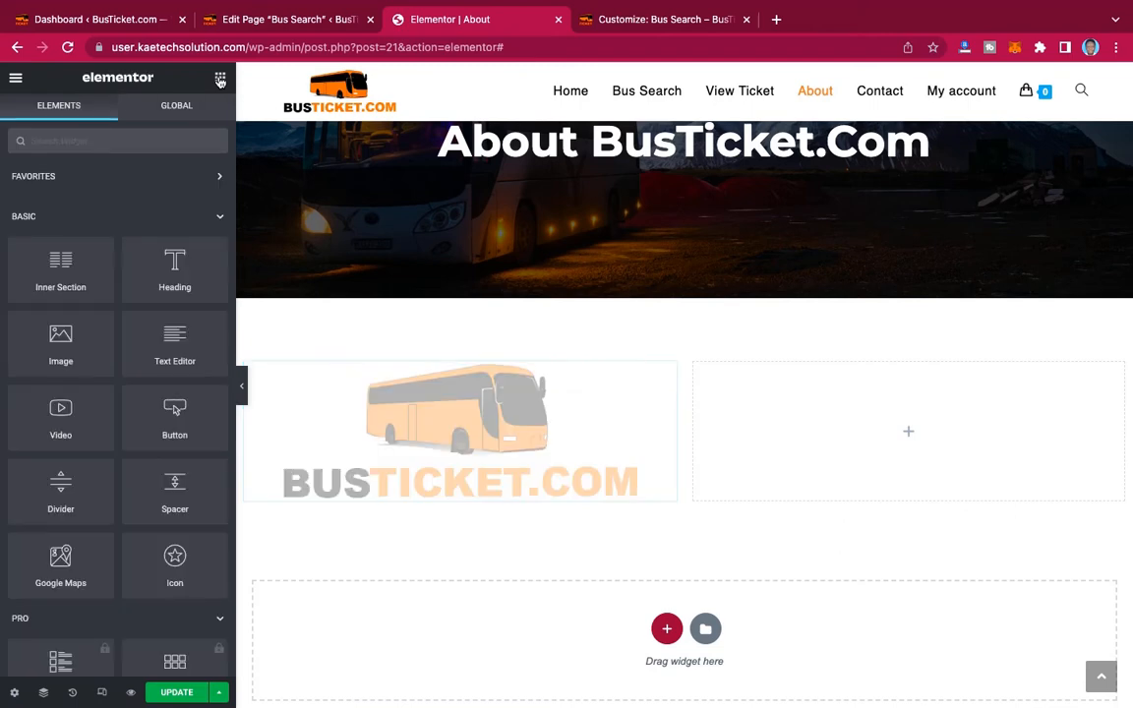
left_click_drag(174, 262, 797, 397)
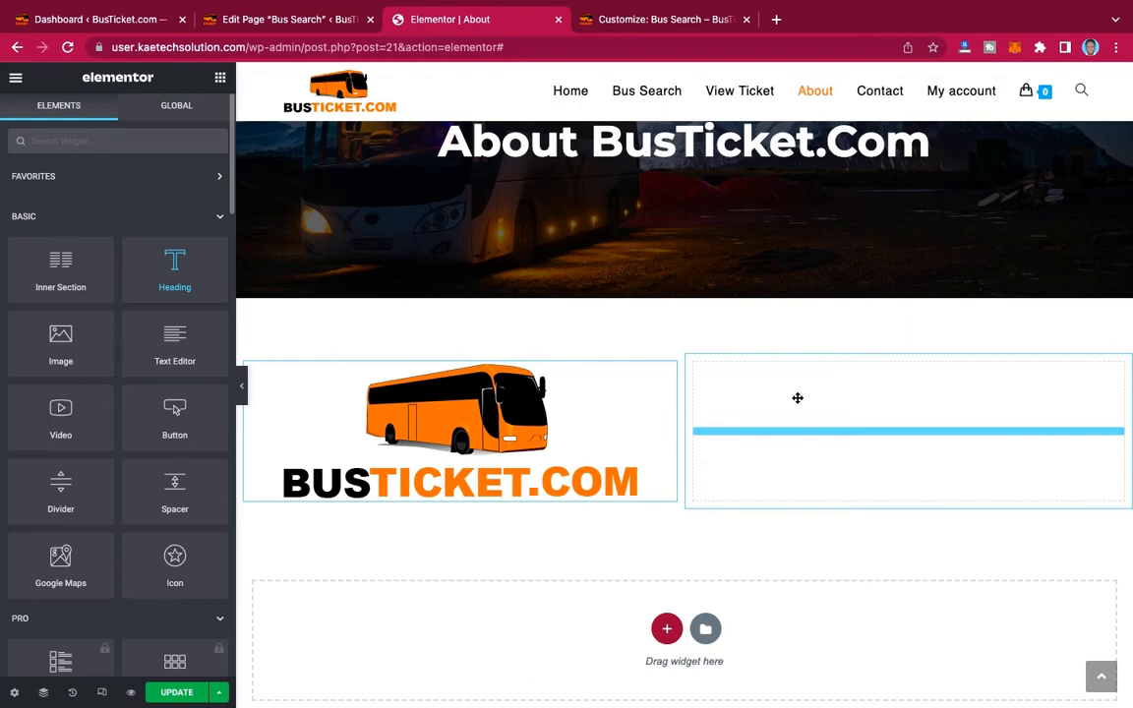
left_click_drag(797, 397, 798, 398)
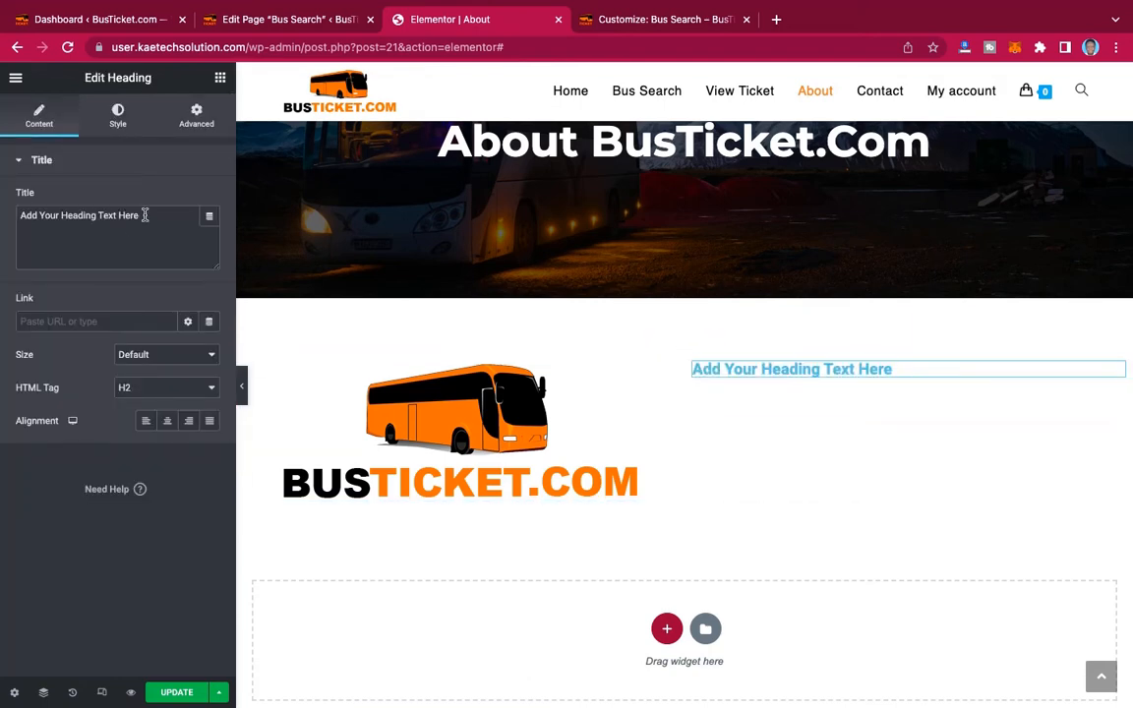
left_click_drag(144, 214, 1, 218)
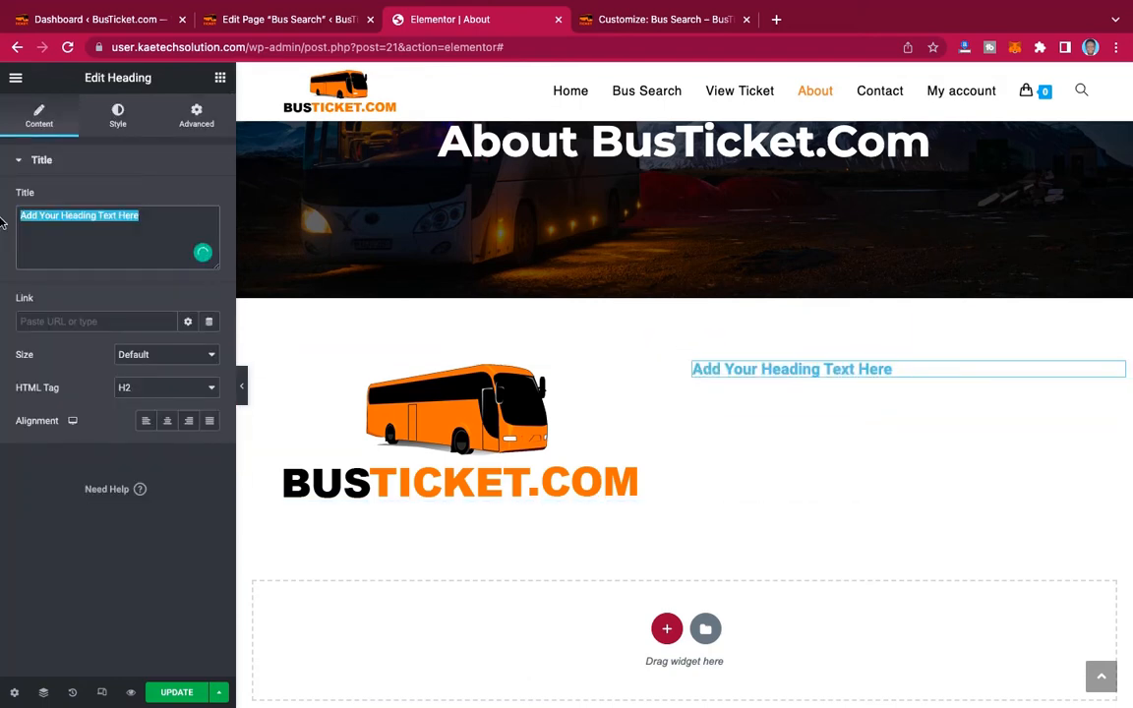
type("A")
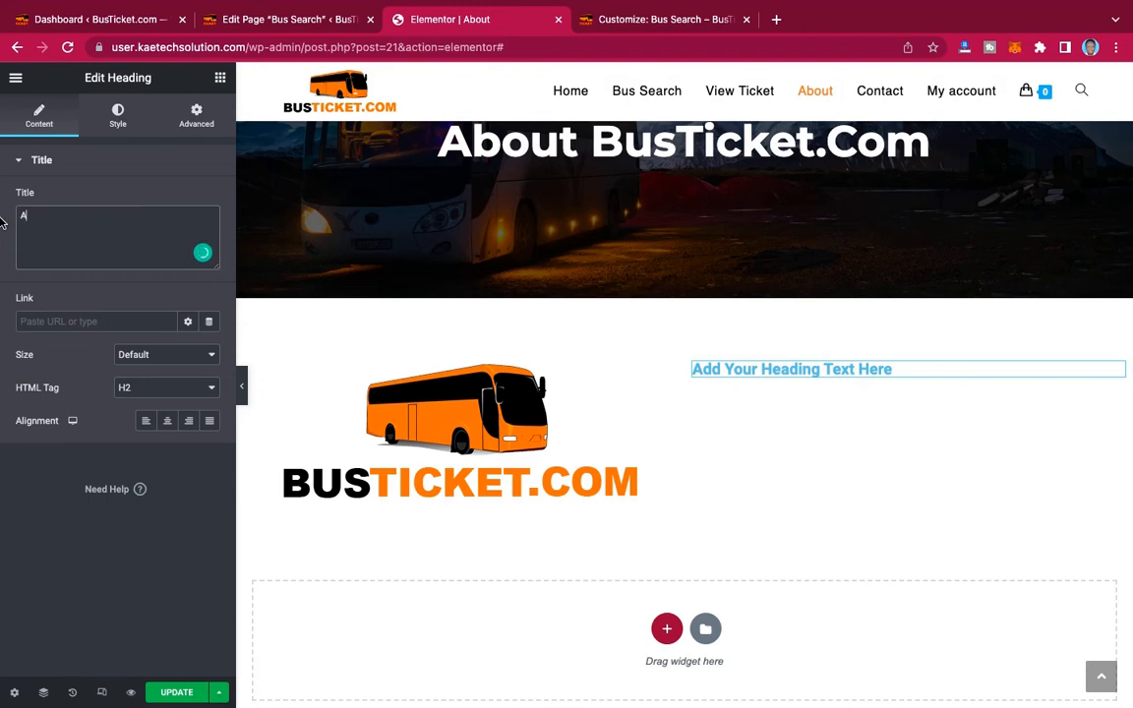
type("ll")
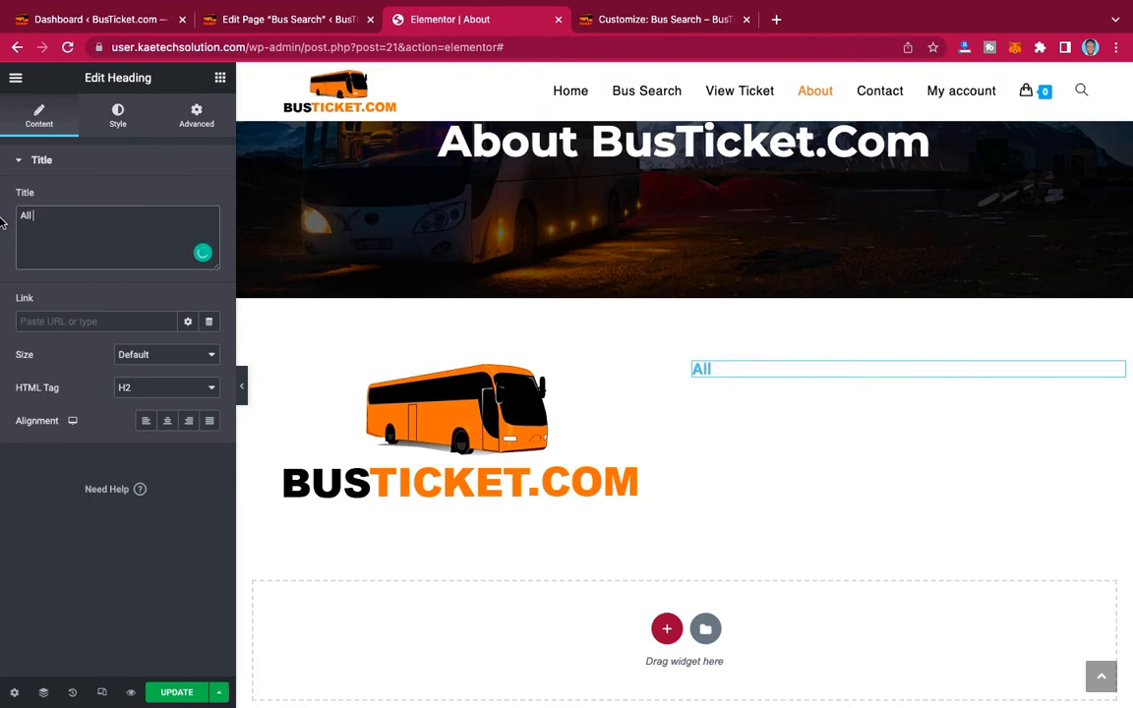
type(" About BusTi")
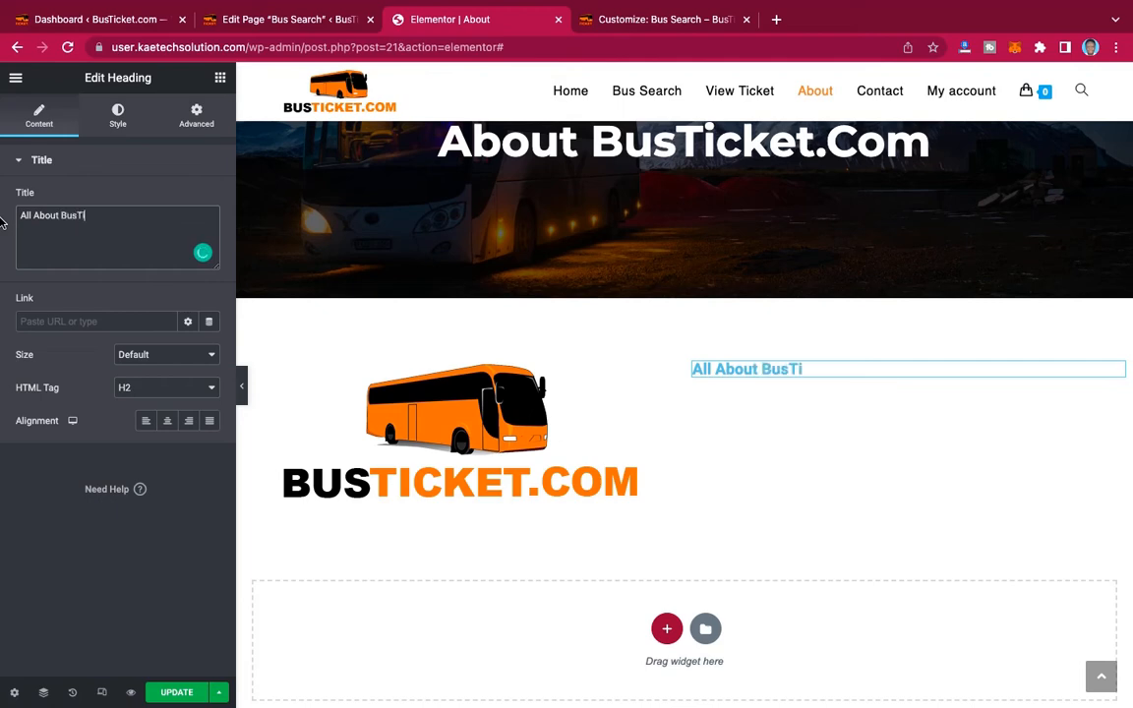
type("cket.Com")
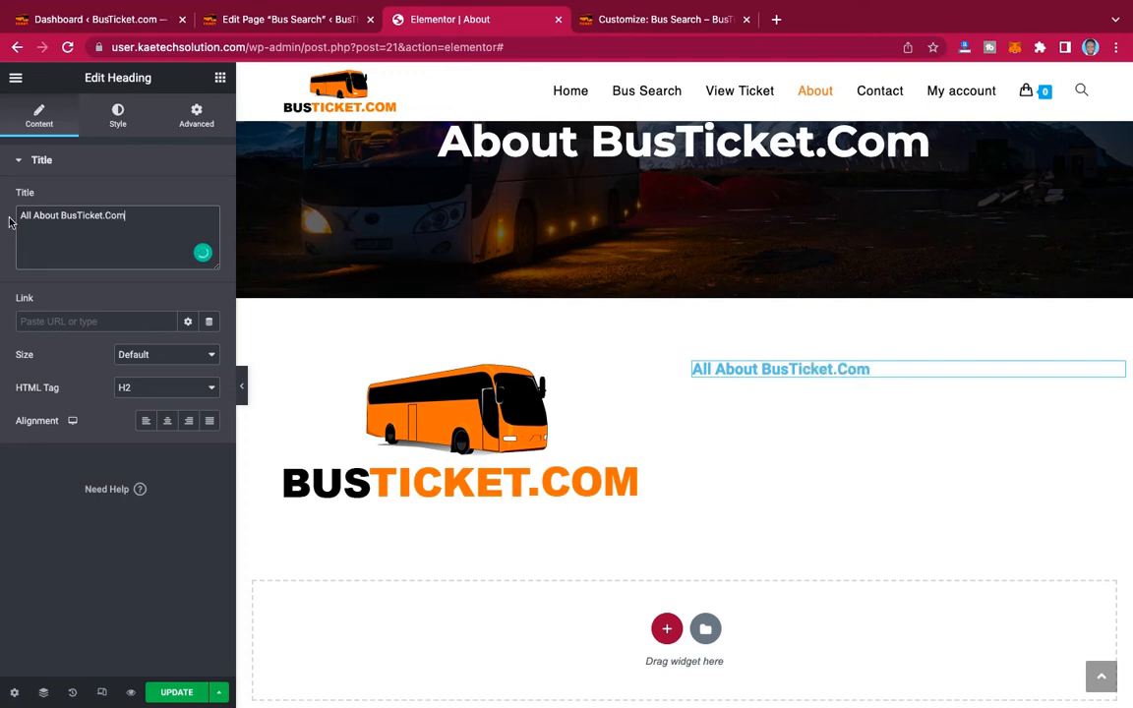
Set the text color of the "All About BusTicket.Com" heading to black.
left_click(117, 118)
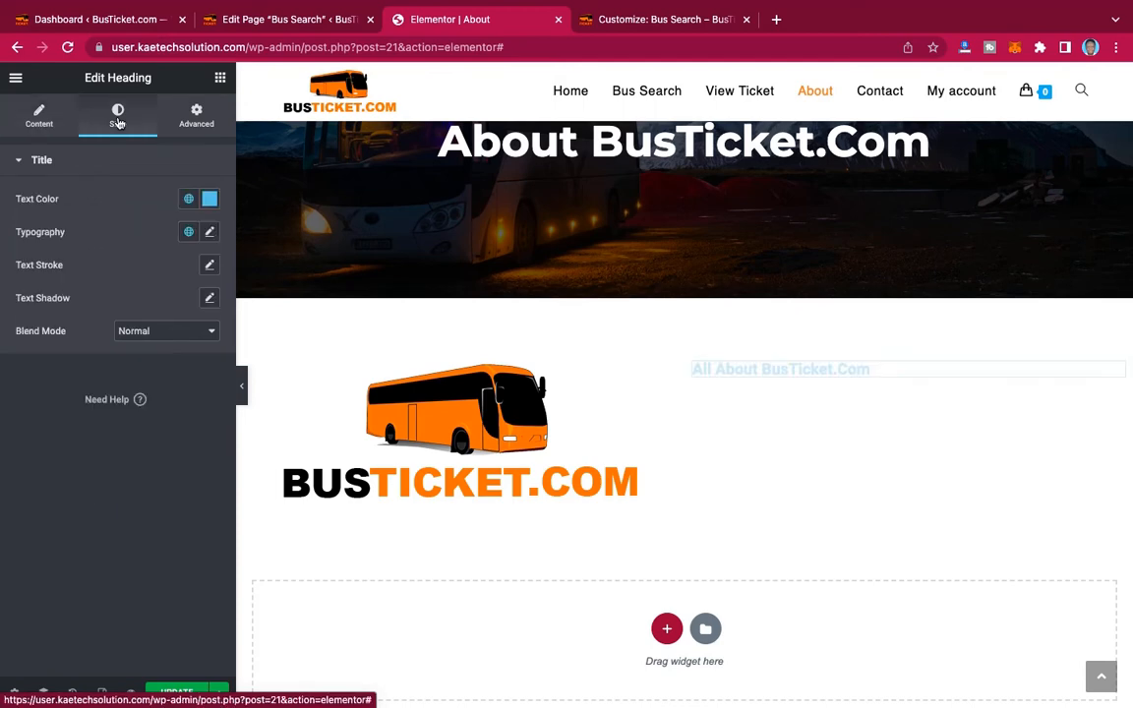
left_click(209, 200)
left_click(41, 381)
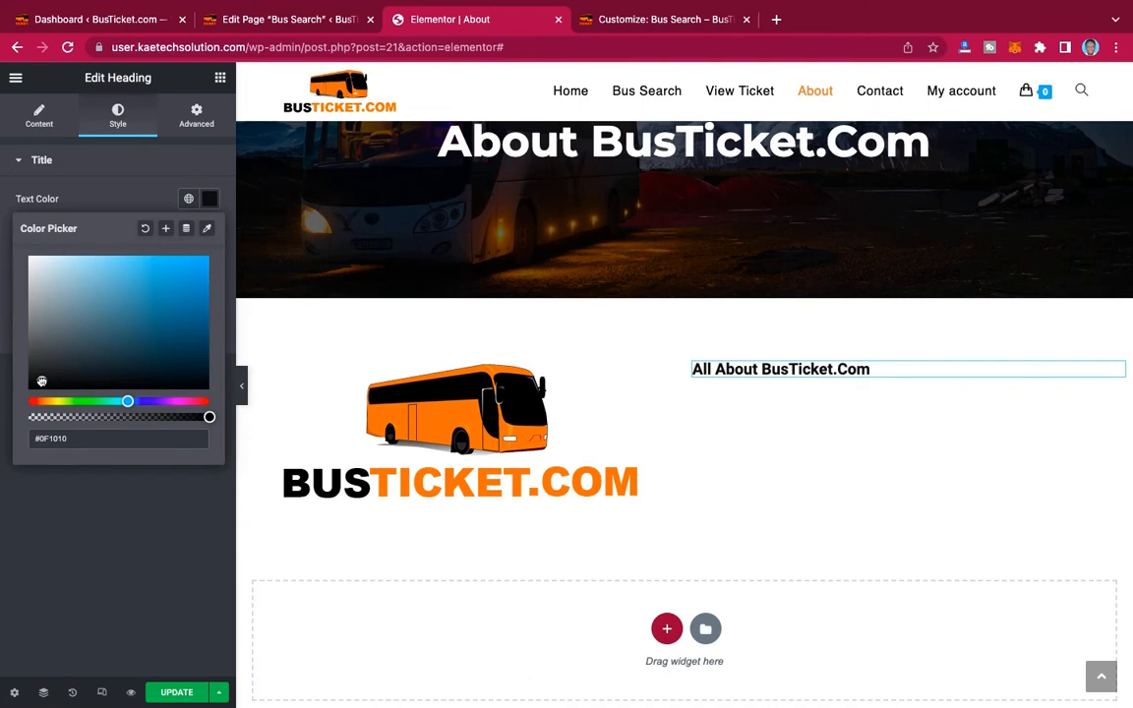
left_click_drag(42, 381, 1, 413)
left_click(122, 203)
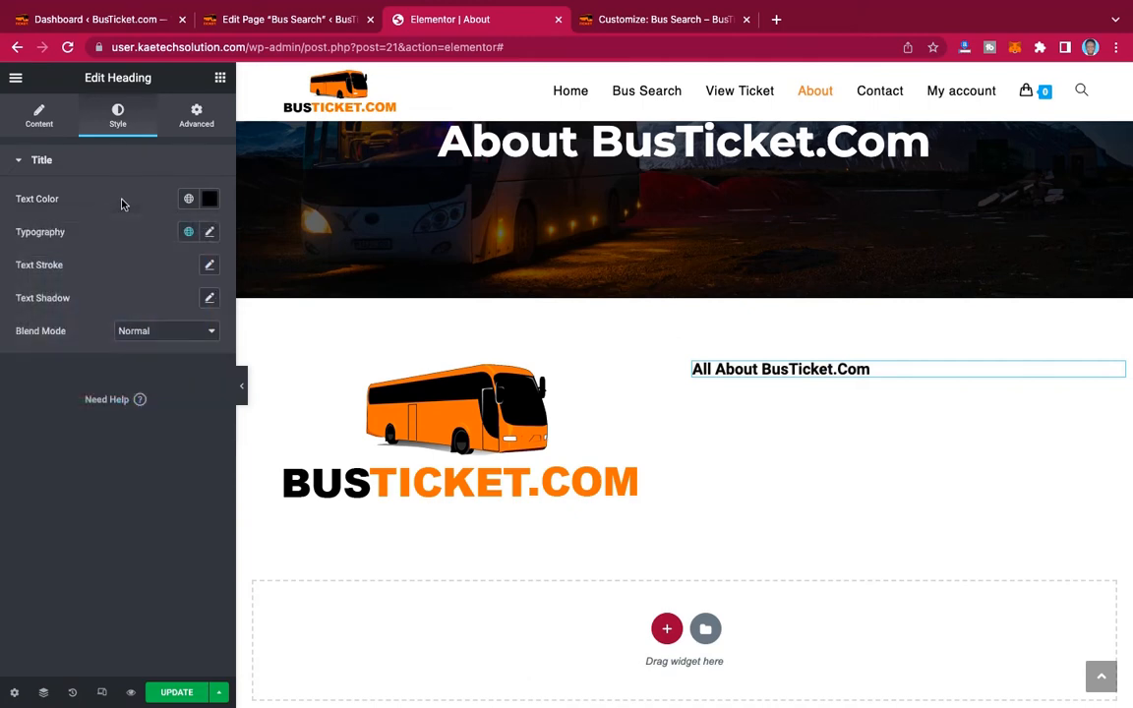
Set the "All About BusTicket.Com" heading's font family to Poppins and its size to 25 px.
left_click(210, 232)
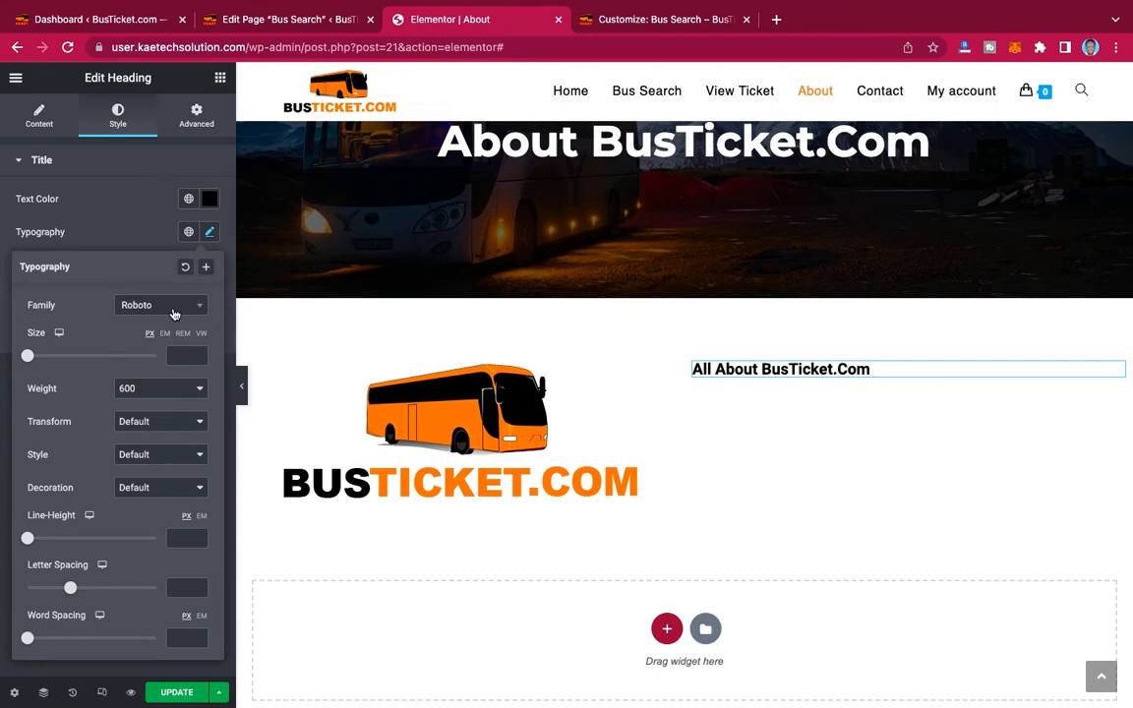
left_click(174, 311)
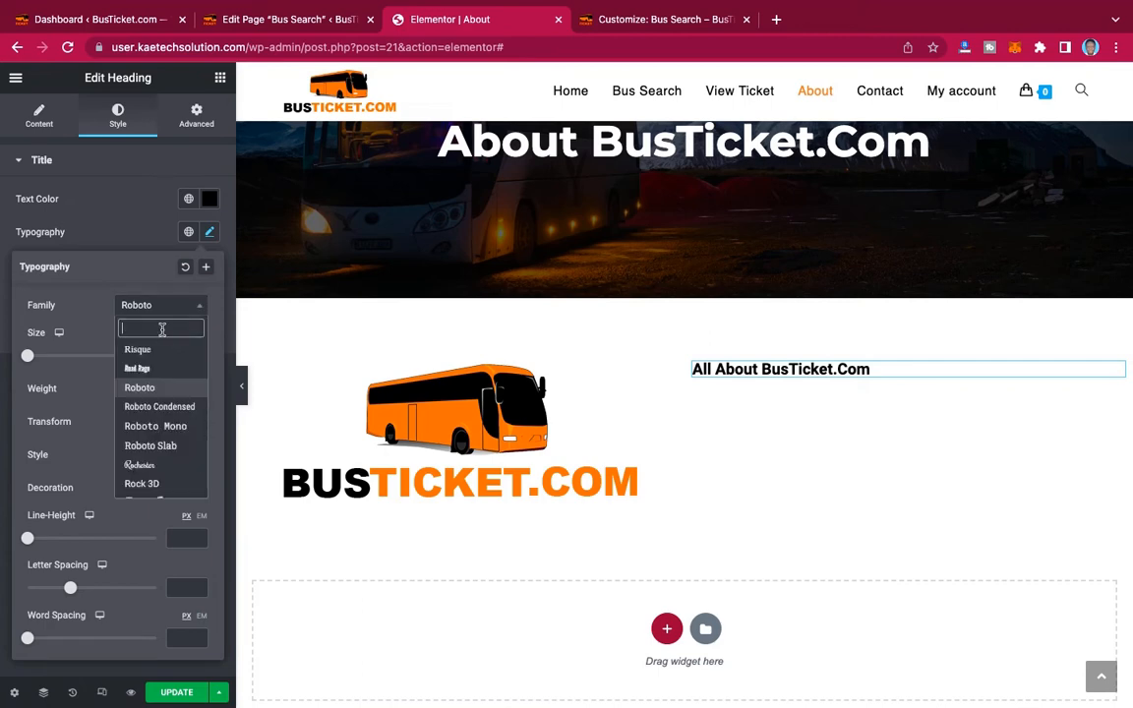
type("popp")
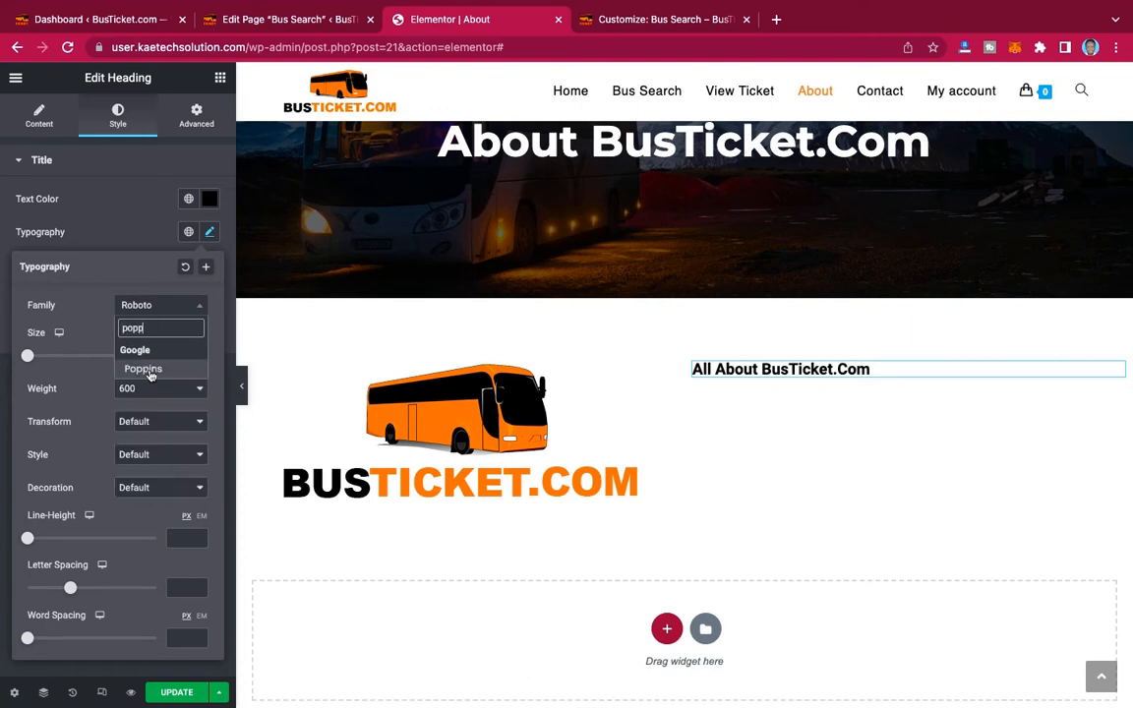
left_click(143, 368)
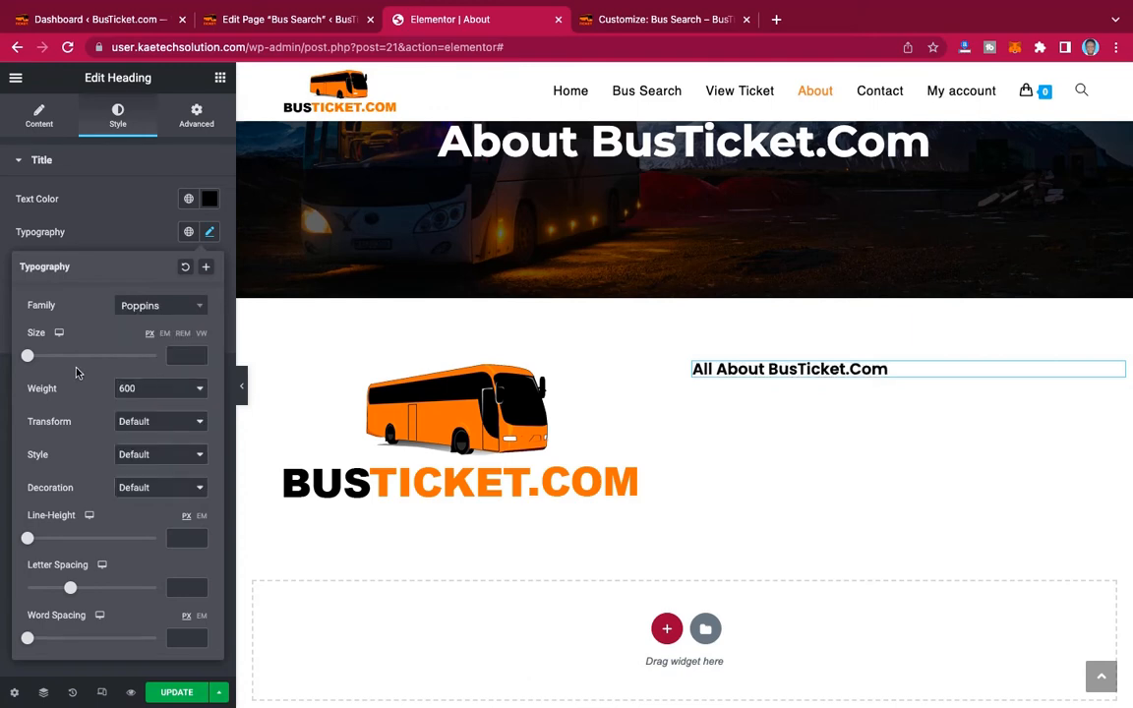
left_click(176, 360)
type("35")
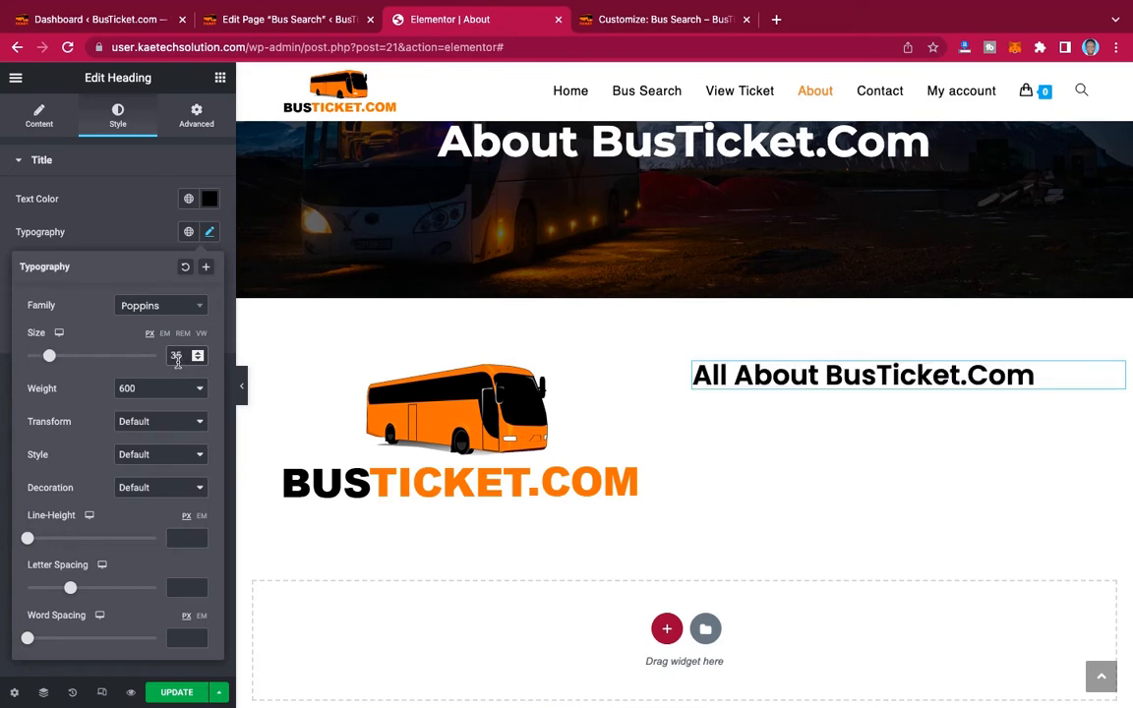
key("BackSpace")
key("BackSpace")
type("25")
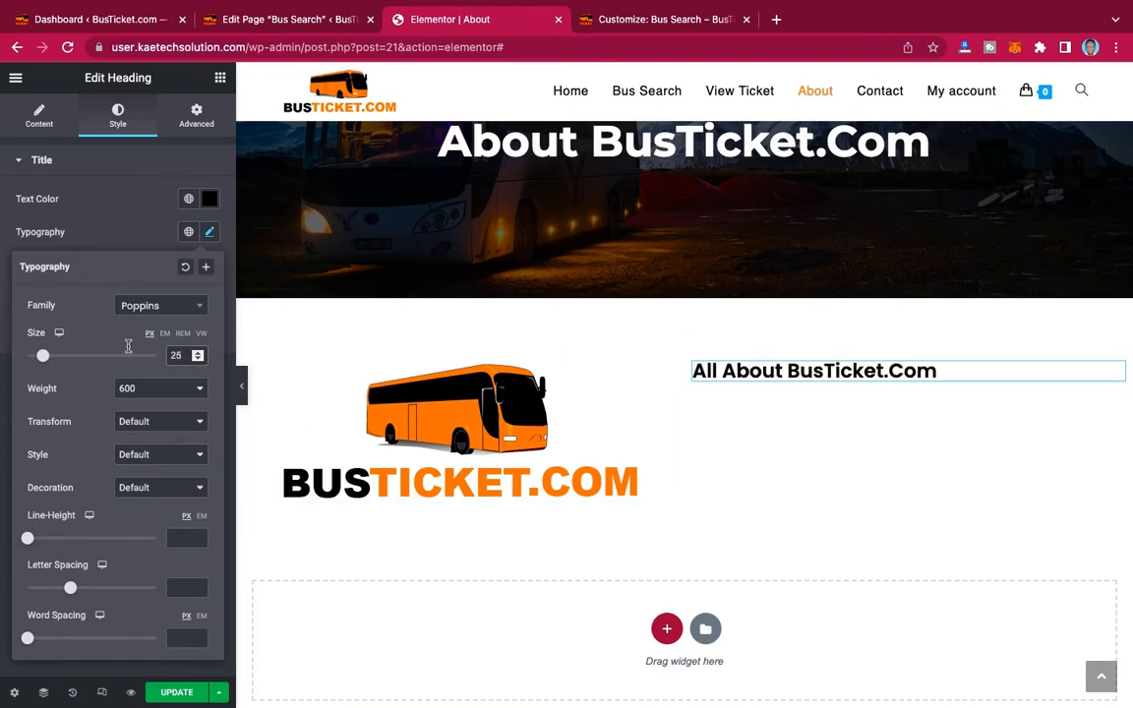
left_click(138, 247)
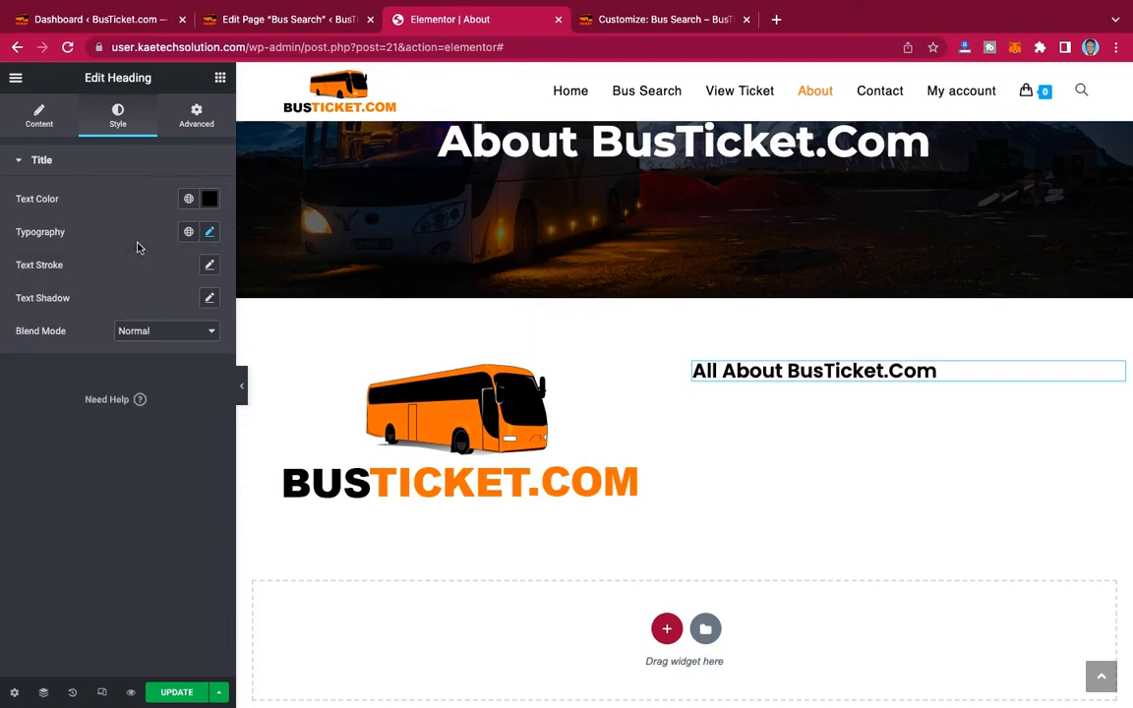
Add a Text Editor widget below the "All About BusTicket.Com" heading and repeat its Lorem ipsum text three times in one paragraph and twice in a second.
left_click(221, 80)
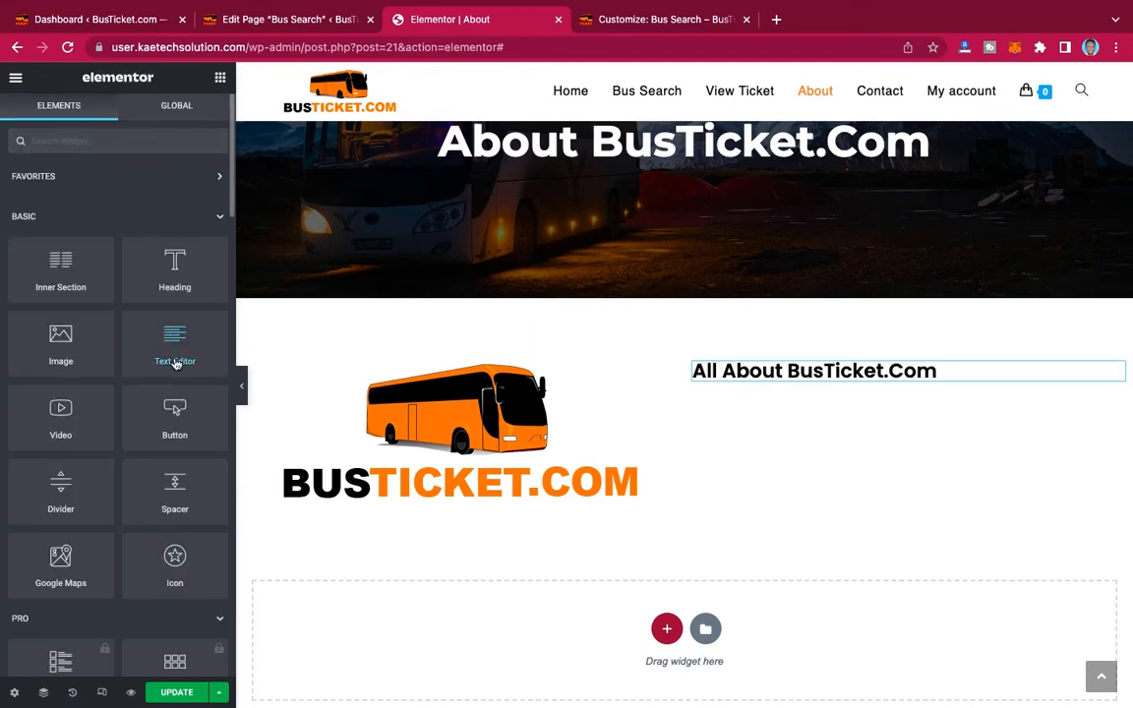
left_click_drag(169, 338, 832, 387)
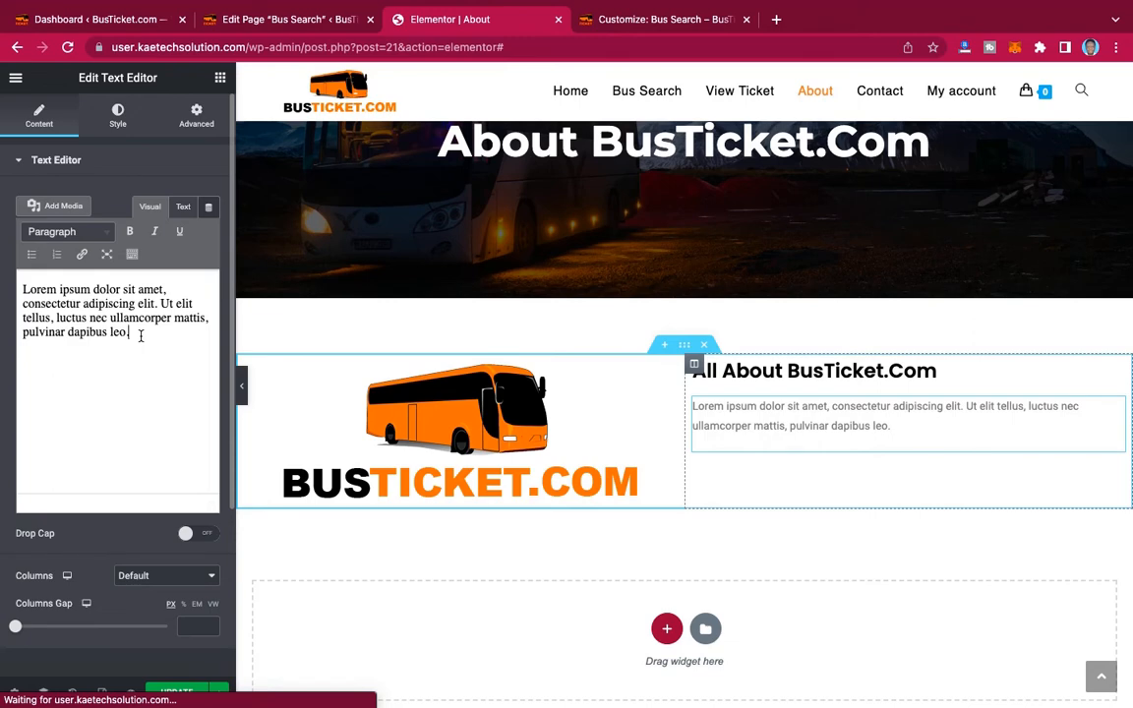
key("ctrl+a")
key("ctrl+c")
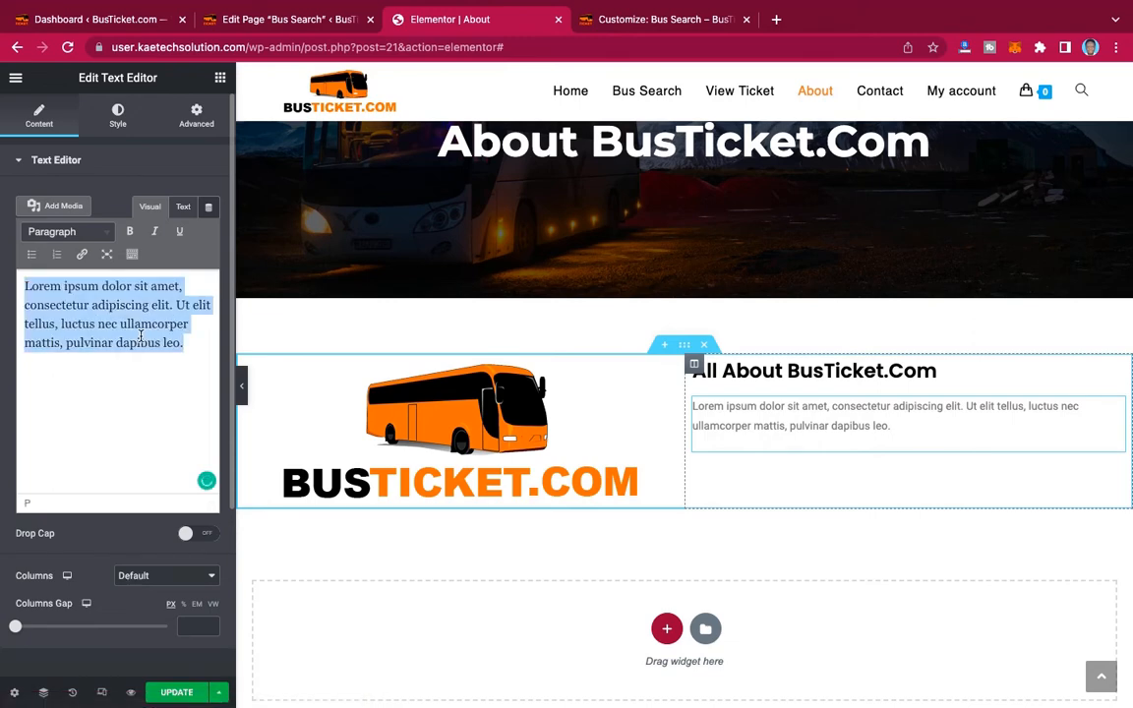
key("Right")
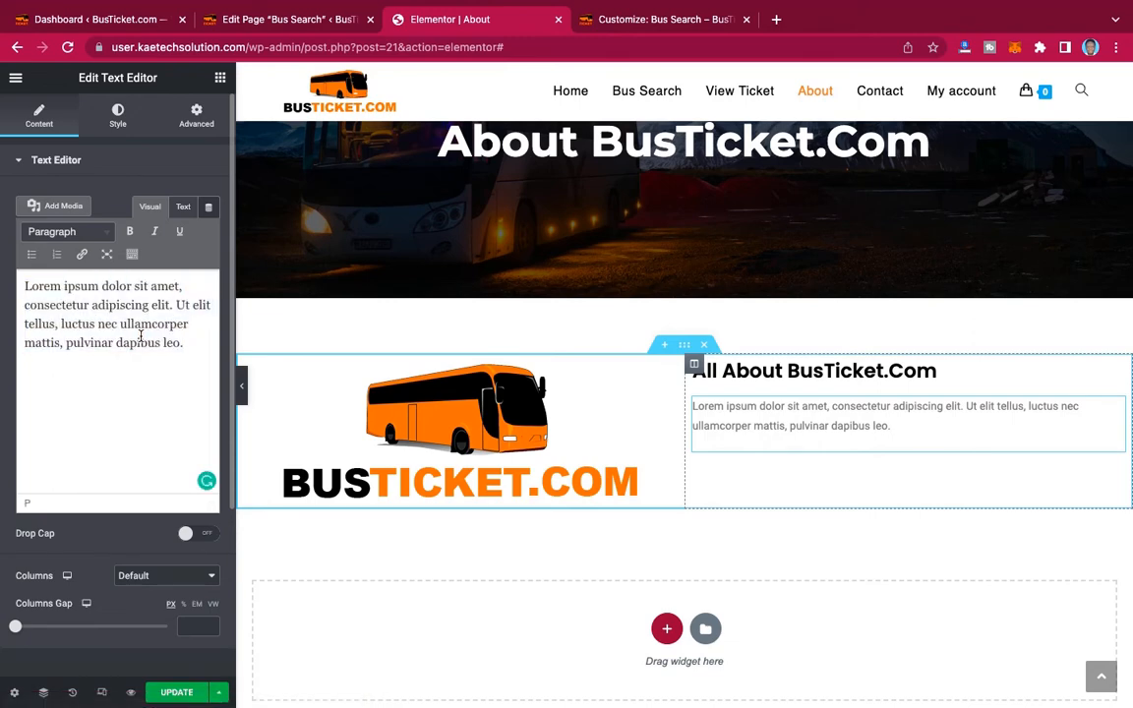
key("ctrl+v")
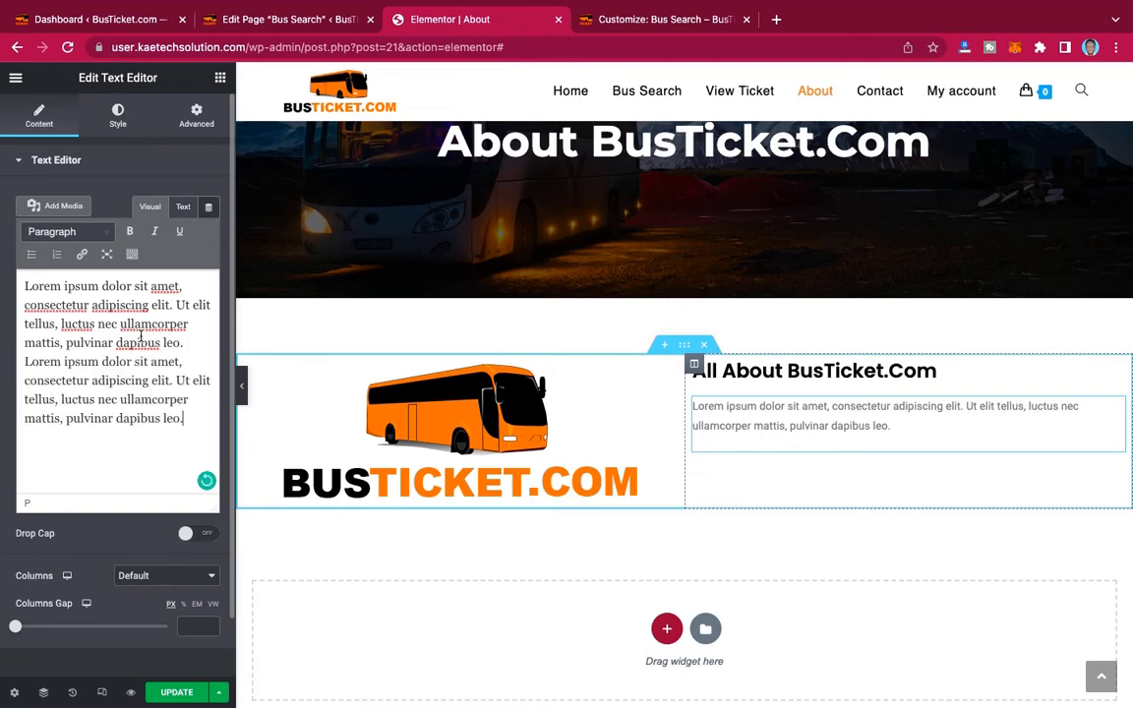
key("ctrl+v")
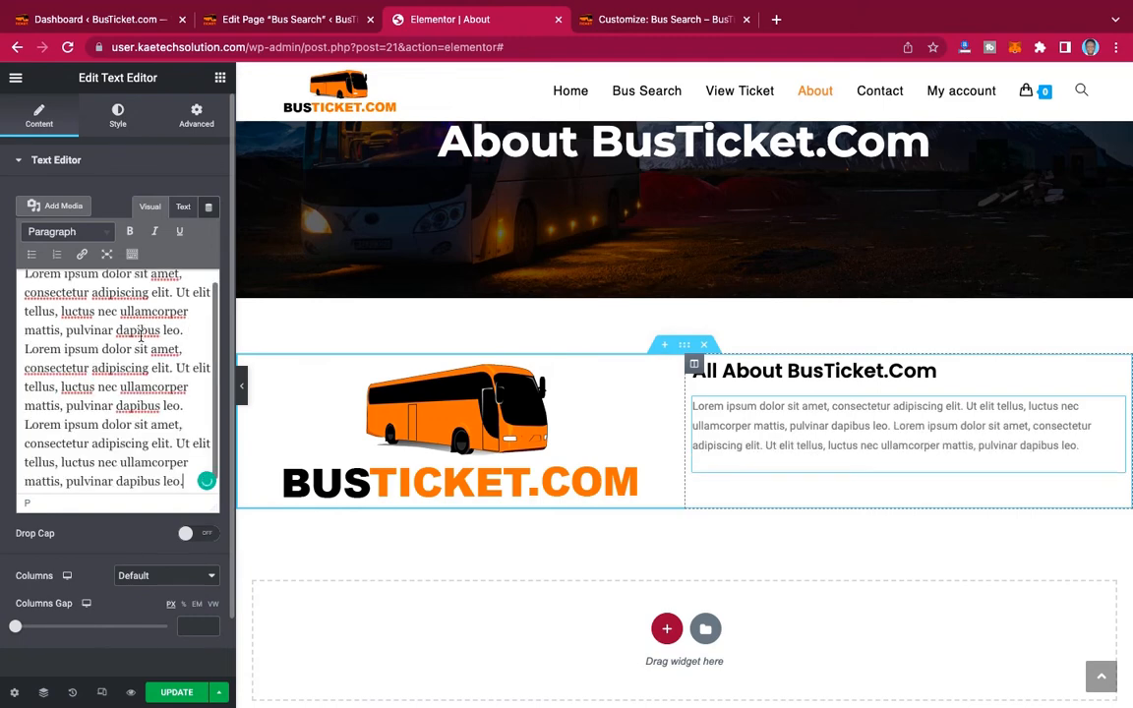
key("Return")
key("ctrl+v")
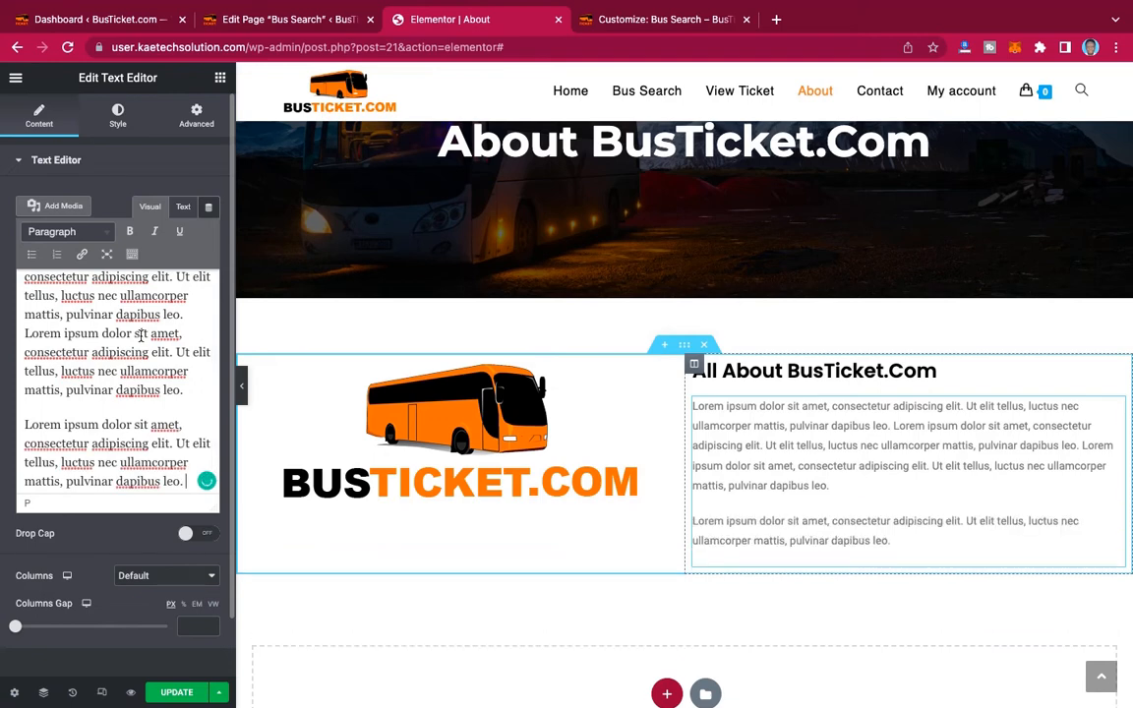
key("ctrl+z")
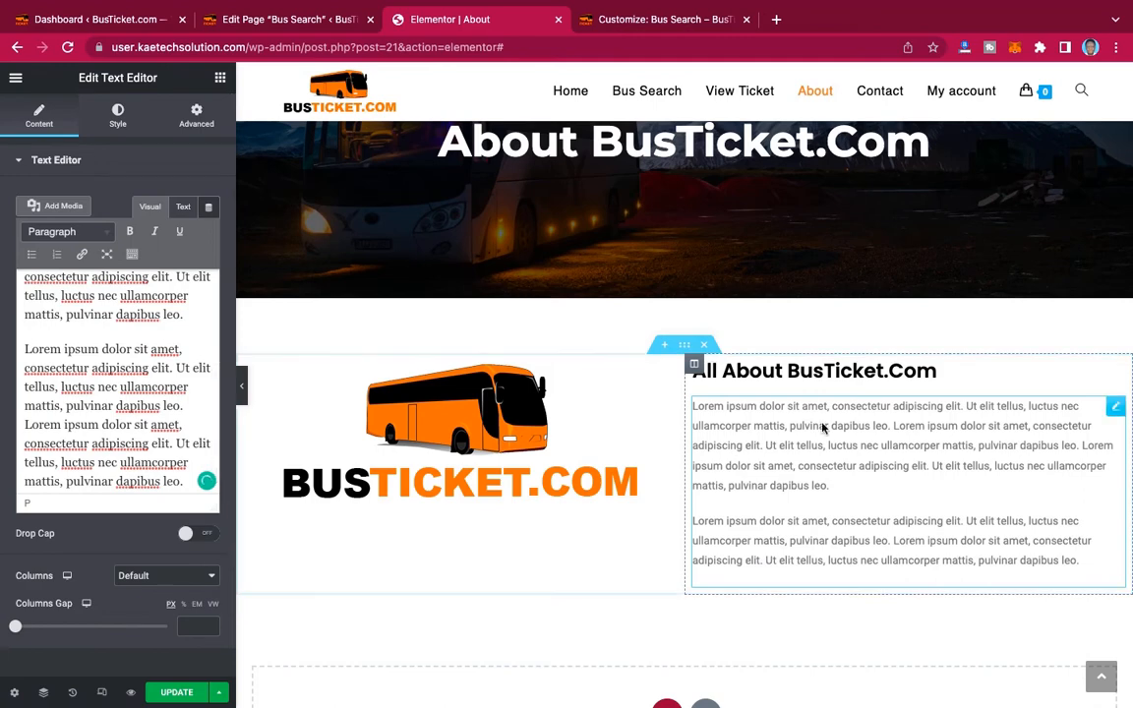
scroll(909, 517, "down", 1)
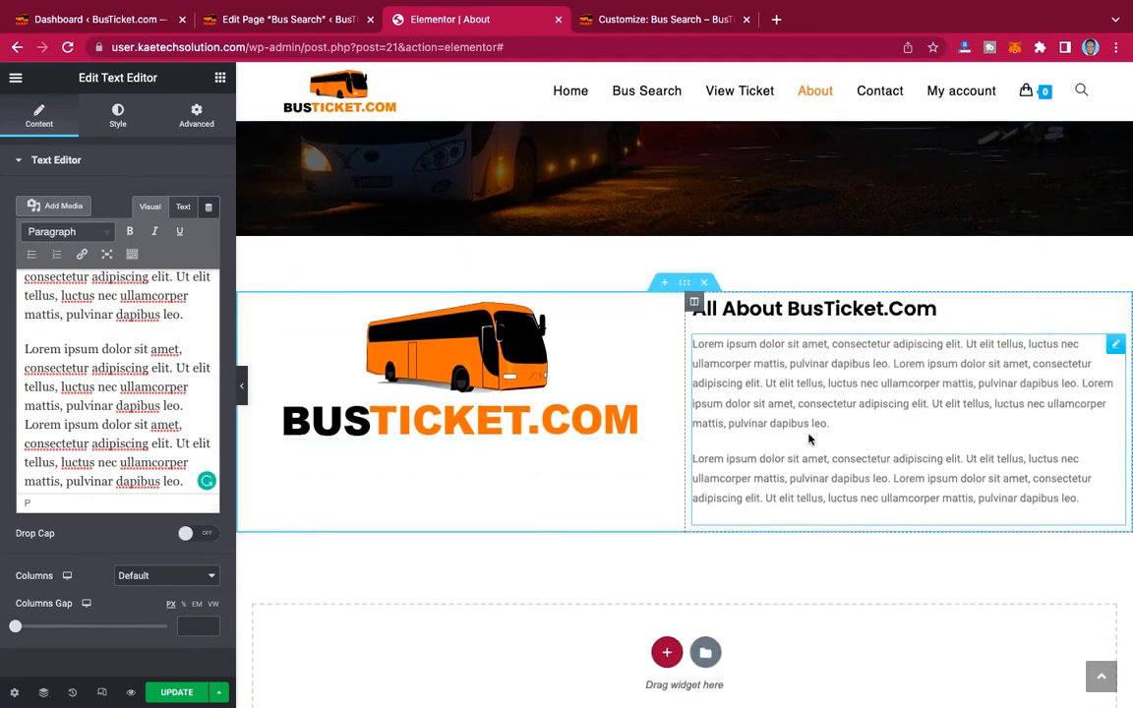
Set the text color of the Lorem ipsum text widget to near-black #171717.
left_click(119, 114)
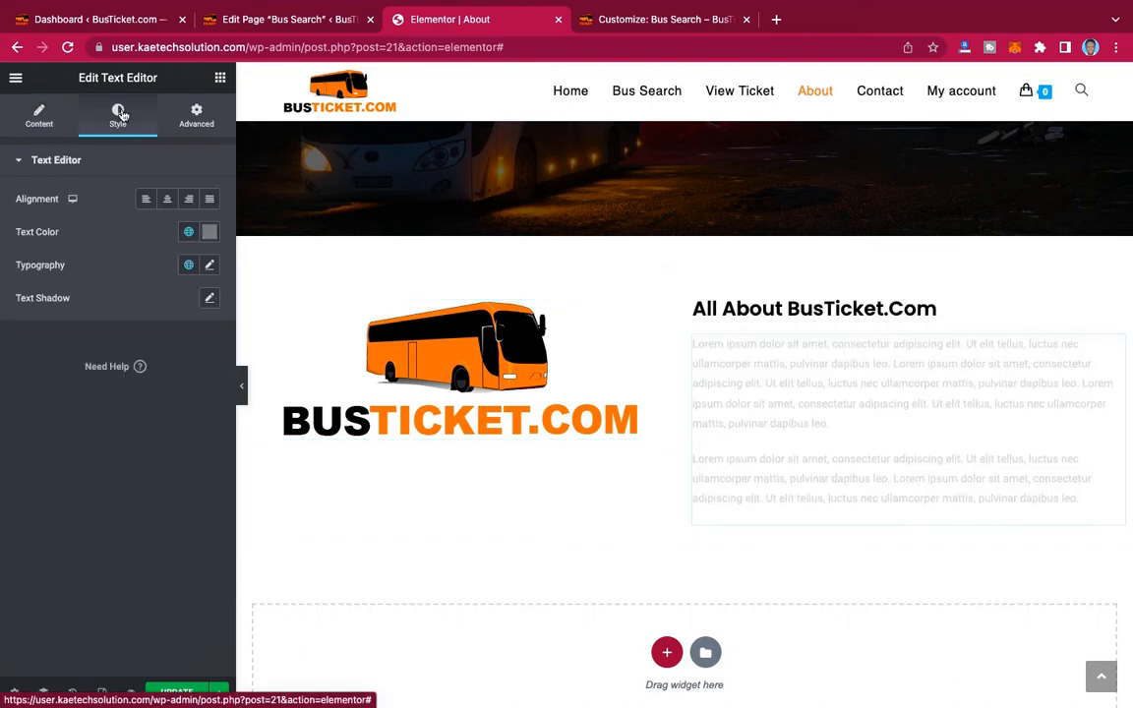
left_click(209, 231)
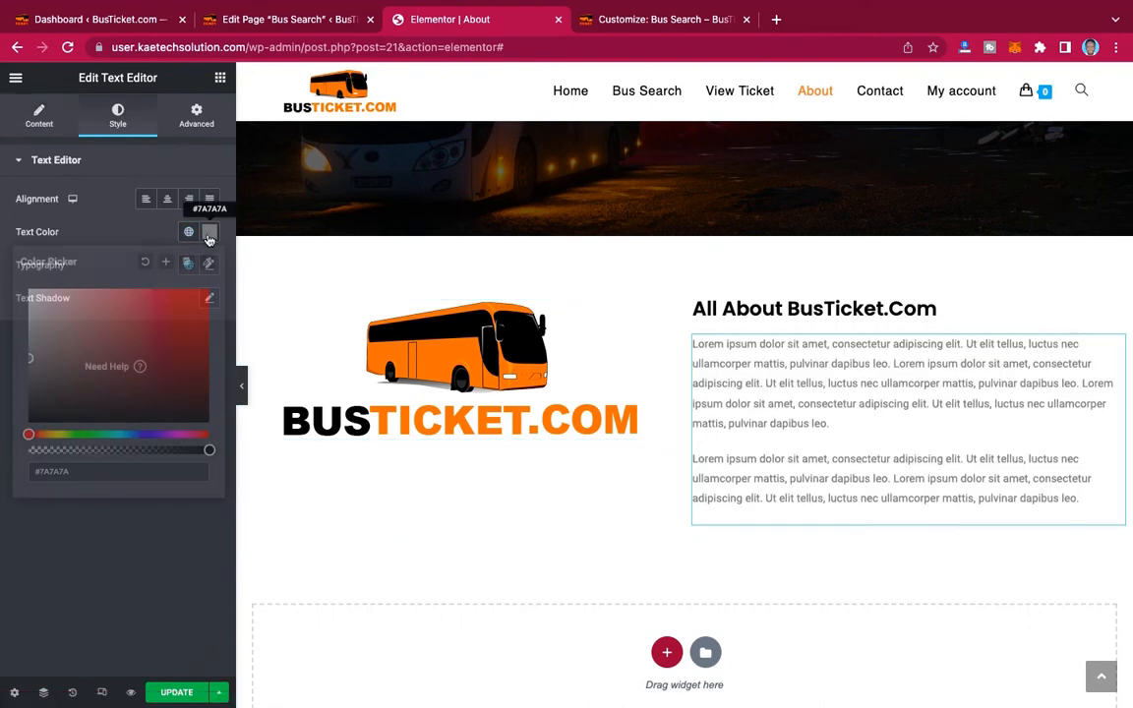
left_click_drag(30, 358, 30, 411)
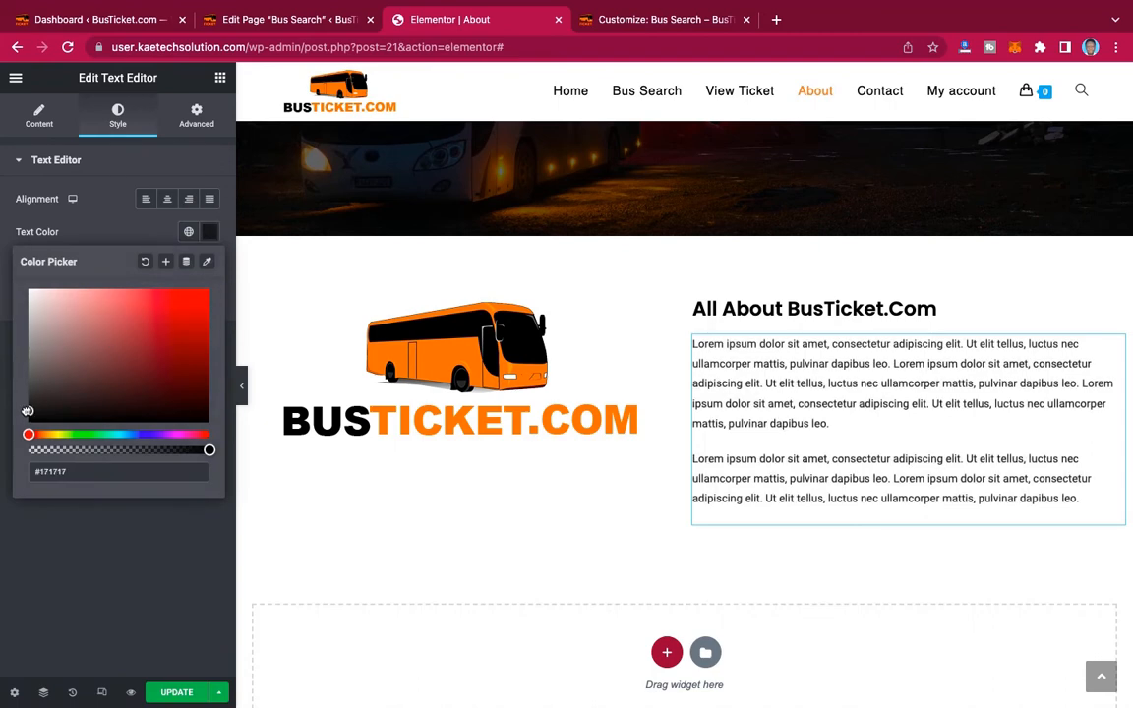
left_click(126, 220)
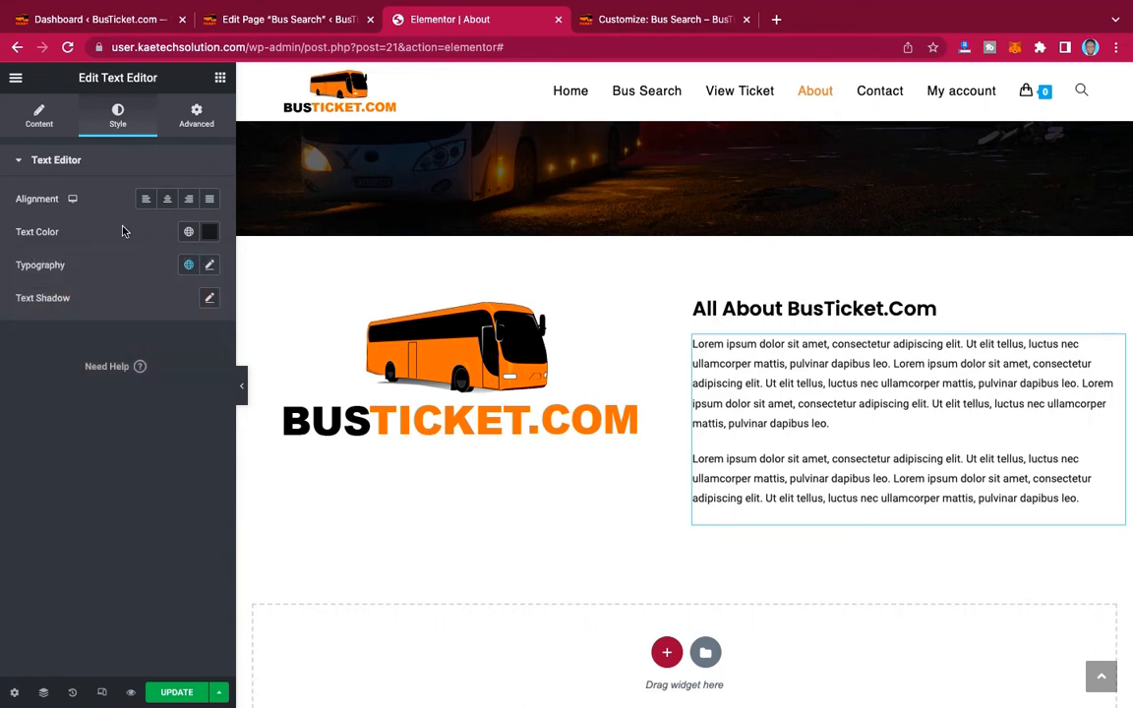
Set the Lorem ipsum text's font family to Poppins and its size to 16 px.
left_click(208, 265)
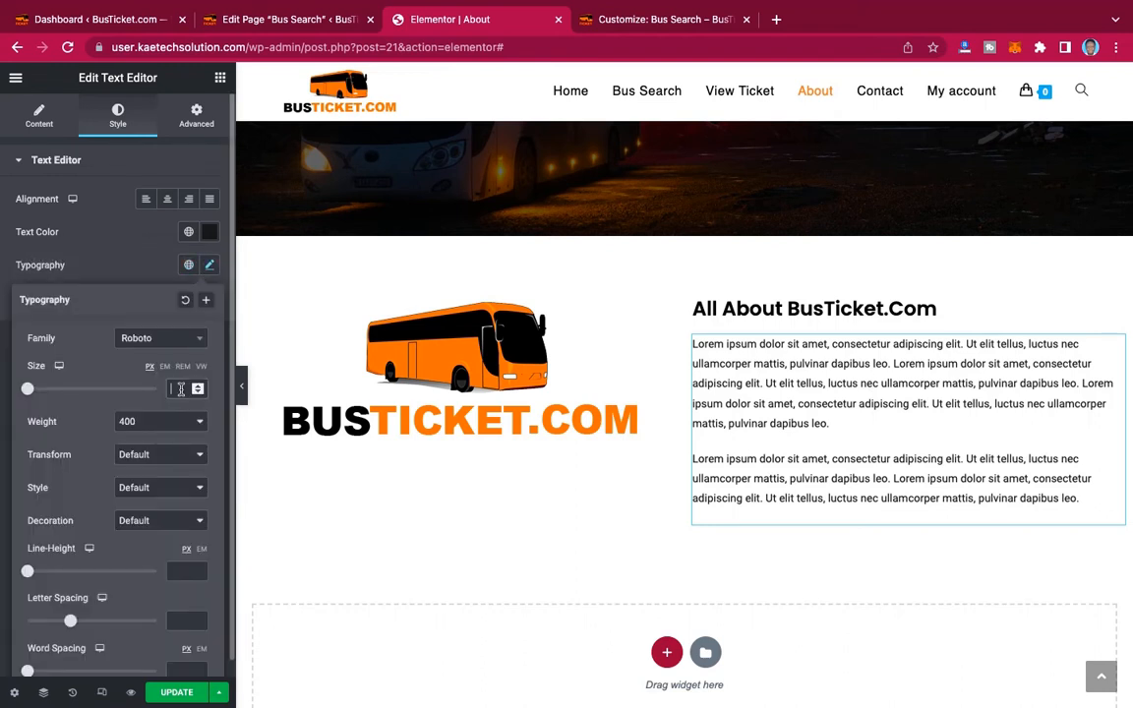
left_click(181, 388)
type("18")
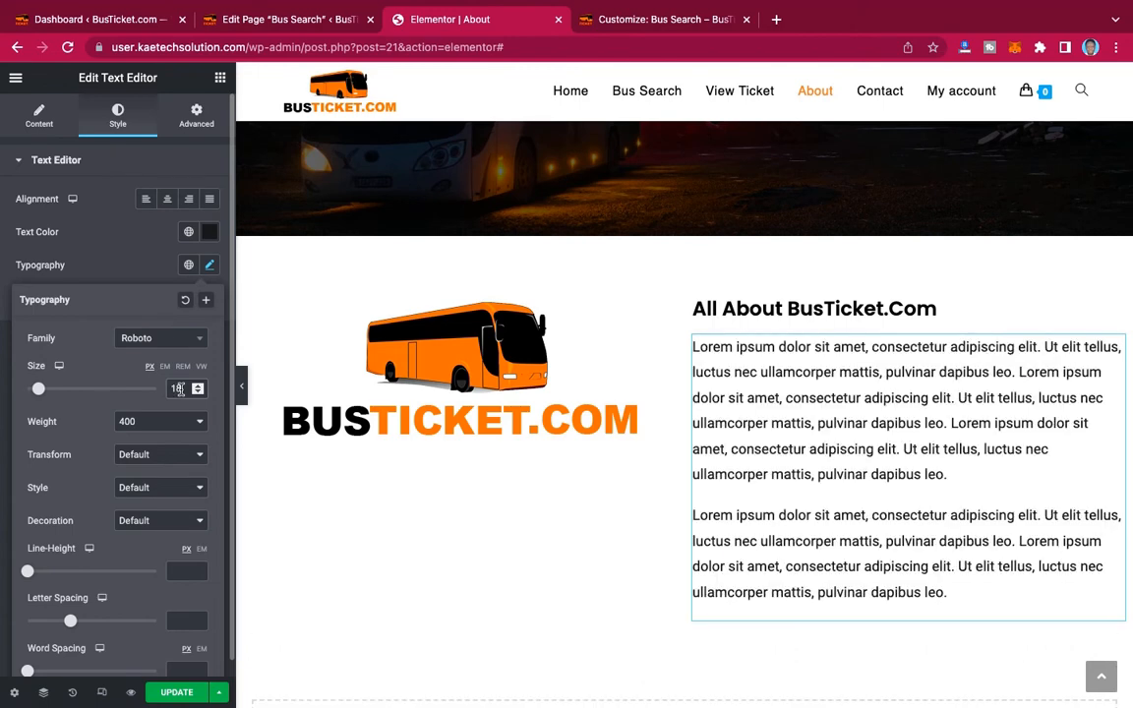
left_click(159, 340)
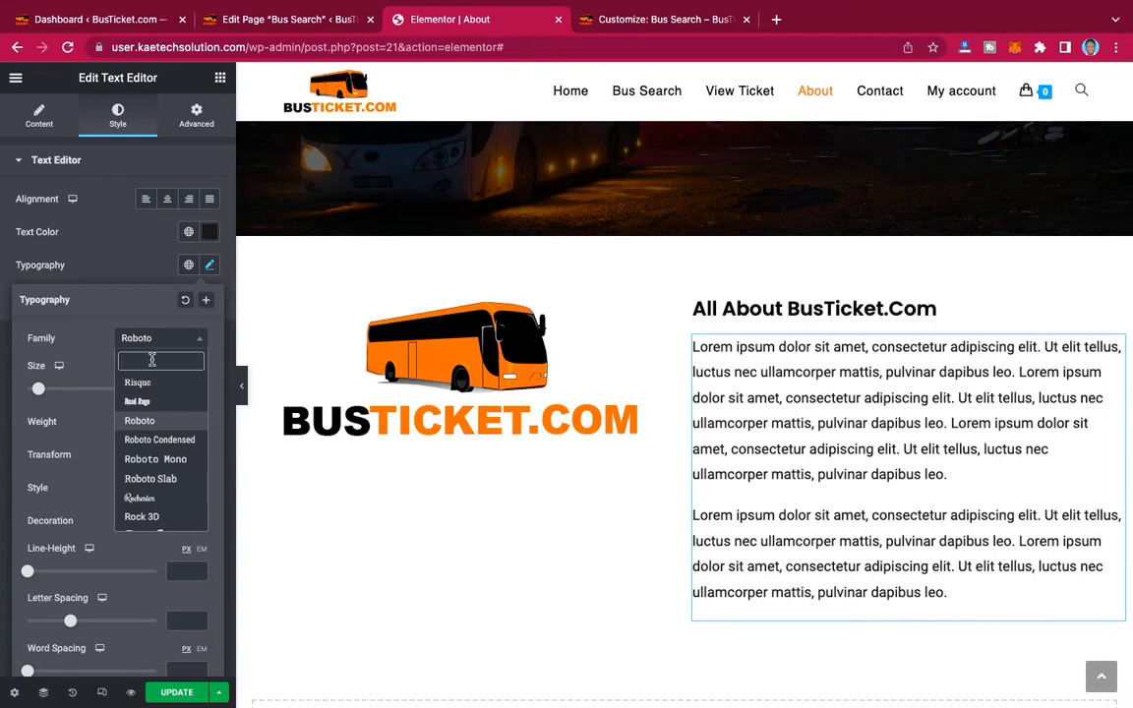
type("popp")
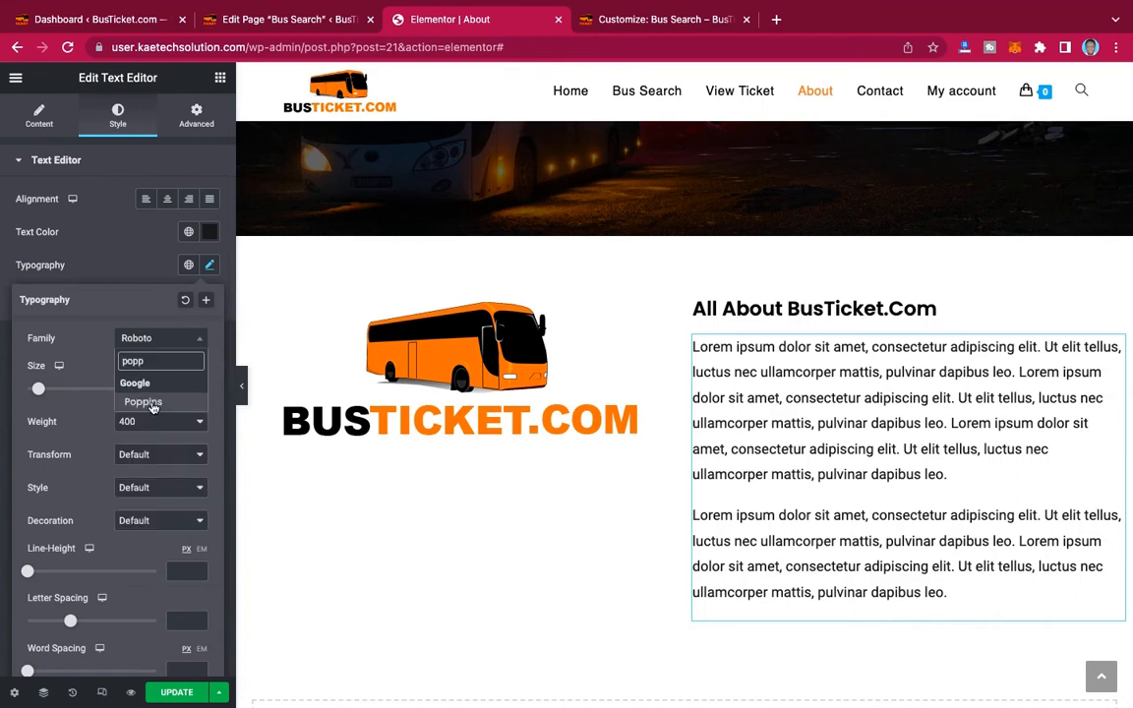
left_click(152, 404)
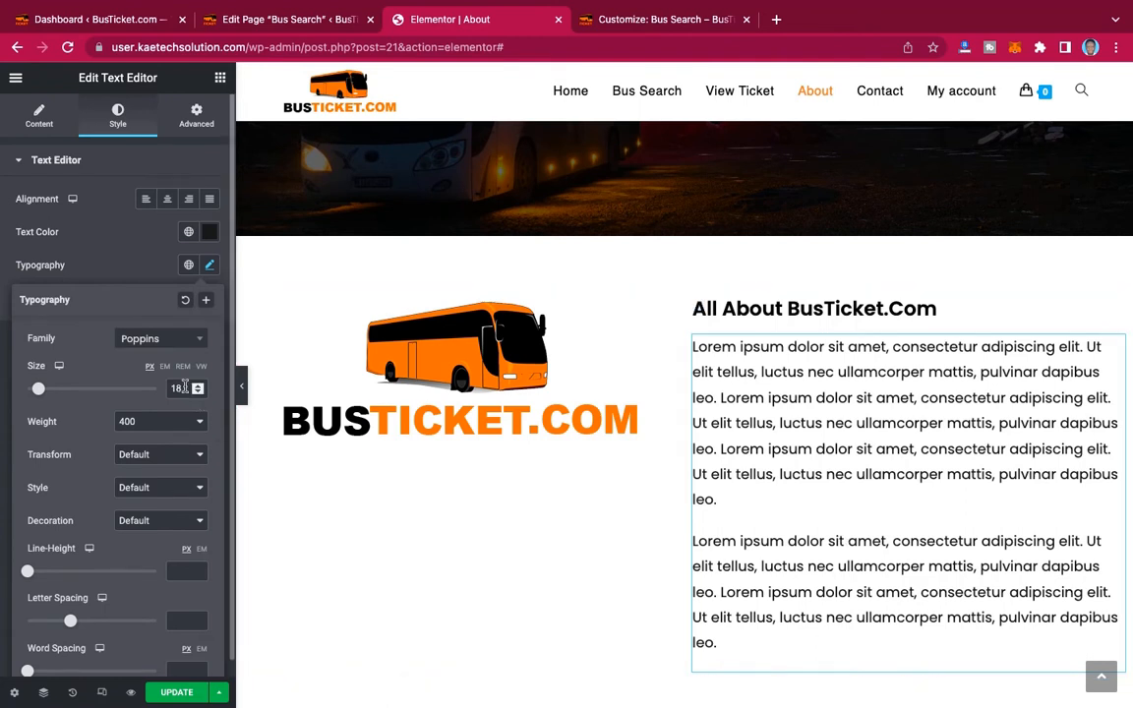
left_click_drag(185, 387, 158, 387)
type("16")
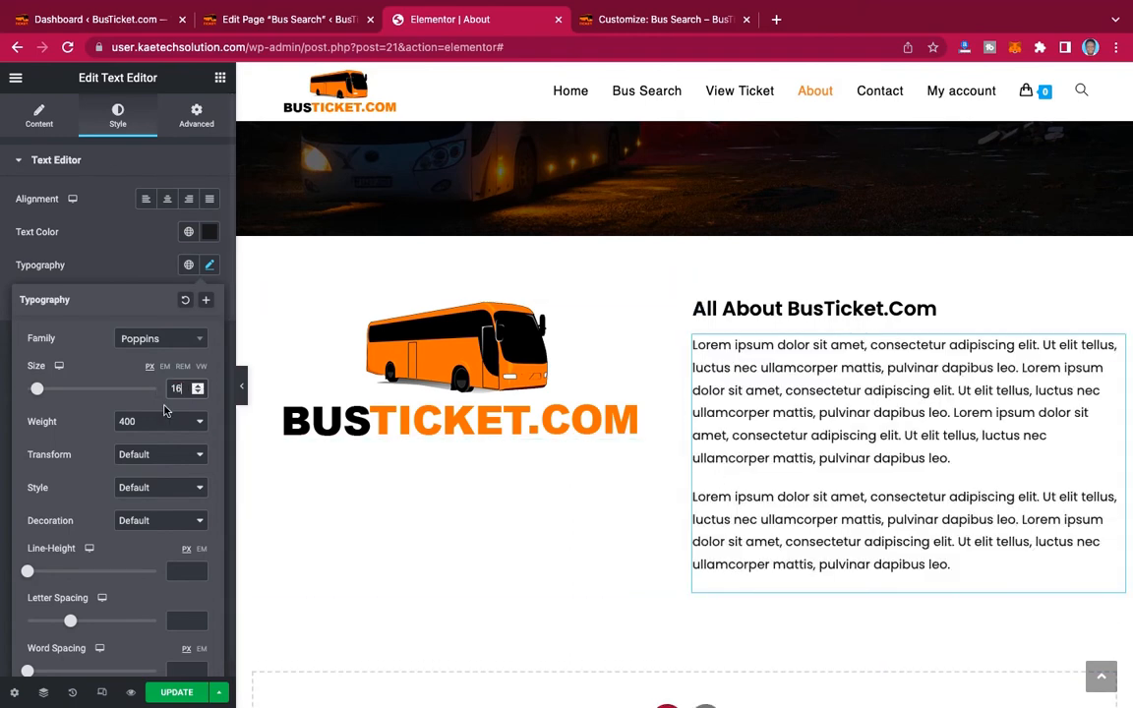
left_click(138, 258)
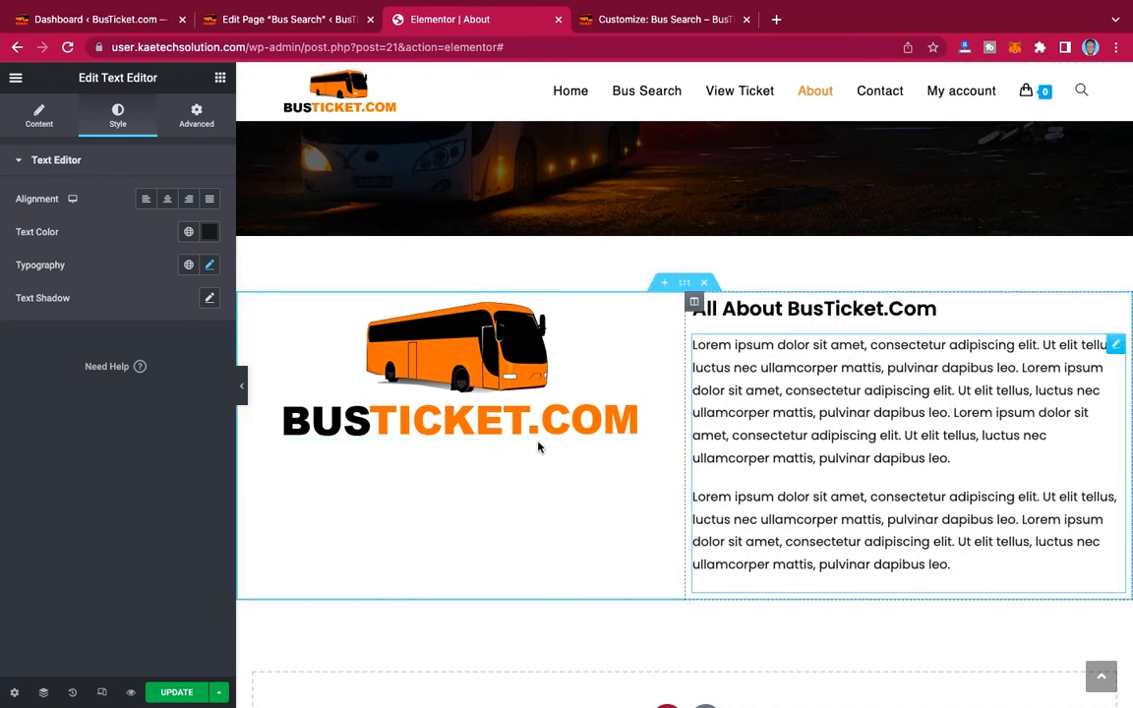
Open the layout settings of the two-column section holding the logo and text.
left_click(685, 285)
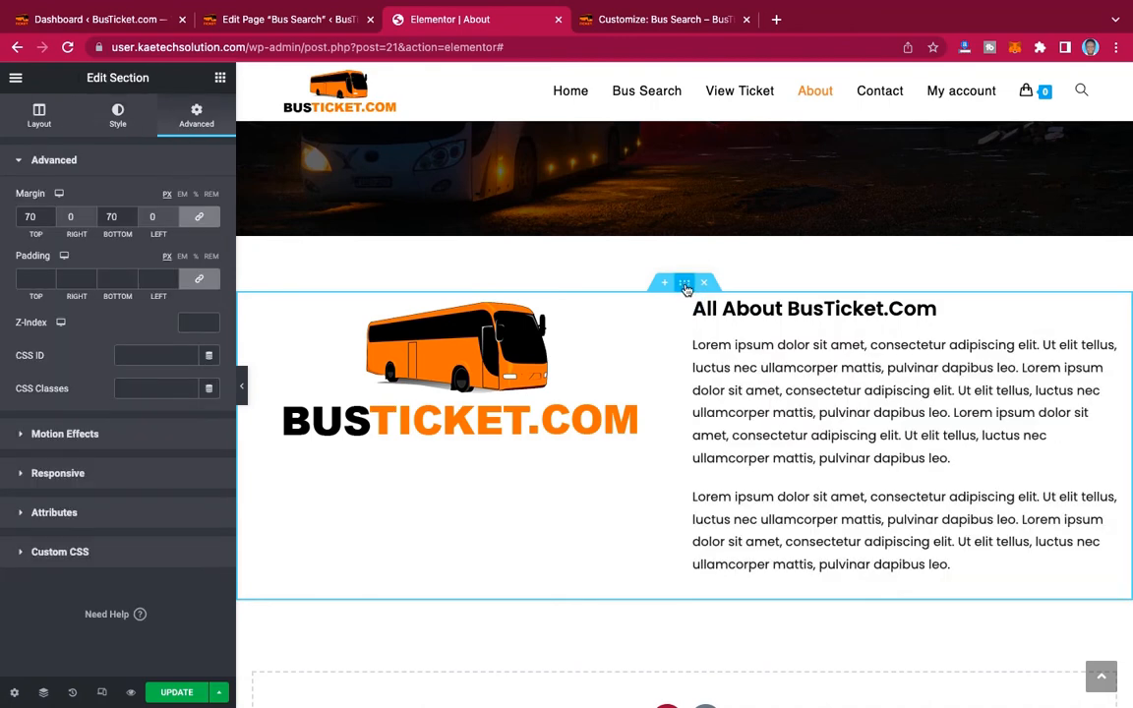
left_click(39, 115)
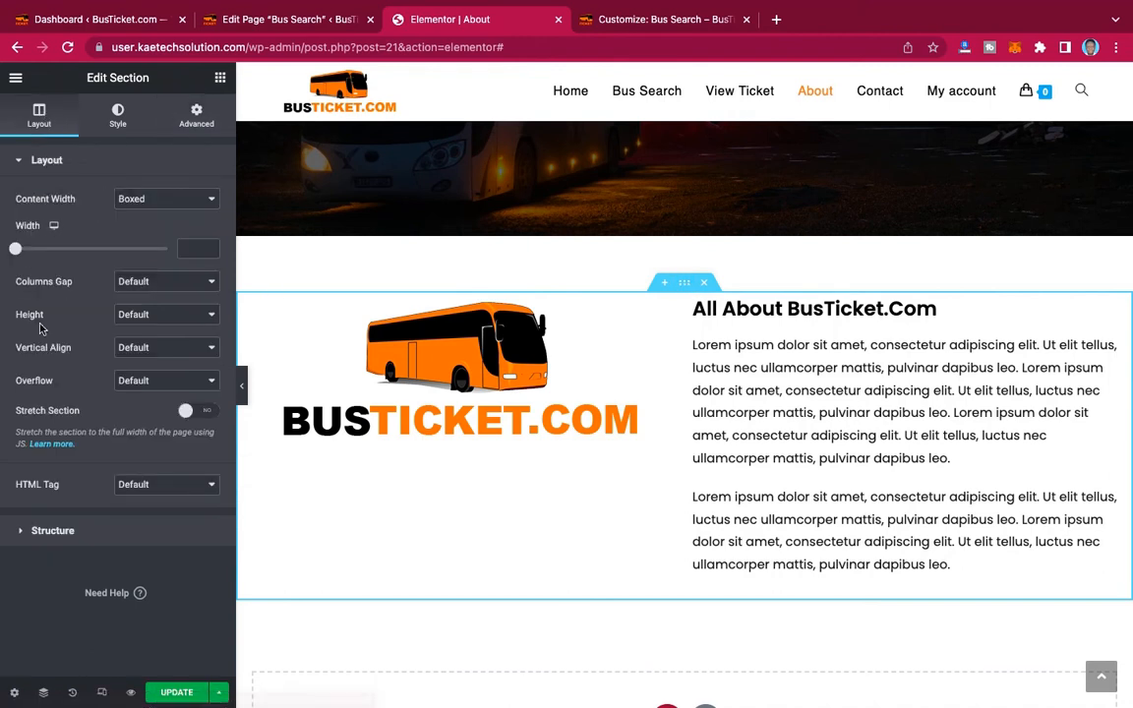
Set the vertical alignment of the section with the logo and the "All About BusTicket.Com" text to Middle.
left_click(169, 355)
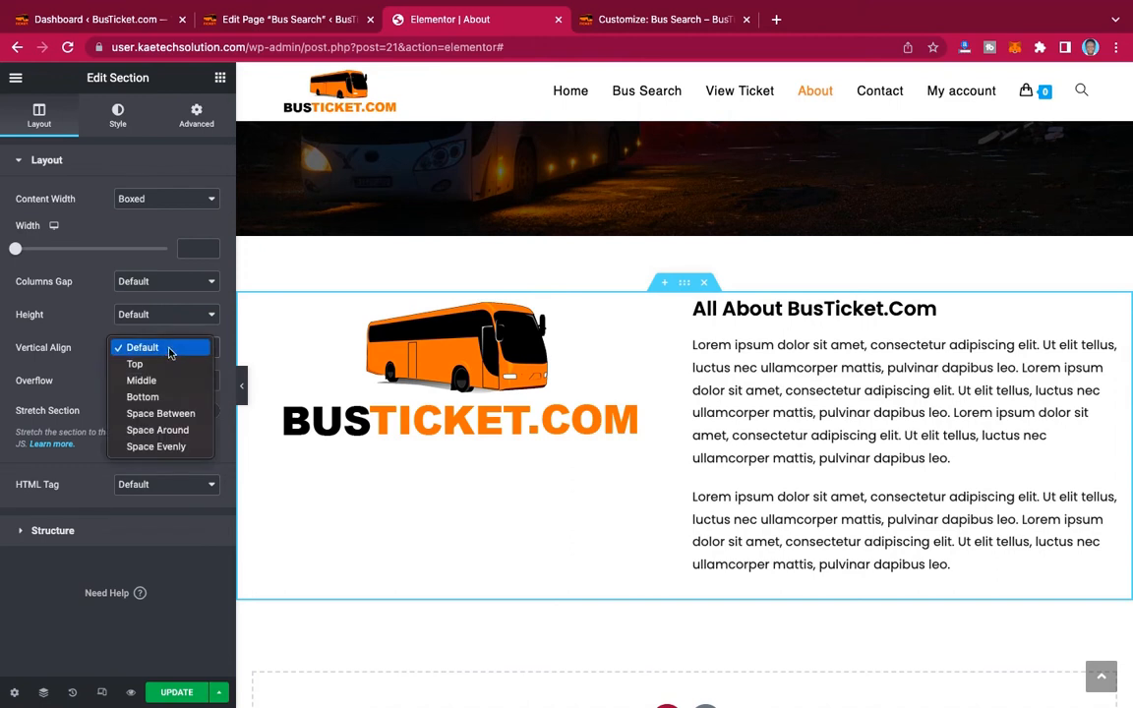
left_click(158, 378)
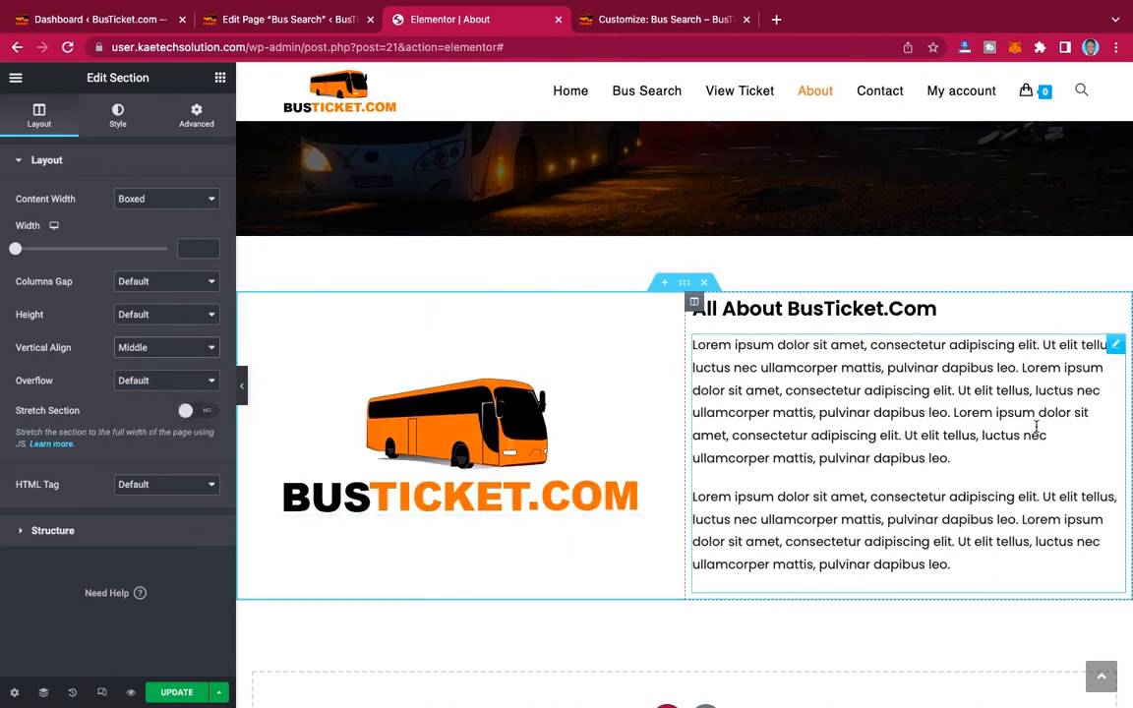
scroll(845, 391, "down", 2)
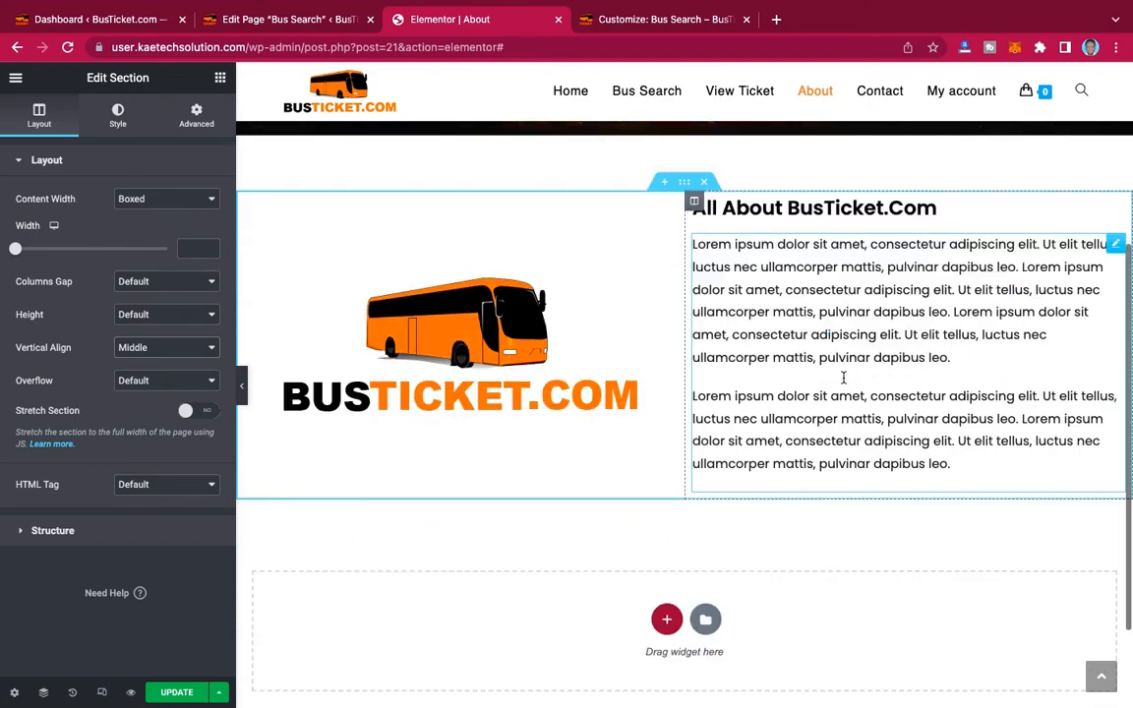
scroll(843, 413, "up", 5)
scroll(842, 382, "down", 4)
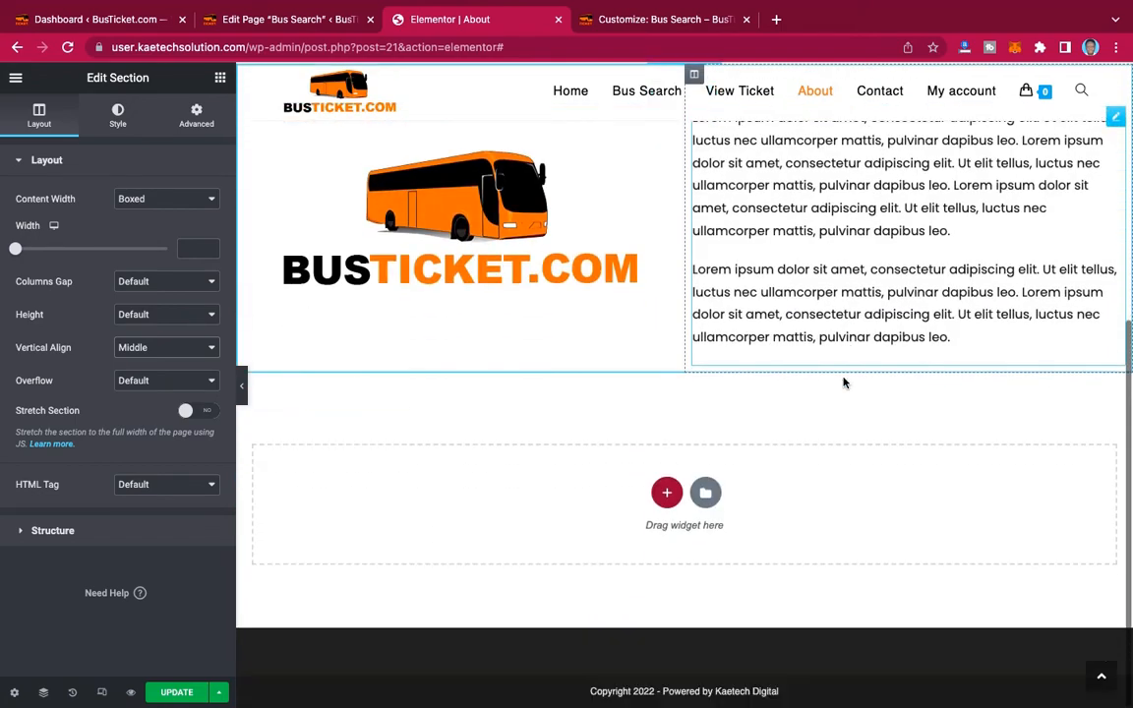
scroll(726, 468, "up", 5)
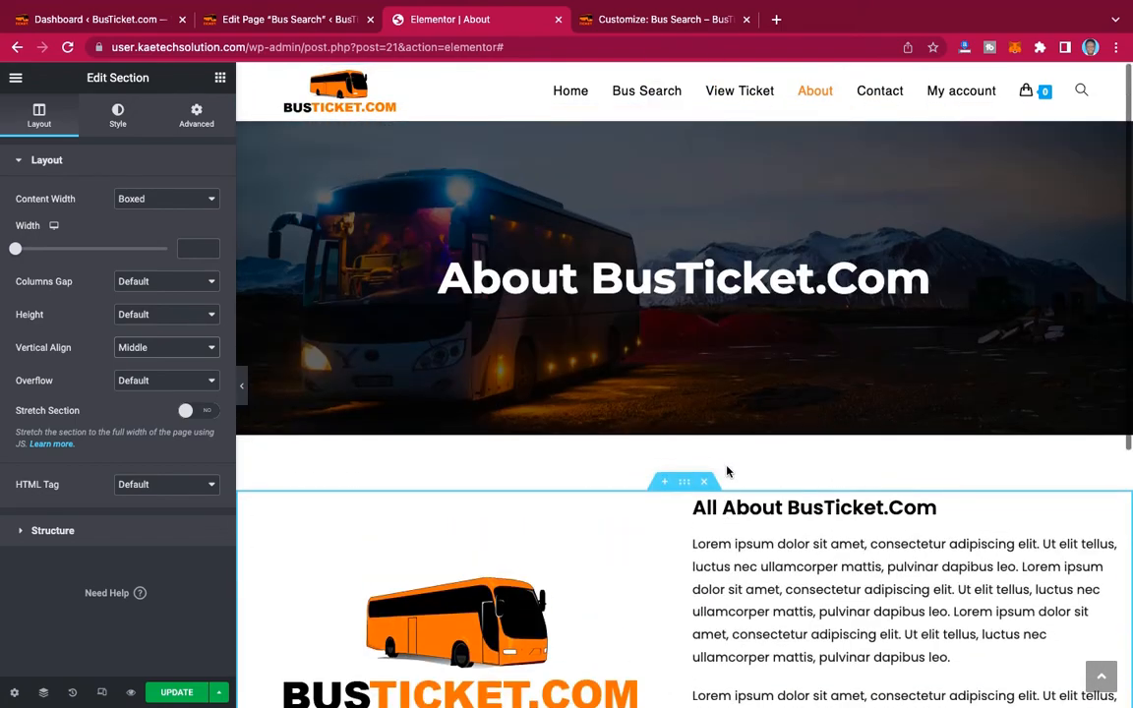
Add a new single-column section below the "All About BusTicket.Com" section.
scroll(728, 472, "down", 3)
scroll(728, 472, "down", 2)
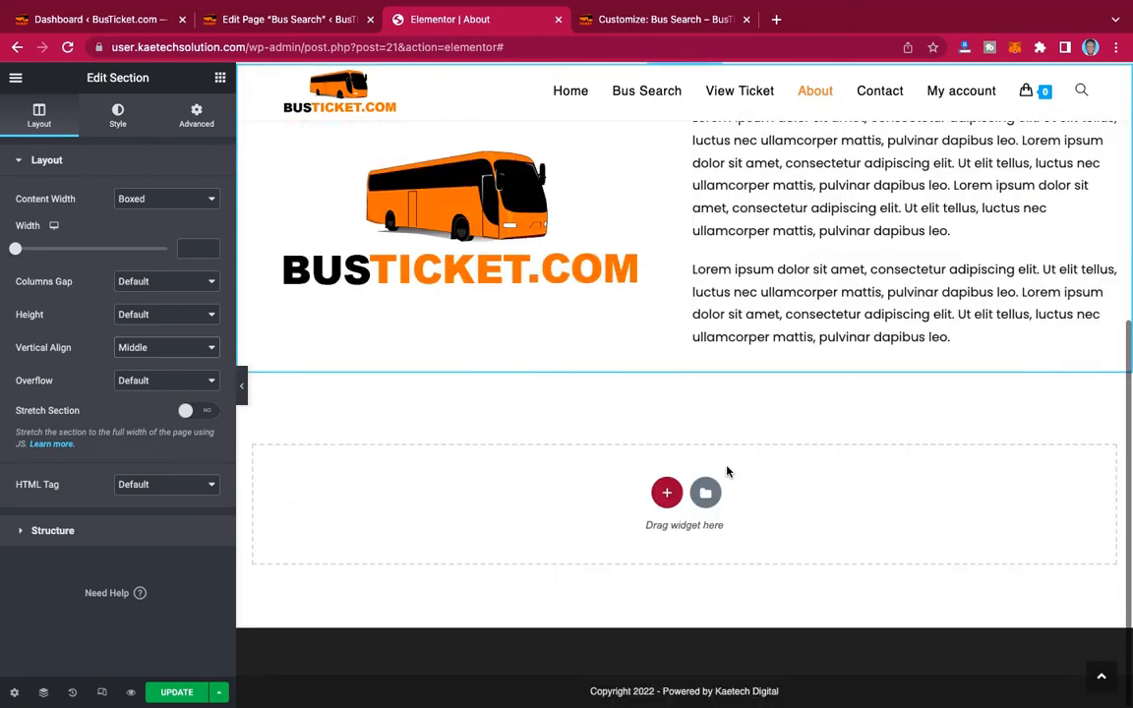
left_click(665, 488)
scroll(827, 437, "down", 1)
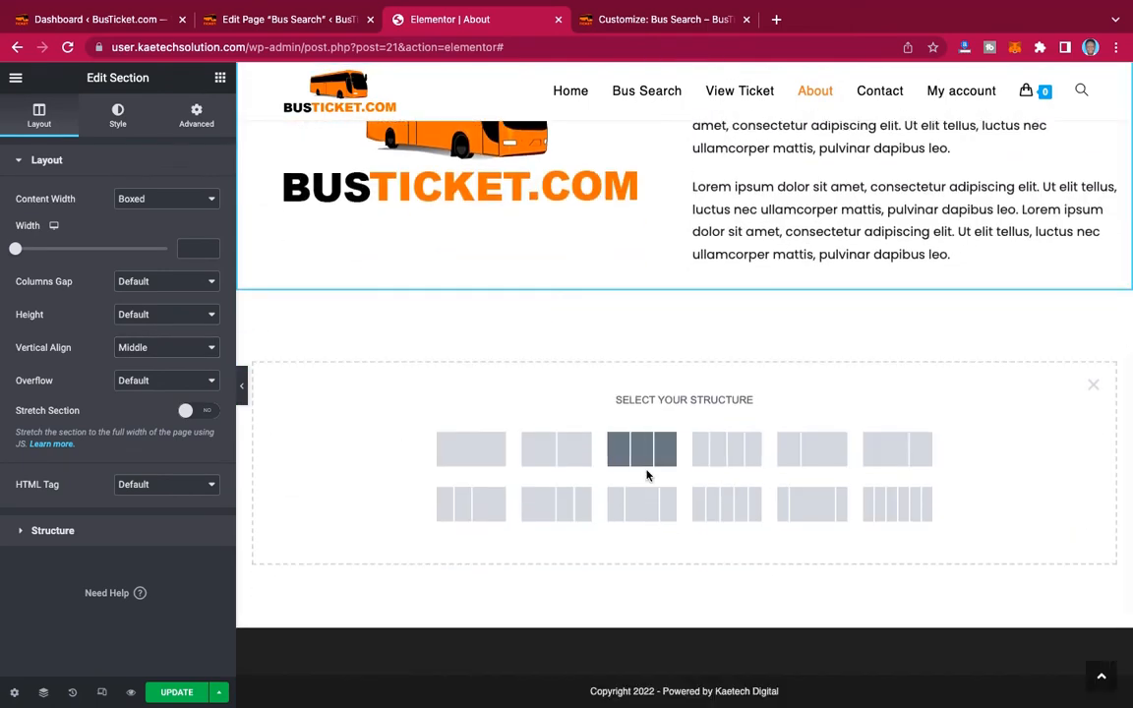
left_click(456, 452)
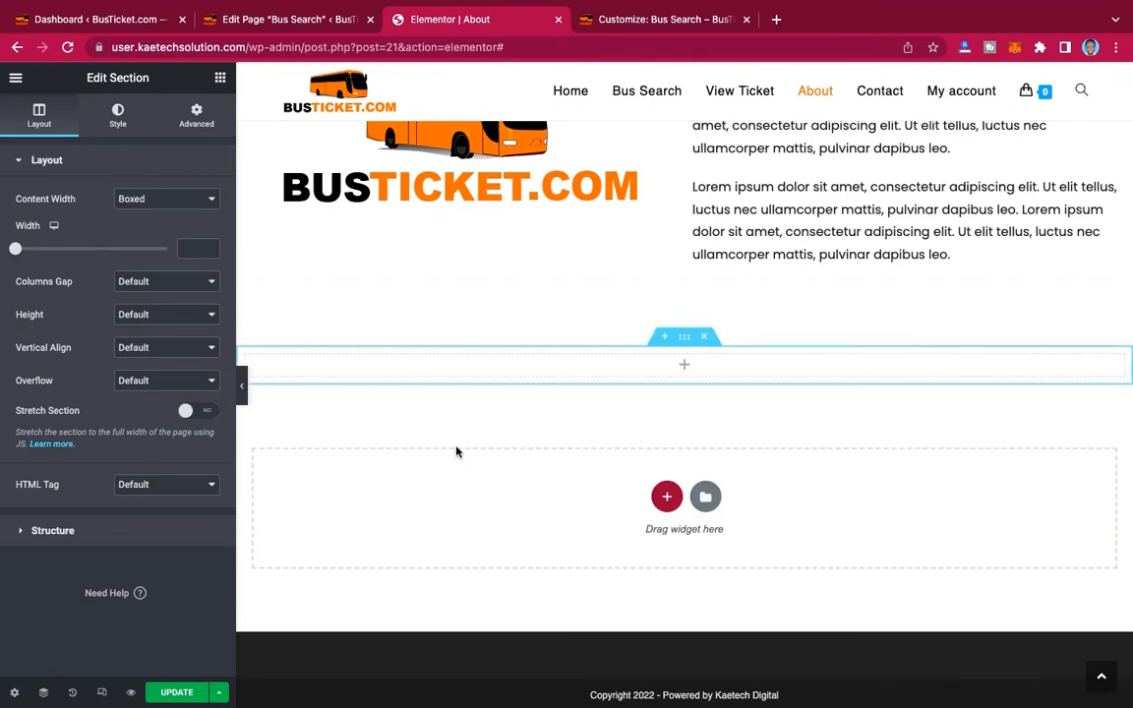
Copy the "All About BusTicket.Com" heading and paste it into the empty column of the new section.
scroll(745, 256, "up", 4)
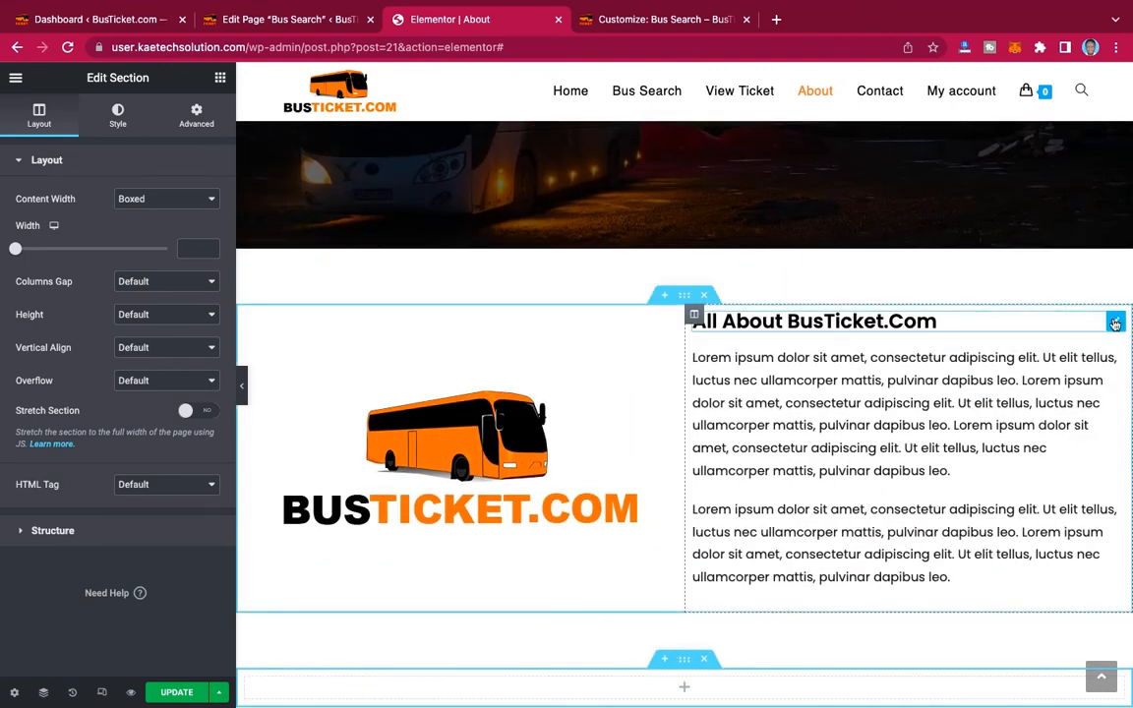
right_click(1115, 324)
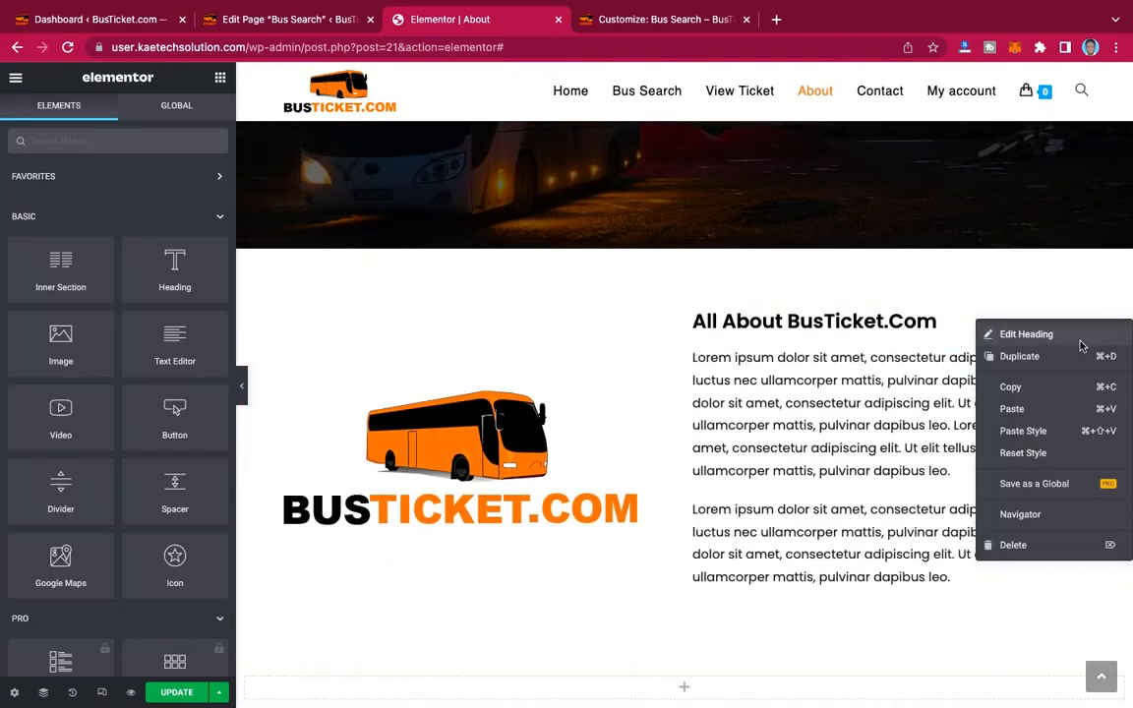
left_click(1015, 387)
scroll(855, 442, "down", 4)
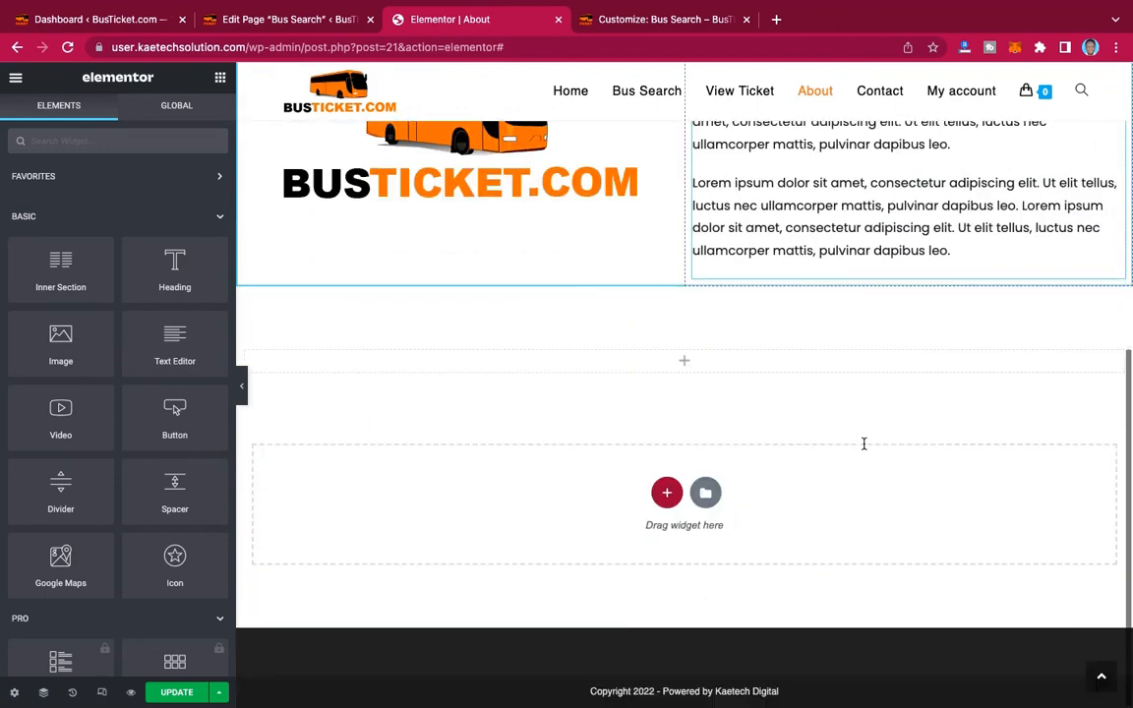
right_click(543, 364)
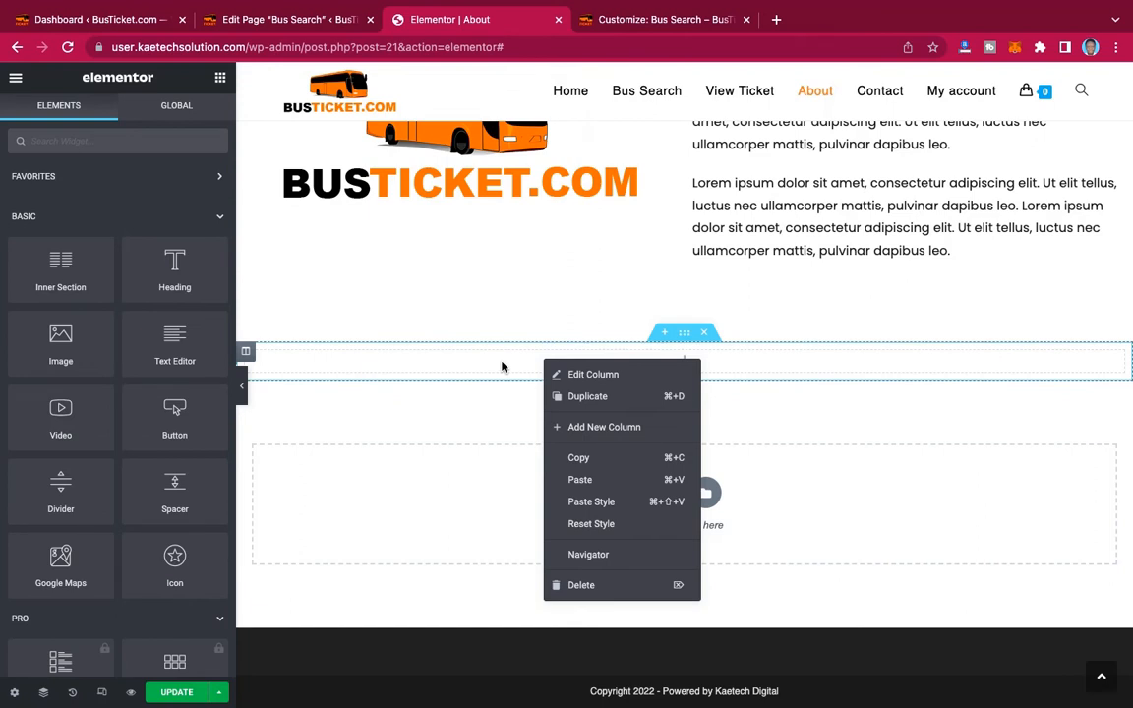
left_click(536, 406)
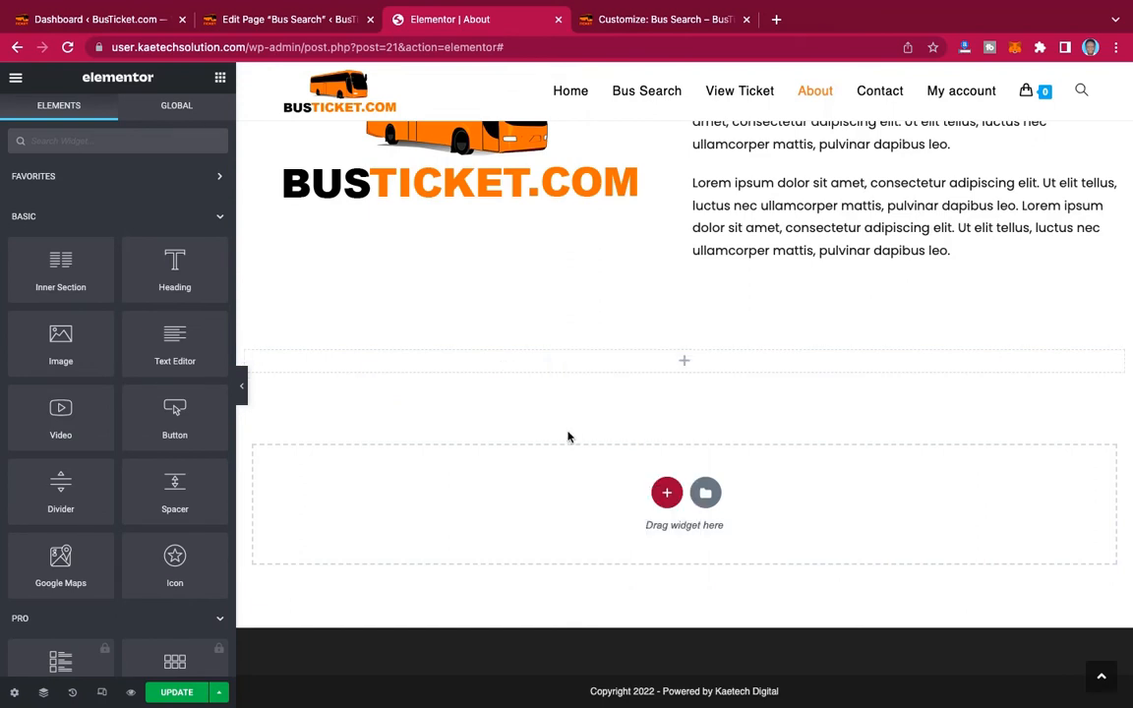
right_click(538, 369)
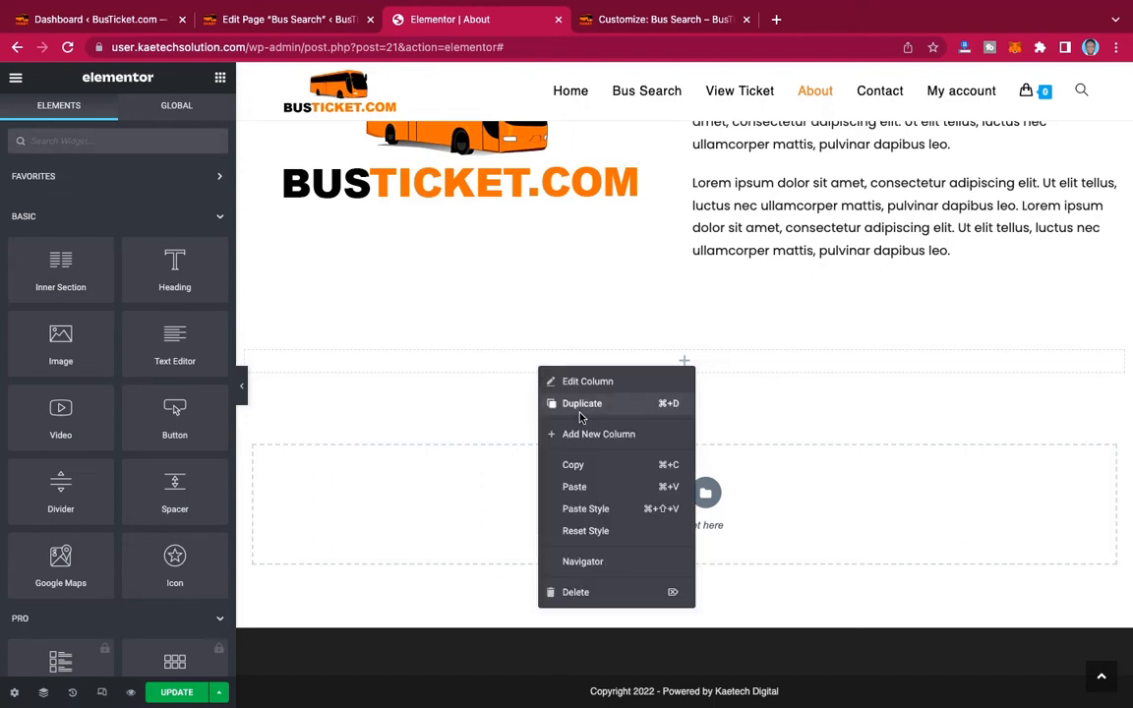
left_click(575, 488)
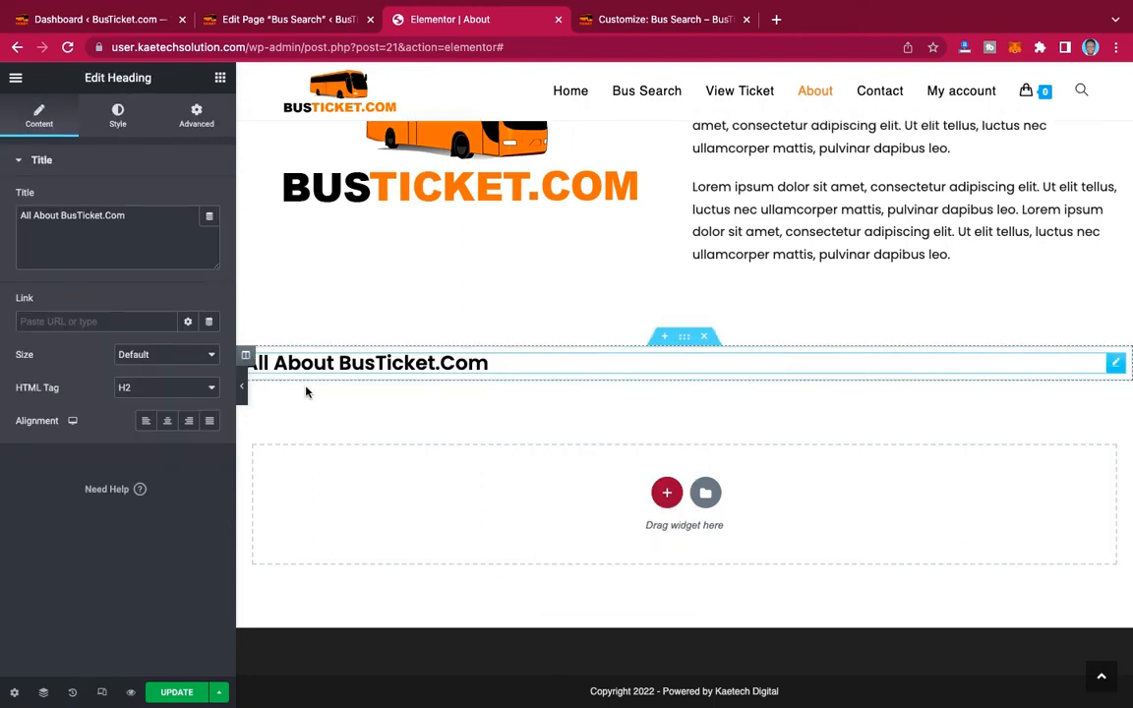
Center the pasted heading and change its title to "Our Services".
left_click(168, 423)
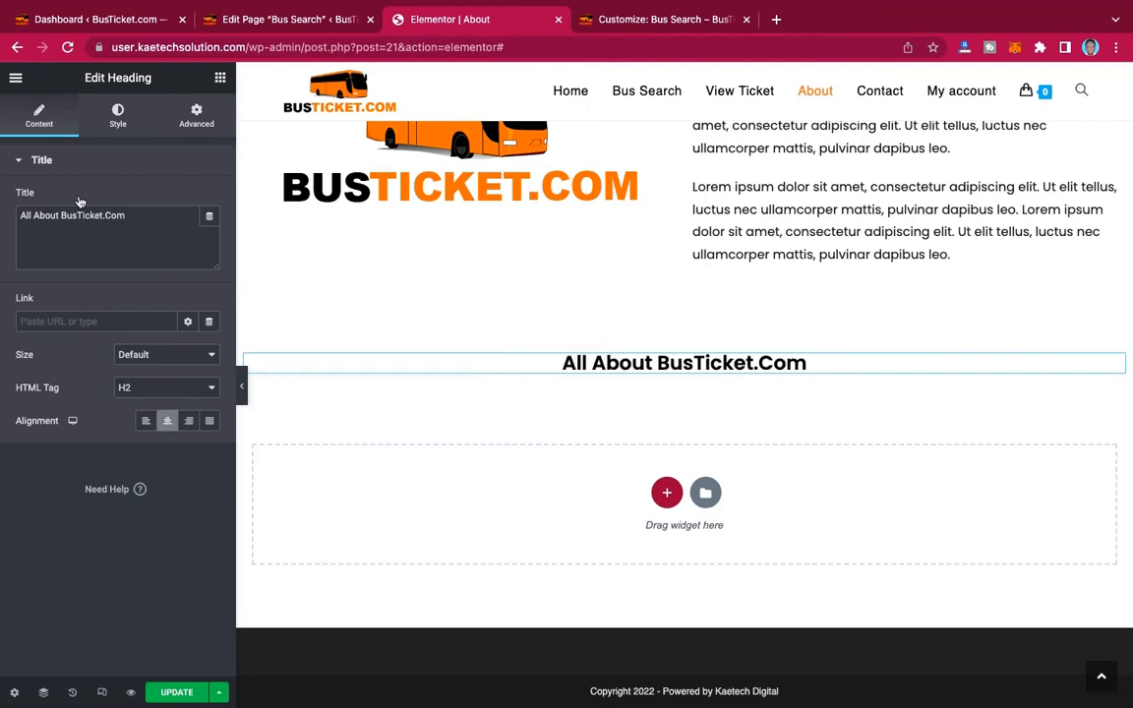
left_click_drag(129, 215, 3, 207)
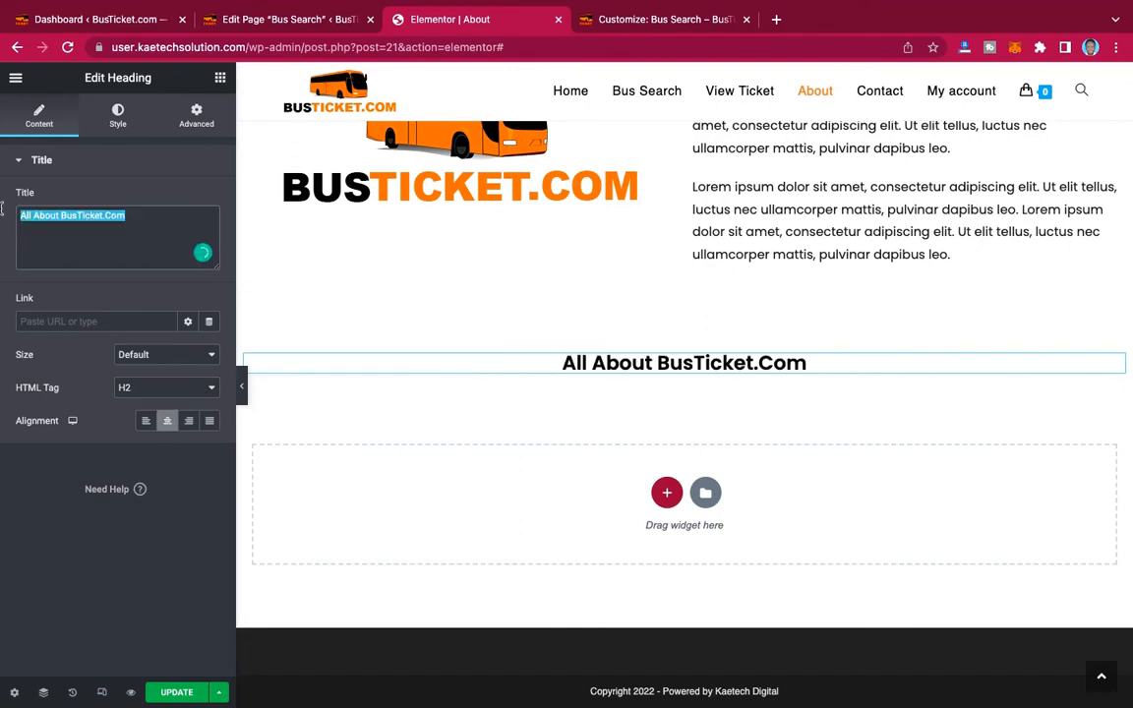
type("Our Ser")
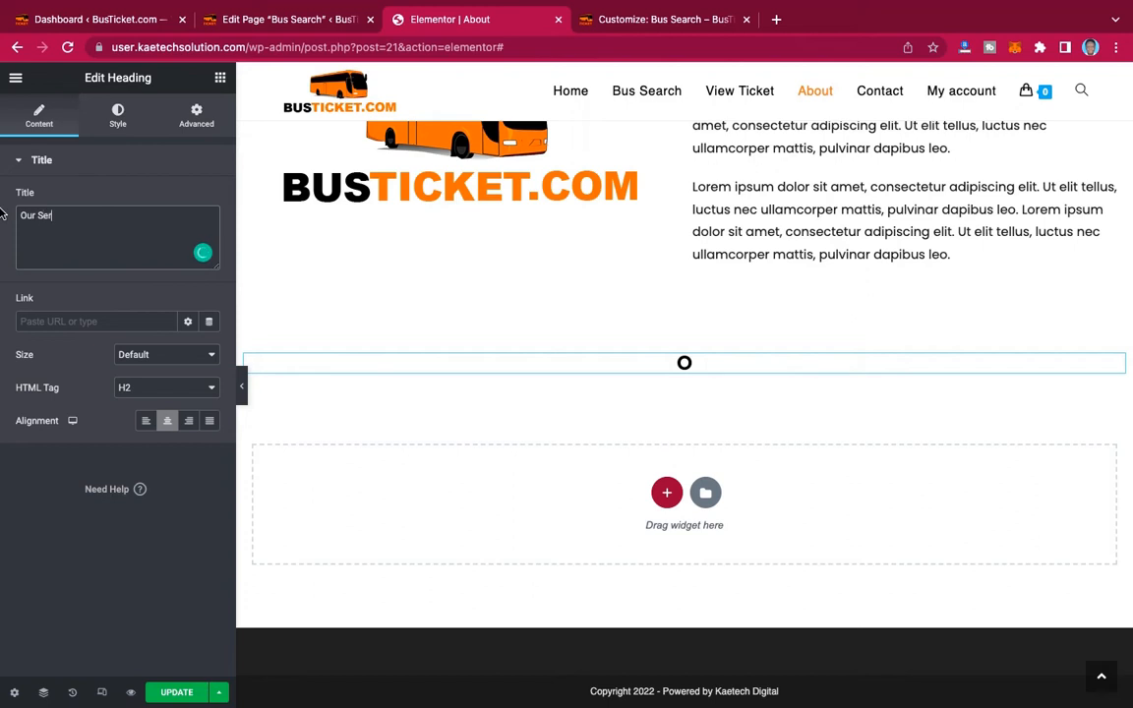
type("vices")
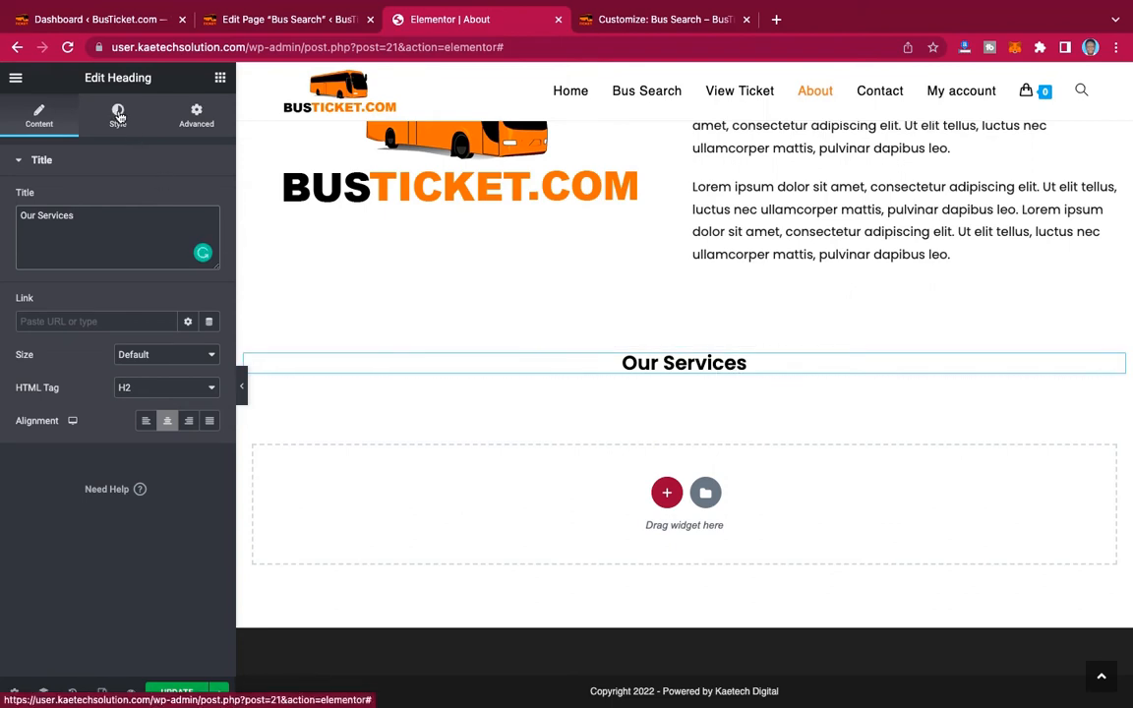
Insert an Inner Section below the "Our Services" heading and duplicate one of its columns to make three.
left_click(220, 79)
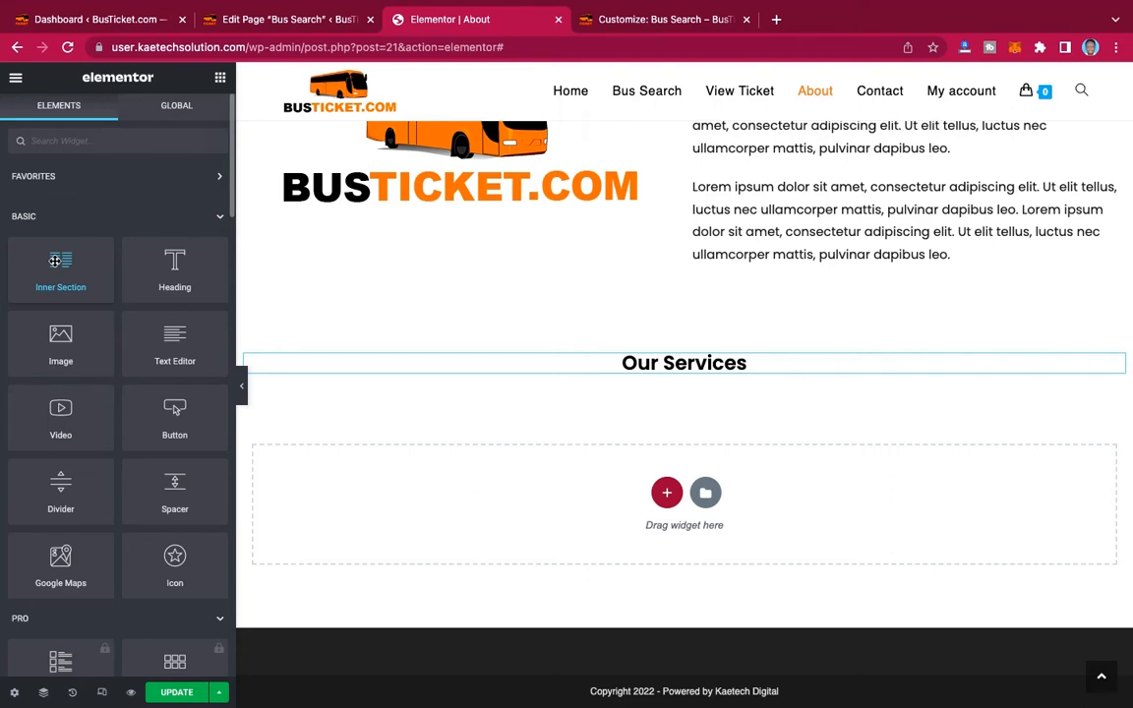
left_click_drag(56, 260, 700, 379)
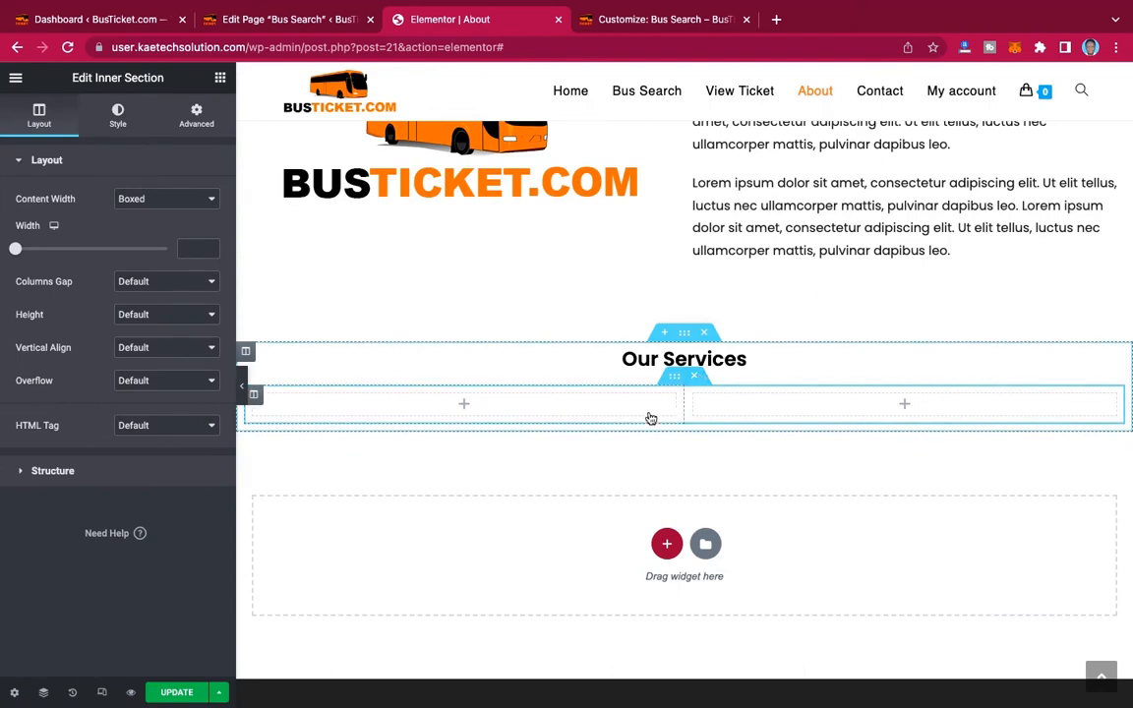
right_click(253, 398)
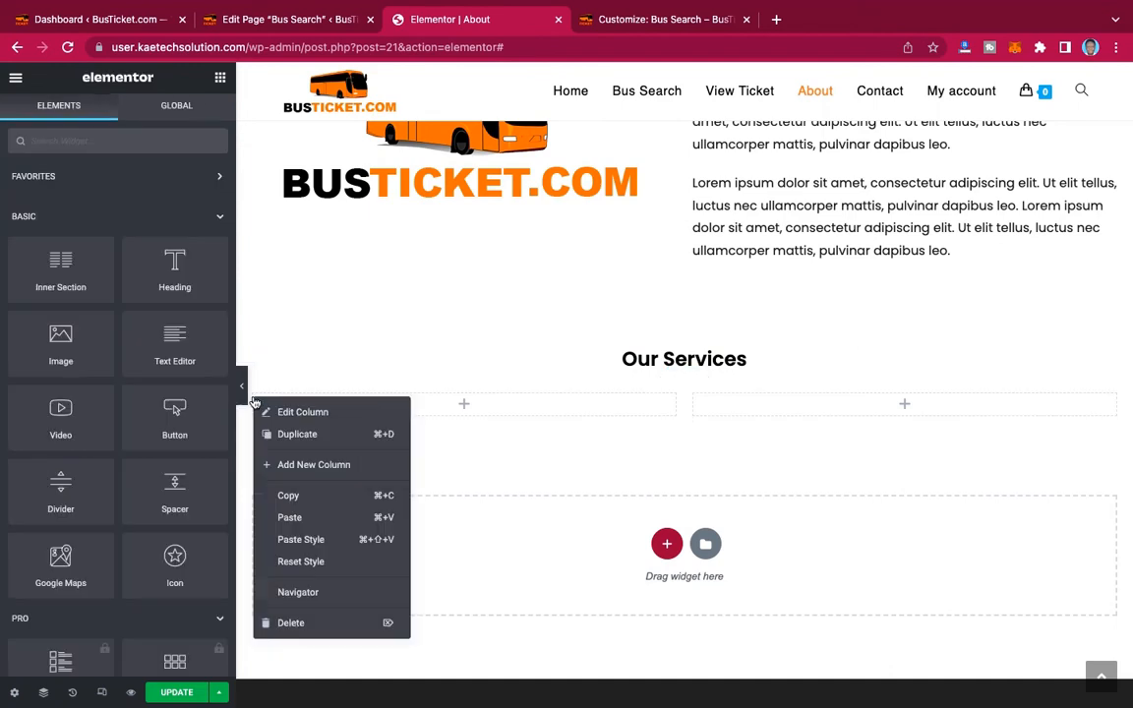
left_click(293, 435)
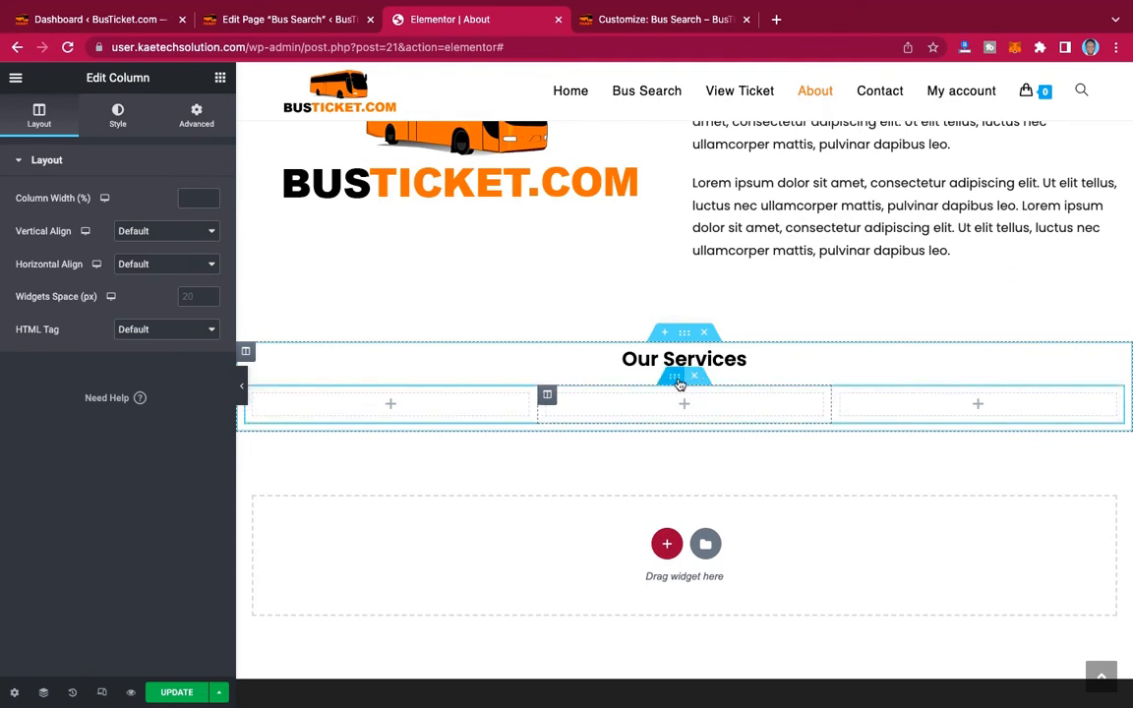
Set the top and bottom margins of the three-column inner section to 10 px.
left_click(678, 382)
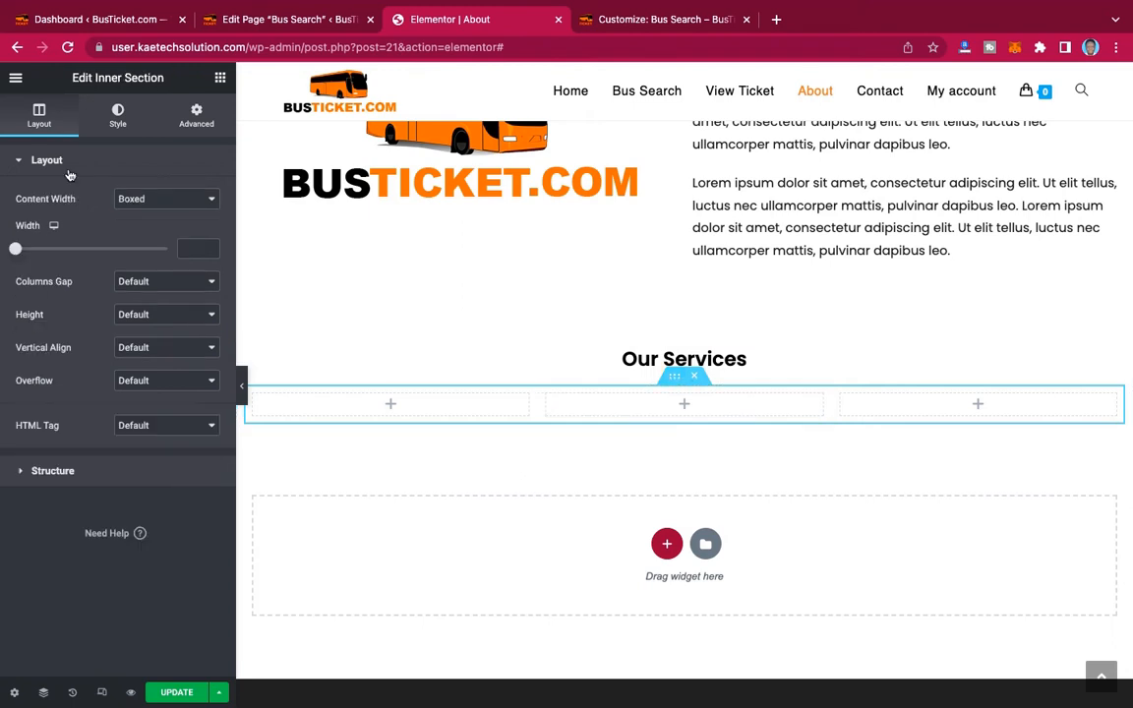
left_click(196, 116)
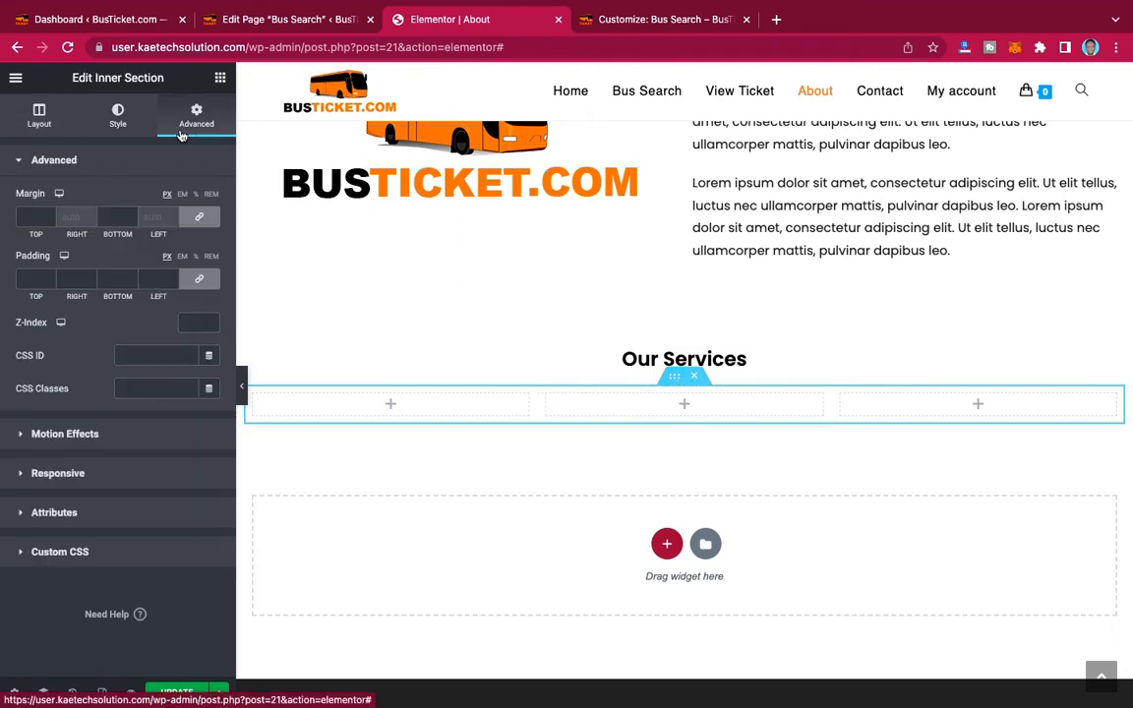
left_click(25, 214)
type("10")
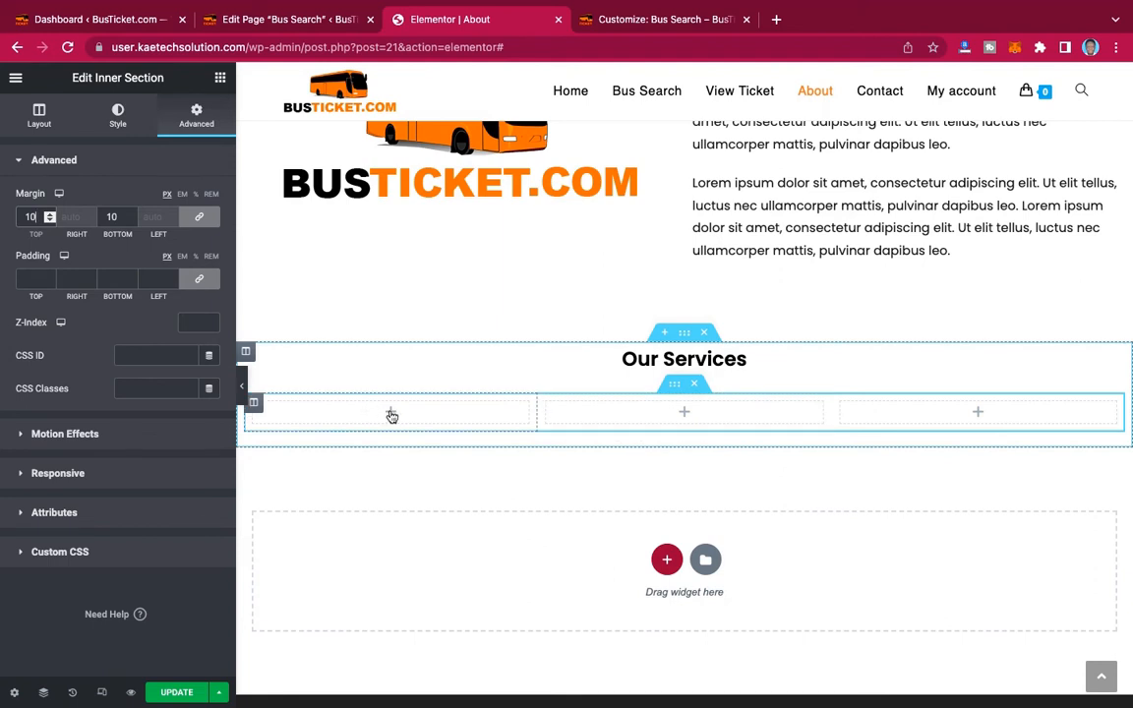
Find the Icon Box widget by searching for "icon" and place it in the inner section's first column.
left_click(390, 413)
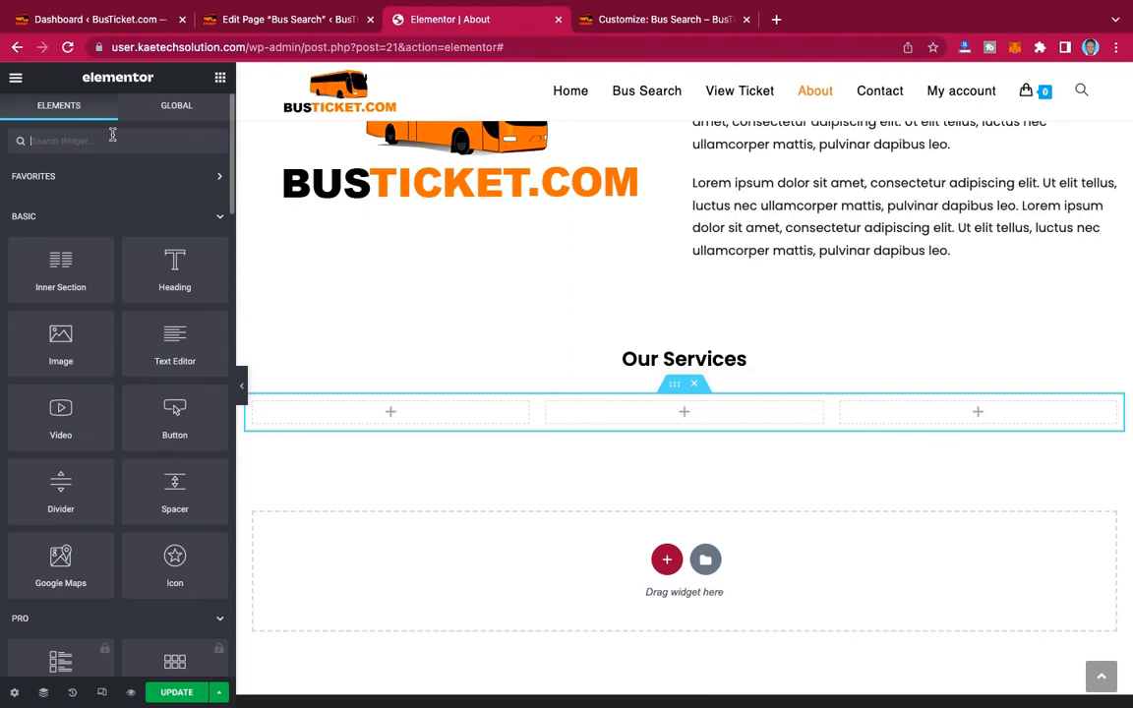
type("icon")
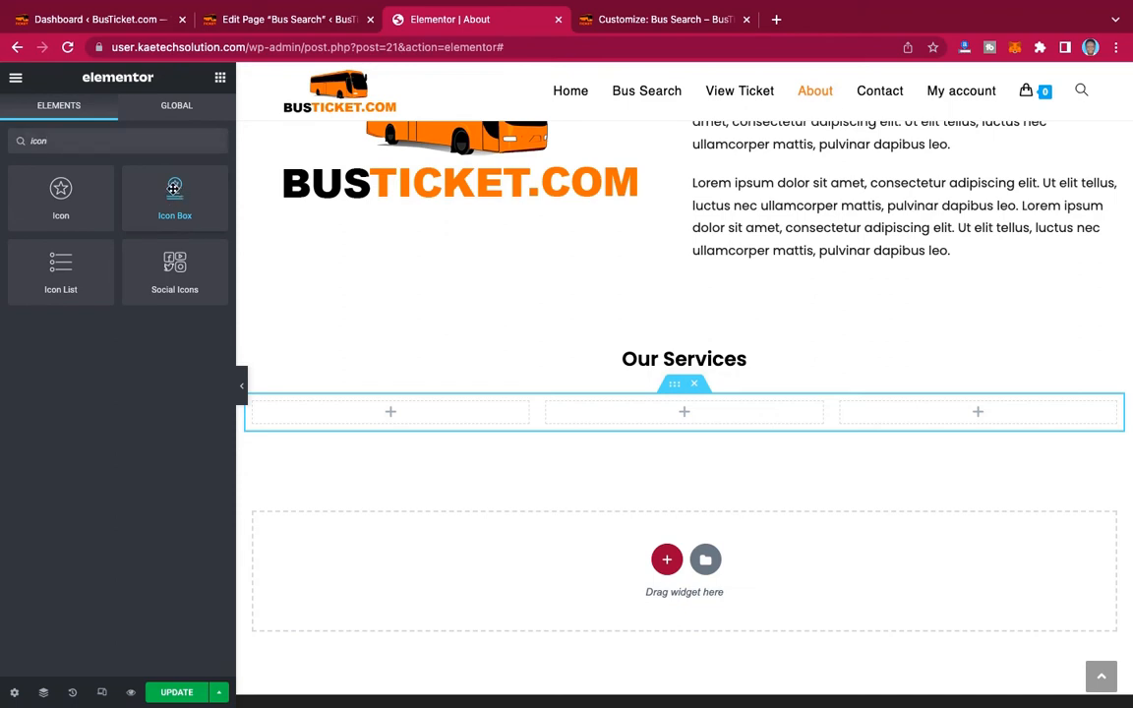
left_click_drag(173, 189, 406, 419)
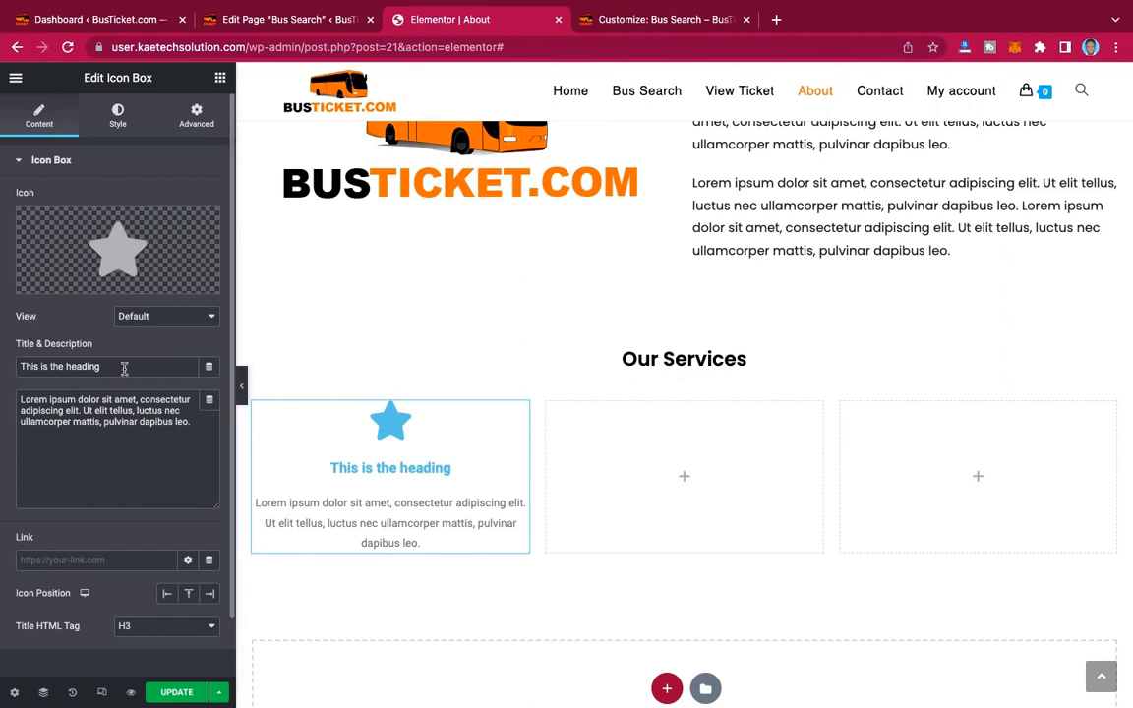
Change the icon box's title to "Bus Ticketing".
left_click_drag(120, 367, 2, 366)
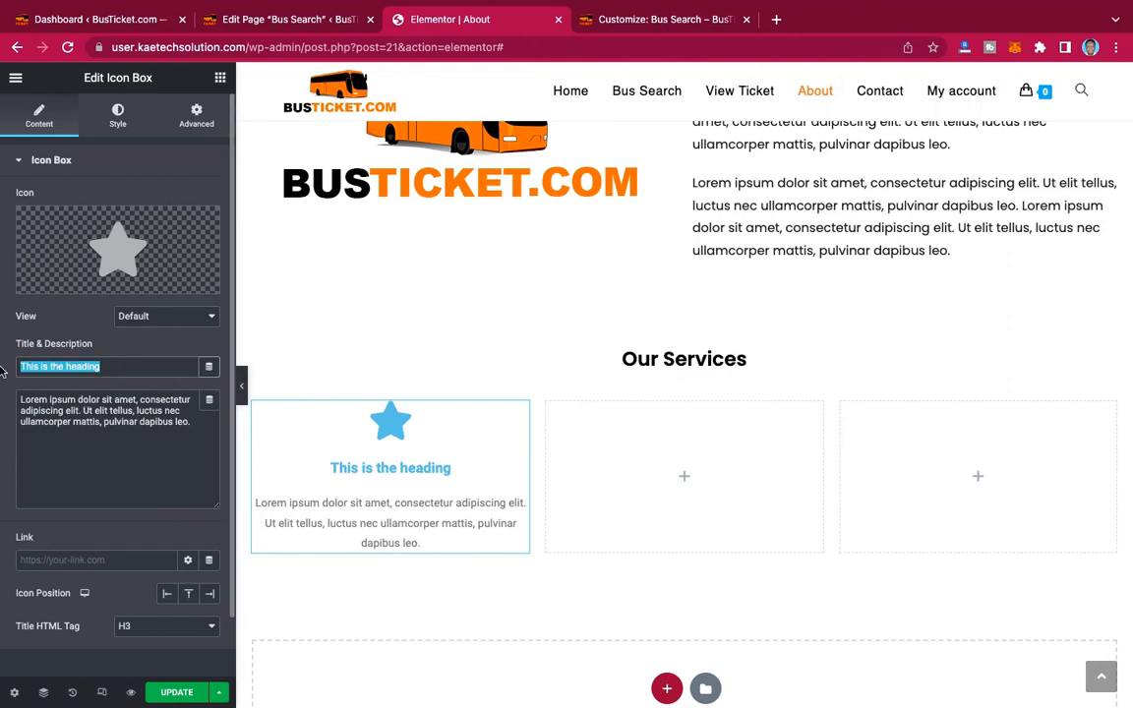
type("Bu")
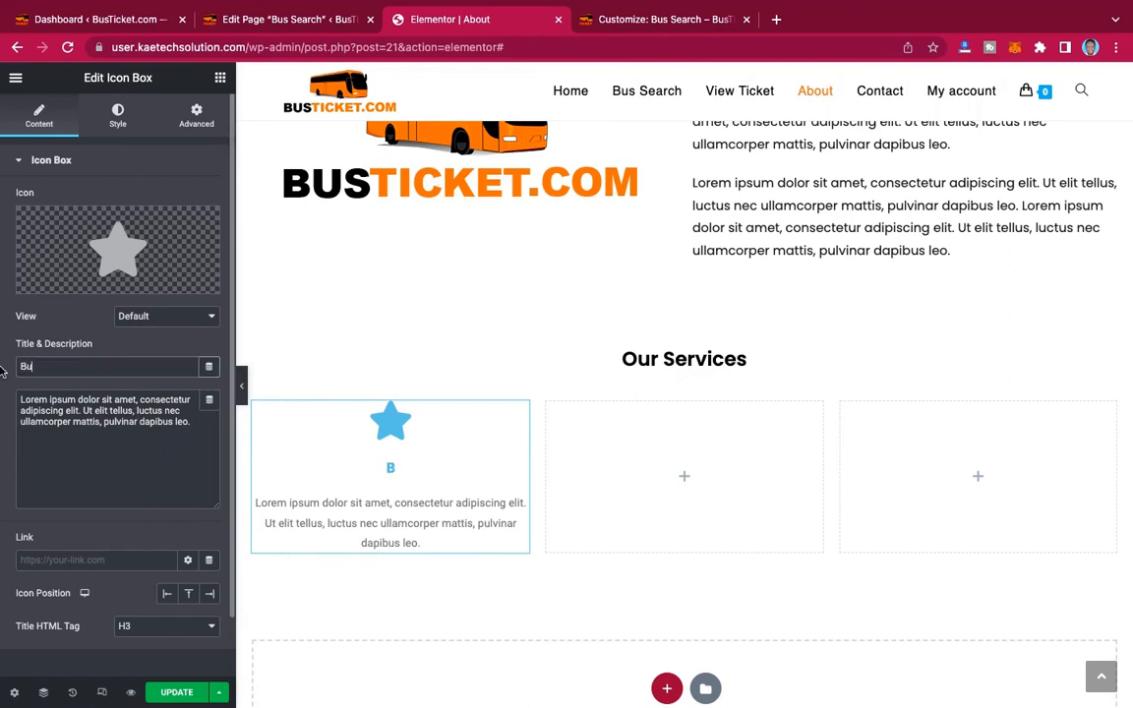
type("s Ticketing")
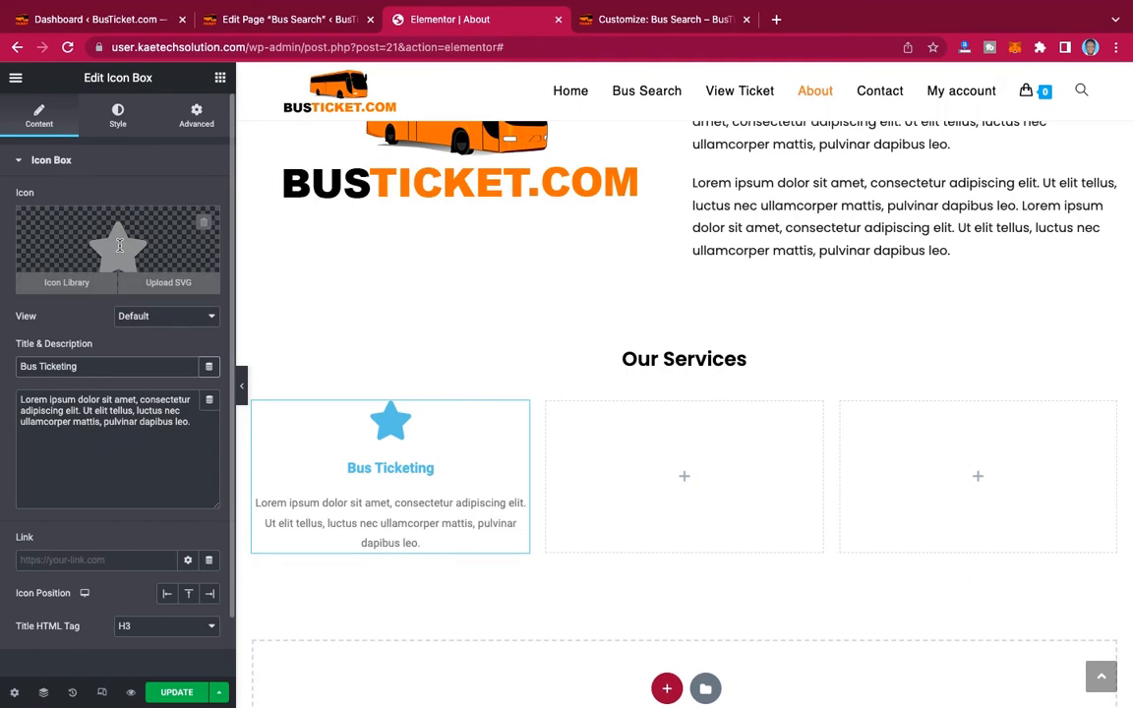
Replace the icon box's star with the "Ticket alt" icon, found by searching the icon library for "ticket".
left_click(119, 251)
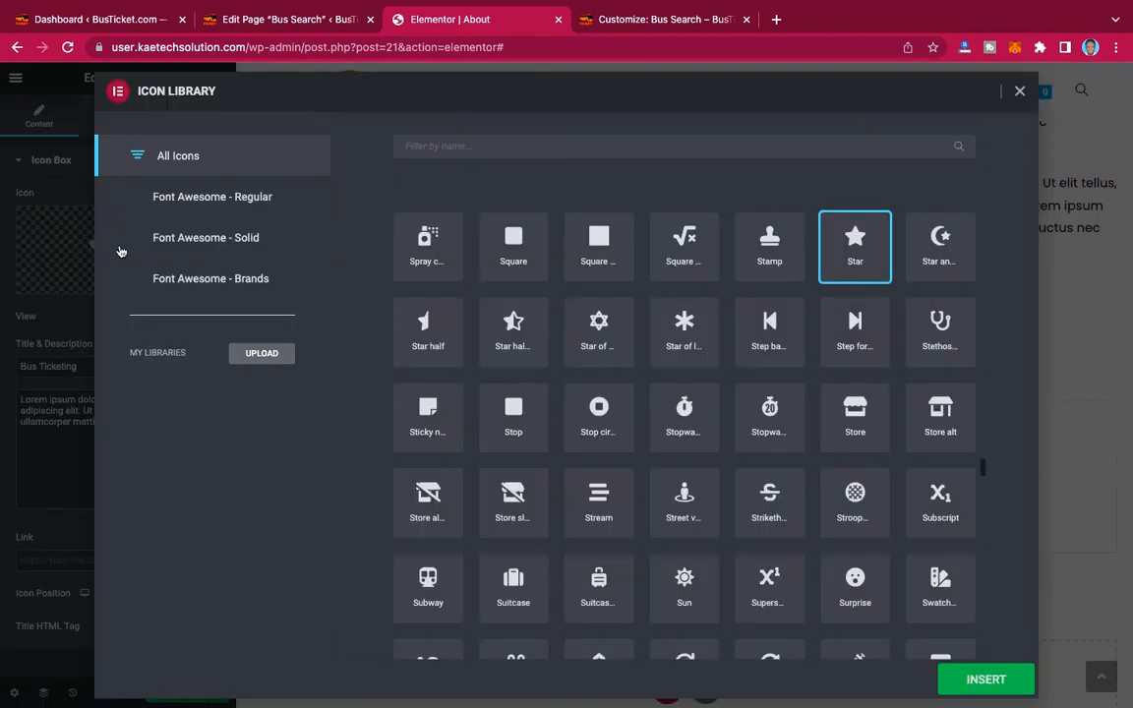
left_click(521, 147)
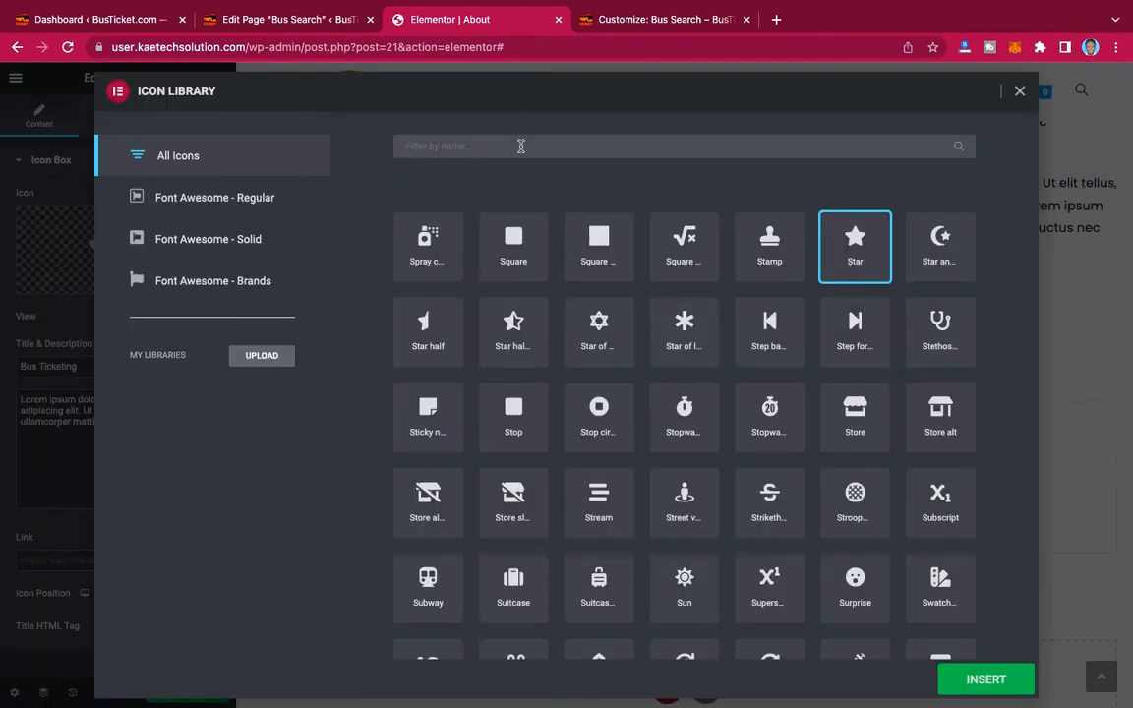
type("ticket")
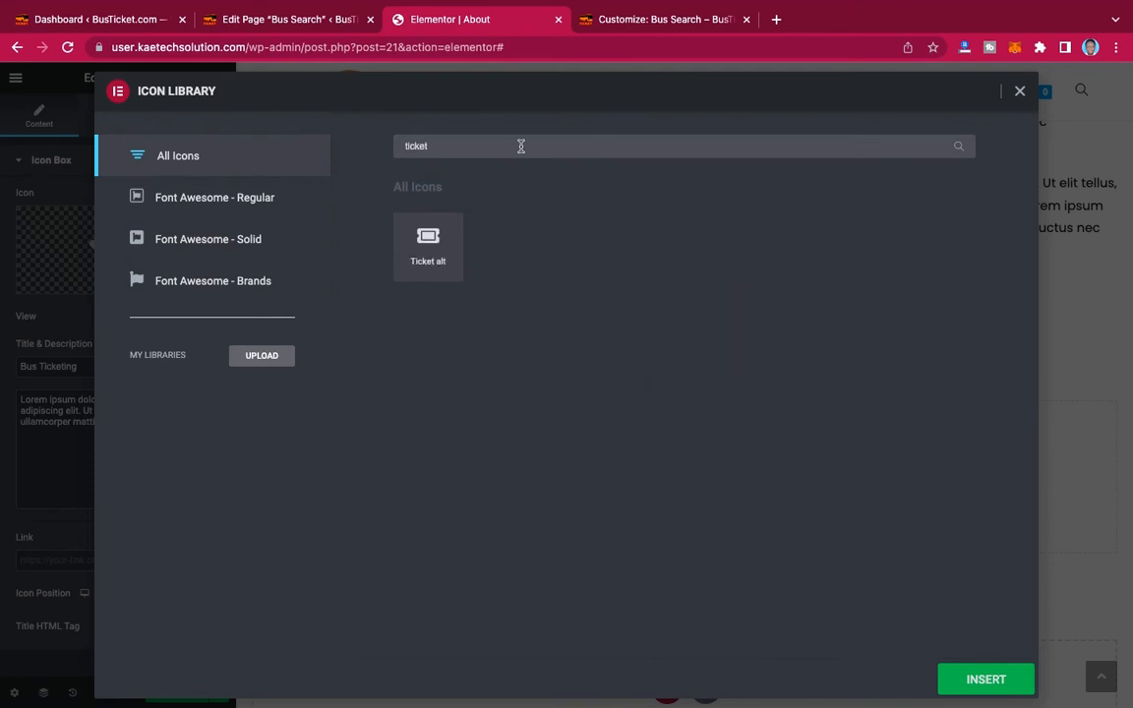
left_click(428, 244)
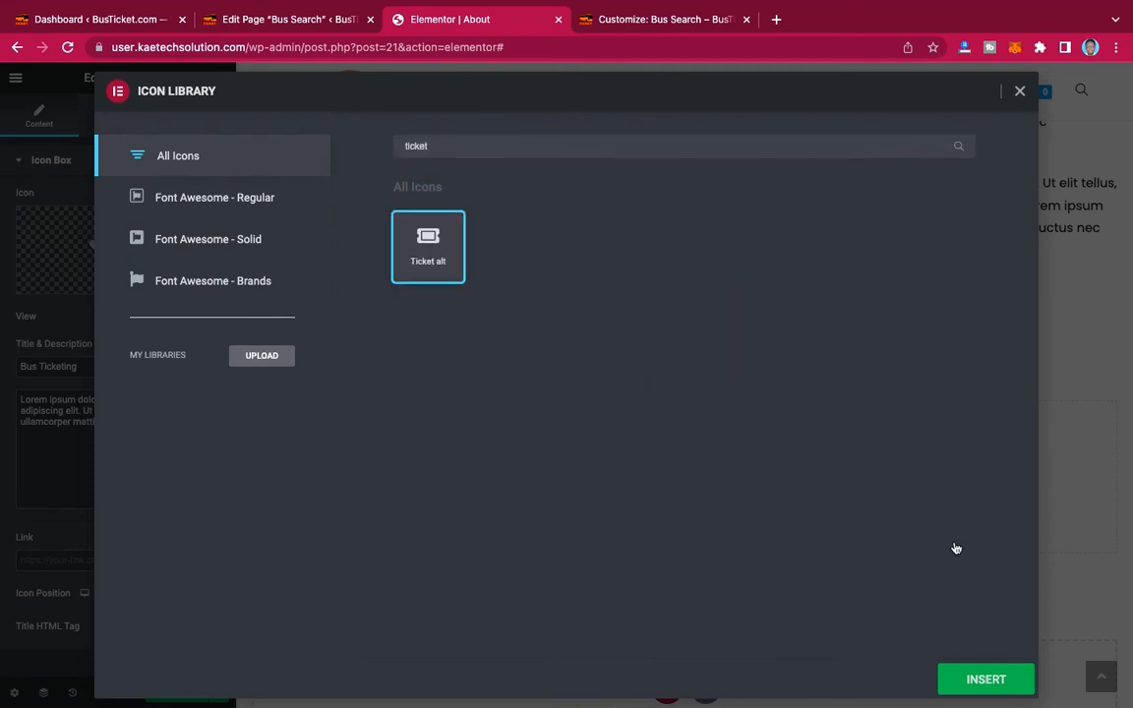
left_click(987, 678)
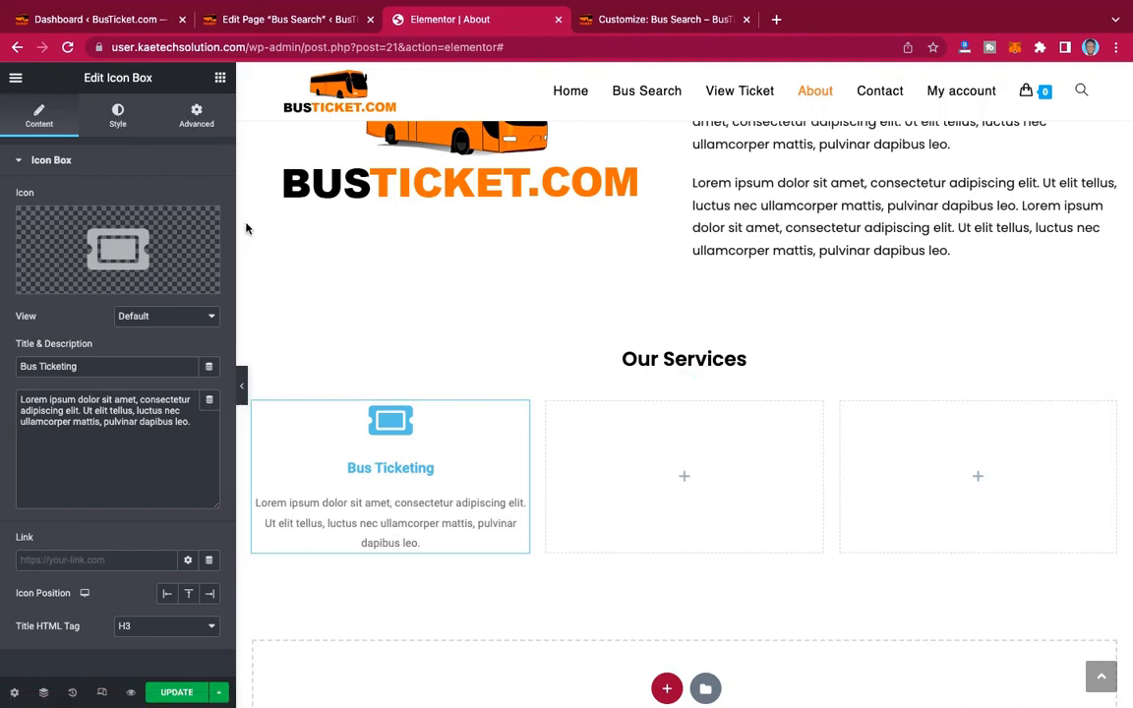
Set the icon box's padding to 20 px on all four sides.
left_click(197, 110)
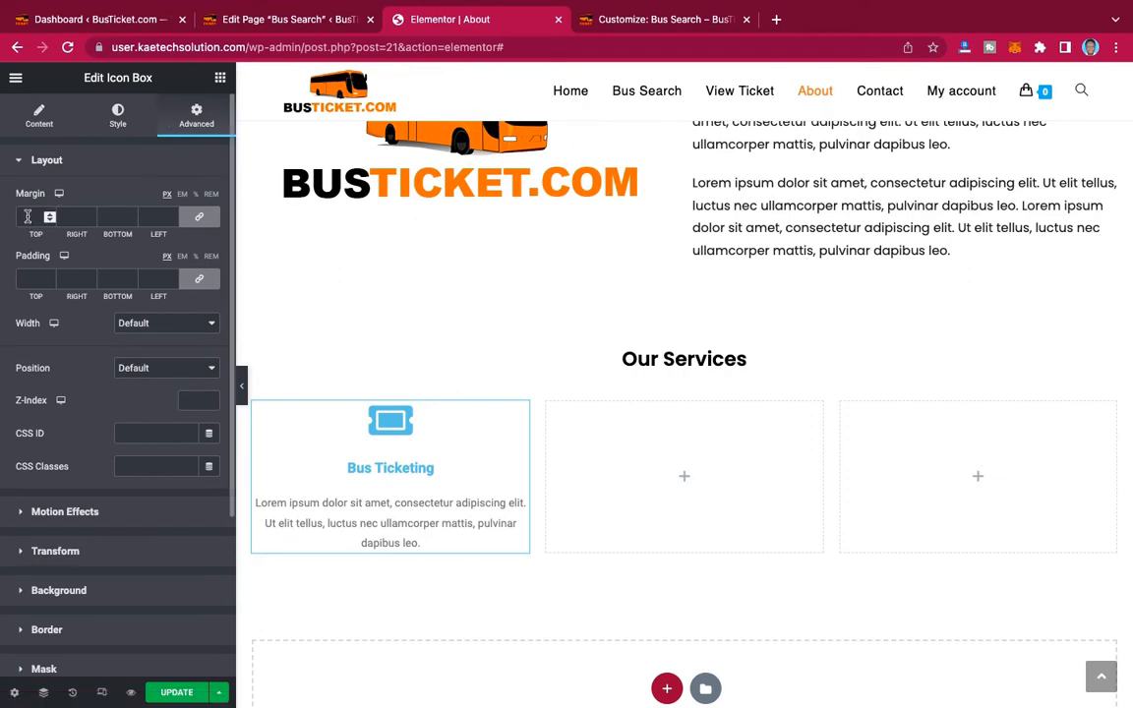
left_click(24, 282)
type("20")
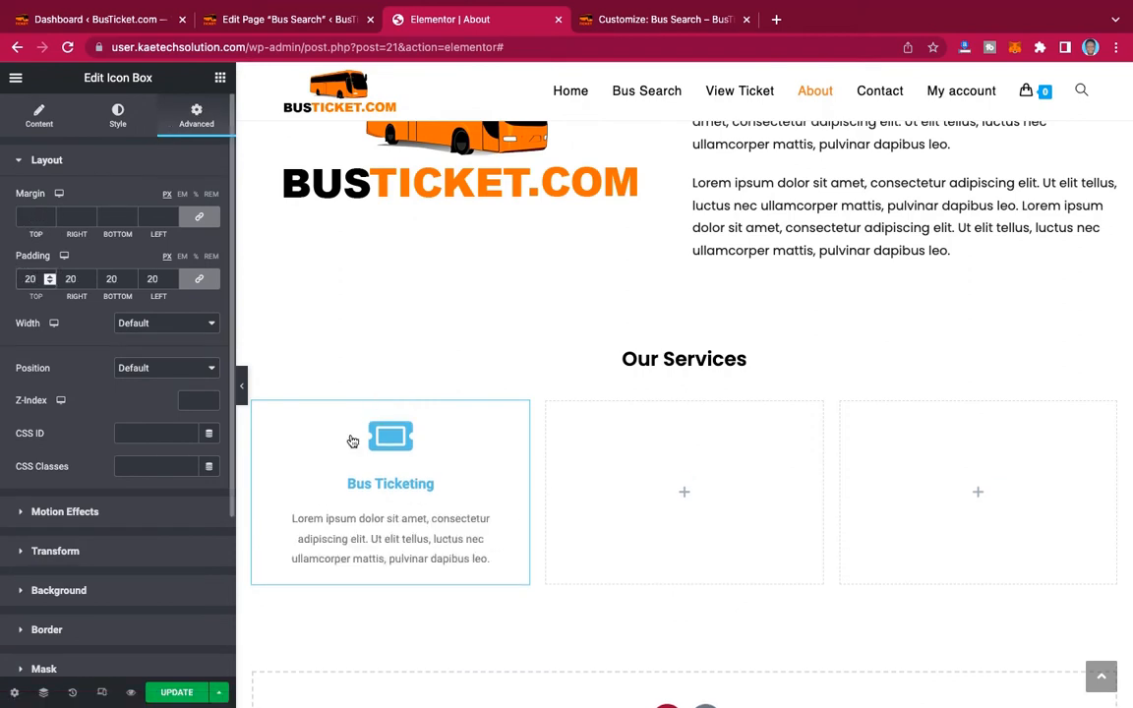
Change the ticket icon's primary color to orange (#DE7E14).
left_click(118, 114)
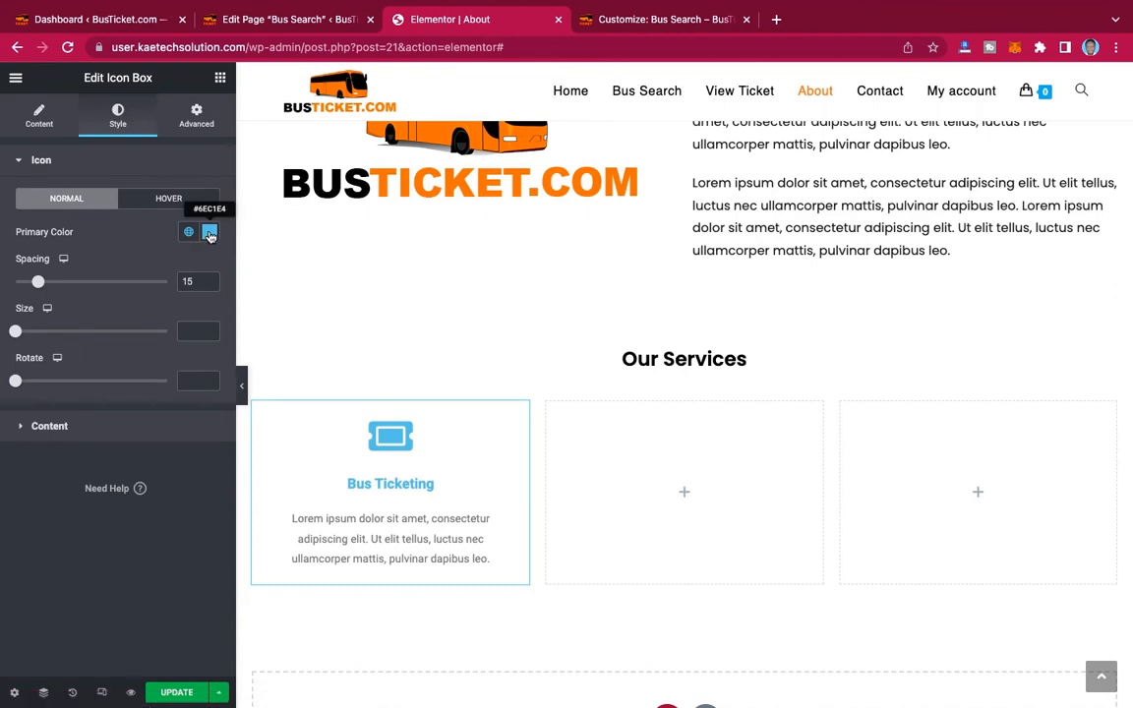
left_click(209, 233)
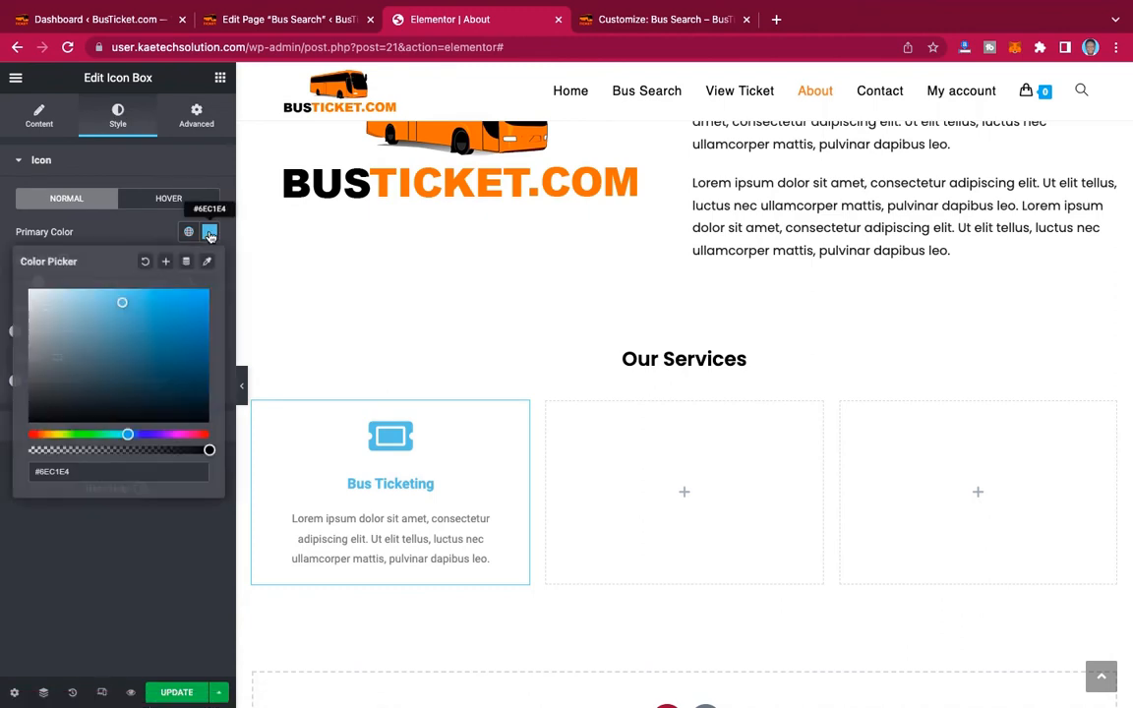
left_click(43, 434)
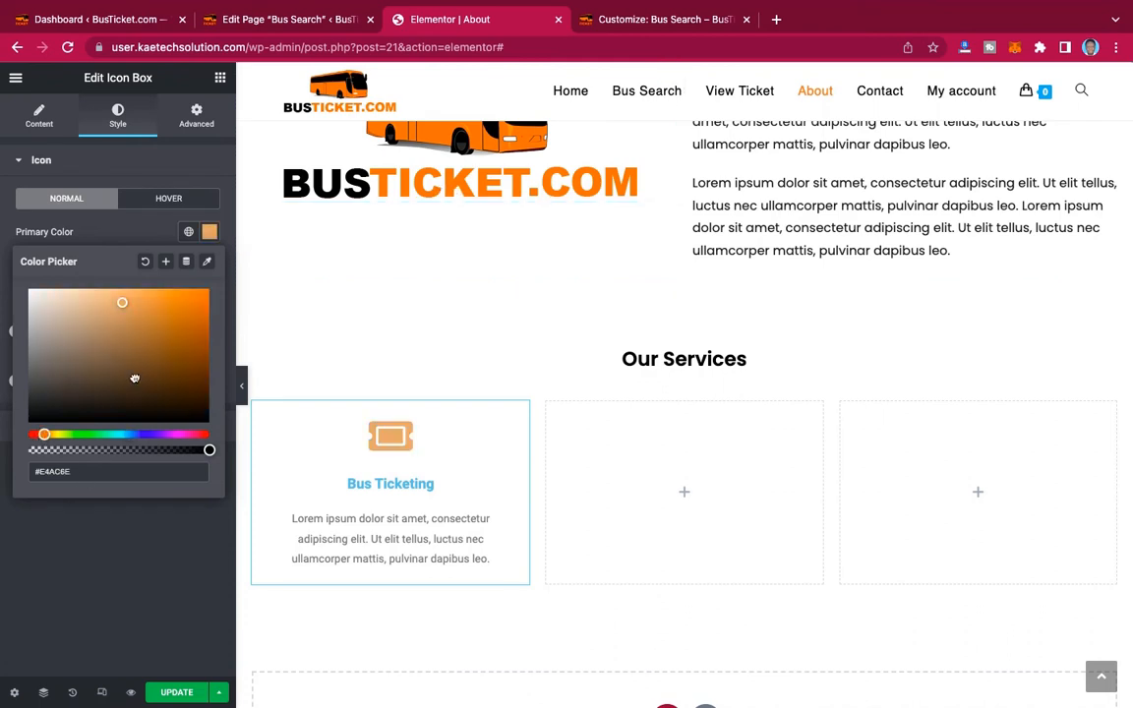
left_click(193, 306)
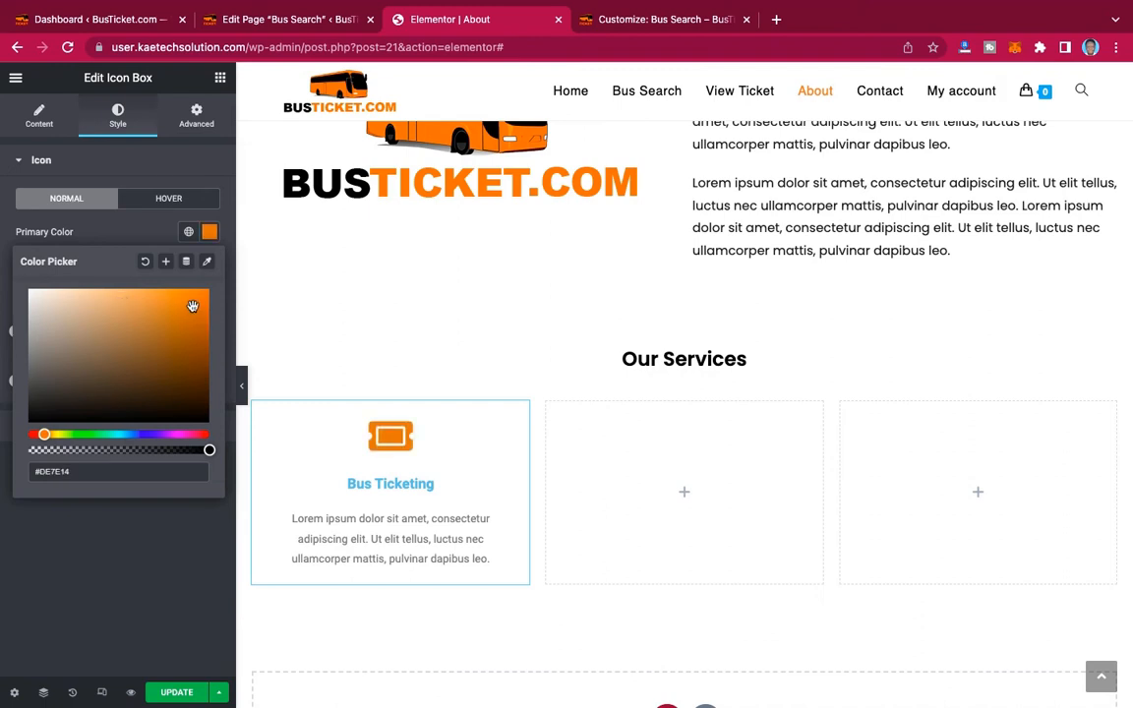
left_click(115, 206)
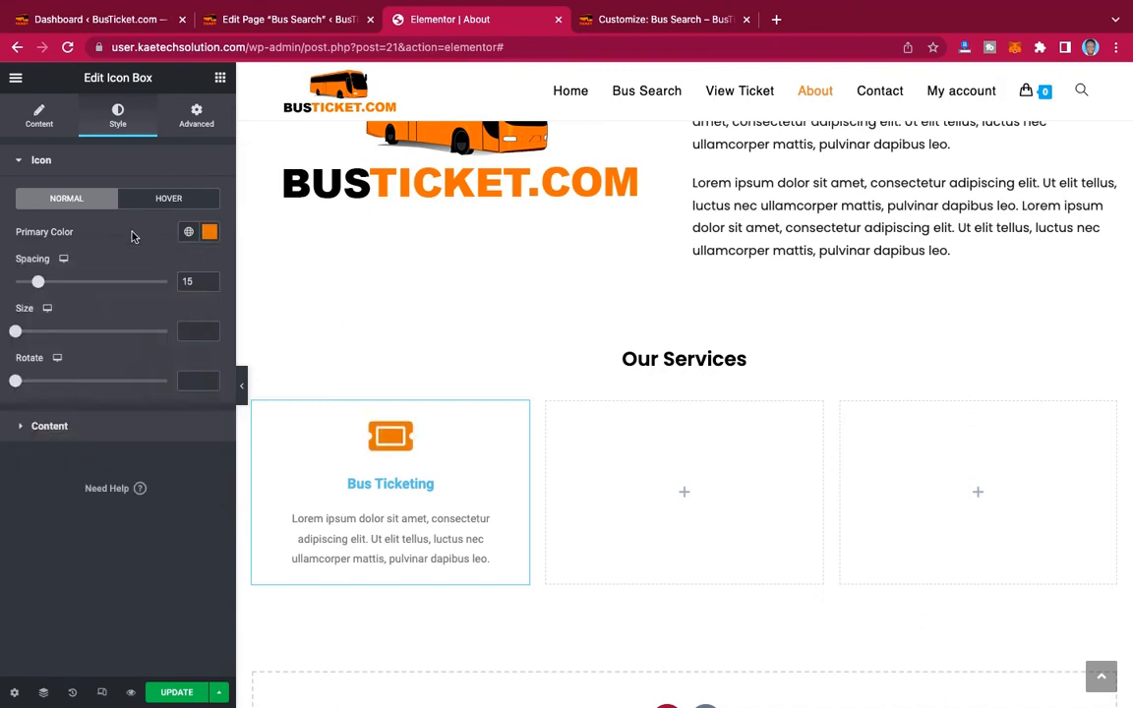
Change the color of the icon box's "Bus Ticketing" title to black.
left_click(111, 435)
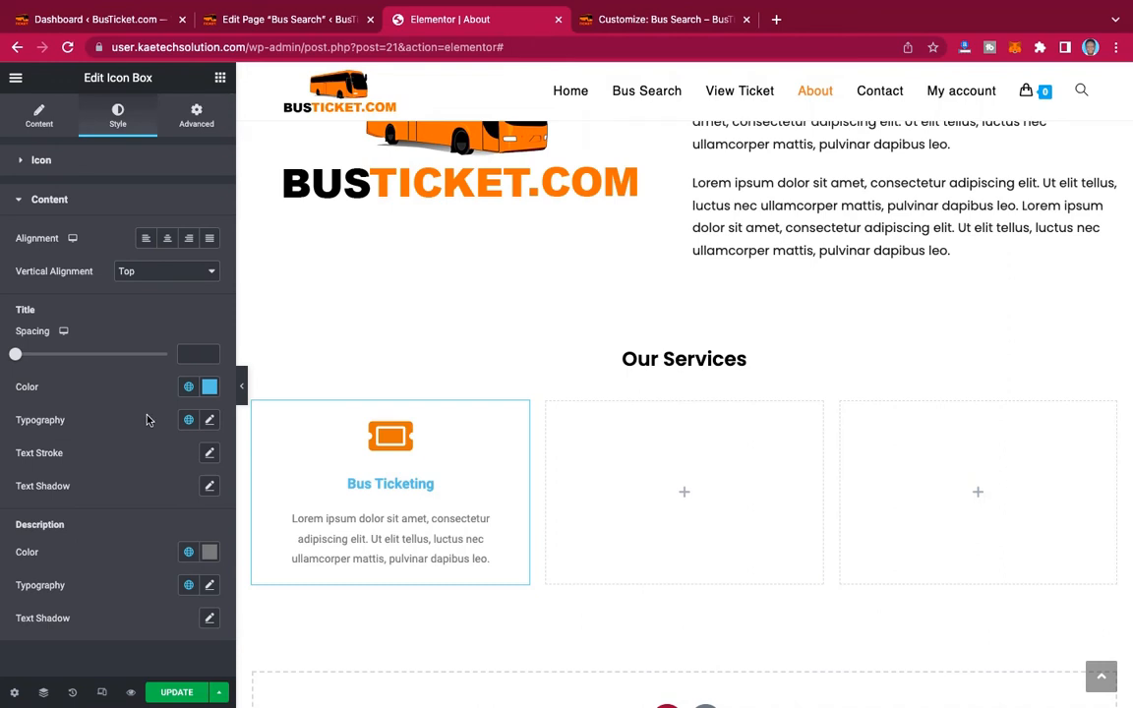
left_click(210, 387)
left_click_drag(30, 511, 4, 612)
left_click(120, 344)
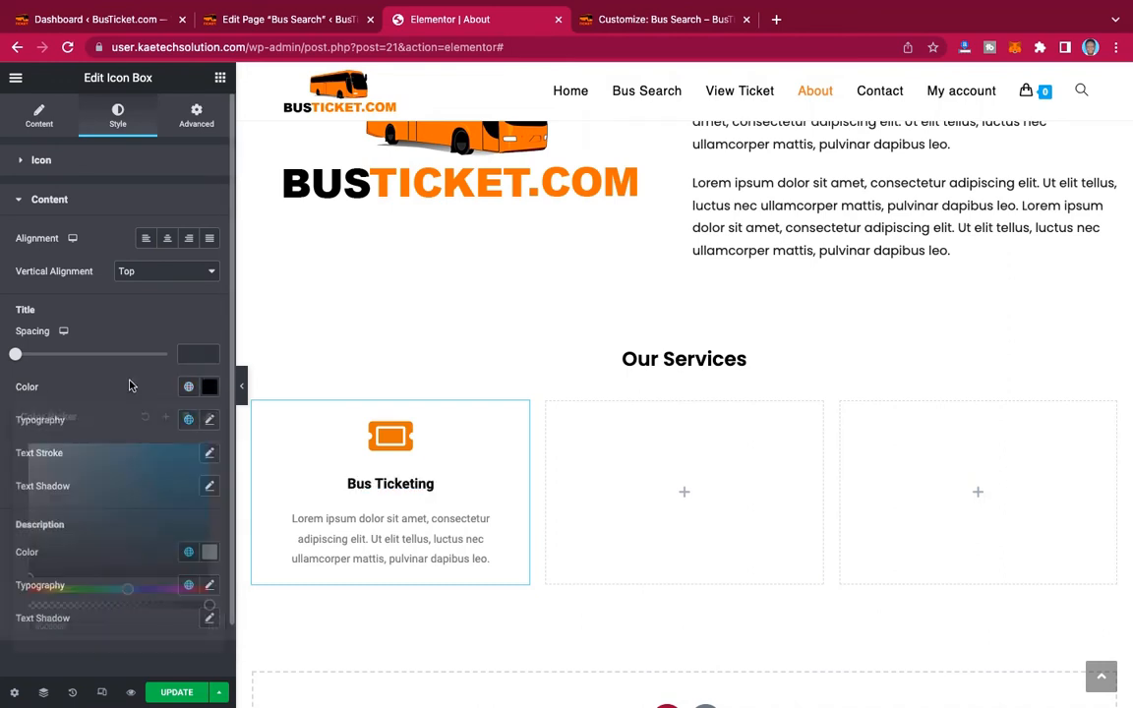
Set the "Bus Ticketing" title's typography to the Poppins font at 18 px.
left_click(210, 421)
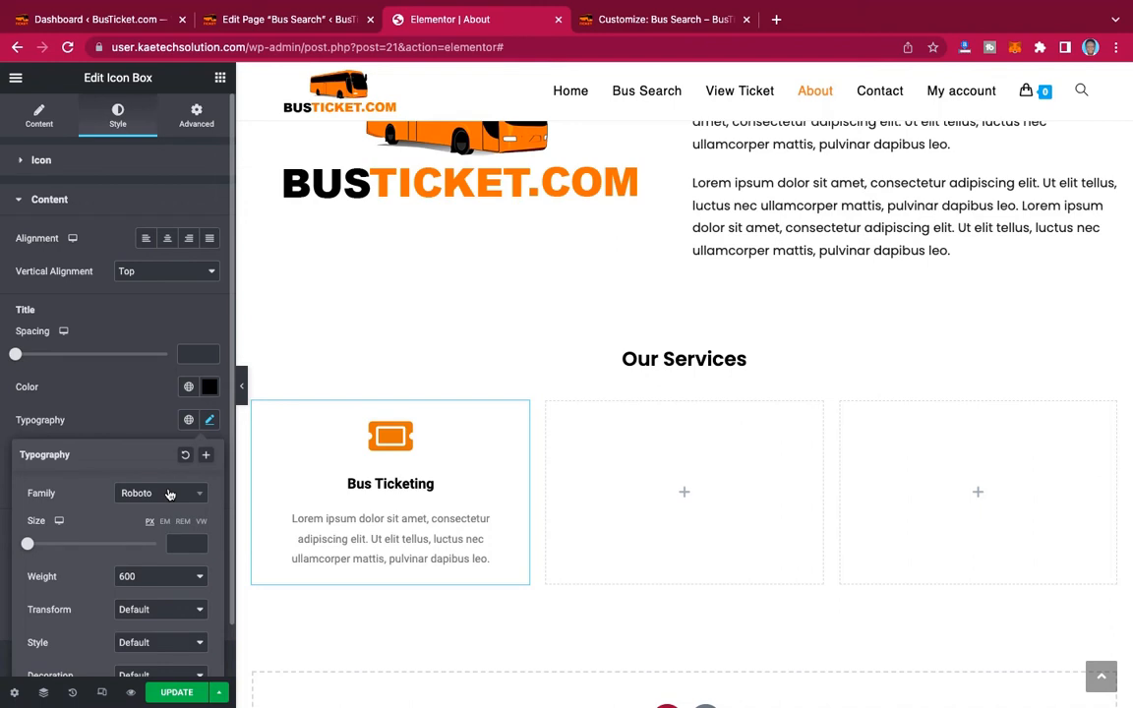
left_click(169, 494)
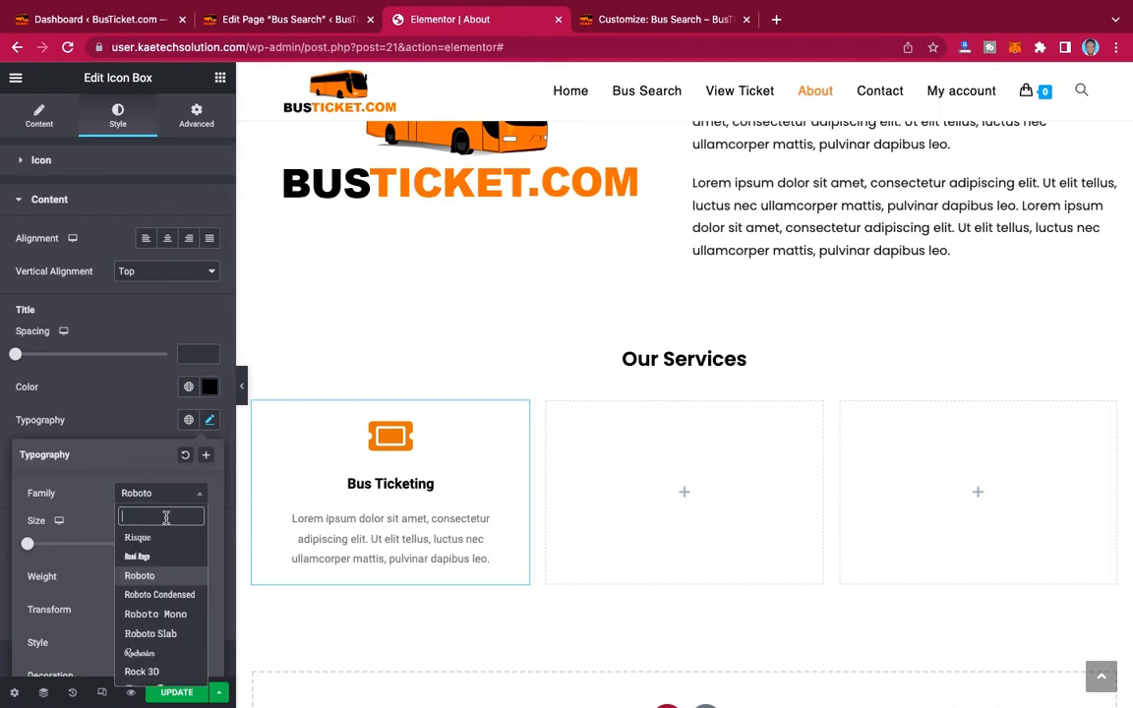
type("popp")
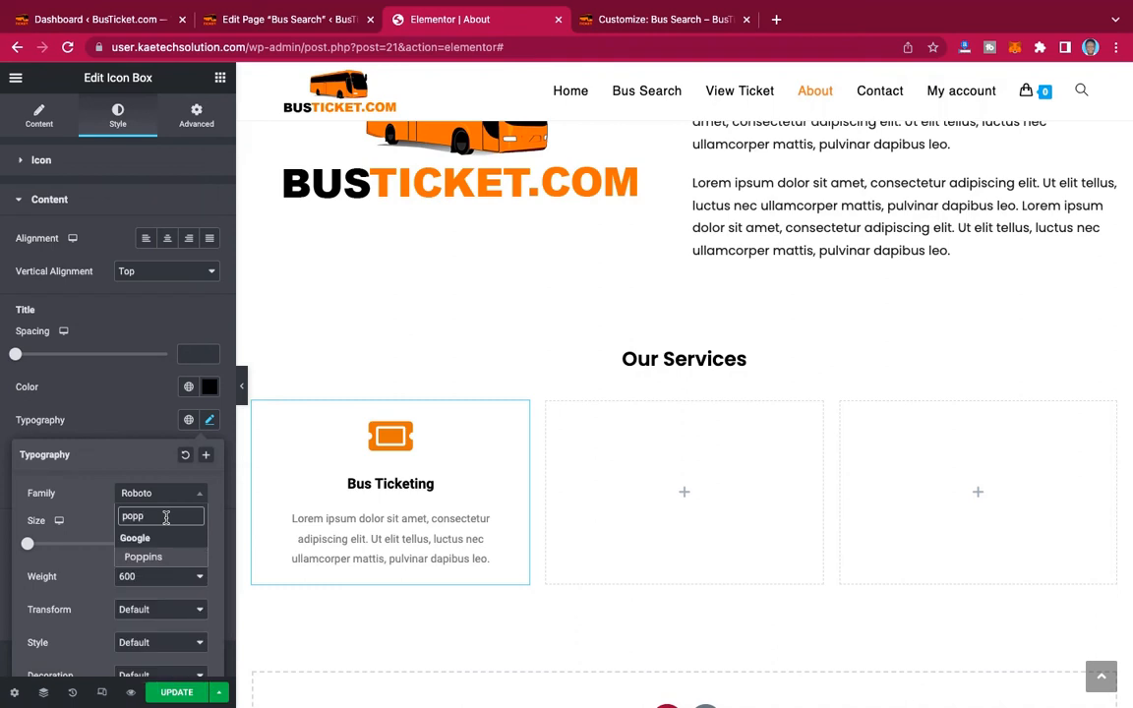
left_click(131, 554)
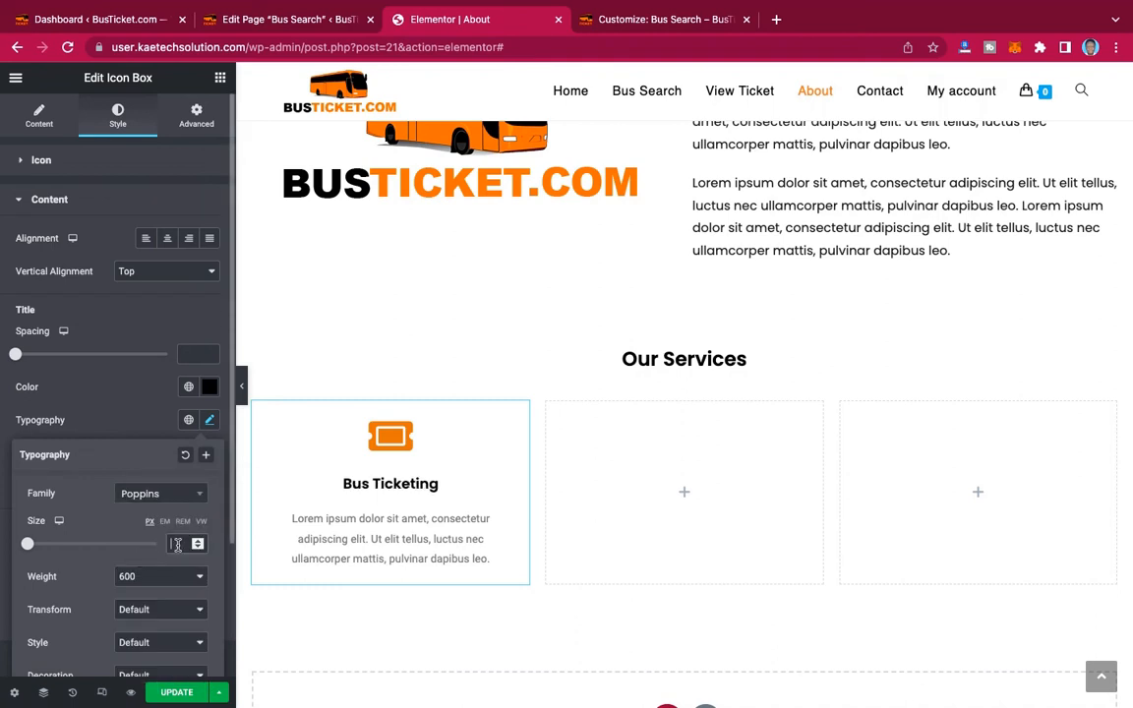
type("18")
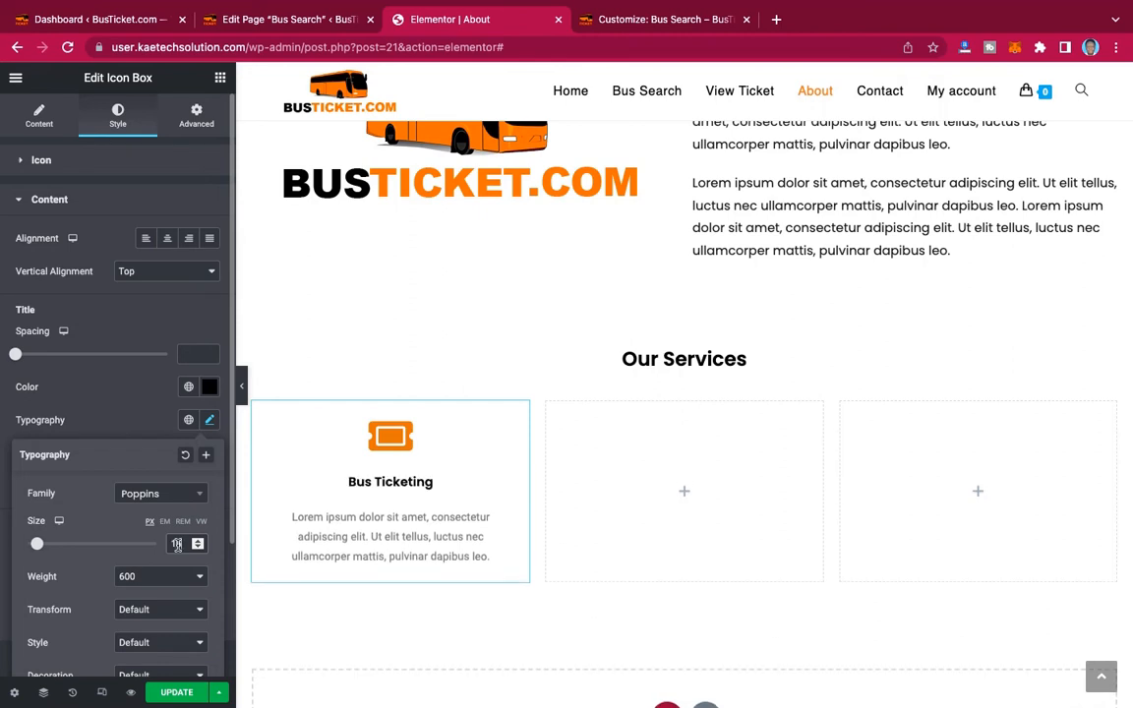
key("BackSpace")
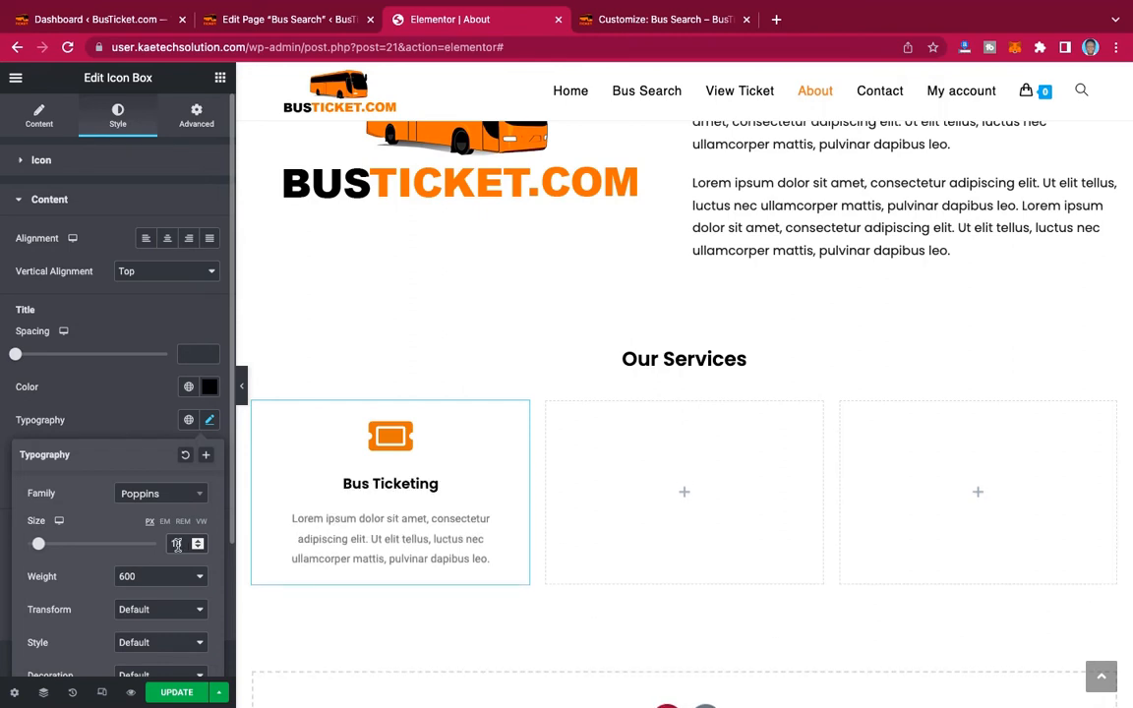
left_click(127, 417)
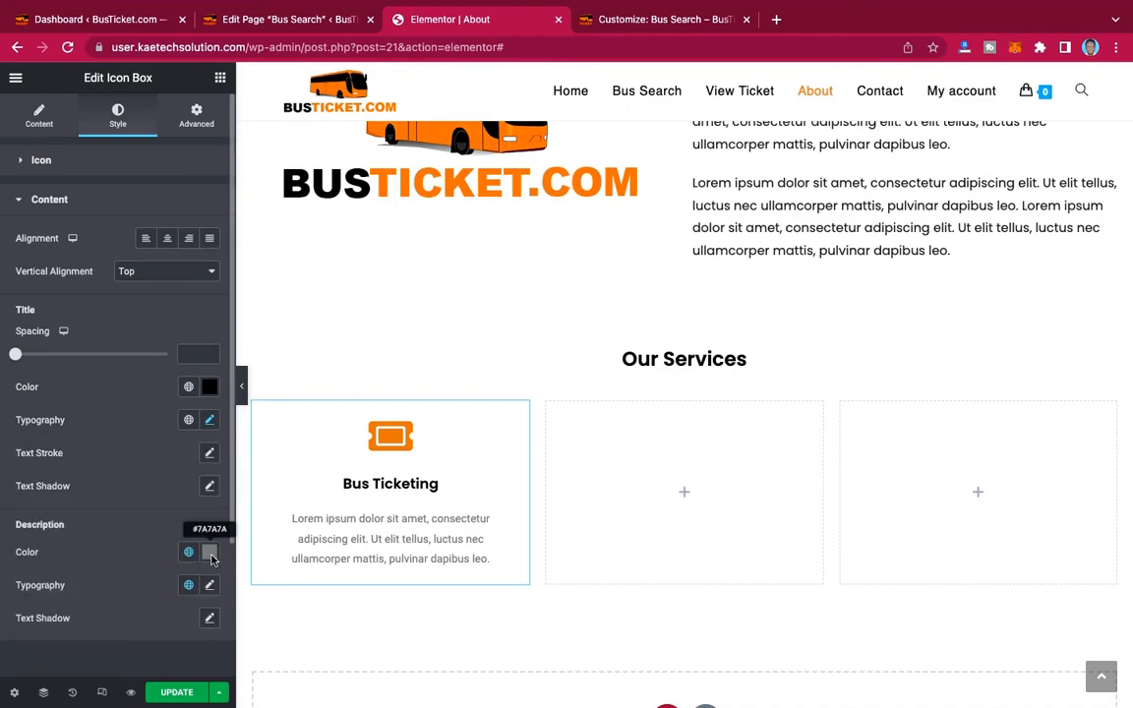
Change the icon box's description text color to dark grey (#202020).
scroll(212, 559, "down", 2)
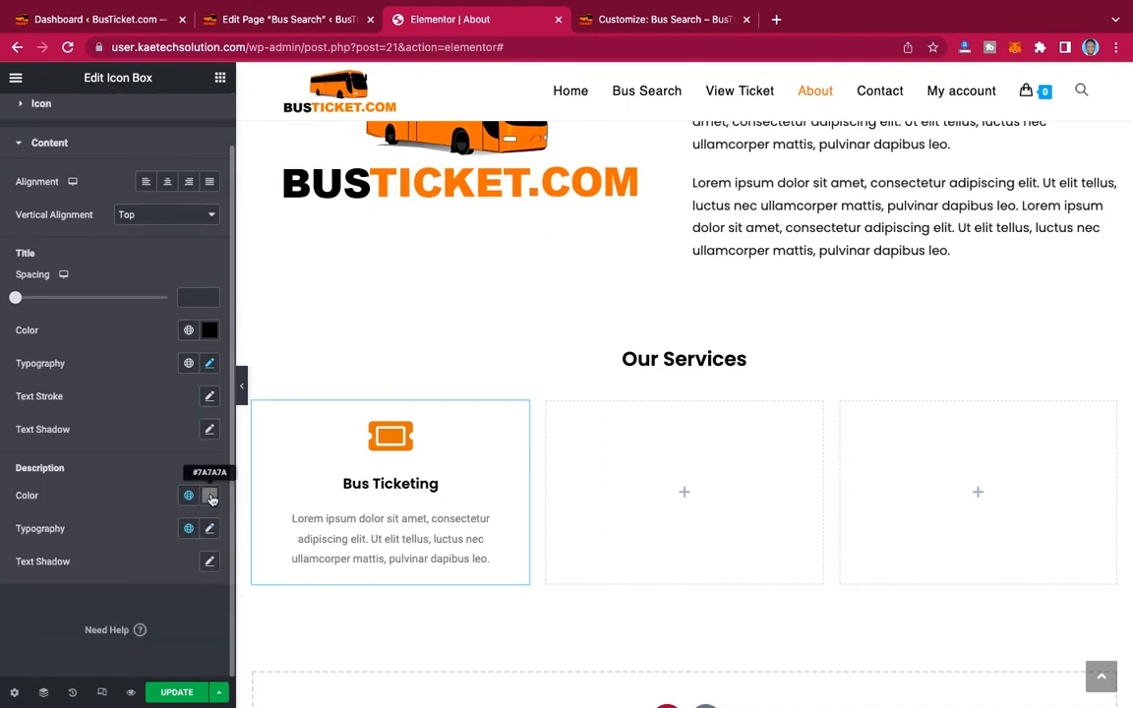
left_click(211, 497)
left_click(31, 390)
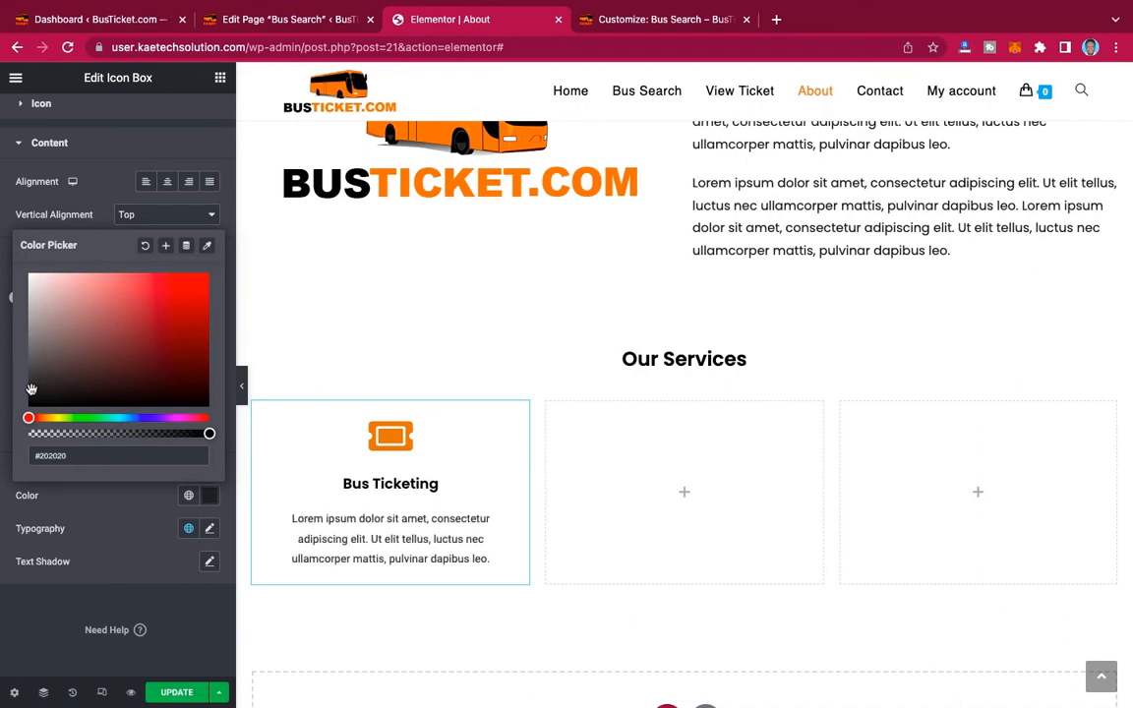
left_click(120, 496)
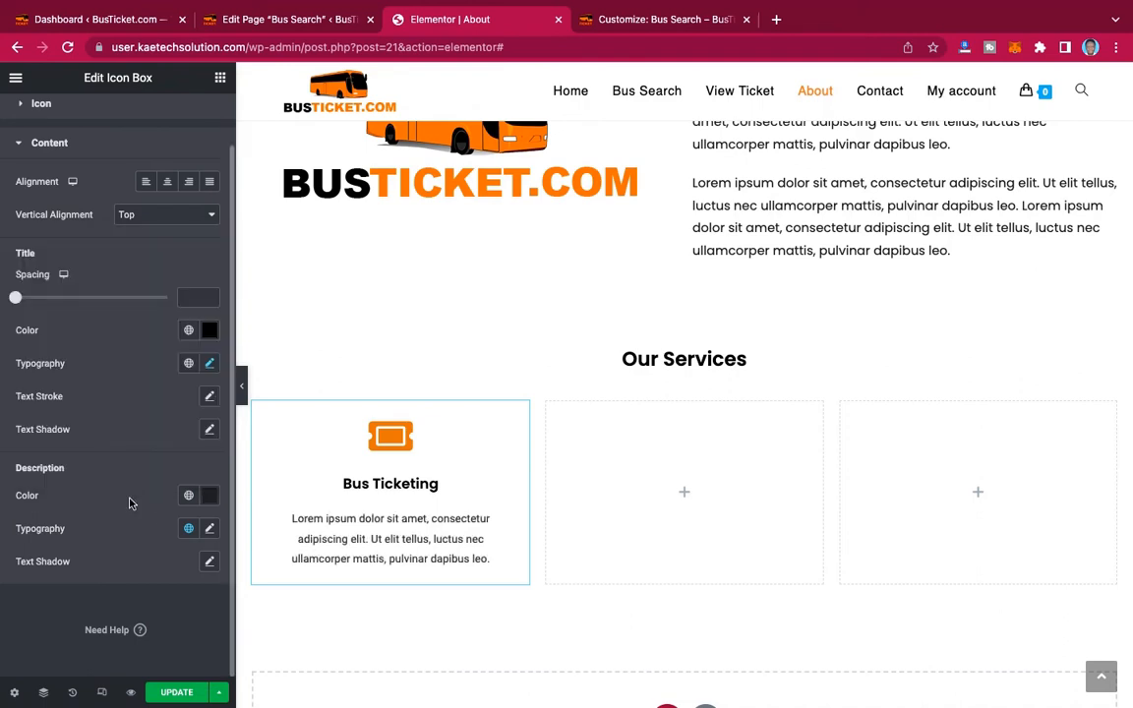
Set the icon box description's typography to the Poppins font at 16 px.
left_click(211, 531)
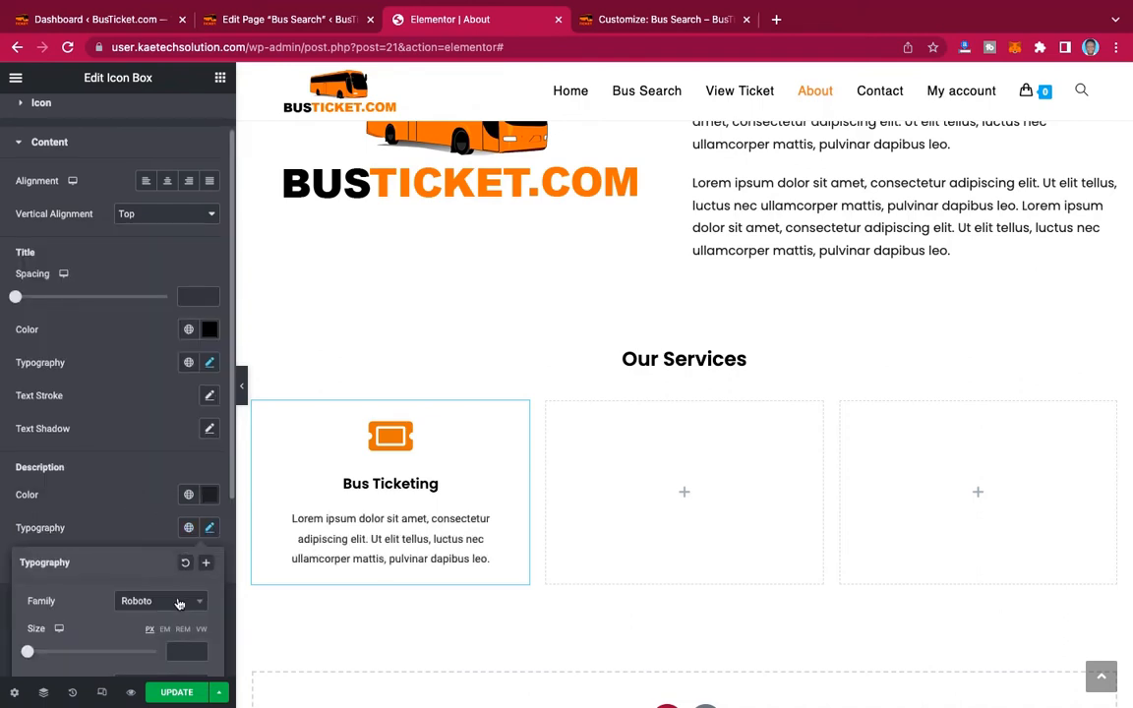
scroll(175, 580, "down", 2)
scroll(176, 568, "down", 2)
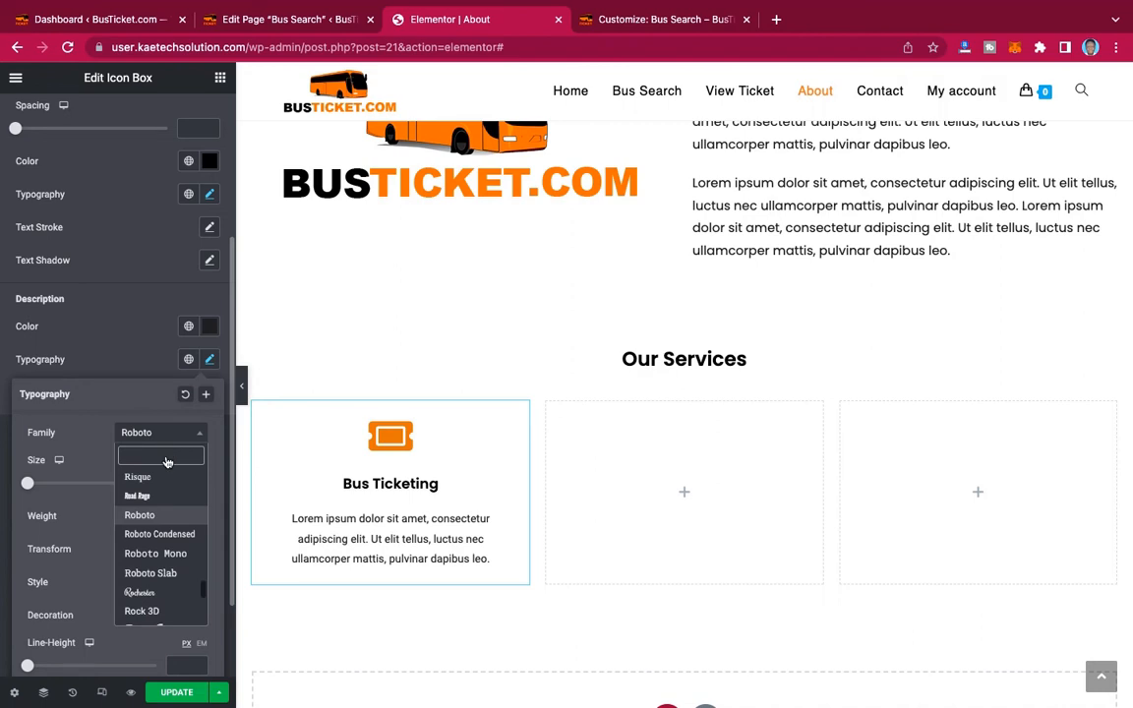
type("popp")
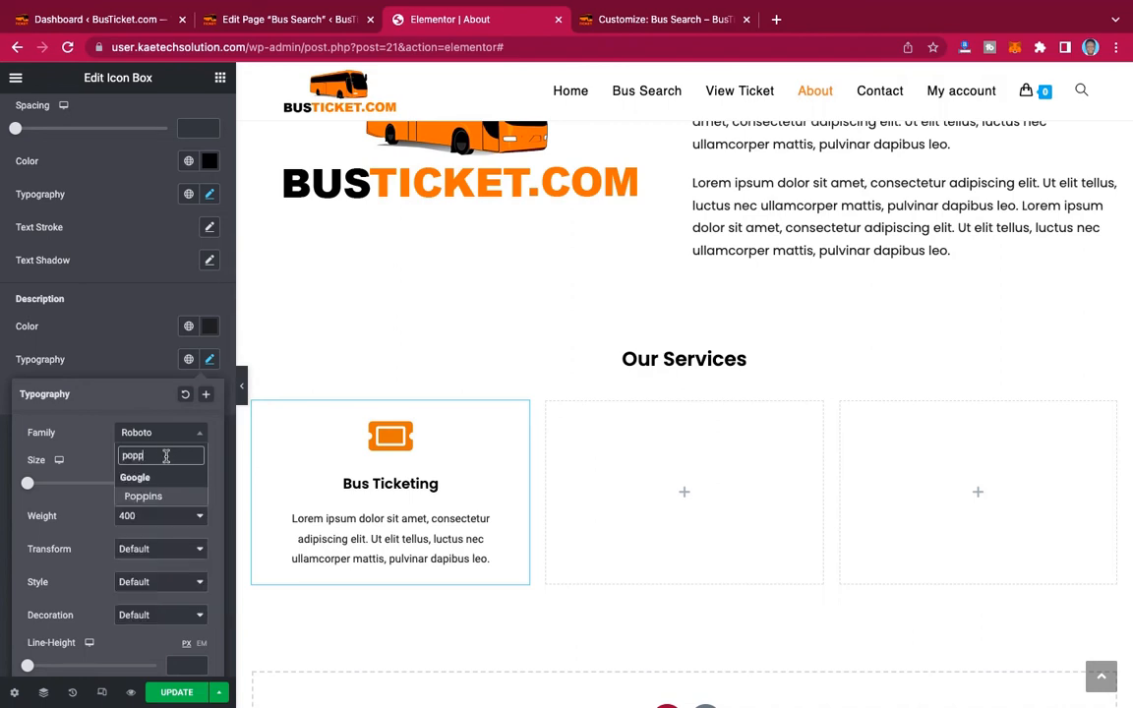
left_click(143, 496)
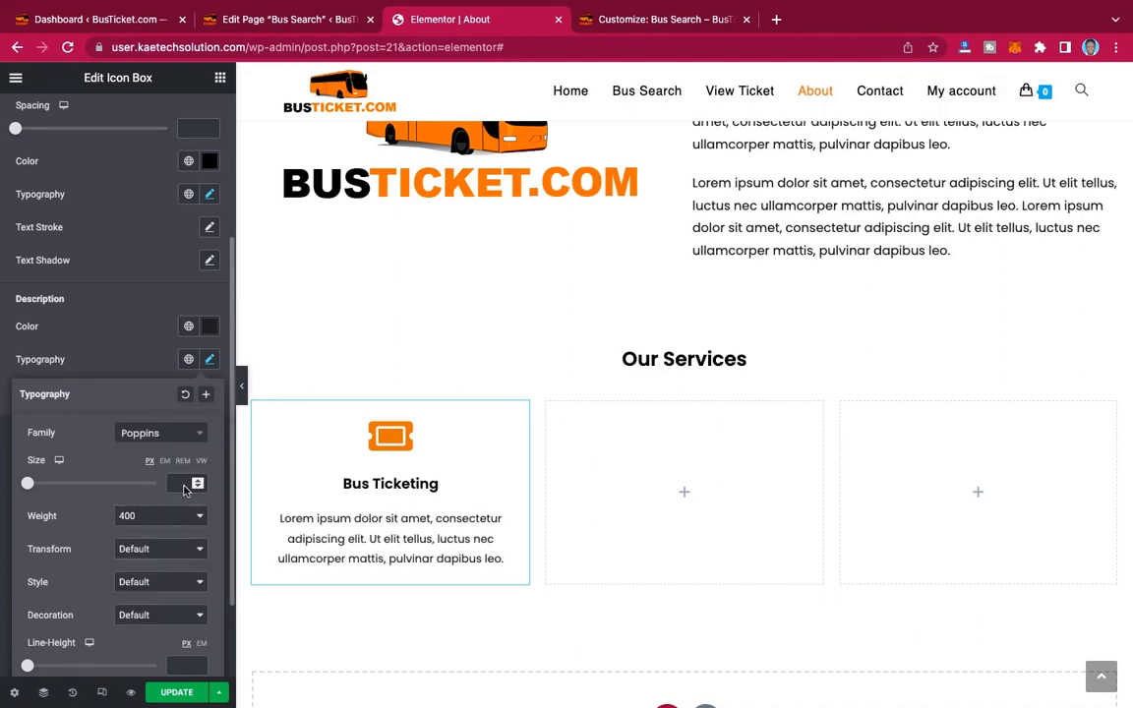
left_click(186, 483)
type("16")
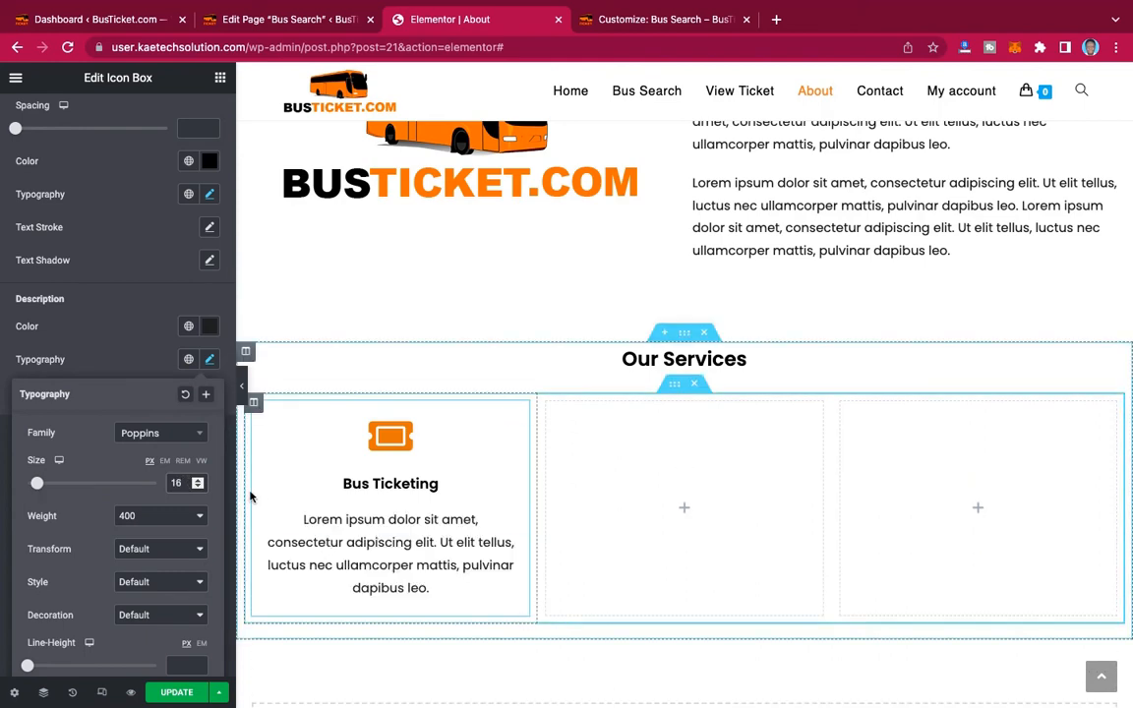
left_click(129, 329)
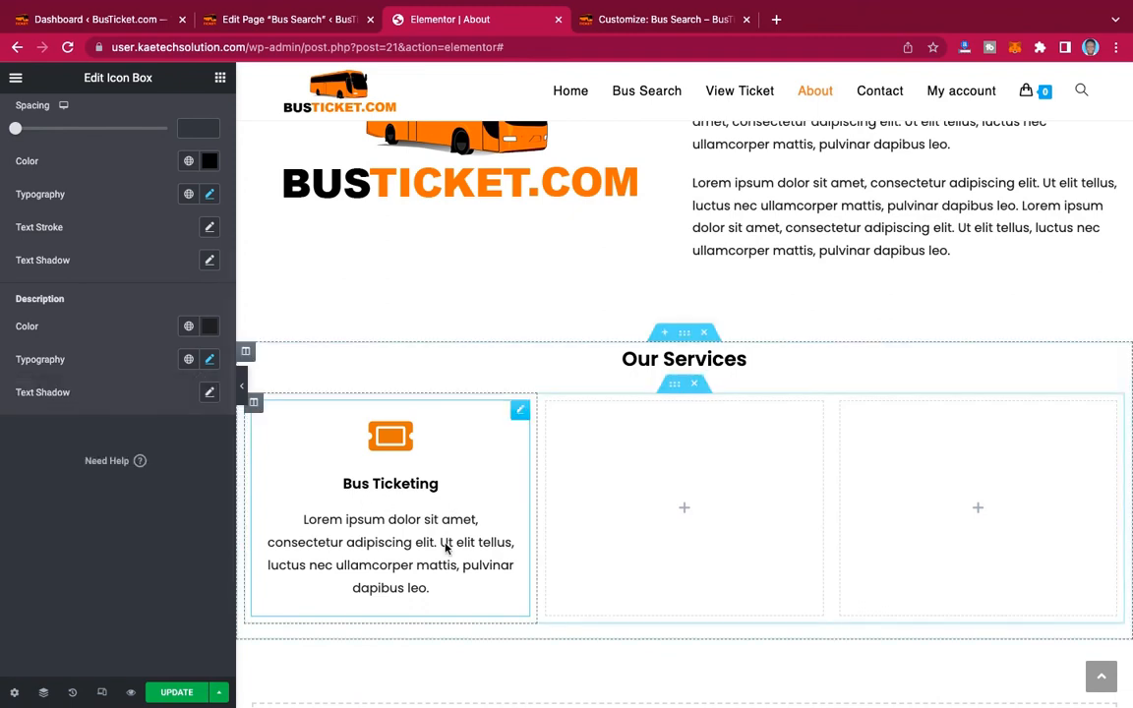
Reduce the icon box description's font size, trying 14 px and settling on 15 px.
left_click(210, 360)
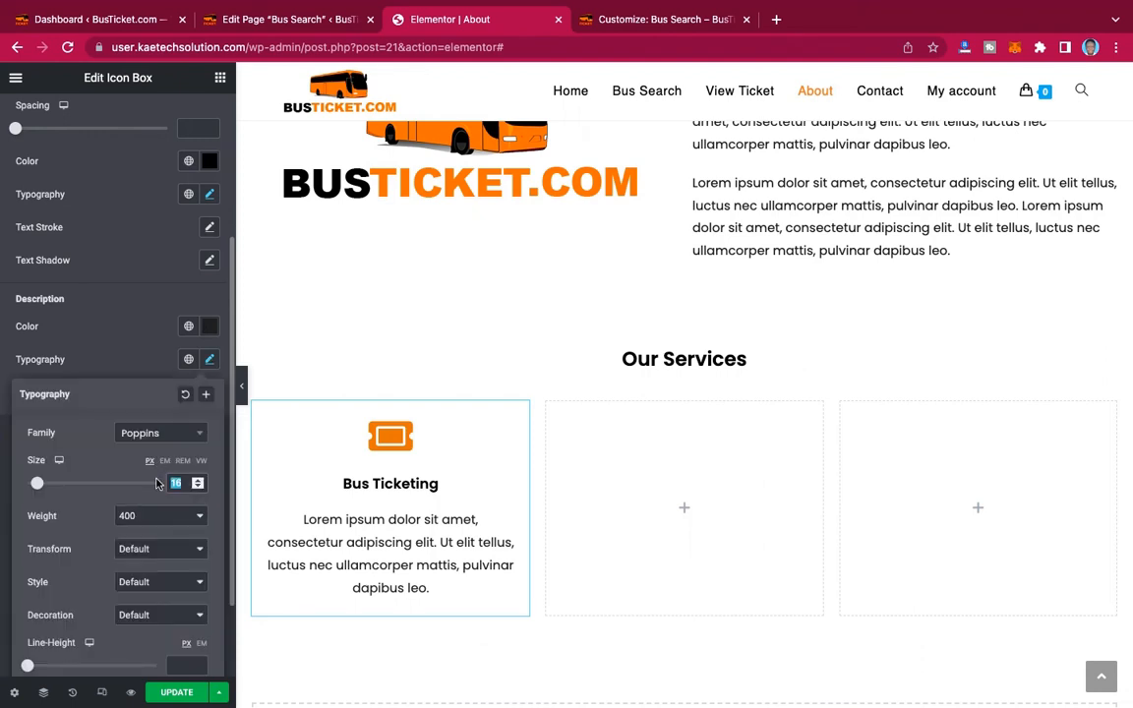
type("14")
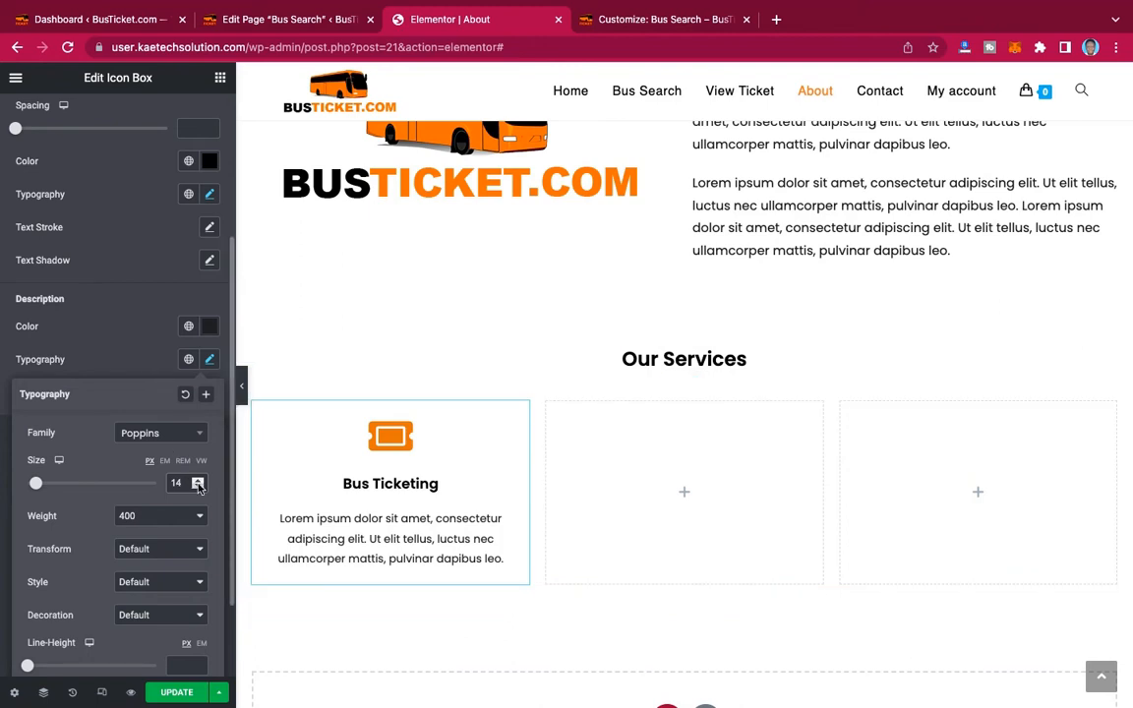
left_click(199, 486)
type("5")
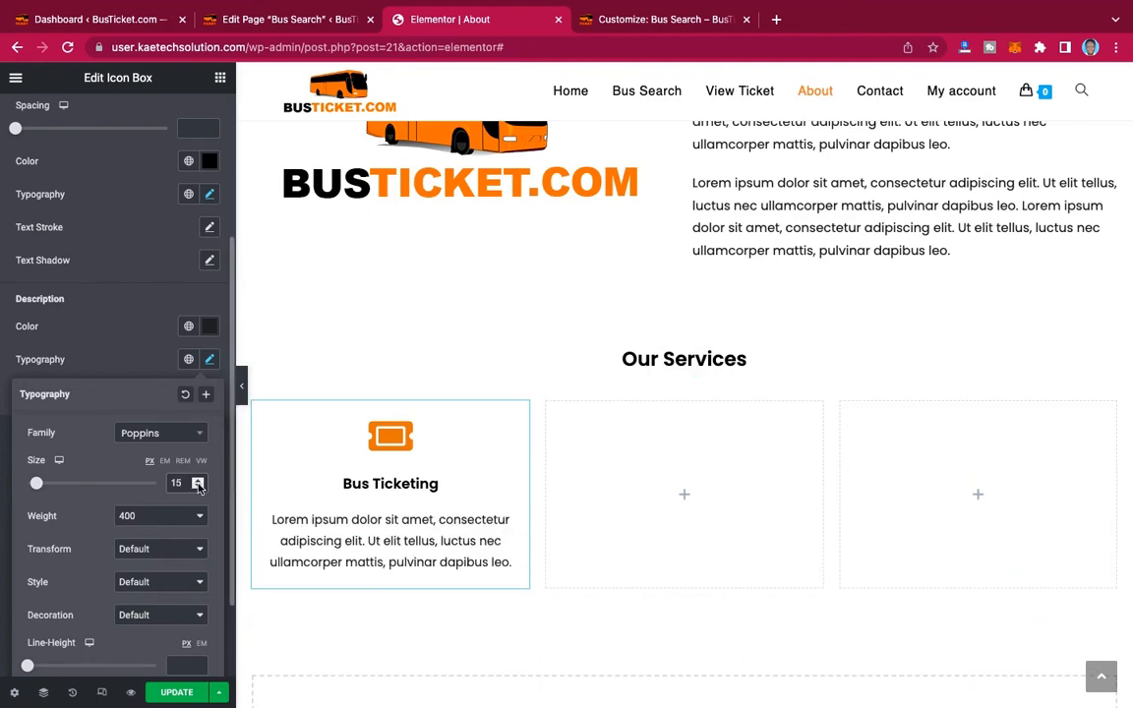
left_click(354, 512)
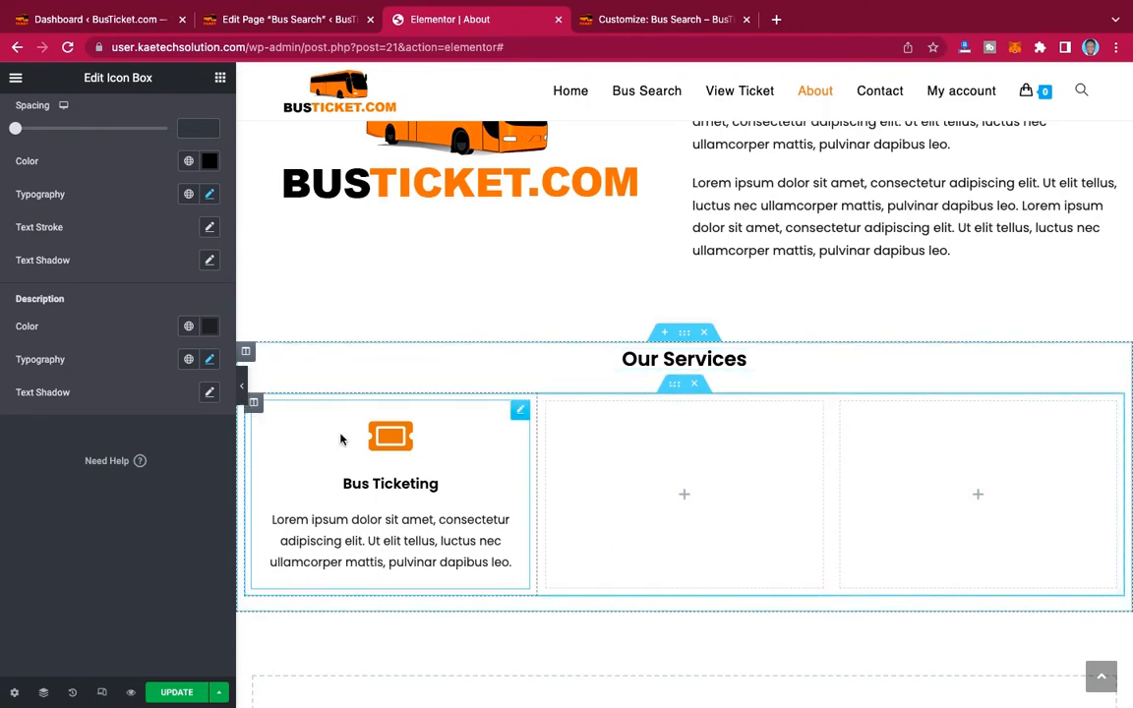
Copy the styled "Bus Ticketing" icon box into the two empty columns of the "Our Services" section.
right_click(520, 417)
left_click(556, 479)
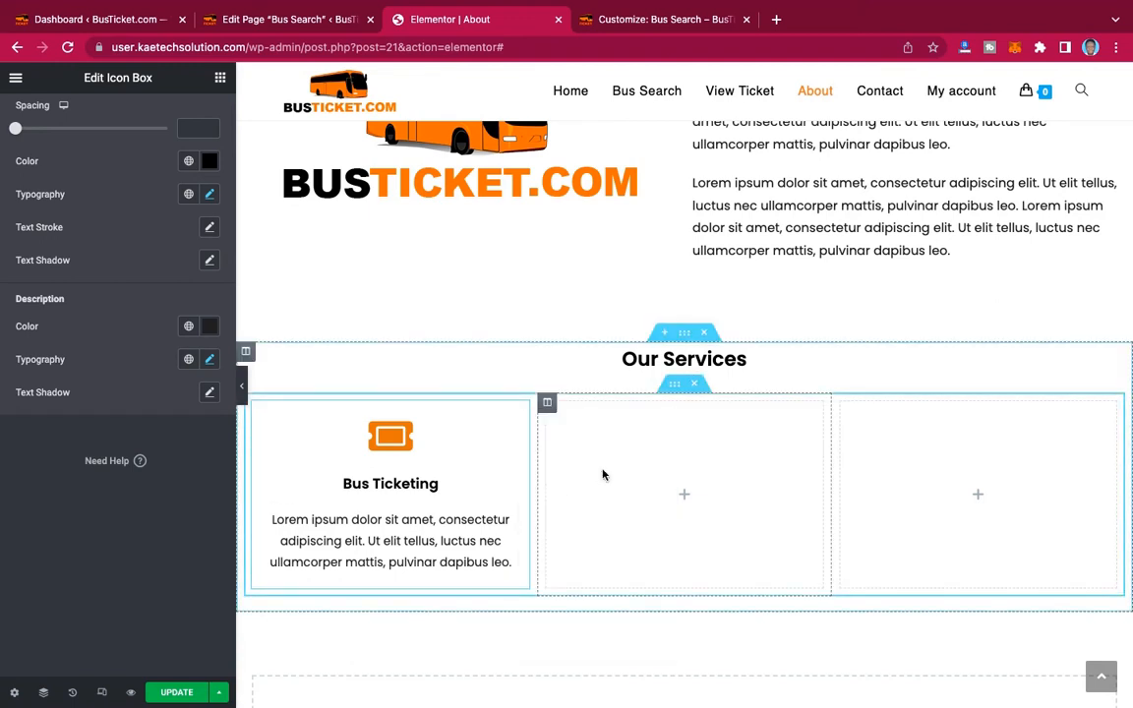
right_click(603, 475)
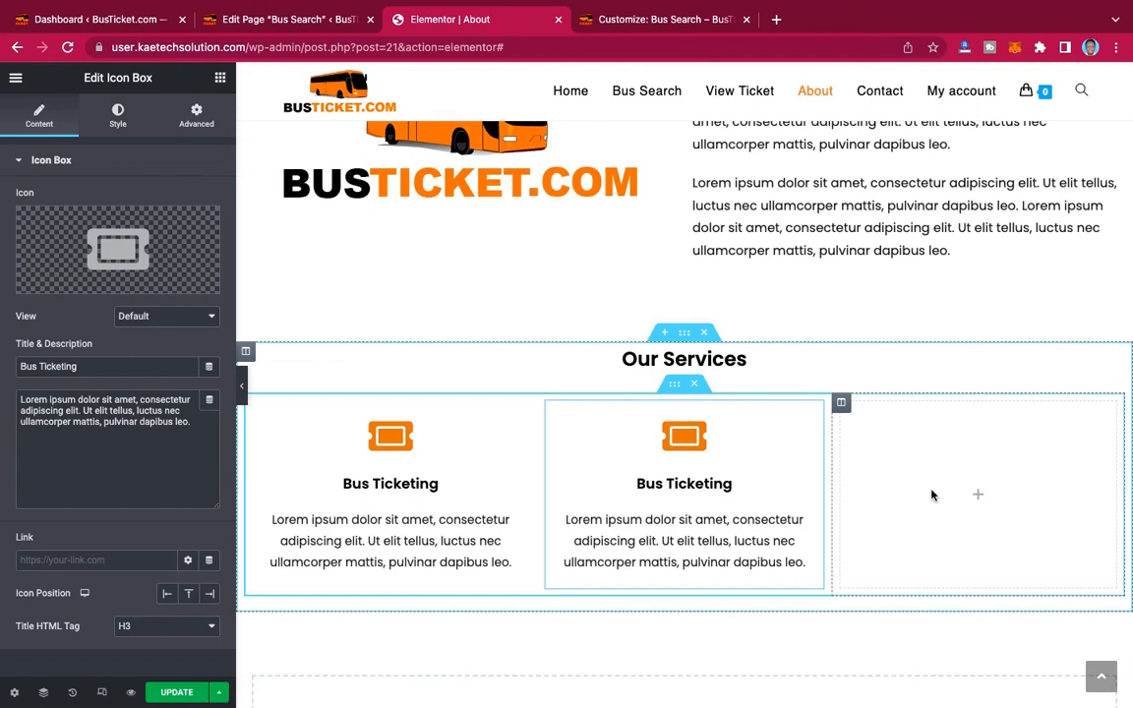
right_click(933, 495)
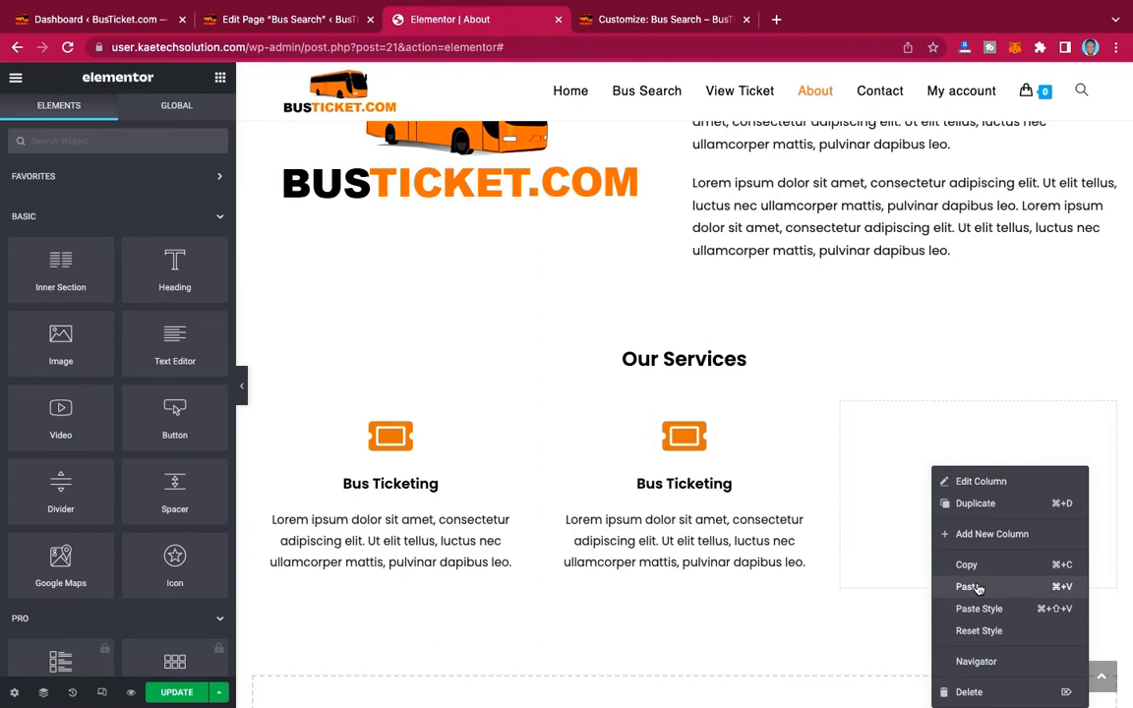
left_click(969, 587)
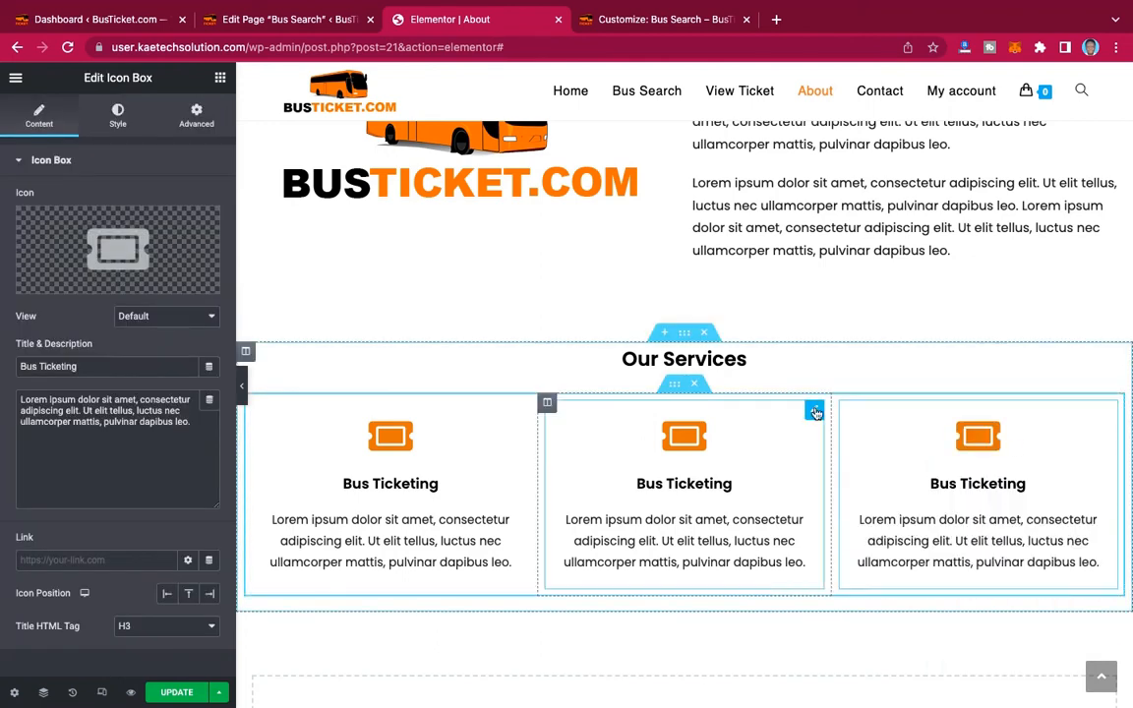
Replace the middle icon box's icon with the "Bus" icon from the icon library.
left_click(814, 412)
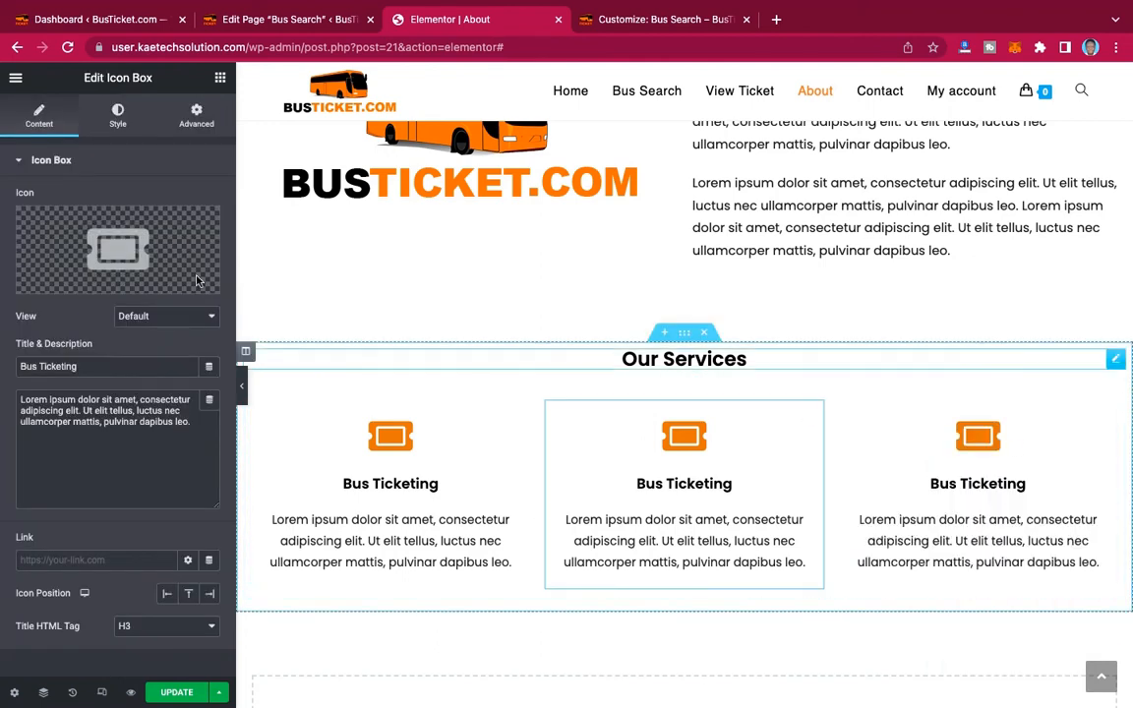
left_click(133, 247)
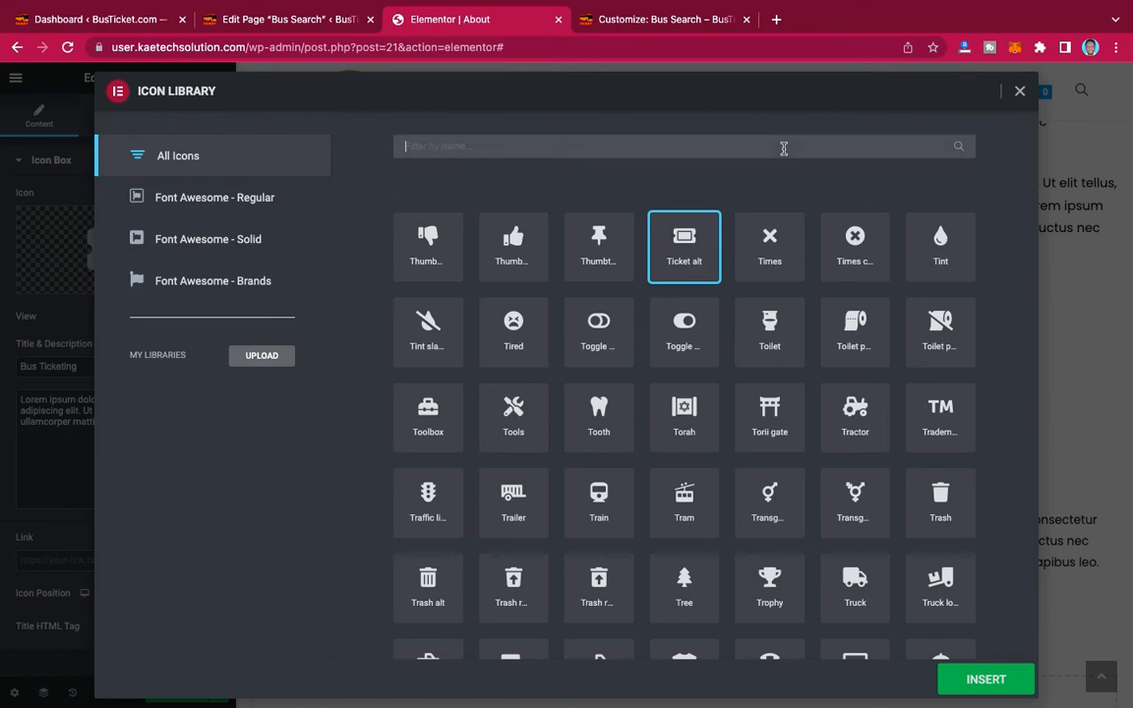
type("bus")
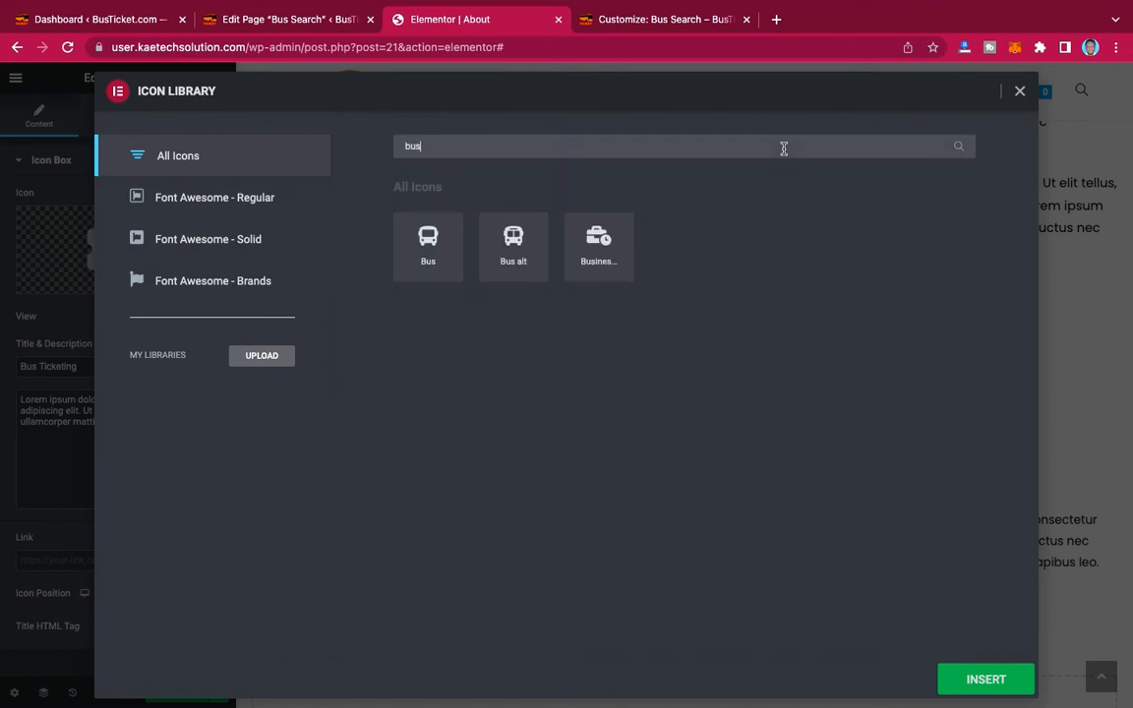
left_click(428, 241)
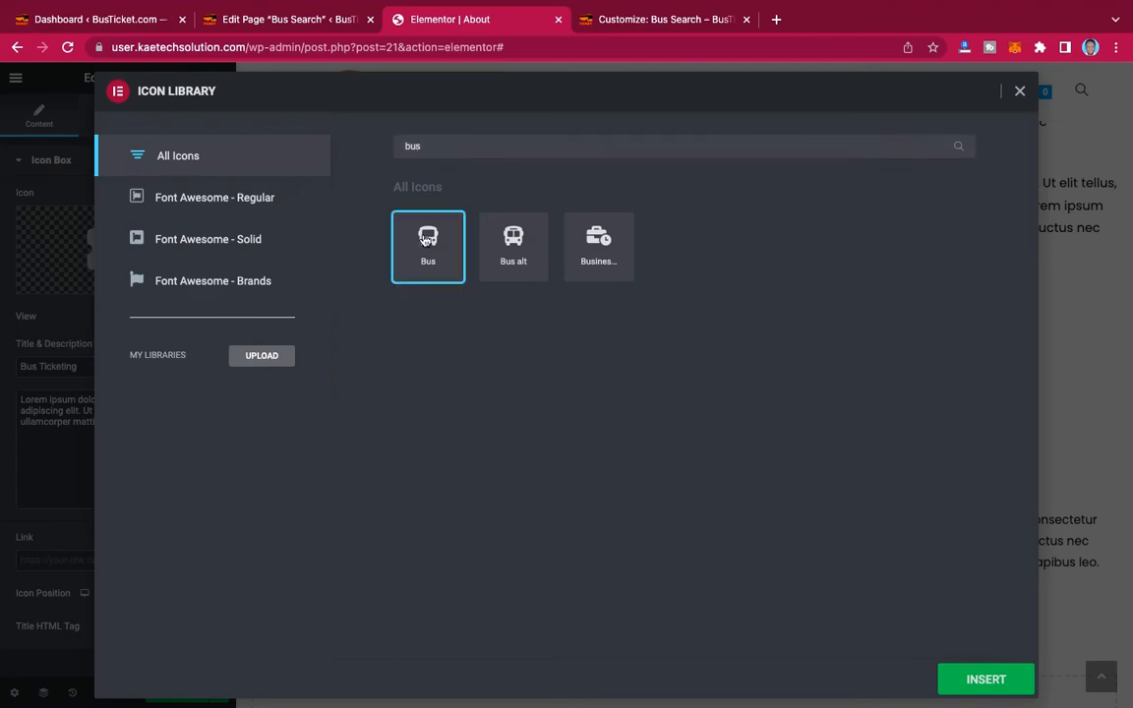
left_click(974, 678)
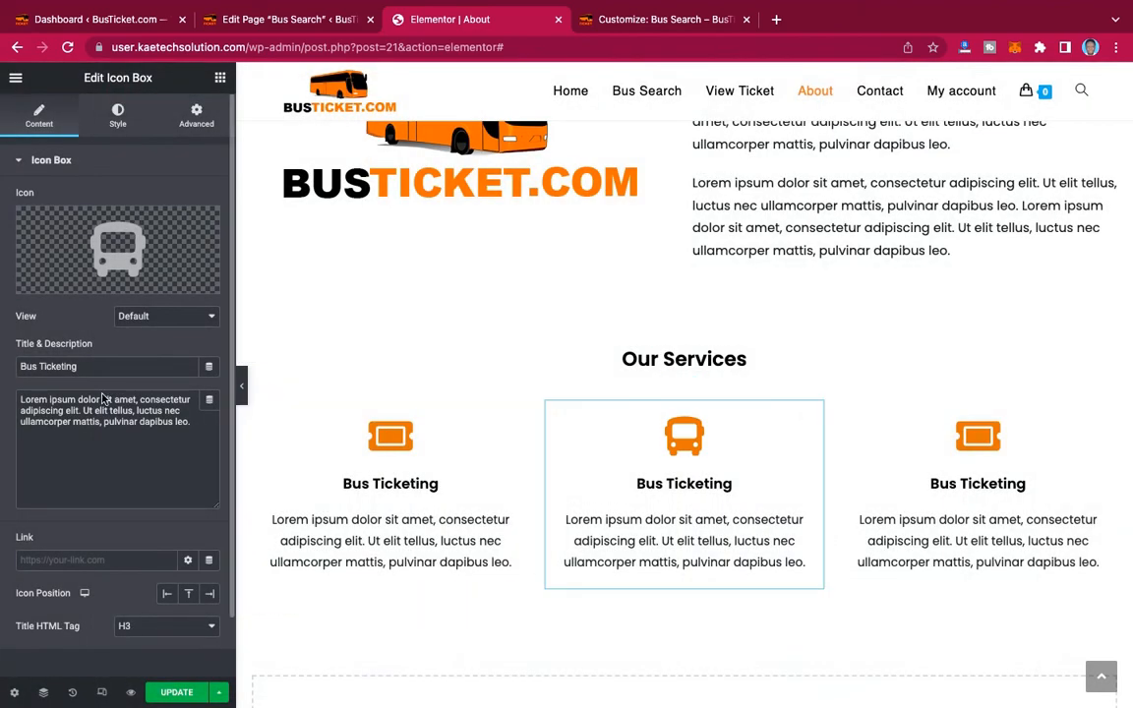
Change the middle icon box's title to "Tour Services".
left_click_drag(79, 366, 3, 366)
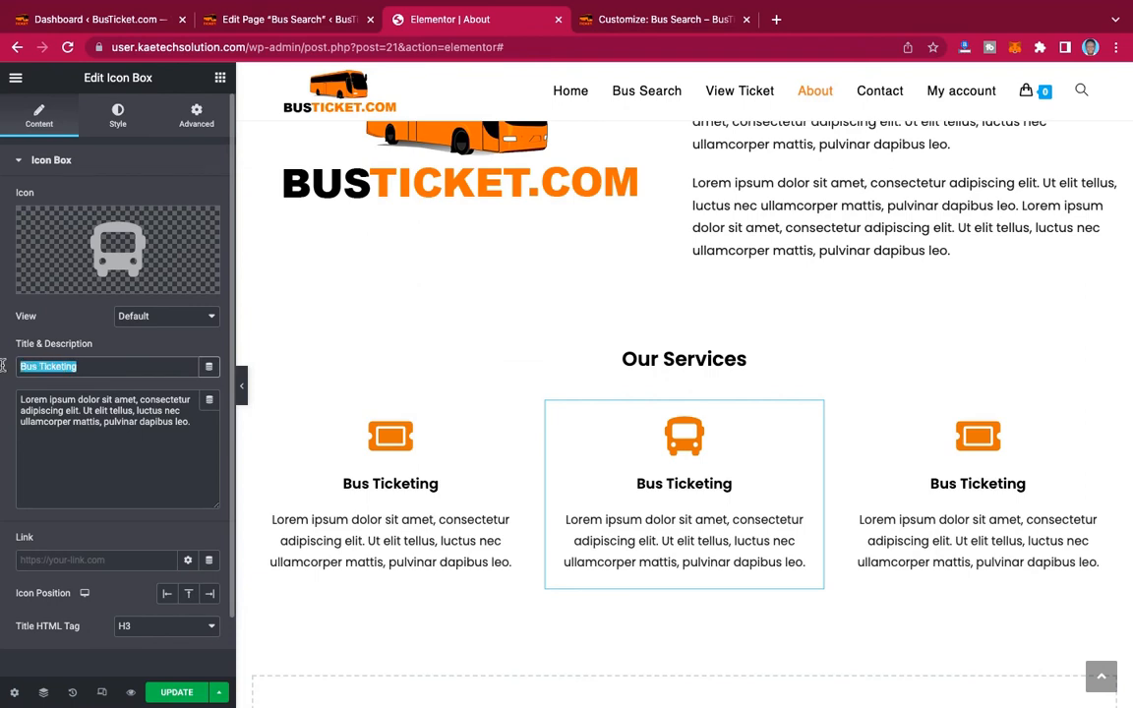
type("Trans")
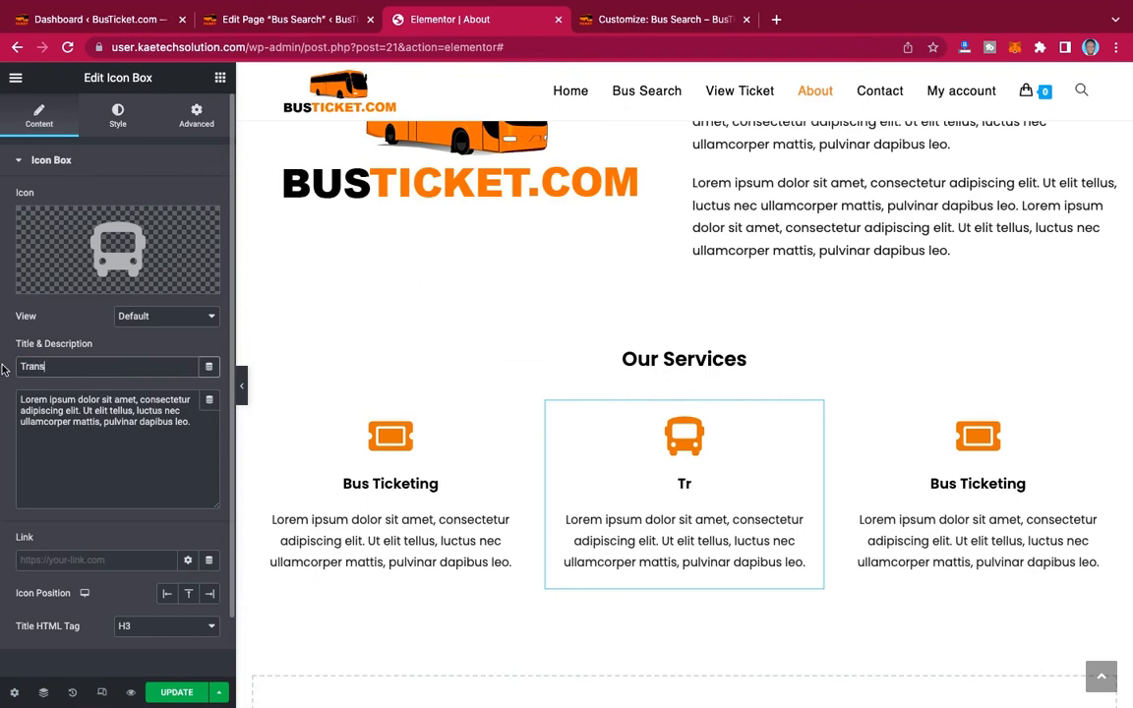
key("BackSpace")
key("BackSpace")
key("BackSpace")
key("BackSpace")
key("BackSpace")
type("Tour Services")
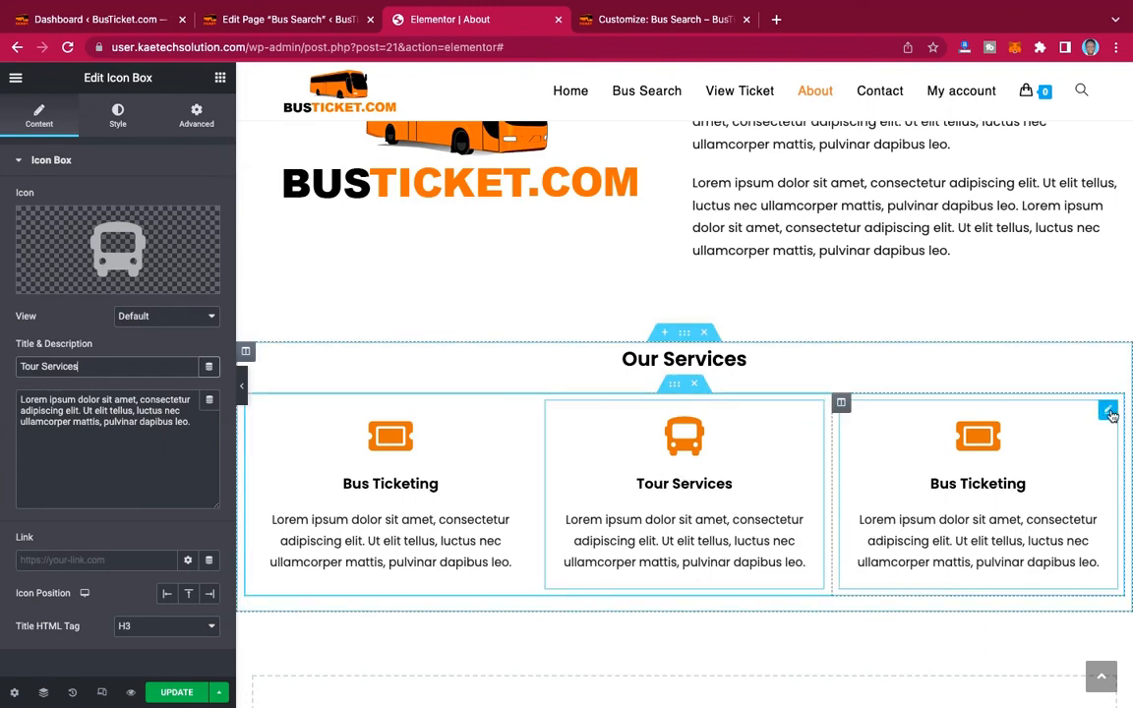
Replace the third icon box's icon with the outlined calendar check icon, searching the icon library for "book", "call" and "cal".
left_click(1108, 411)
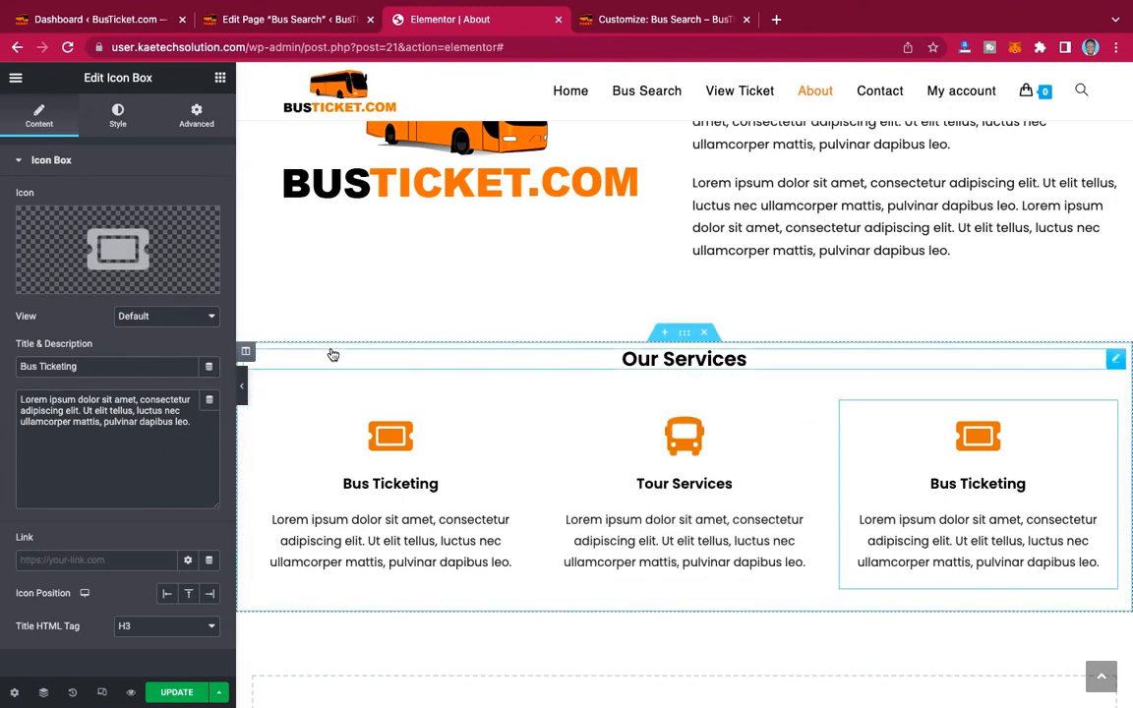
mouse_move(84, 267)
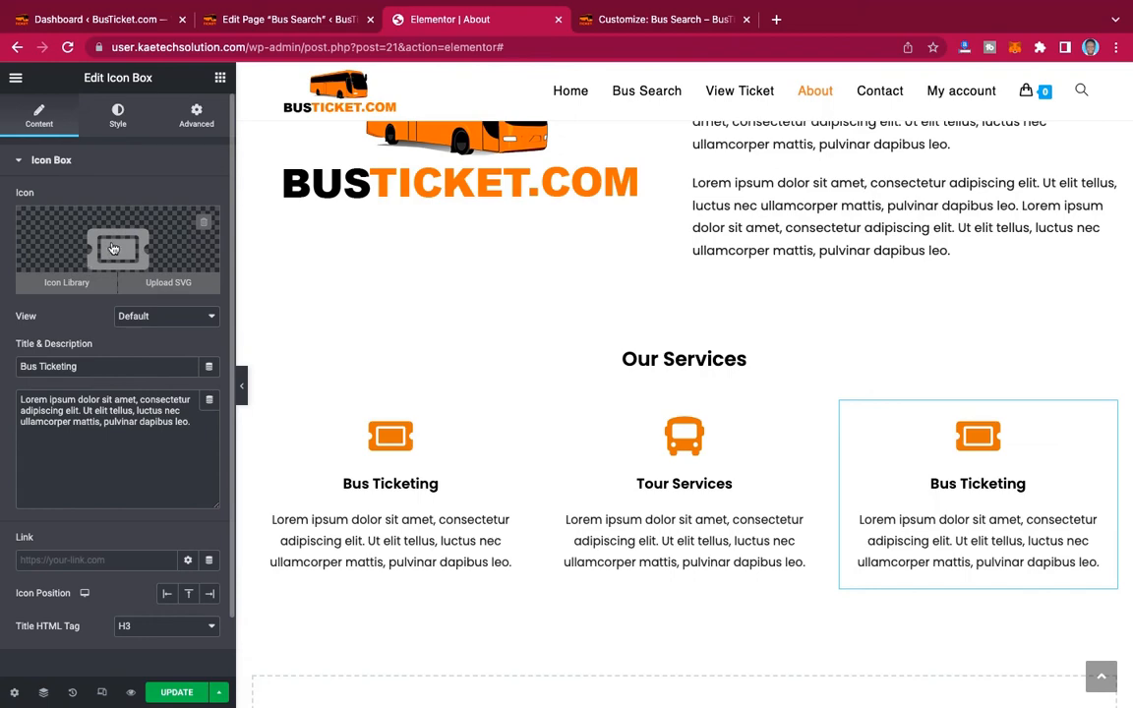
left_click(111, 251)
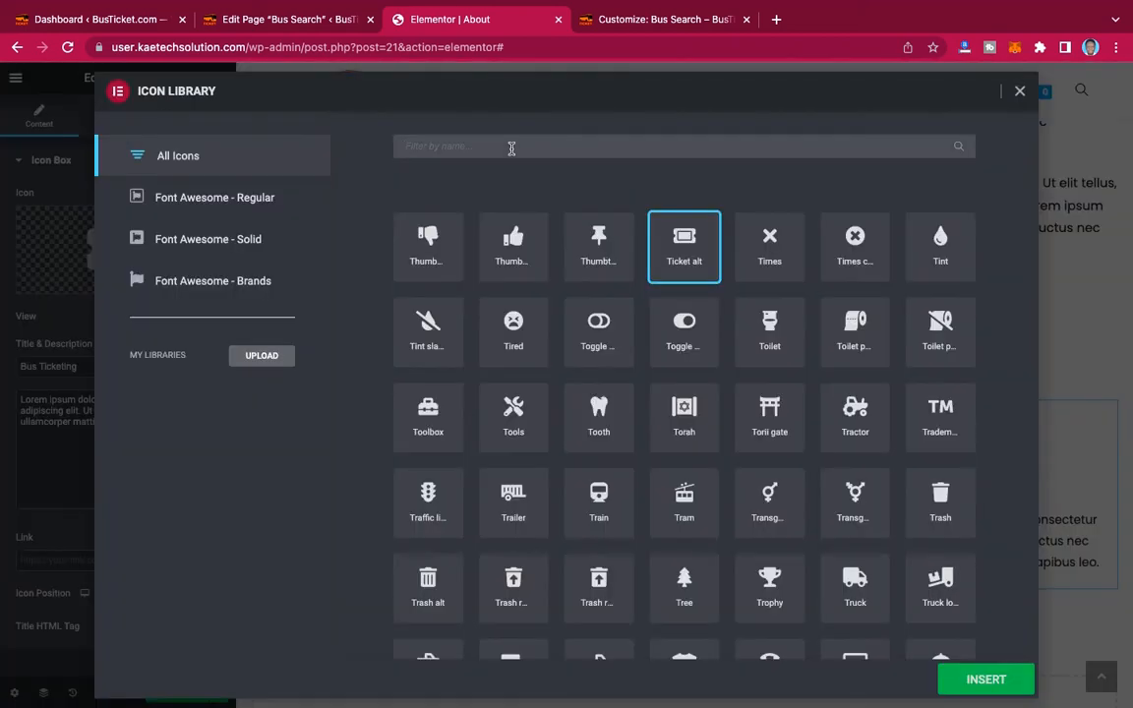
type("book")
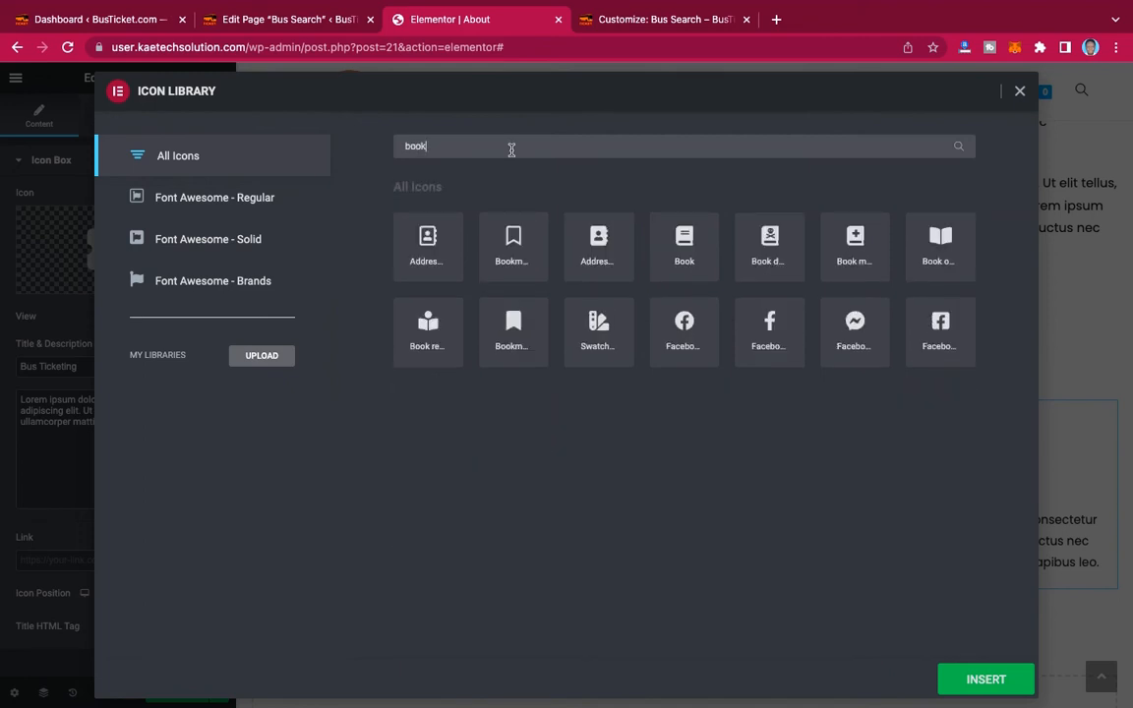
key("BackSpace")
key("BackSpace")
key("BackSpace")
key("BackSpace")
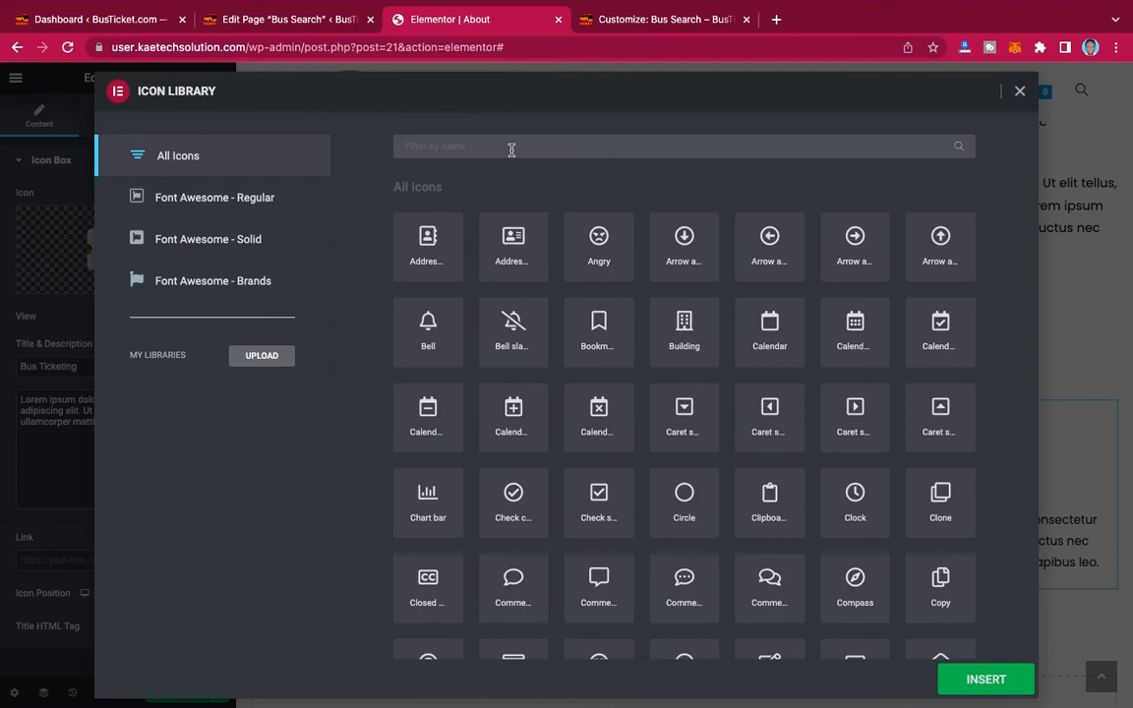
type("call")
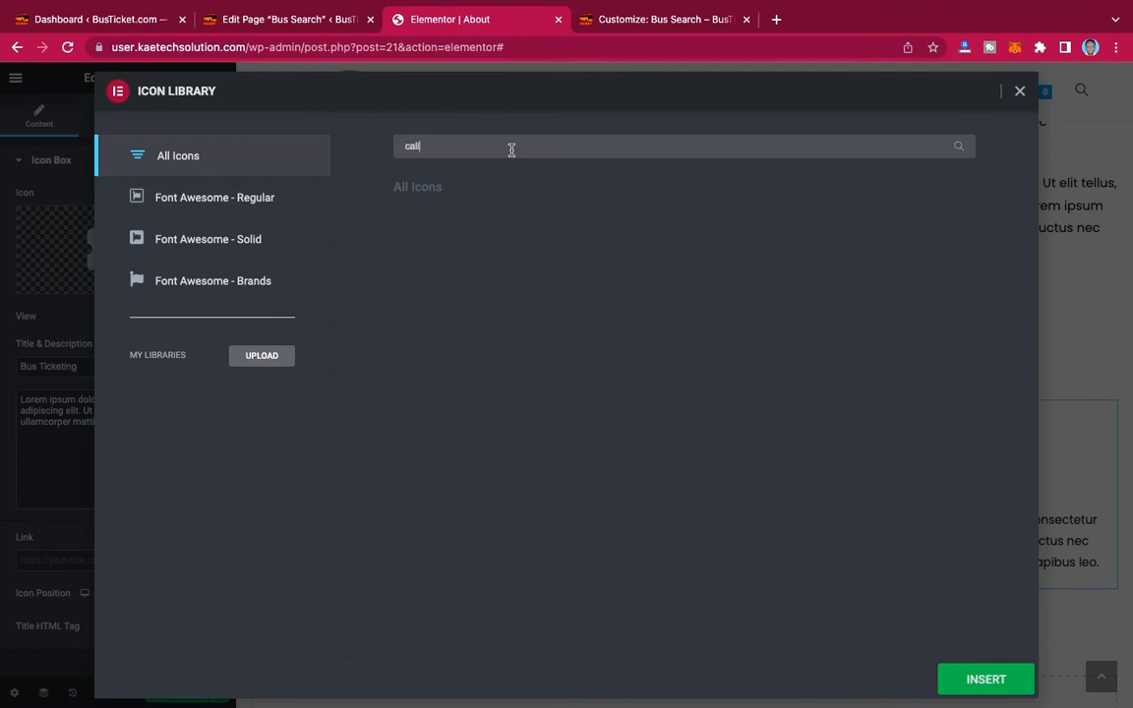
key("BackSpace")
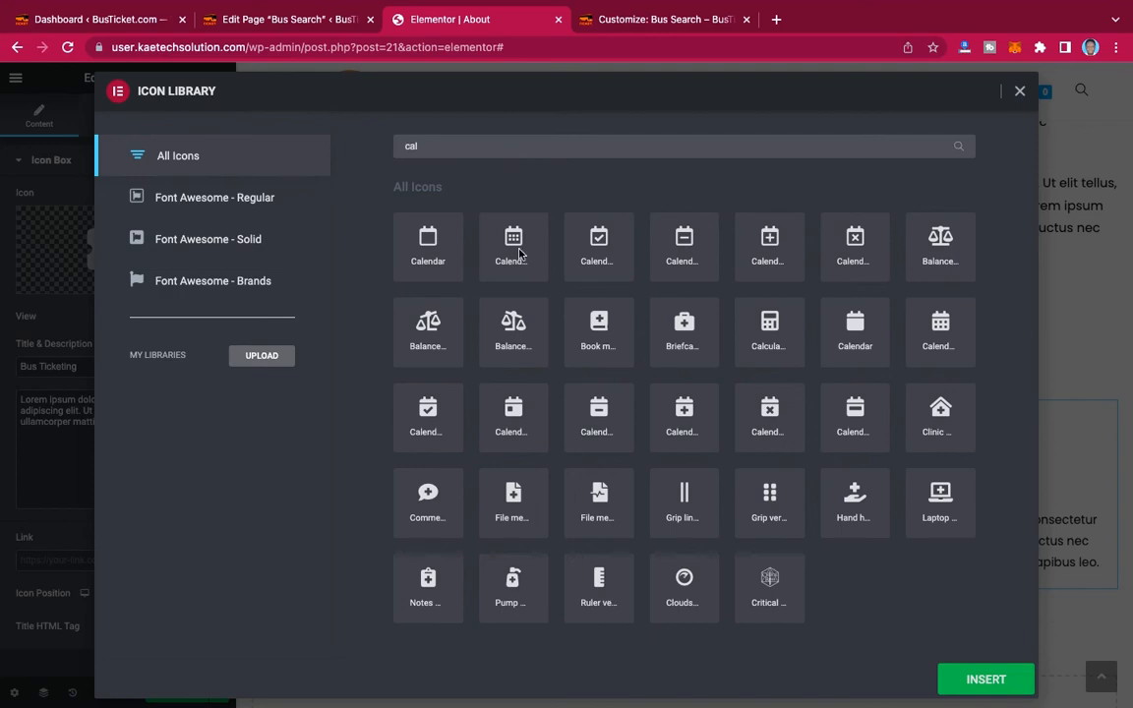
left_click(602, 245)
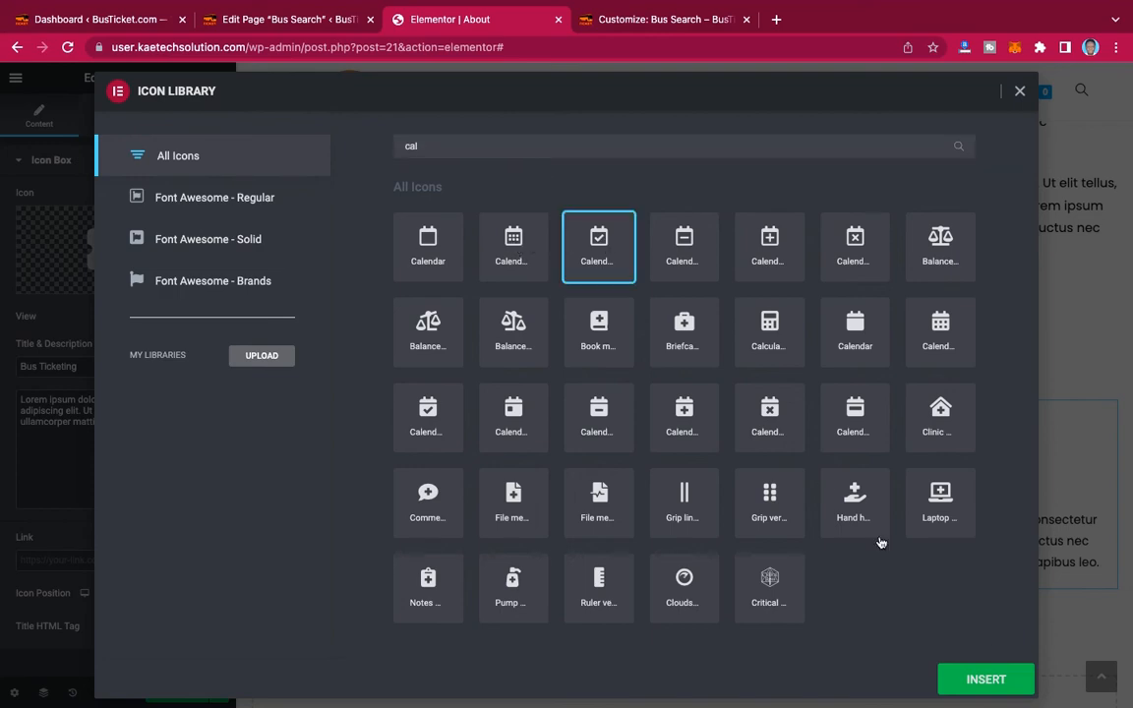
left_click(980, 677)
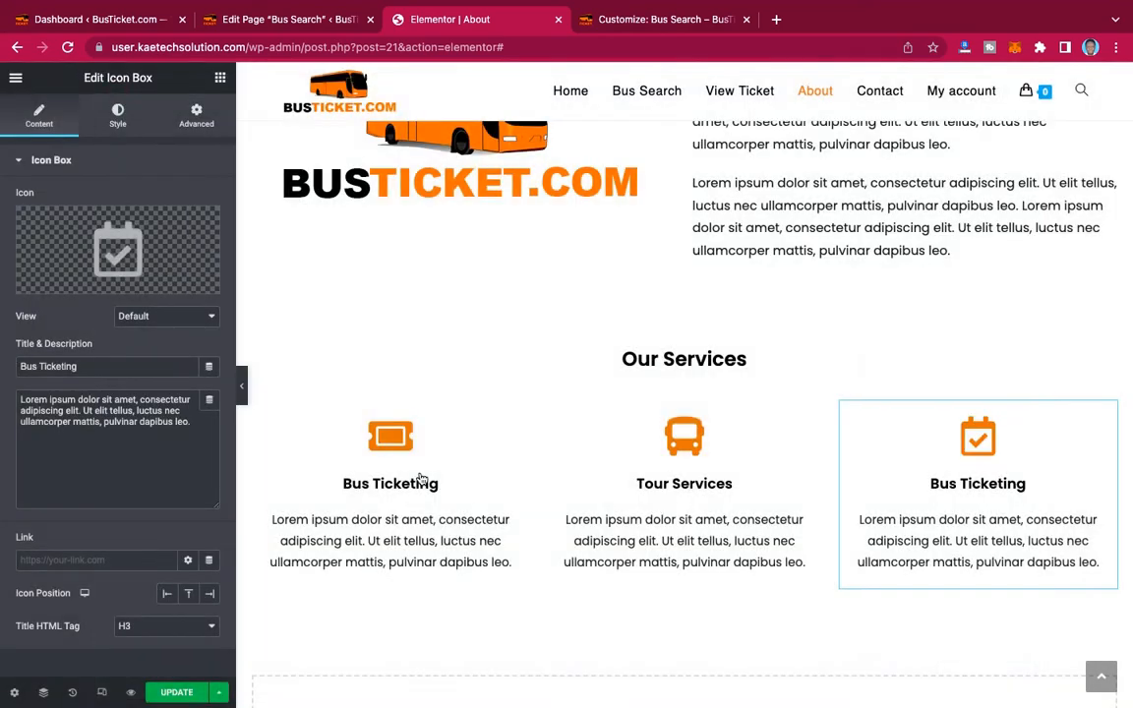
Change the third icon box's title to "Bus Booking".
left_click_drag(75, 367, 3, 364)
type("Bus ")
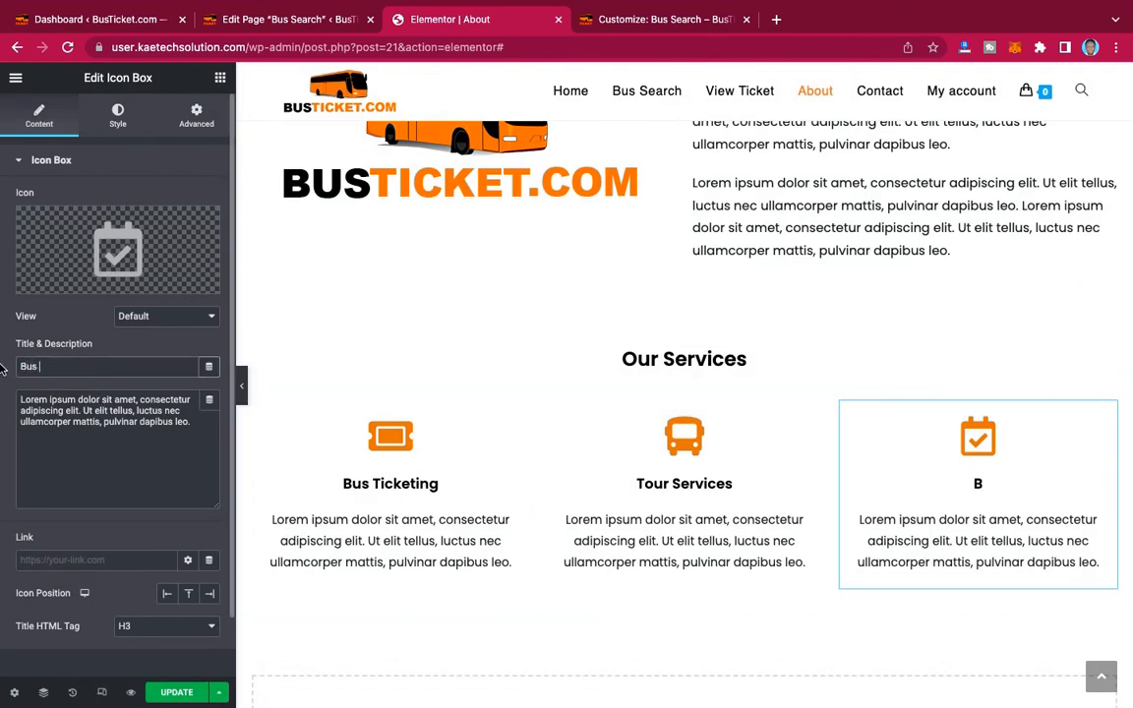
type("Booking")
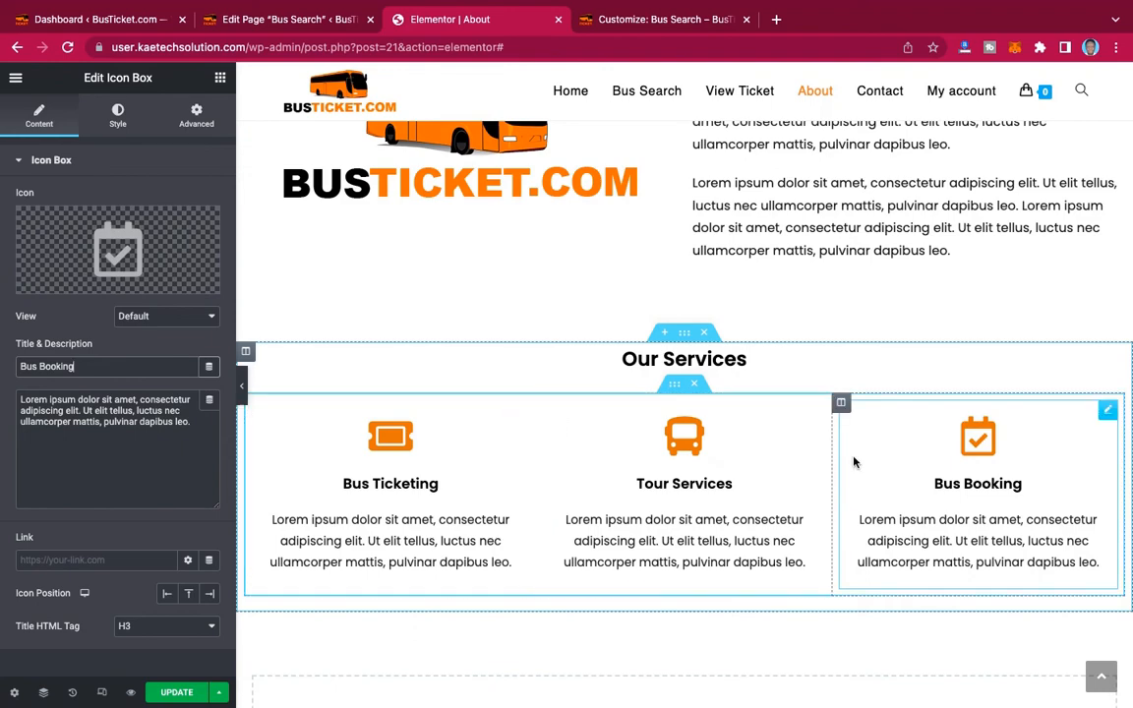
Unlink the "Our Services" section's margins, set the top to 0 and the bottom to 90 px, and update the page.
scroll(853, 460, "down", 3)
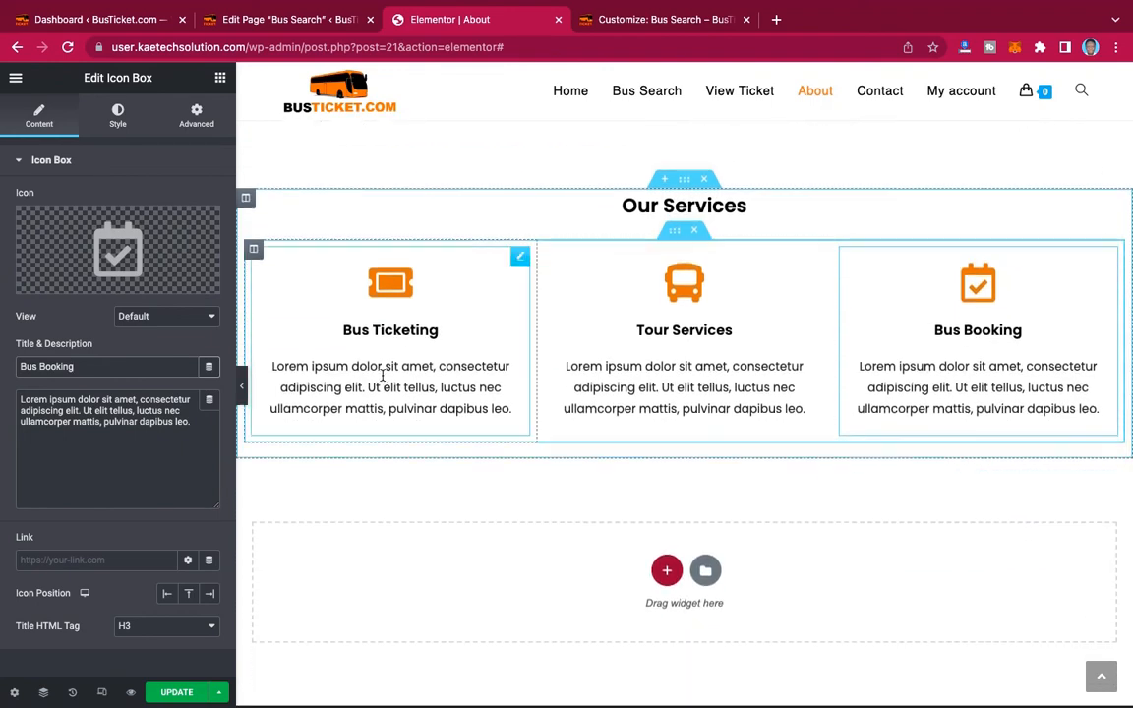
scroll(1127, 307, "up", 2)
scroll(1127, 308, "up", 5)
scroll(1127, 308, "down", 8)
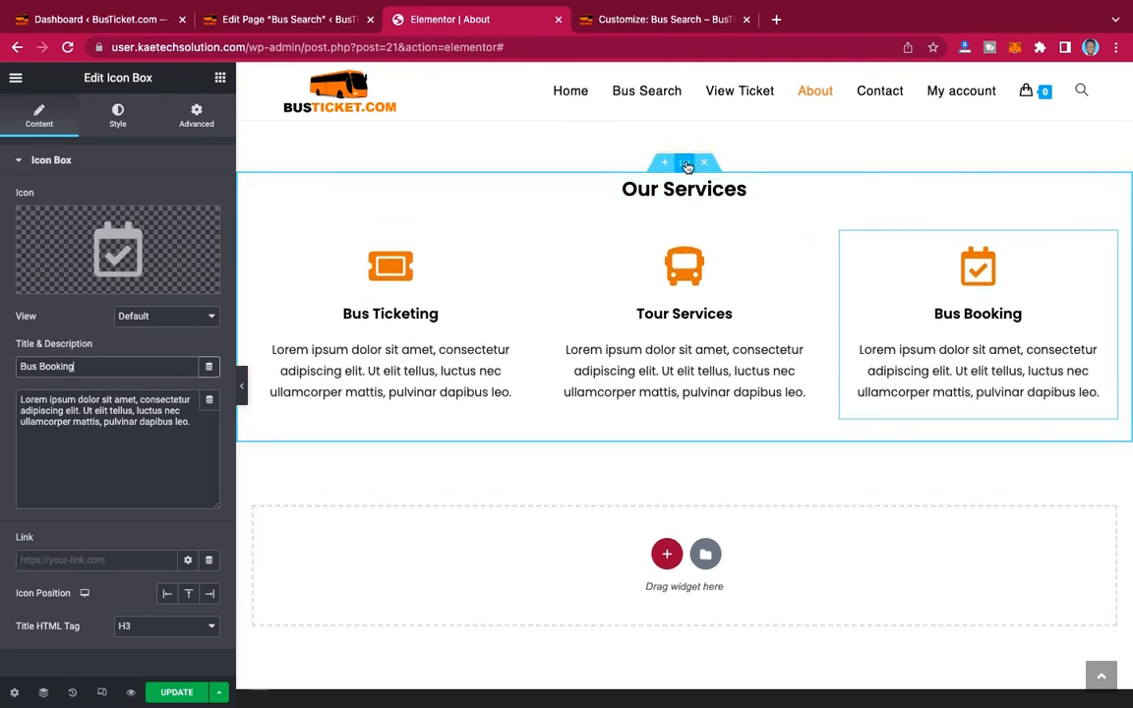
left_click(686, 165)
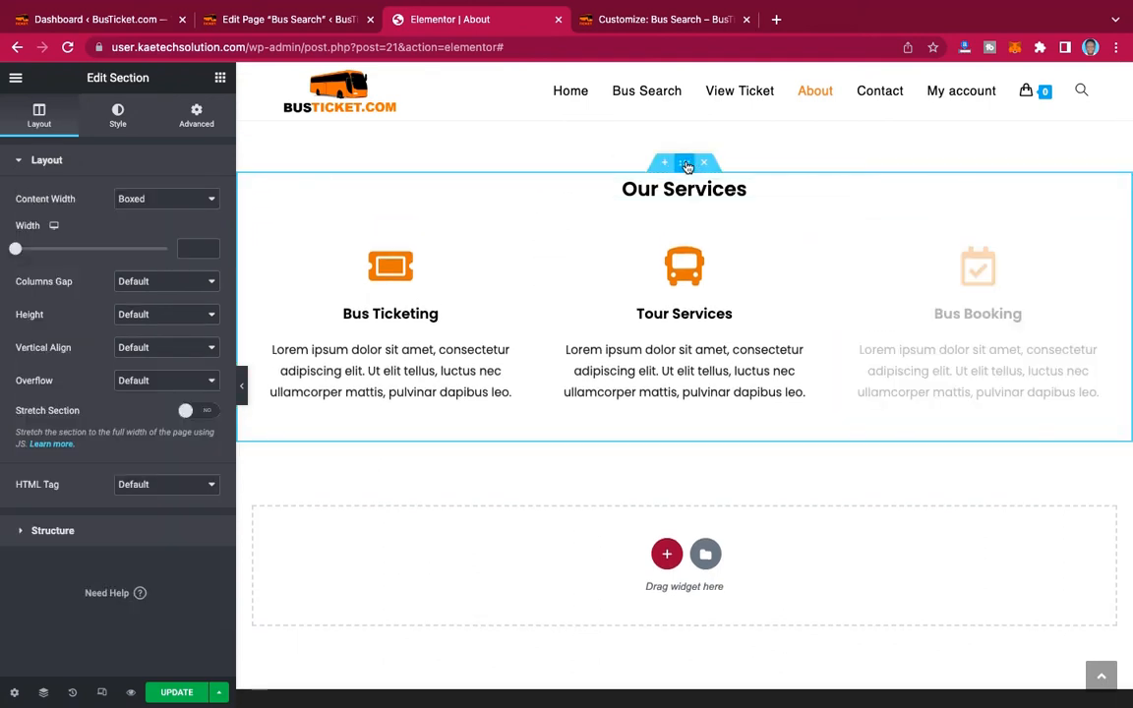
left_click(192, 115)
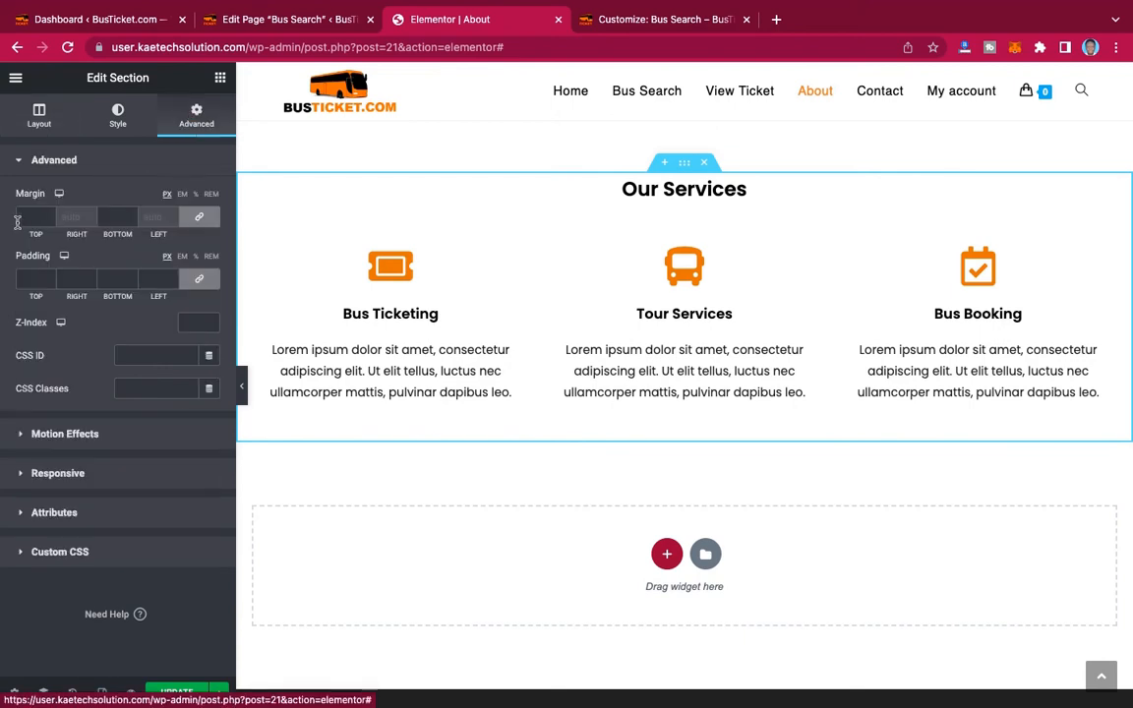
left_click(23, 219)
left_click(200, 217)
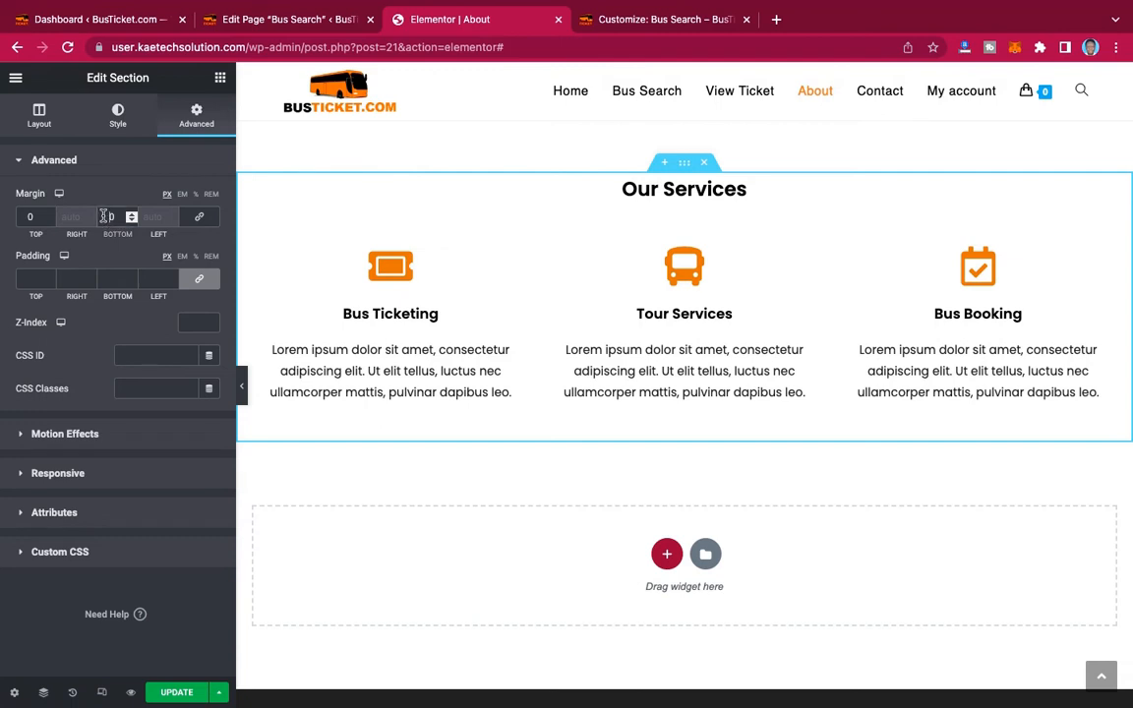
left_click(104, 216)
type("3")
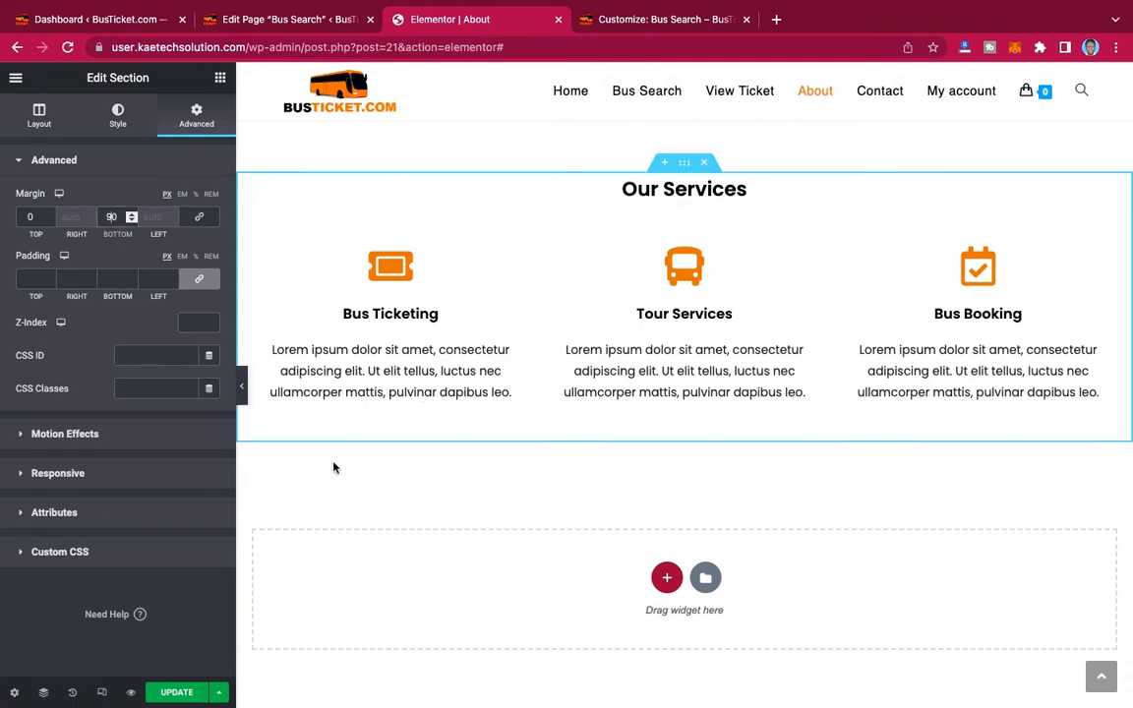
left_click(175, 693)
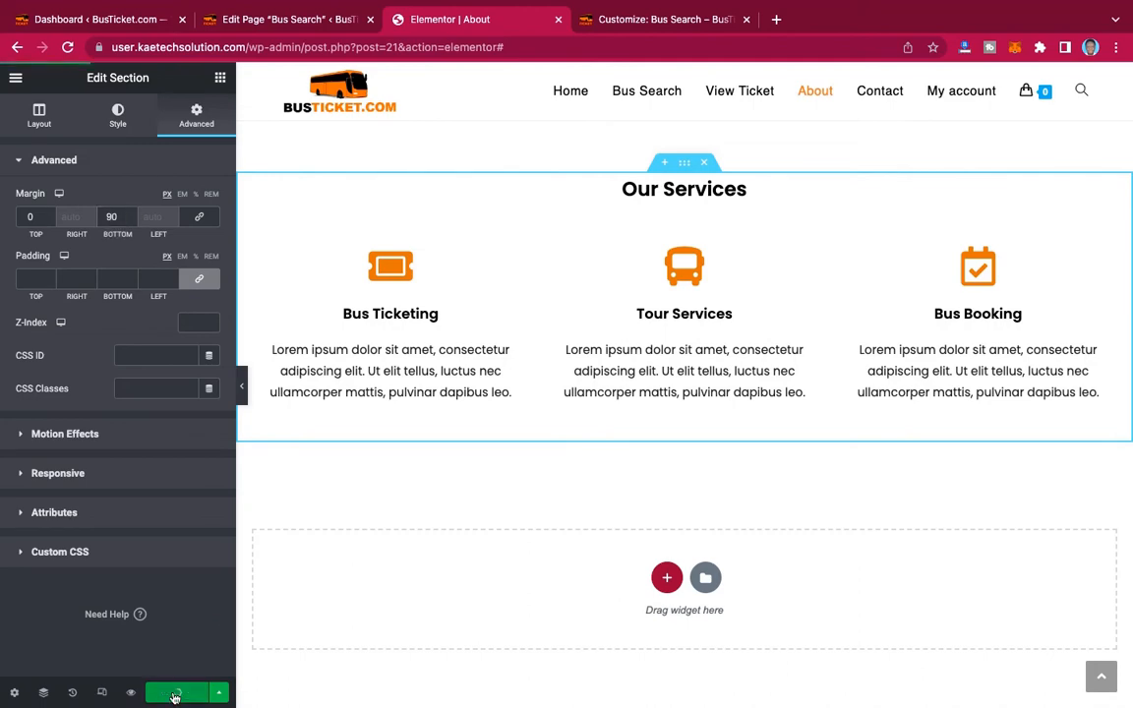
Look over the finished About page layout and open its page settings.
scroll(724, 327, "up", 4)
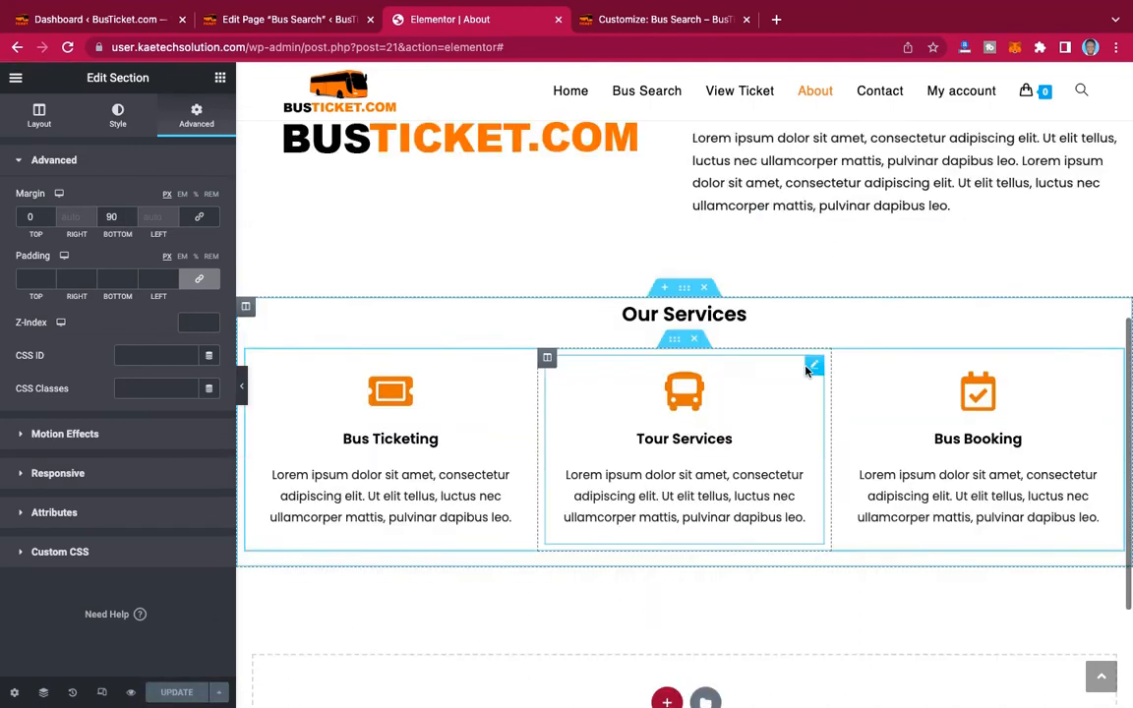
scroll(805, 371, "up", 3)
scroll(805, 370, "down", 7)
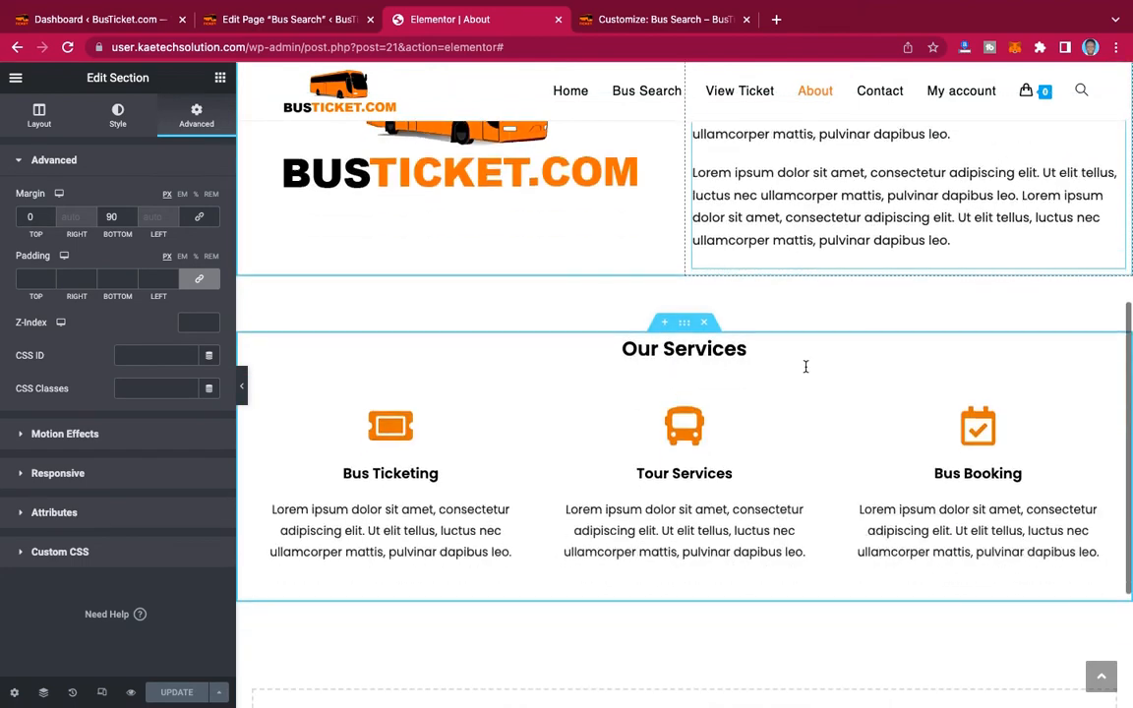
scroll(839, 484, "up", 5)
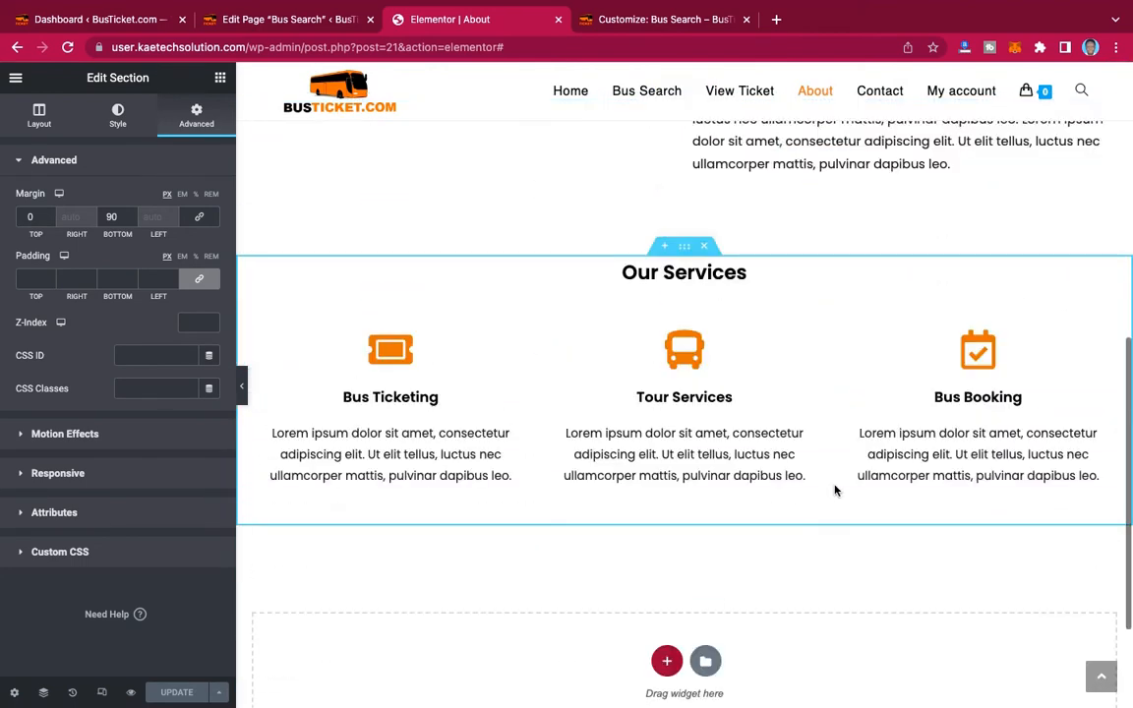
scroll(835, 489, "up", 3)
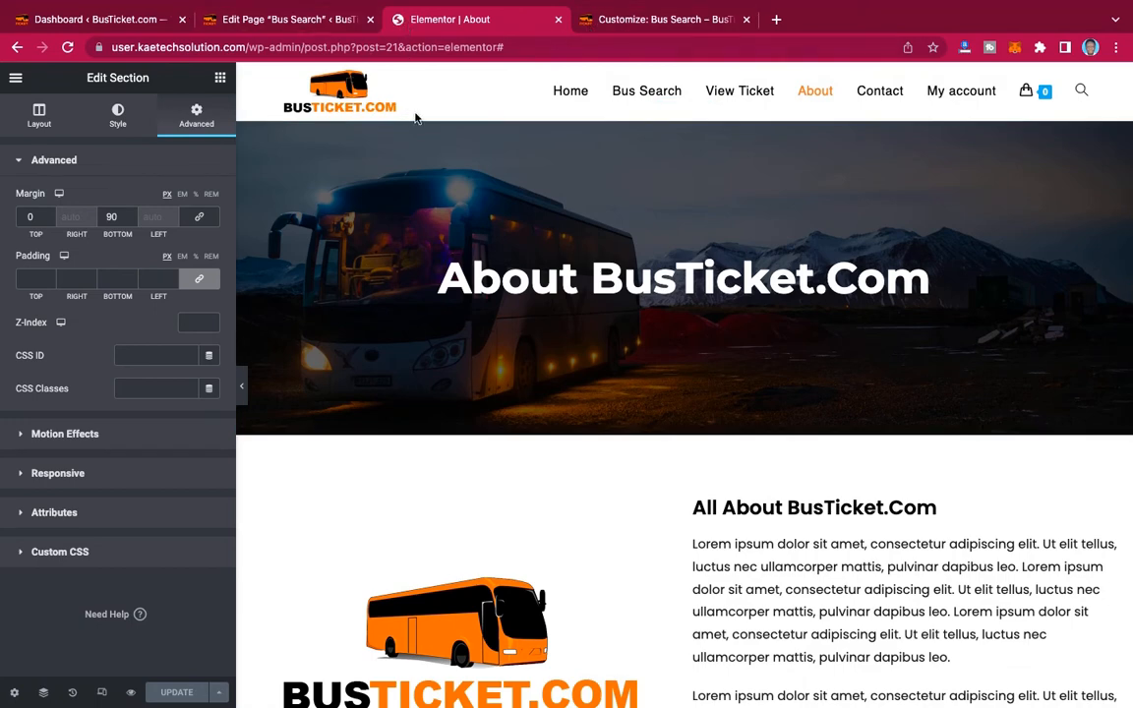
left_click(14, 695)
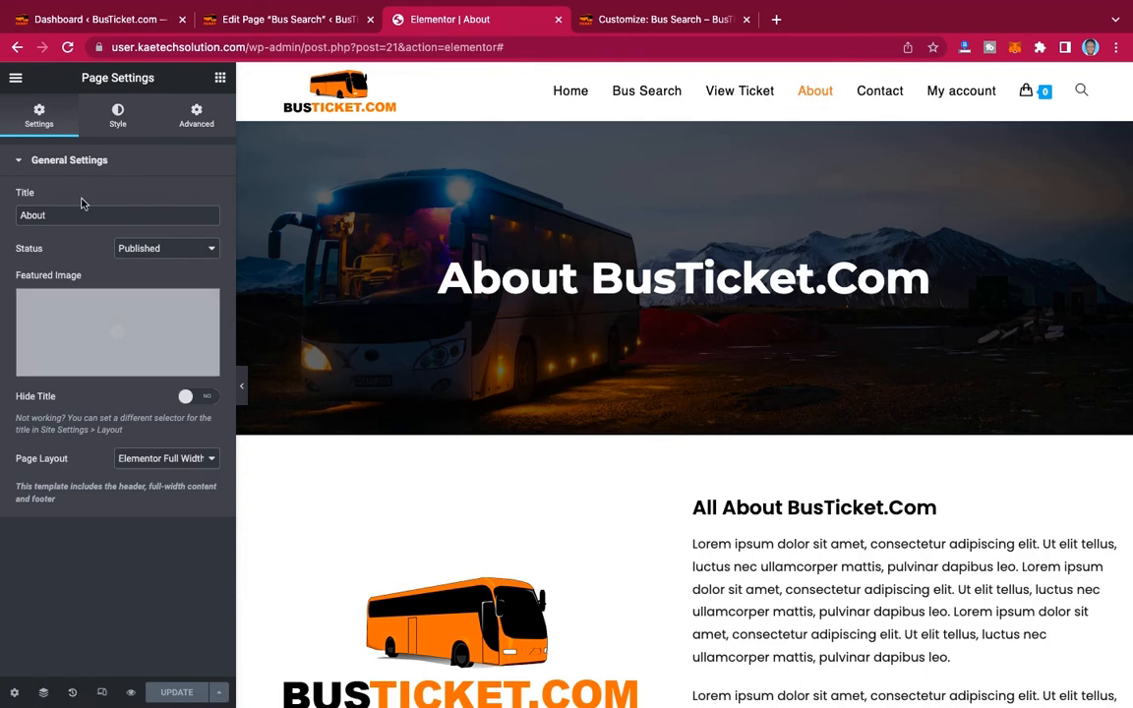
Open the live About page in a new browser tab and look it over from the banner to the footer.
left_click(16, 77)
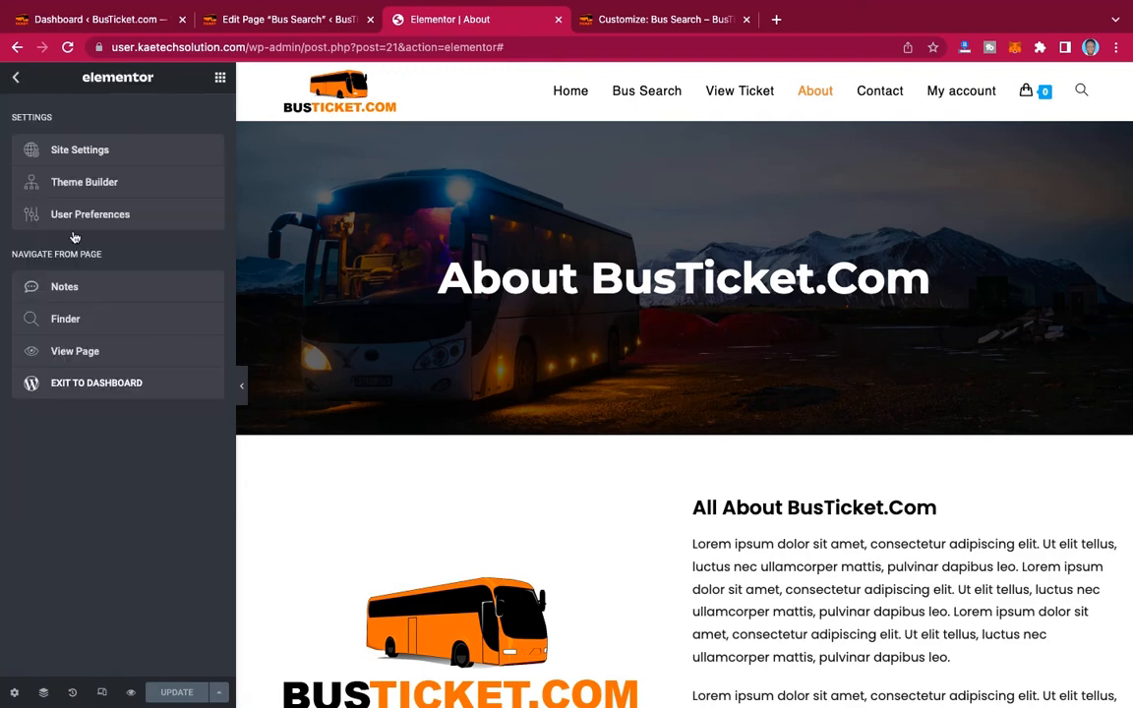
right_click(73, 360)
left_click(115, 368)
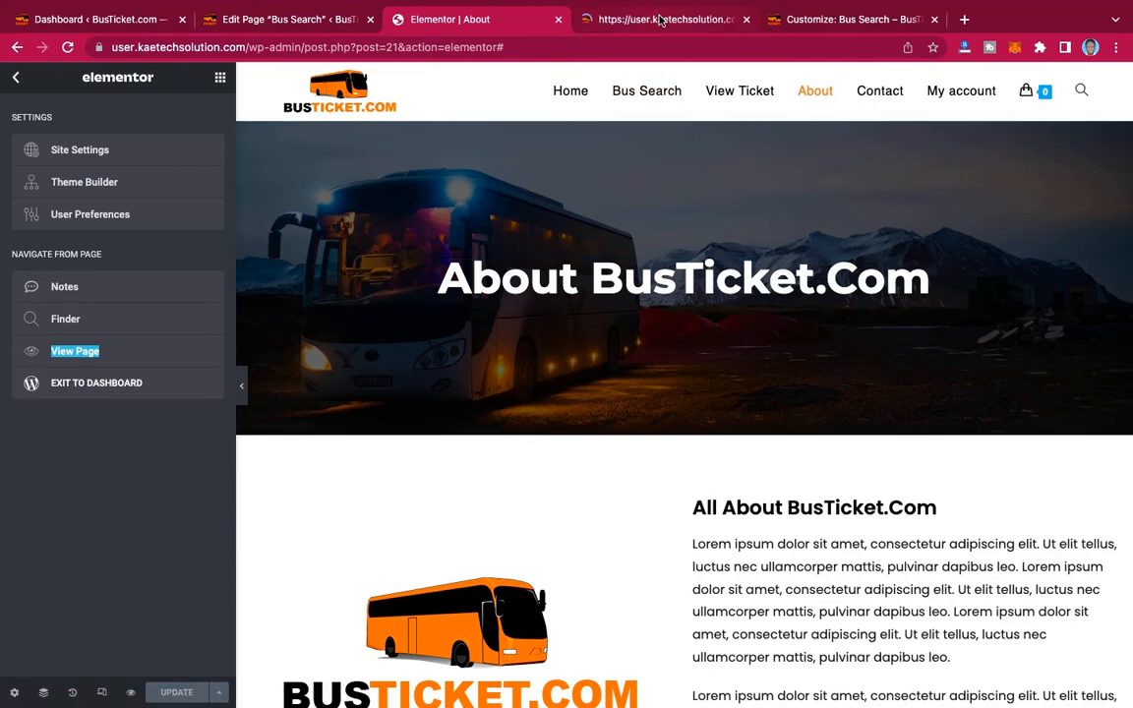
left_click(661, 20)
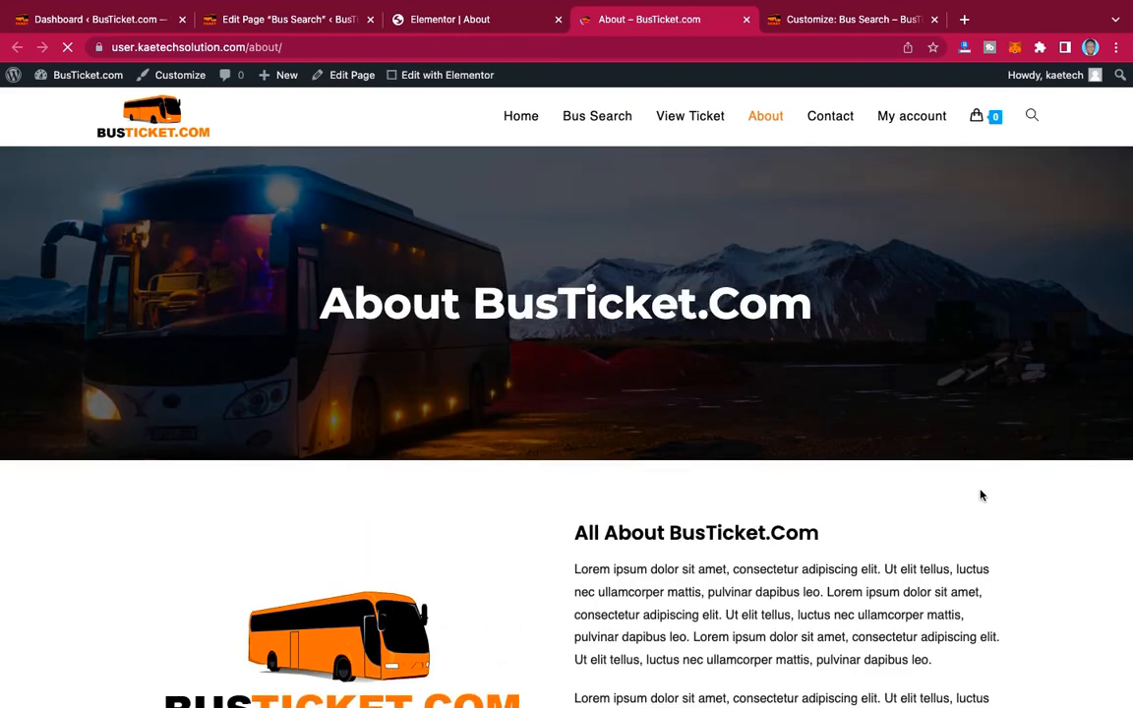
scroll(980, 495, "down", 6)
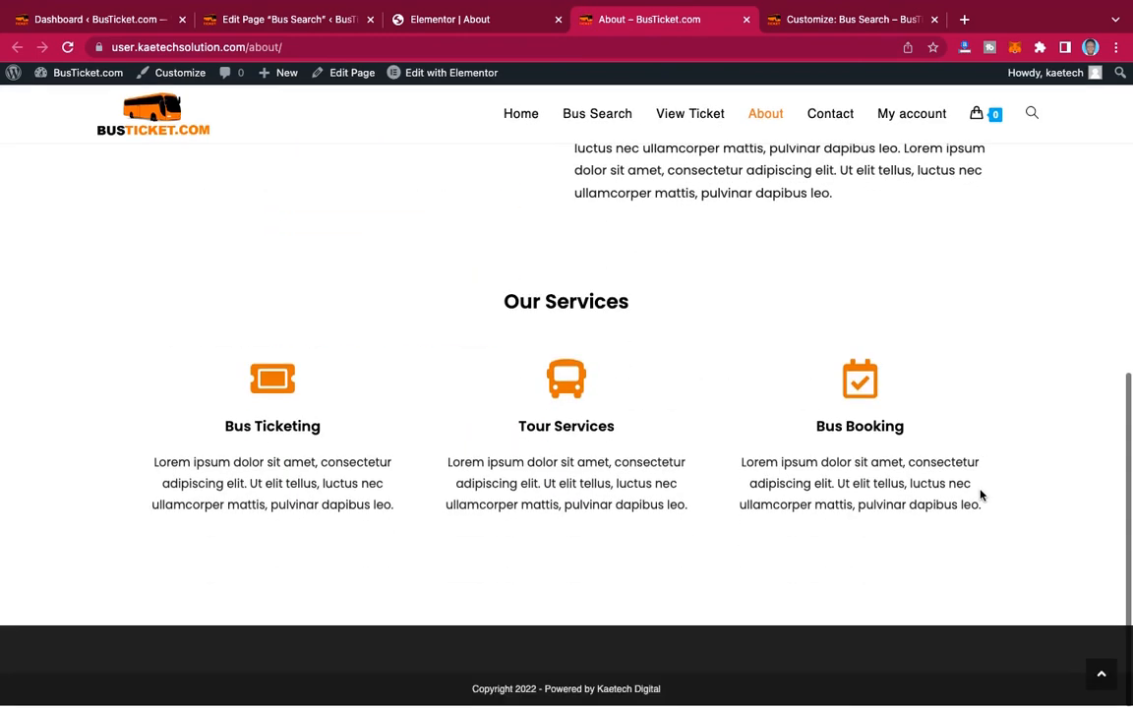
scroll(979, 495, "up", 6)
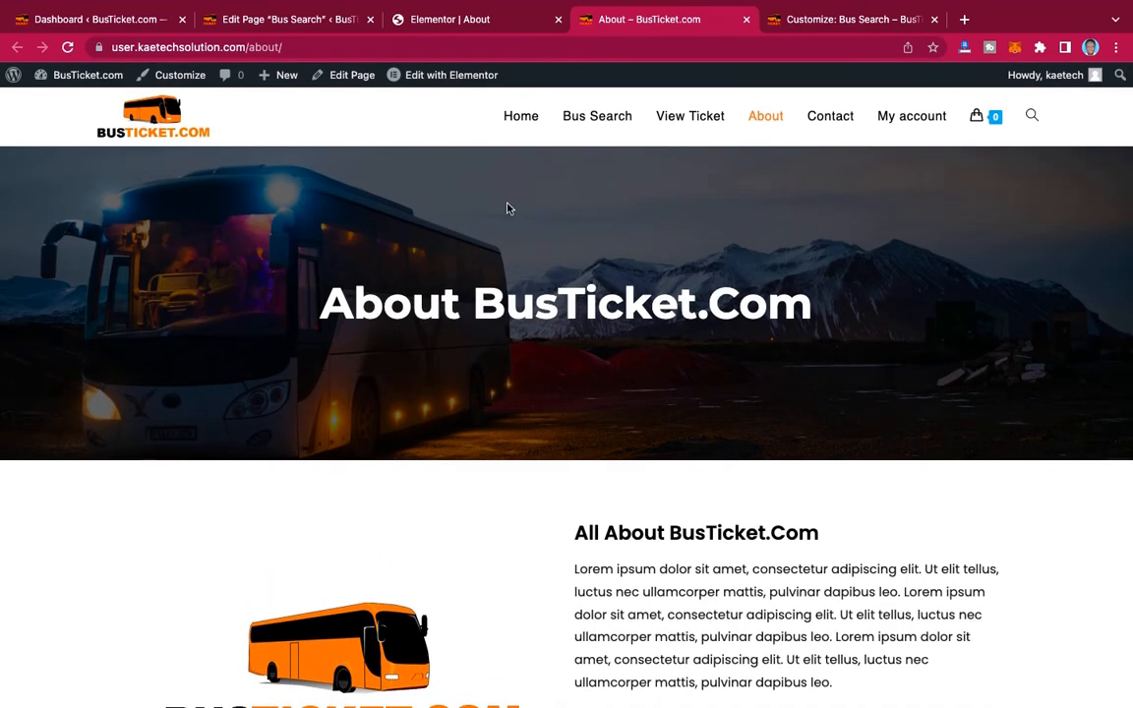
Compare the About page in the editor with its live version and return to the editor.
left_click(457, 22)
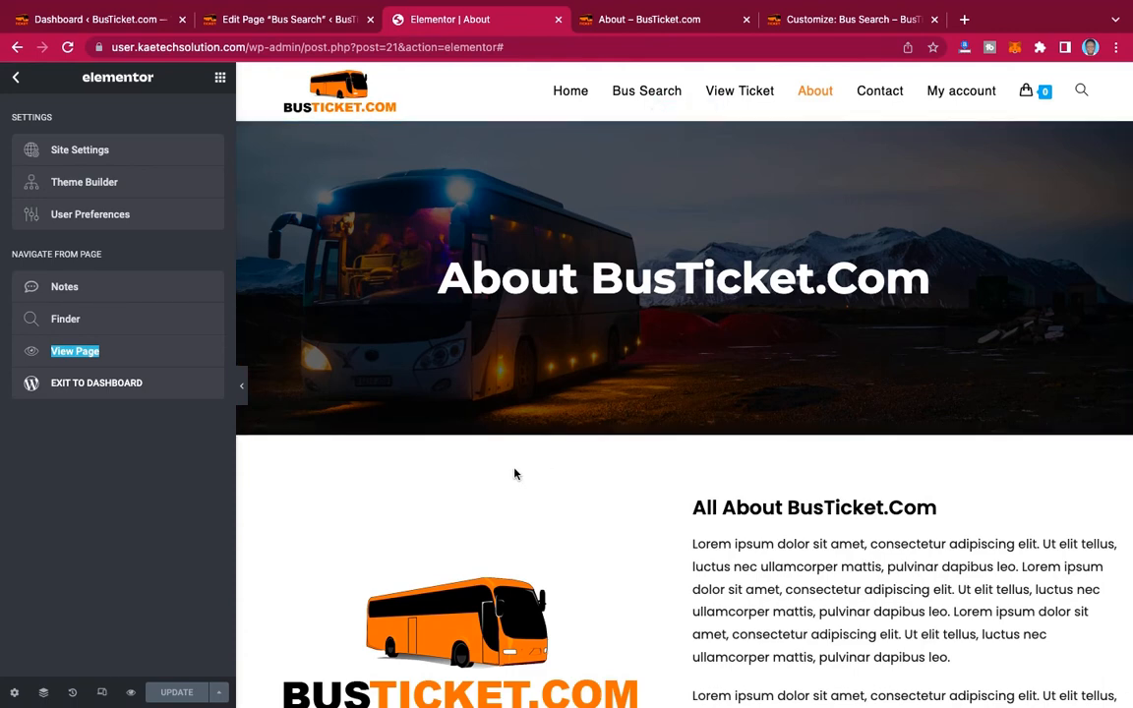
scroll(734, 429, "down", 1)
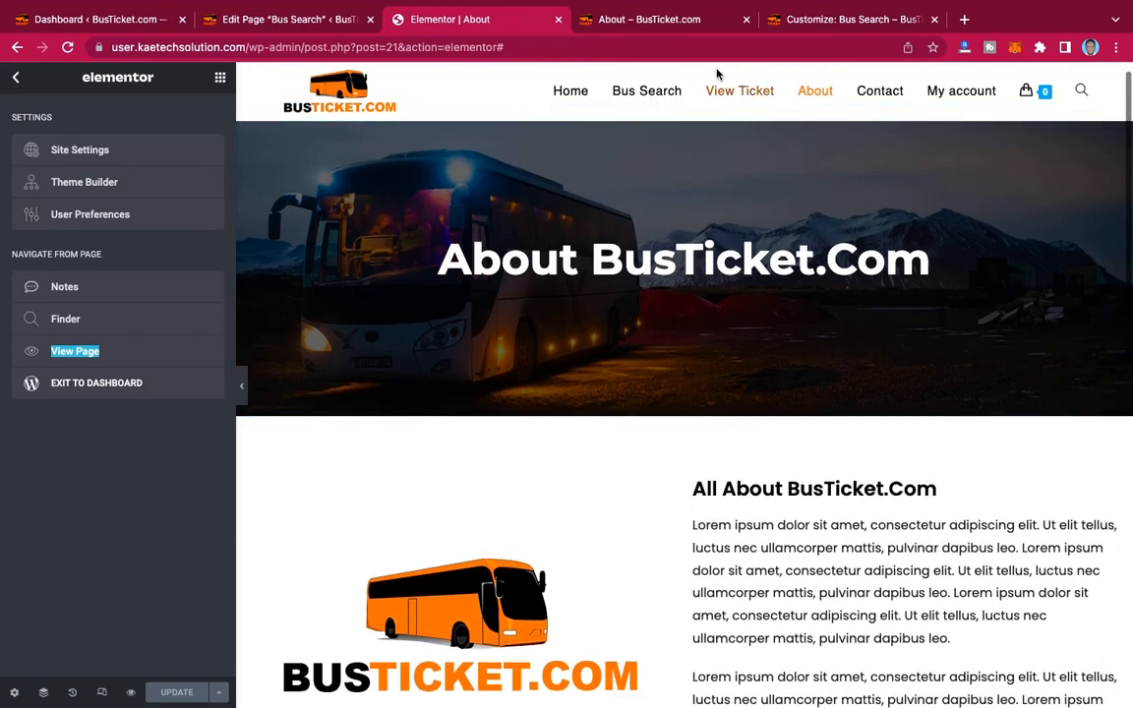
left_click(681, 21)
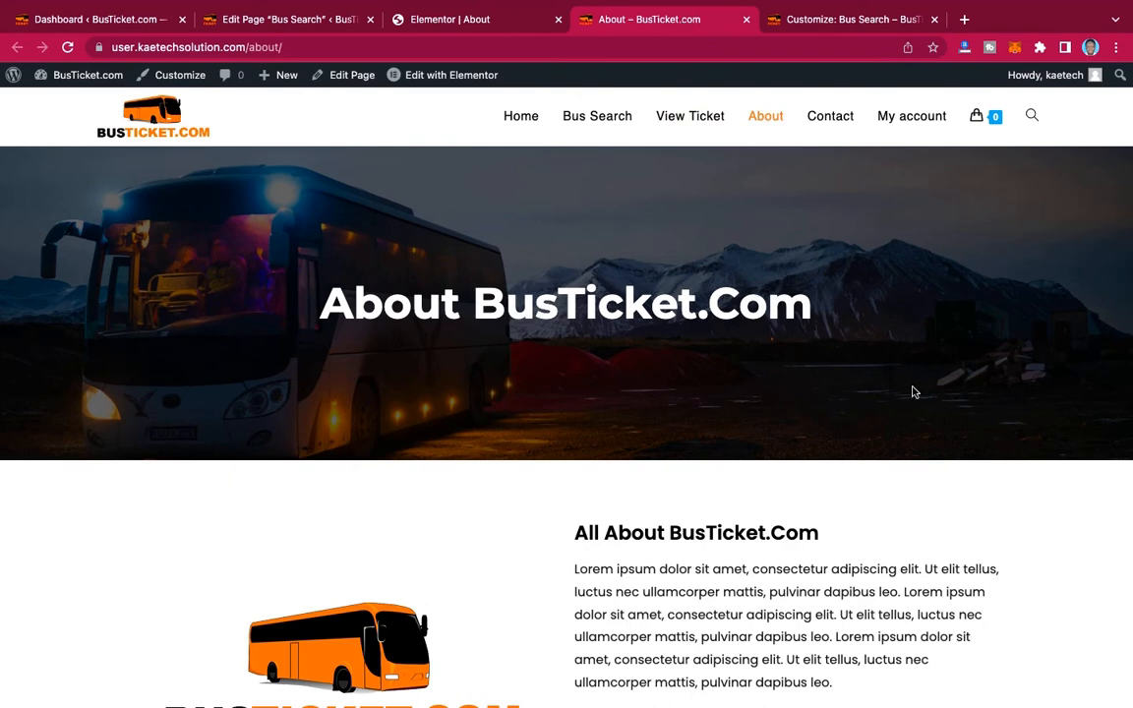
left_click(455, 22)
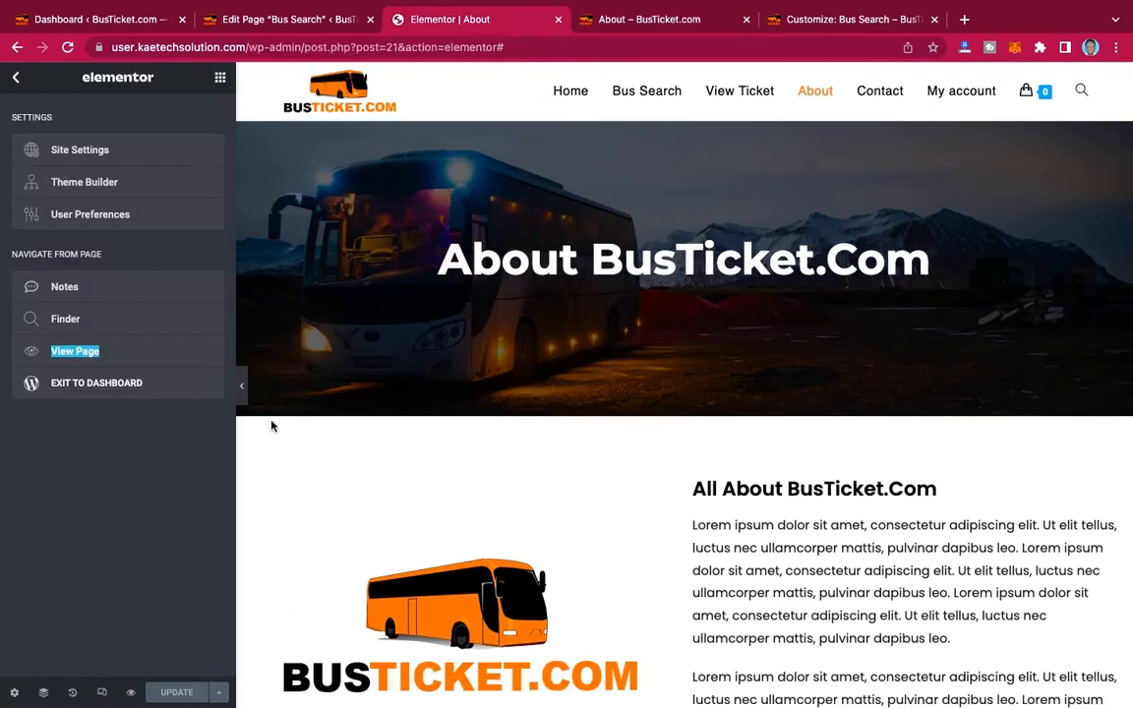
left_click(91, 584)
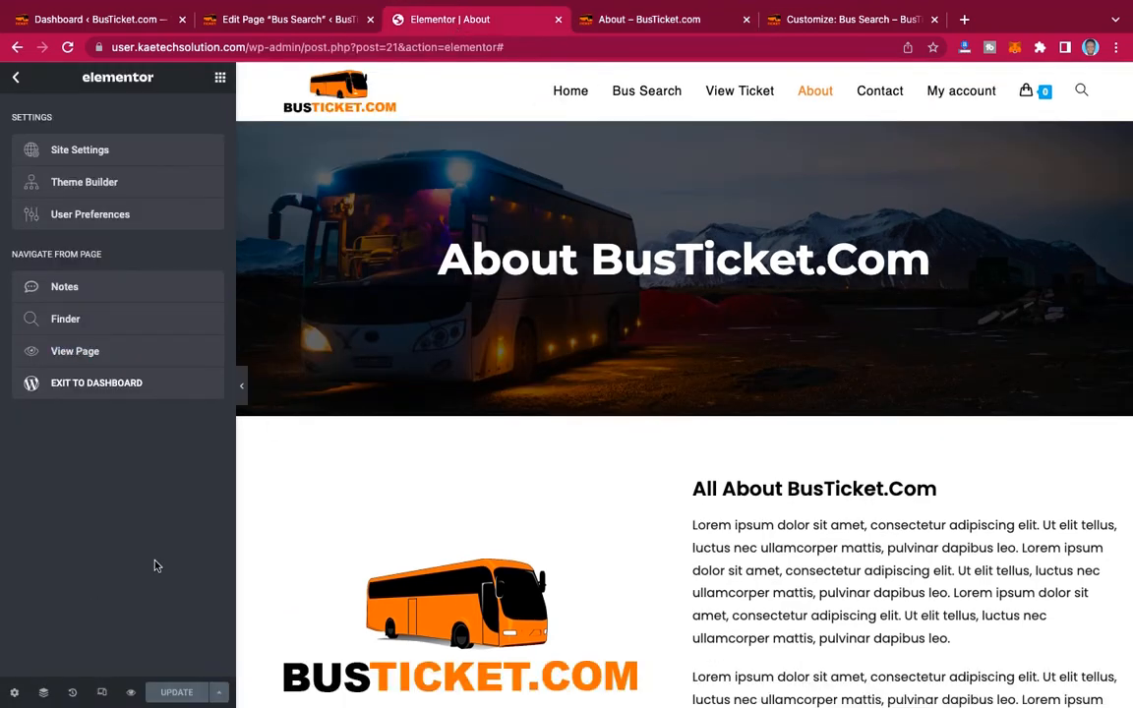
Preview the About page in responsive mode at tablet size and examine the banner, about text and services layout.
left_click(103, 694)
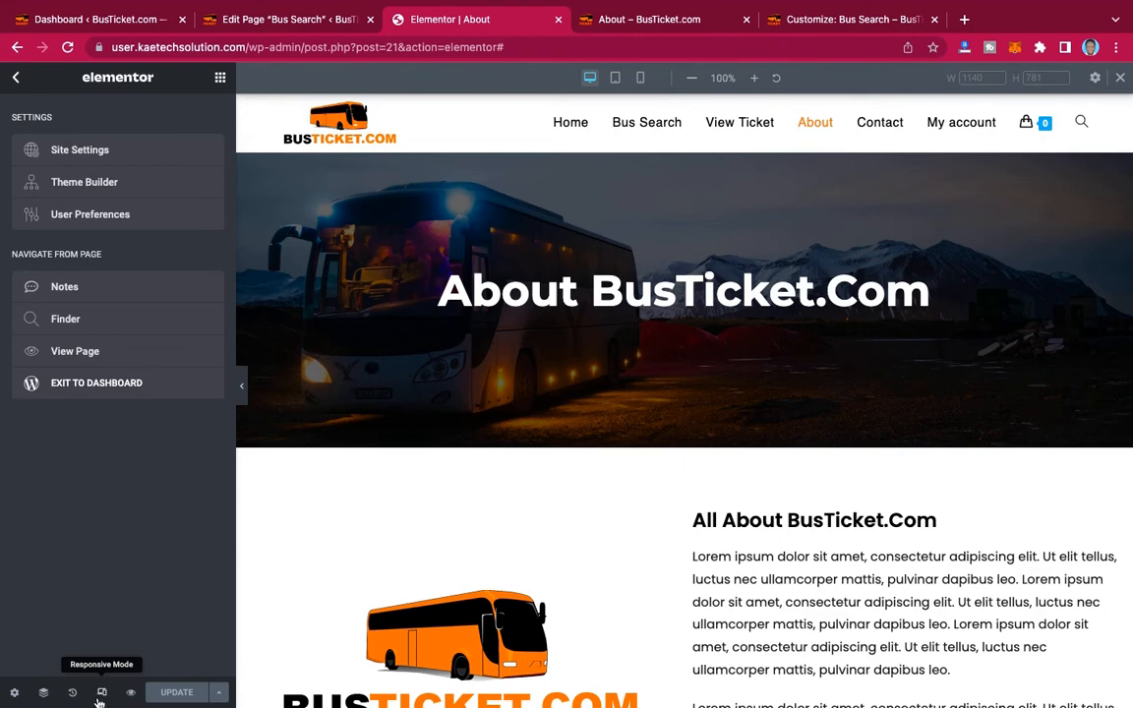
left_click(616, 79)
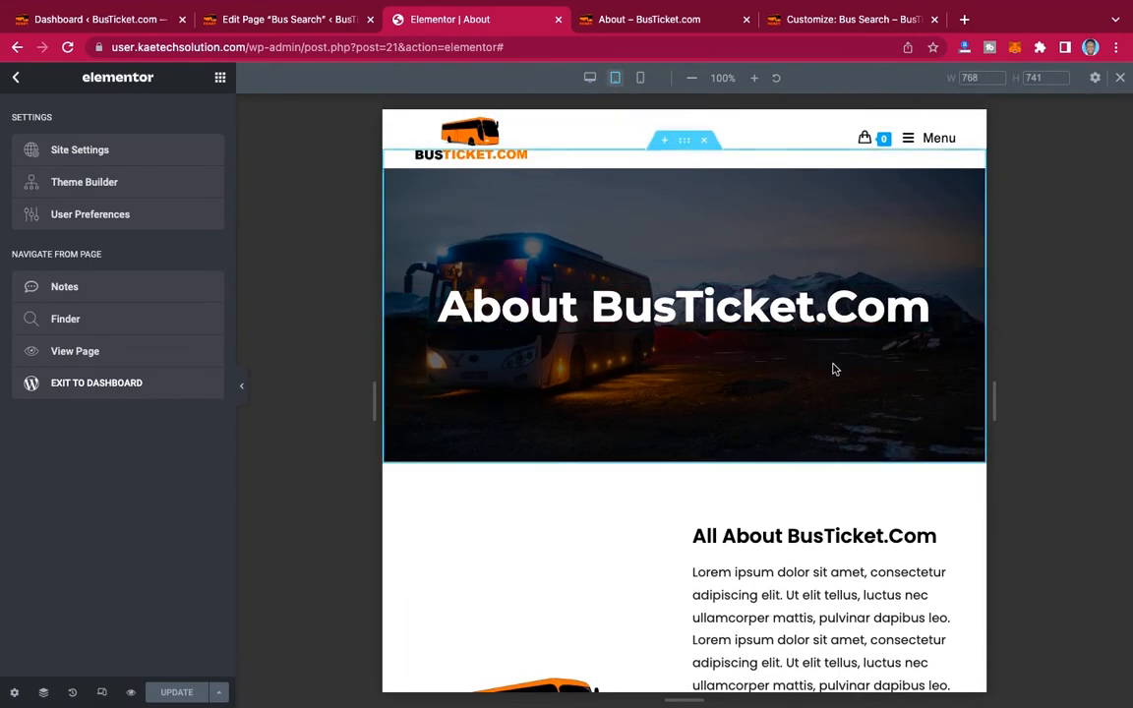
scroll(811, 524, "down", 5)
scroll(811, 524, "up", 2)
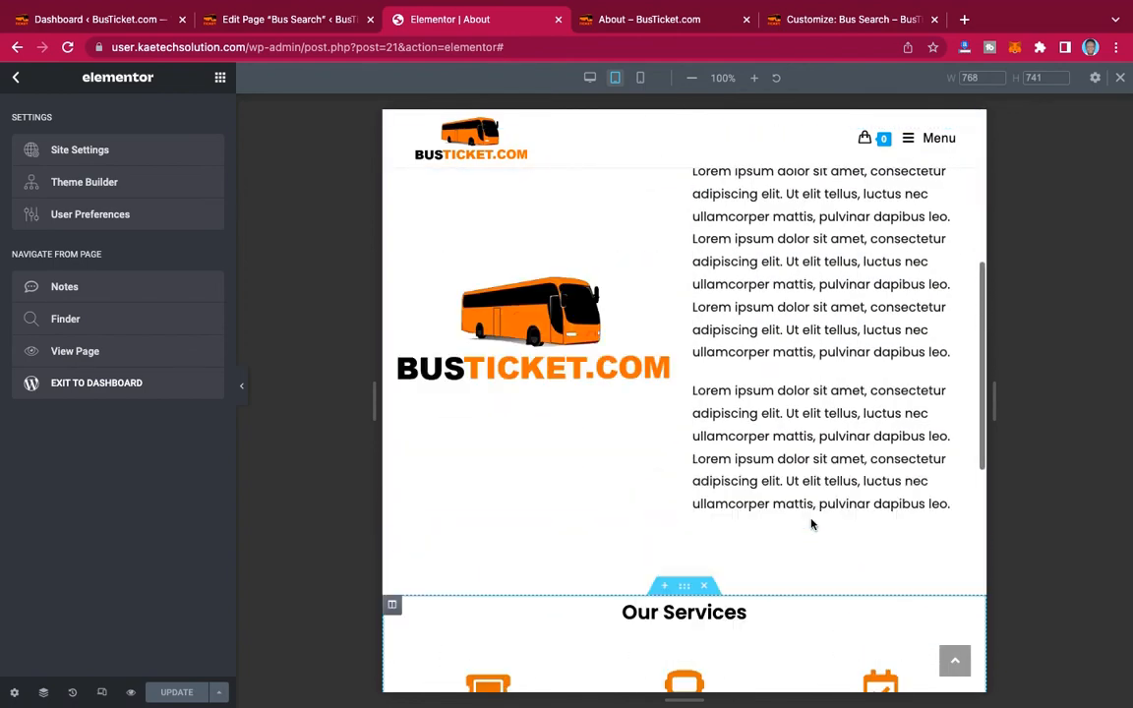
scroll(811, 524, "down", 3)
scroll(811, 519, "up", 1)
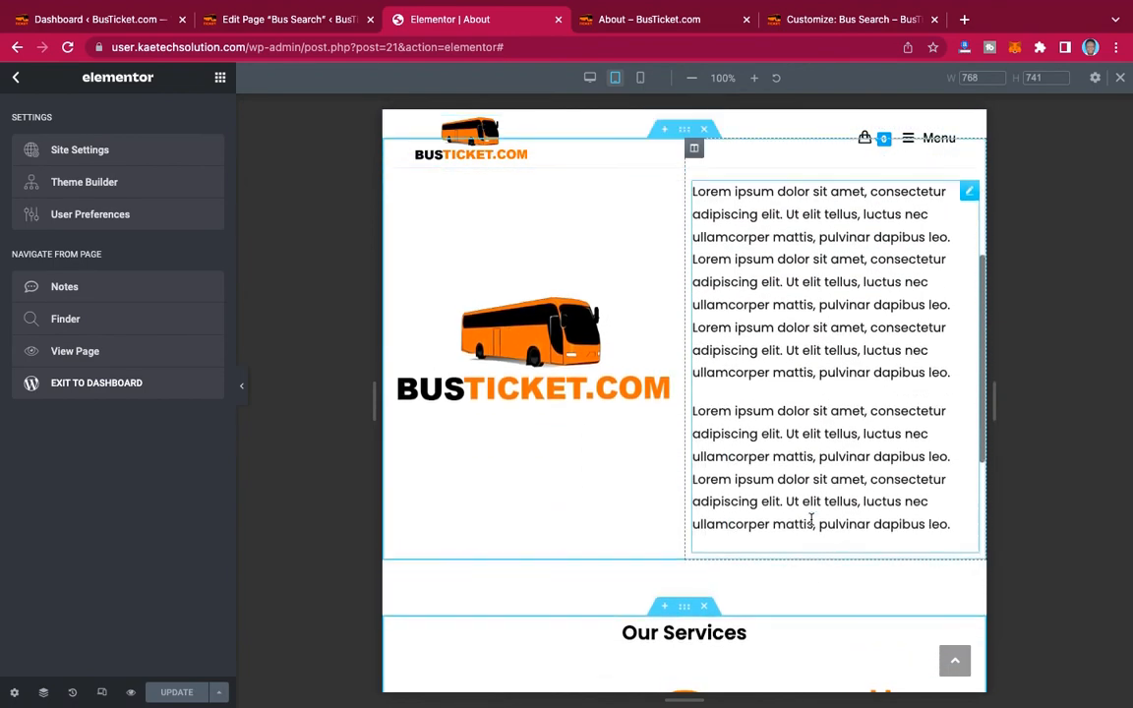
scroll(811, 521, "up", 2)
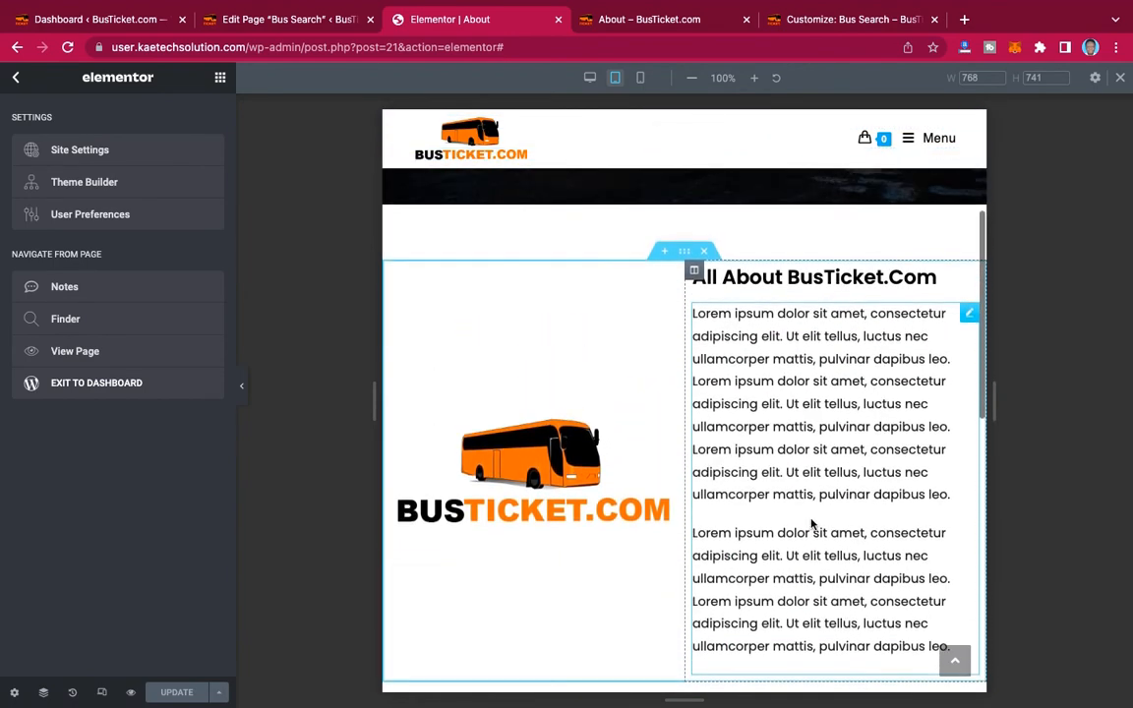
scroll(811, 524, "up", 5)
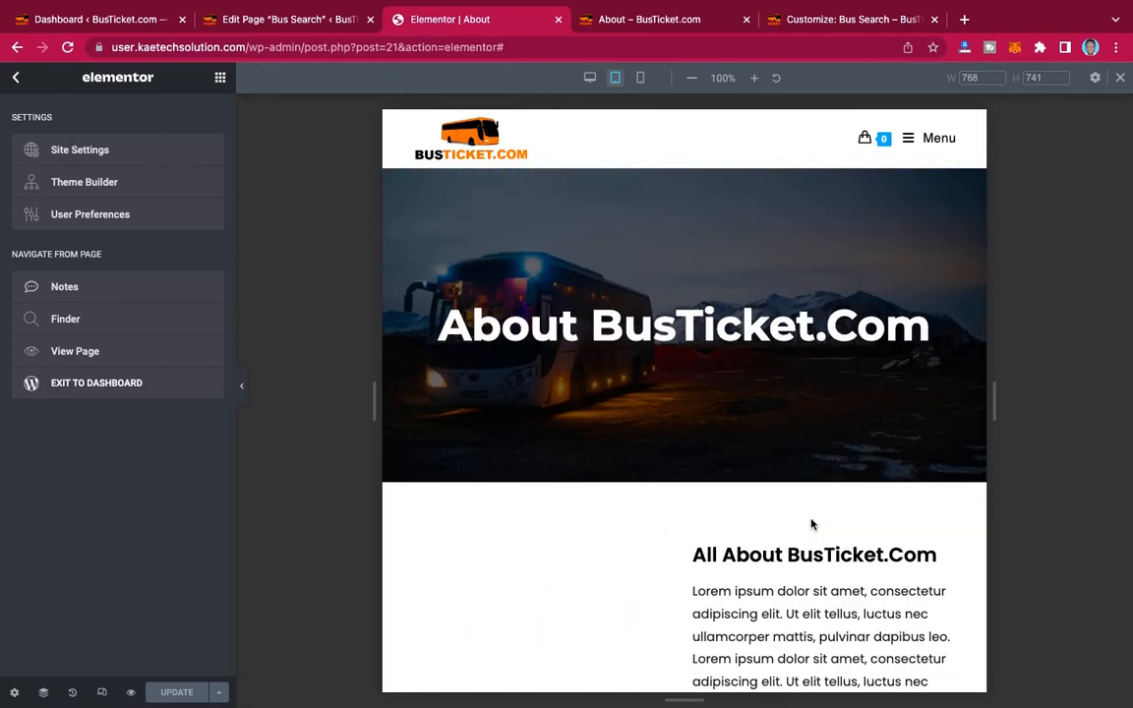
scroll(811, 524, "down", 10)
scroll(811, 524, "up", 5)
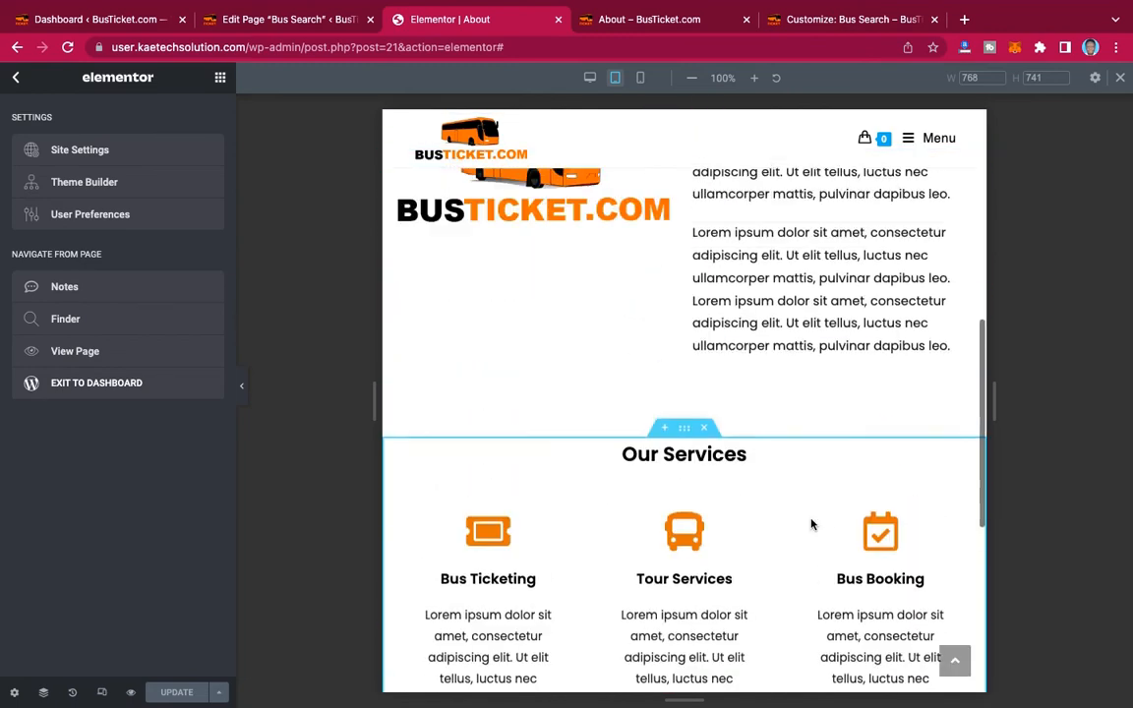
scroll(812, 524, "up", 5)
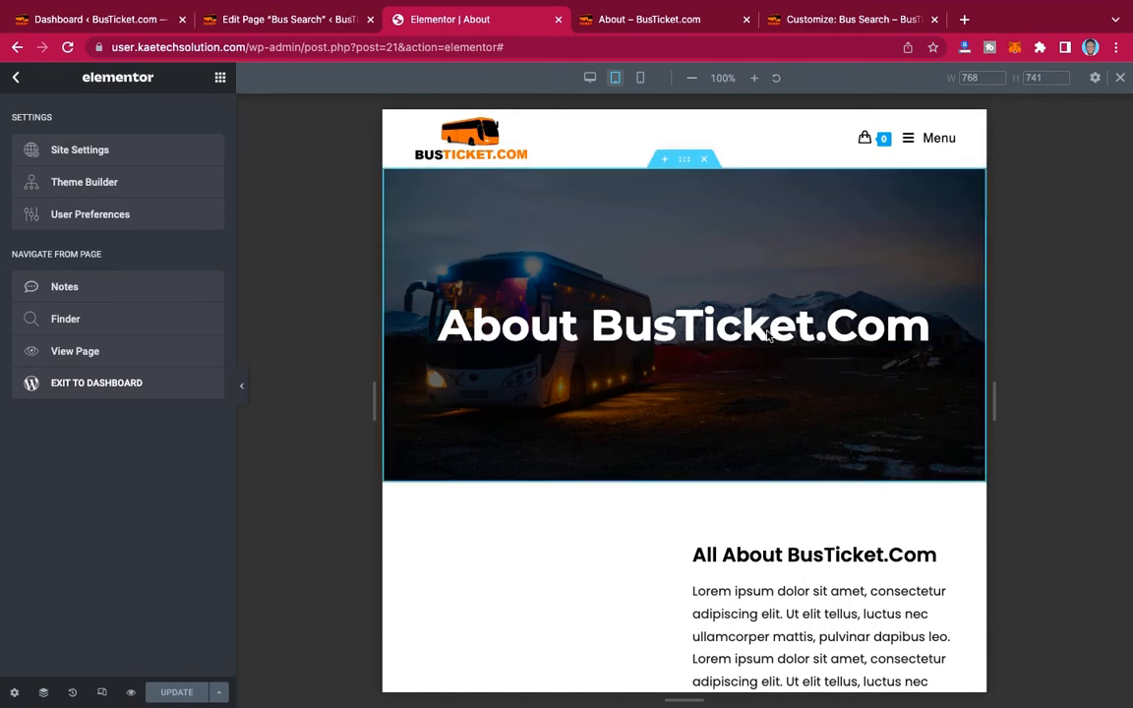
In the mobile preview, set the "About BusTicket.Com" banner heading's font size to 26 px.
left_click(640, 78)
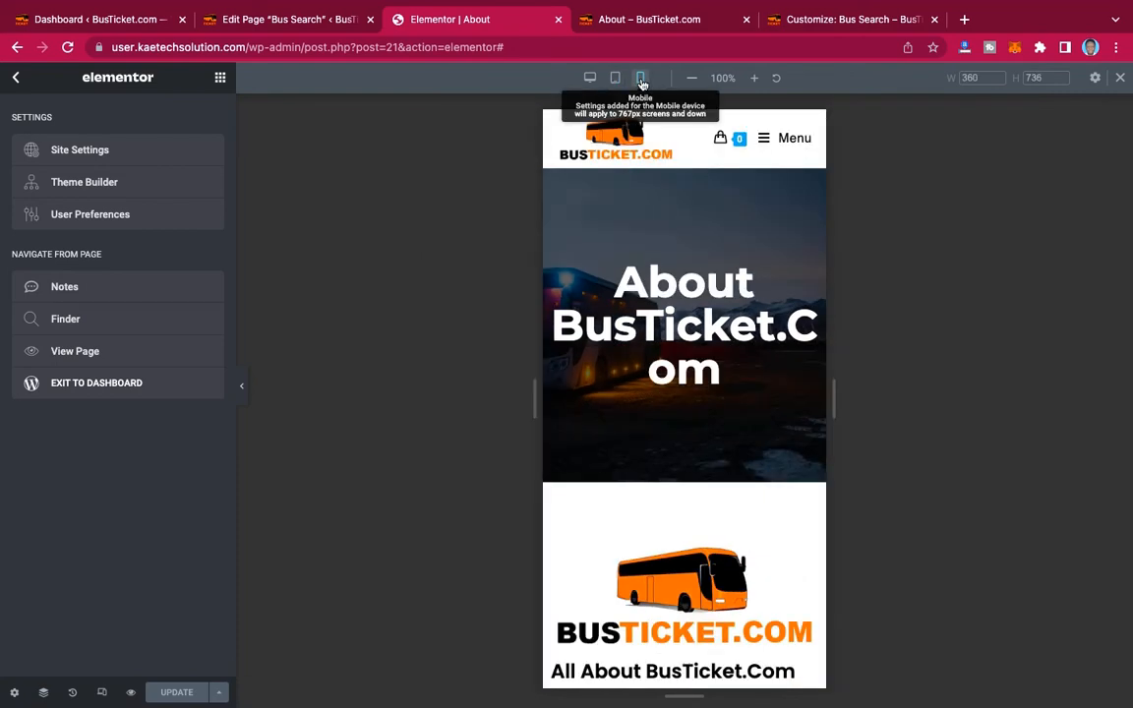
scroll(741, 320, "down", 4)
scroll(741, 324, "up", 3)
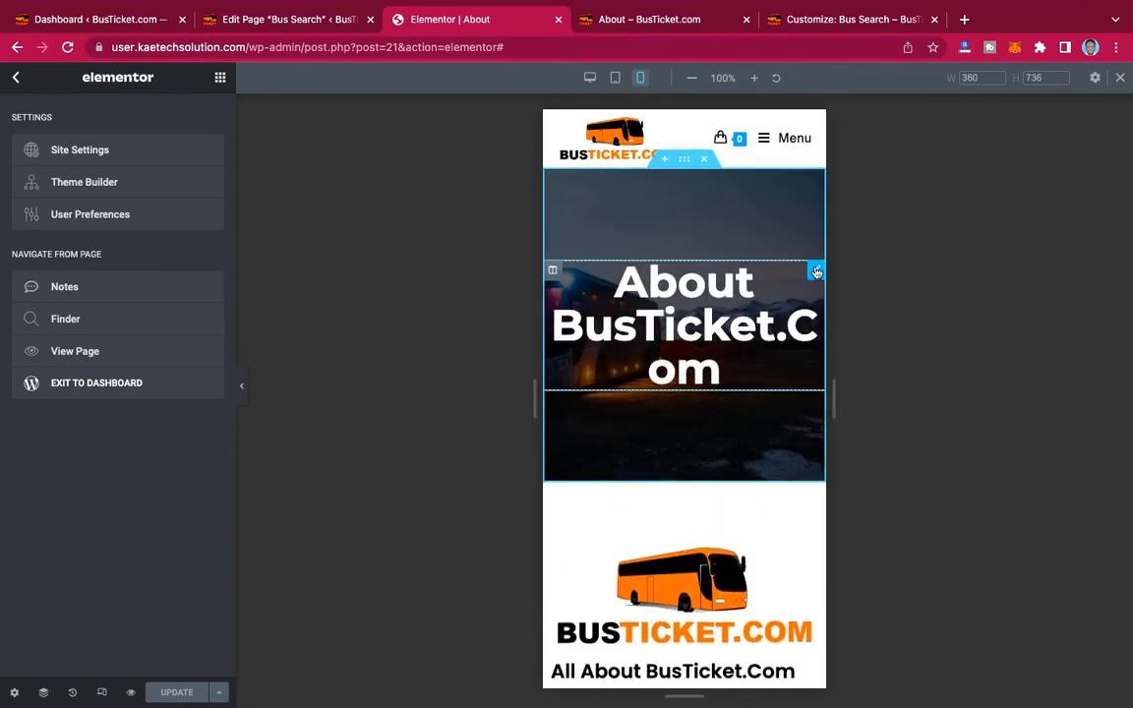
left_click(816, 272)
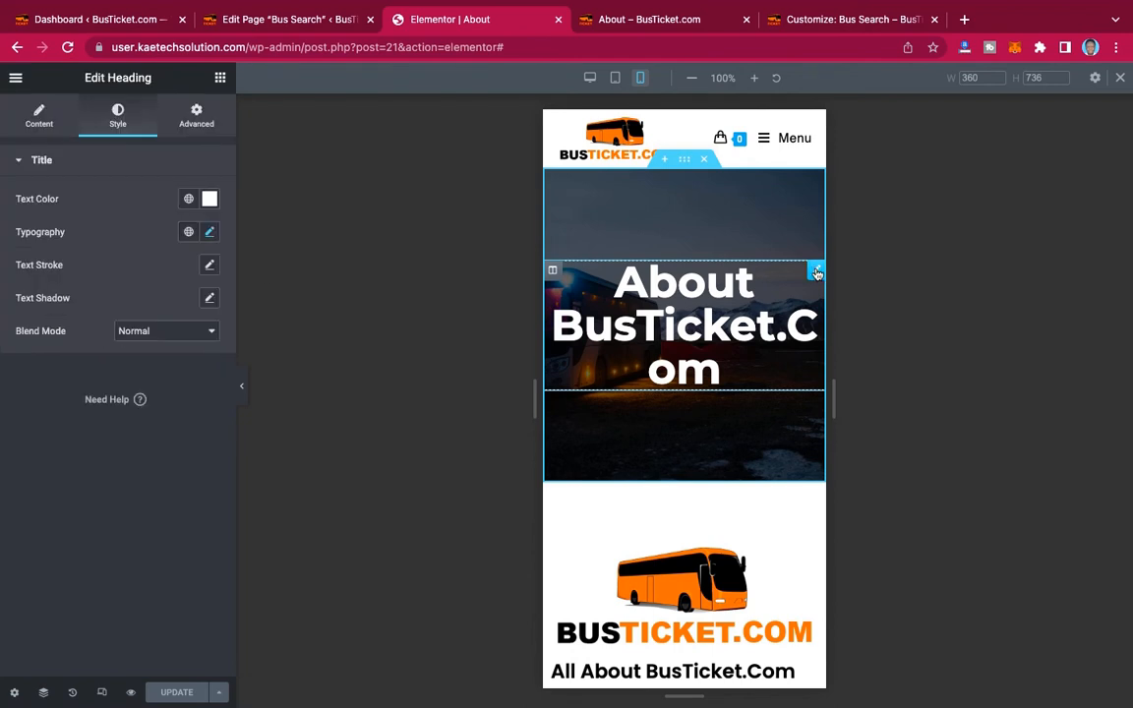
left_click(211, 232)
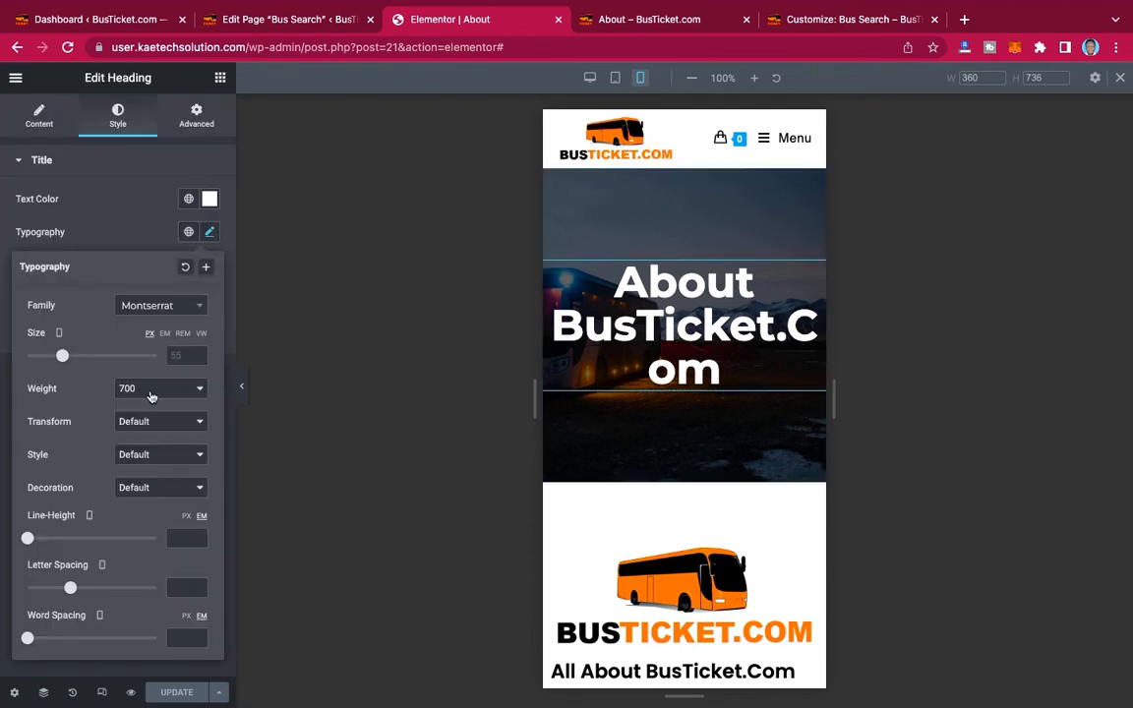
mouse_move(62, 355)
left_mouse_down()
mouse_move(73, 356)
mouse_move(45, 357)
left_mouse_up()
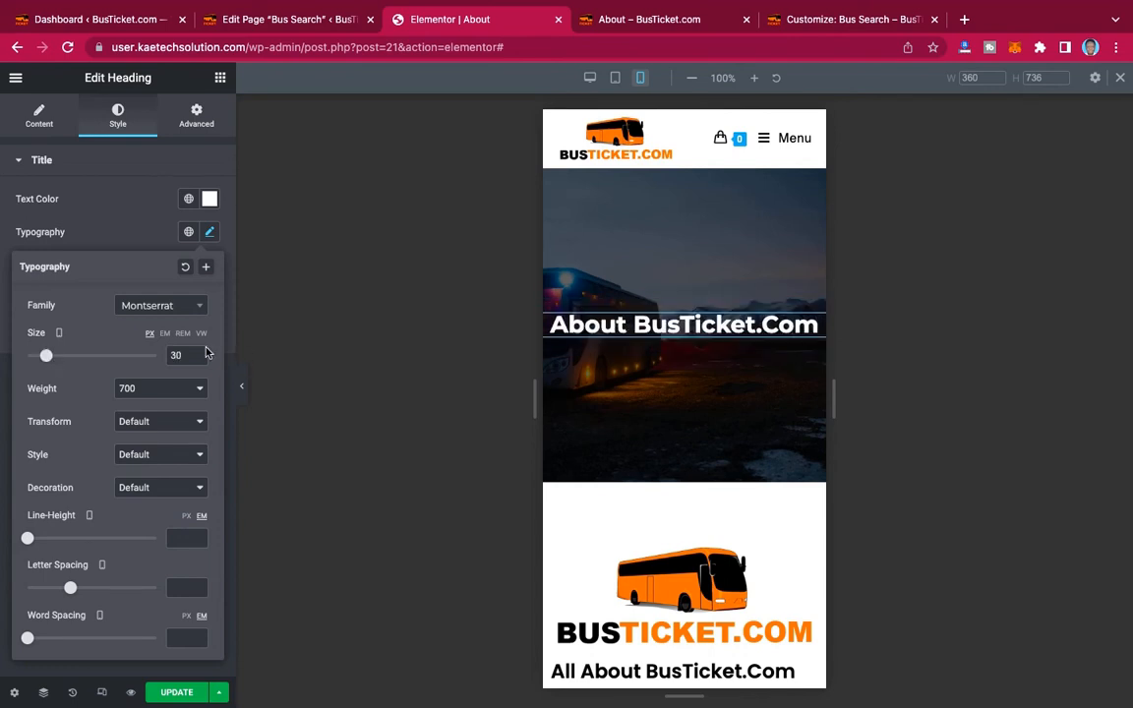
left_click(197, 360)
left_click(197, 360)
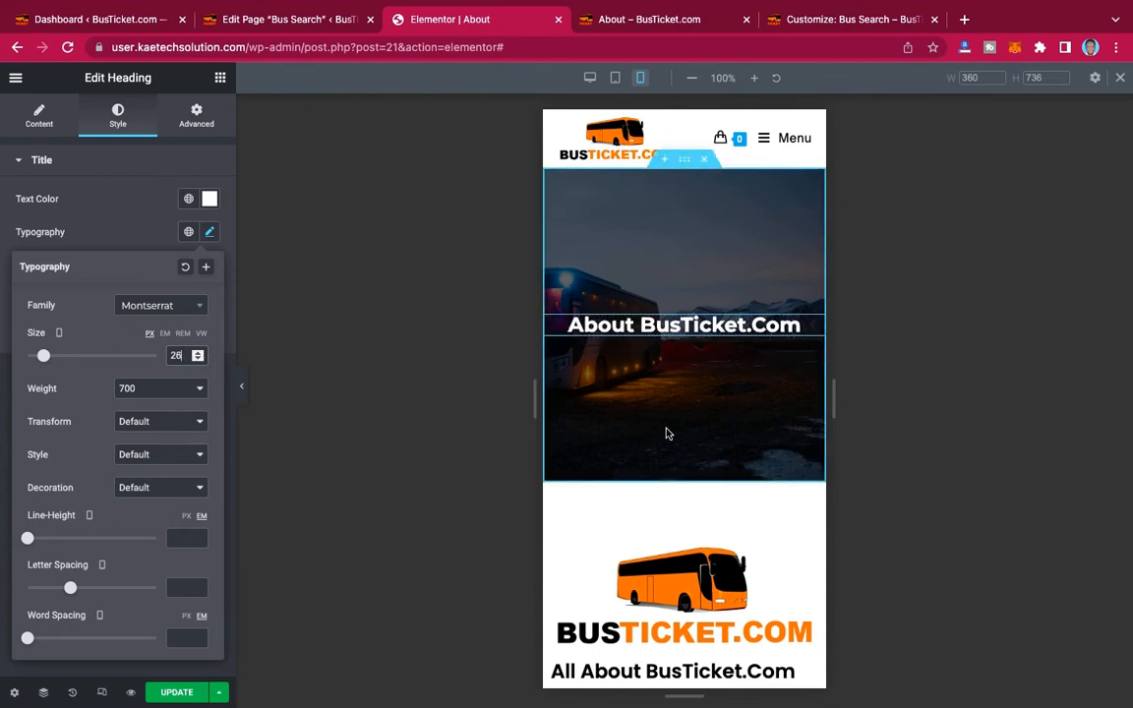
Set the banner section's minimum height for mobile to about 231 px.
left_click(685, 163)
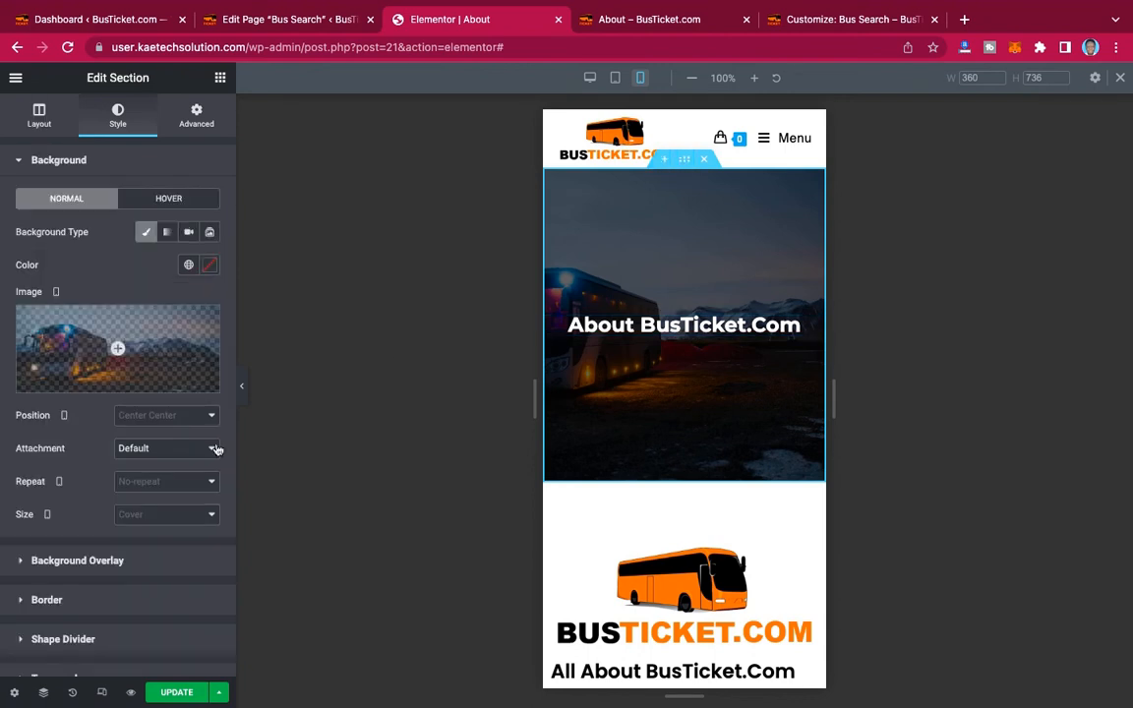
left_click(40, 115)
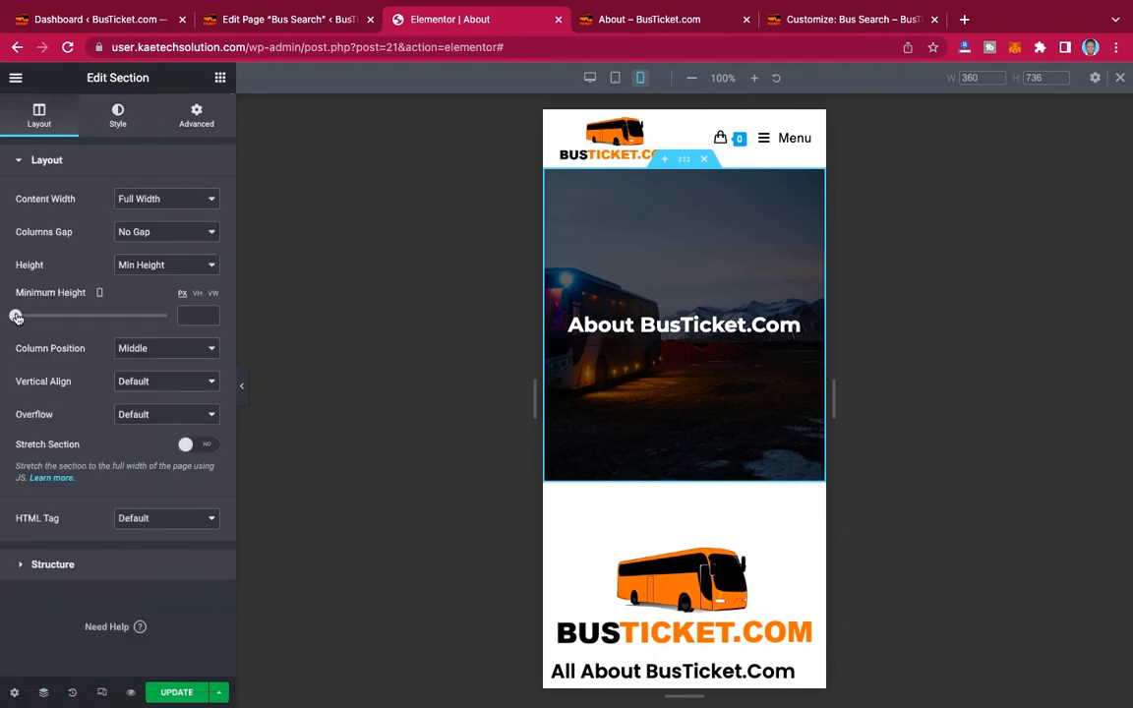
left_click_drag(15, 316, 40, 315)
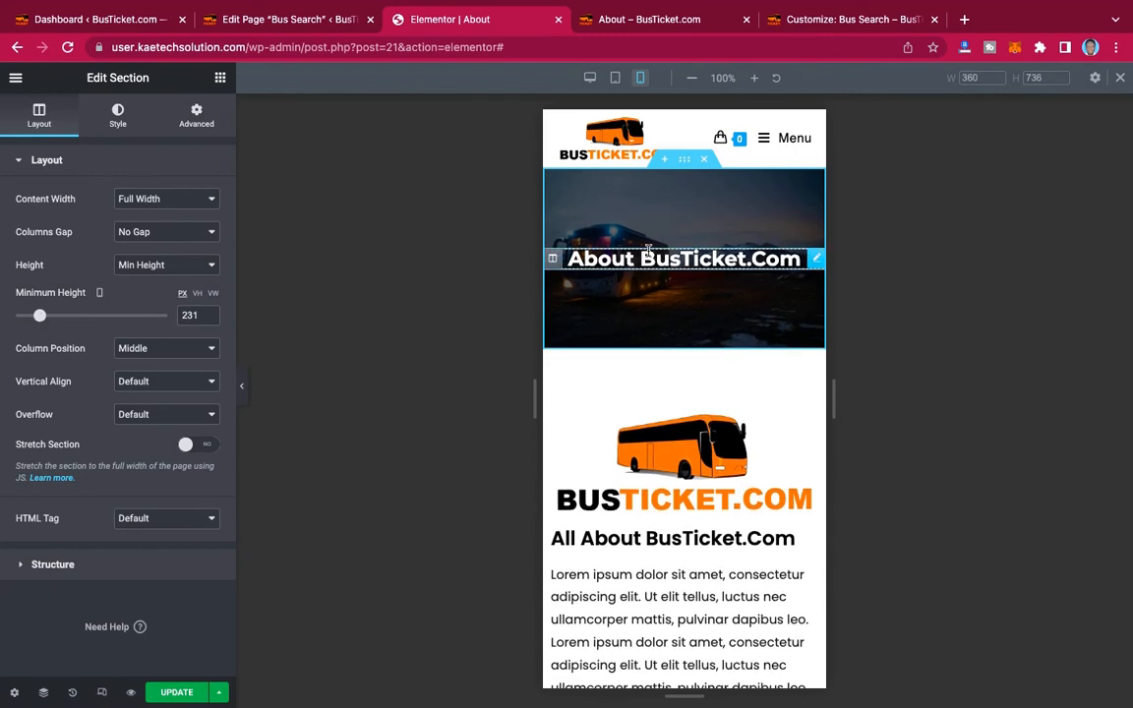
Copy the BusTicket.com logo image and paste it directly below the "All About BusTicket.Com" heading.
scroll(644, 466, "down", 2)
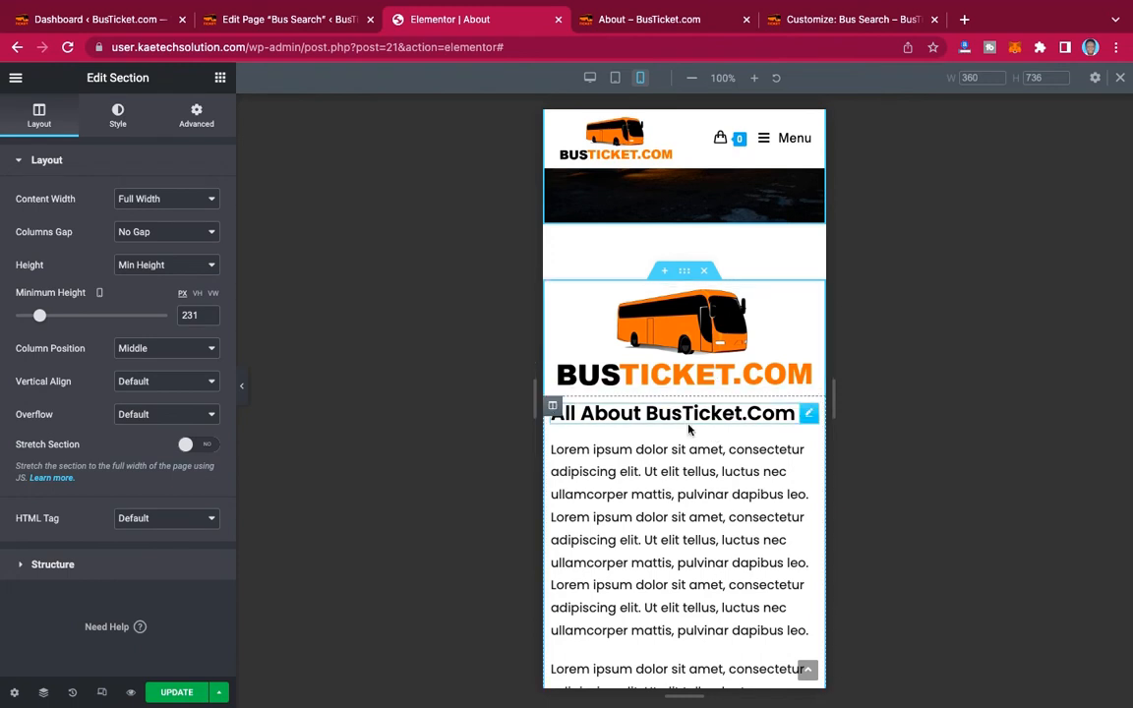
scroll(693, 404, "down", 1)
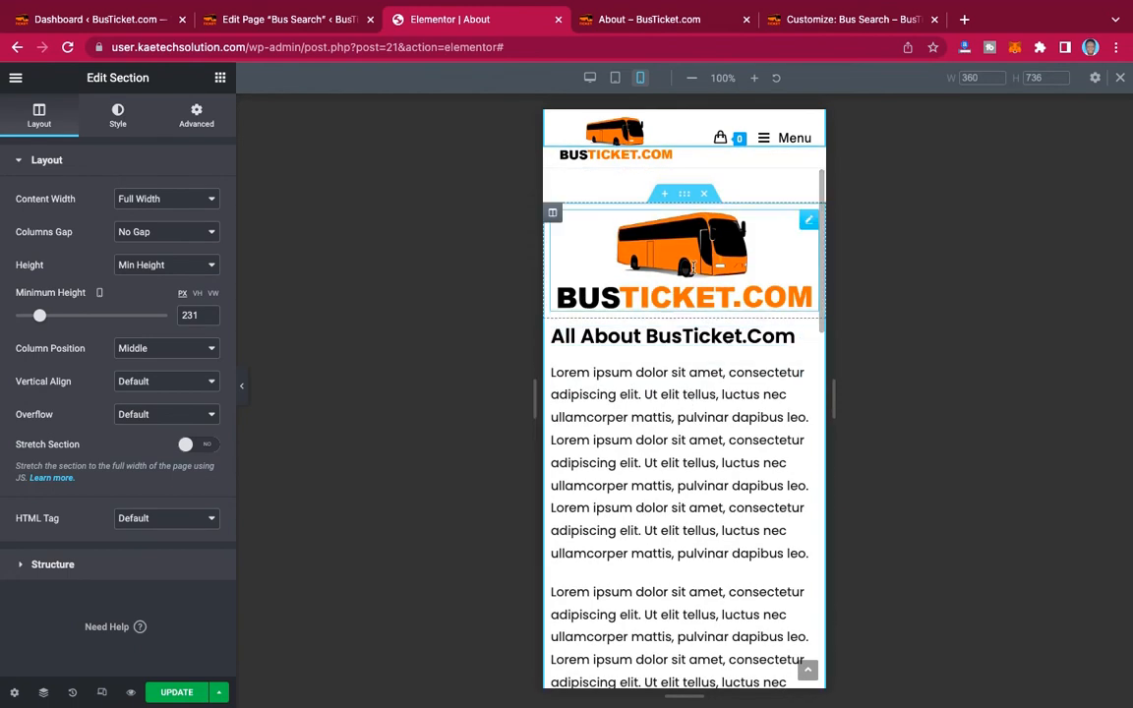
right_click(808, 225)
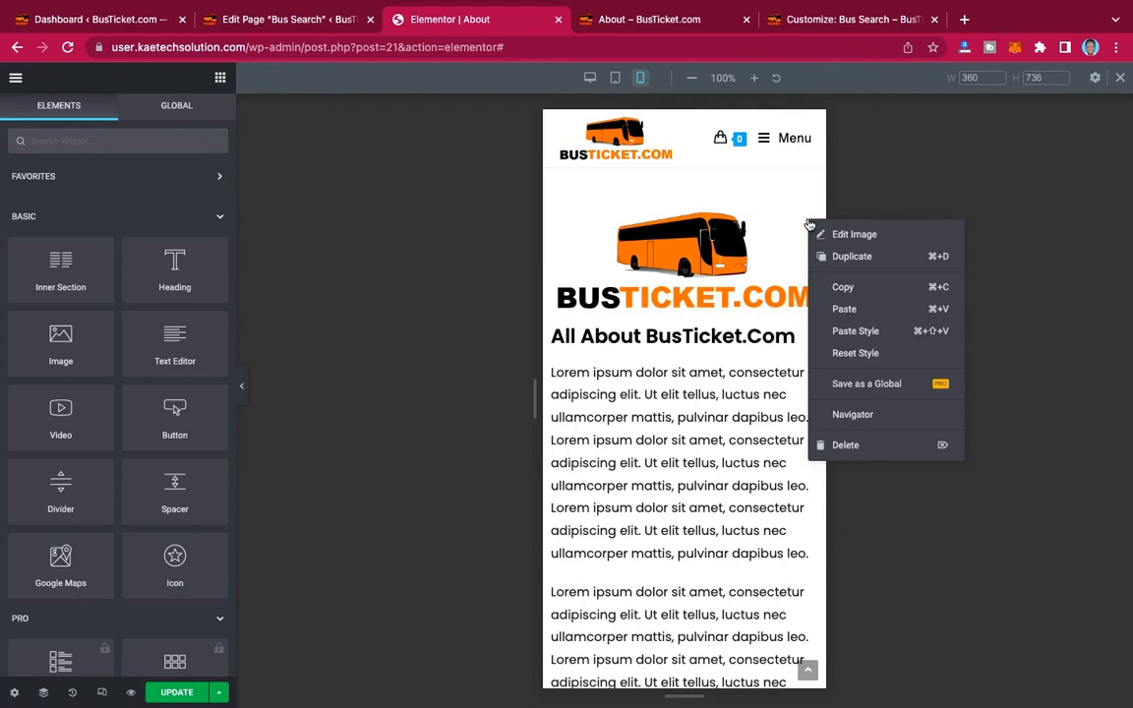
left_click(842, 288)
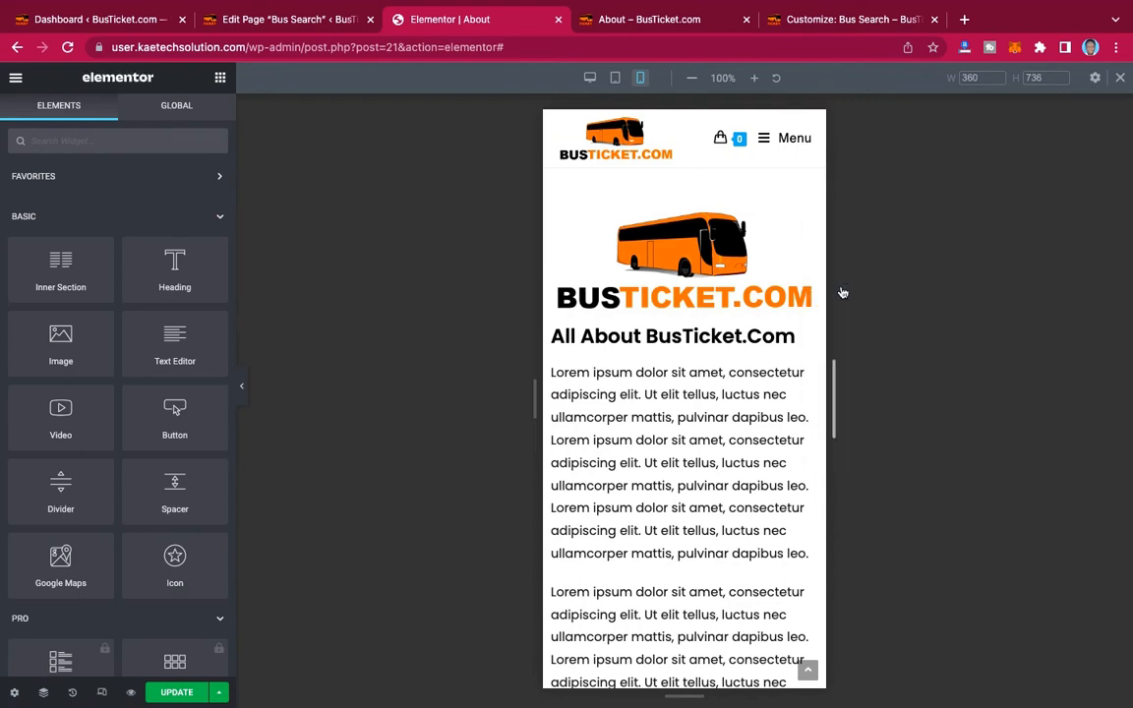
right_click(668, 340)
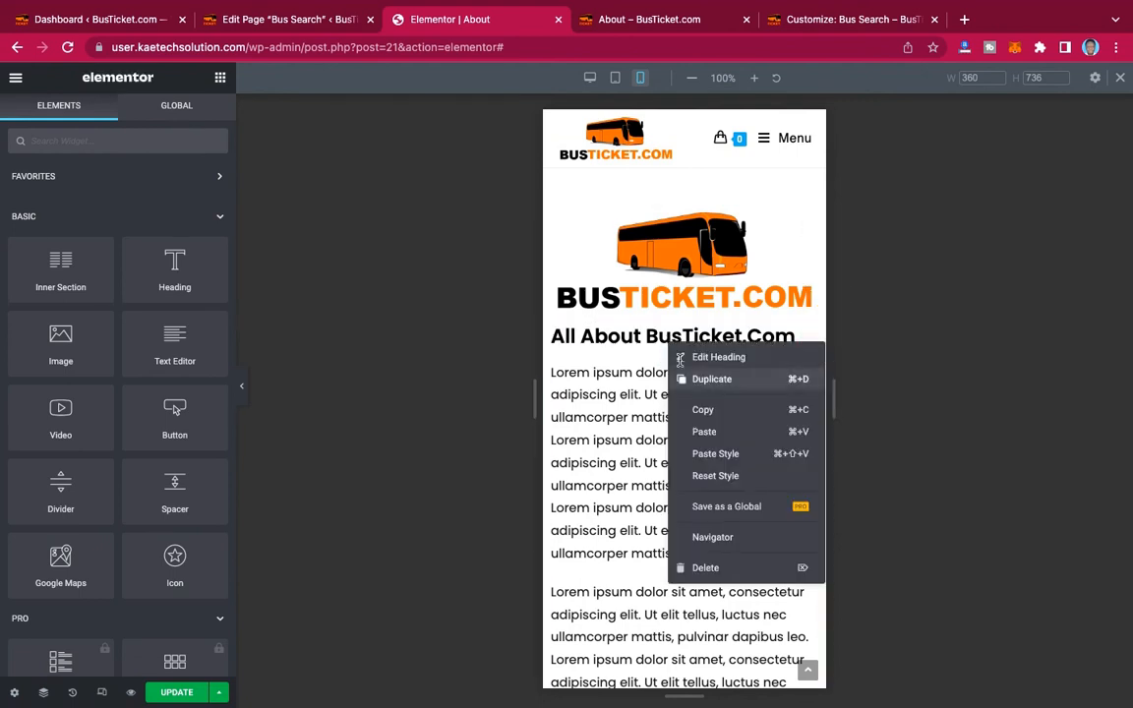
left_click(704, 433)
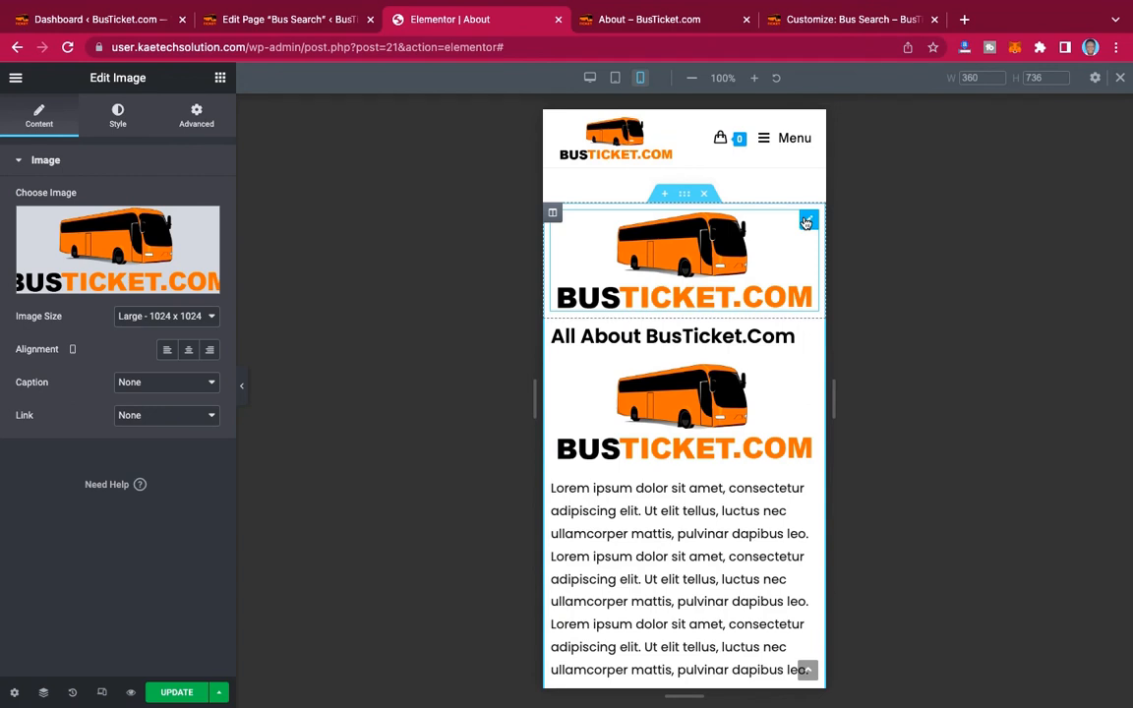
Hide the column holding the logo image above the "All About BusTicket.Com" heading on mobile.
left_click(553, 215)
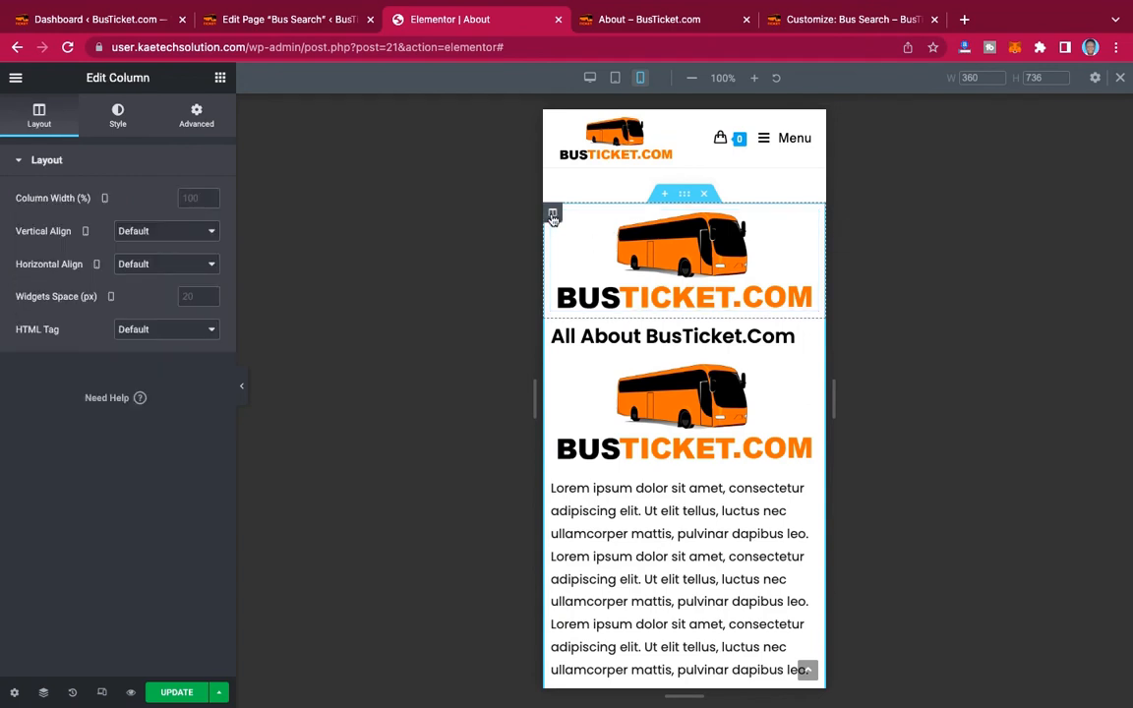
left_click(196, 116)
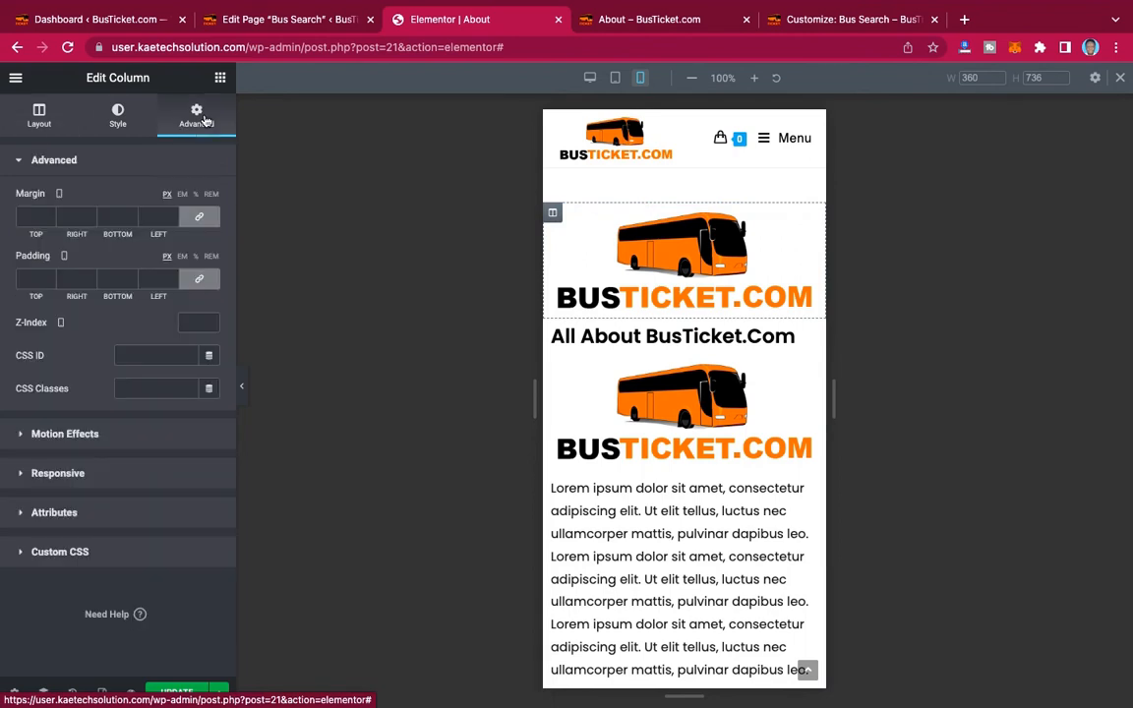
left_click(84, 476)
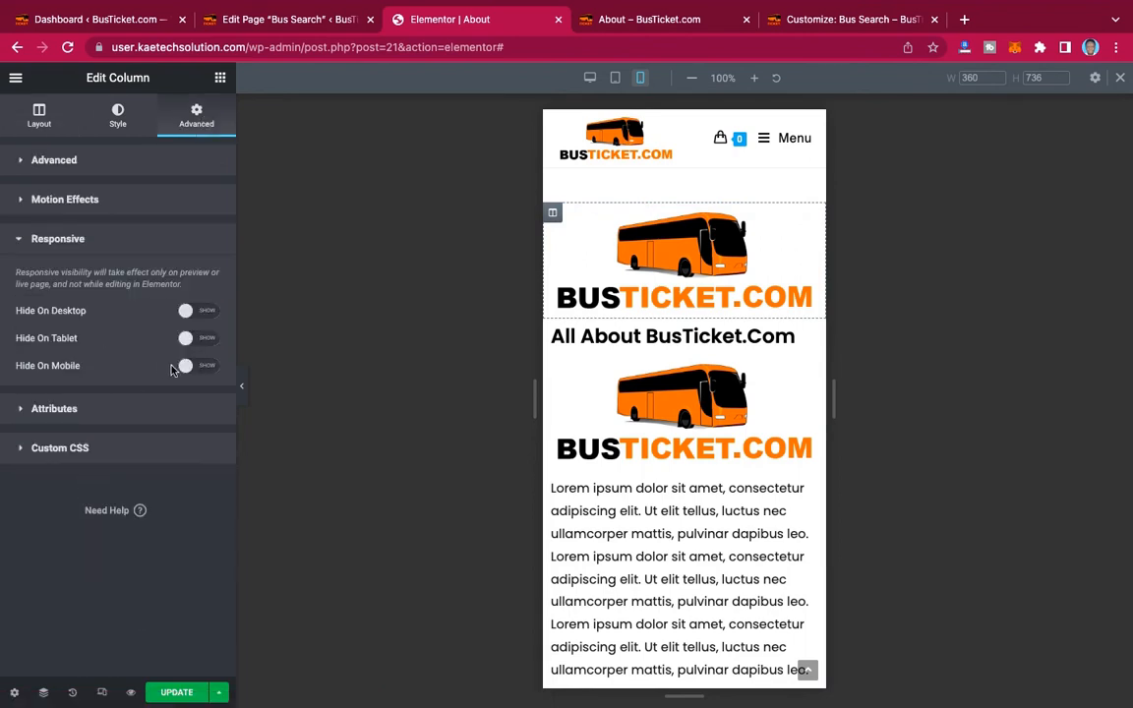
left_click(208, 369)
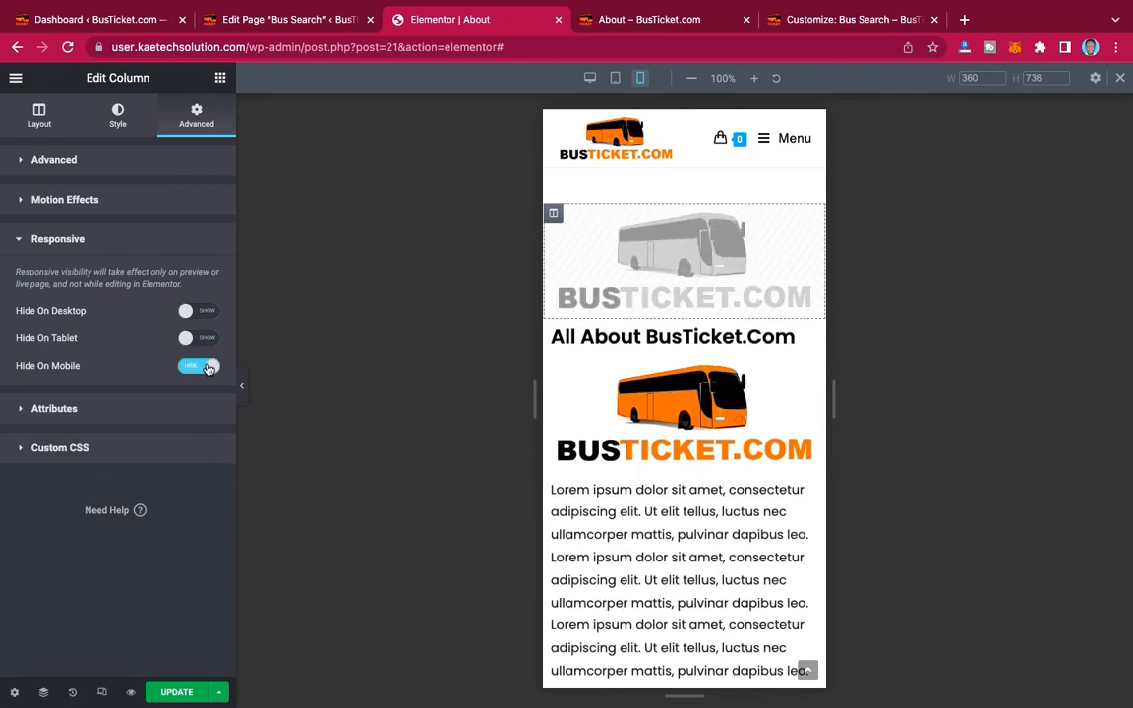
Preview the mobile page without the editing panel and examine the hidden column, heading, pasted logo and text spacing.
left_click(243, 388)
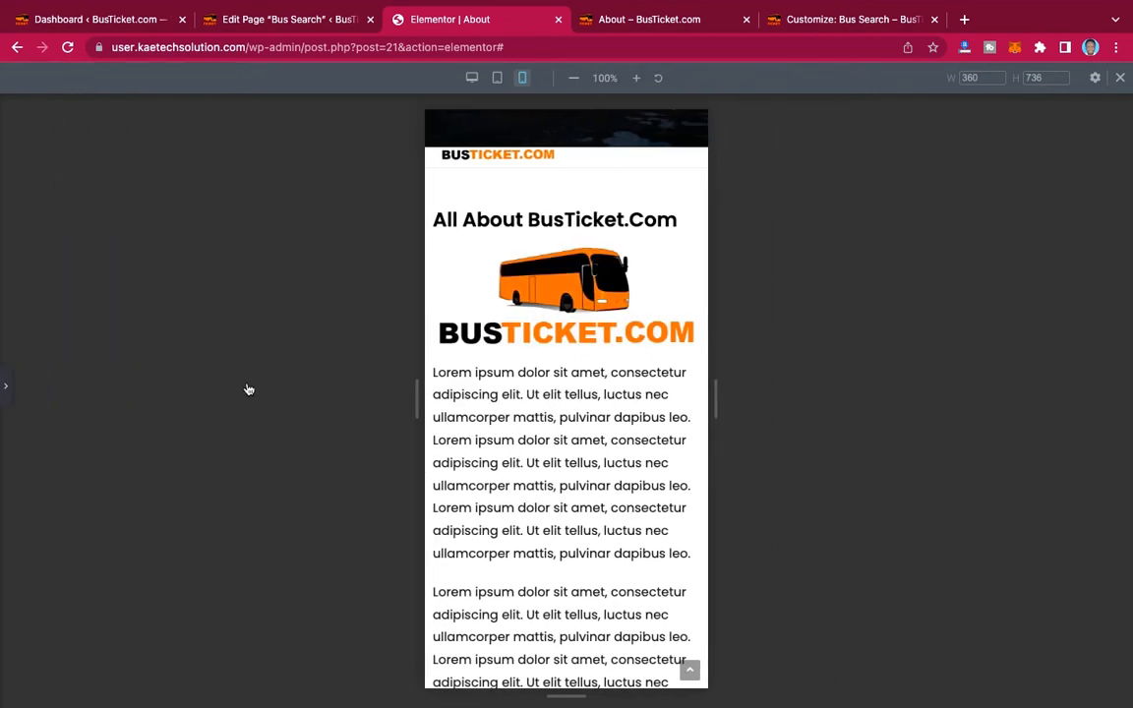
scroll(602, 226, "up", 2)
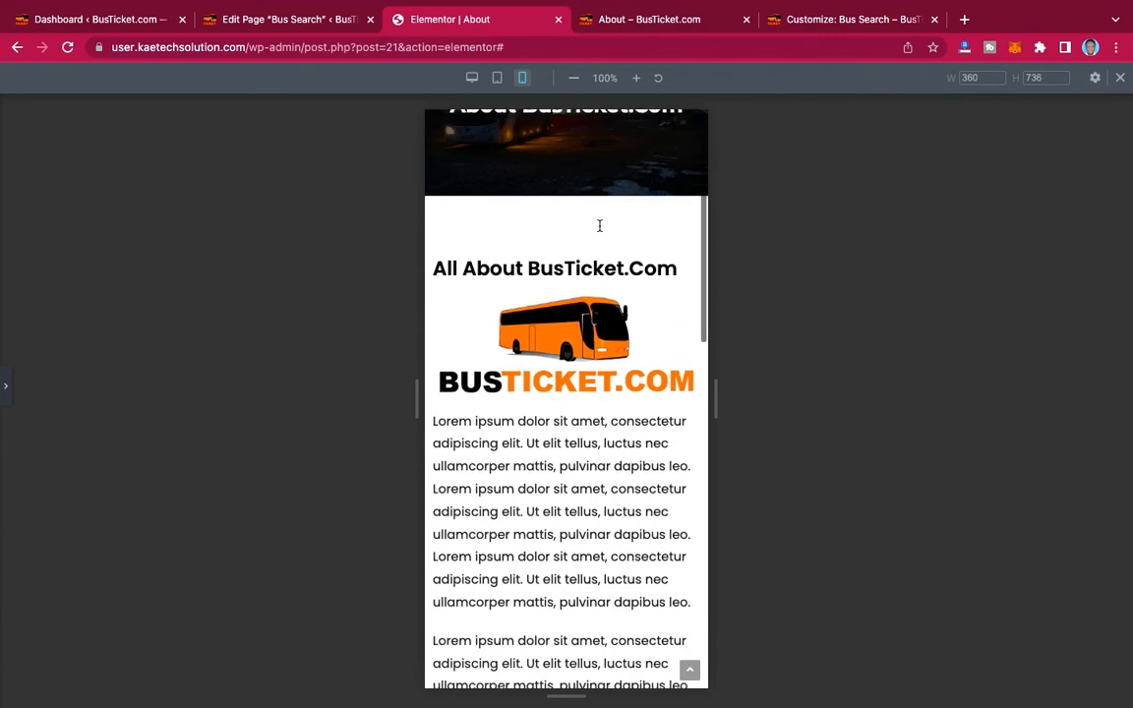
scroll(602, 230, "down", 4)
scroll(600, 230, "up", 4)
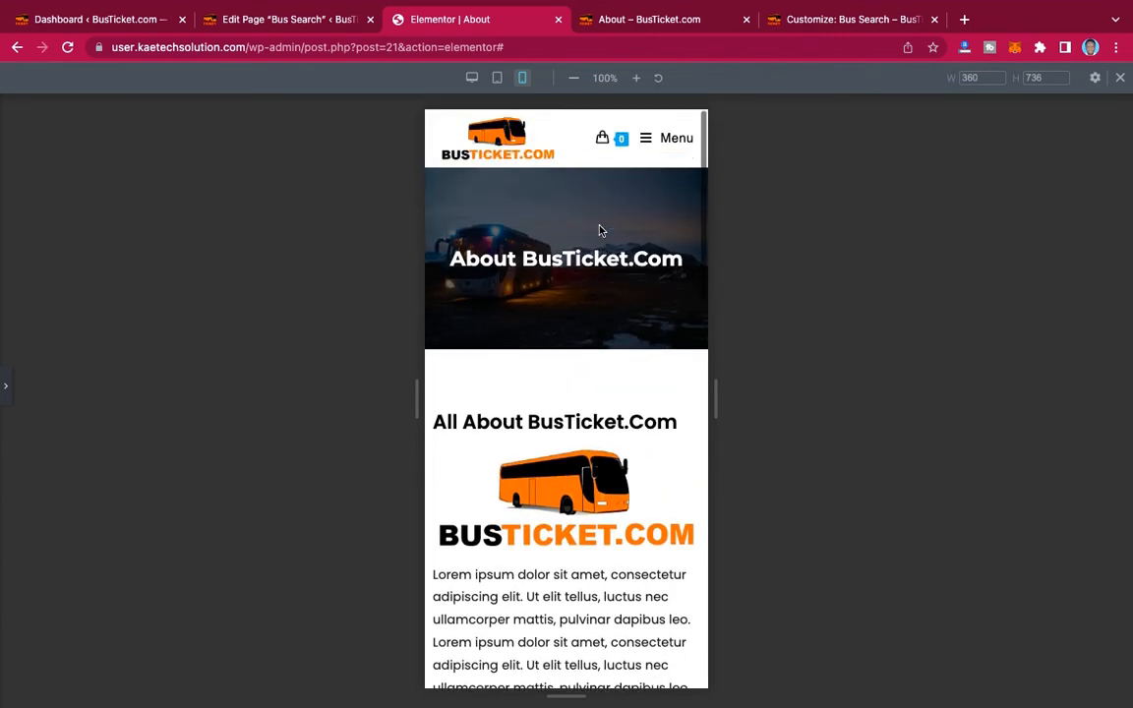
left_click(7, 398)
scroll(642, 411, "down", 1)
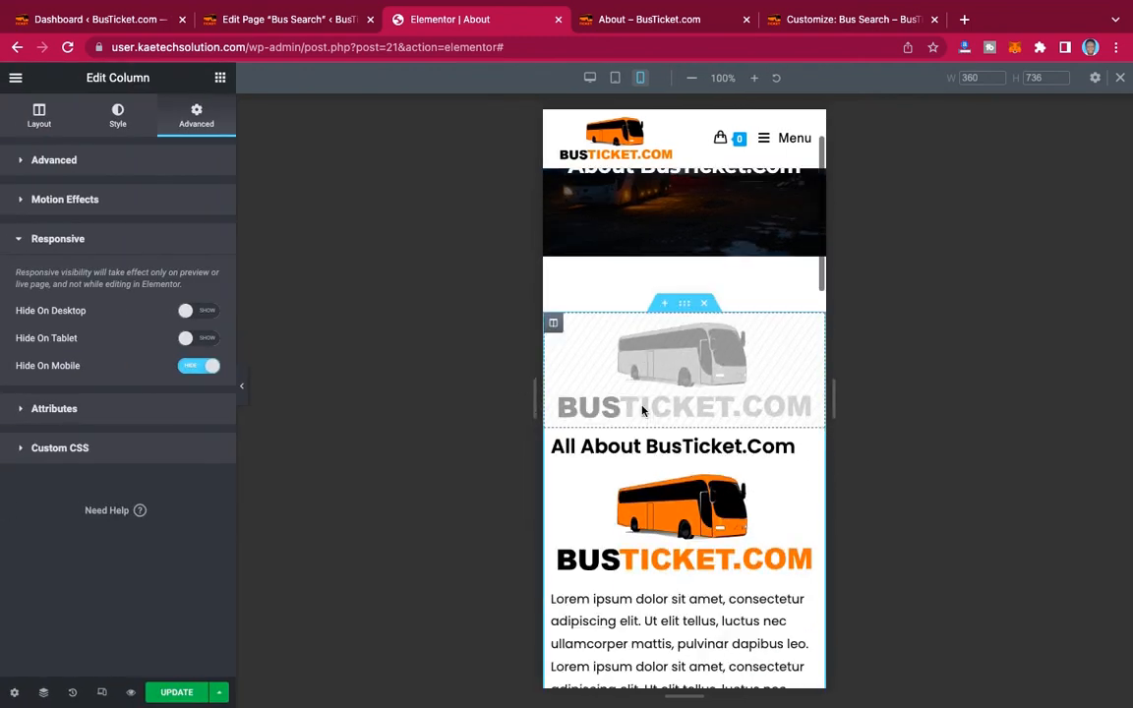
scroll(644, 408, "down", 3)
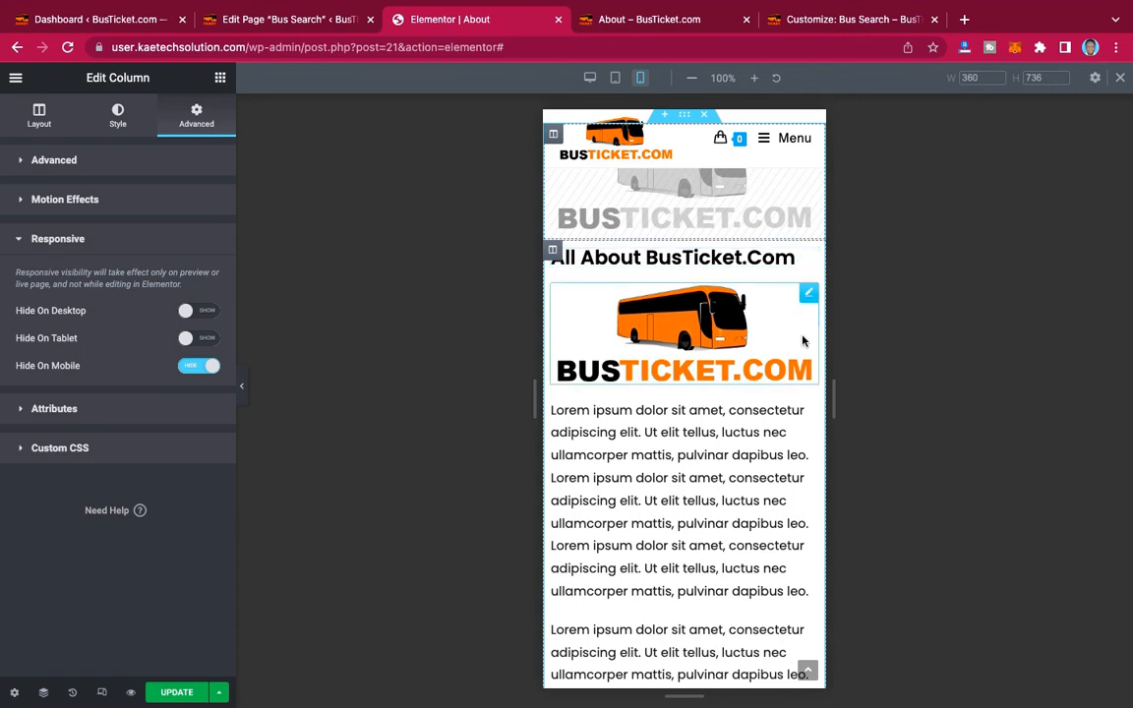
scroll(682, 405, "down", 3)
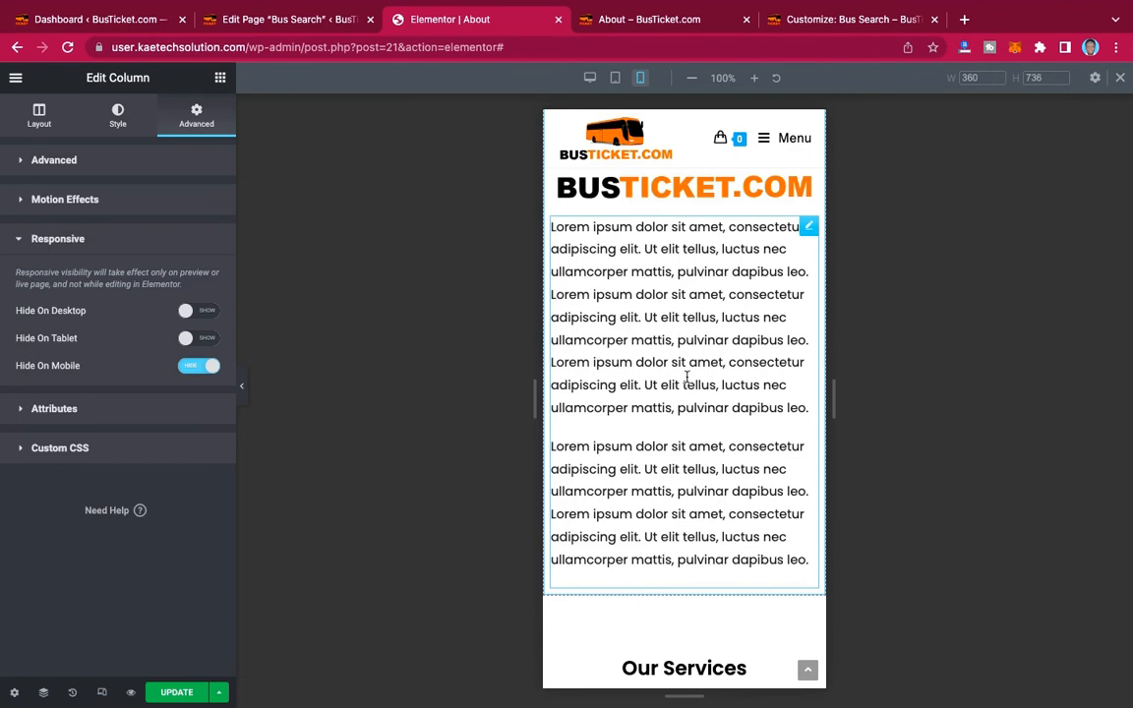
scroll(686, 377, "up", 3)
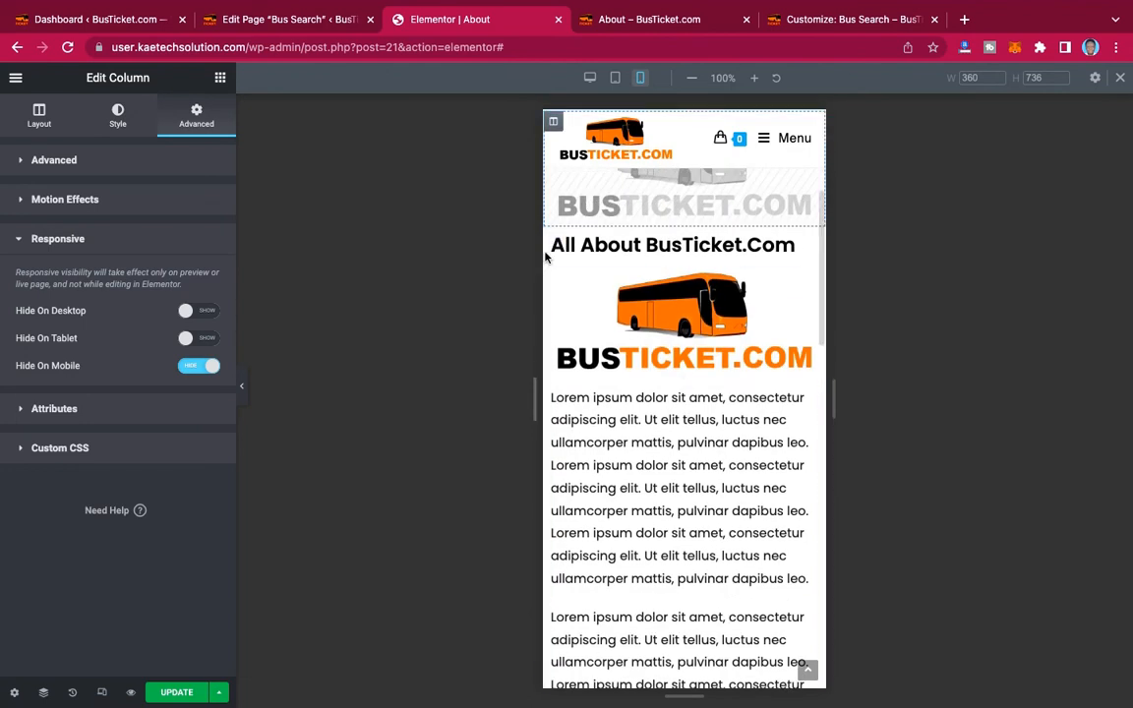
scroll(552, 240, "up", 1)
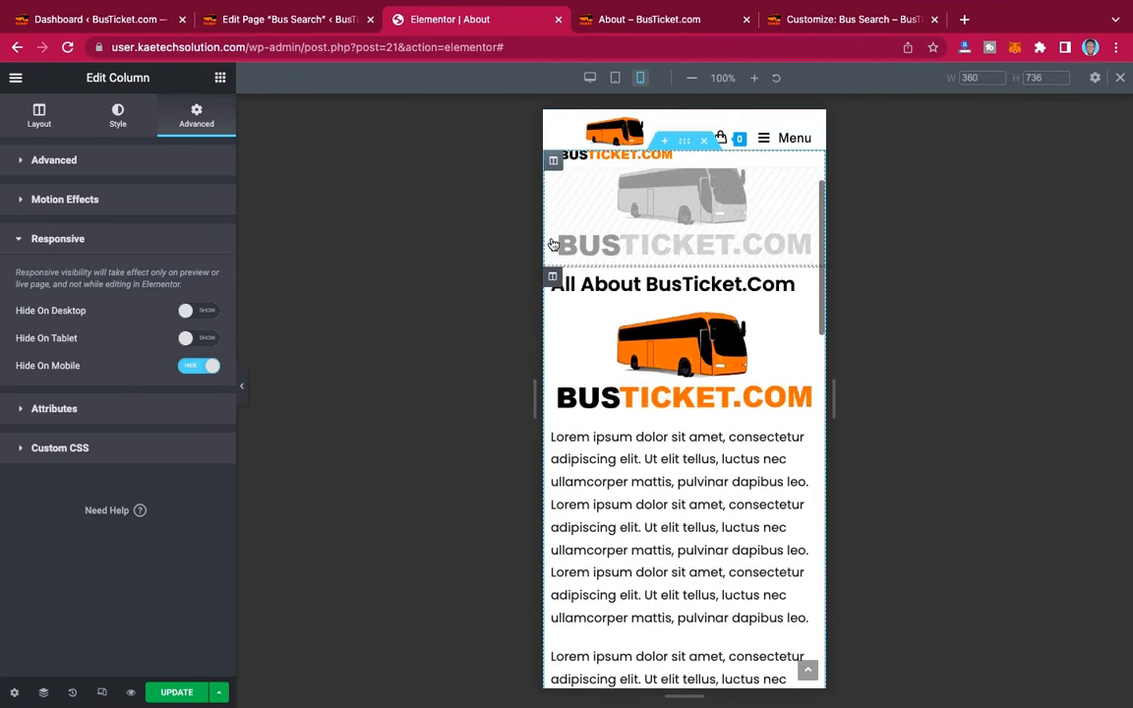
scroll(693, 172, "up", 1)
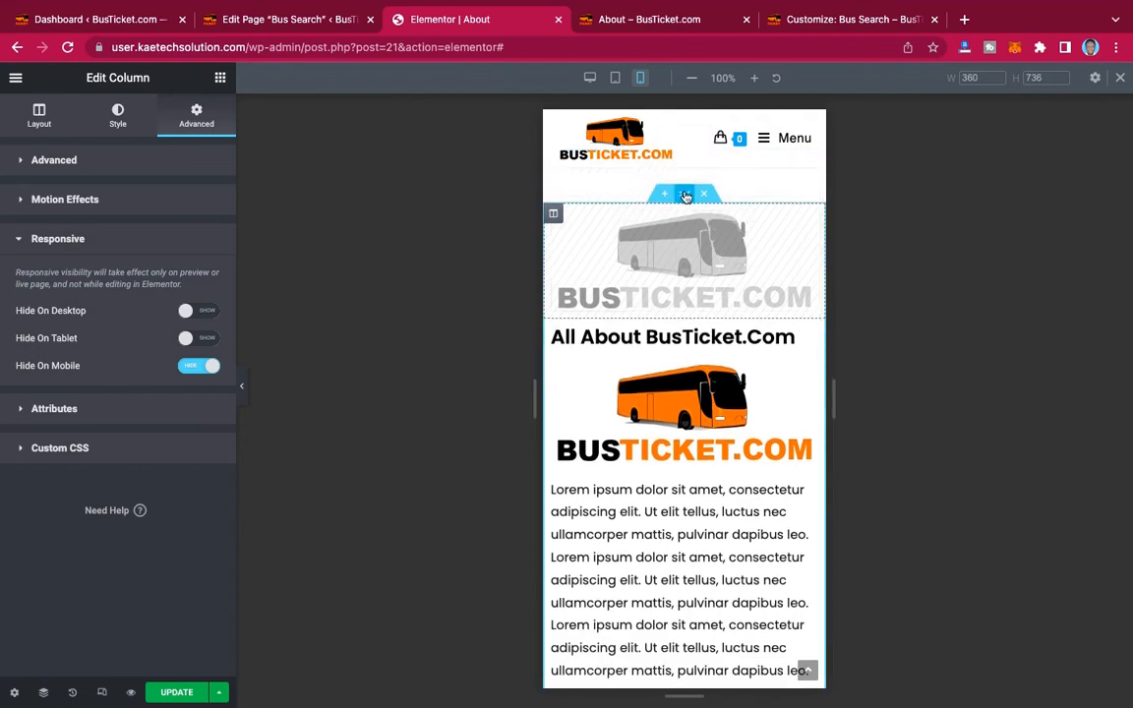
Unlink the "All About BusTicket.Com" section's mobile padding values, set right and left to 20 px, and check the layout.
left_click(685, 195)
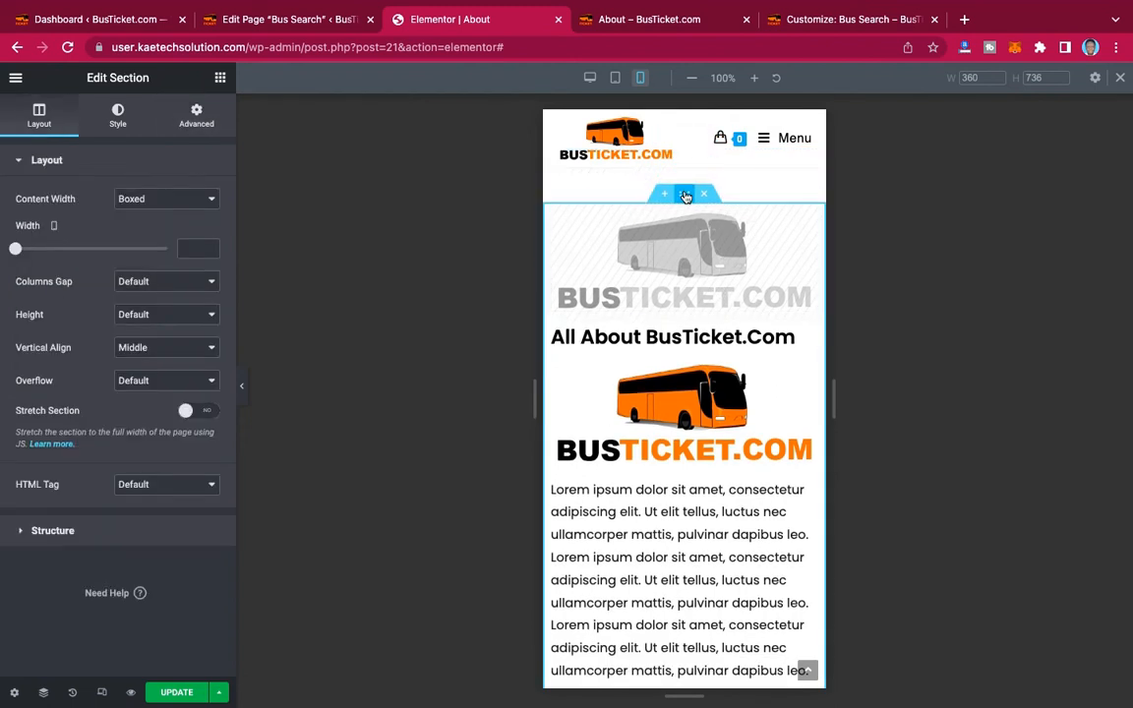
left_click(197, 119)
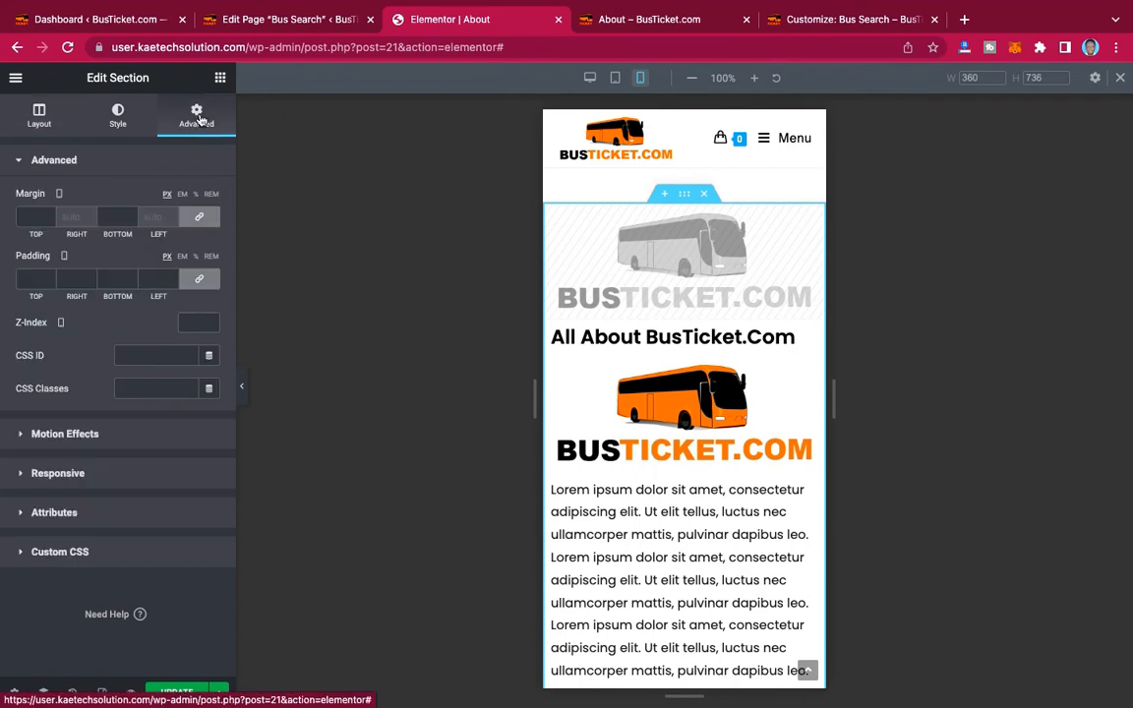
left_click(202, 284)
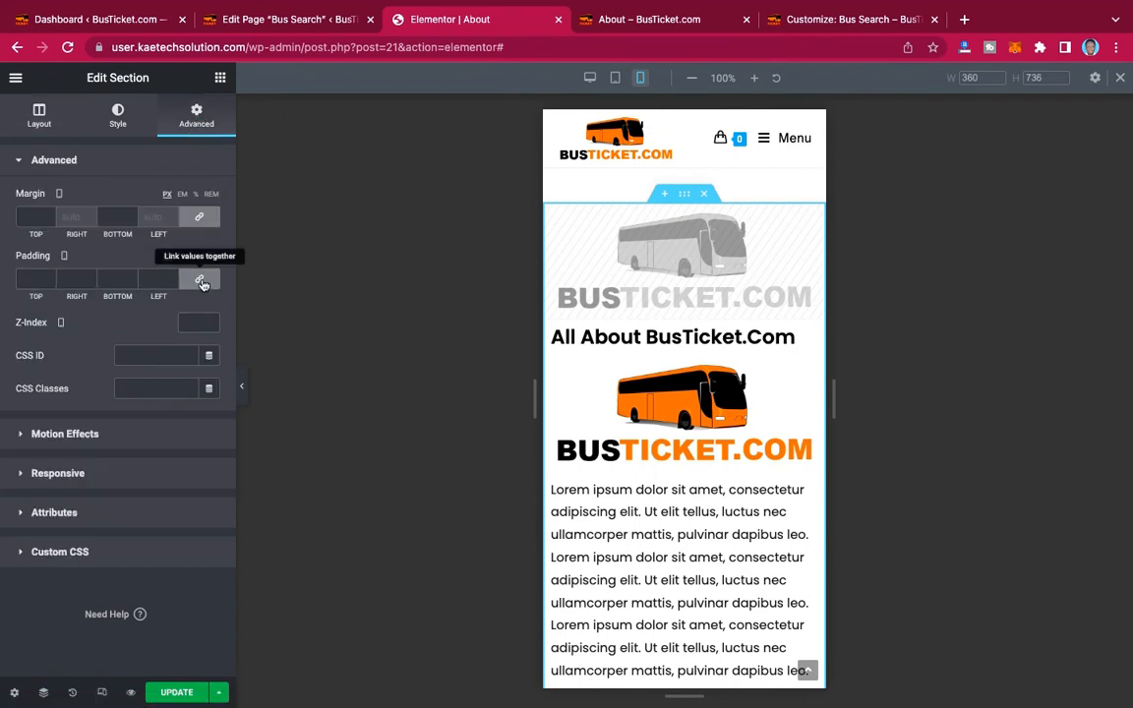
left_click(69, 279)
type("20")
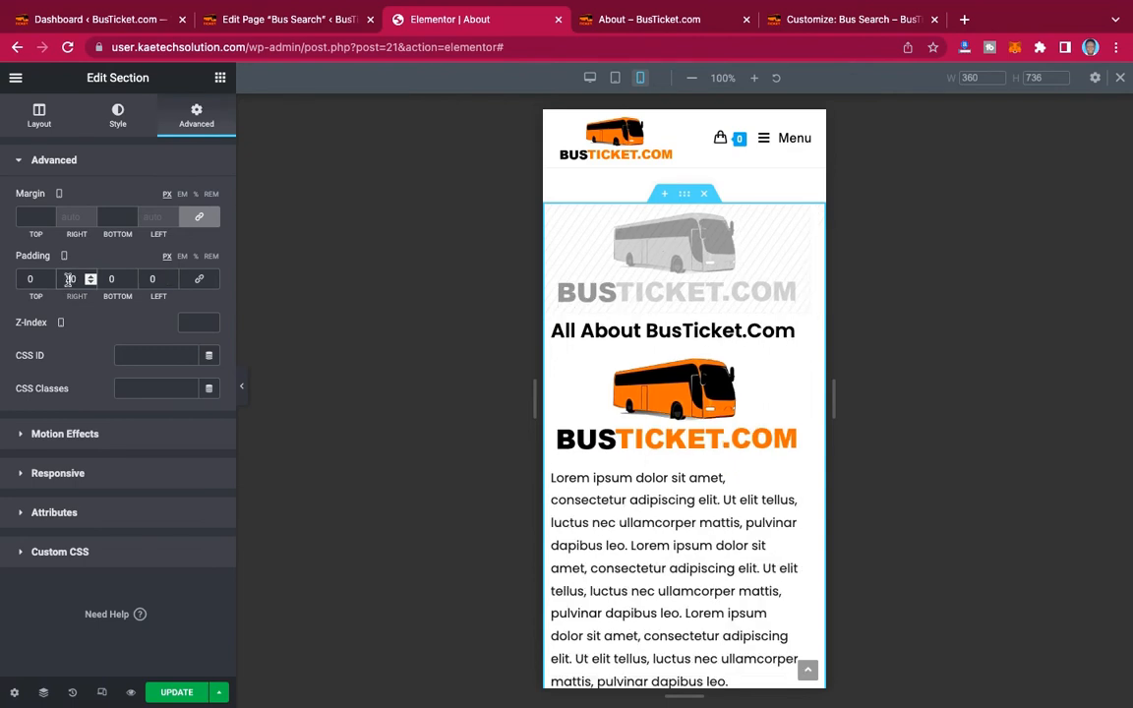
left_click(150, 280)
type("20")
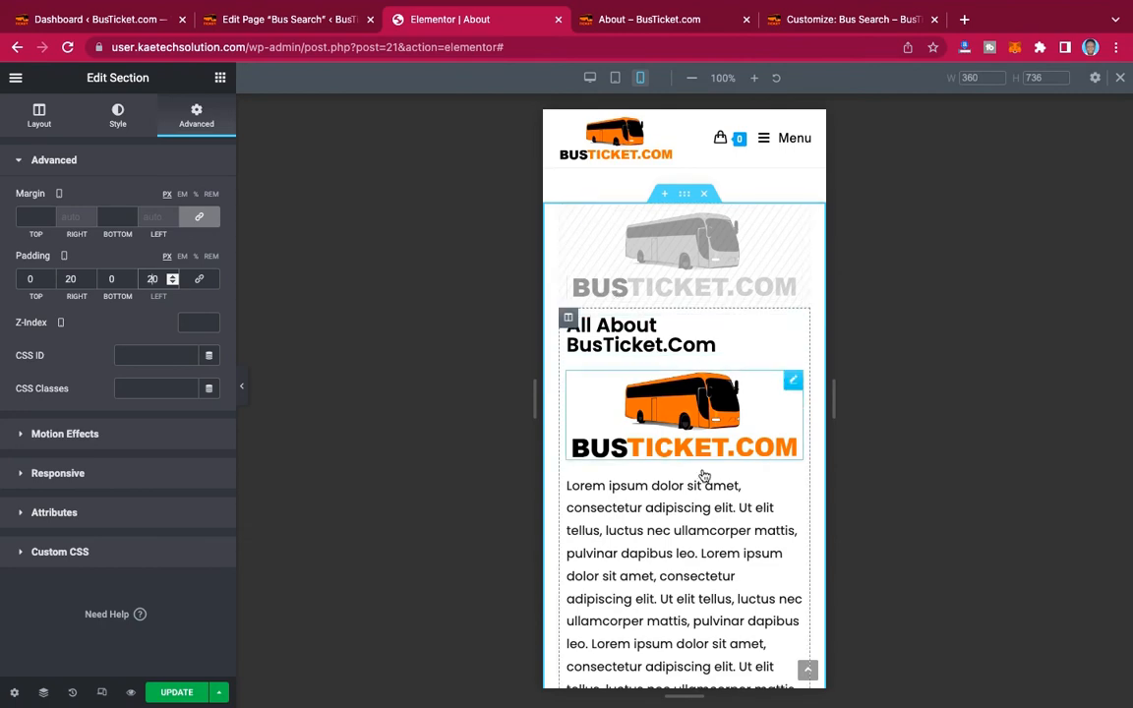
scroll(703, 473, "down", 8)
scroll(703, 473, "up", 6)
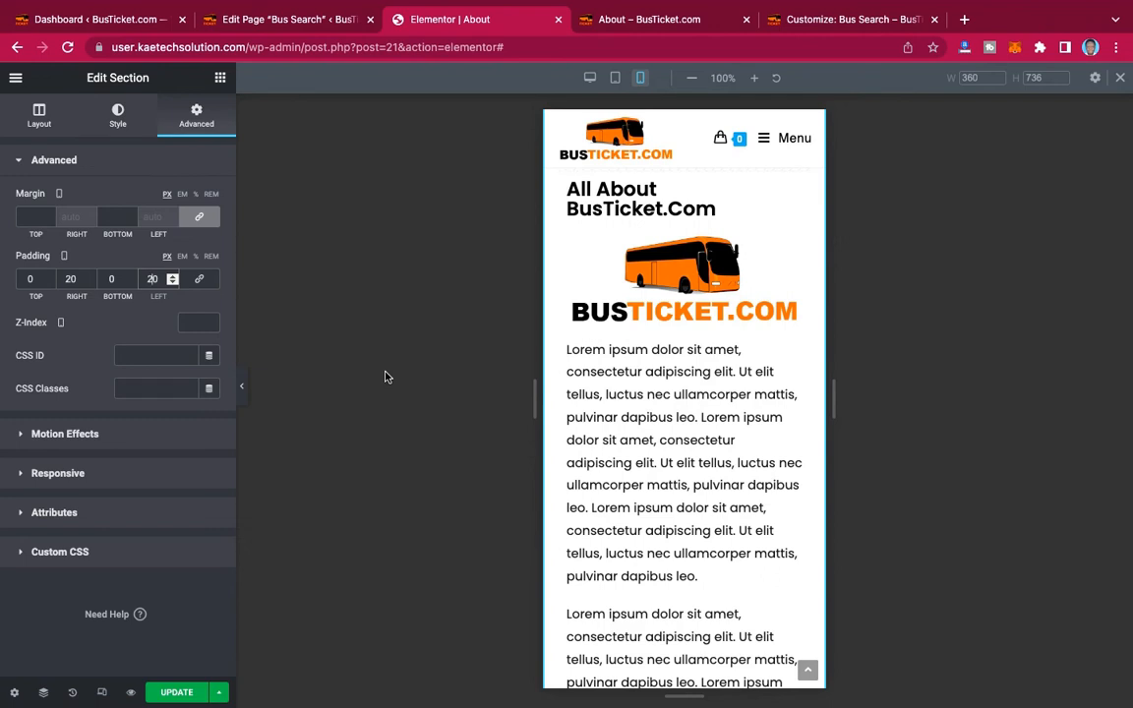
Reduce the section's left and right mobile padding to 10 px and check the page down to the services.
key("BackSpace")
type("1")
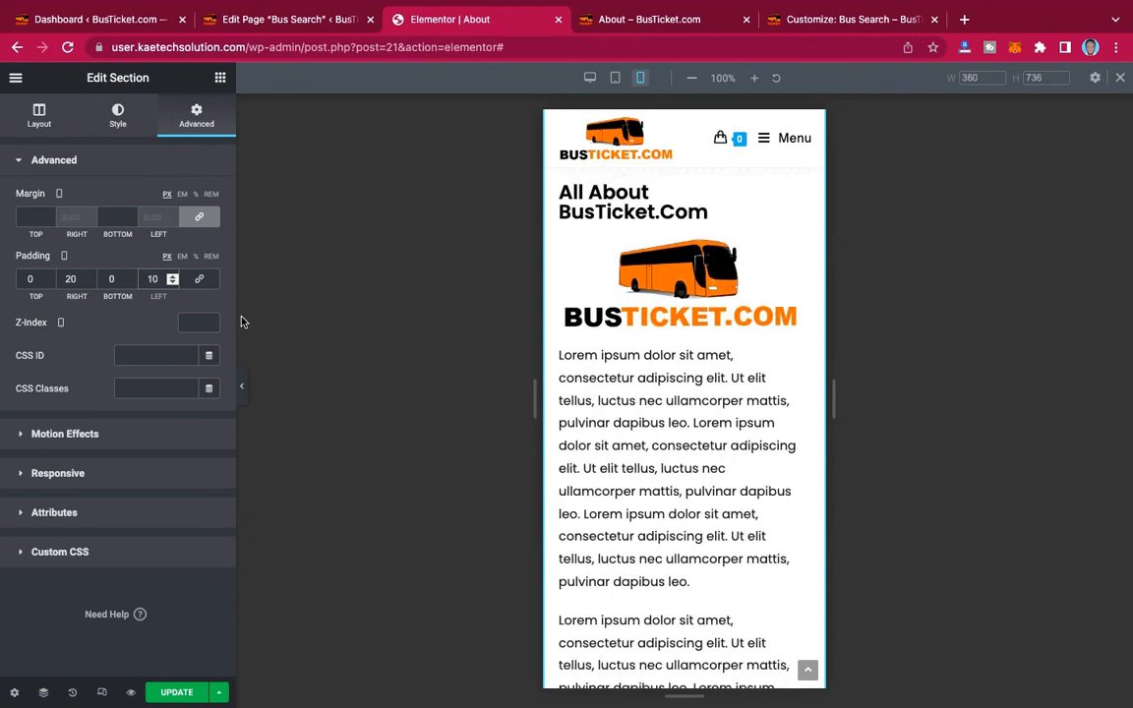
left_click_drag(72, 281, 51, 283)
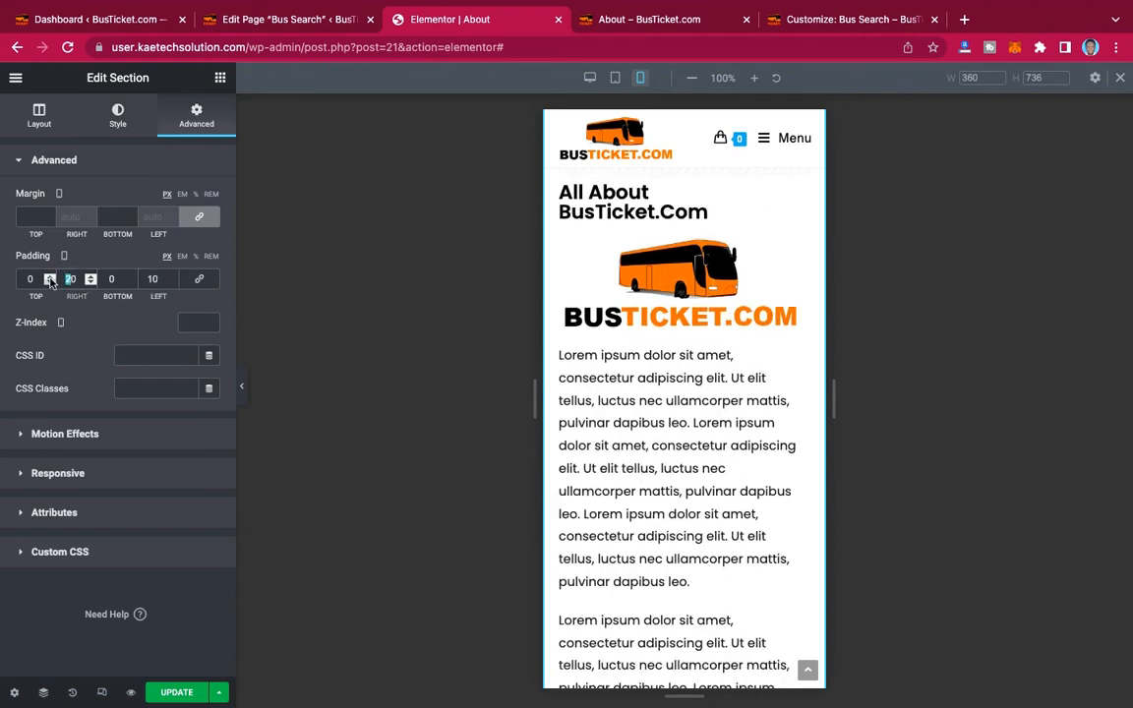
type("1")
scroll(700, 258, "down", 1)
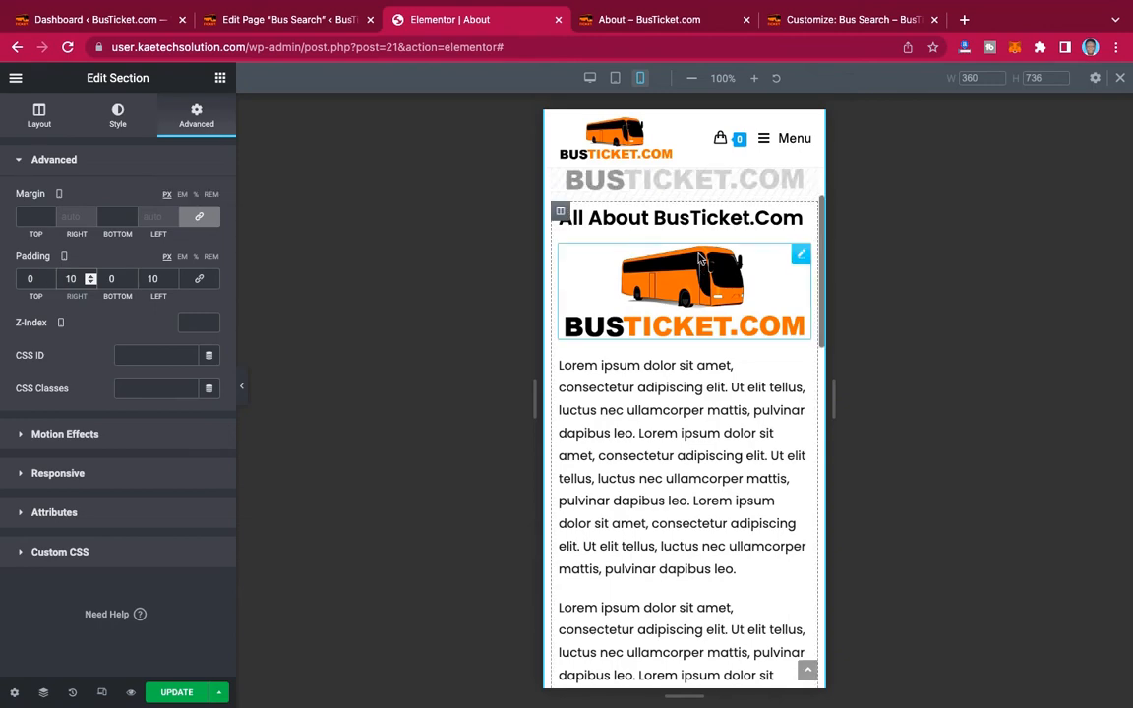
scroll(700, 257, "down", 6)
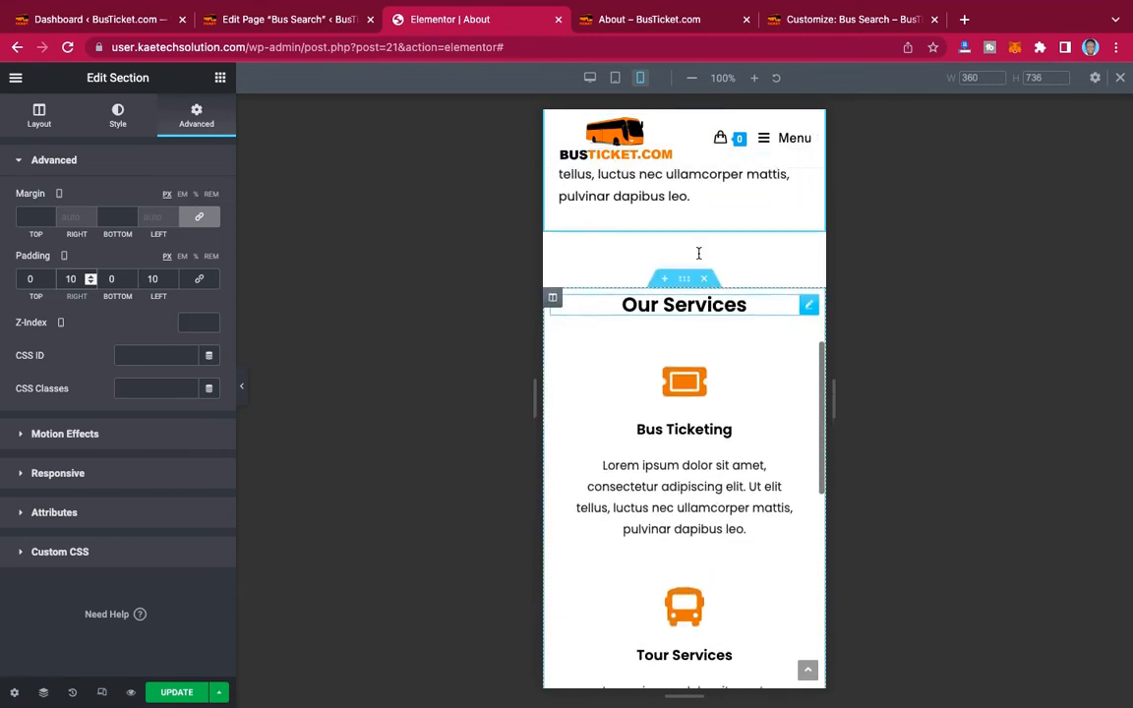
scroll(698, 254, "down", 4)
scroll(698, 253, "up", 5)
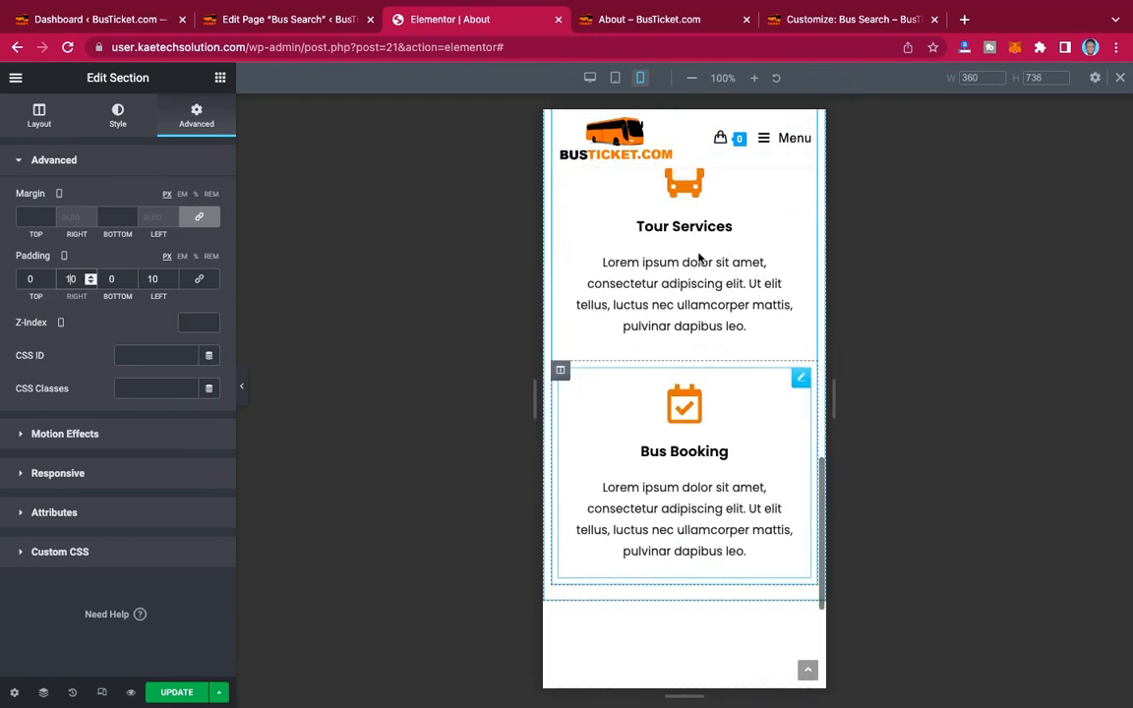
scroll(698, 254, "up", 10)
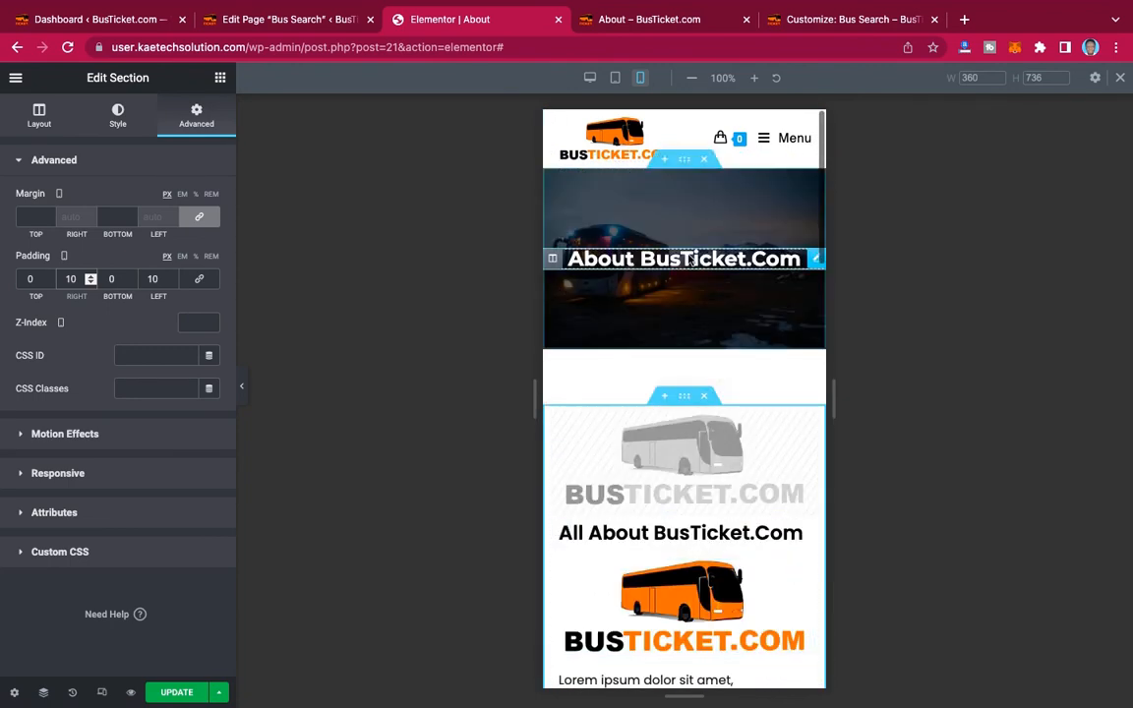
Update the About page and, with the live site's Contact page open, close the About page editor.
left_click(181, 694)
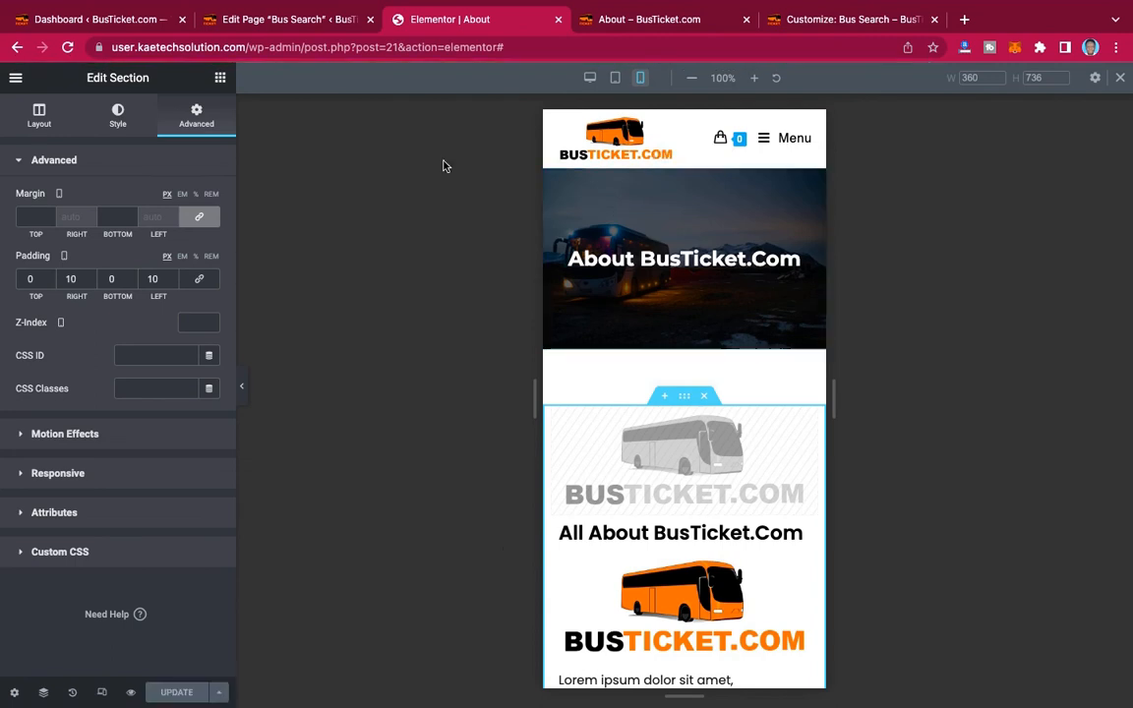
left_click(591, 78)
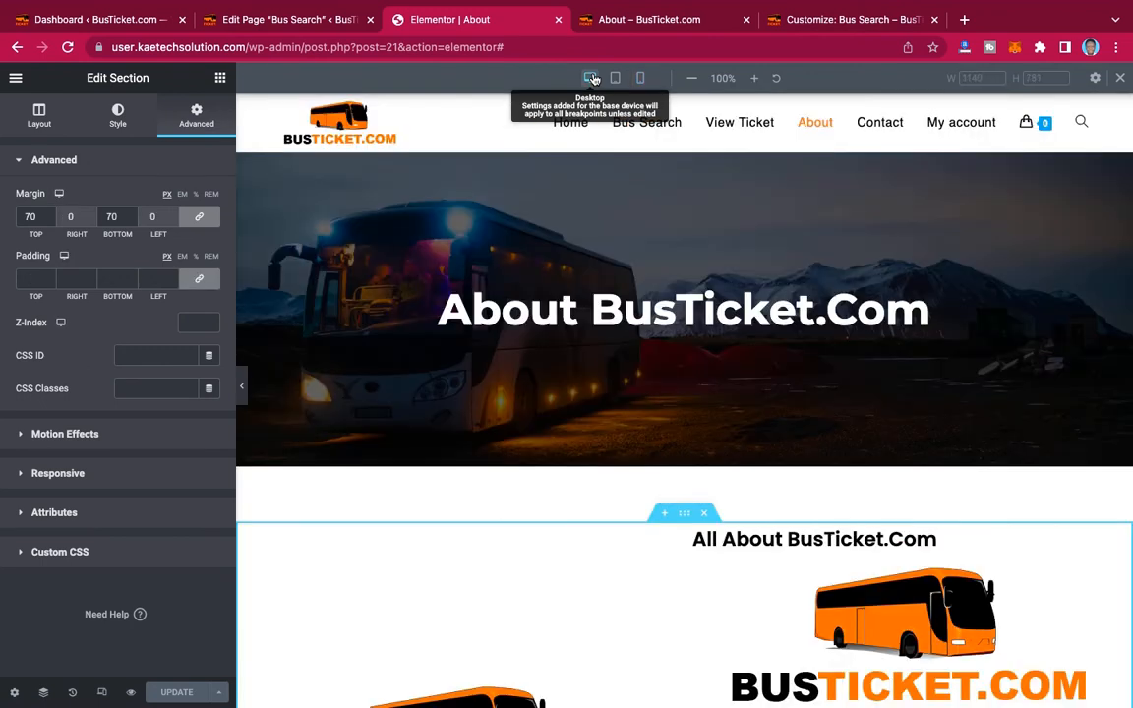
left_click(644, 23)
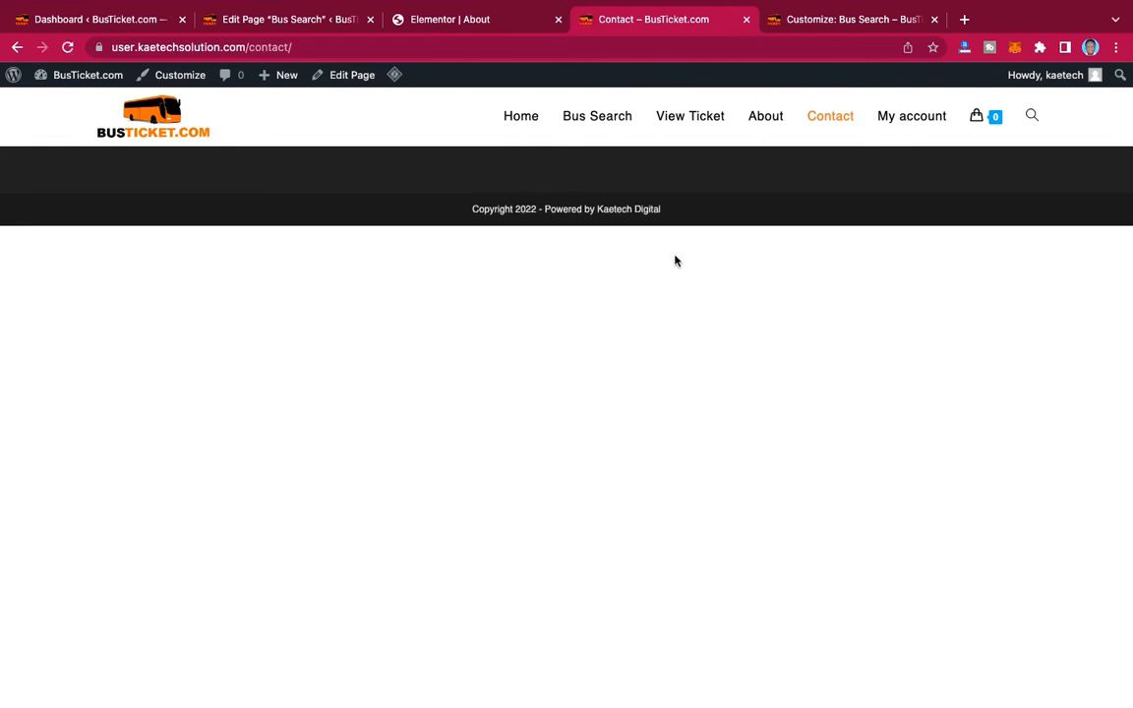
left_click(558, 18)
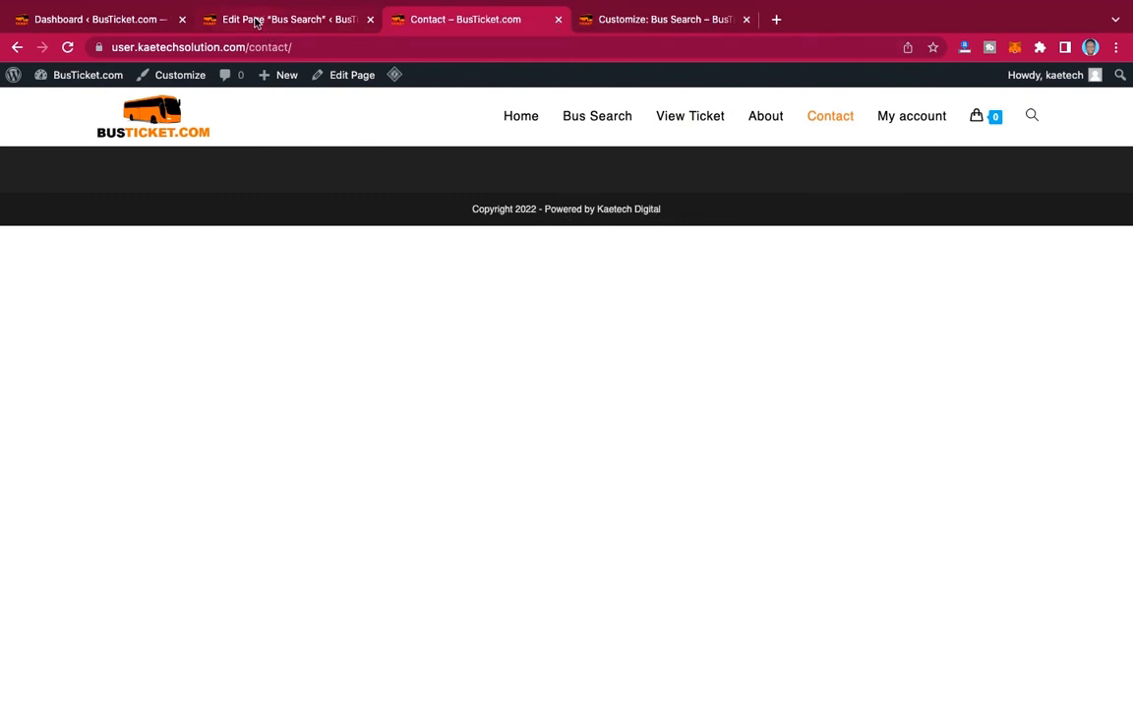
Open the installed plugins list from the WordPress dashboard and look through it.
left_click(110, 23)
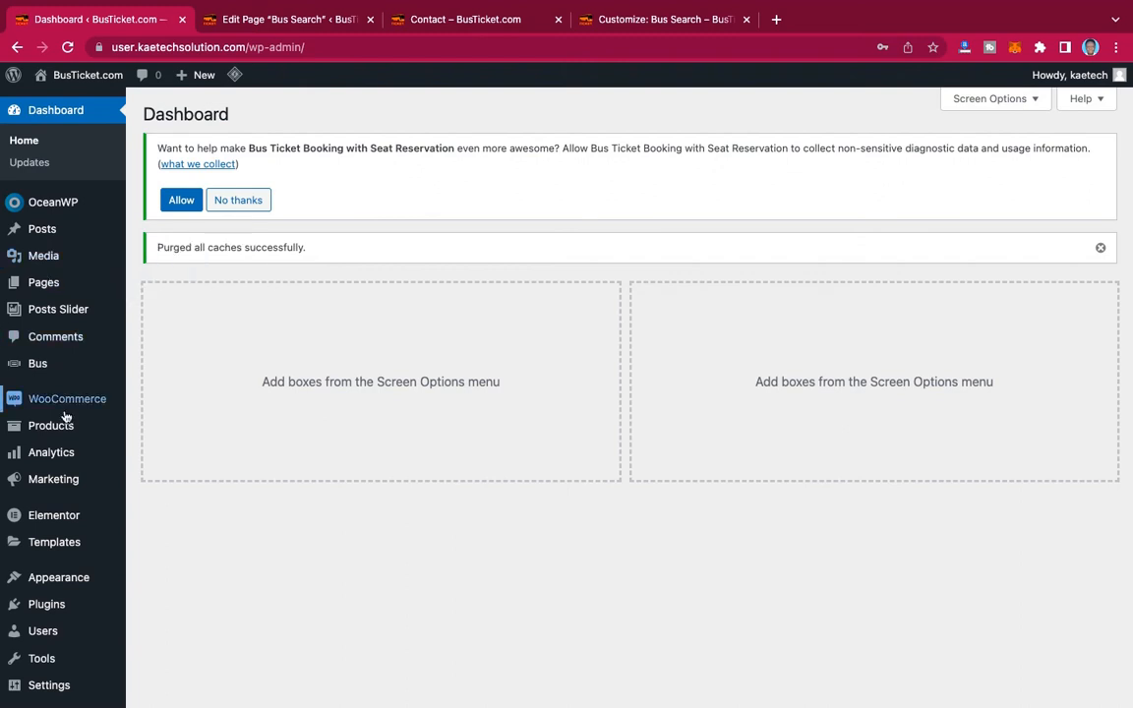
mouse_move(64, 580)
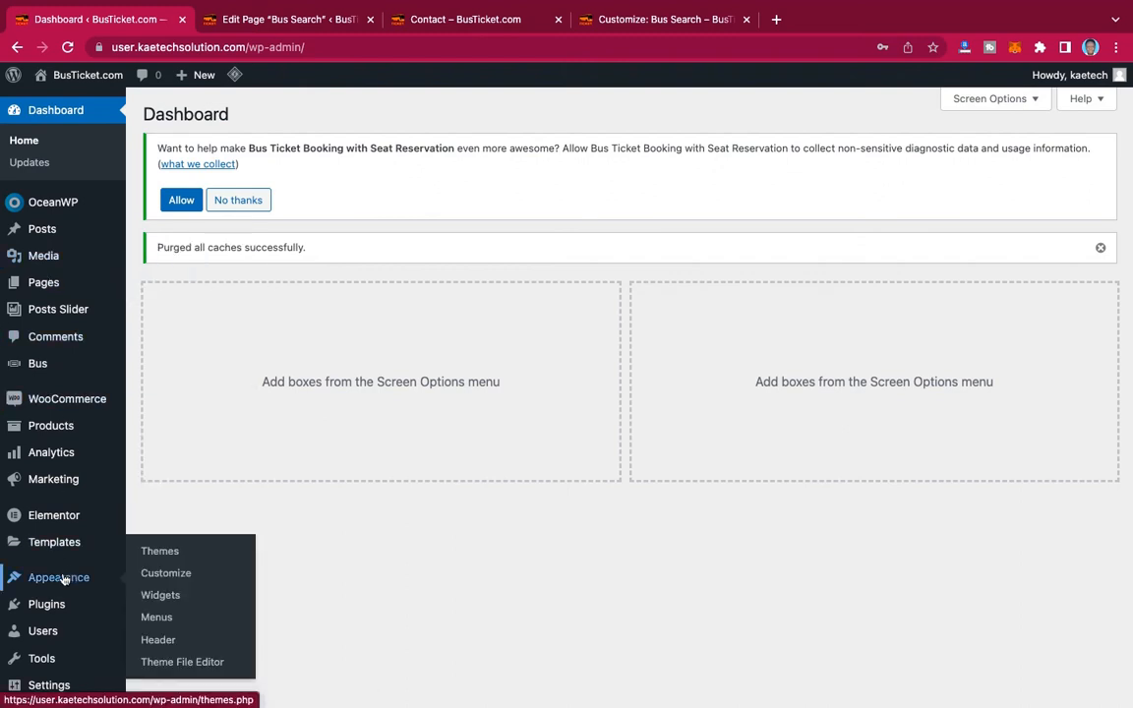
scroll(57, 457, "down", 1)
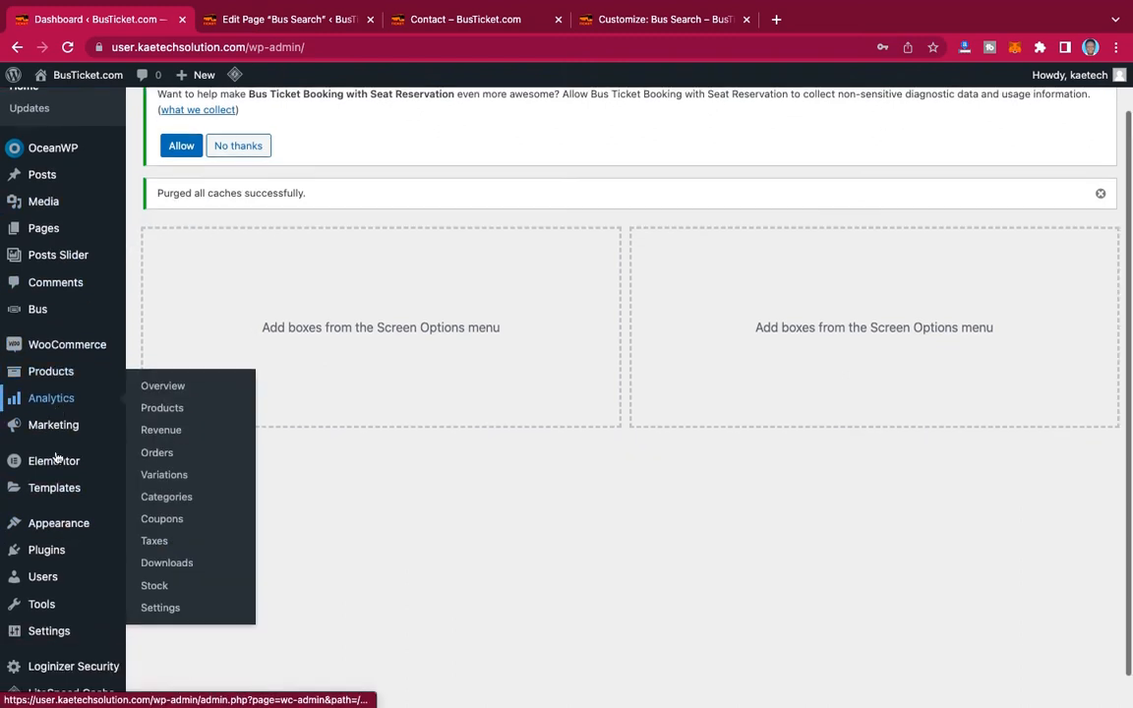
scroll(49, 492, "down", 1)
mouse_move(47, 518)
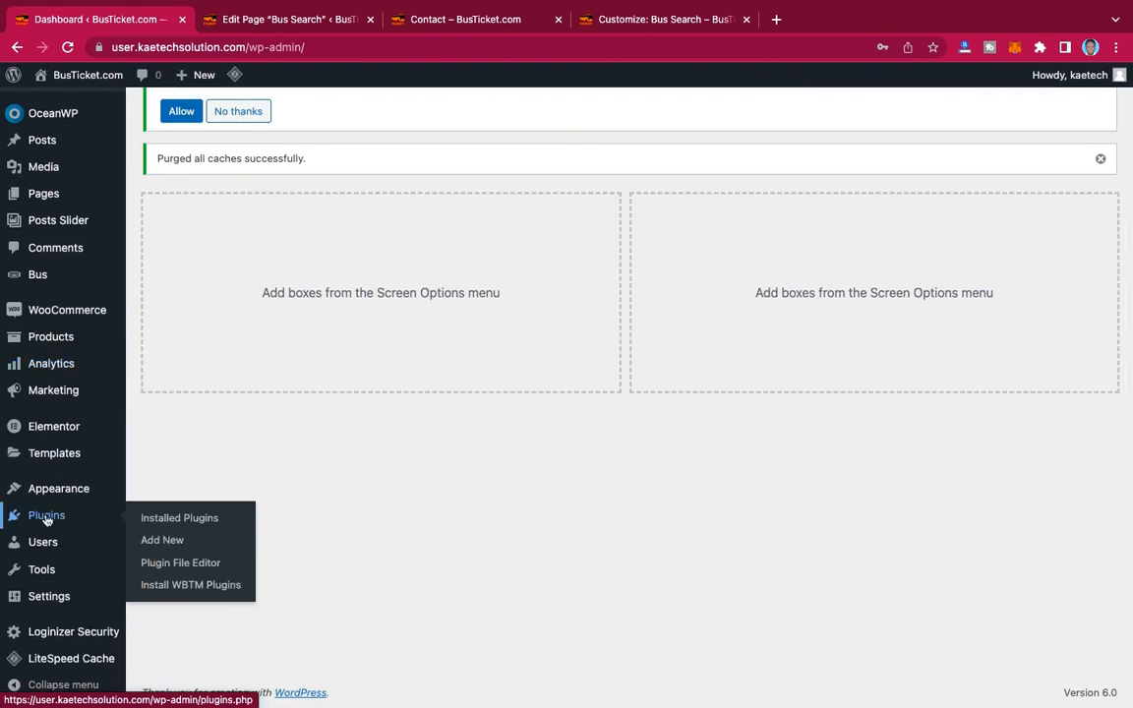
left_click(185, 518)
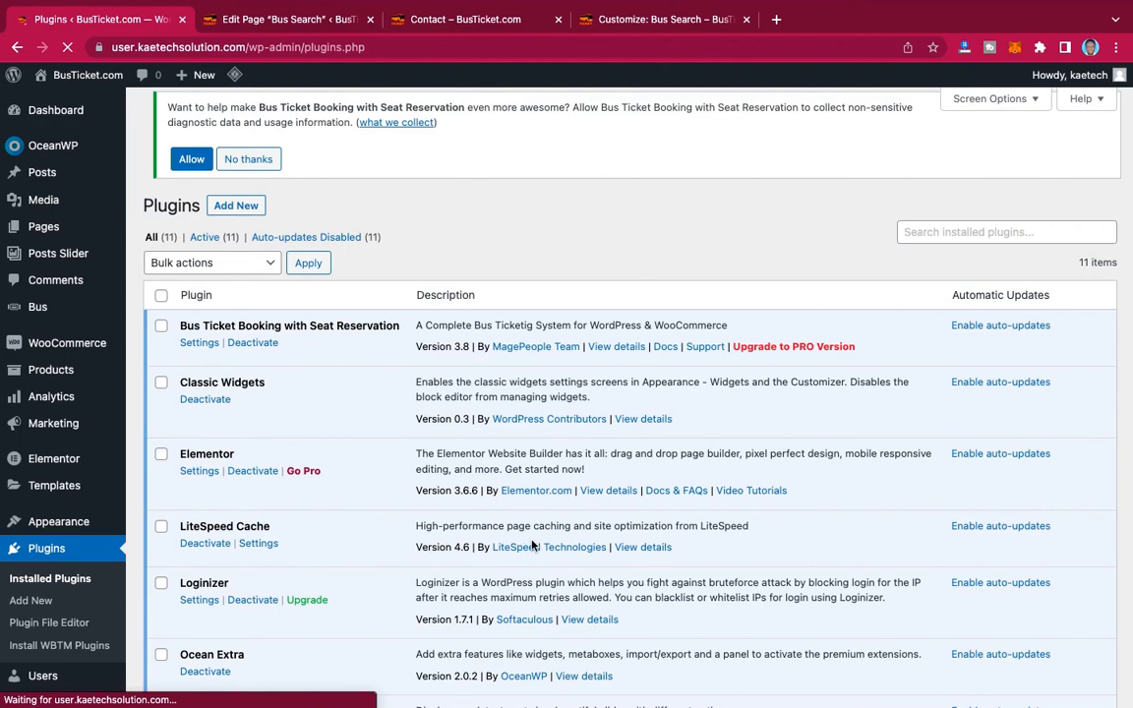
scroll(553, 614, "down", 6)
scroll(611, 678, "down", 3)
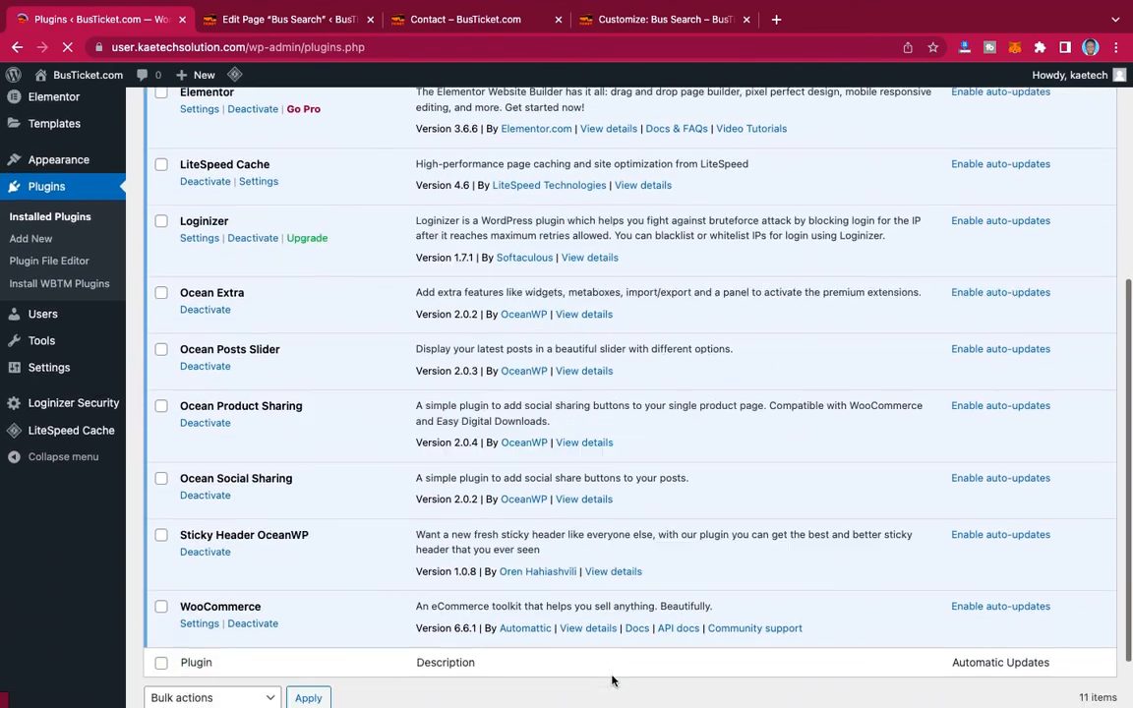
Open the page for adding new plugins and search the plugin directory for "forms".
scroll(611, 673, "up", 9)
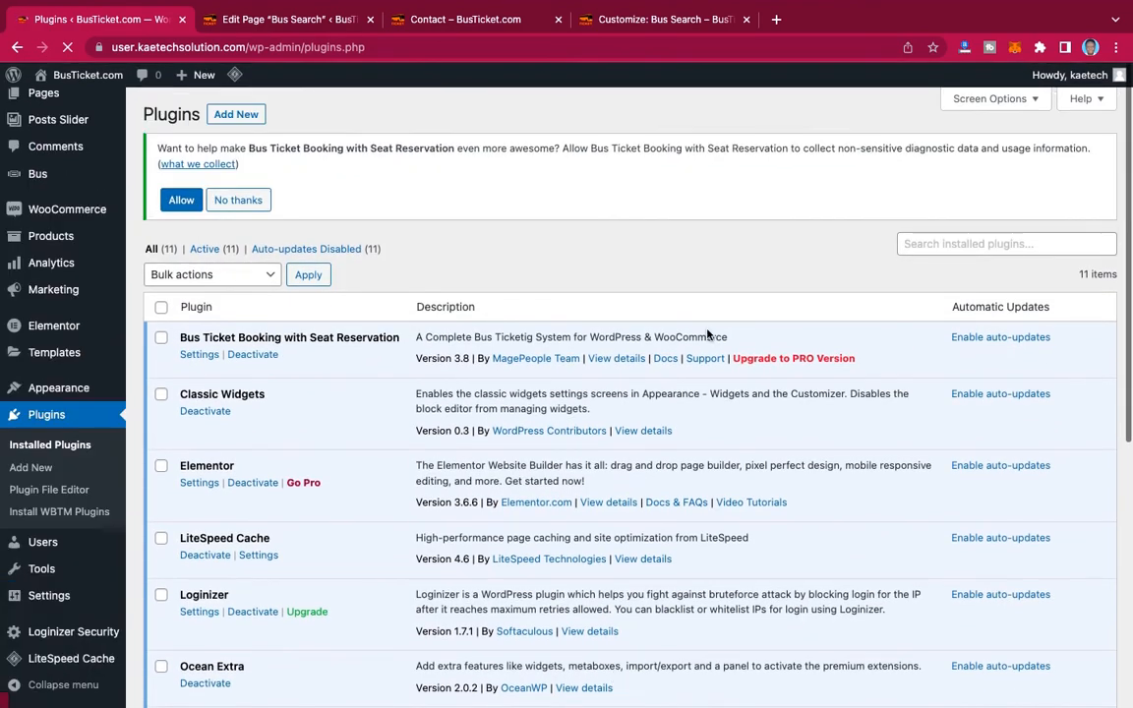
left_click(246, 115)
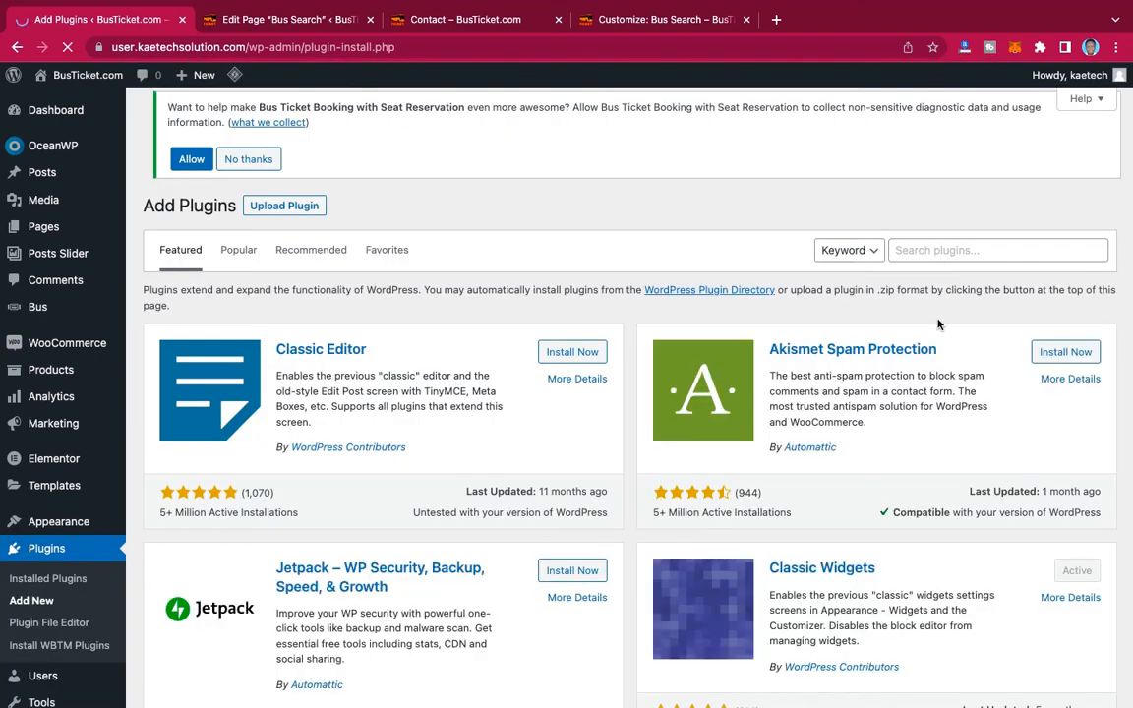
left_click(936, 262)
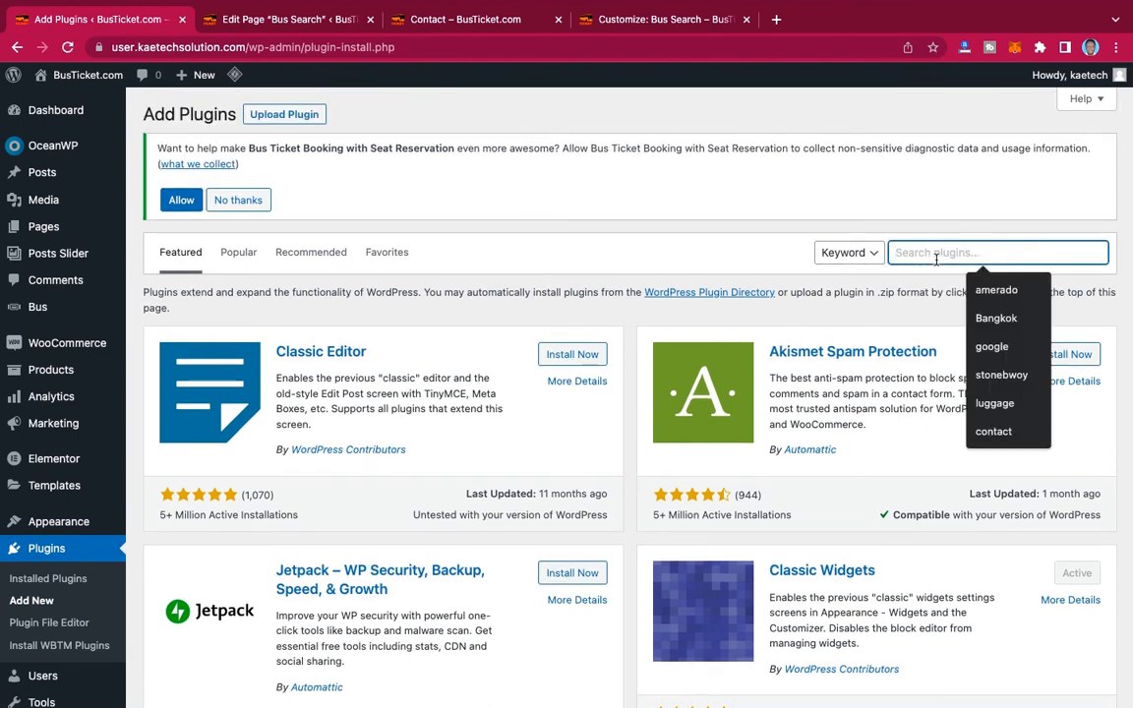
type("form")
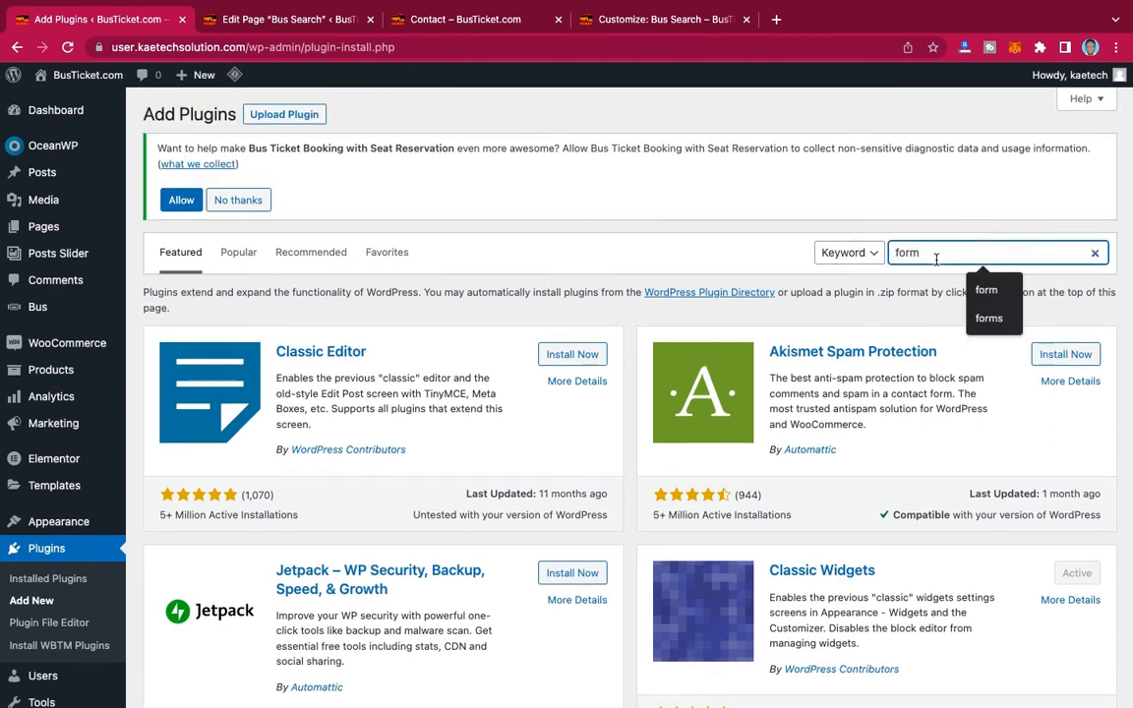
key("Return")
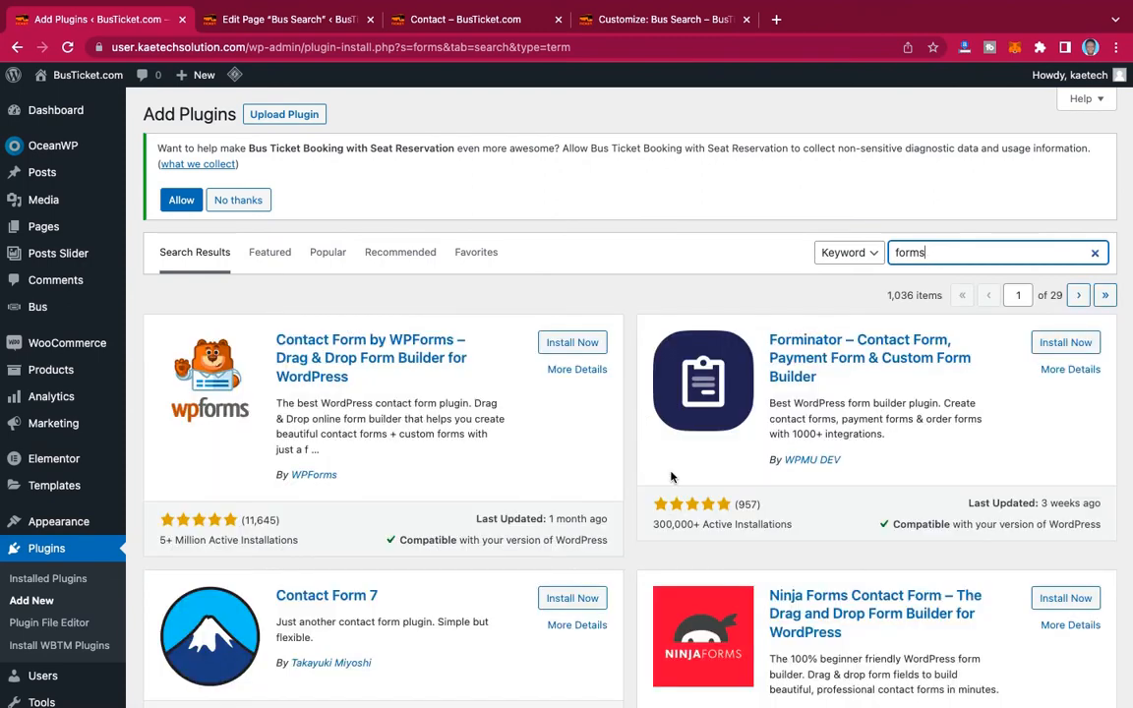
Install and activate the Contact Form by WPForms plugin.
scroll(882, 552, "down", 1)
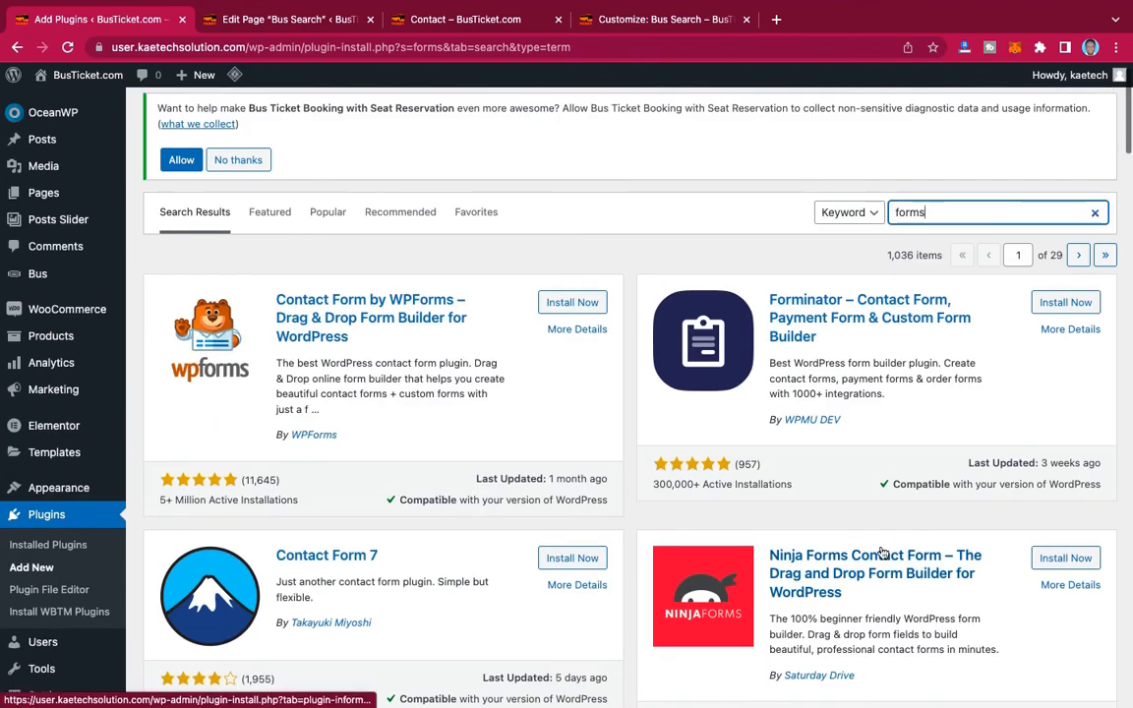
left_click(564, 307)
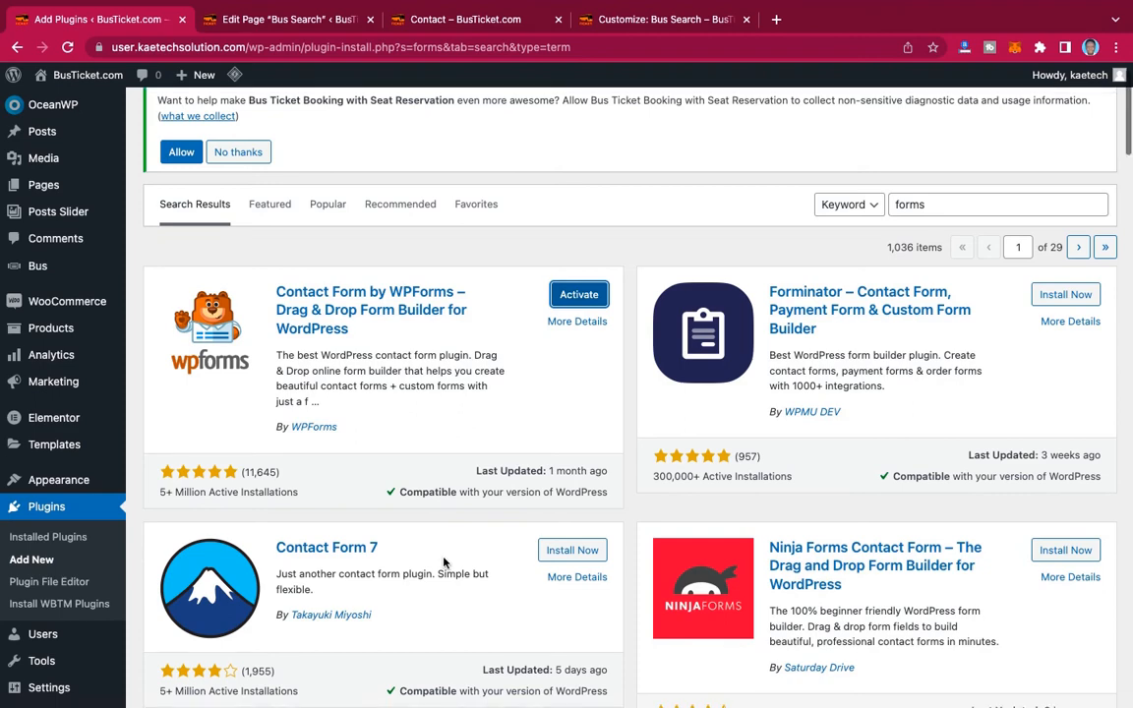
scroll(443, 562, "down", 2)
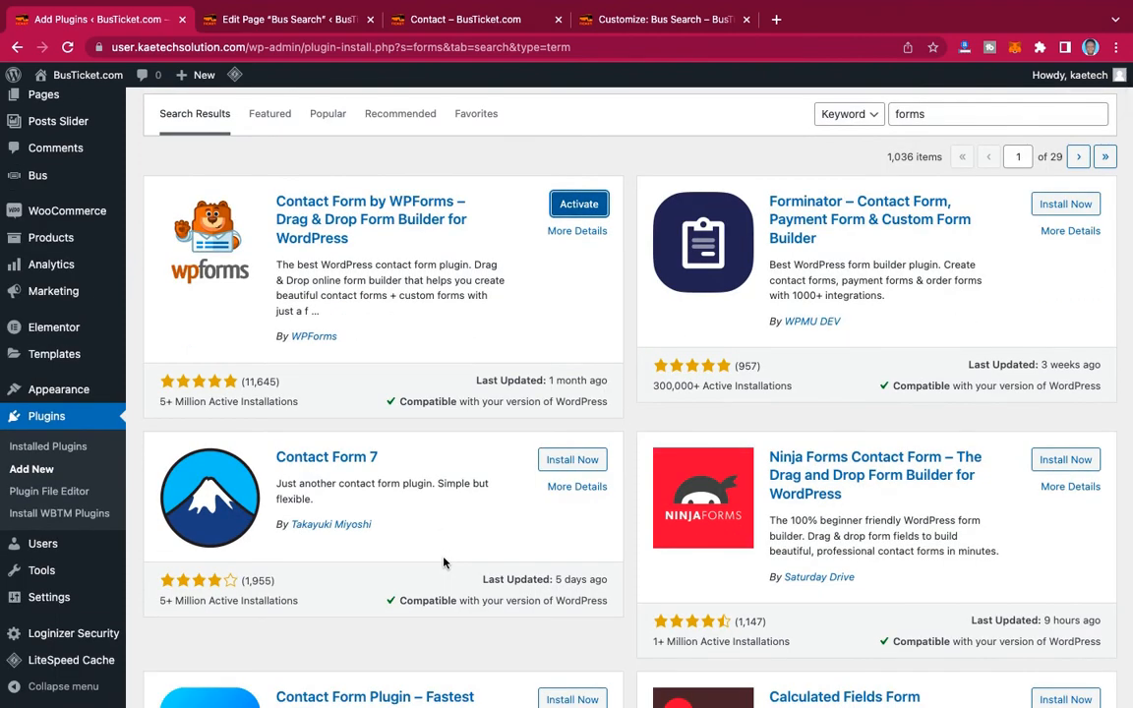
scroll(442, 563, "up", 3)
left_click(580, 346)
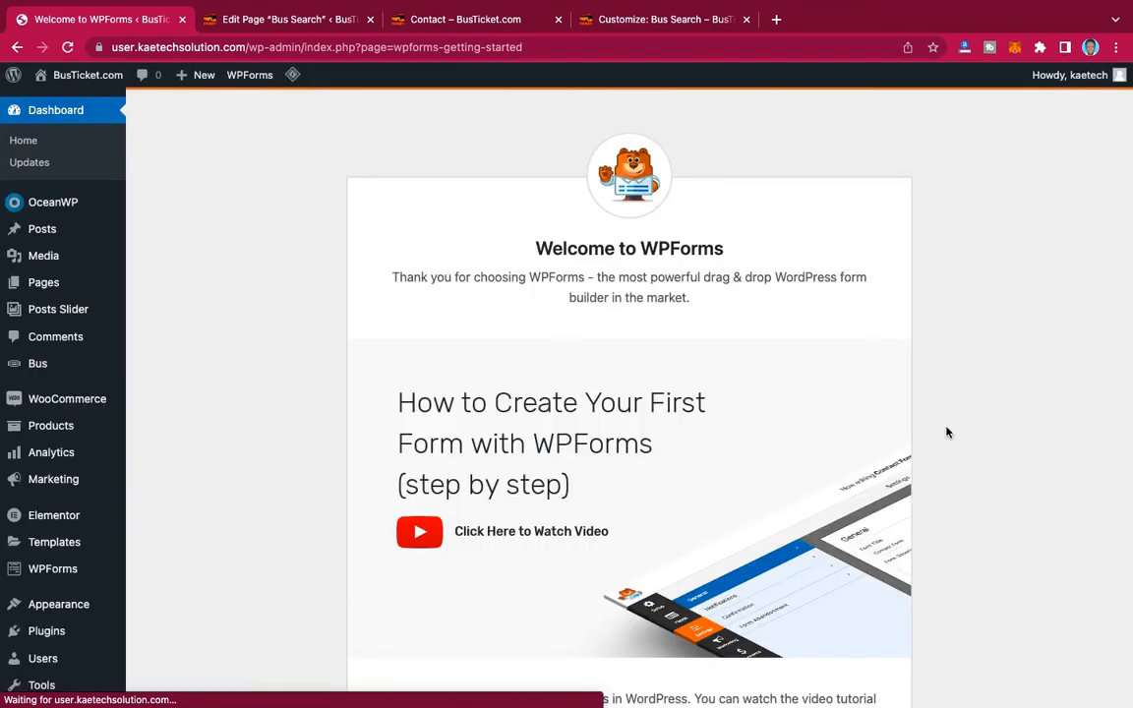
Create the first form from the WPForms welcome page using the Simple Contact Form template.
scroll(946, 431, "down", 2)
scroll(946, 430, "down", 4)
scroll(946, 430, "up", 5)
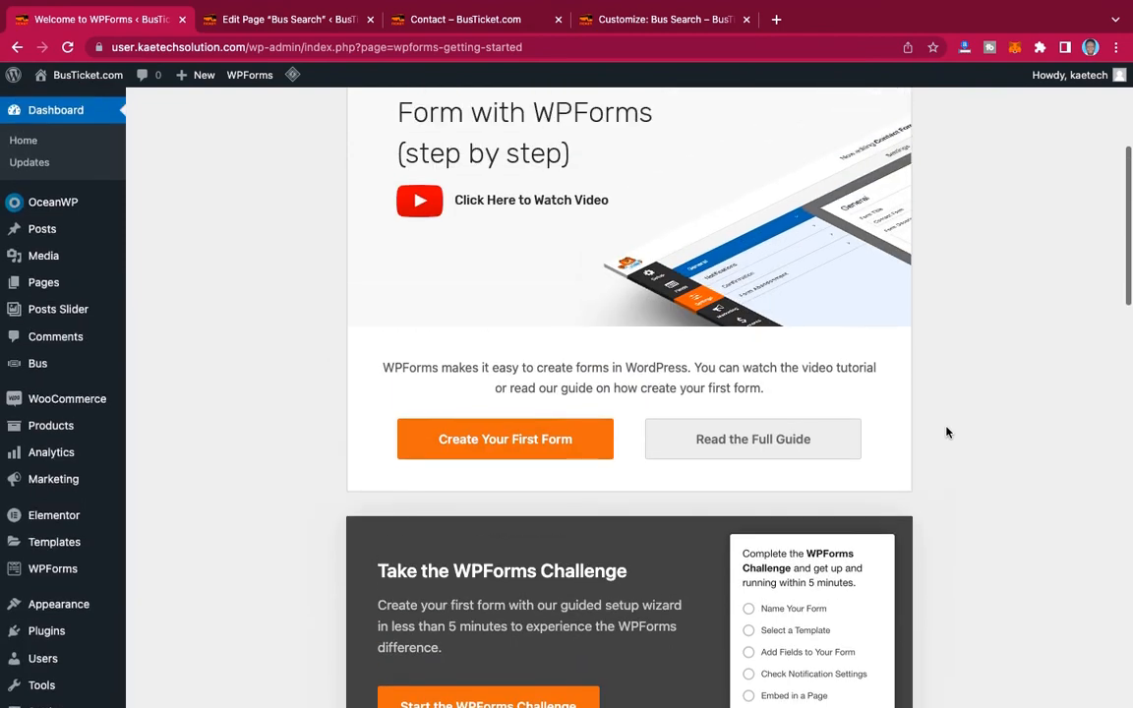
scroll(946, 431, "down", 3)
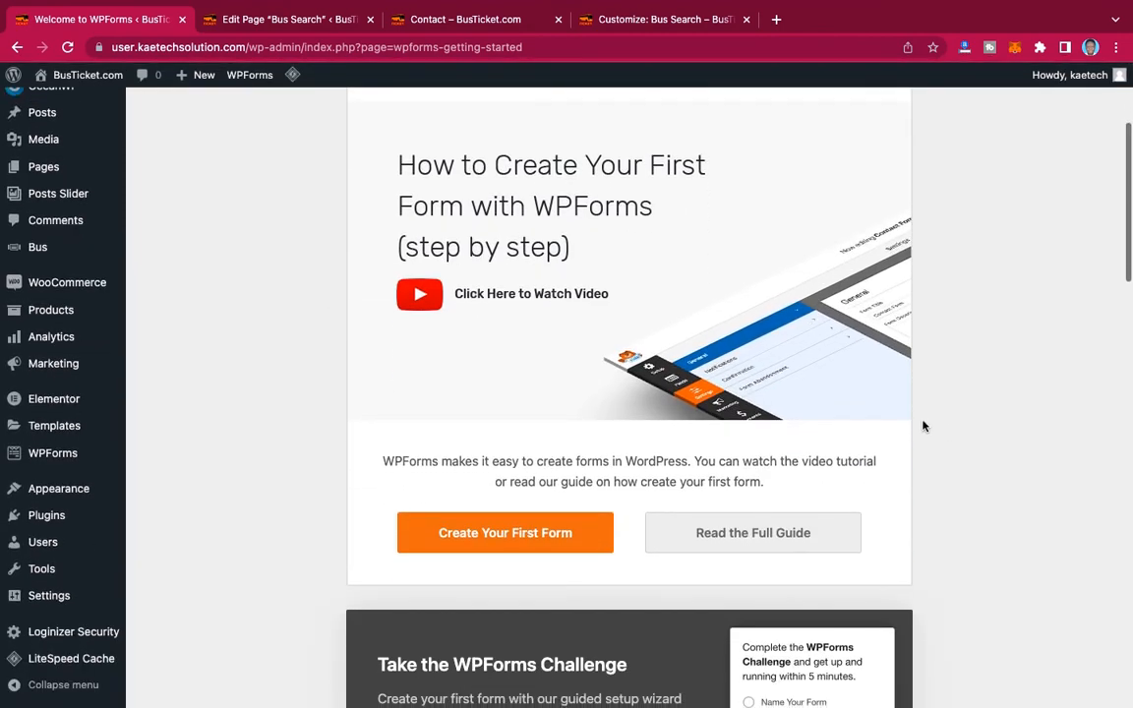
scroll(923, 425, "up", 2)
scroll(923, 425, "up", 2)
scroll(923, 425, "down", 7)
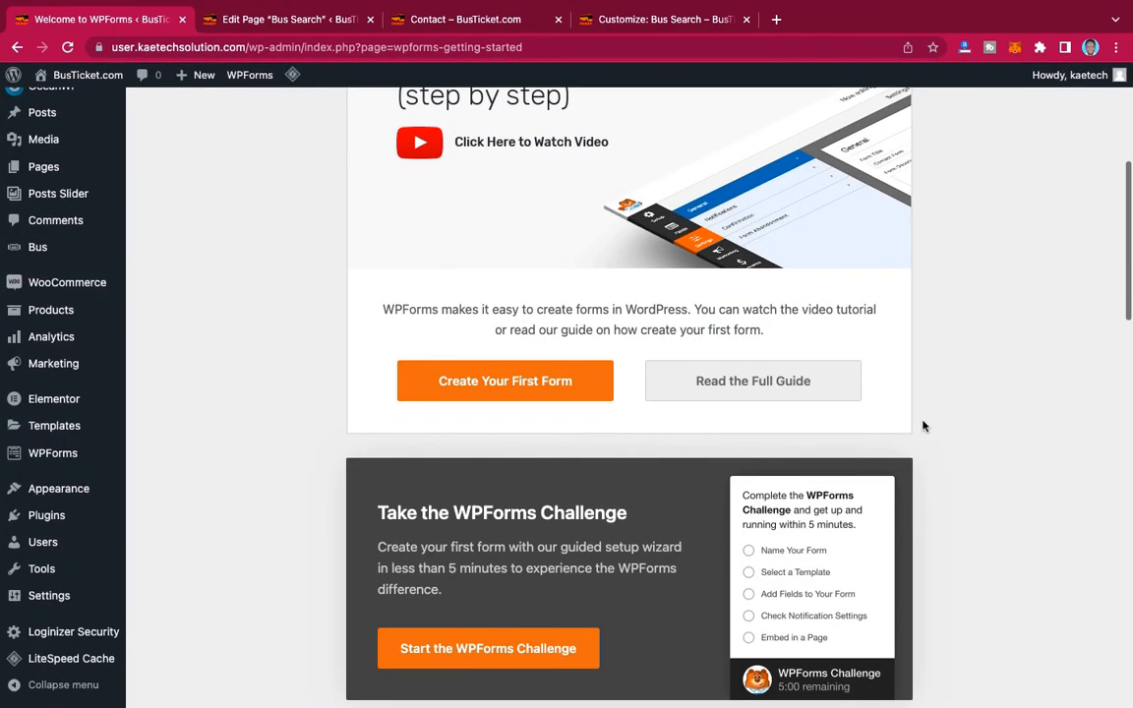
left_click(495, 379)
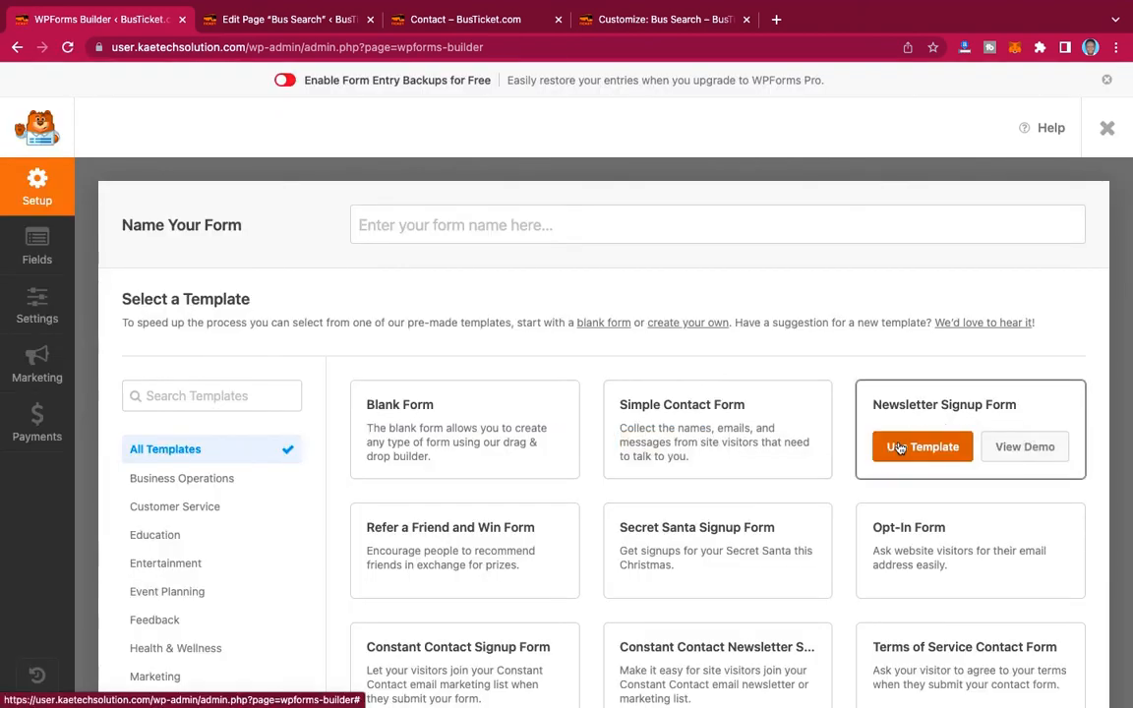
scroll(897, 441, "down", 2)
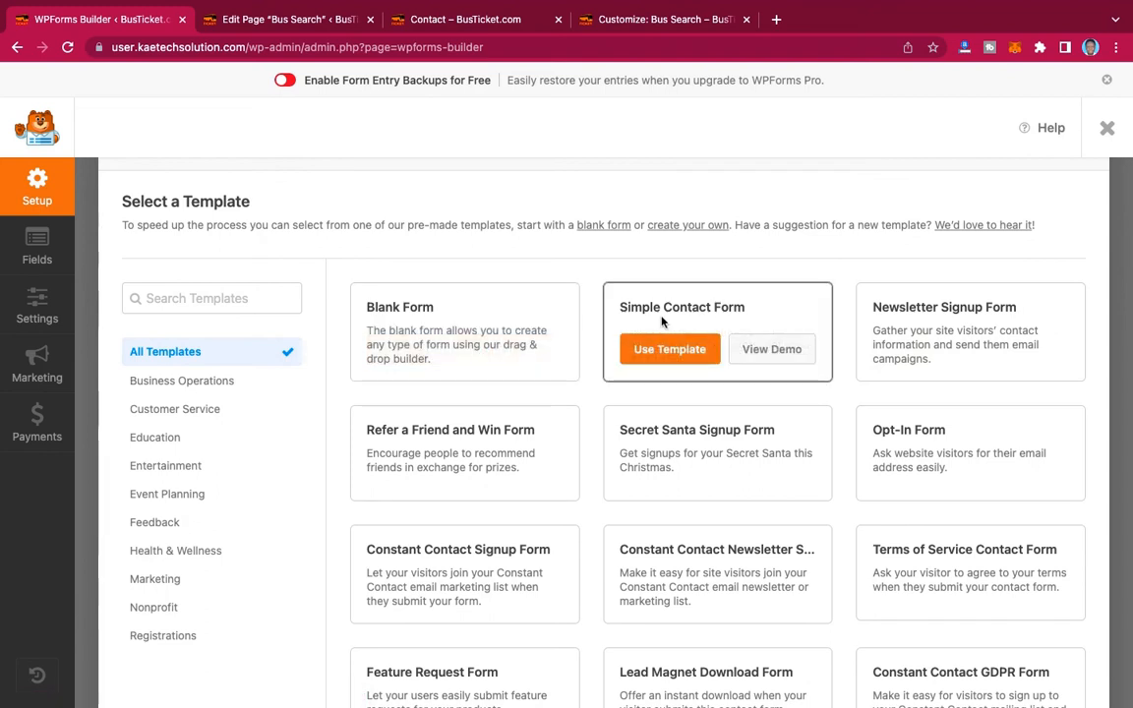
left_click(678, 352)
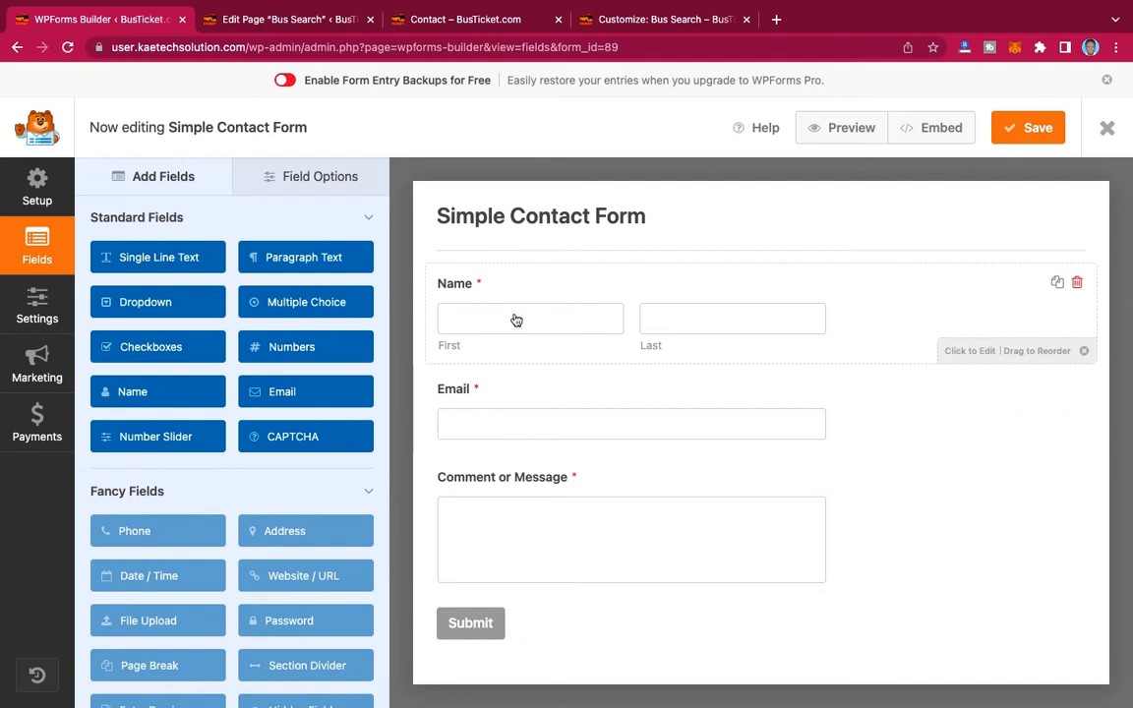
Review the Simple Contact Form's default notification settings, from the send-to address down to the email message.
left_click(37, 310)
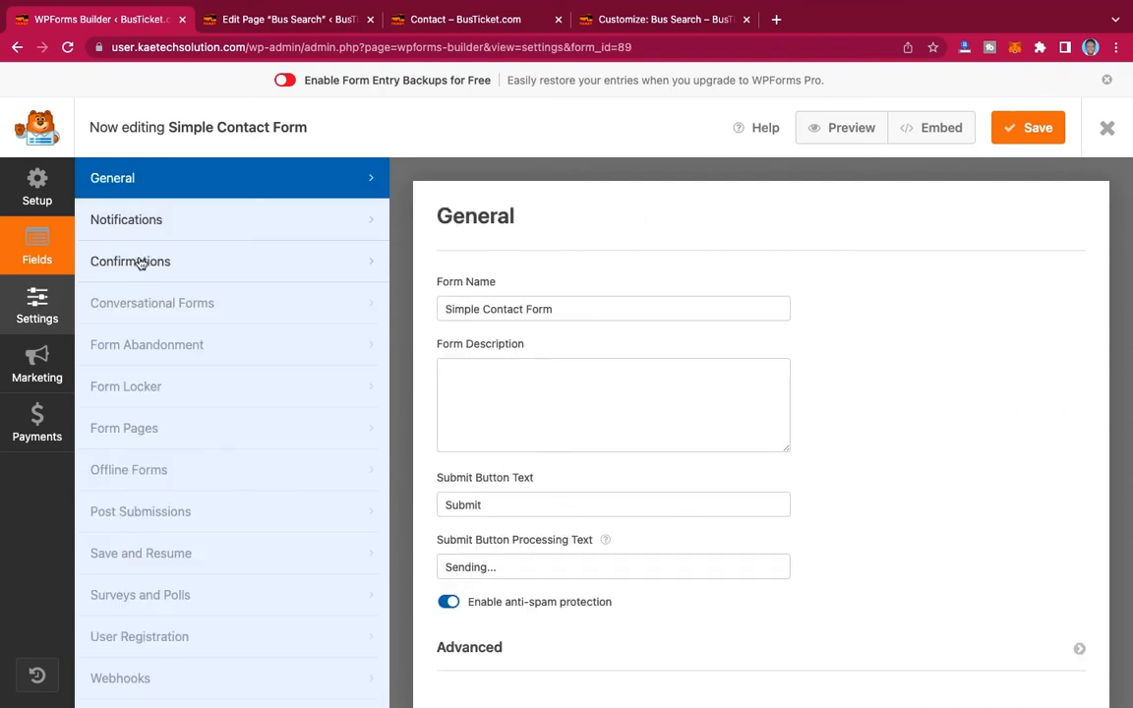
left_click(148, 222)
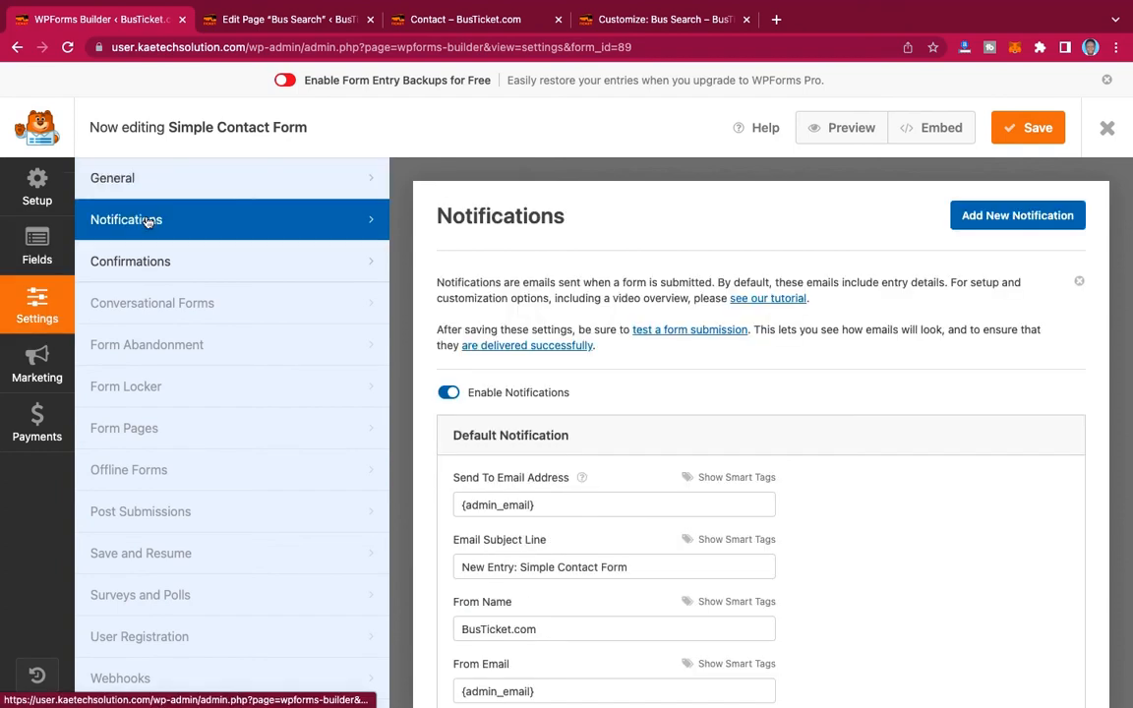
scroll(526, 349, "down", 3)
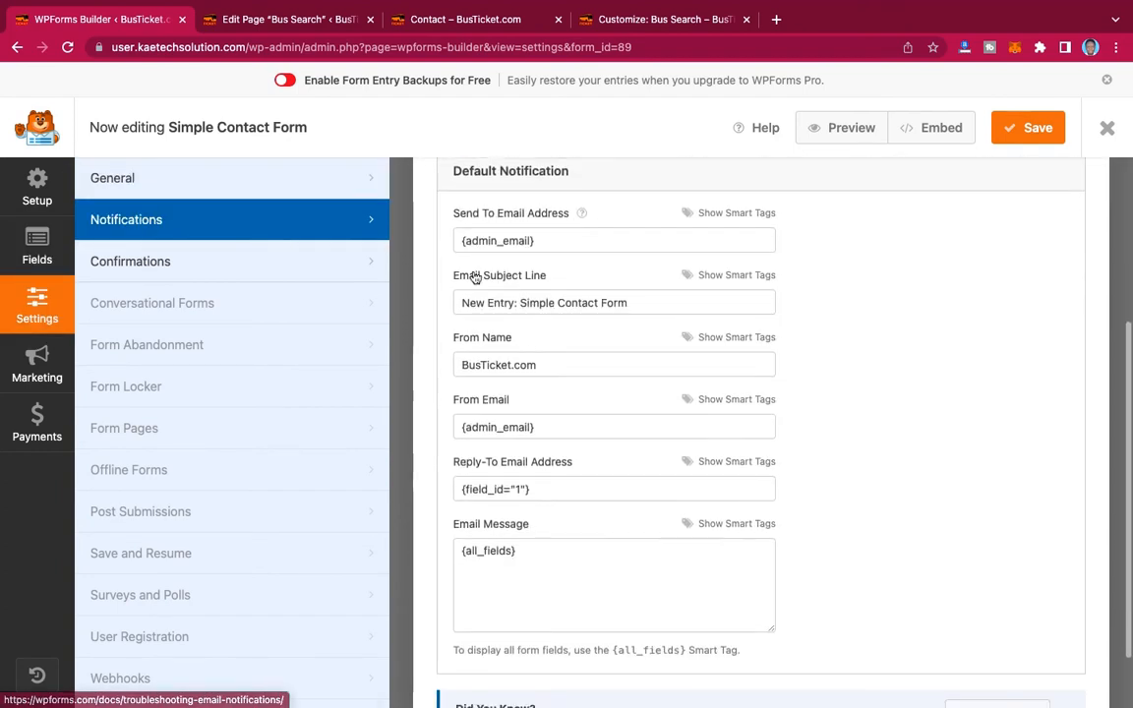
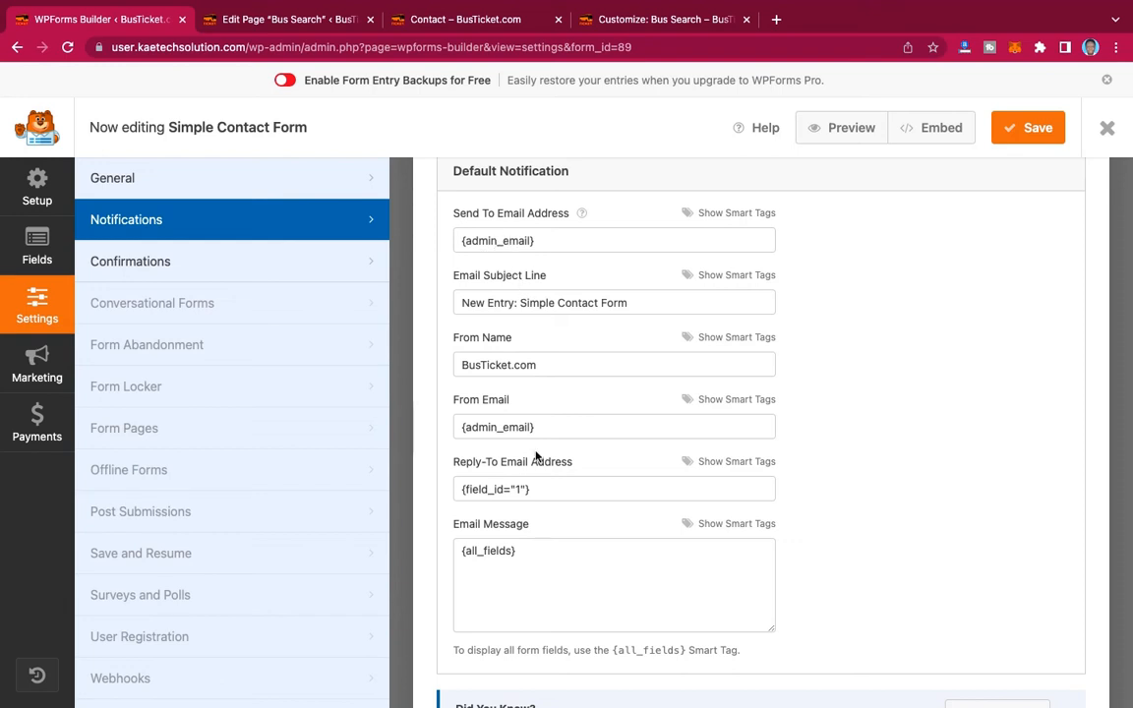
scroll(536, 455, "down", 2)
scroll(535, 457, "up", 3)
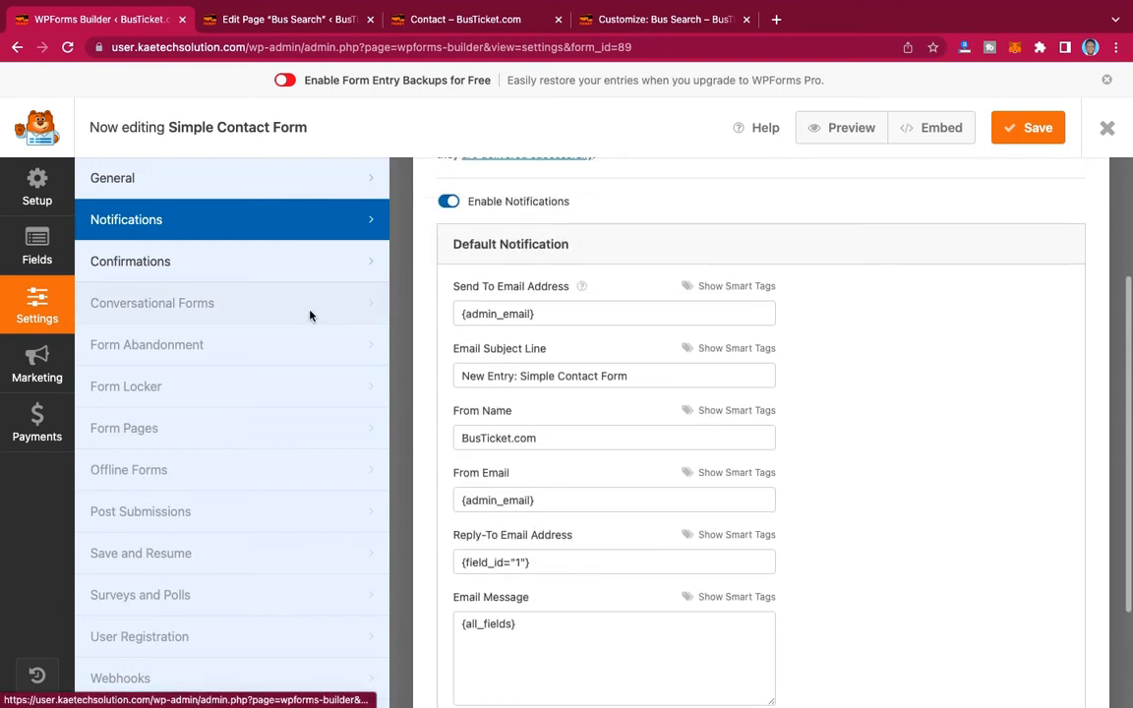
Keep Message as the form's confirmation type and save the Simple Contact Form.
left_click(235, 265)
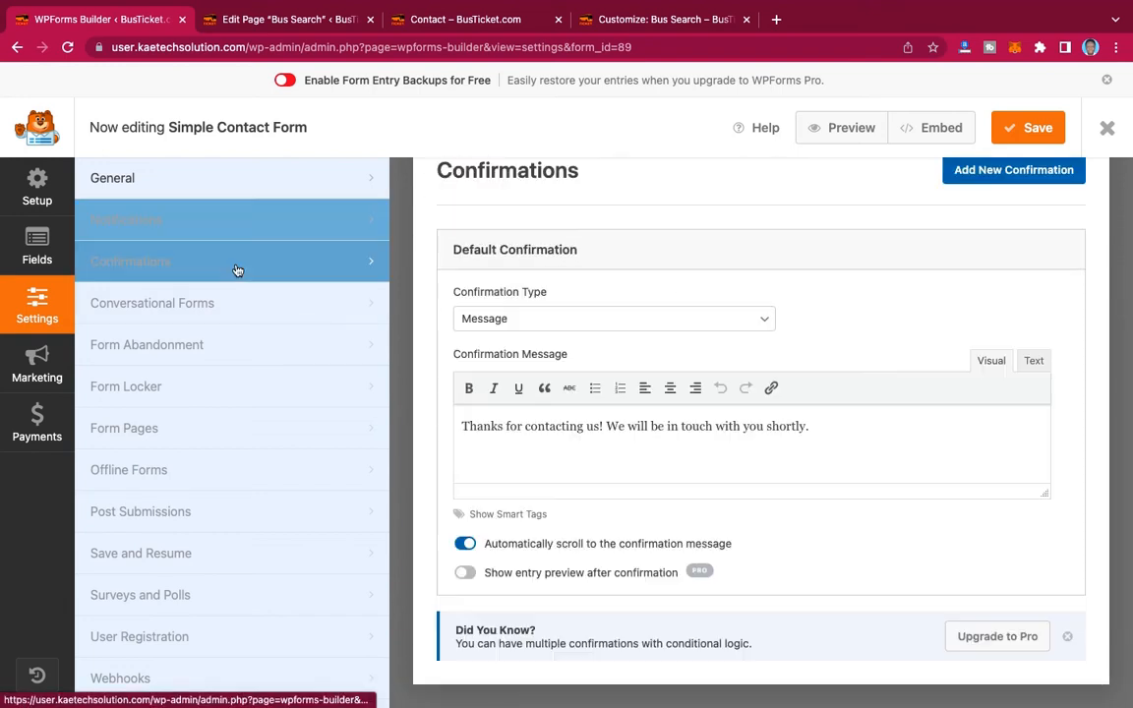
left_click(581, 320)
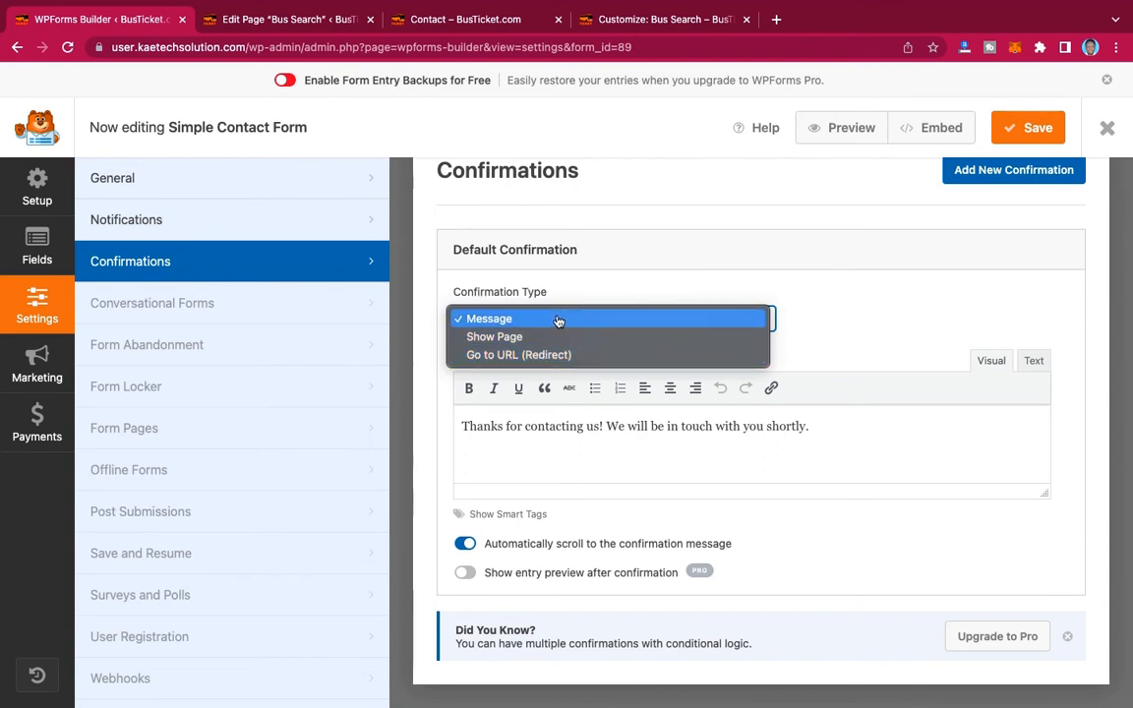
left_click(558, 321)
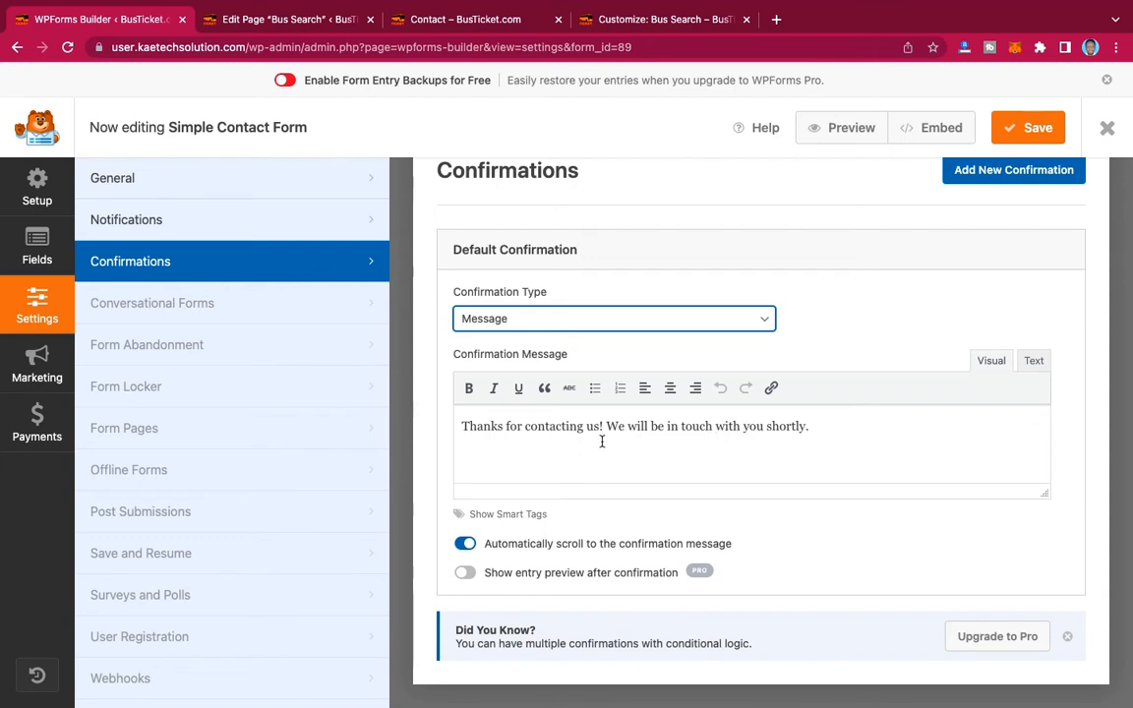
left_click(1031, 129)
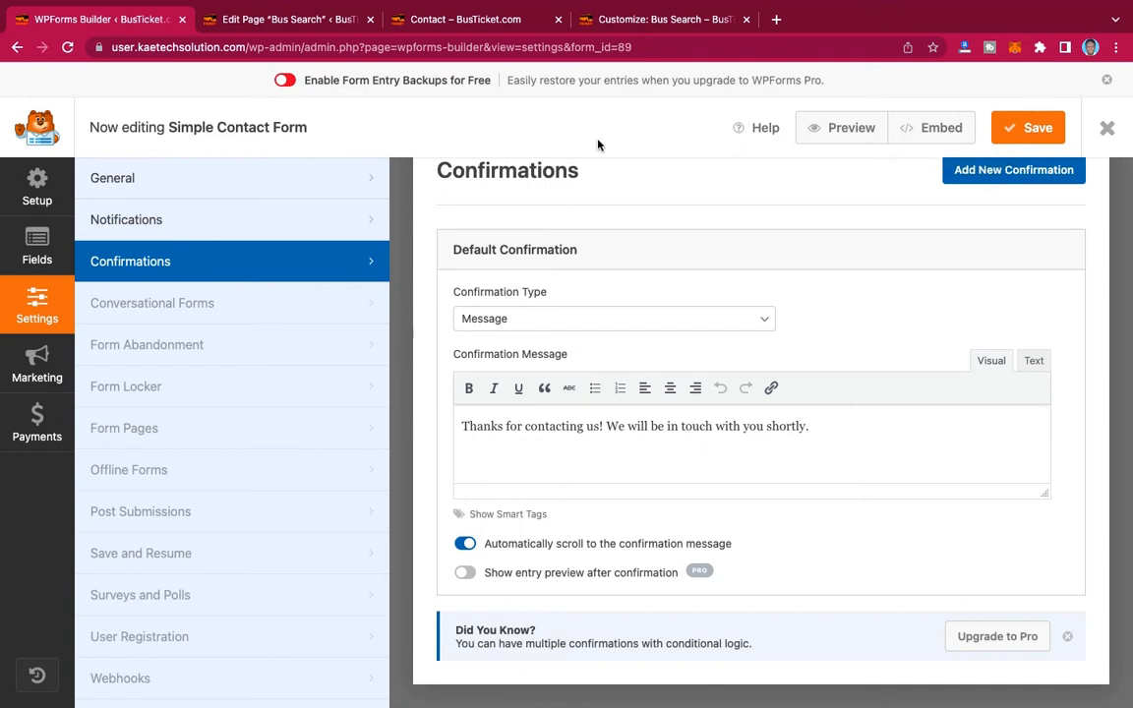
Open the site's Contact page for editing with Elementor.
left_click(495, 22)
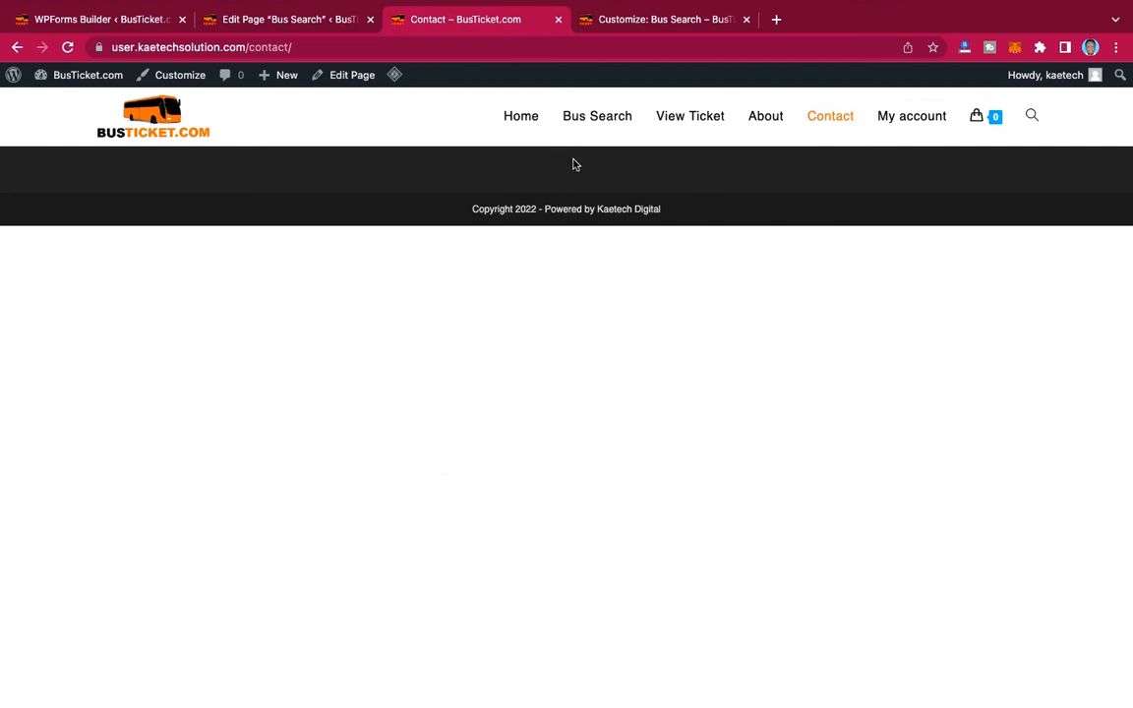
left_click(346, 76)
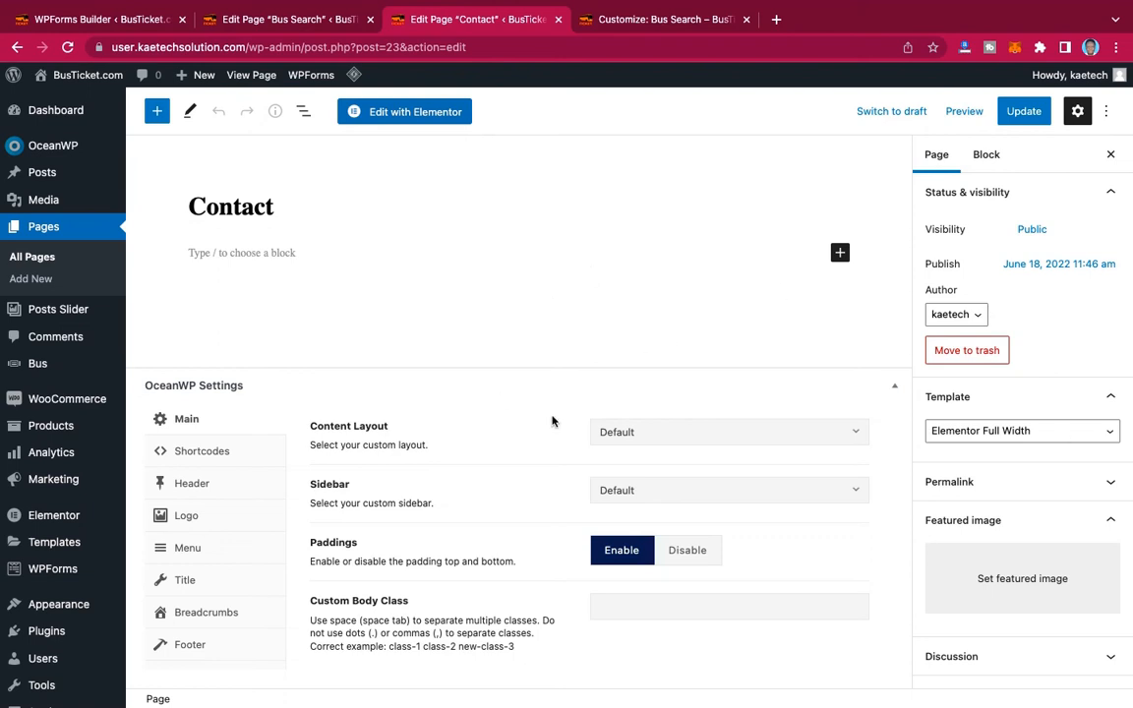
left_click(411, 114)
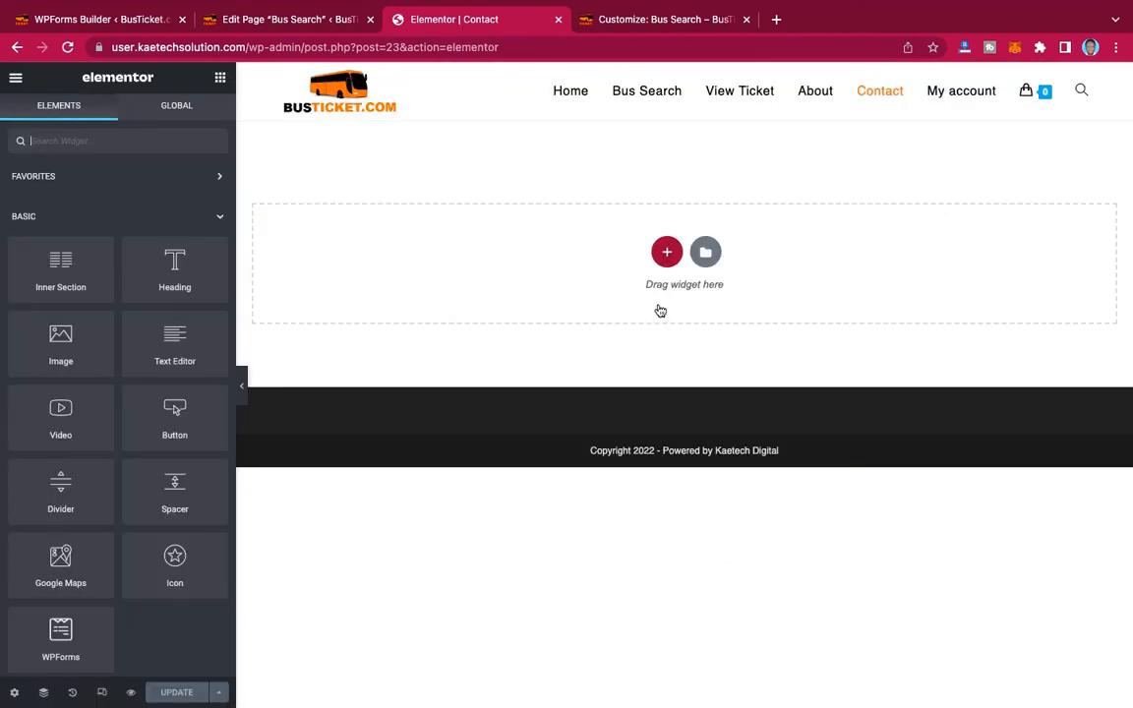
Add a single-column section to the Contact page with Full Width content, No Gap between columns and Min Height as its height.
left_click(666, 253)
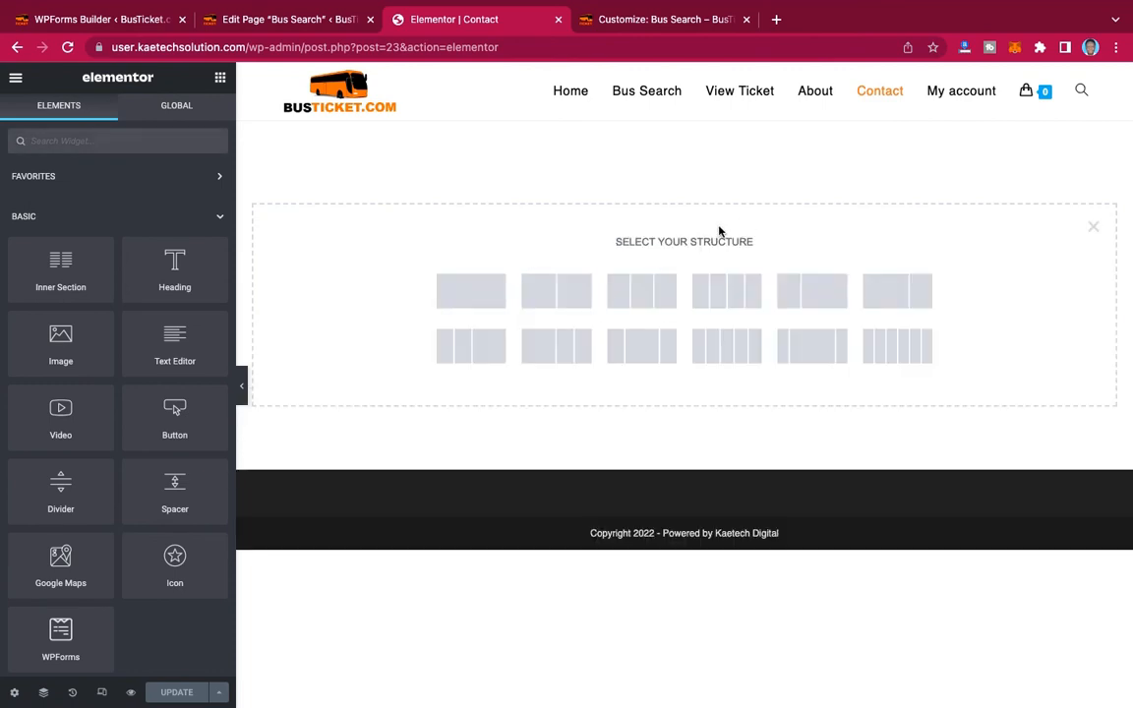
left_click(471, 296)
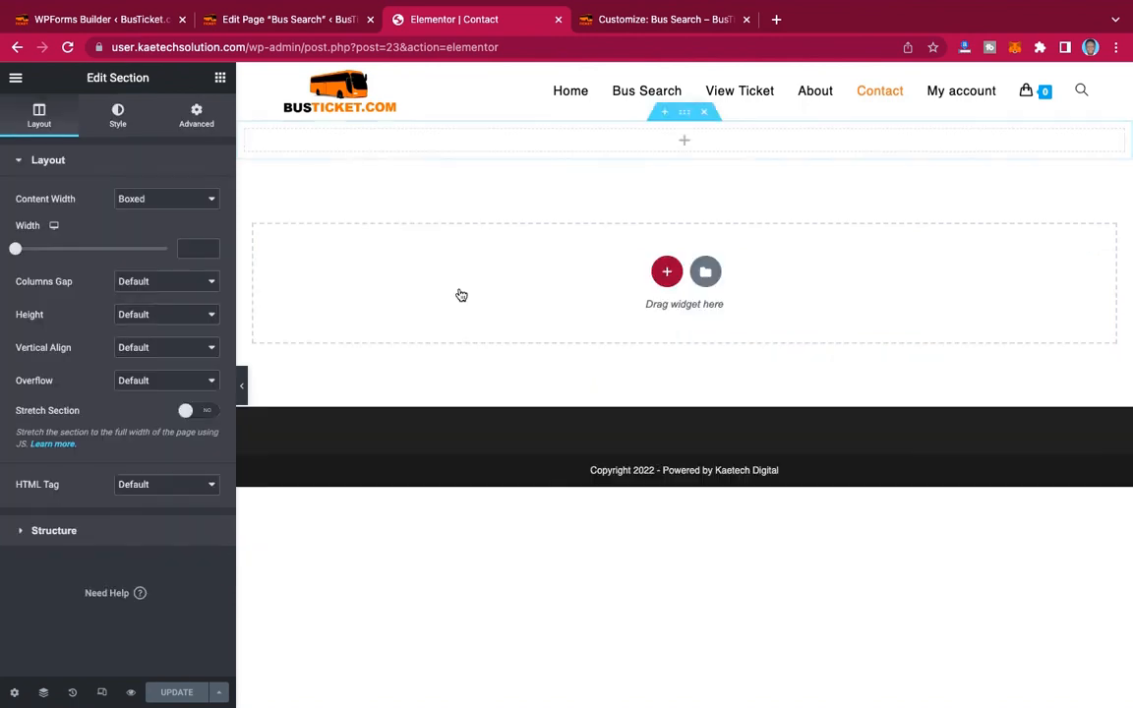
left_click(153, 202)
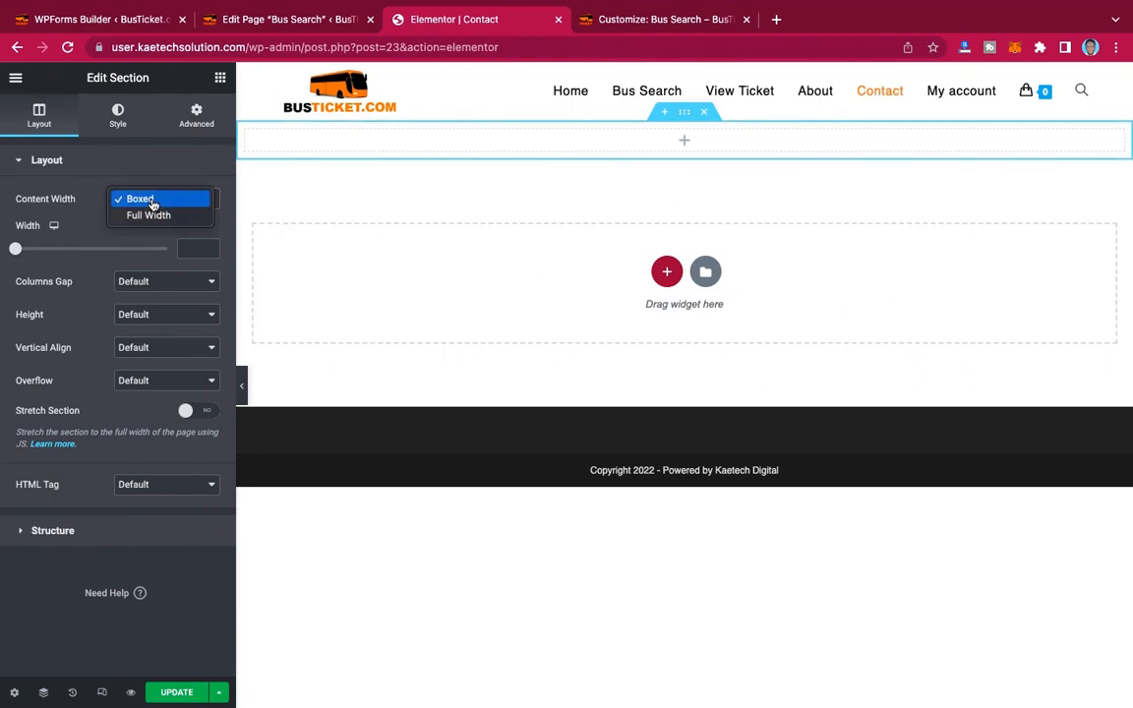
left_click(152, 217)
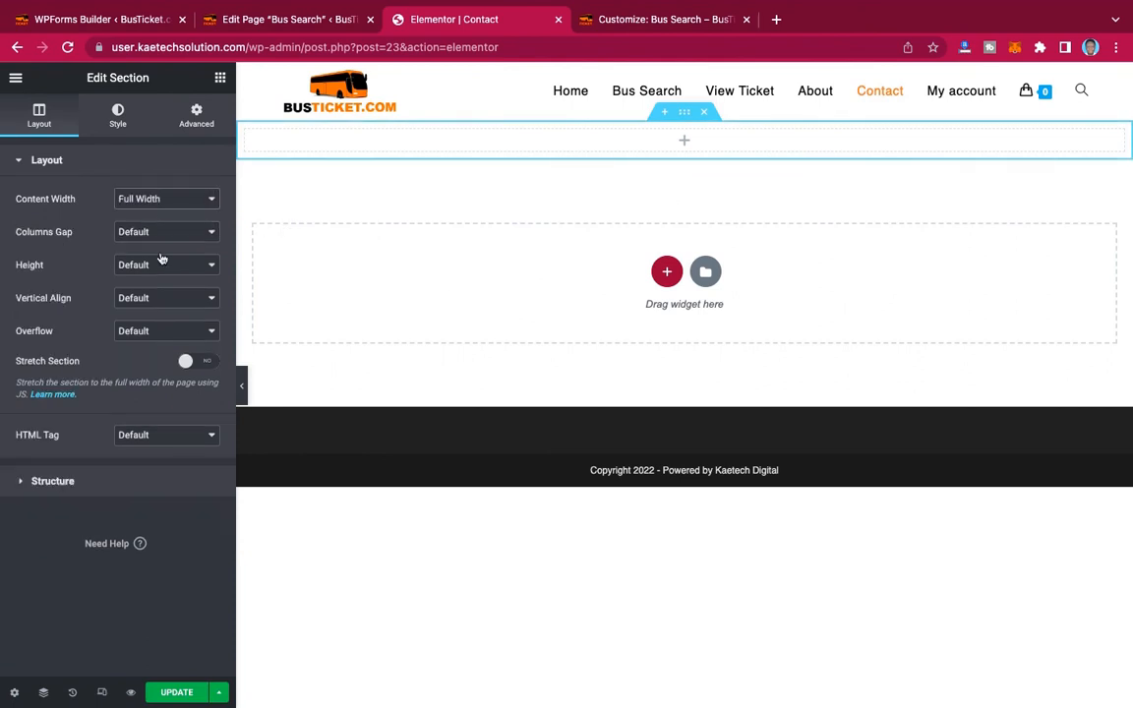
left_click(175, 235)
left_click(172, 249)
left_click(165, 267)
left_click(157, 296)
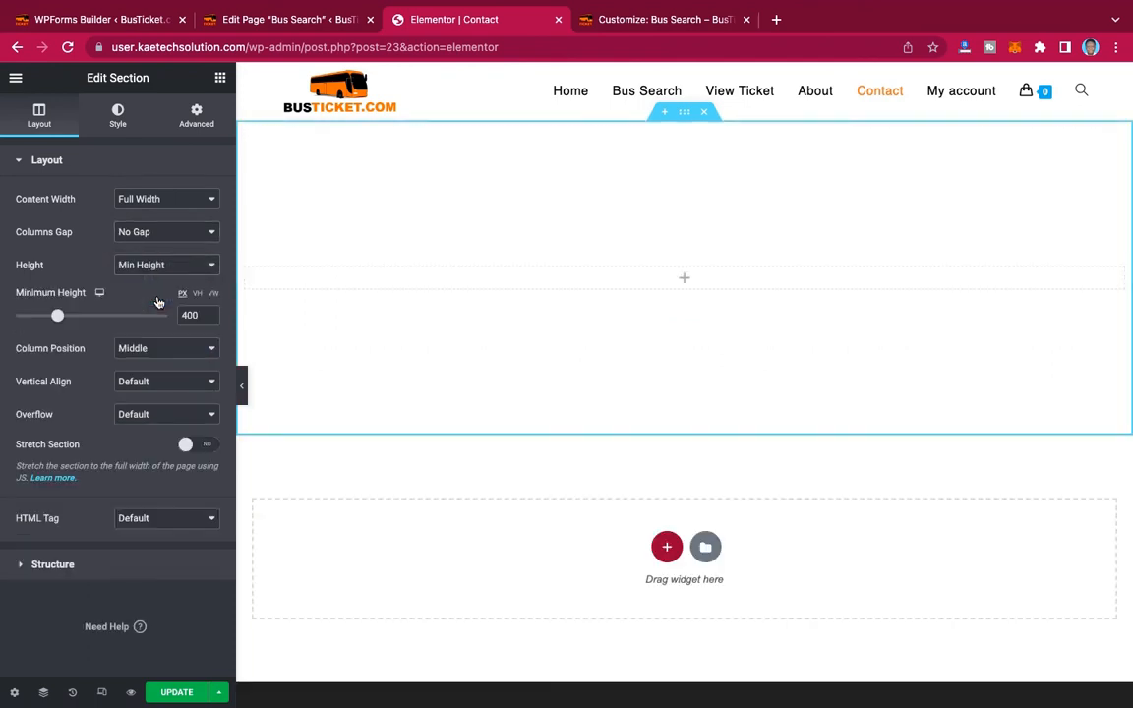
Give the top section a classic background using the media library photo of the lit bus in front of snowy mountains.
left_click(117, 116)
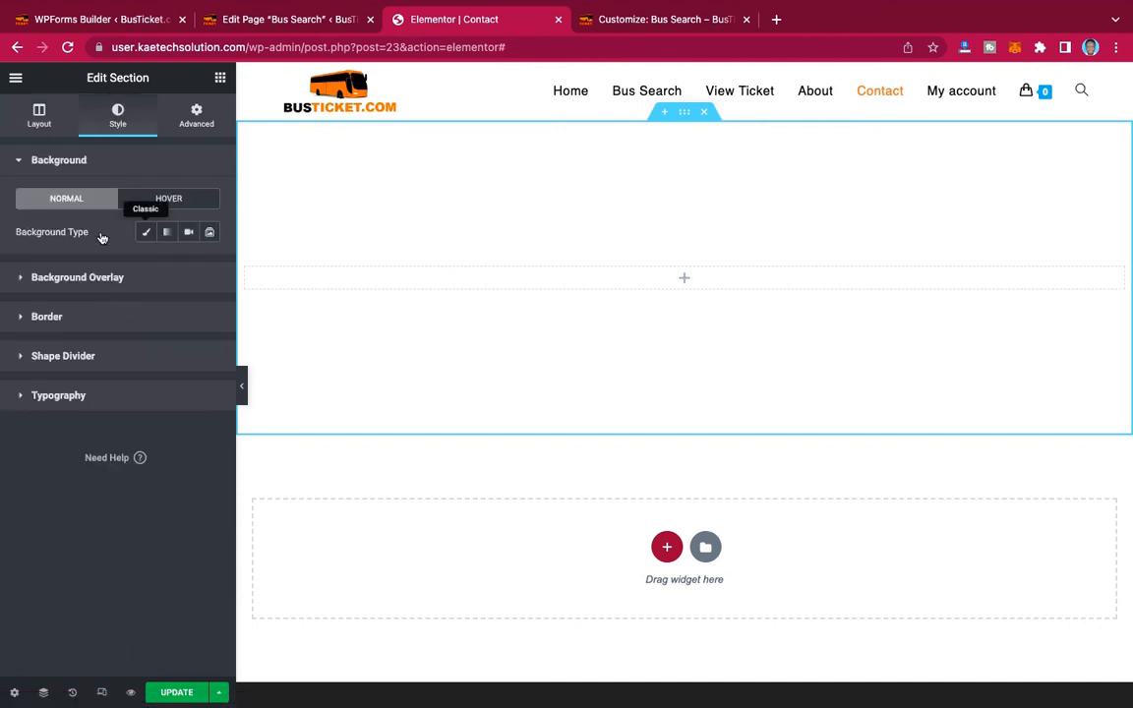
left_click(146, 233)
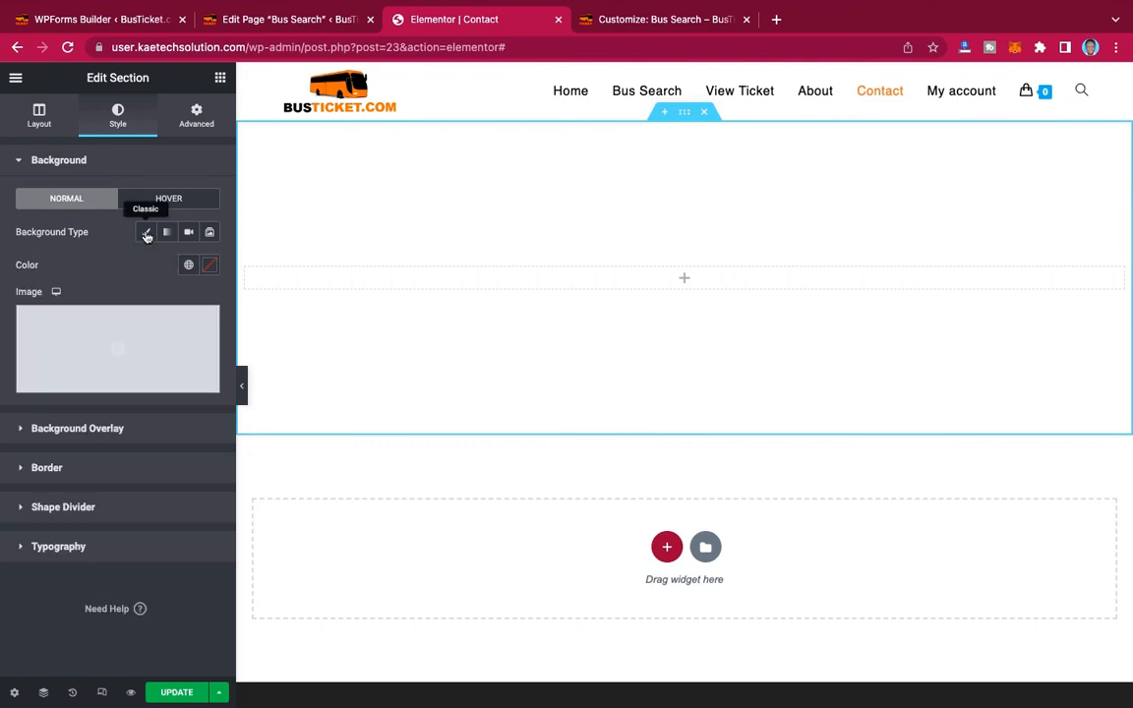
left_click(208, 266)
left_click(209, 265)
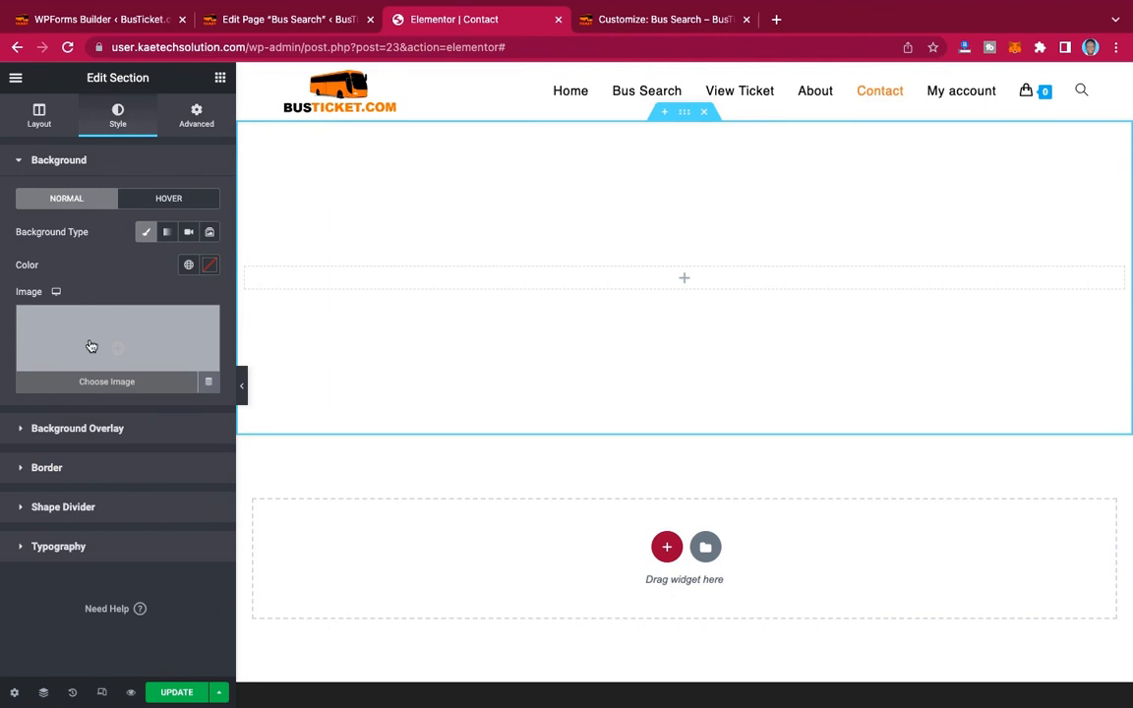
left_click(91, 346)
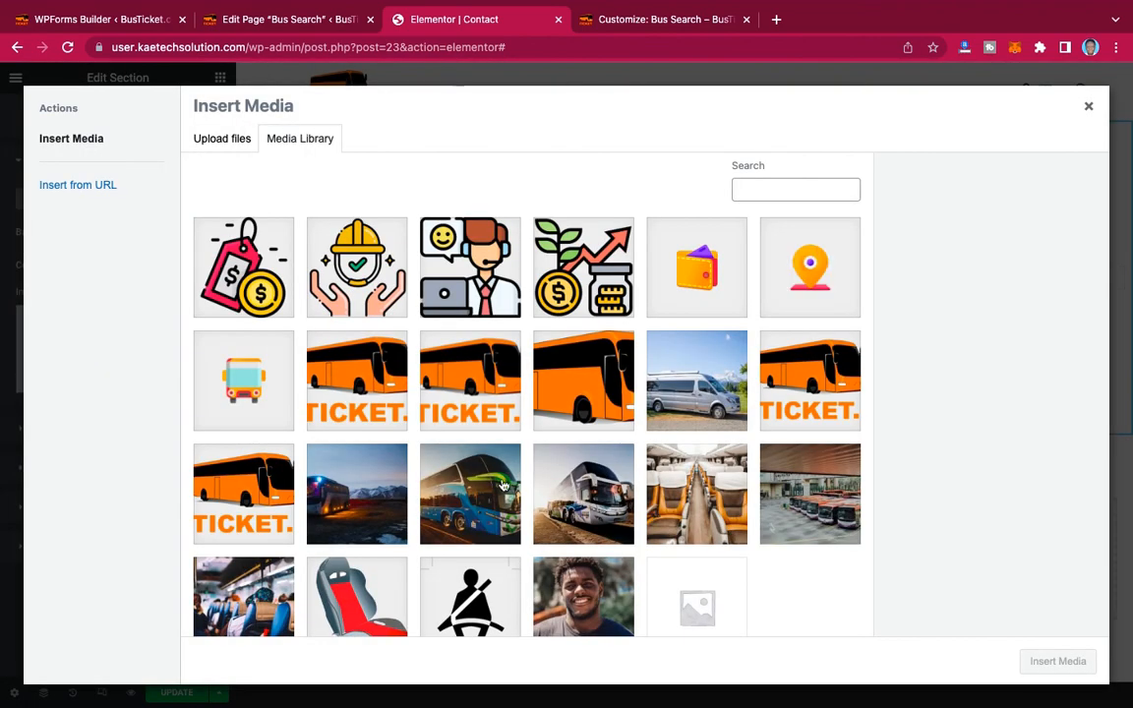
left_click(341, 448)
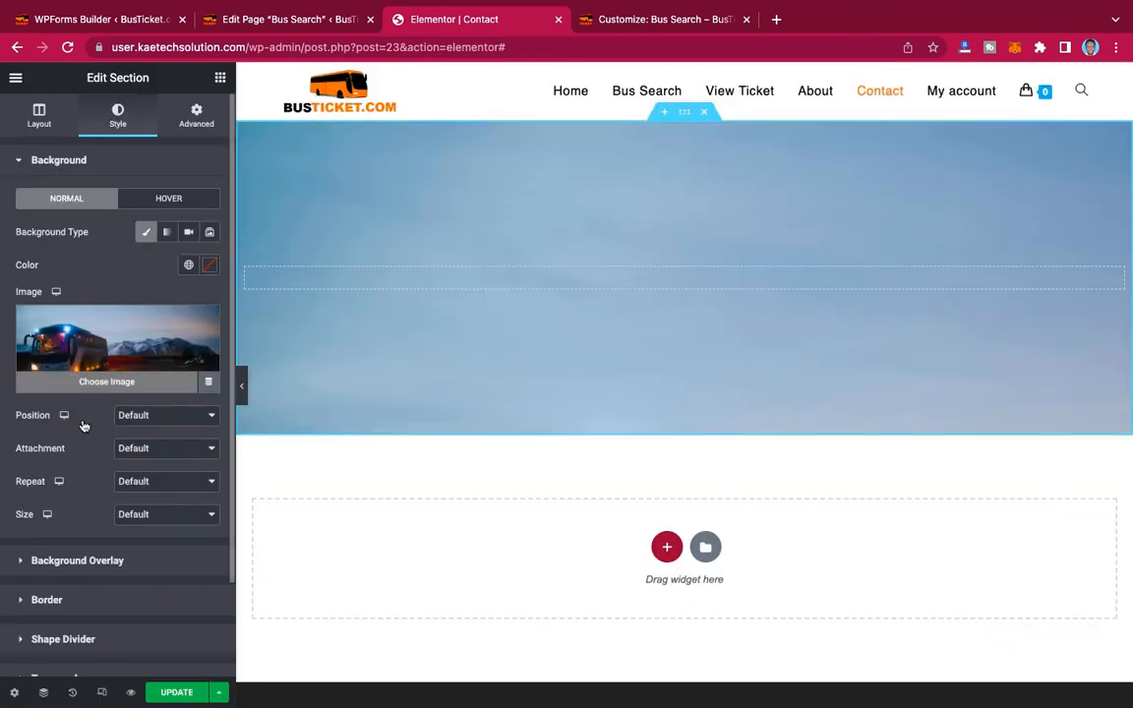
Set the section's background image position to Center Center, its repeat to No-repeat and its size to Cover.
left_click(151, 417)
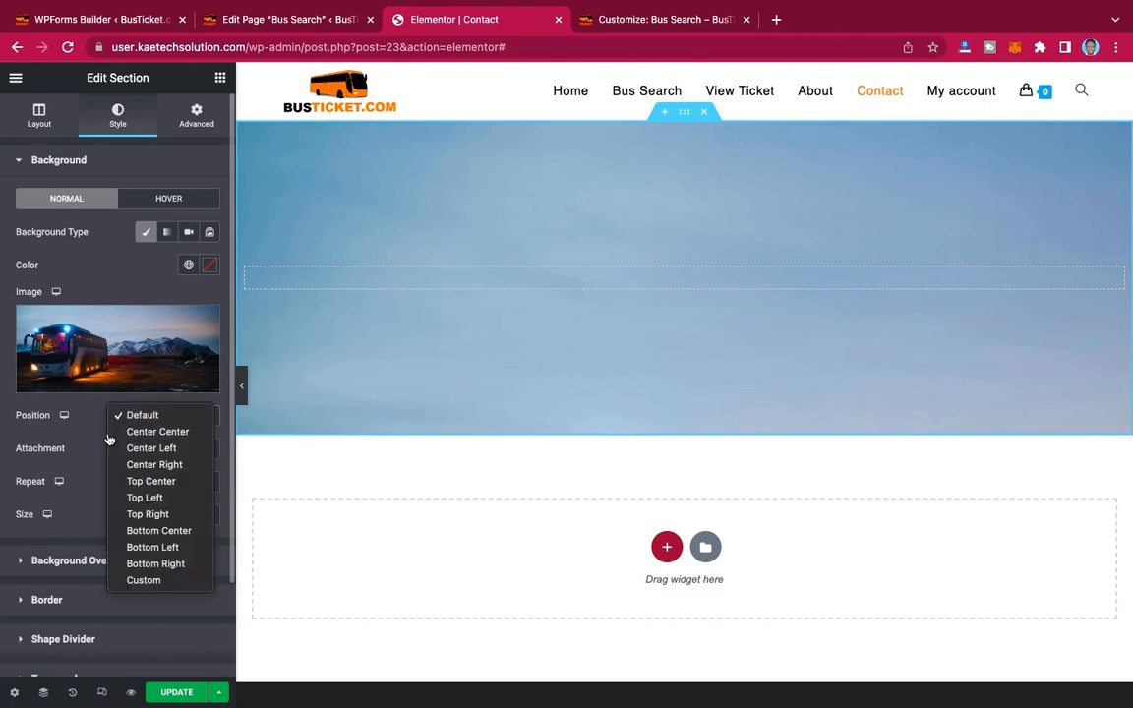
left_click(168, 434)
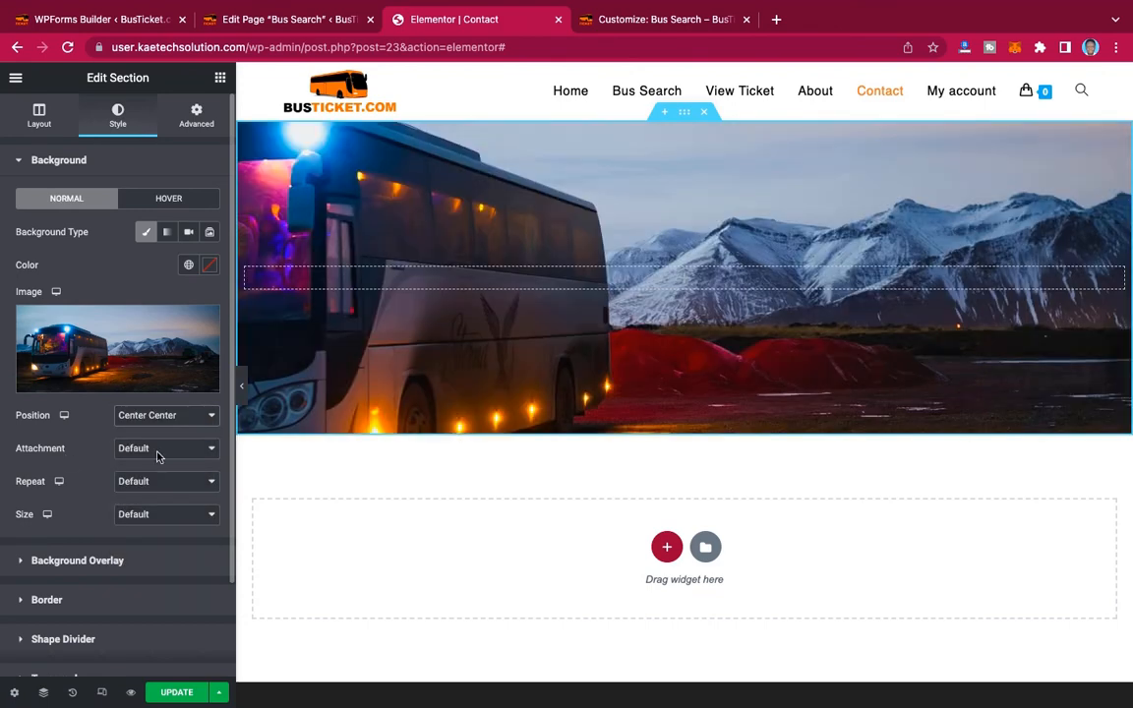
left_click(157, 449)
left_click(156, 450)
left_click(132, 491)
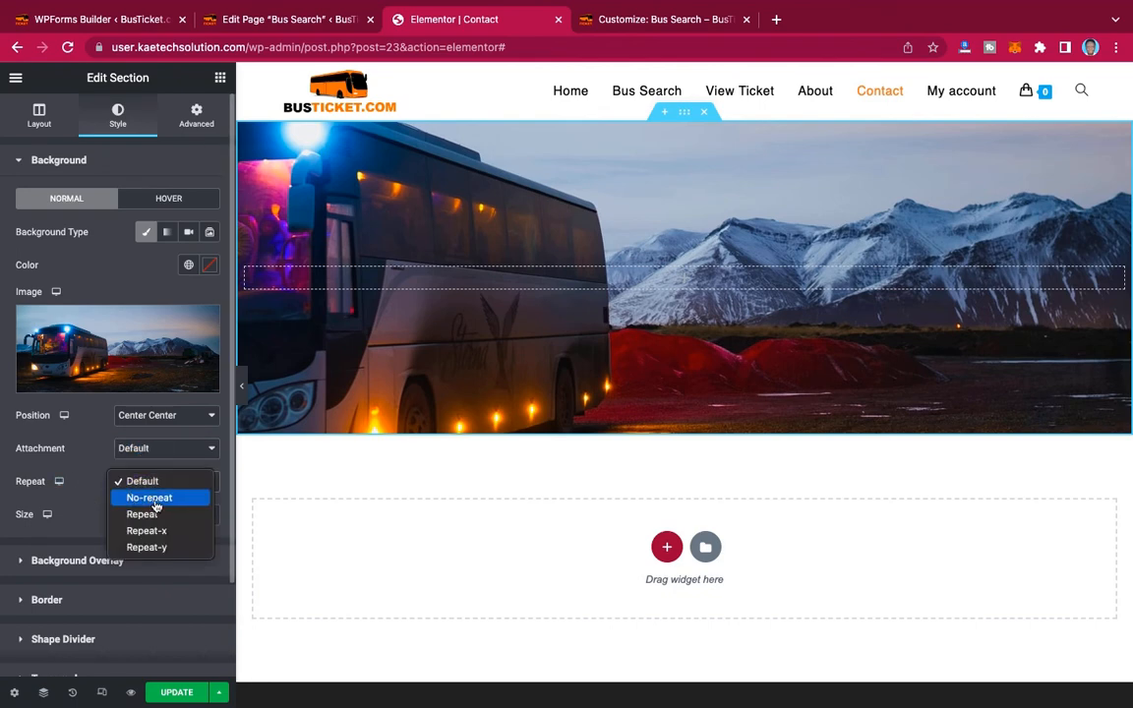
left_click(155, 502)
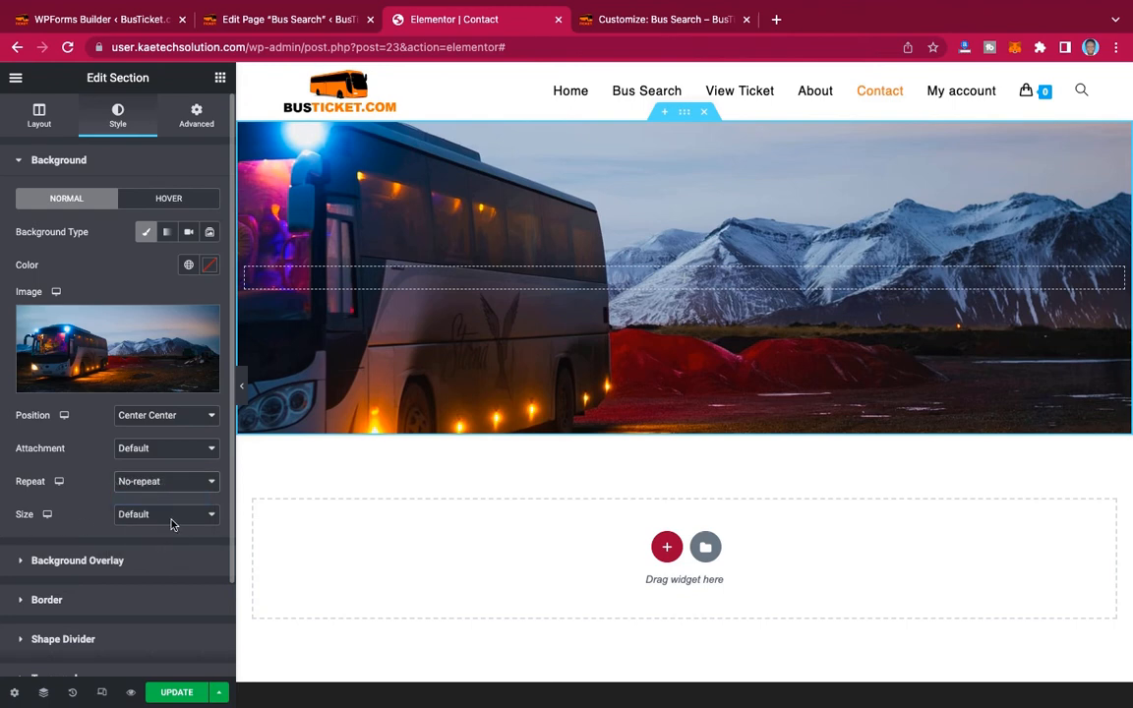
left_click(174, 519)
left_click(149, 547)
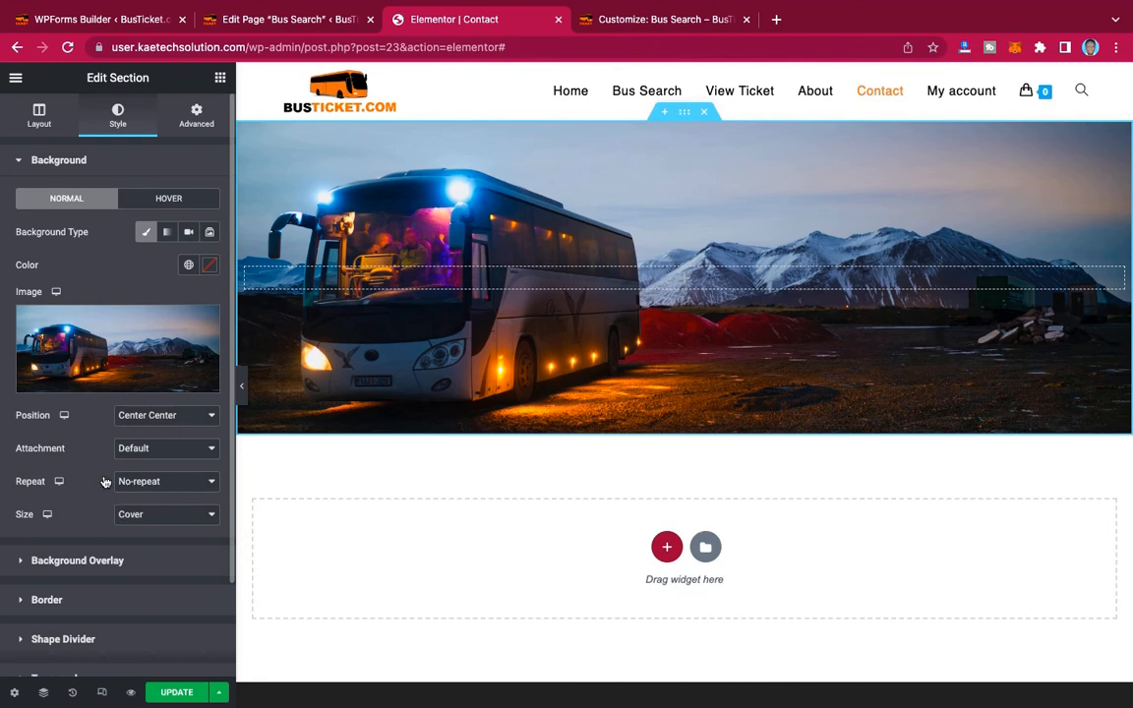
Add a classic background overlay to the section in near-black #070707 with an opacity of 0.6.
left_click(79, 559)
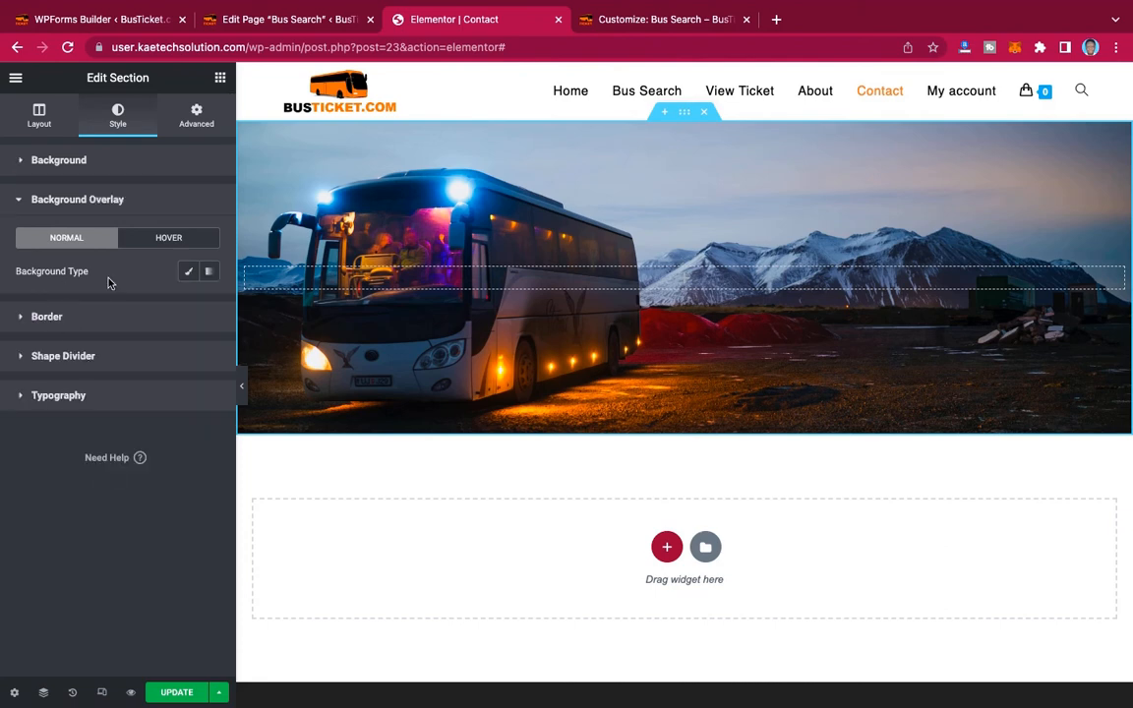
left_click(189, 273)
left_click(209, 304)
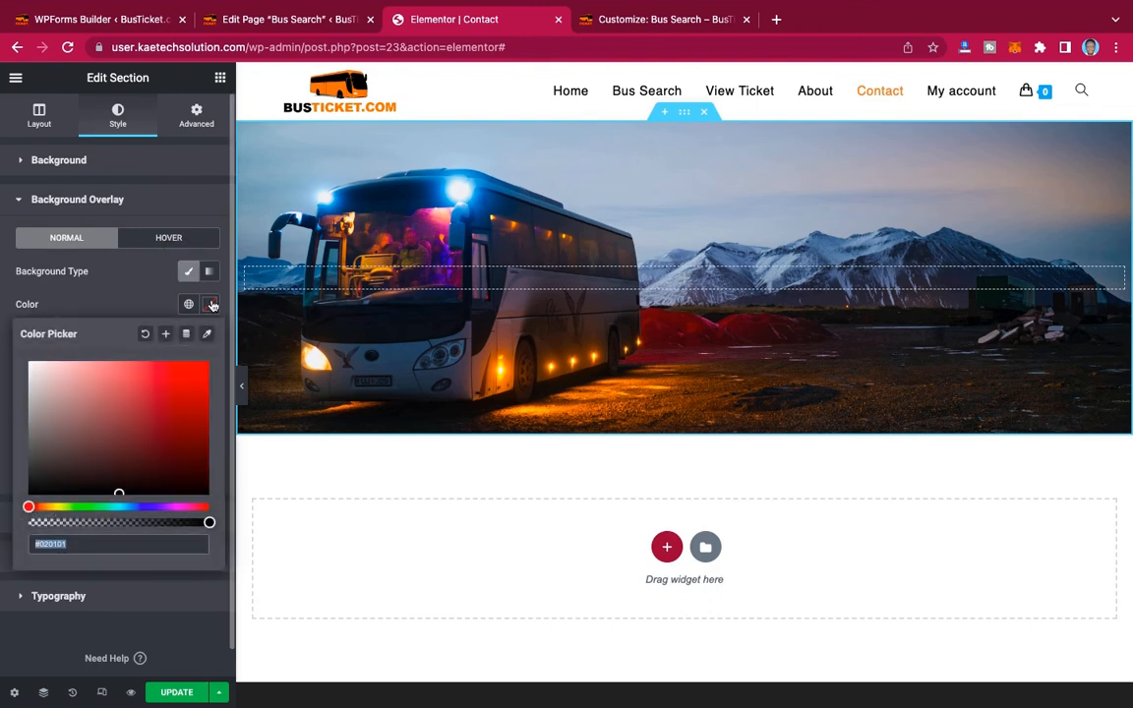
left_click(31, 490)
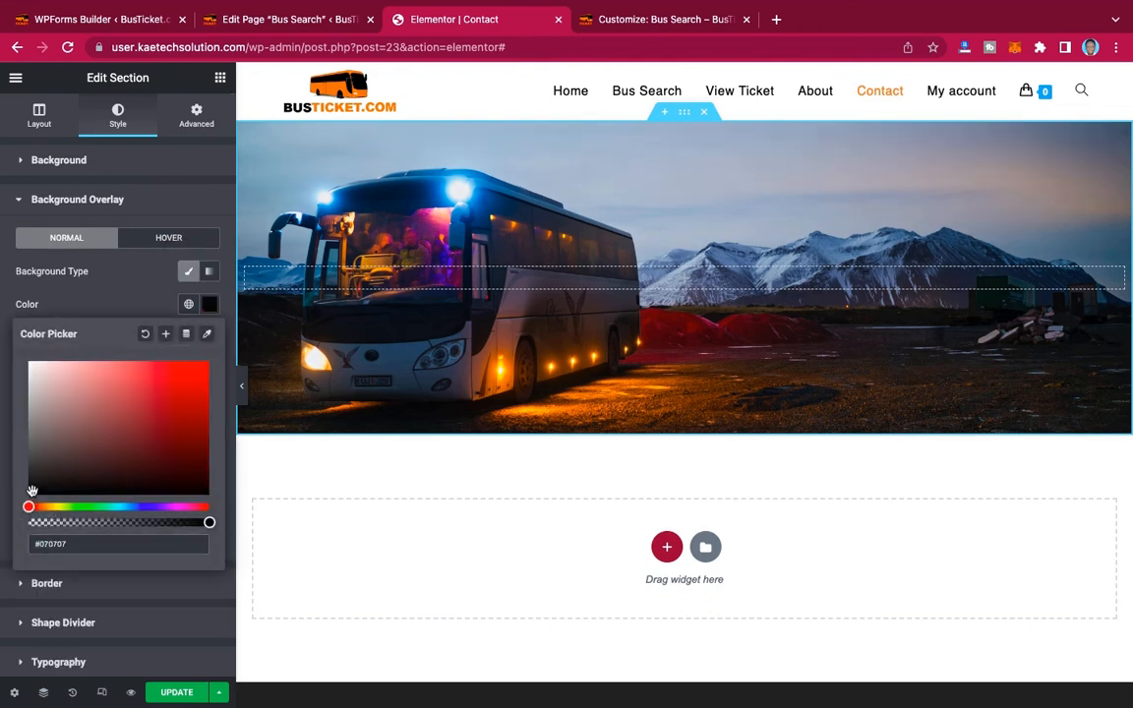
left_click(146, 298)
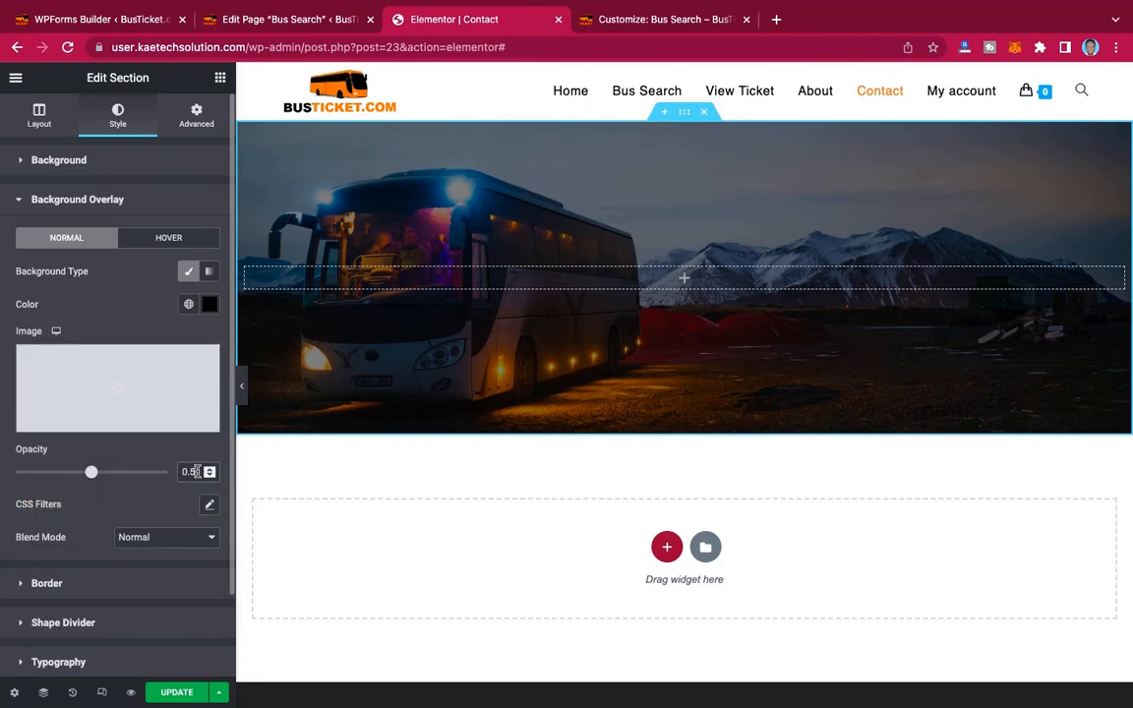
double_click(197, 472)
type("0.7")
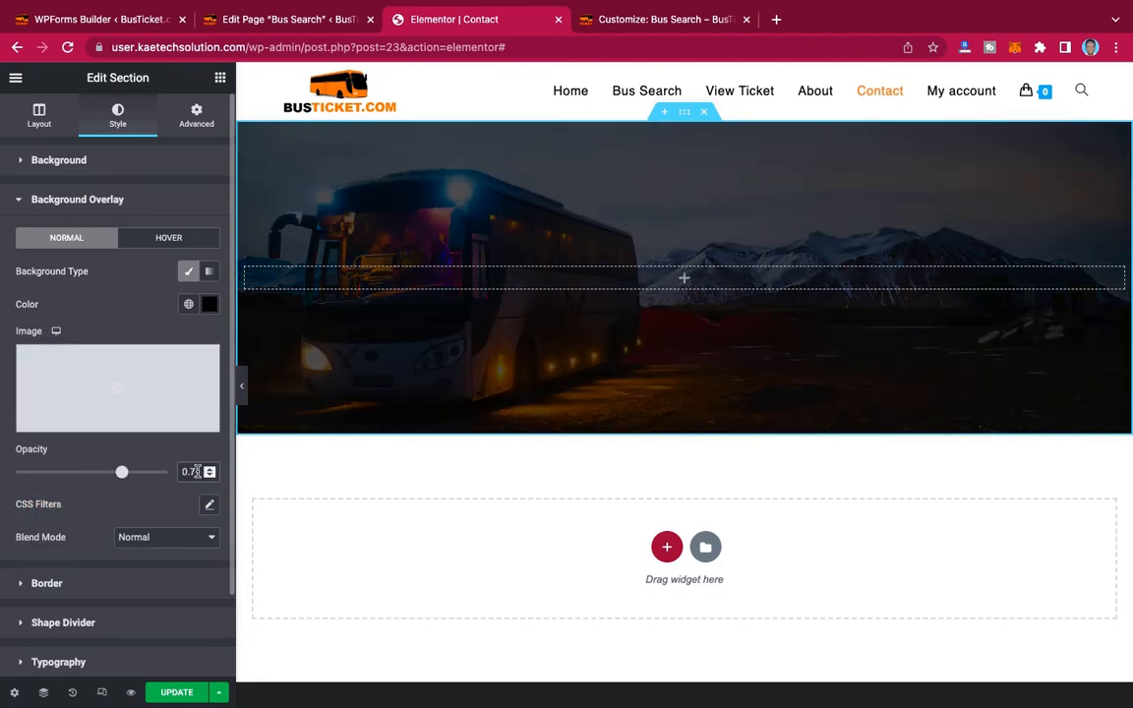
key("BackSpace")
type("6")
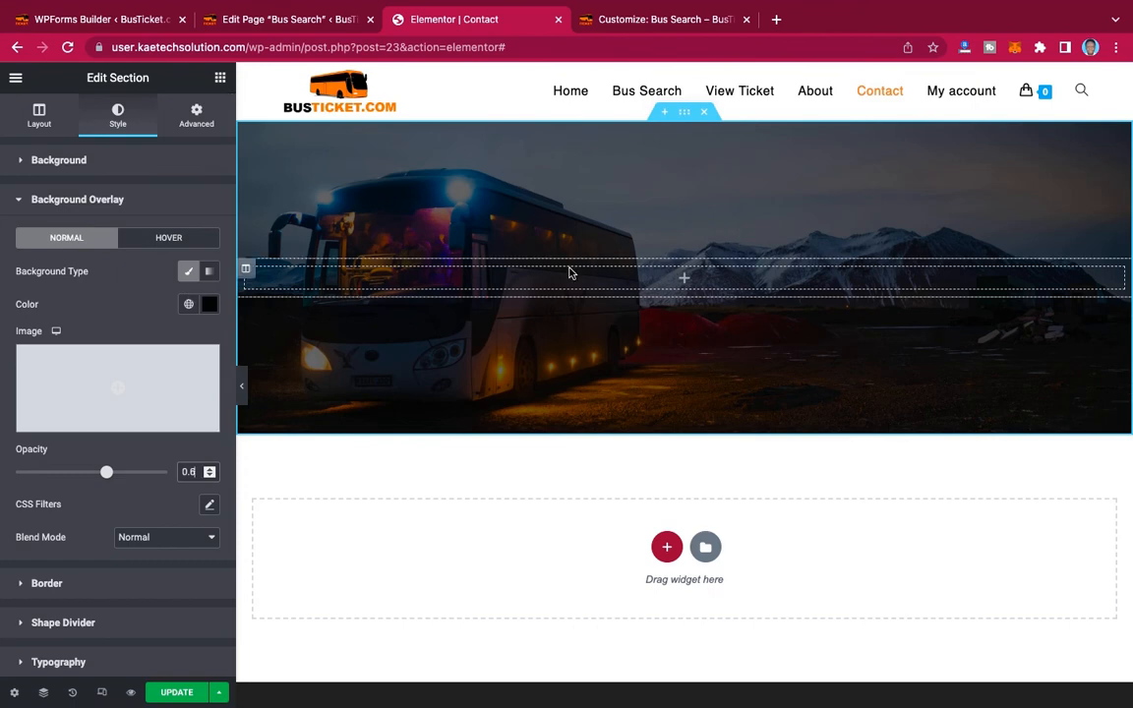
Add a Heading widget to the top section with the title "Contact Us" and center alignment.
left_click(222, 85)
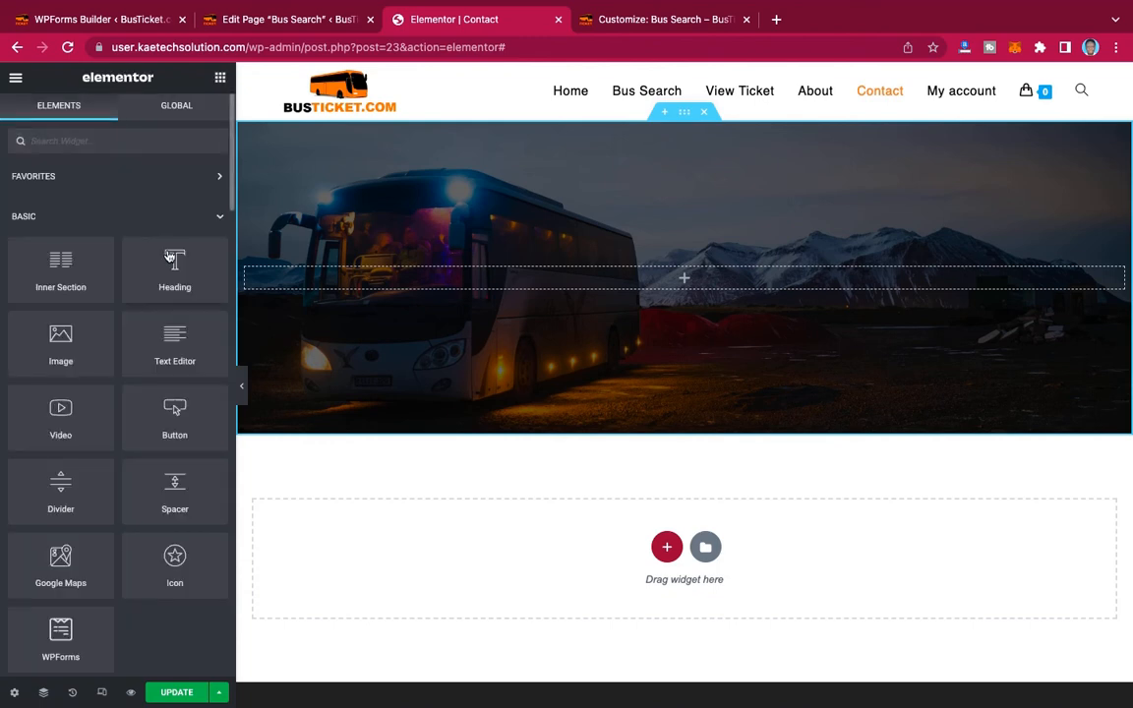
left_click_drag(157, 234, 684, 284)
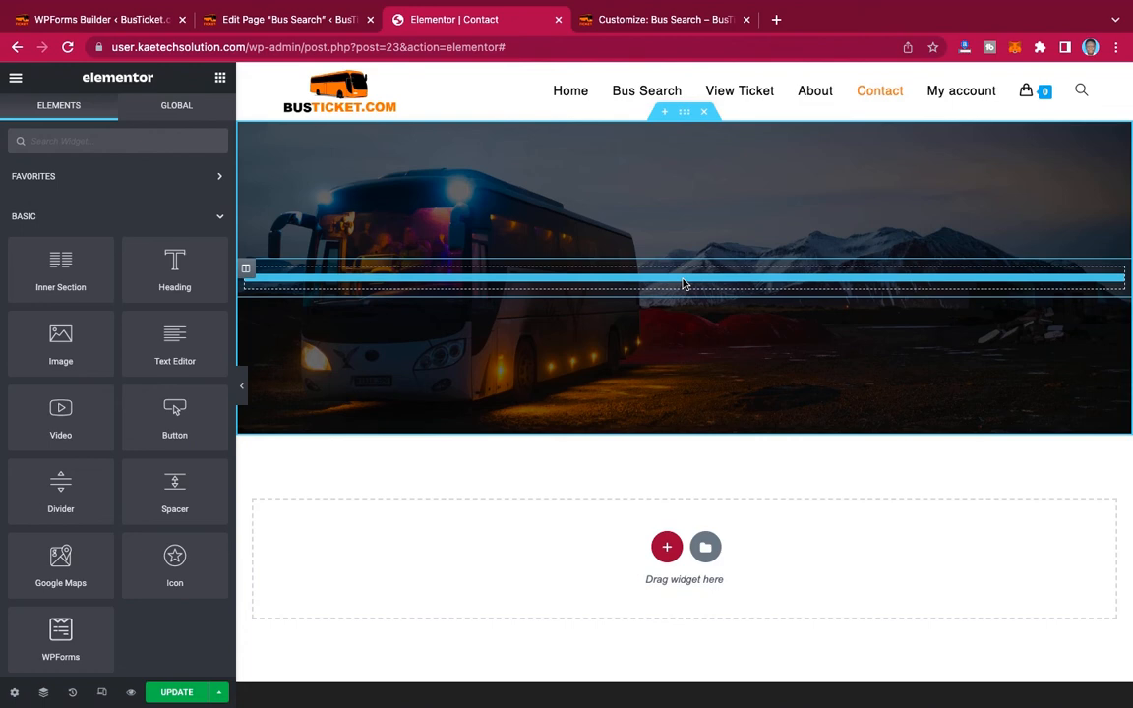
left_click_drag(684, 285, 682, 283)
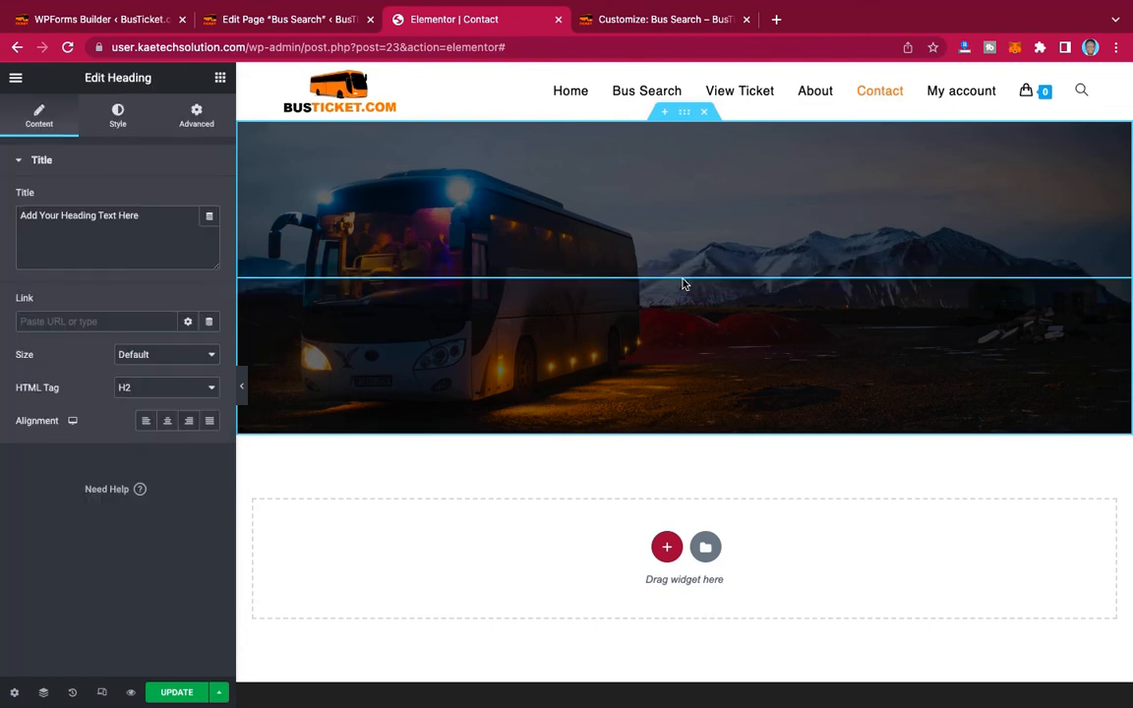
left_click_drag(147, 220, 8, 217)
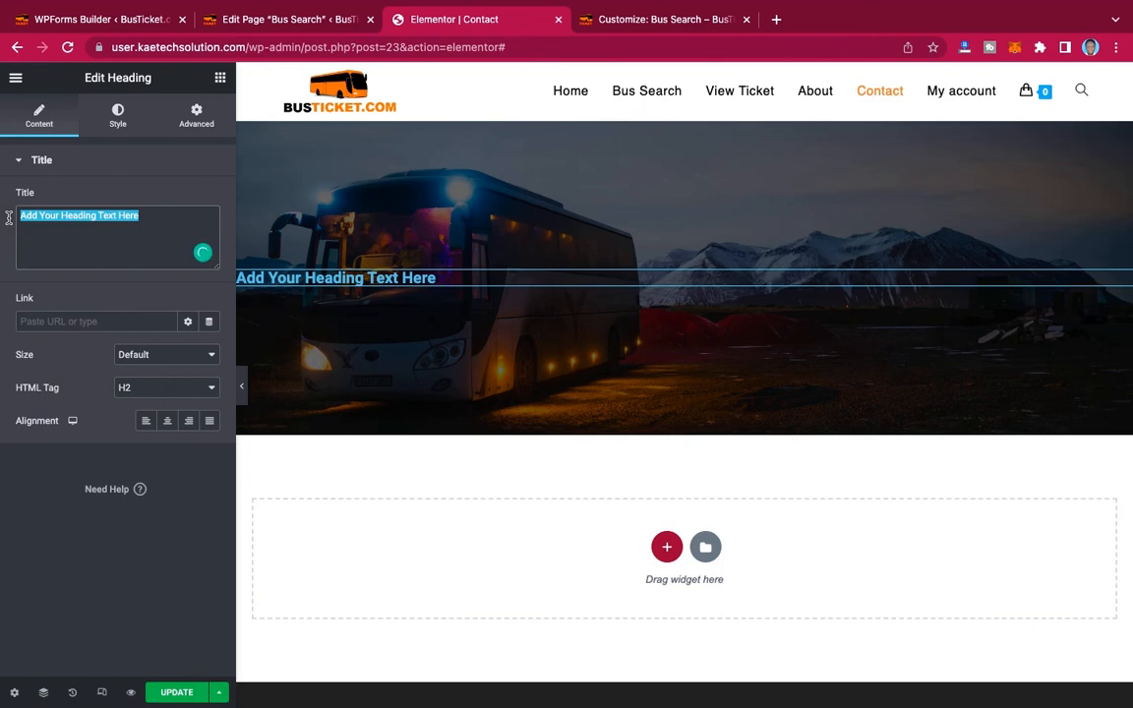
type("Con")
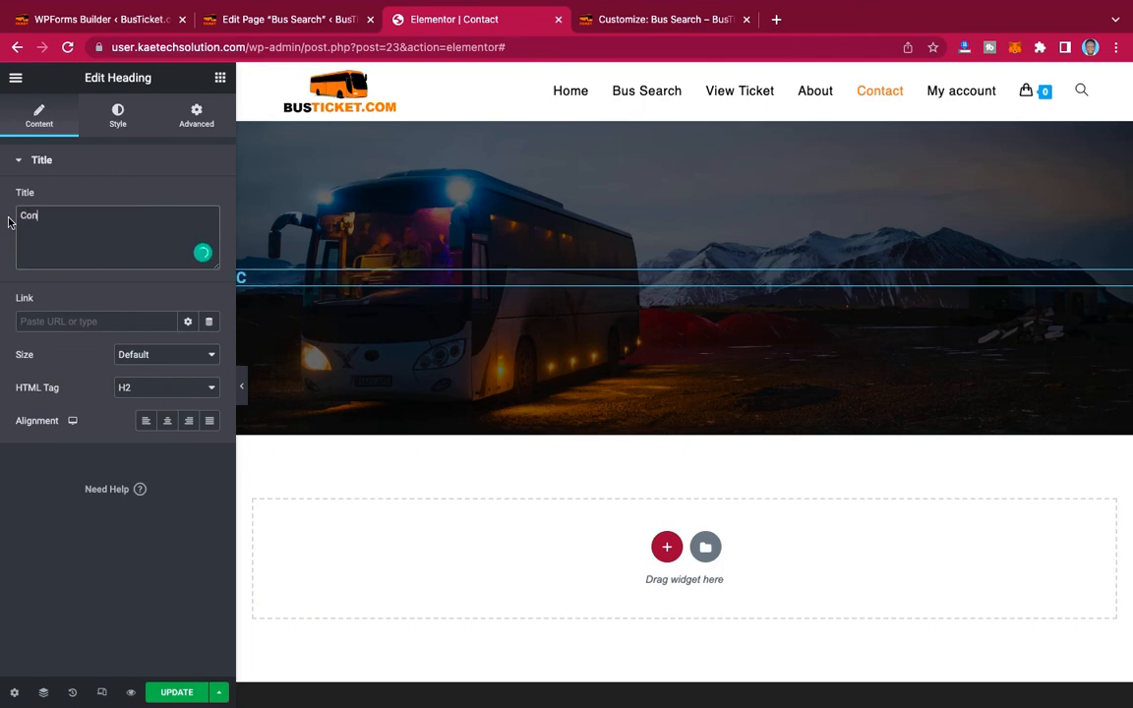
type("tact Us")
left_click(167, 422)
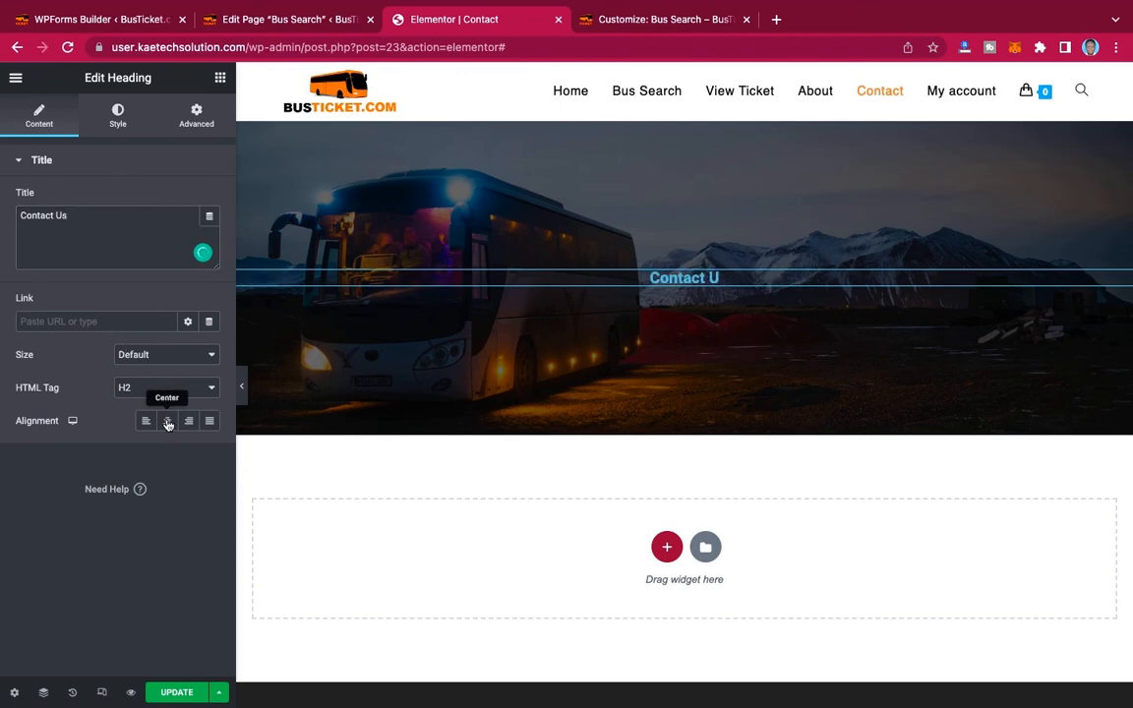
Change the Contact Us heading's text color to white.
left_click(117, 118)
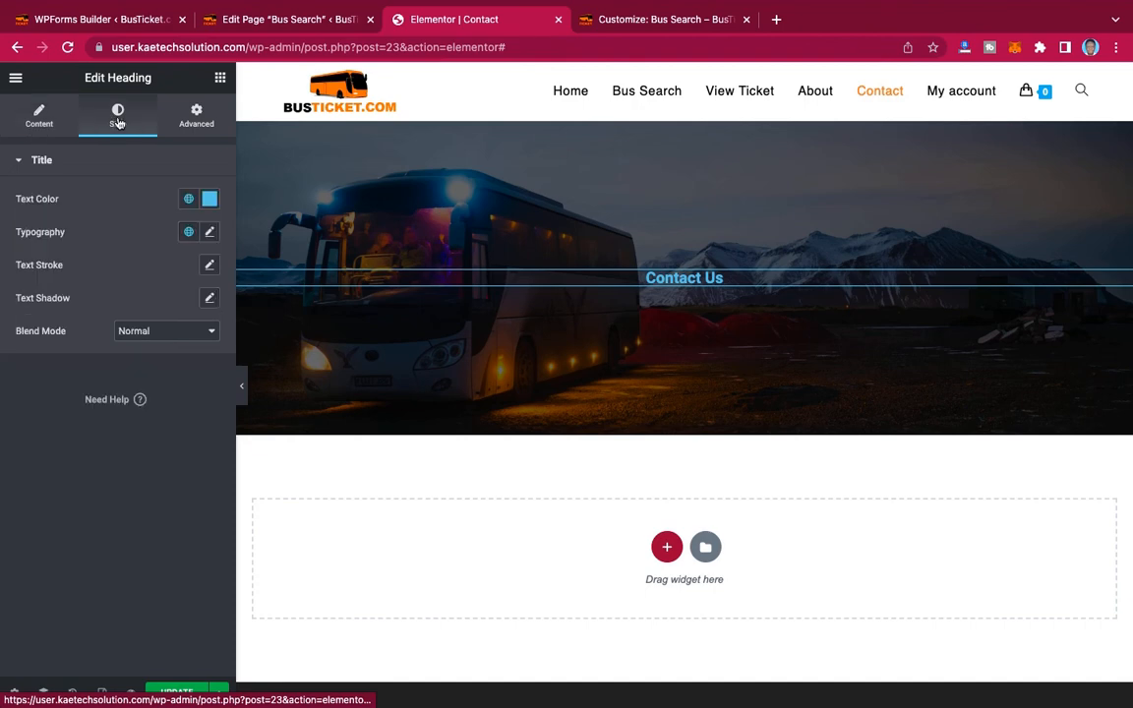
left_click(209, 200)
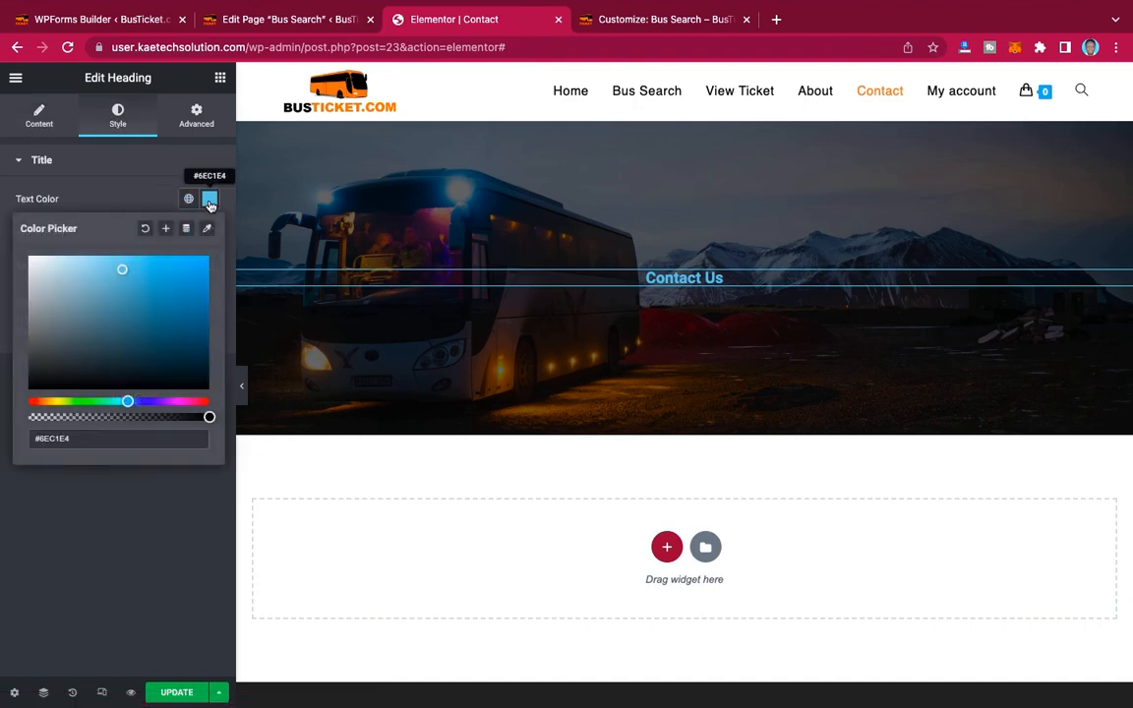
left_click(29, 257)
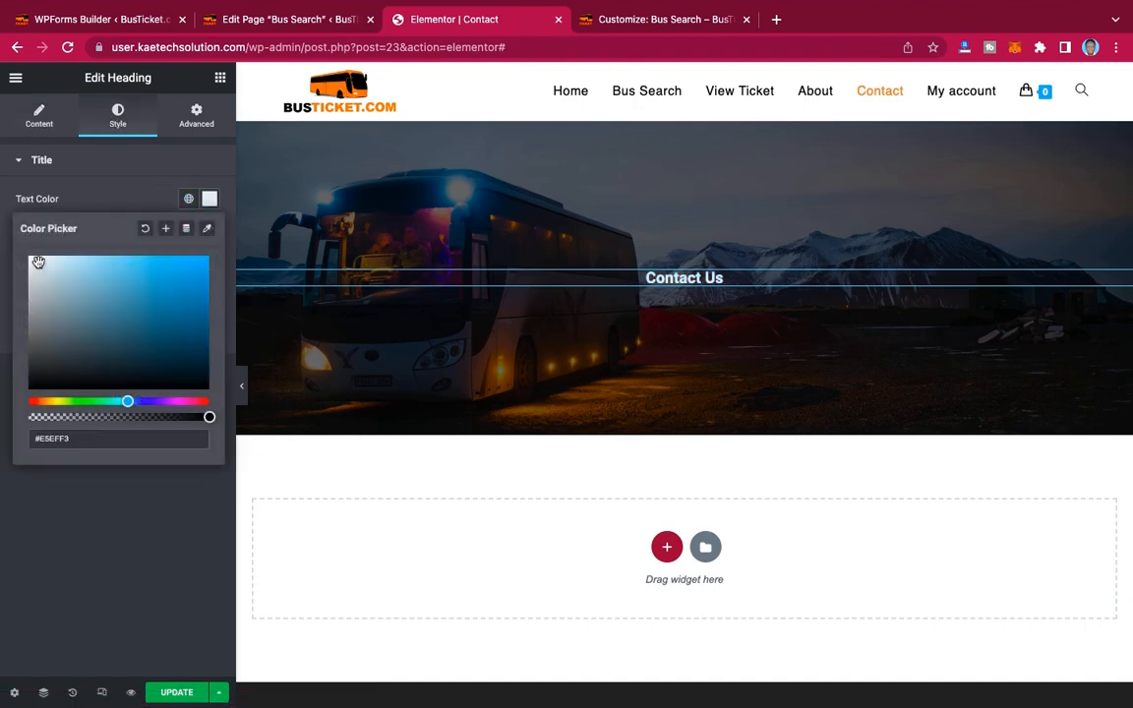
left_click(89, 197)
Set the Contact Us heading's typography to the Montserrat family at a size of 55 px.
left_click(210, 233)
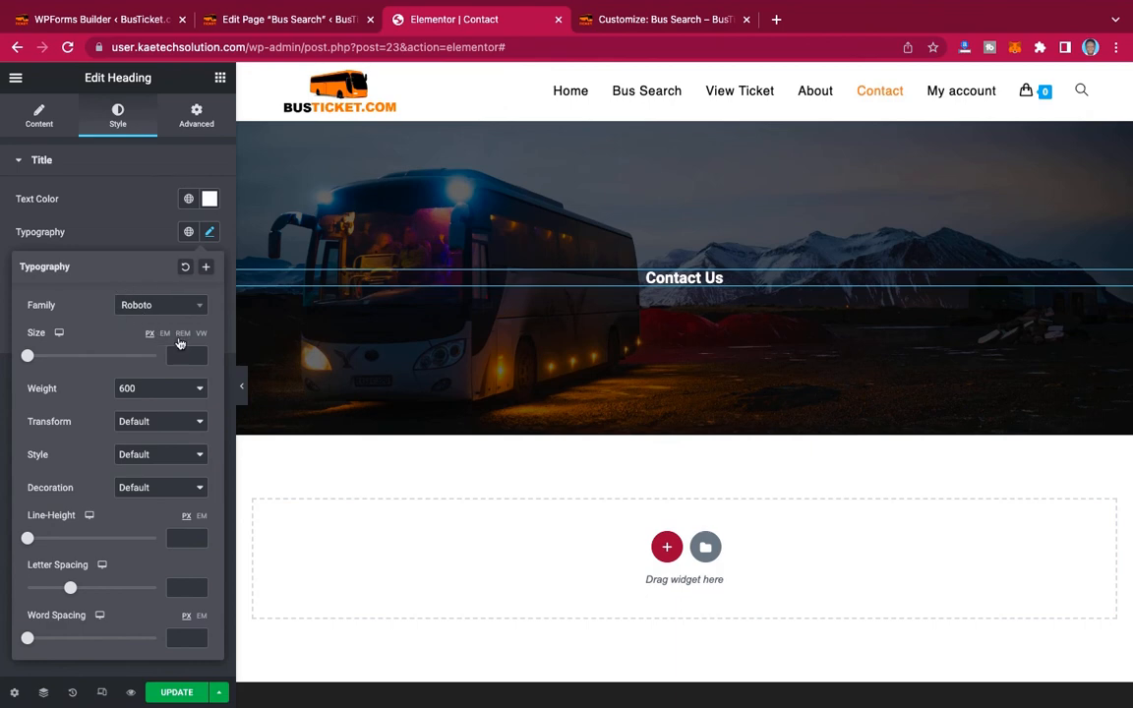
left_click(160, 304)
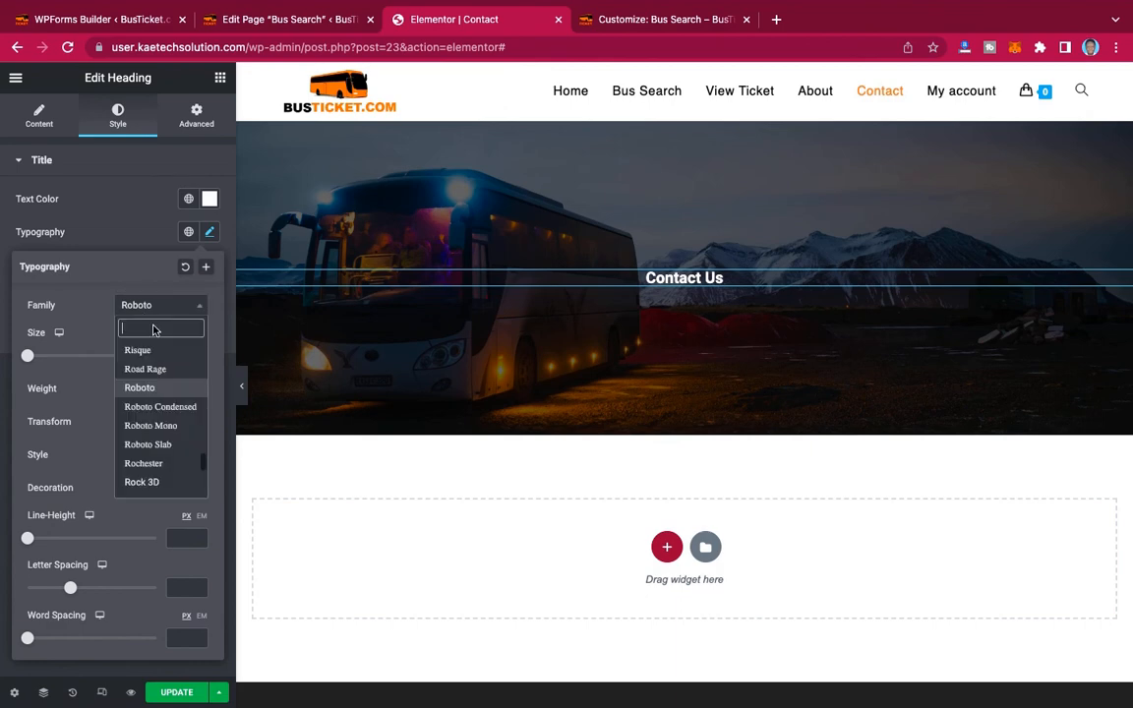
type("monts")
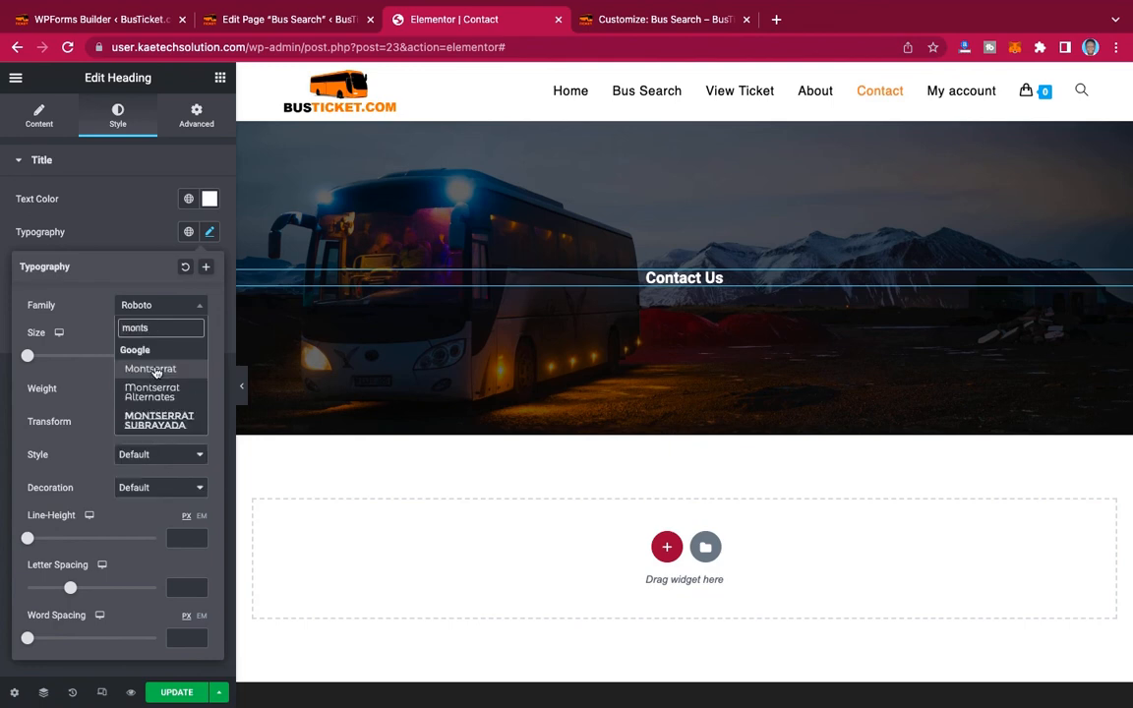
left_click(156, 369)
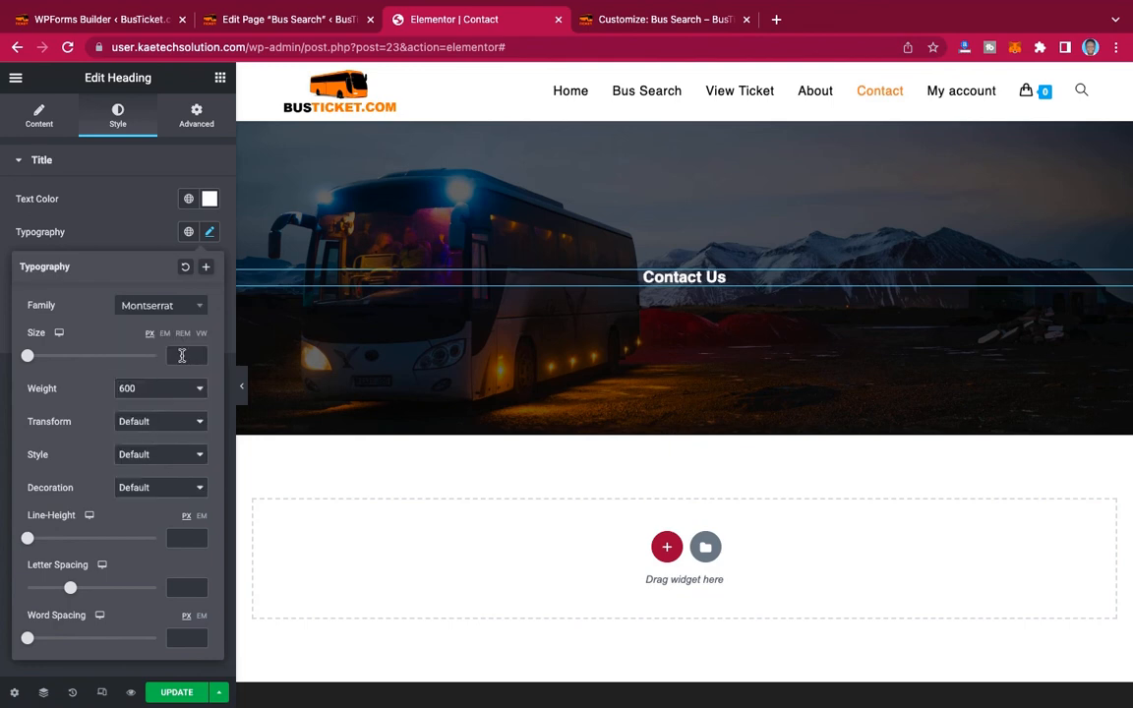
left_click(182, 356)
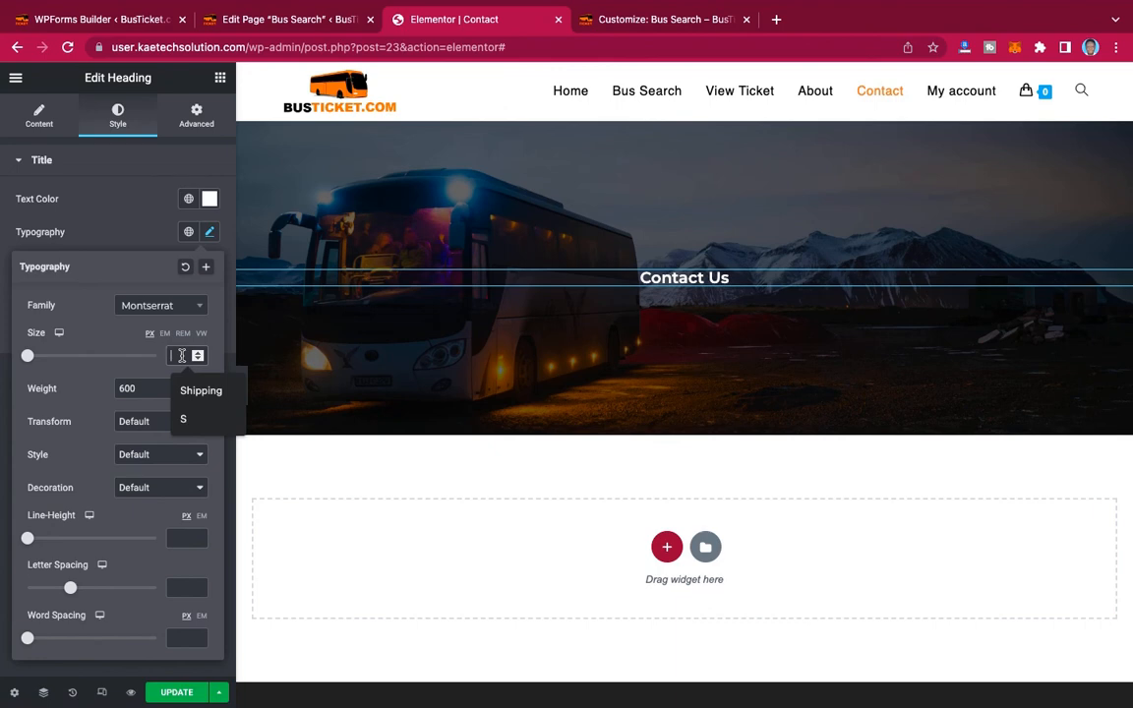
type("55")
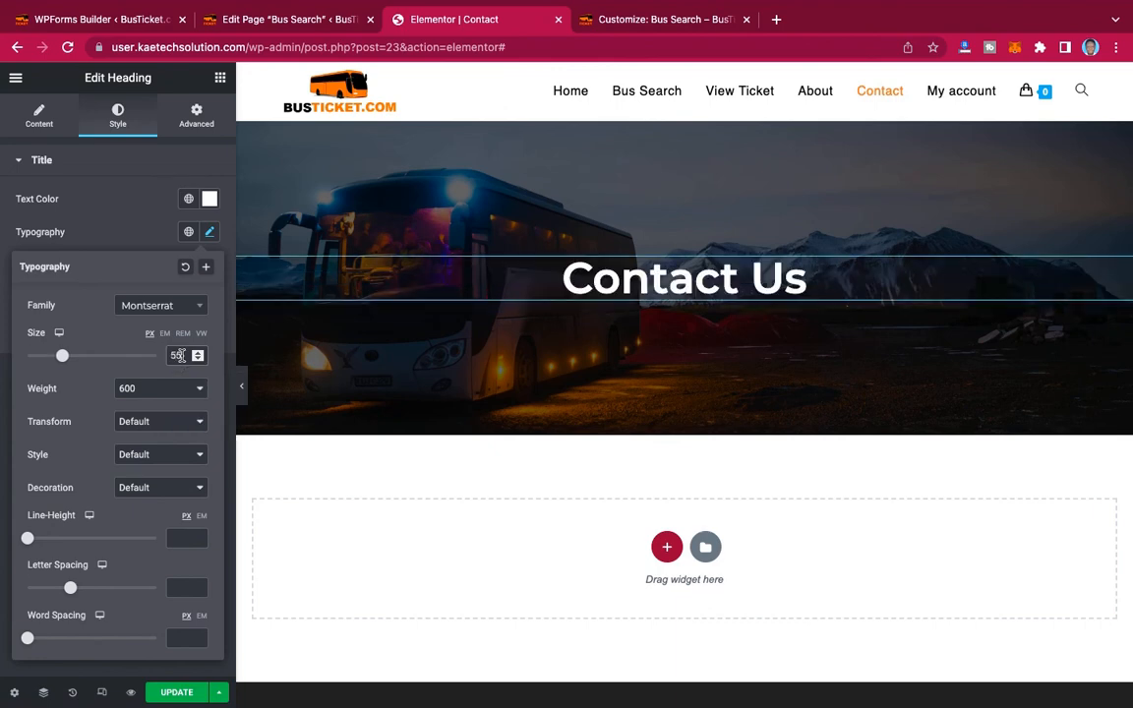
scroll(725, 462, "down", 1)
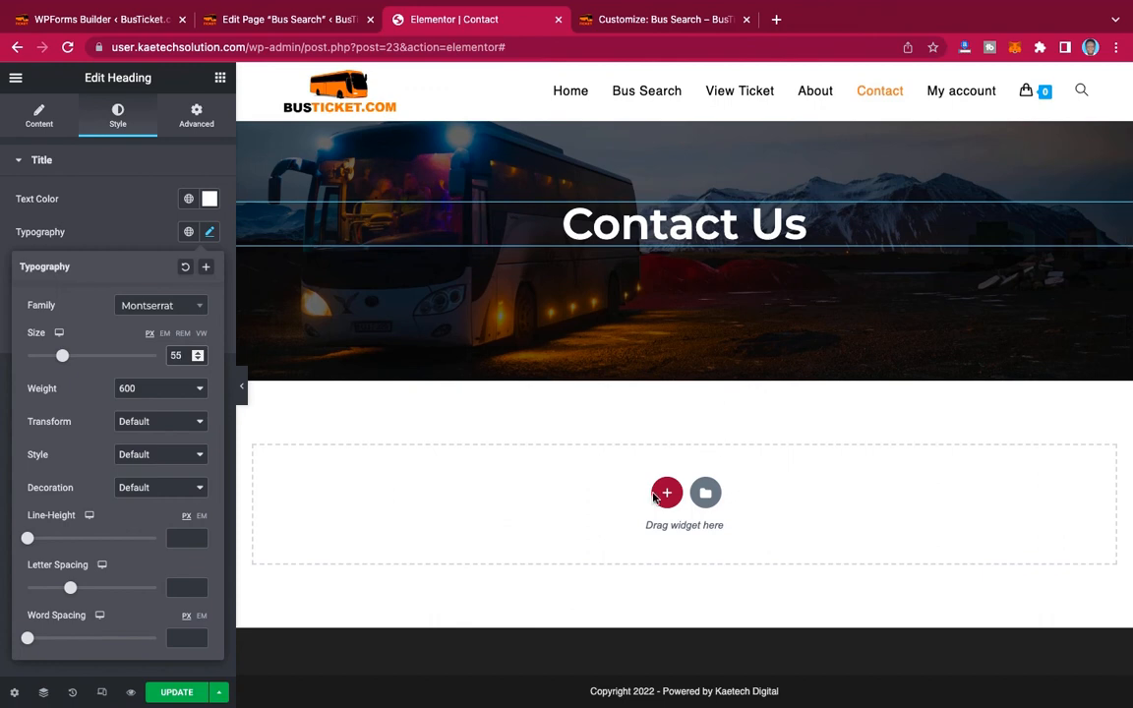
left_click(575, 500)
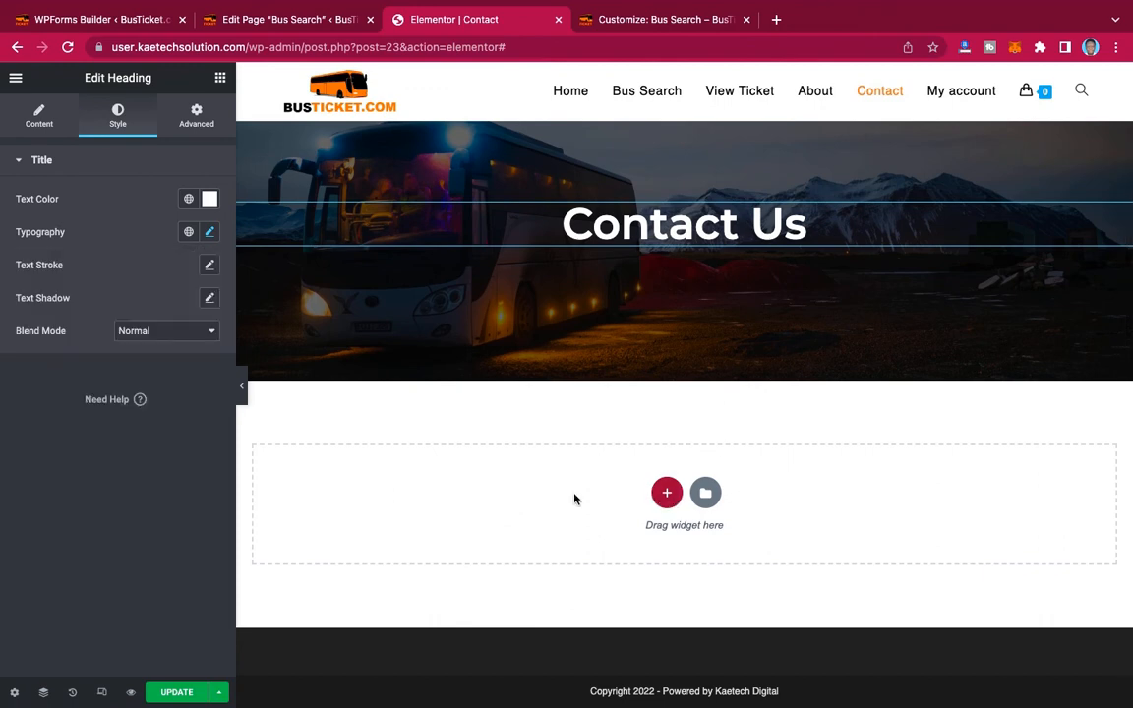
Find the WPForms widget by searching for "contact" and add it below the Contact Us section.
left_click(221, 79)
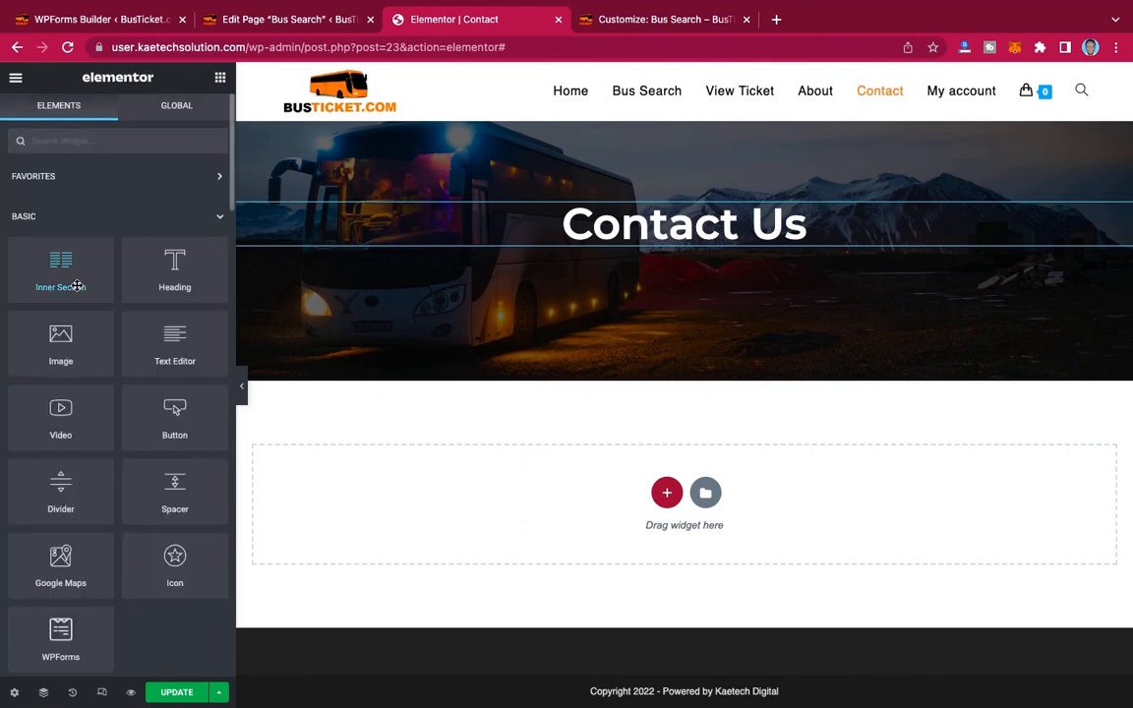
left_click(107, 140)
type("contact")
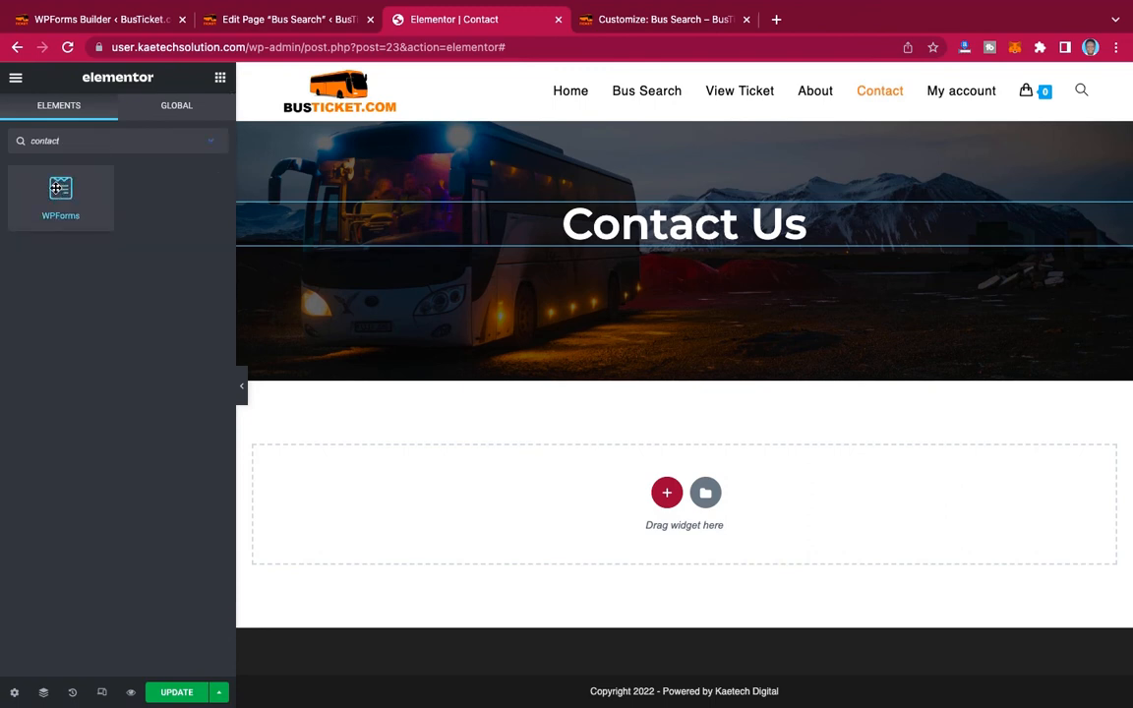
left_click_drag(56, 187, 649, 496)
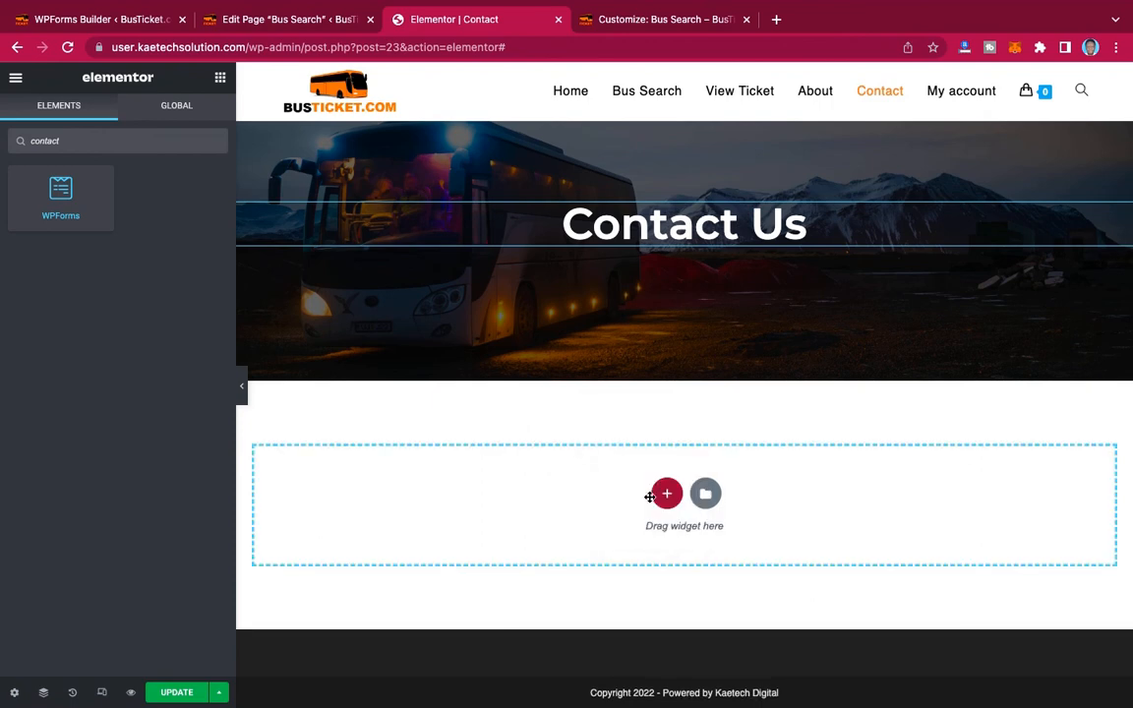
left_click_drag(649, 497, 651, 496)
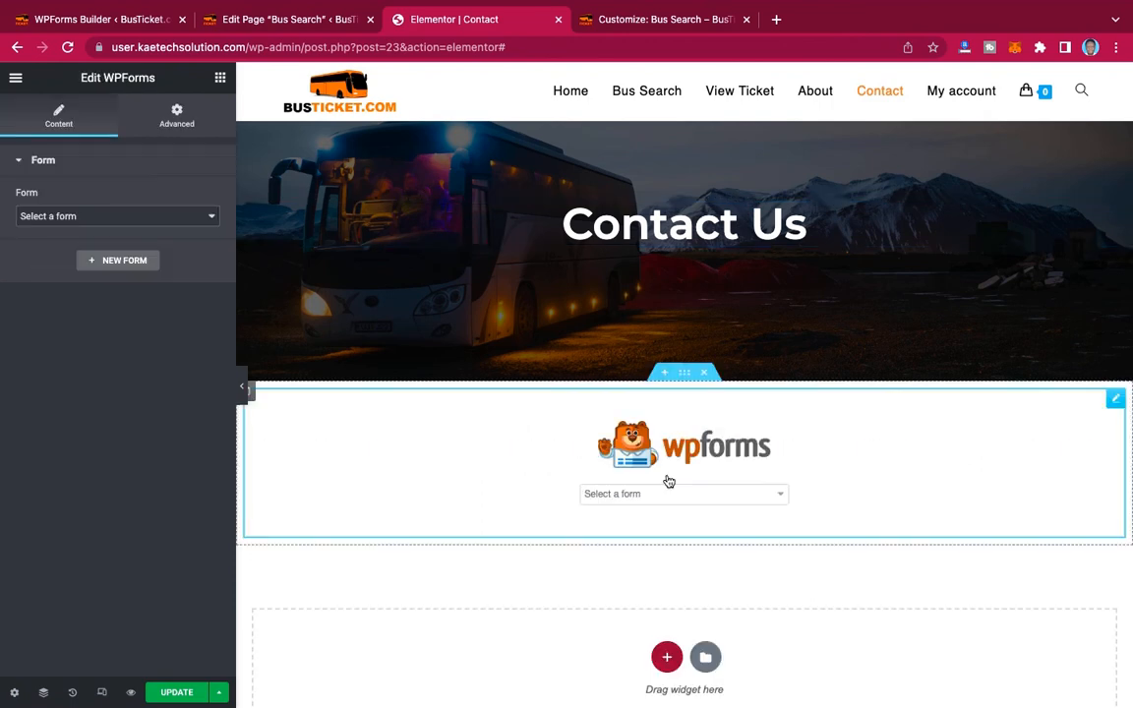
Select Simple Contact Form as the widget's form and preview the page at full width.
left_click(667, 492)
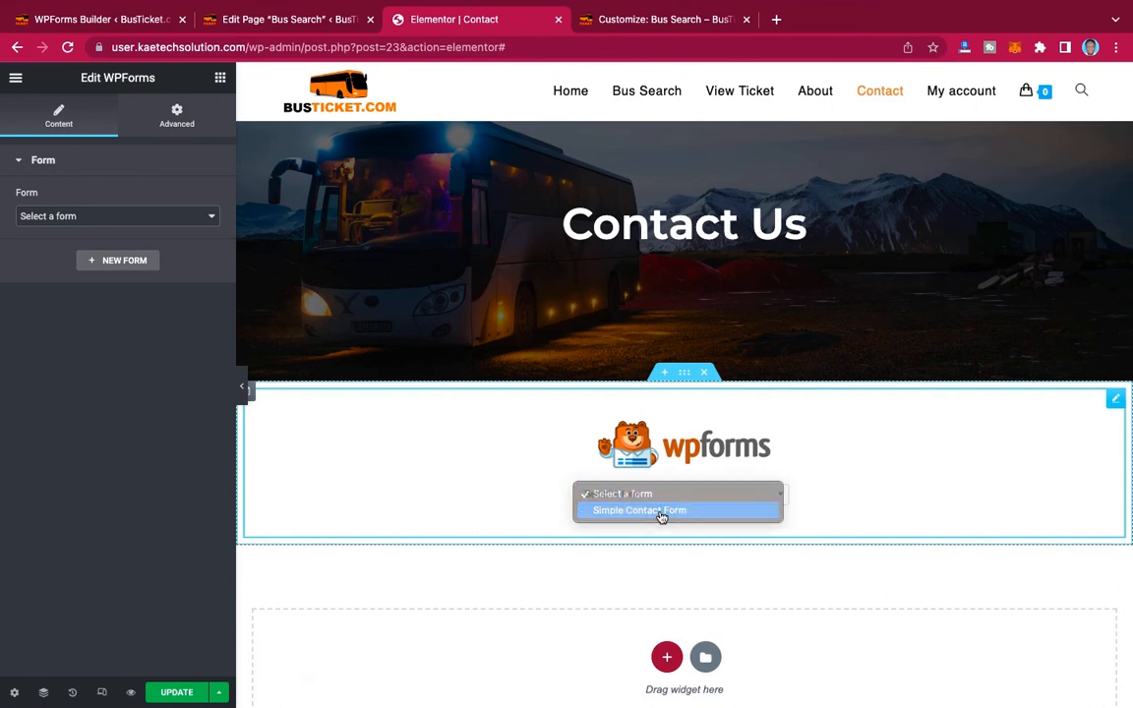
left_click(662, 512)
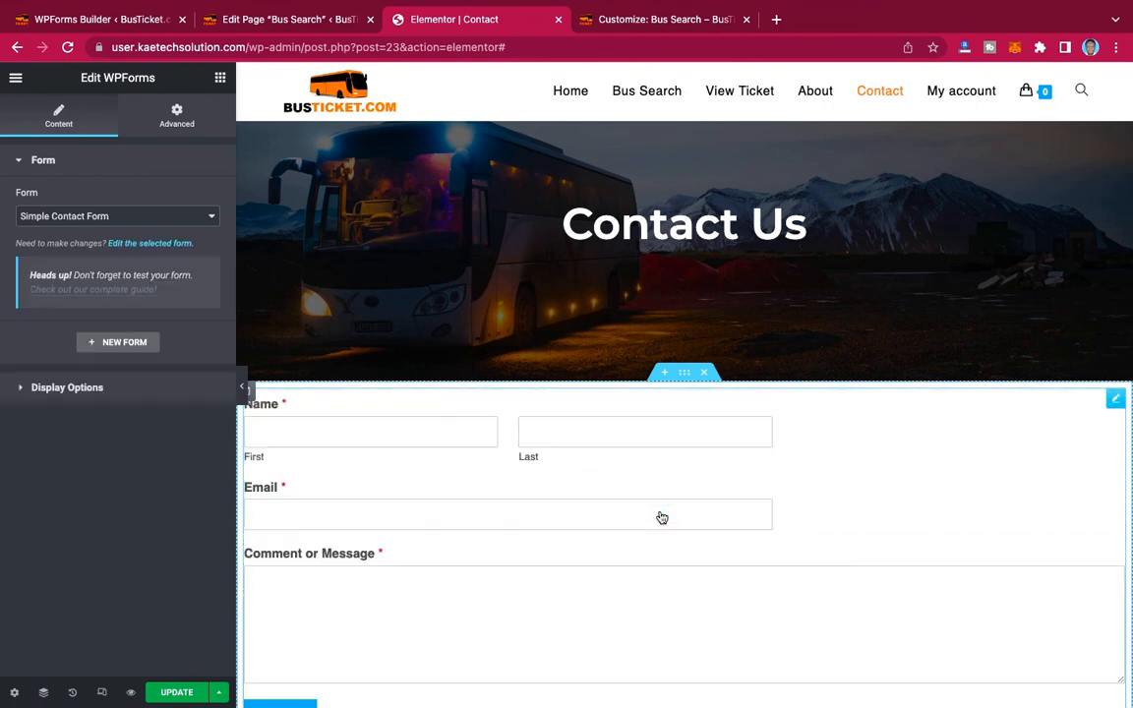
scroll(783, 497, "down", 3)
scroll(783, 496, "down", 2)
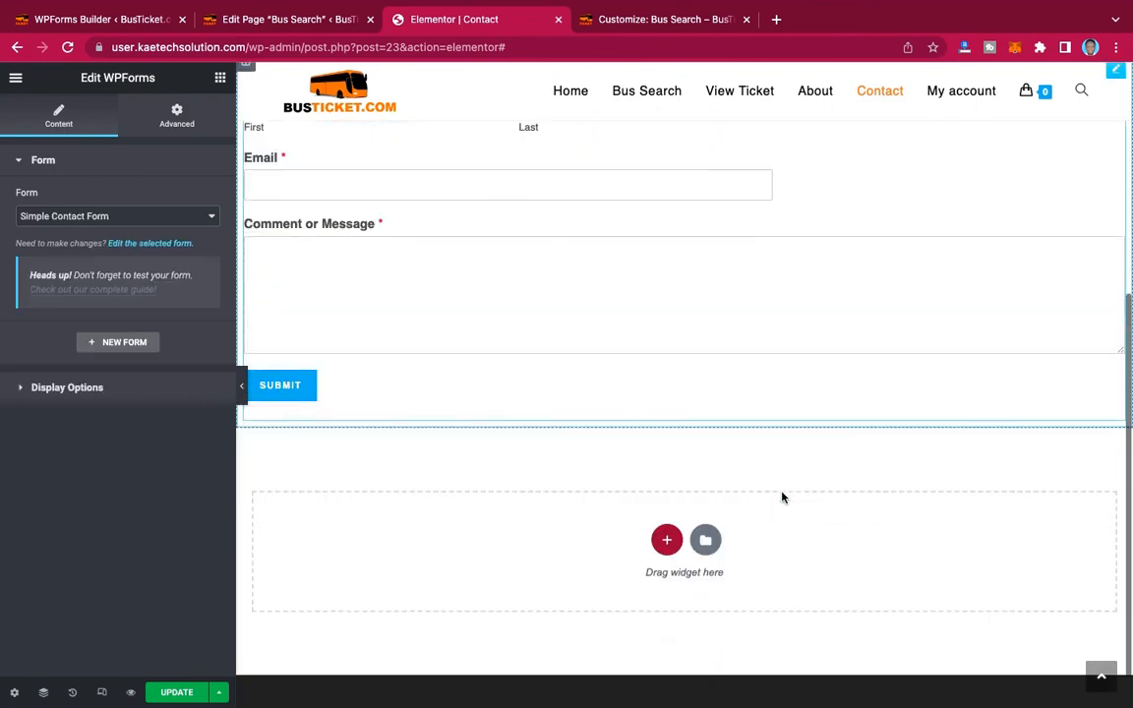
scroll(780, 496, "up", 2)
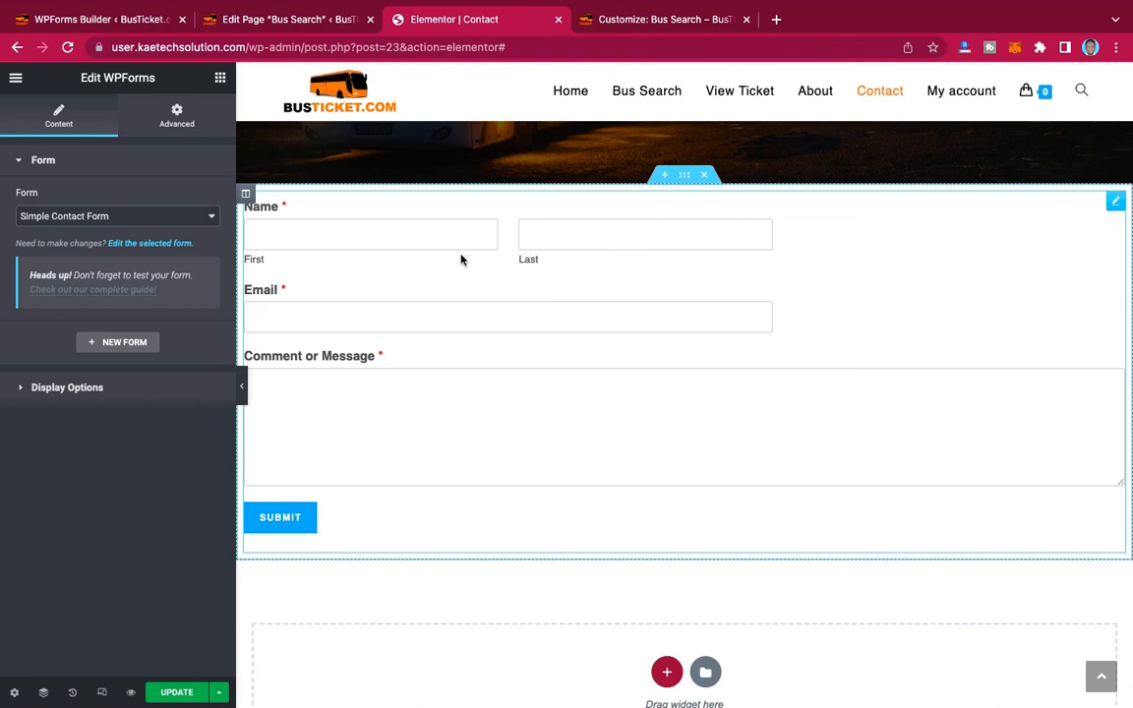
left_click(242, 397)
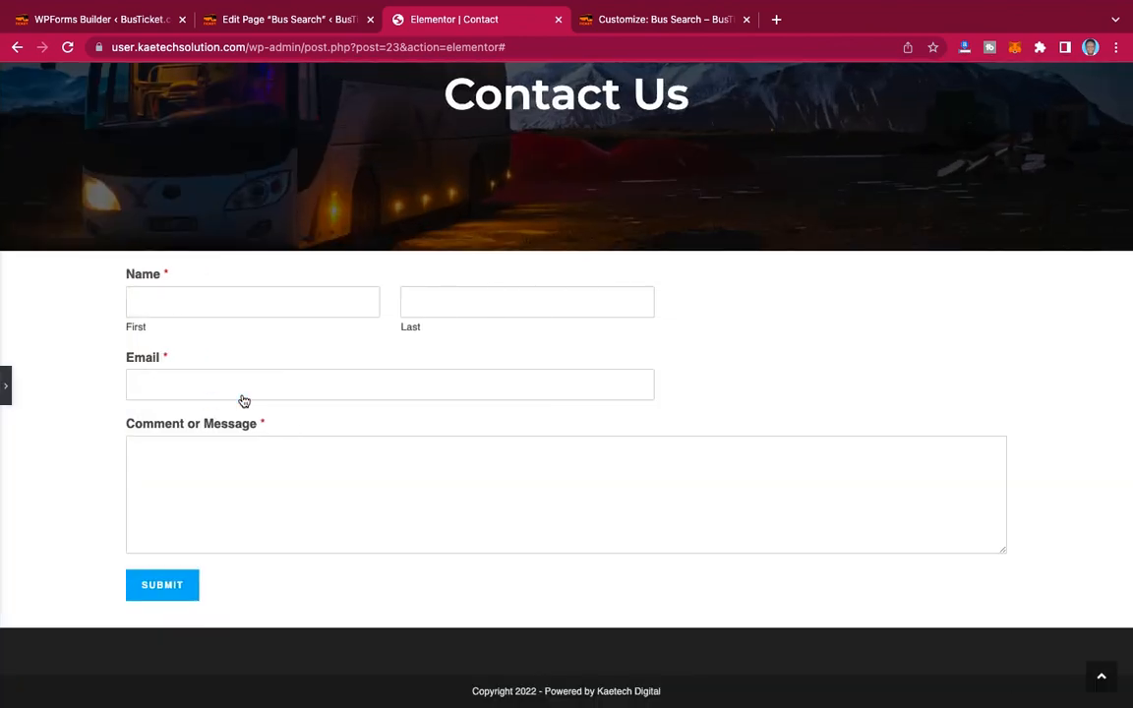
left_click(7, 394)
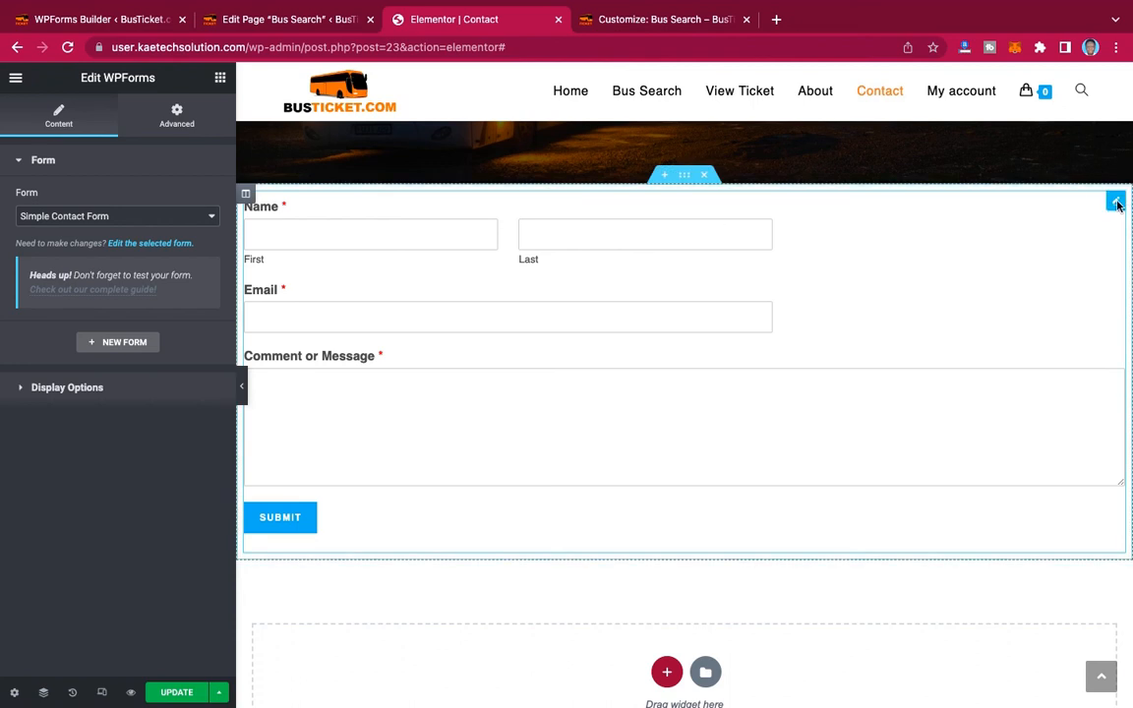
Set the form widget's margin to 50 px on all sides and preview the page at full width.
left_click(186, 123)
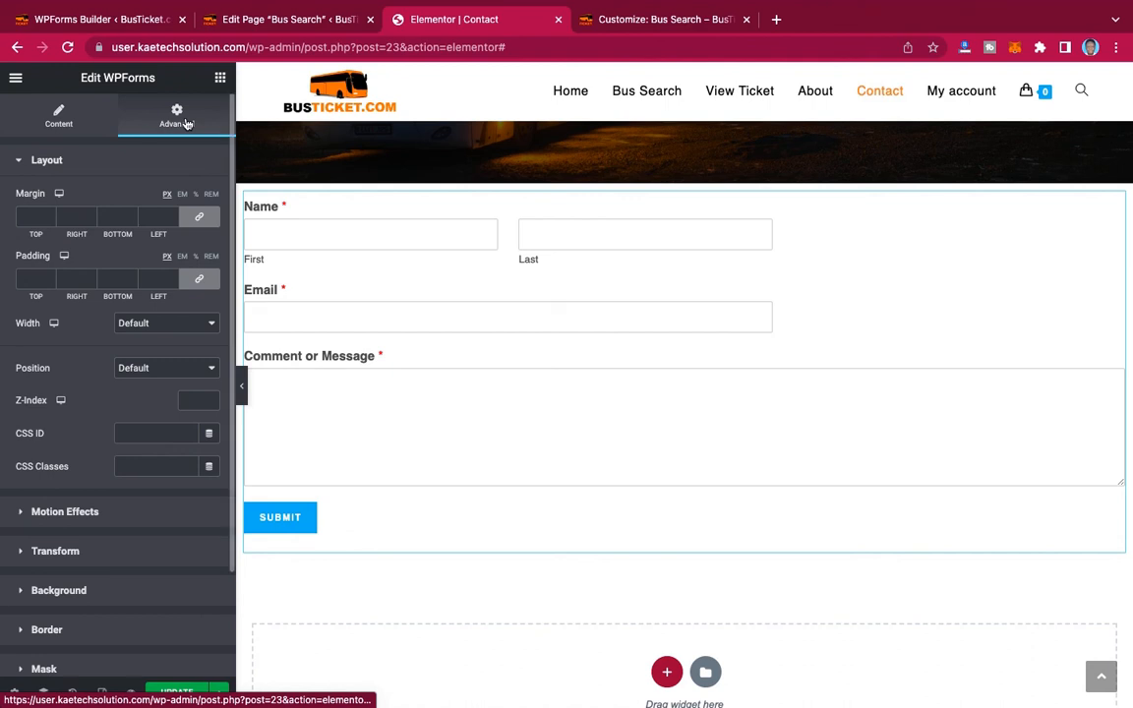
left_click(25, 212)
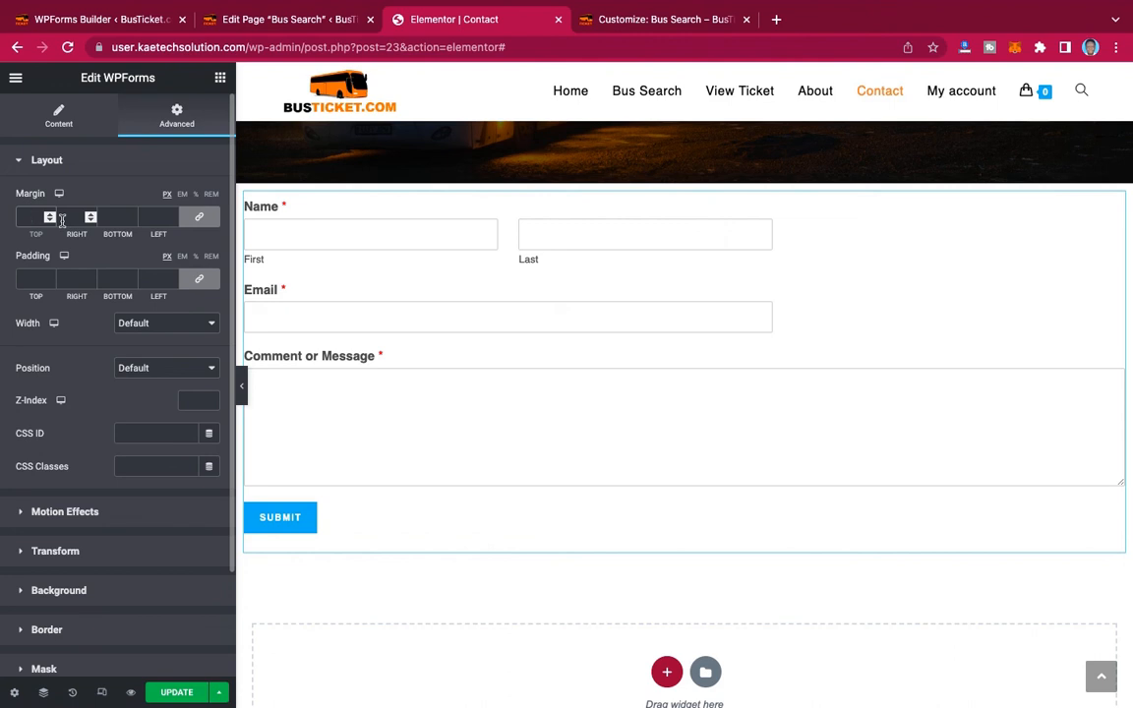
type("50")
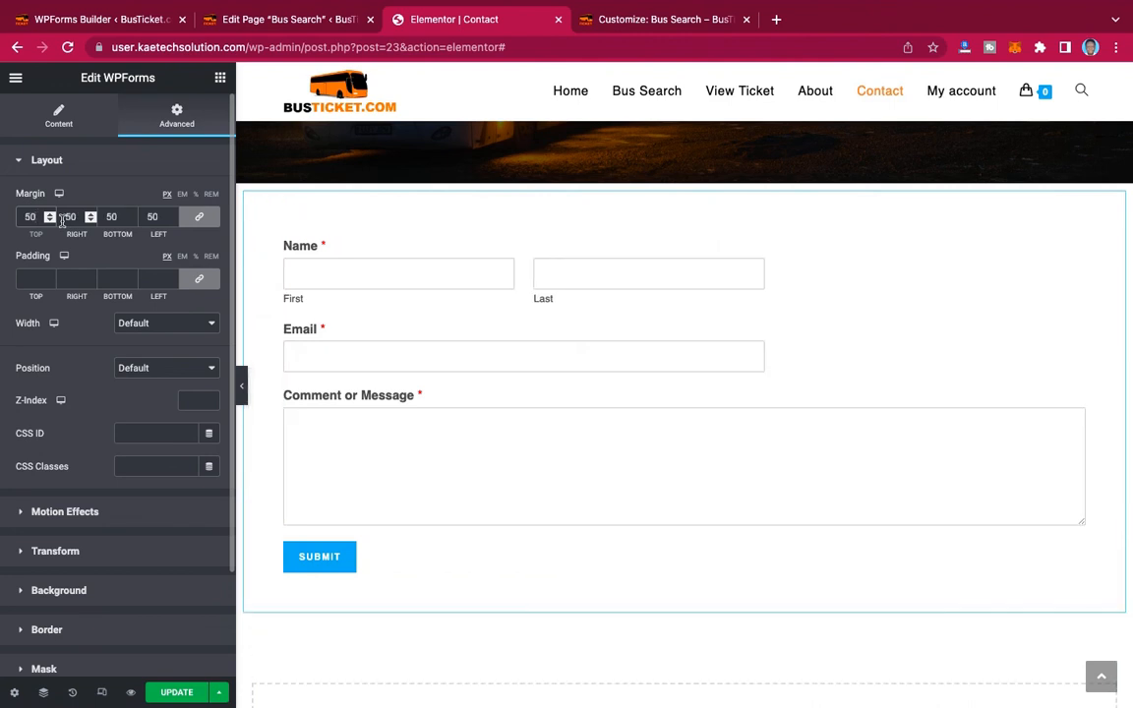
left_click(241, 386)
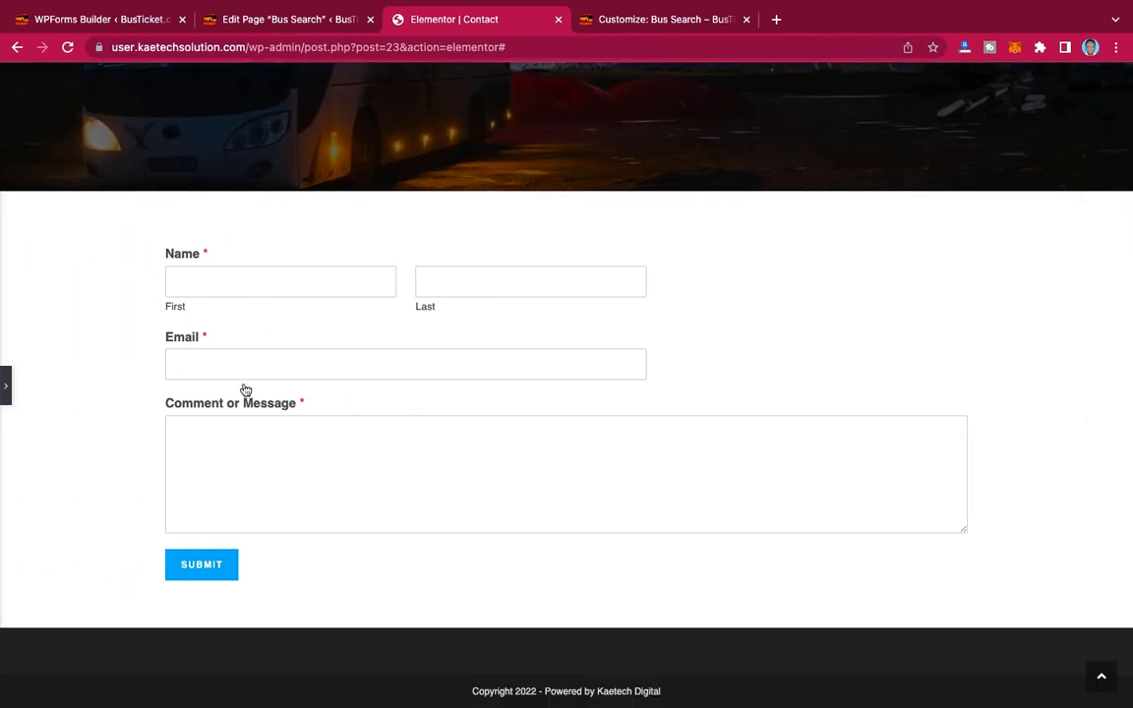
left_click(8, 392)
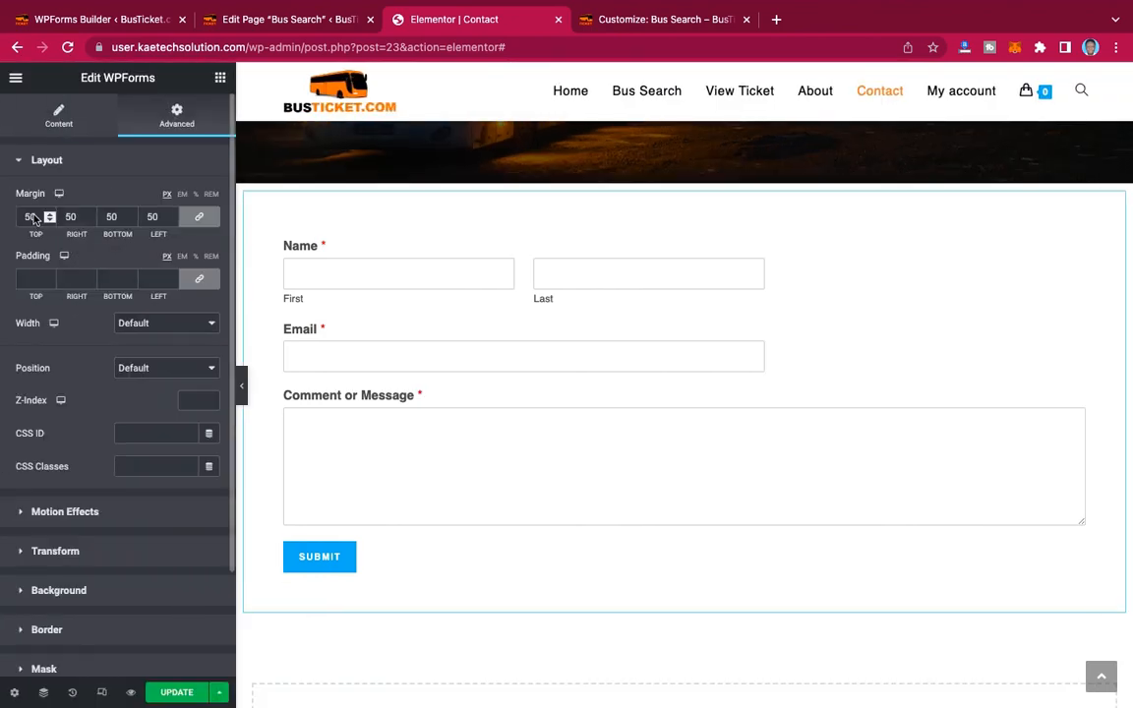
Set the form widget's margin to 70 px on all sides and preview the result at full width.
left_click_drag(30, 216, 13, 219)
type("7")
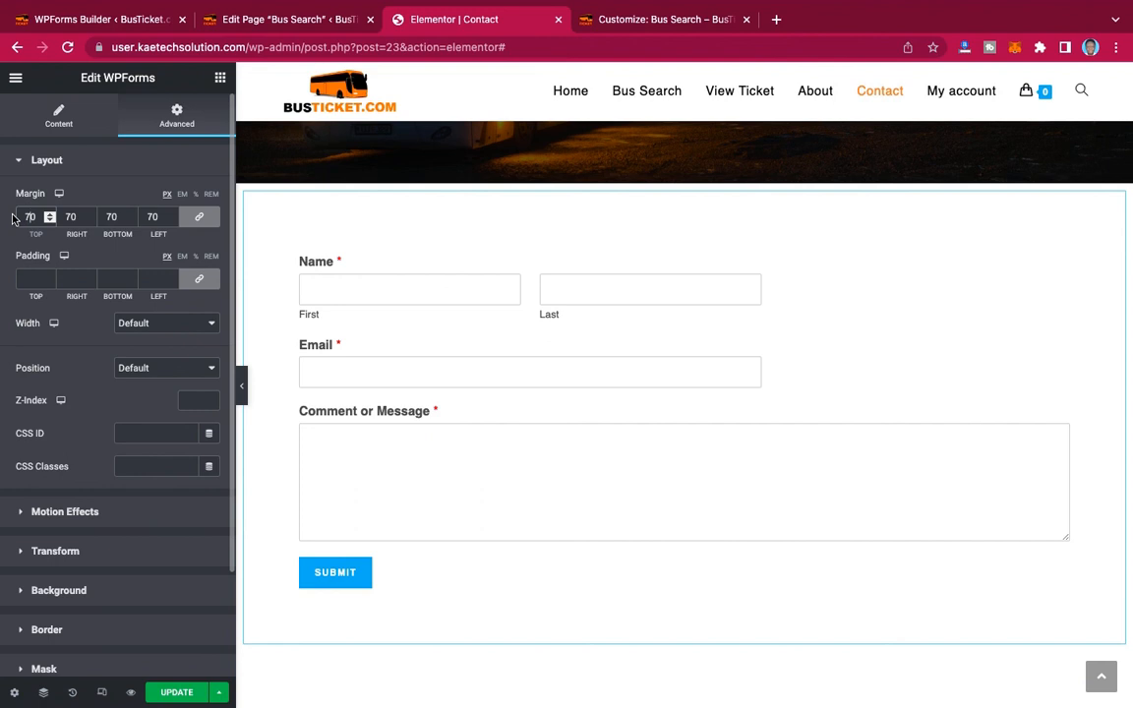
left_click(242, 391)
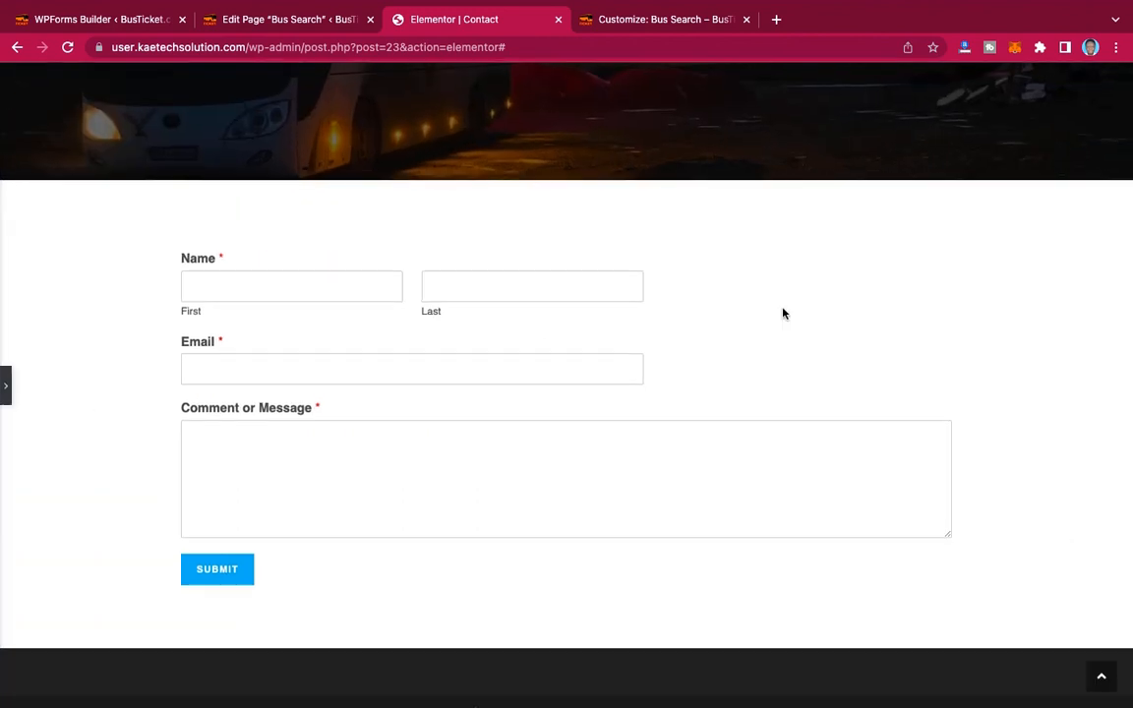
scroll(783, 313, "up", 3)
scroll(783, 313, "down", 3)
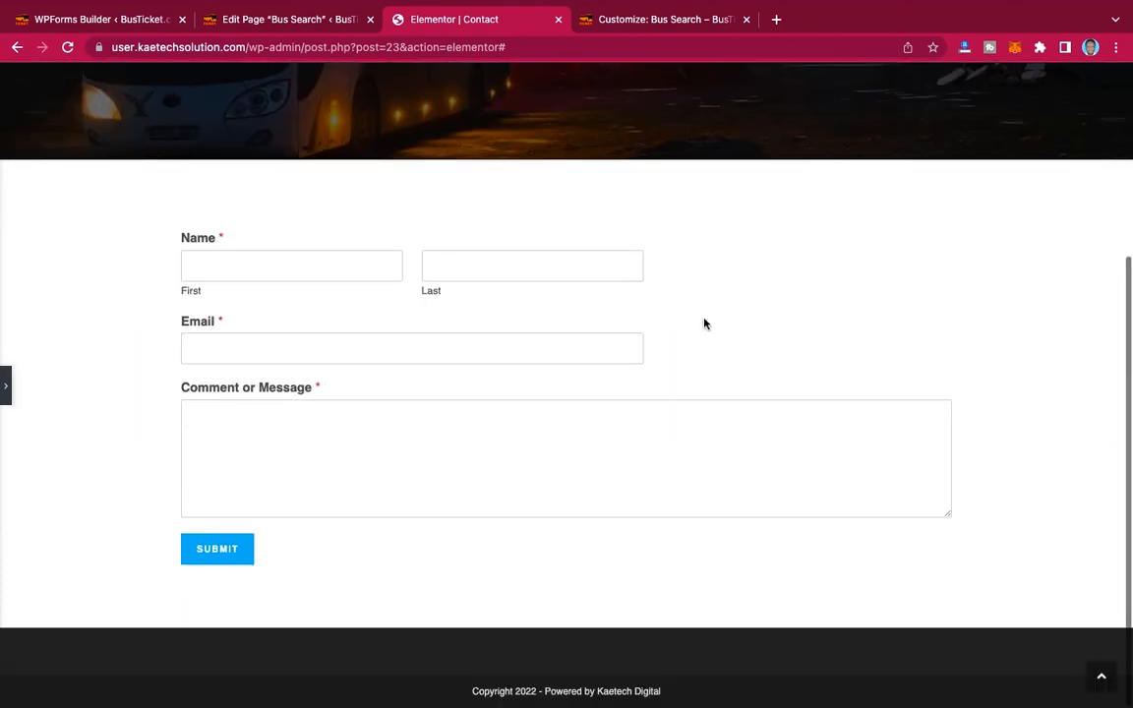
left_click(5, 394)
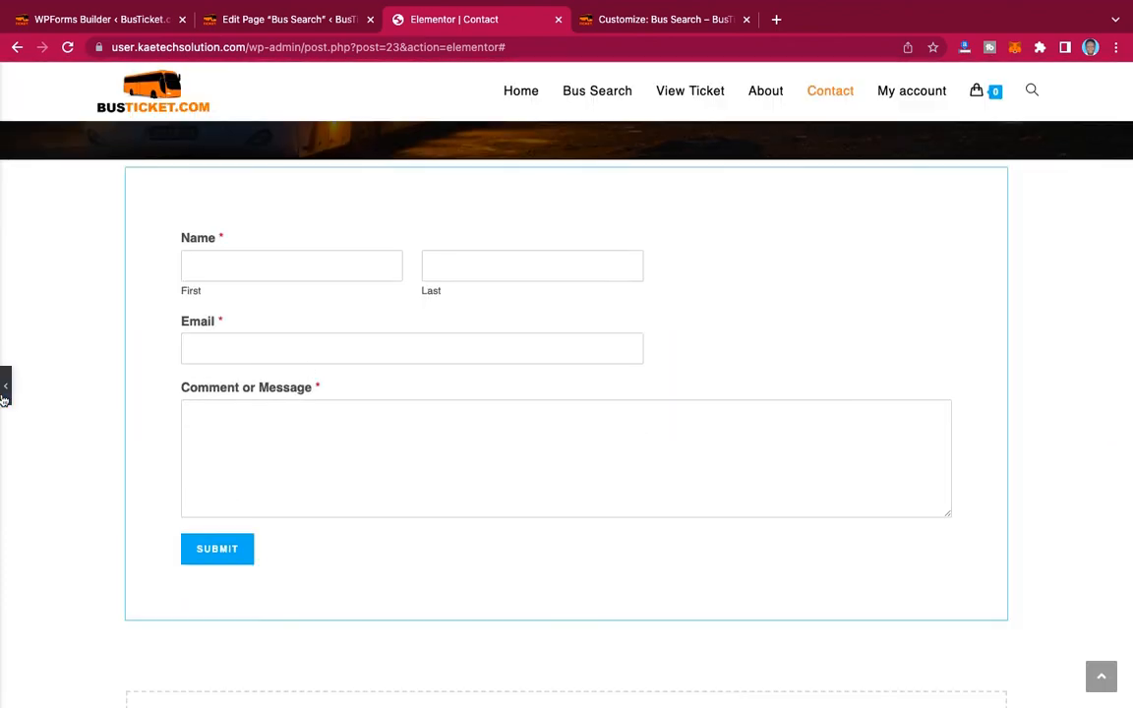
Review the Contact page's layout from the bus-image heading section down to the form's Submit button and the footer.
scroll(543, 394, "down", 3)
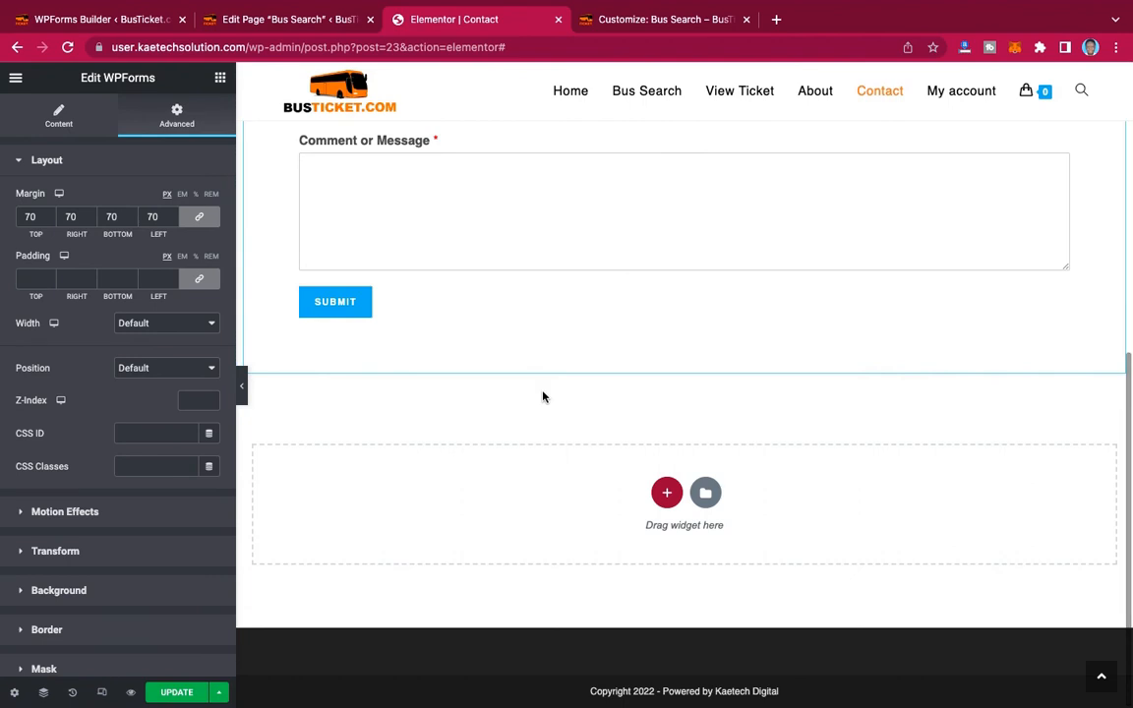
scroll(543, 396, "up", 3)
scroll(543, 396, "down", 1)
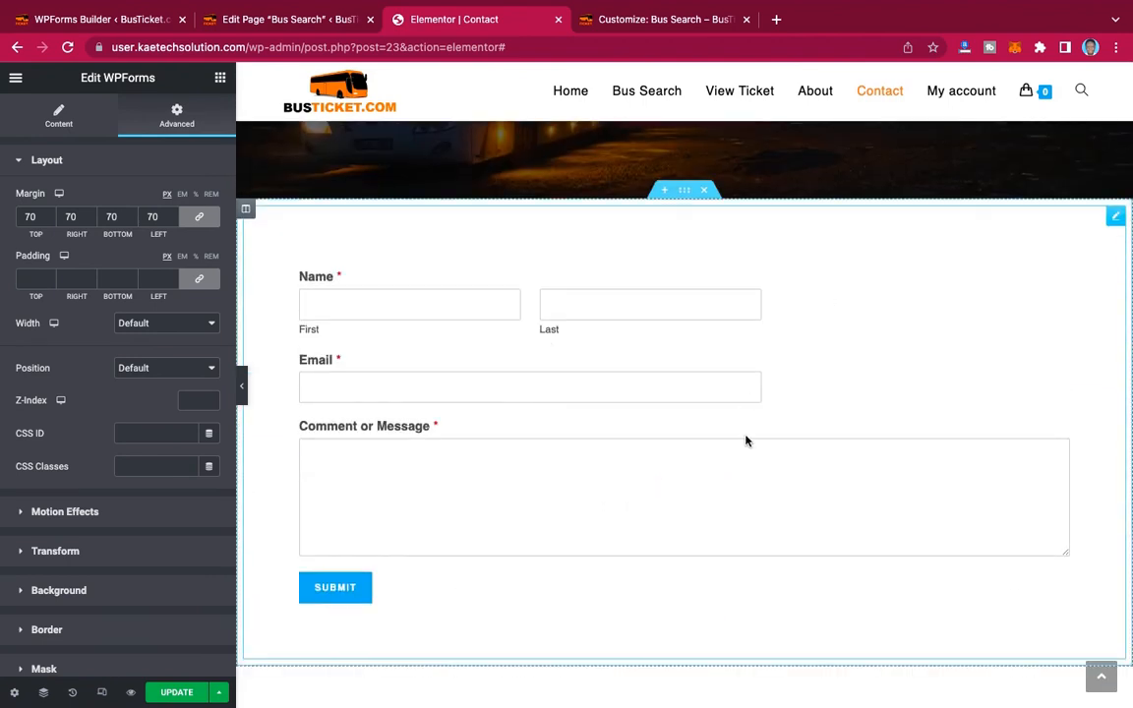
scroll(743, 440, "down", 3)
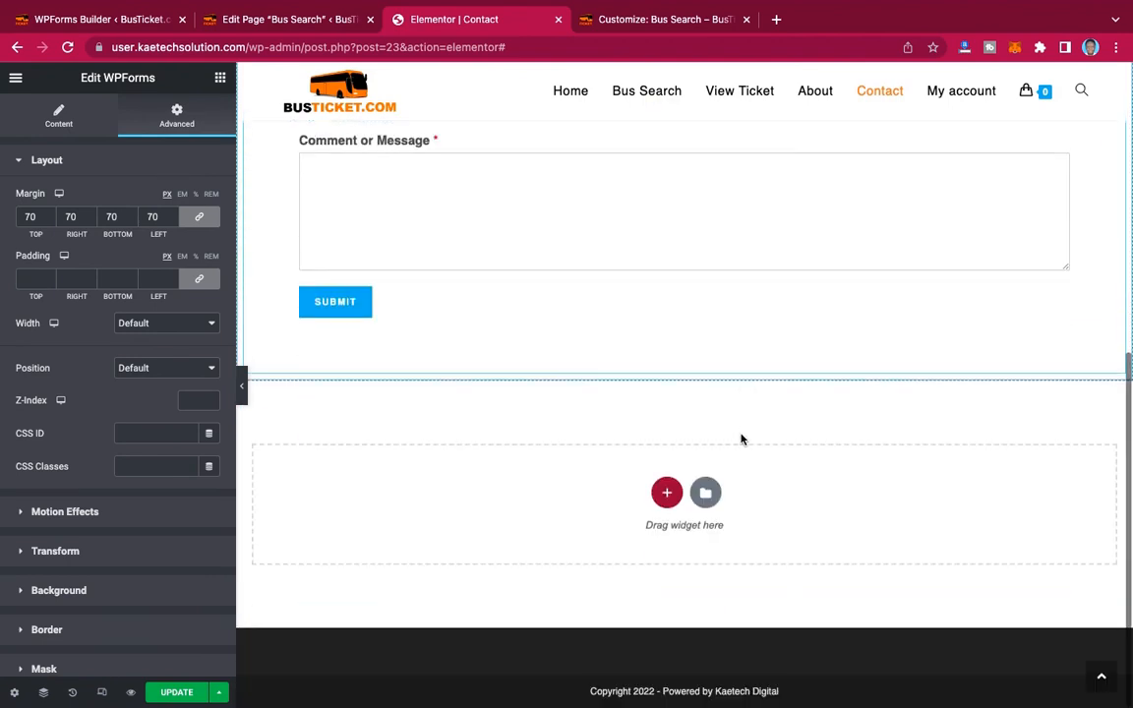
scroll(741, 440, "up", 2)
scroll(728, 433, "down", 1)
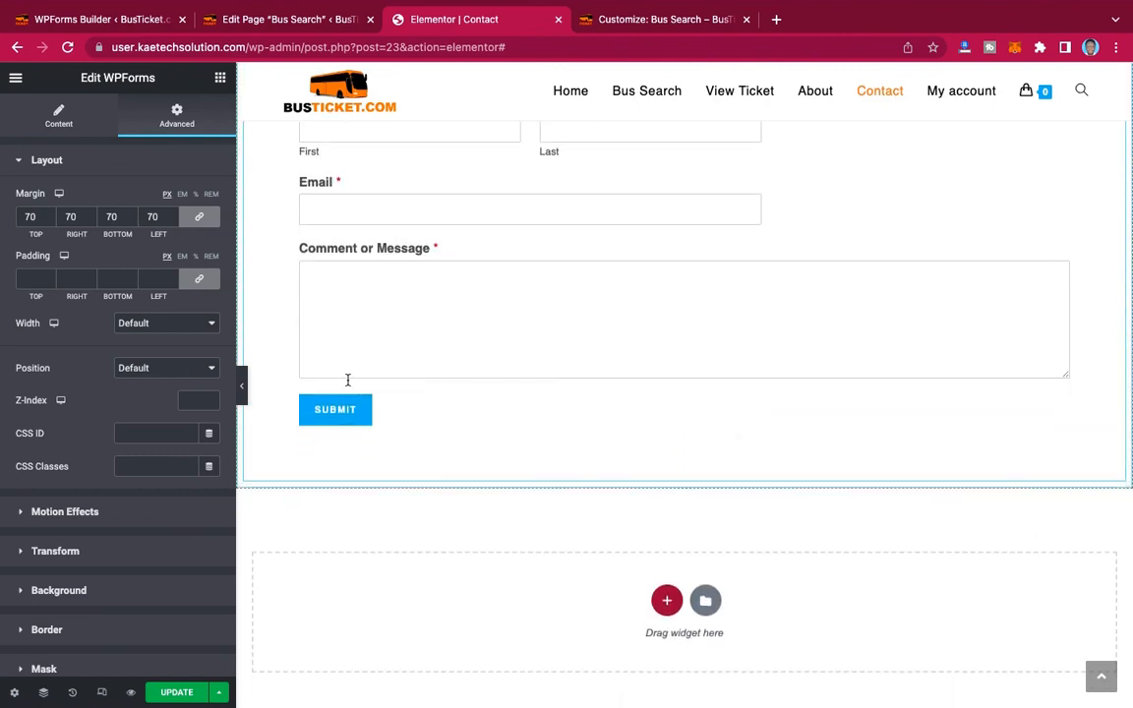
scroll(675, 329, "up", 2)
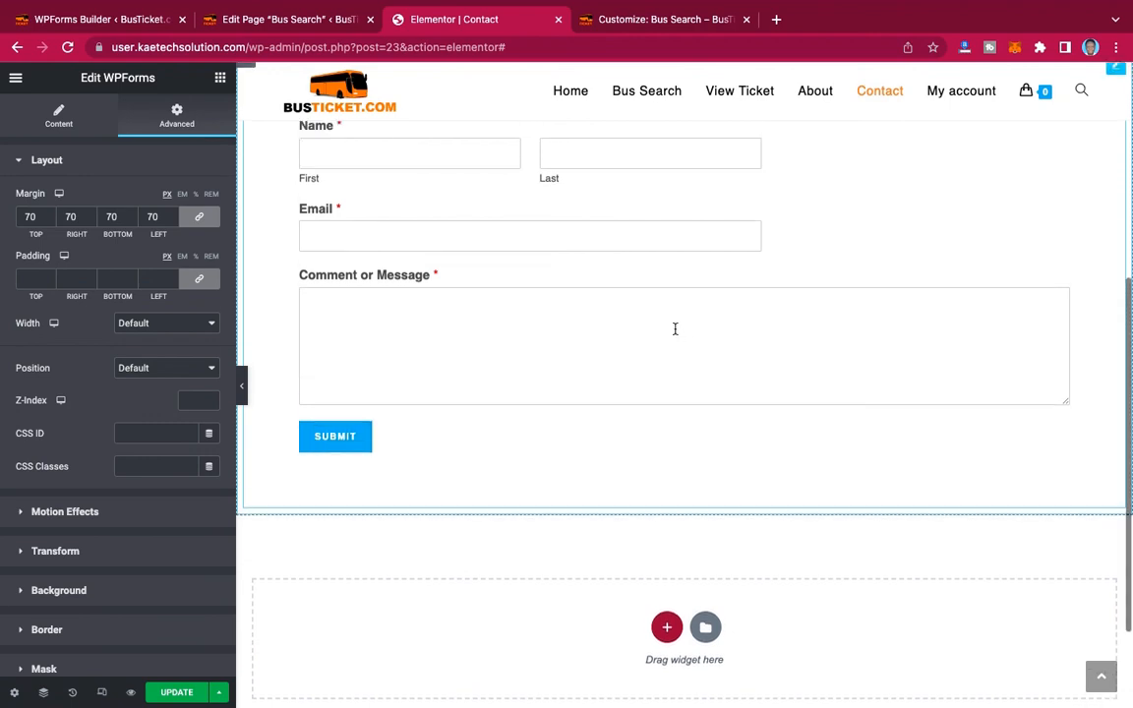
scroll(675, 332, "down", 2)
scroll(675, 334, "down", 2)
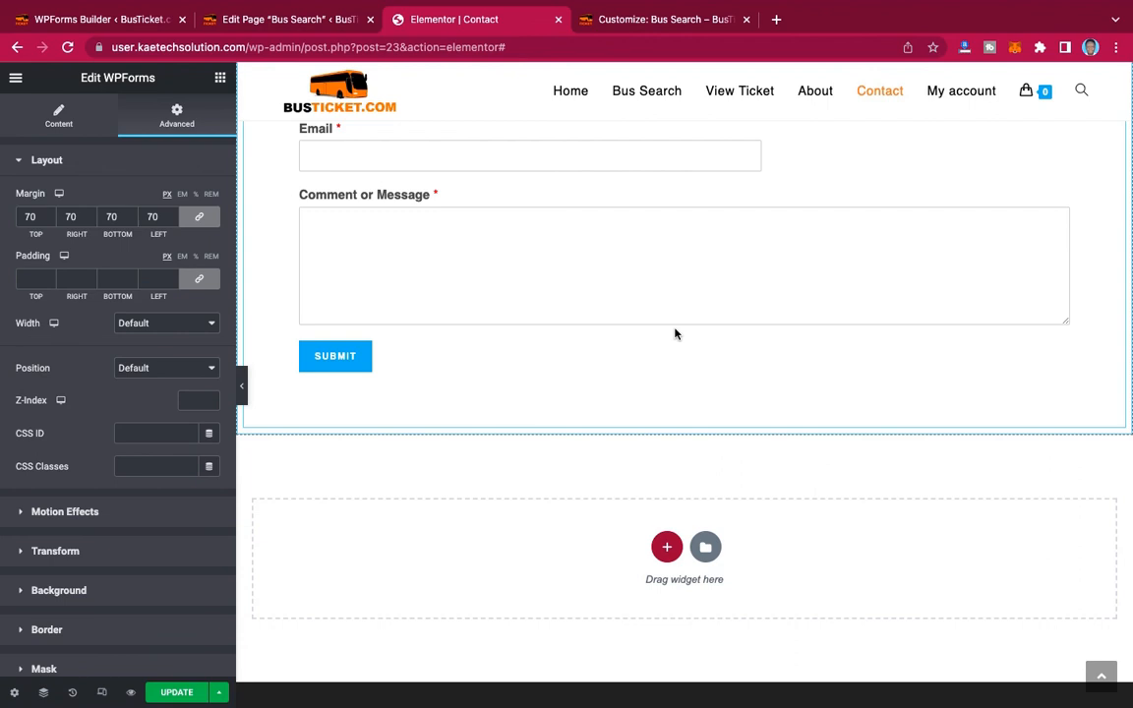
scroll(675, 333, "up", 5)
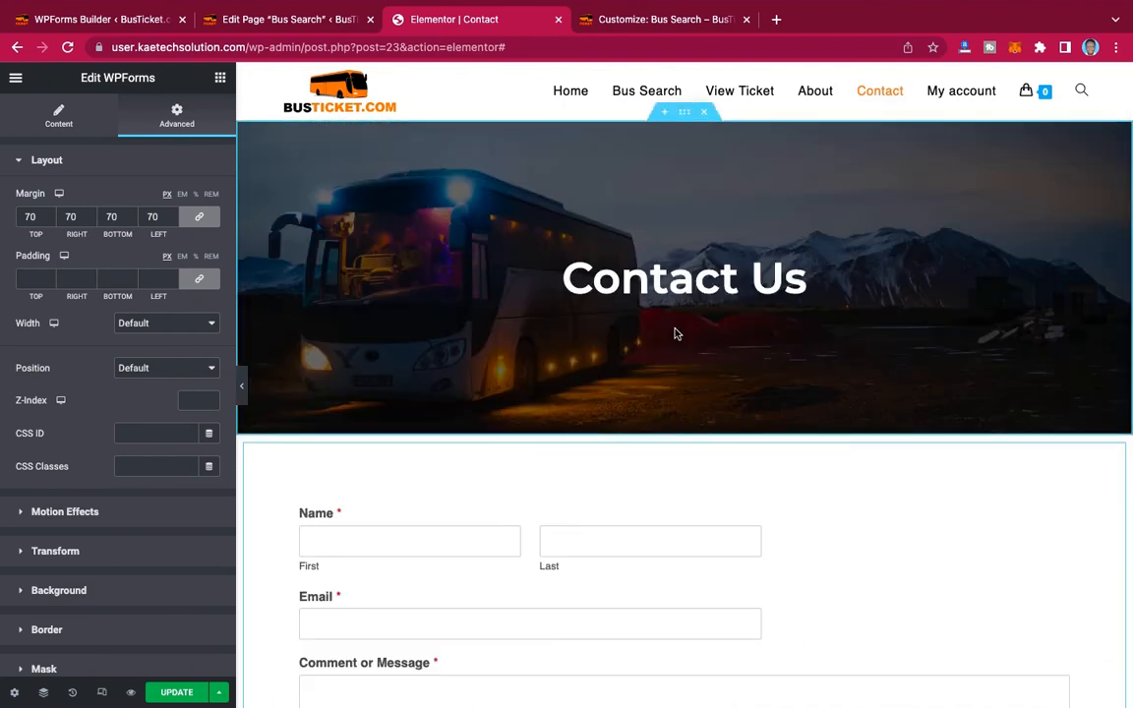
scroll(675, 333, "down", 3)
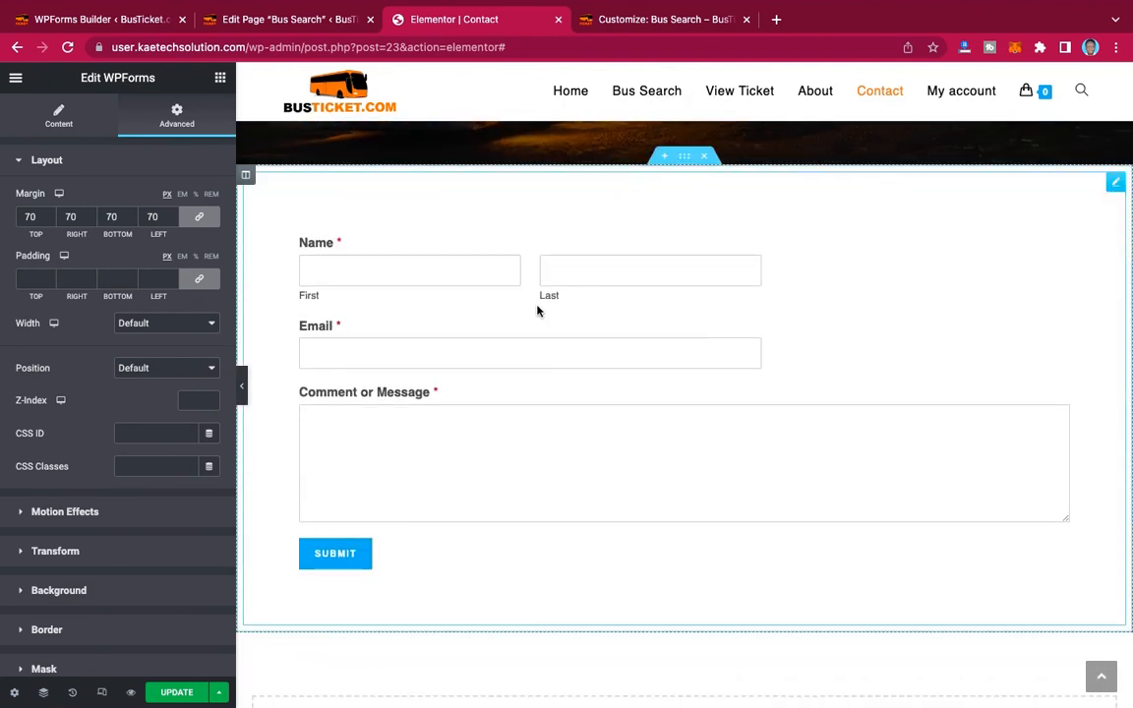
scroll(537, 311, "down", 3)
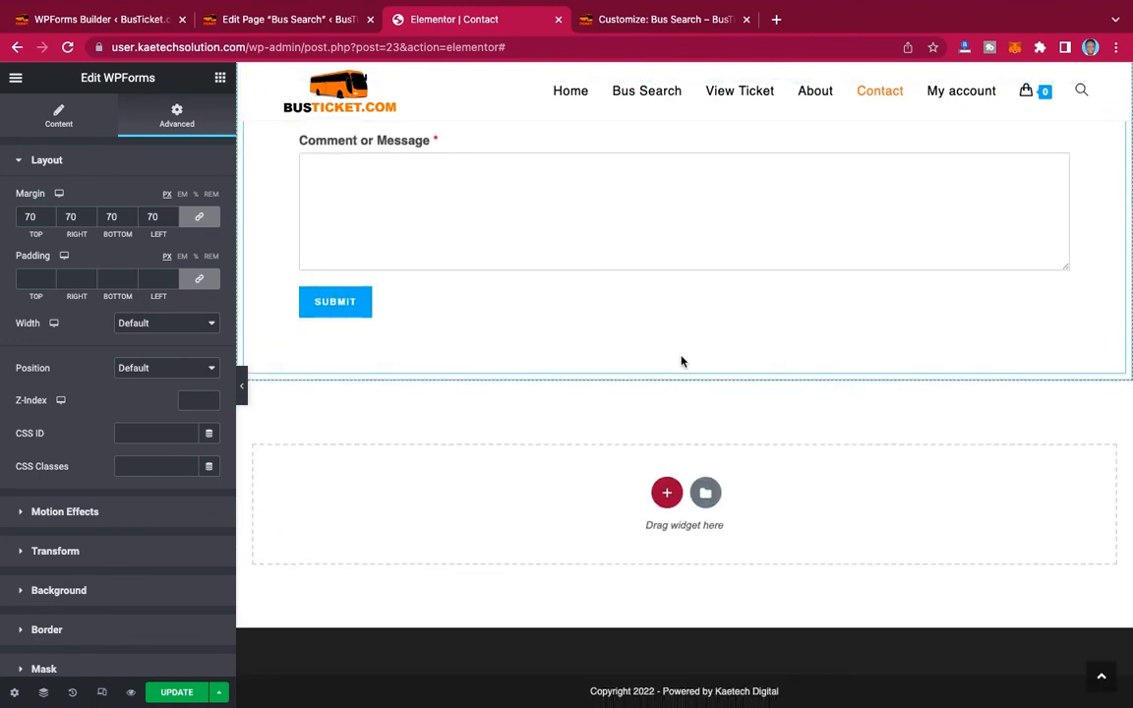
scroll(681, 361, "up", 1)
scroll(682, 361, "up", 3)
scroll(681, 362, "down", 3)
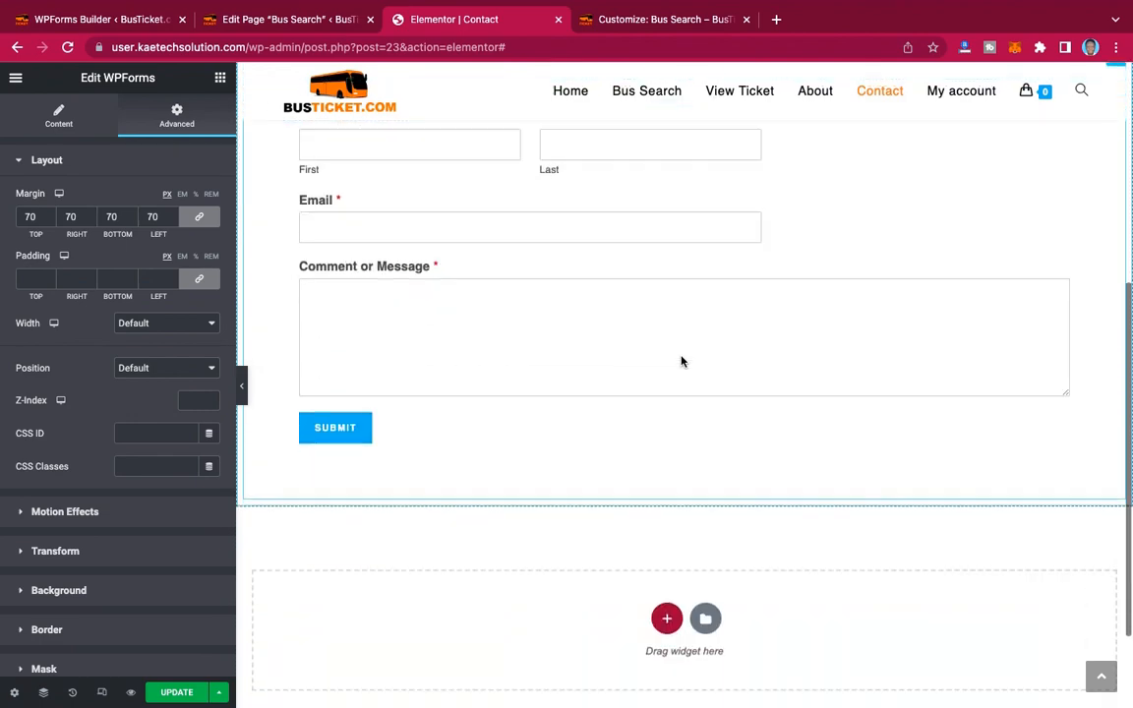
Save the Contact page's changes and open the published page.
left_click(191, 694)
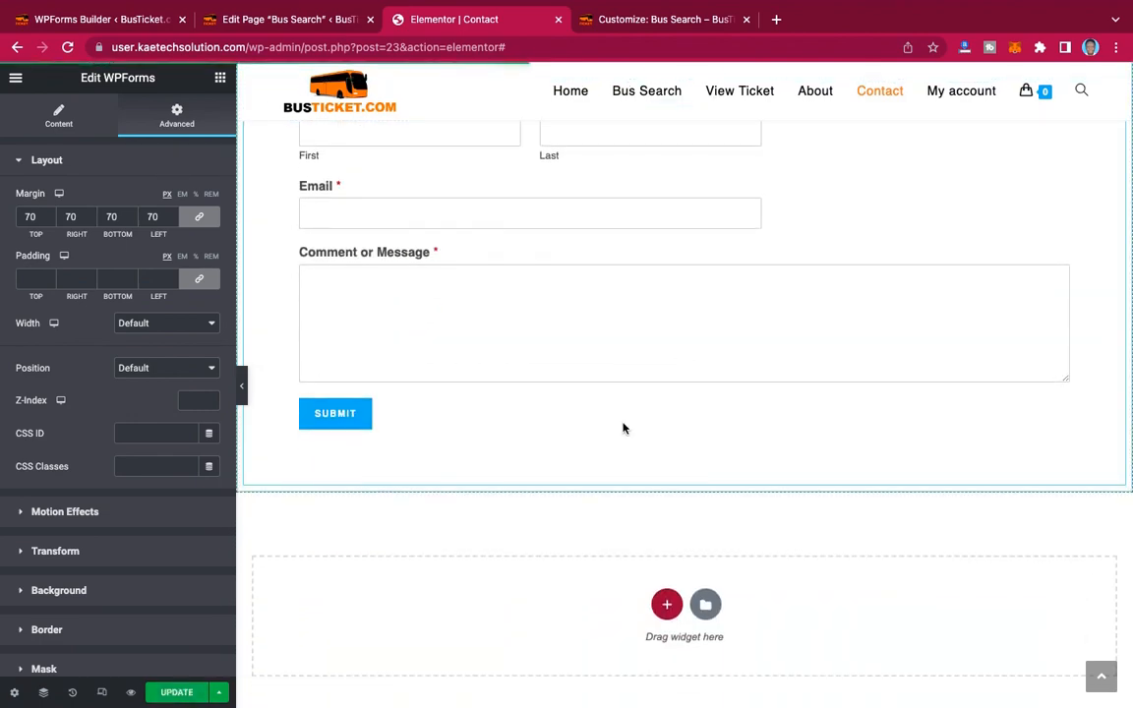
scroll(623, 428, "up", 5)
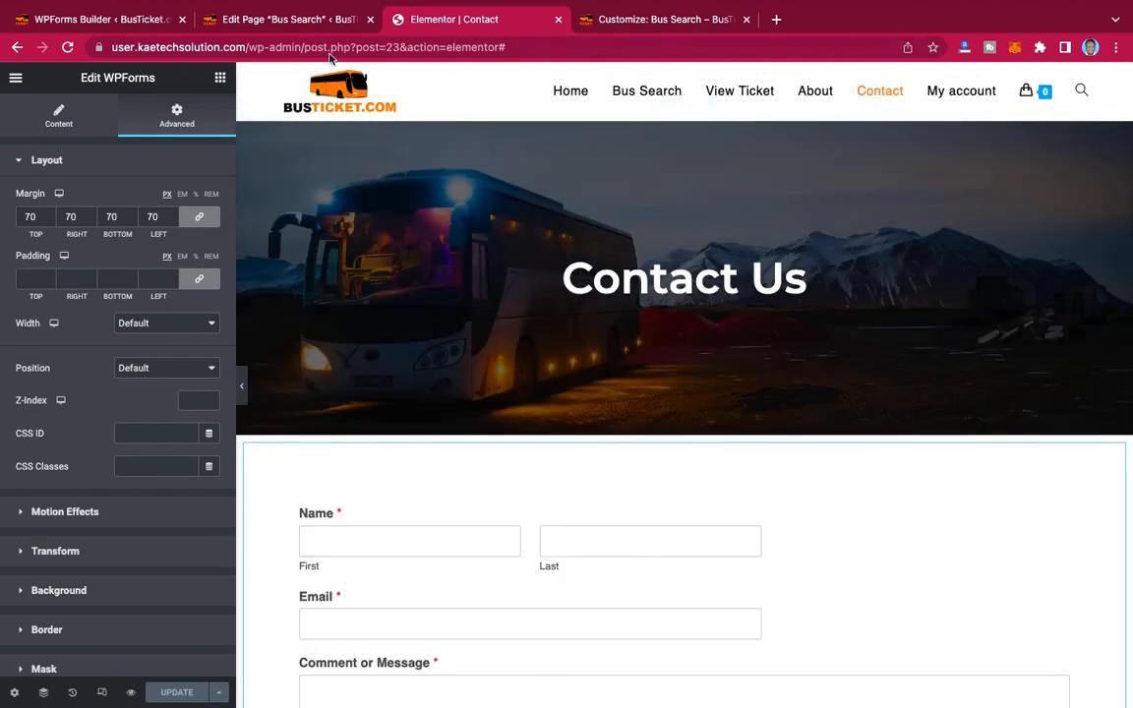
left_click(300, 22)
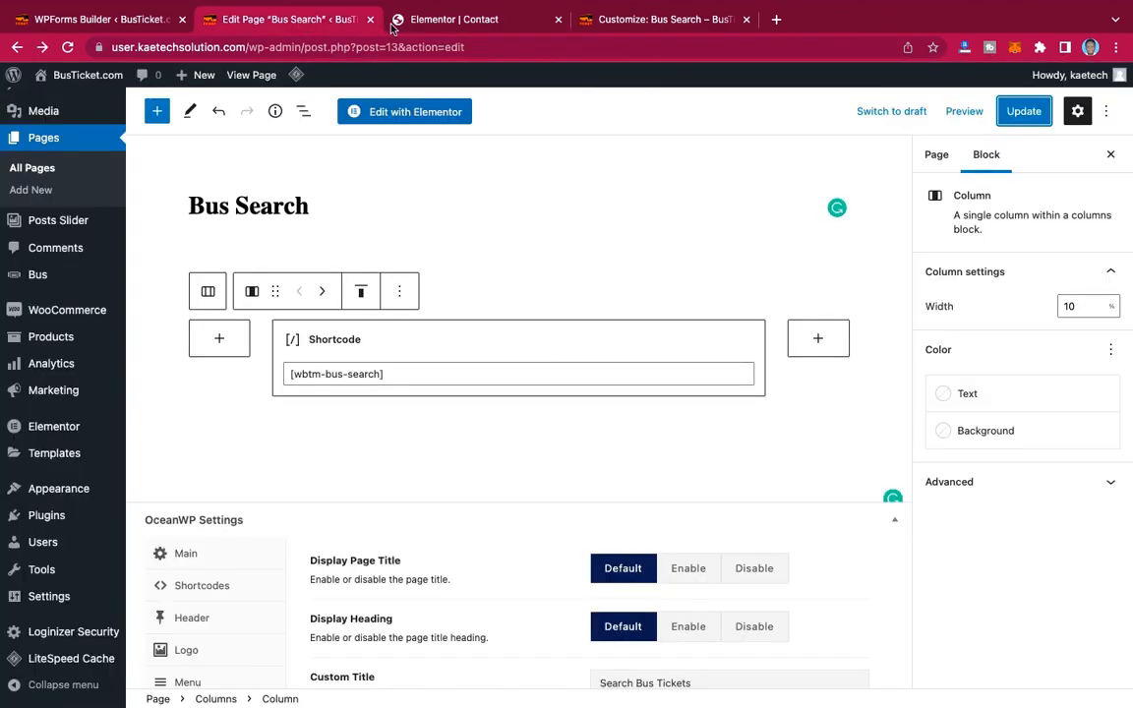
left_click(438, 24)
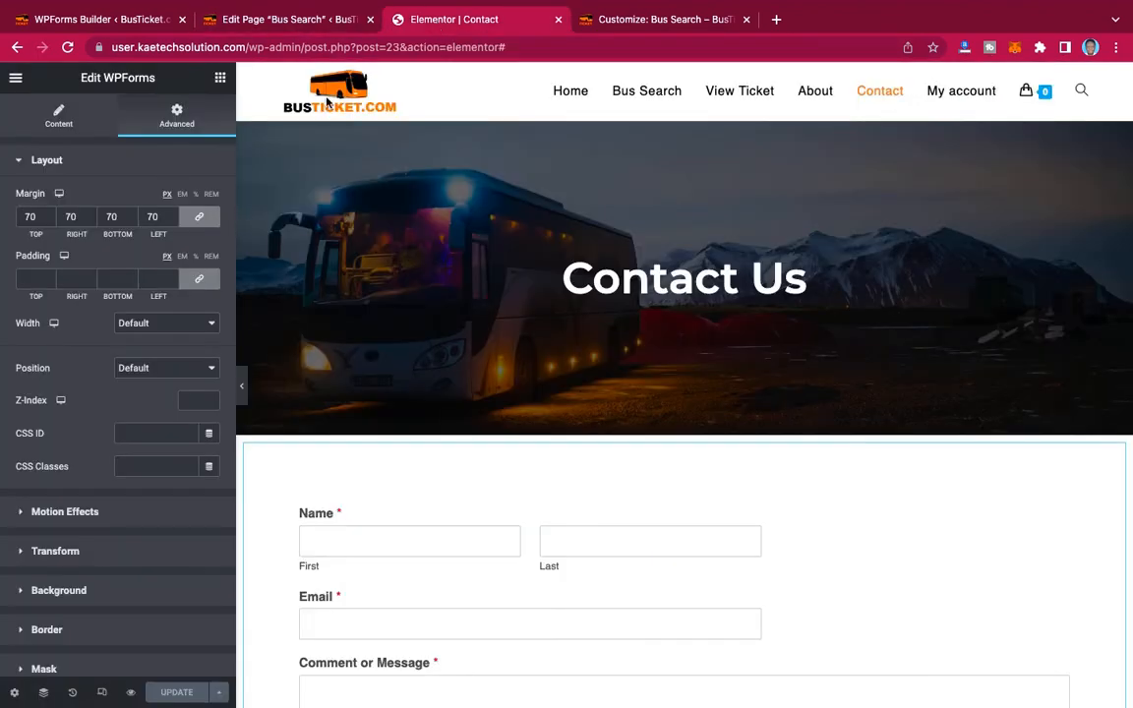
left_click(17, 78)
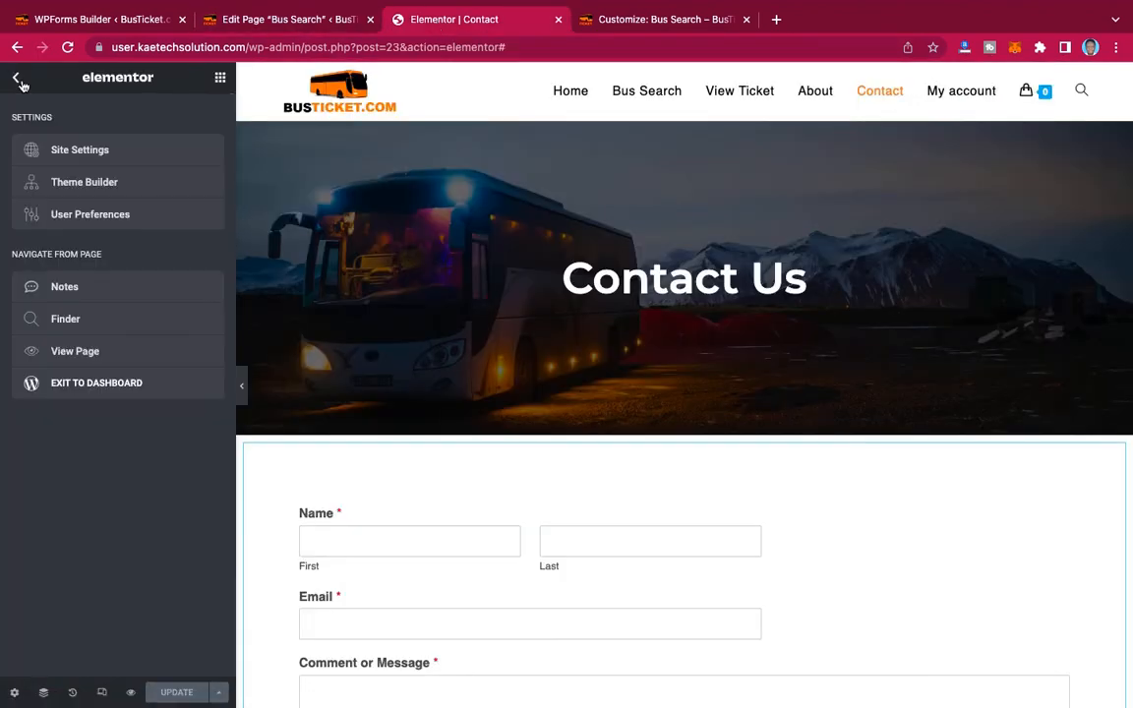
left_click(73, 356)
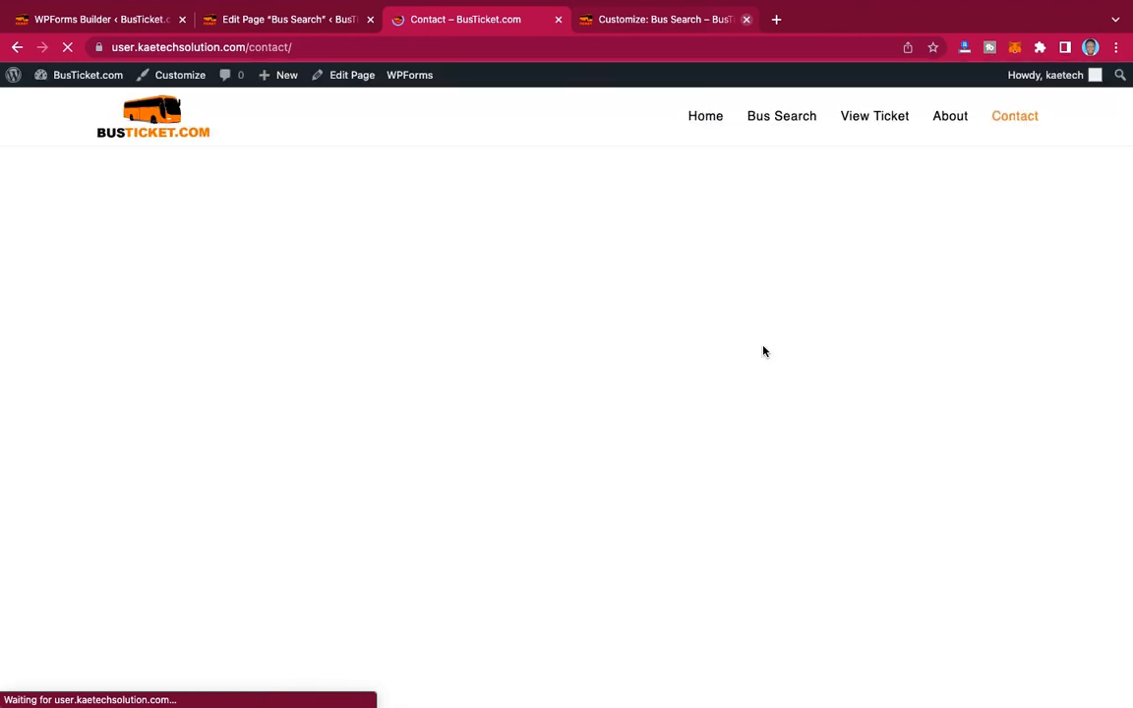
Review the published Contact page and the My account page, and return to the site's homepage.
scroll(764, 351, "down", 3)
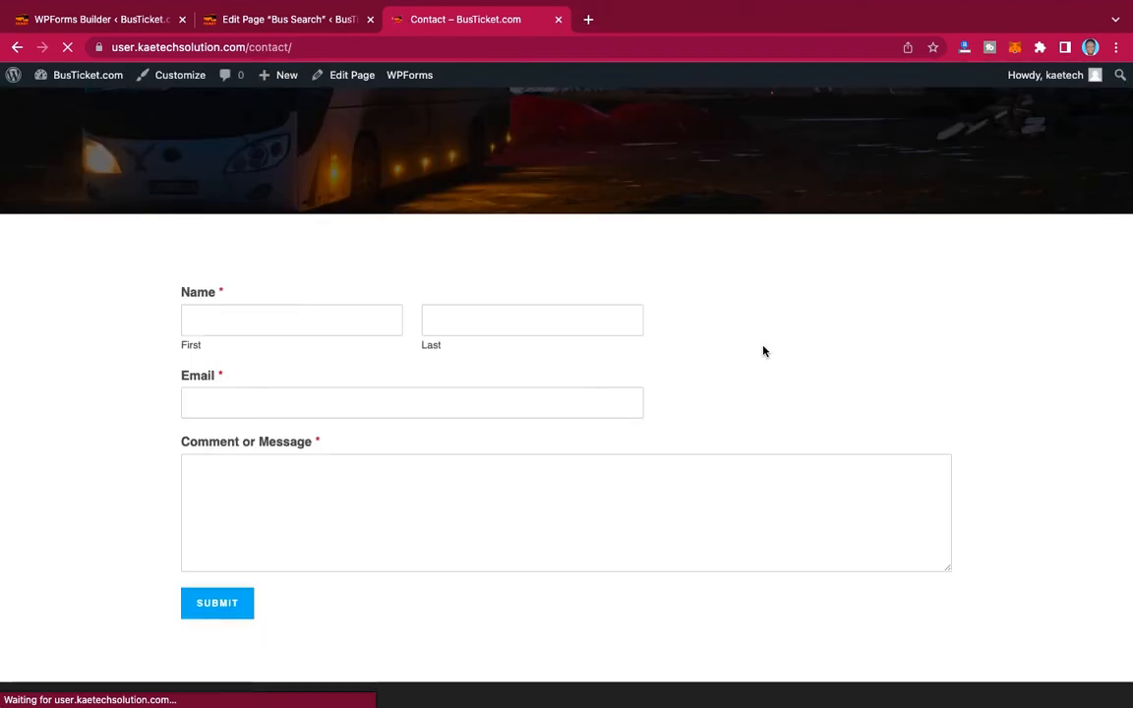
scroll(764, 351, "up", 3)
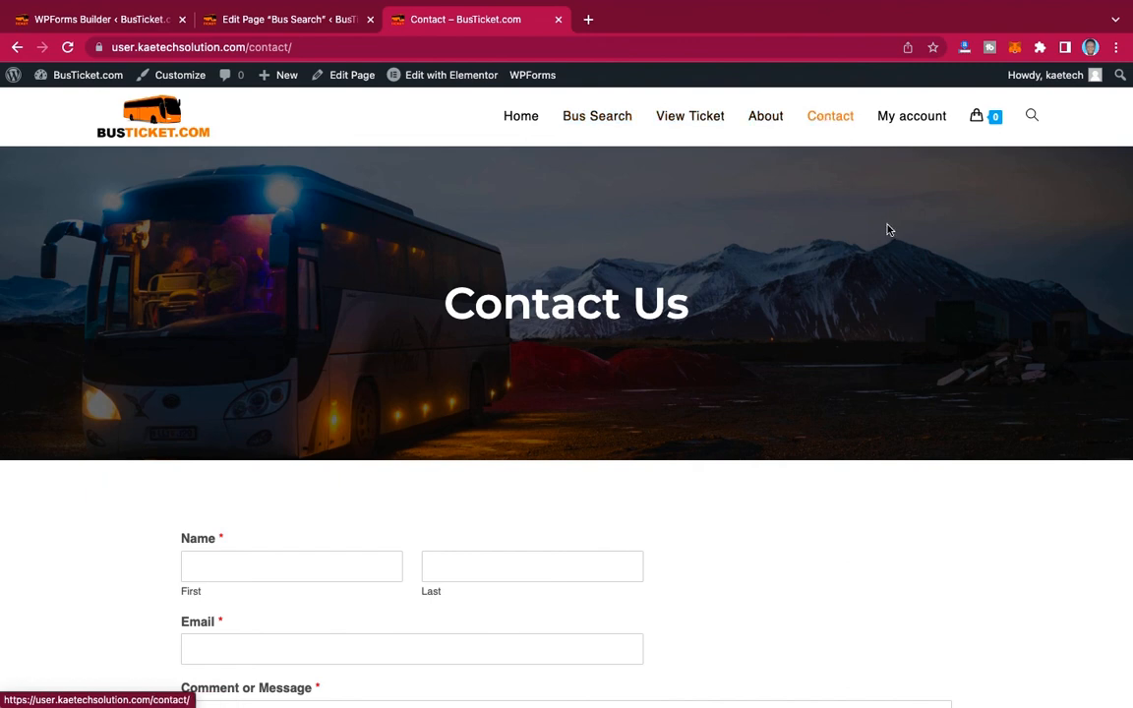
left_click(903, 119)
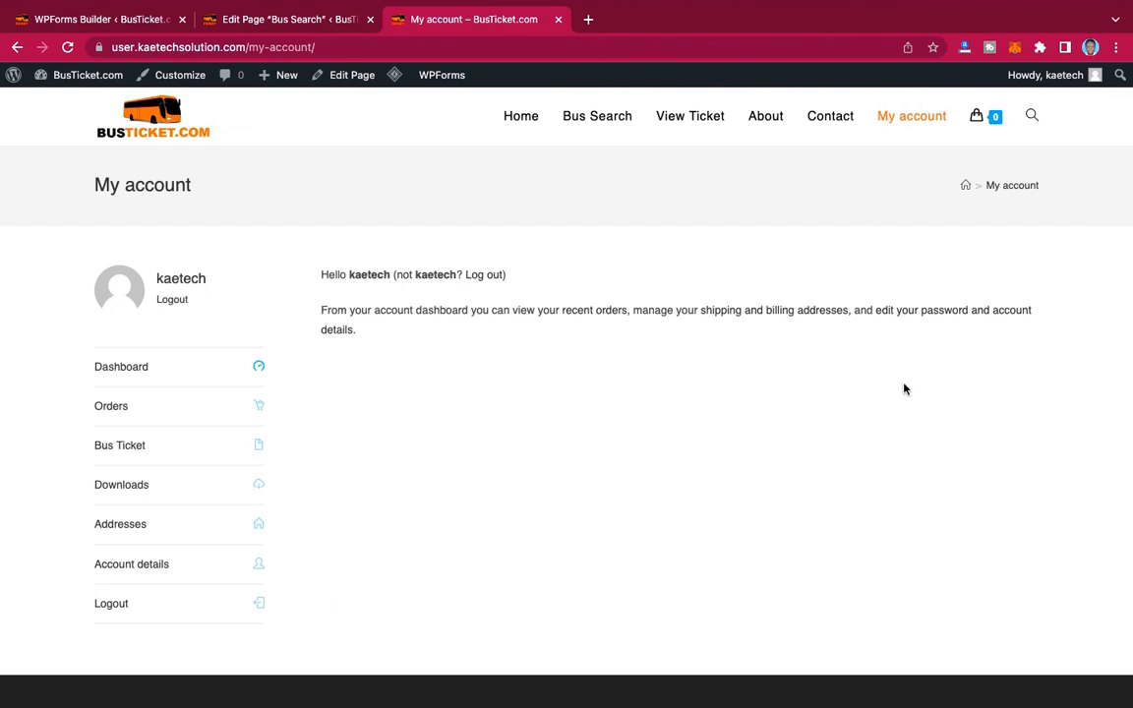
left_click(523, 118)
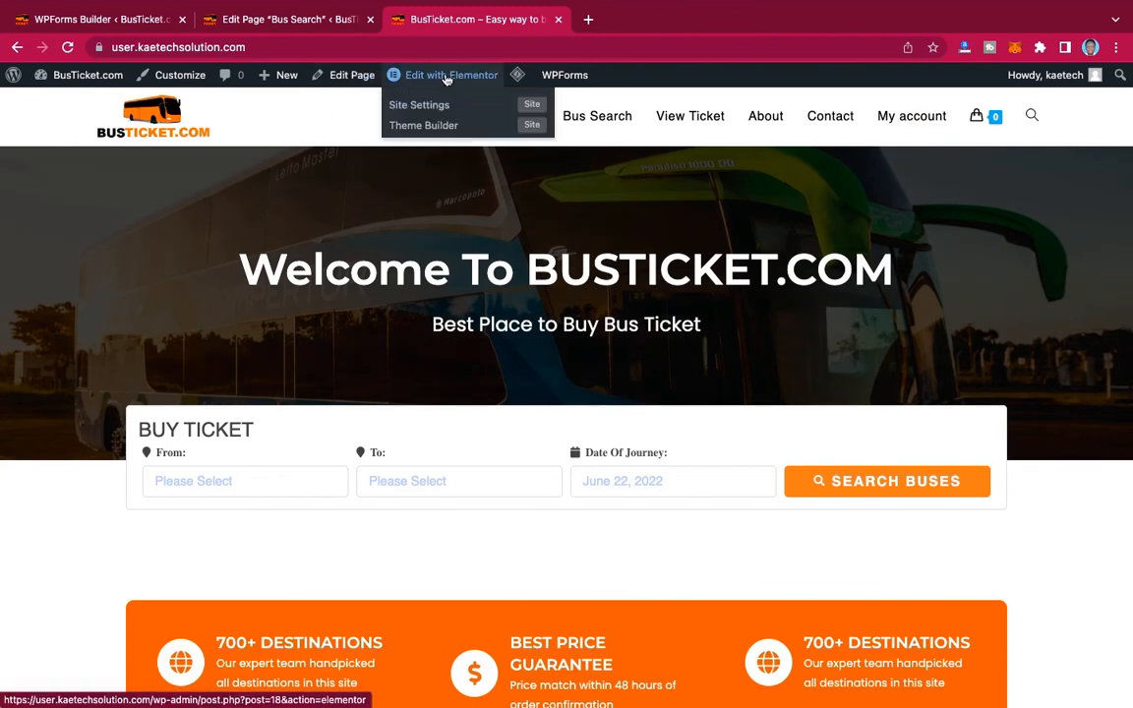
Open the theme customizer's General Styling settings under General Options for the BusTicket.com site.
left_click(172, 76)
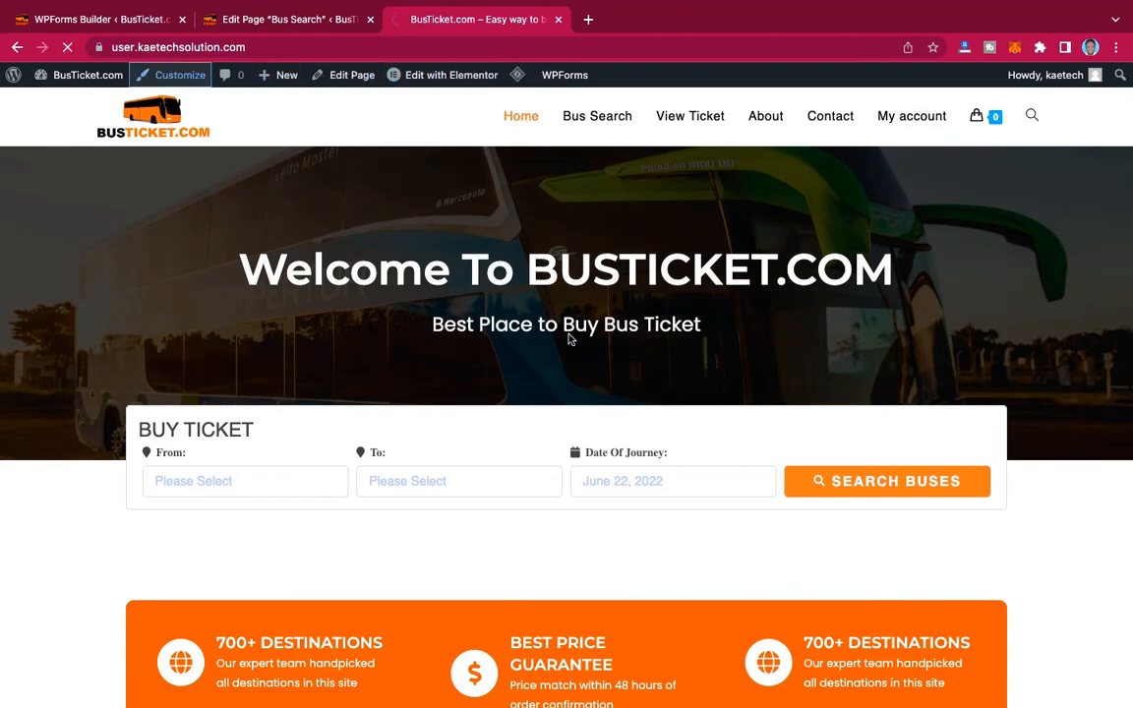
scroll(577, 344, "down", 5)
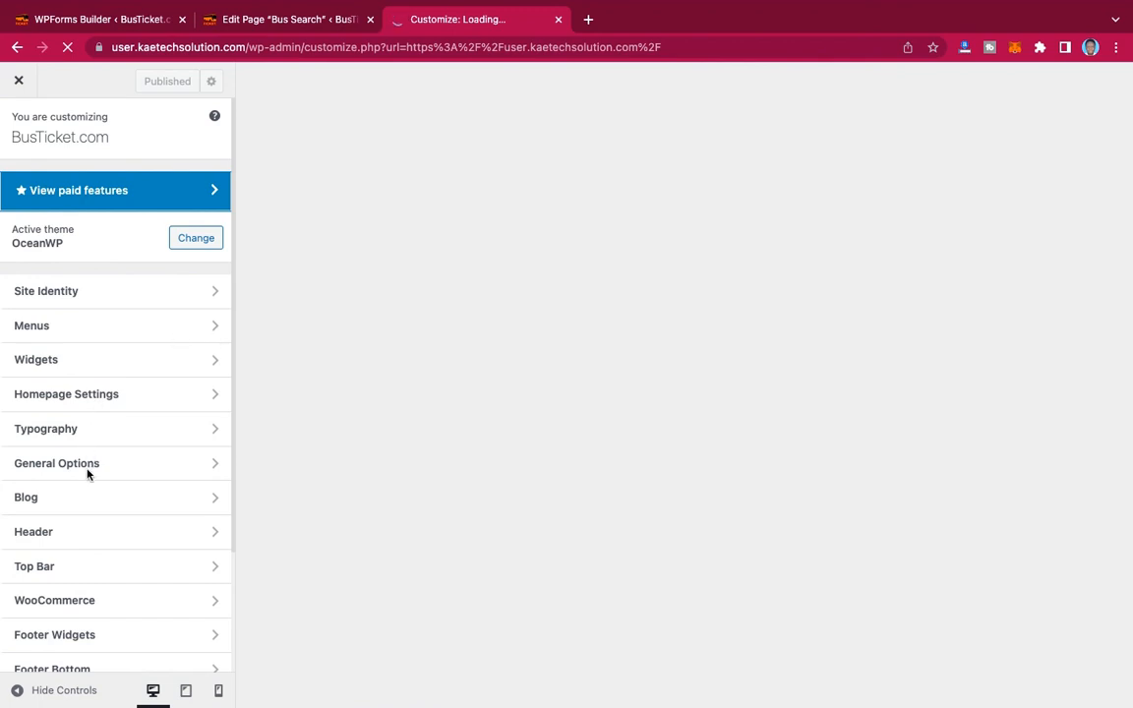
scroll(87, 474, "down", 3)
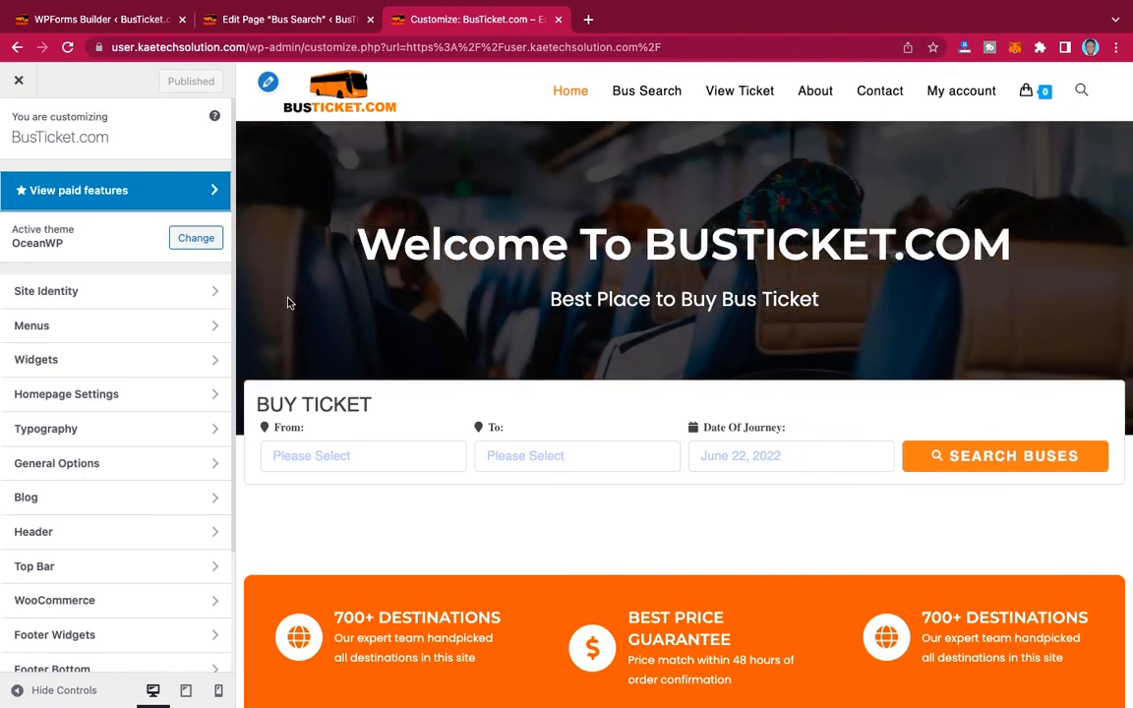
left_click(127, 467)
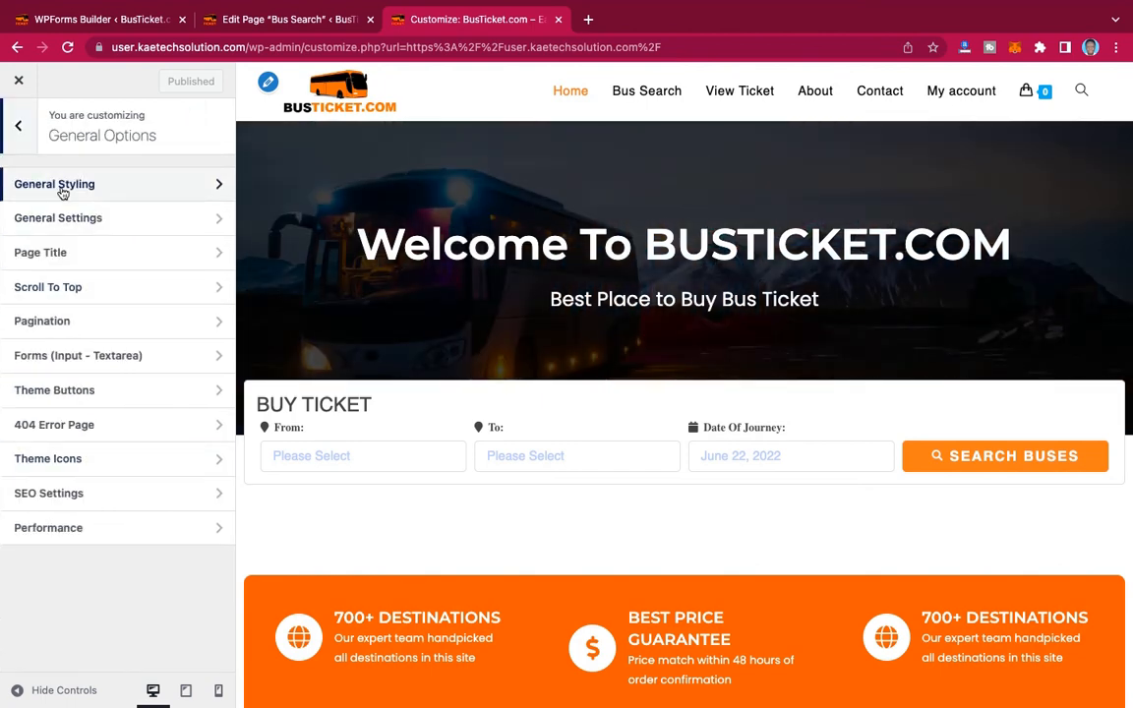
left_click(151, 186)
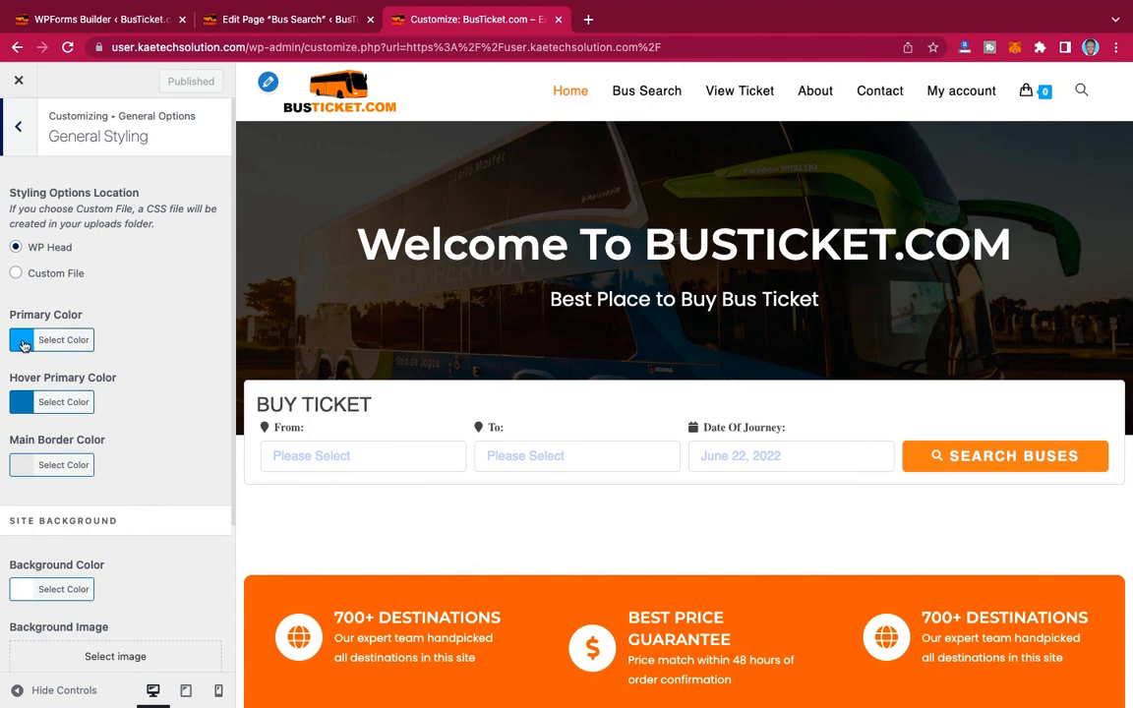
Set the theme's Primary Color to the orange #ea8007.
left_click(23, 341)
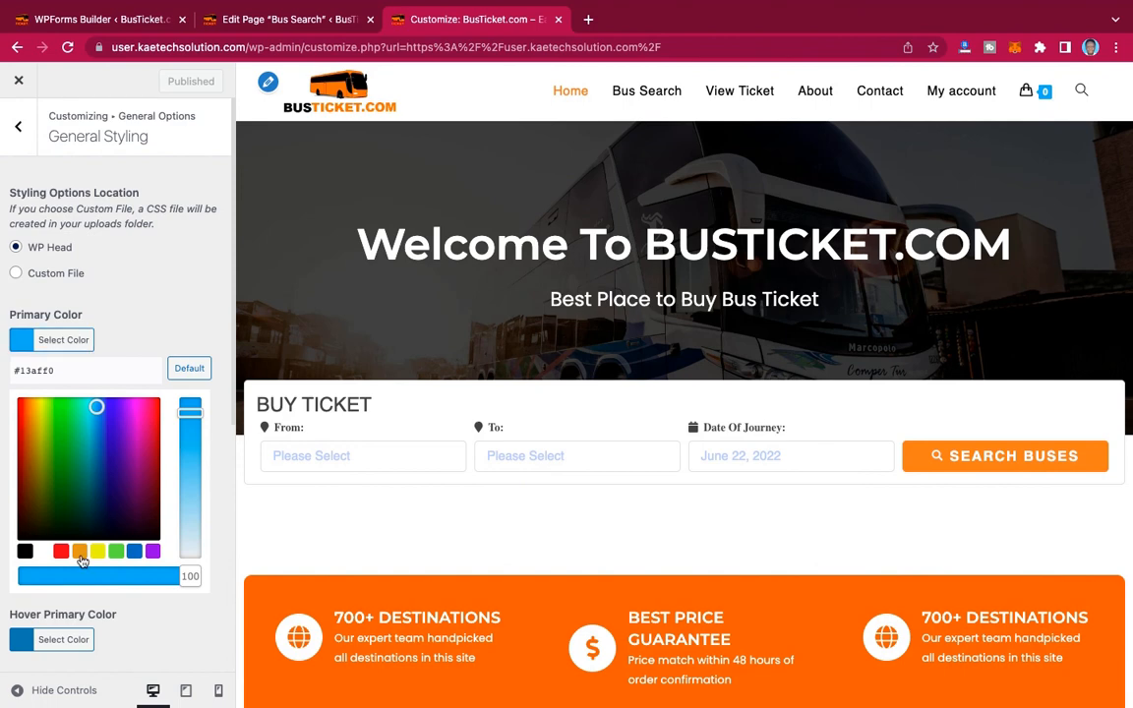
left_click(80, 555)
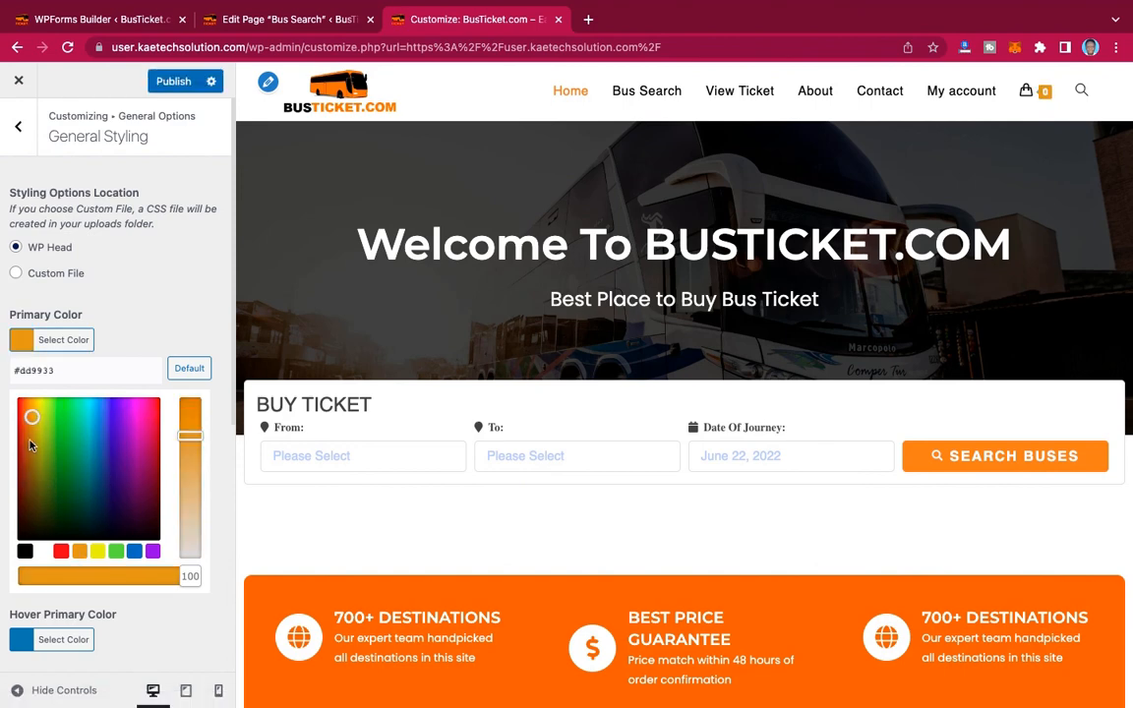
left_click_drag(30, 416, 29, 410)
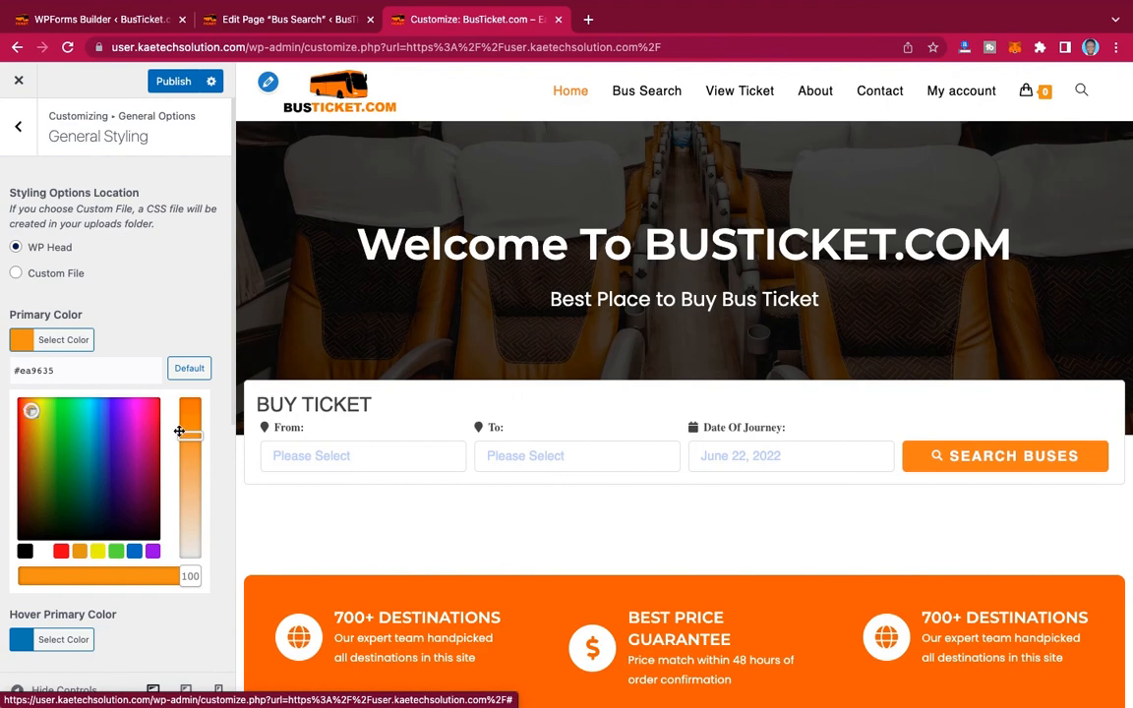
left_click_drag(183, 434, 187, 403)
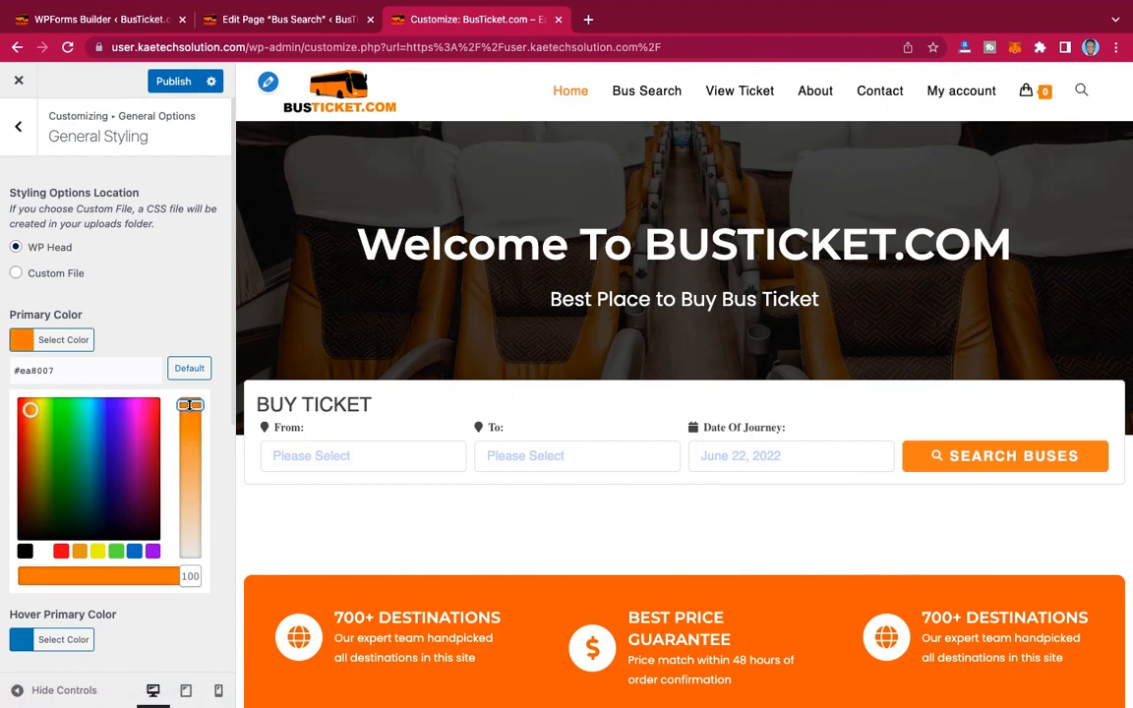
left_click(61, 337)
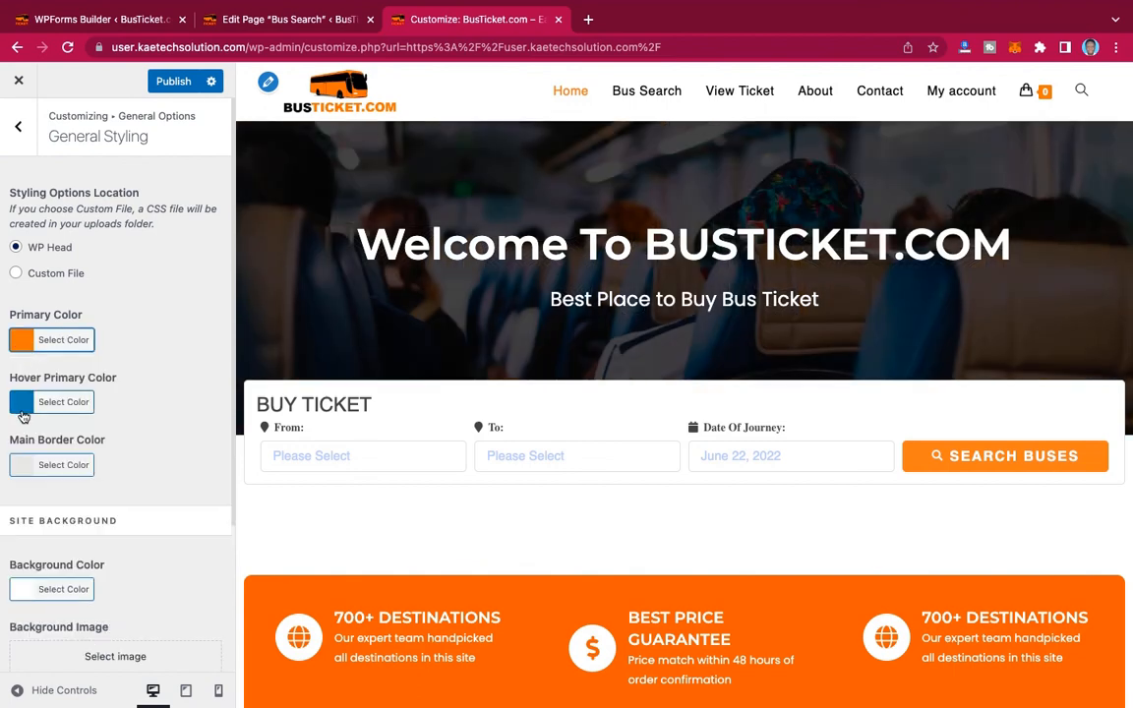
Set the Hover Primary Color to the lighter orange #f29b43 and check the navigation menu's hover effect in the preview.
left_click(24, 406)
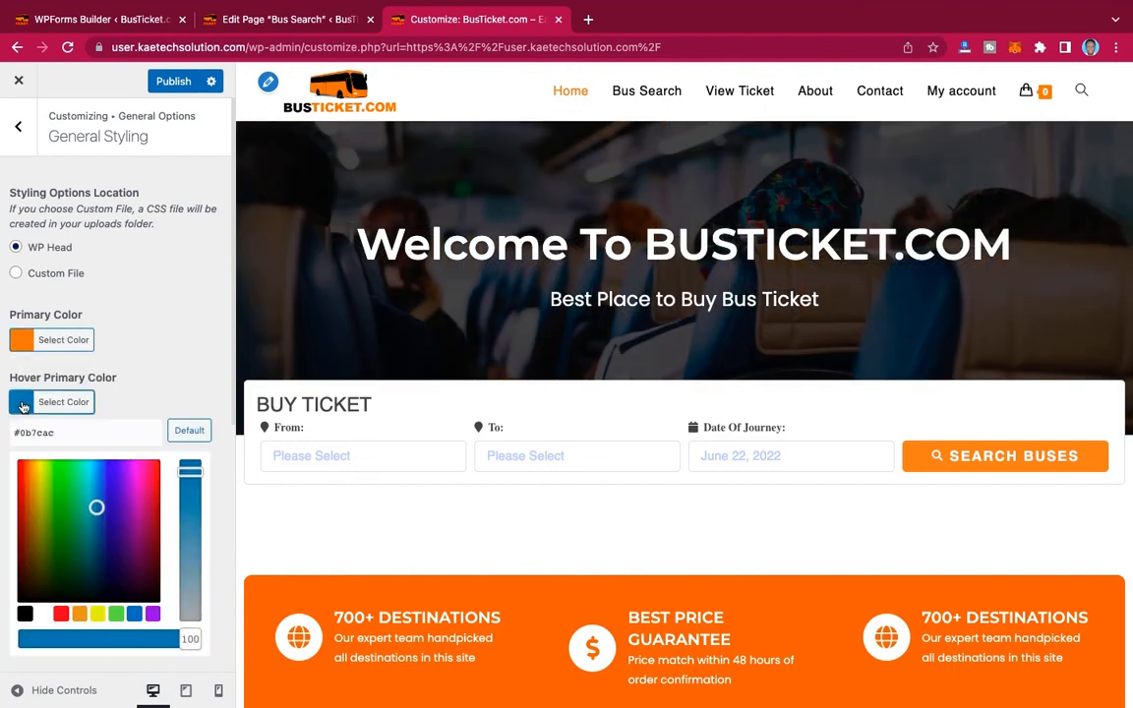
left_click(29, 470)
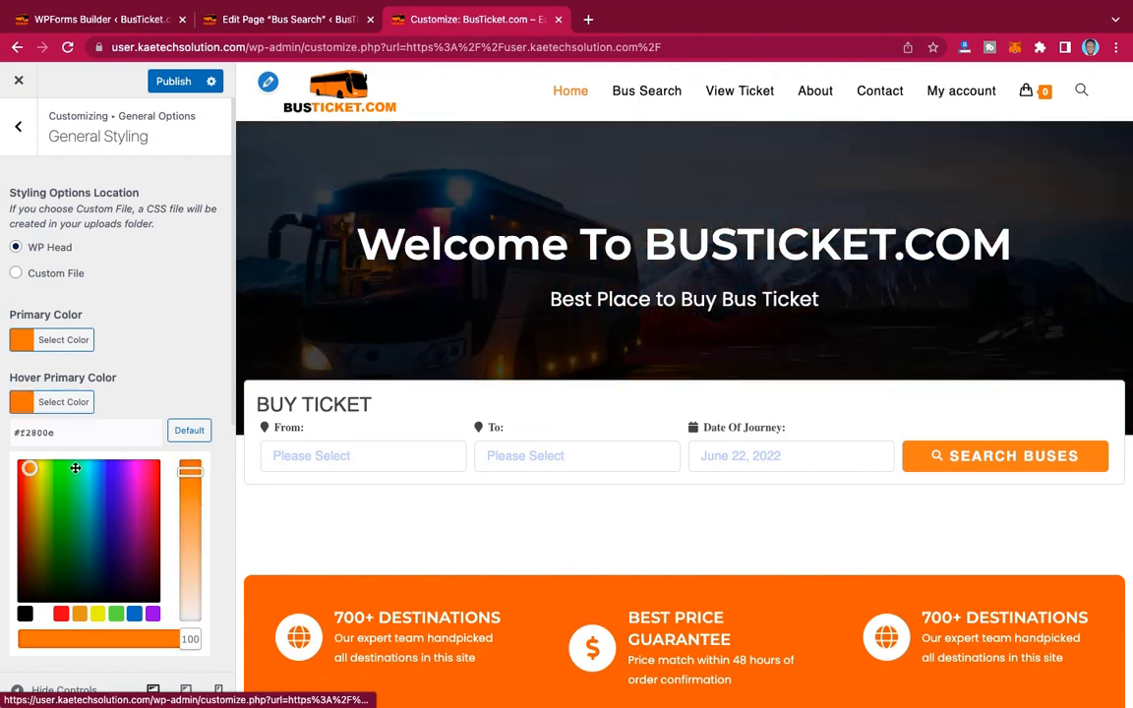
left_click_drag(190, 472, 191, 508)
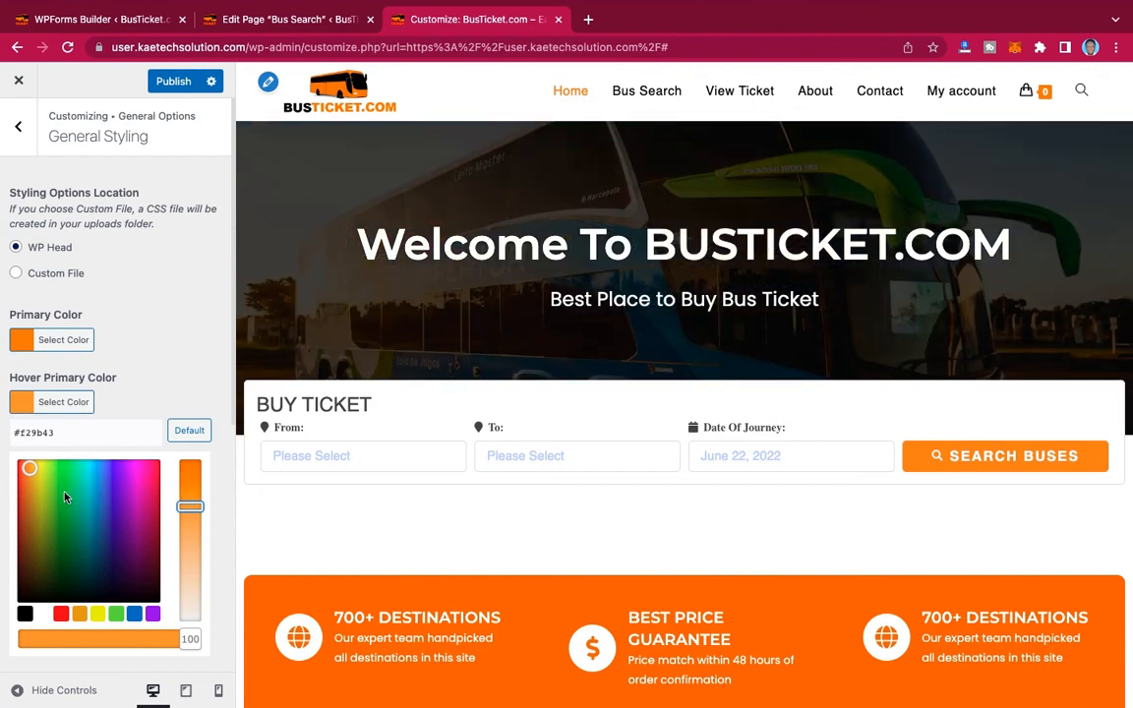
left_click(27, 406)
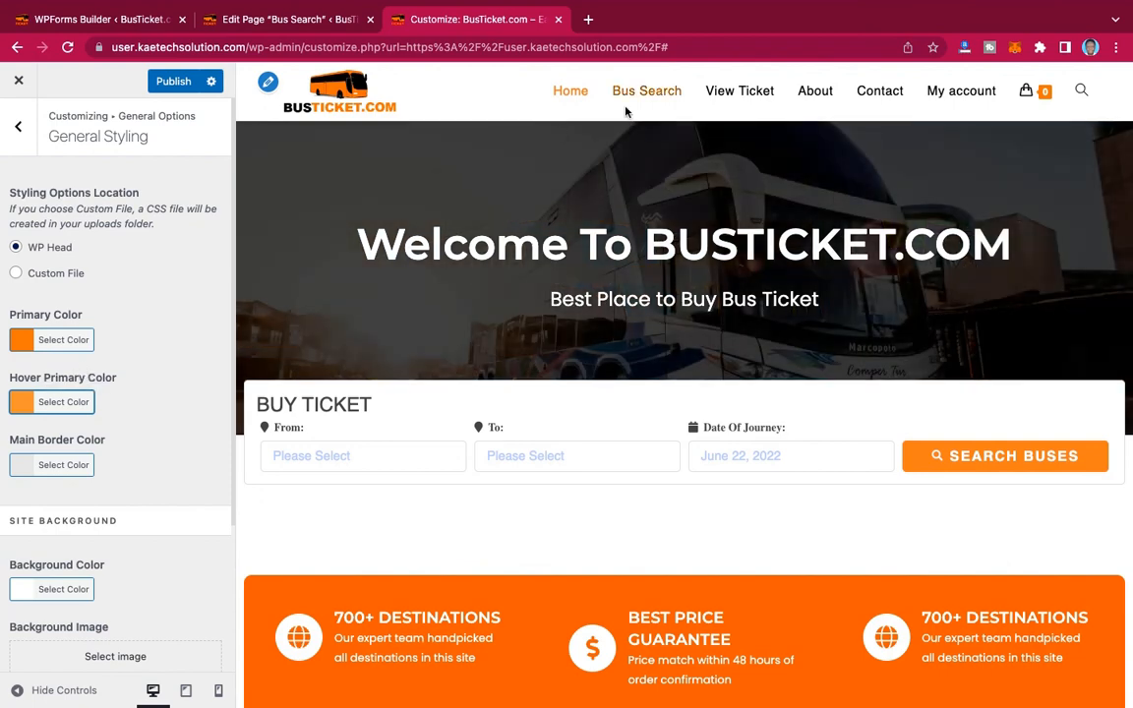
mouse_move(1029, 113)
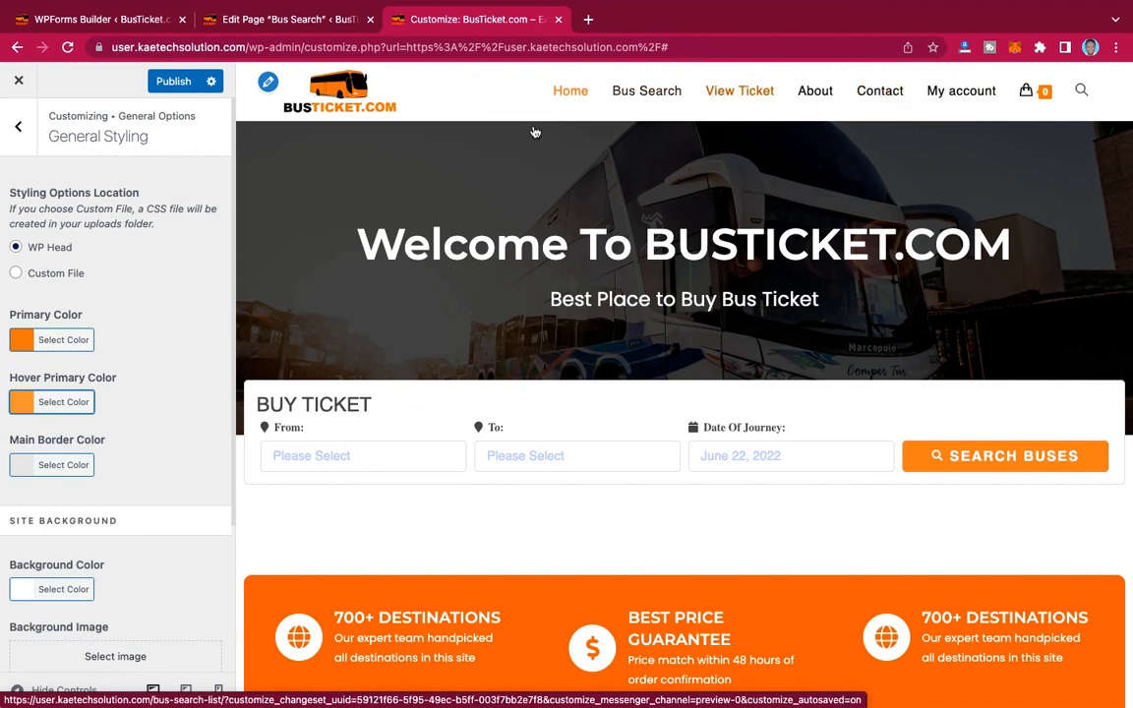
Copy the Primary Color's hex code and apply it as the normal links color, #ea8007.
scroll(143, 455, "down", 2)
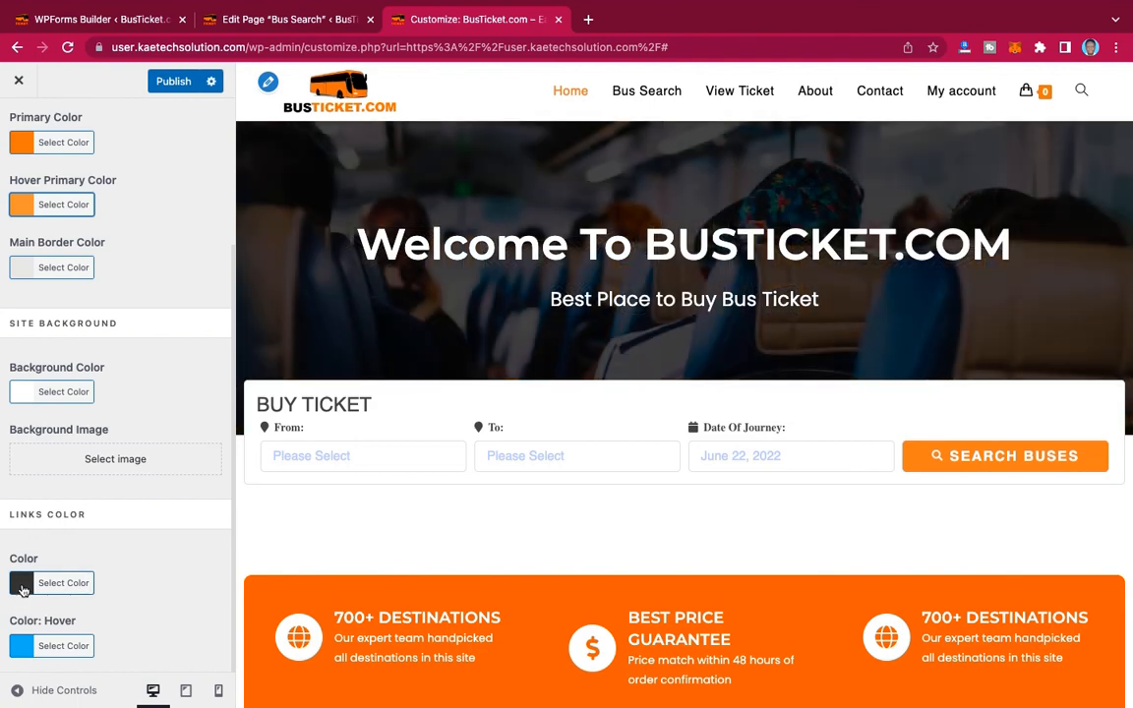
left_click(22, 588)
scroll(116, 577, "down", 2)
scroll(88, 480, "up", 2)
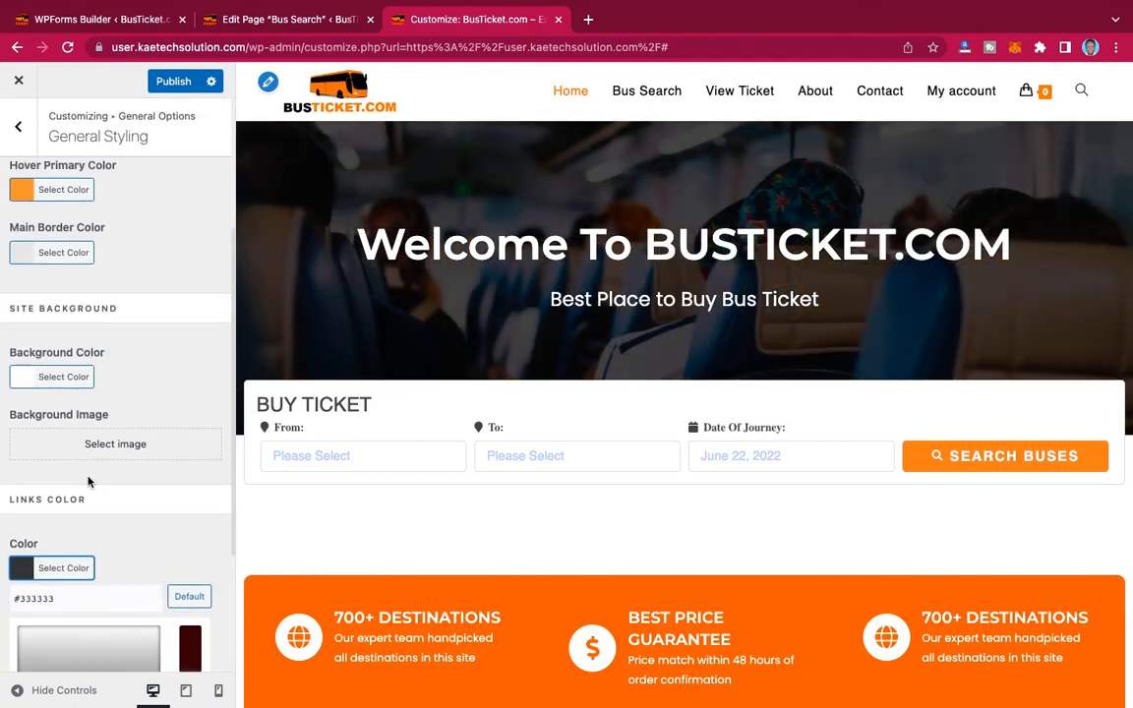
scroll(86, 442, "up", 3)
left_click(22, 297)
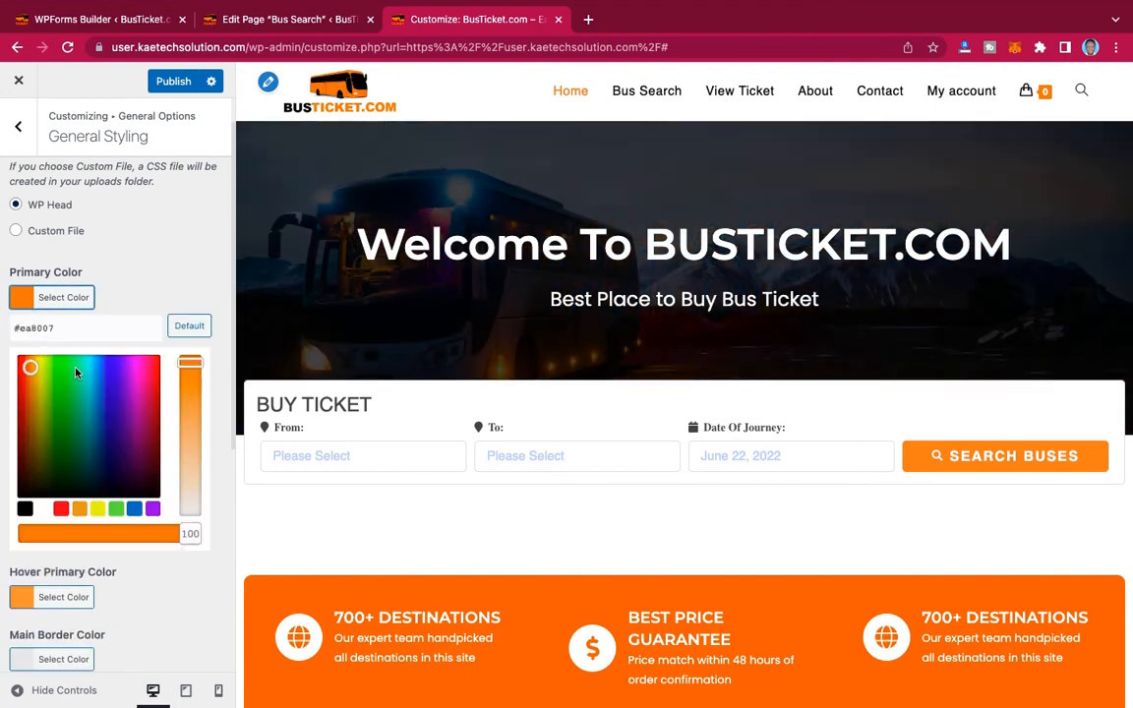
left_click_drag(68, 329, 11, 330)
key("super+c")
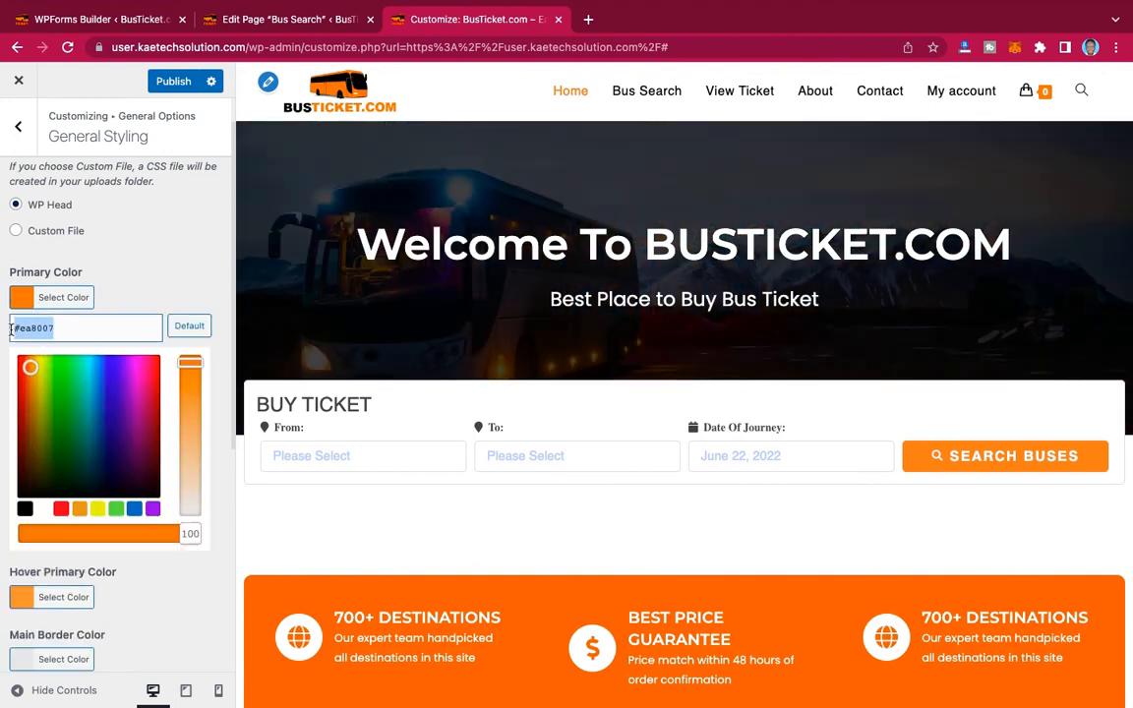
scroll(11, 331, "down", 4)
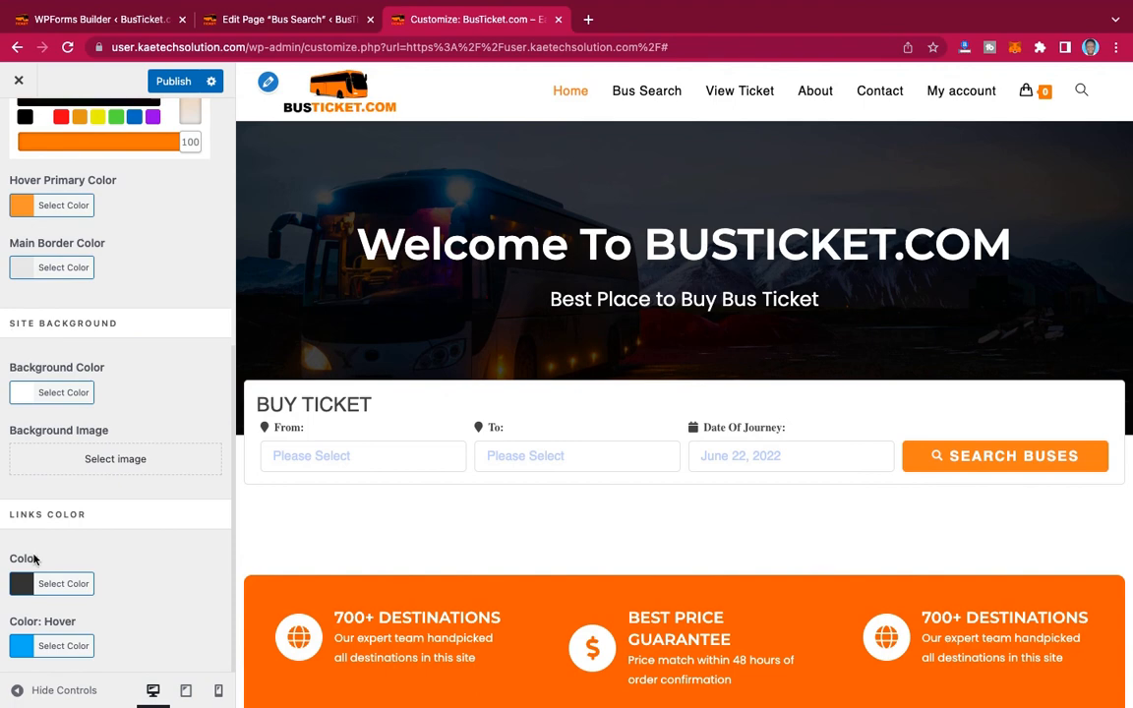
left_click(54, 583)
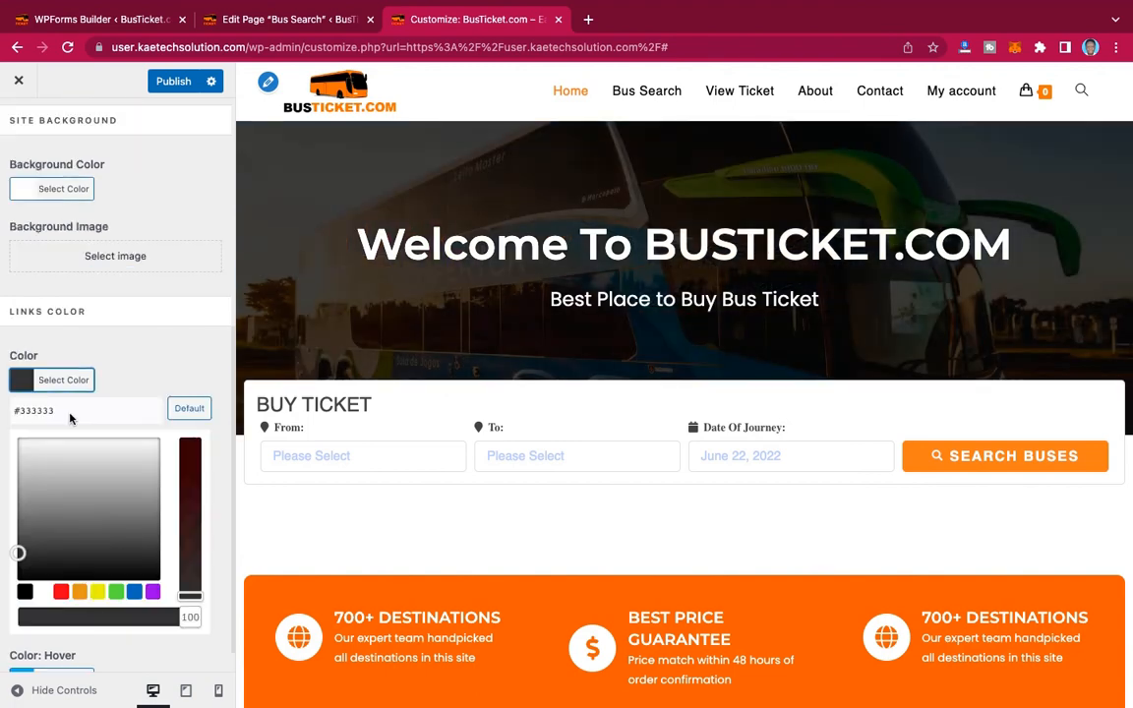
left_click_drag(68, 413, 0, 408)
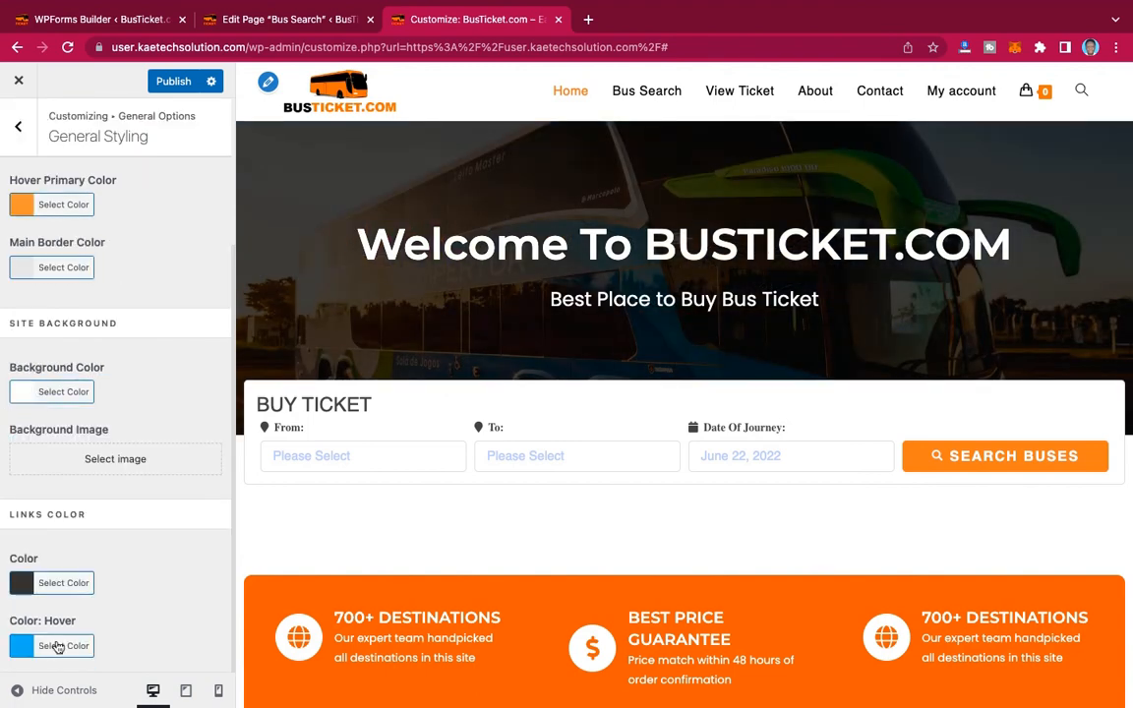
left_click(41, 582)
left_click_drag(56, 613, 3, 551)
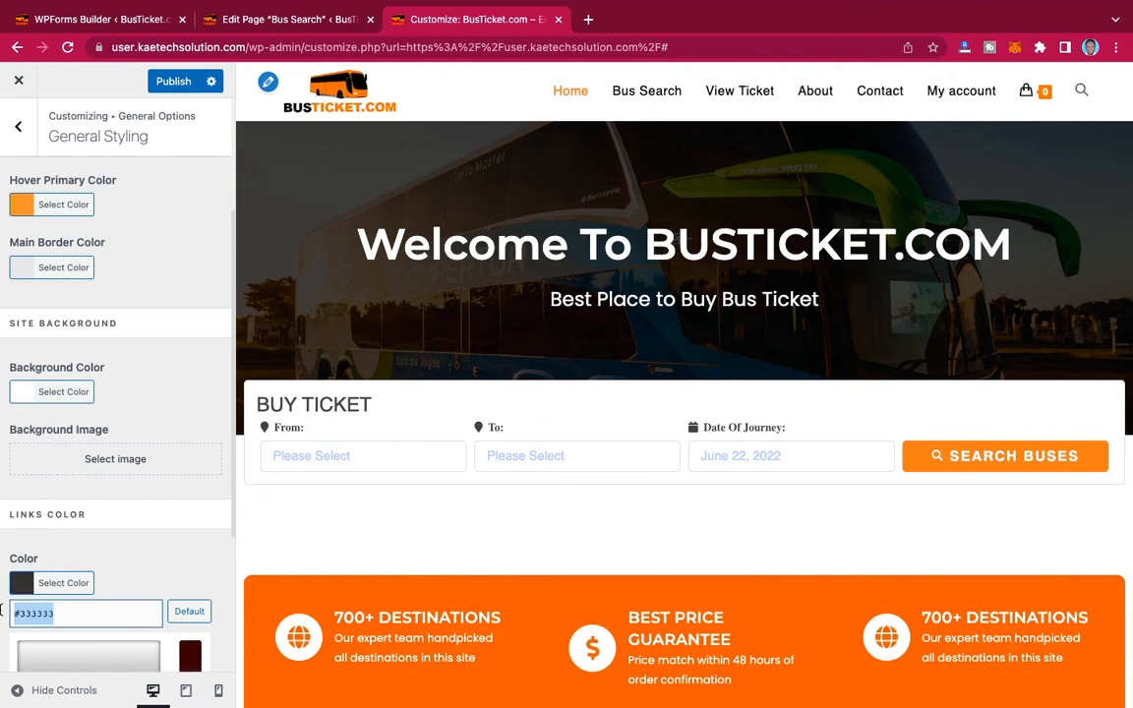
key("super+v")
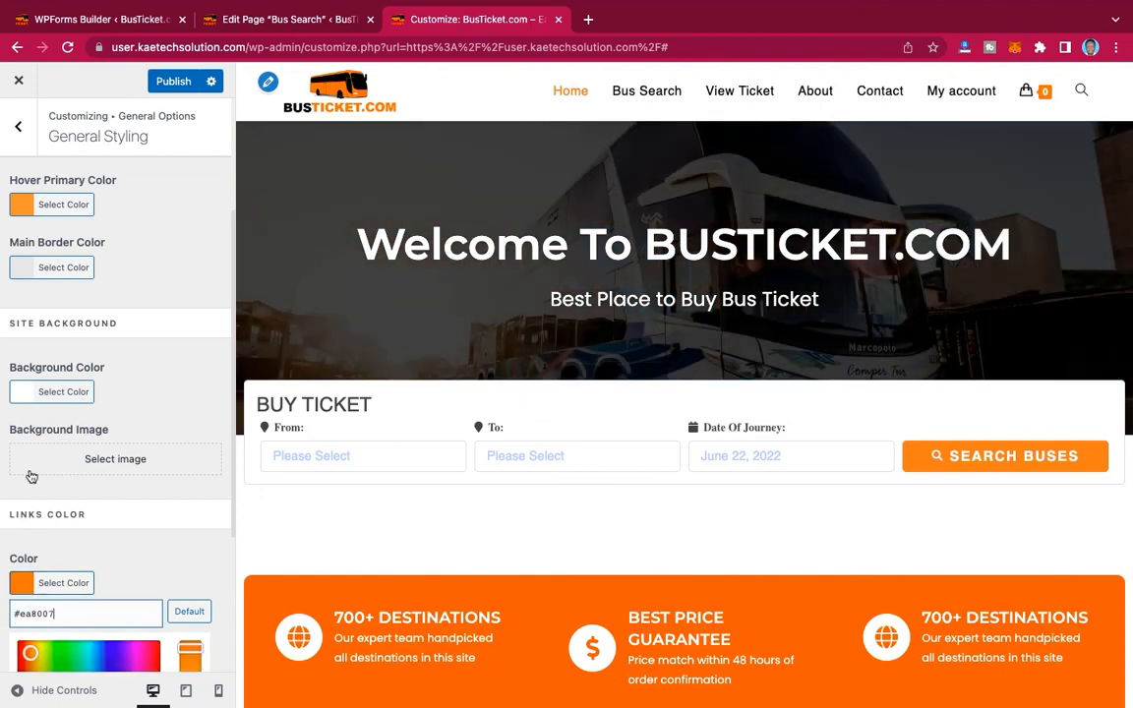
Copy the Hover Primary Color's hex code and apply it as the links' hover color, #f29b43.
left_click(27, 206)
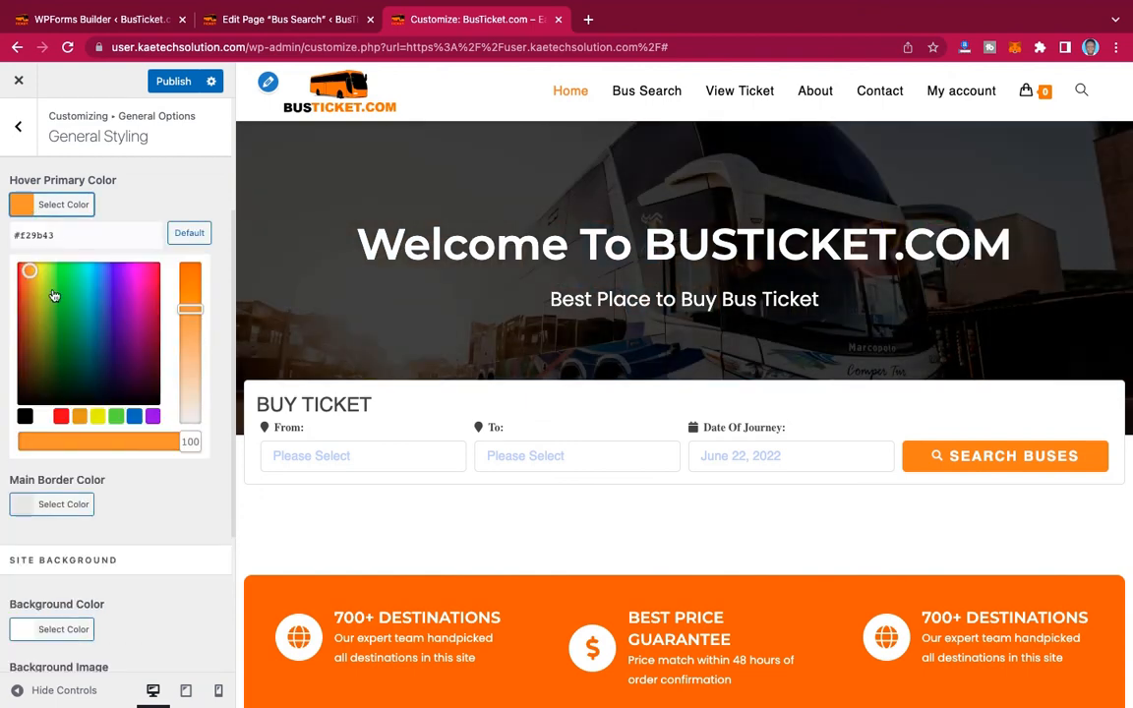
left_click(26, 207)
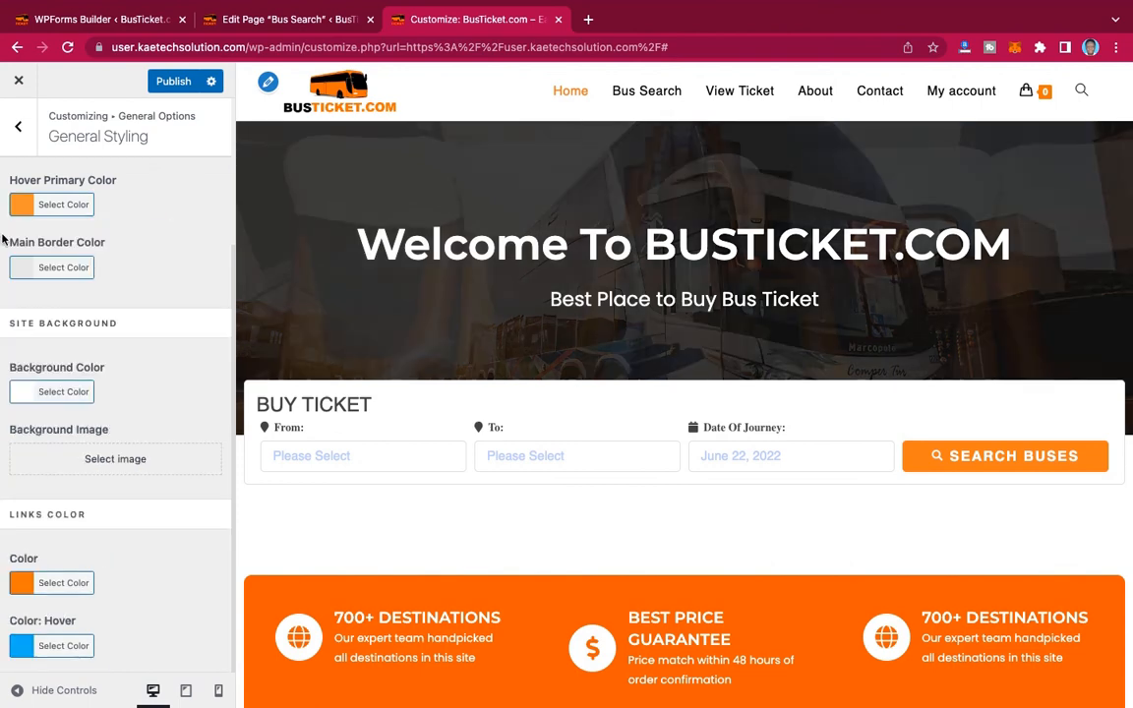
left_click(27, 208)
left_click(60, 237)
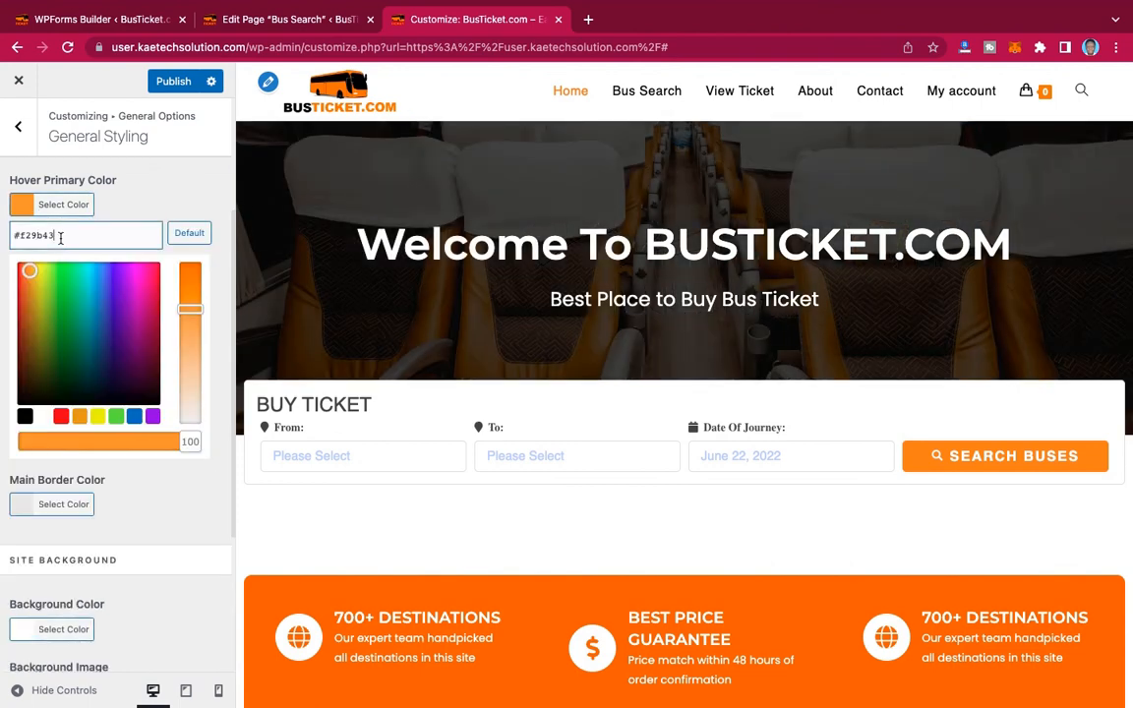
key("ctrl+a")
key("ctrl+c")
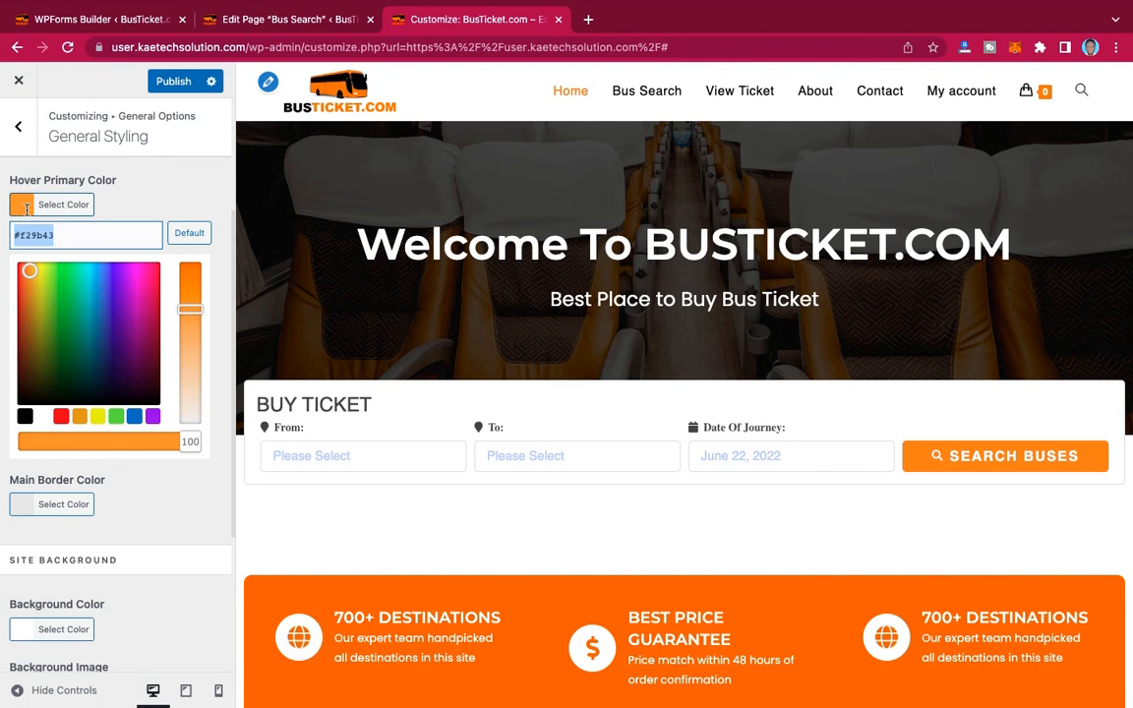
left_click(27, 207)
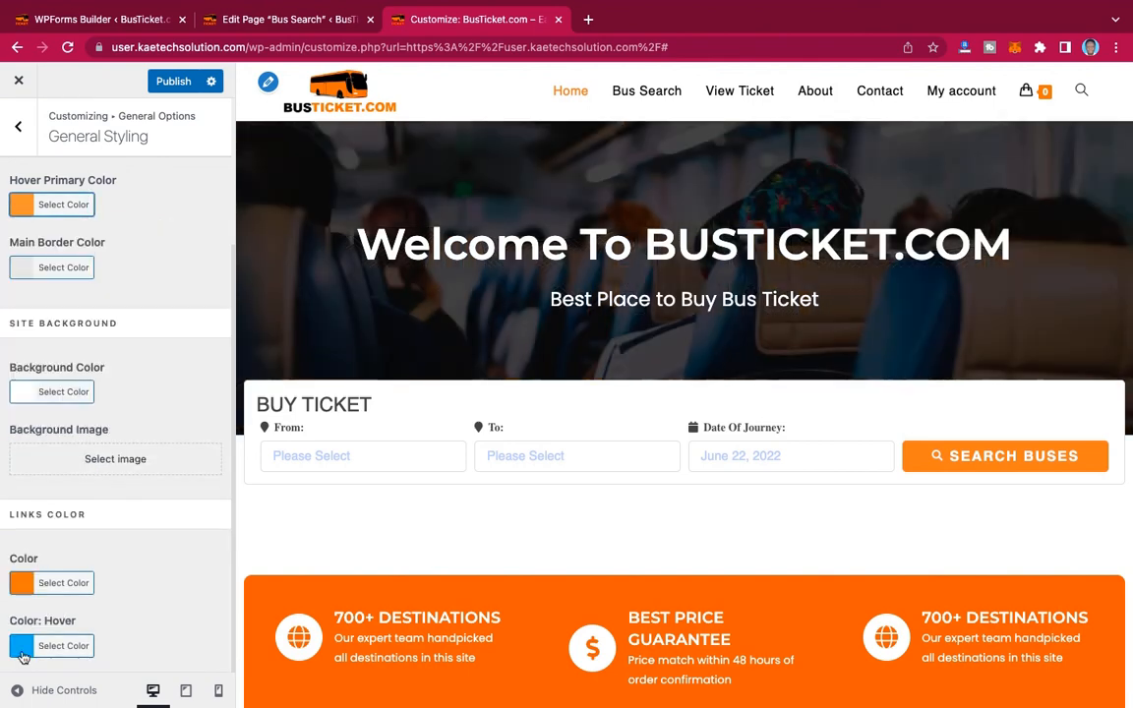
left_click(21, 651)
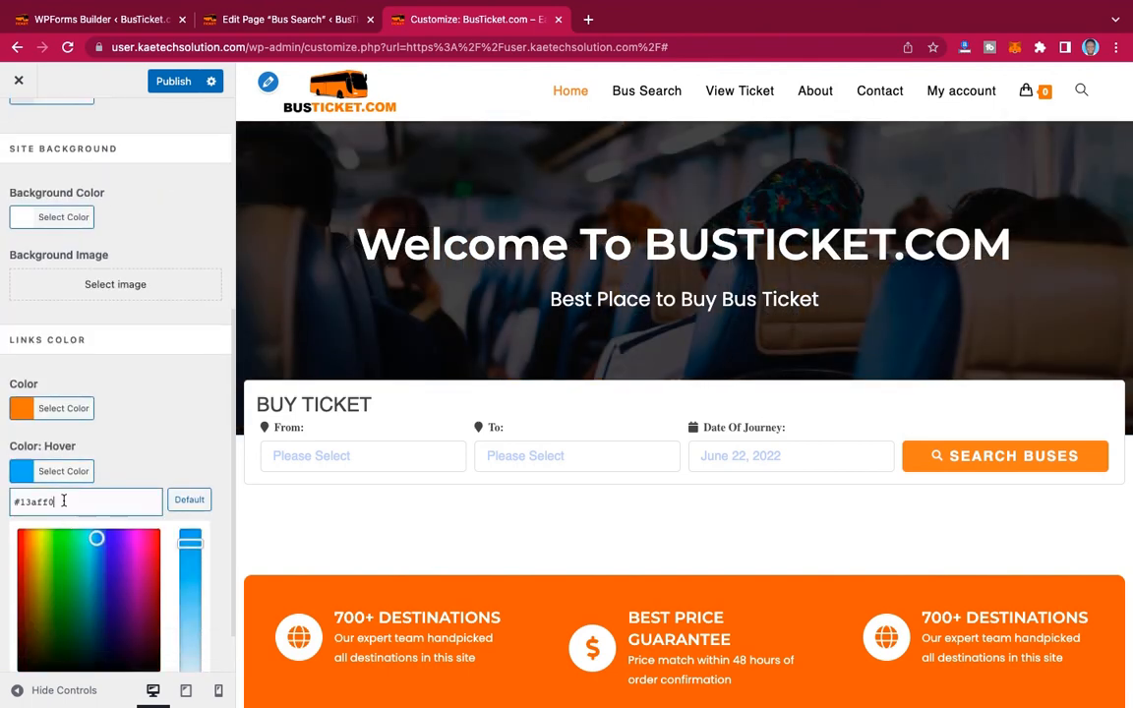
left_click(64, 500)
key("ctrl+a")
key("ctrl+v")
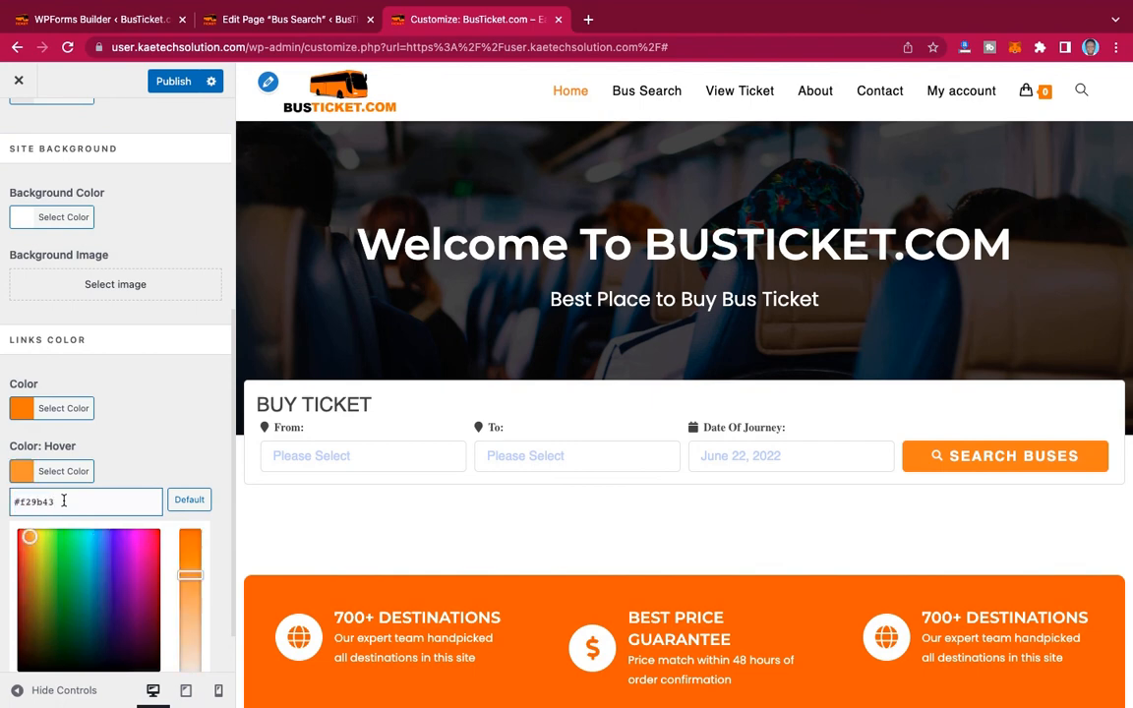
Close the open links color picker and publish the General Styling color changes.
left_click(28, 411)
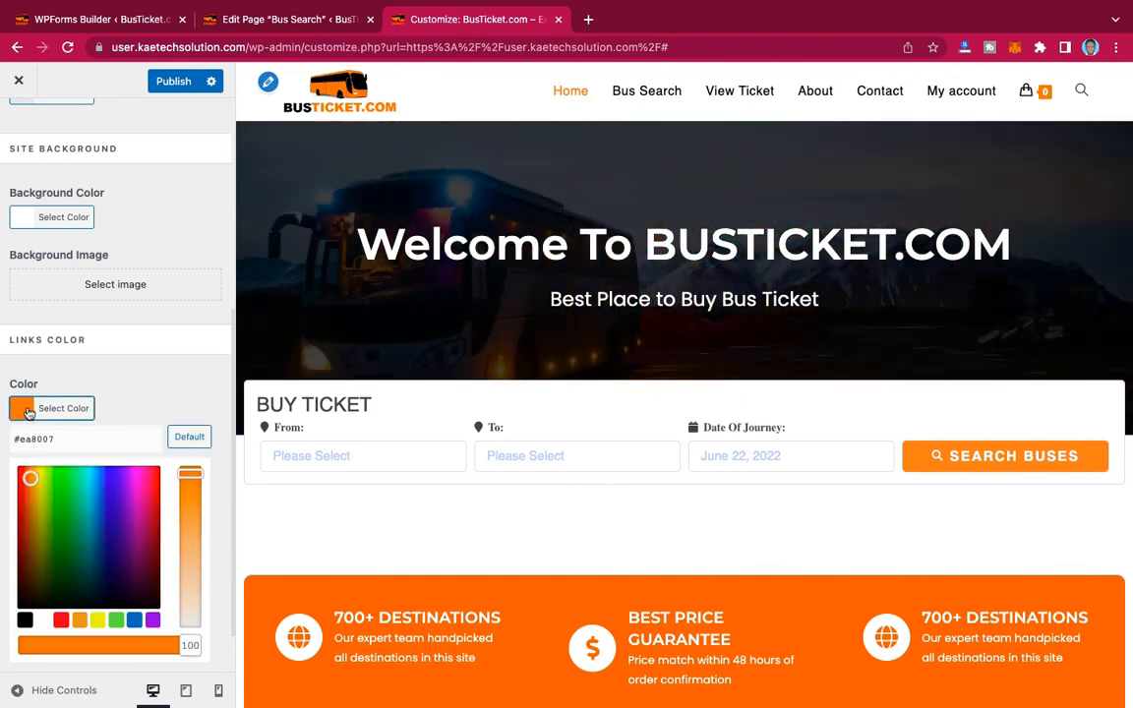
left_click(132, 416)
scroll(141, 392, "up", 3)
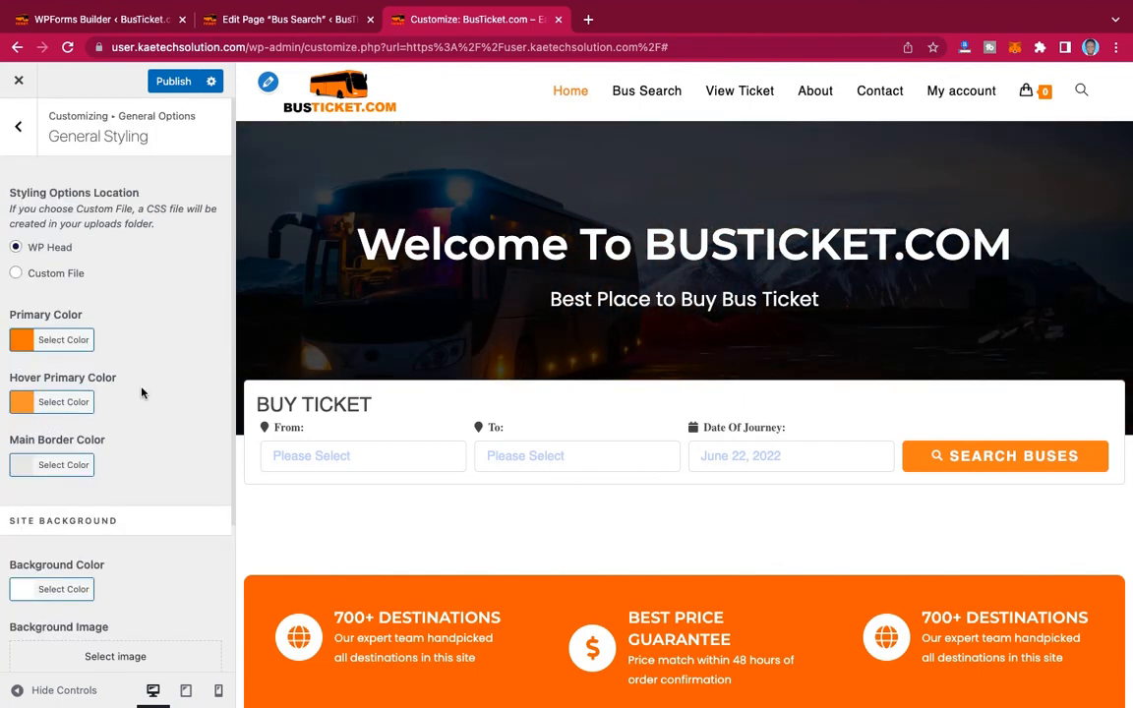
left_click(169, 82)
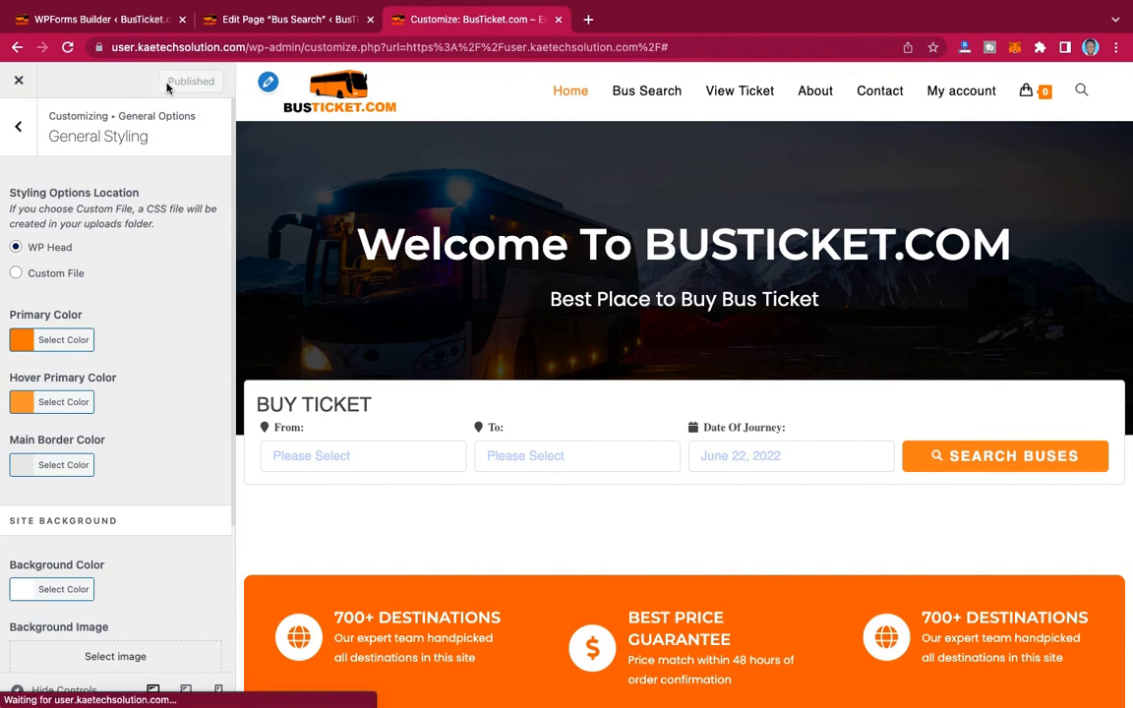
Set the Theme Buttons' hover background color to the lighter orange #f29b43.
left_click(21, 128)
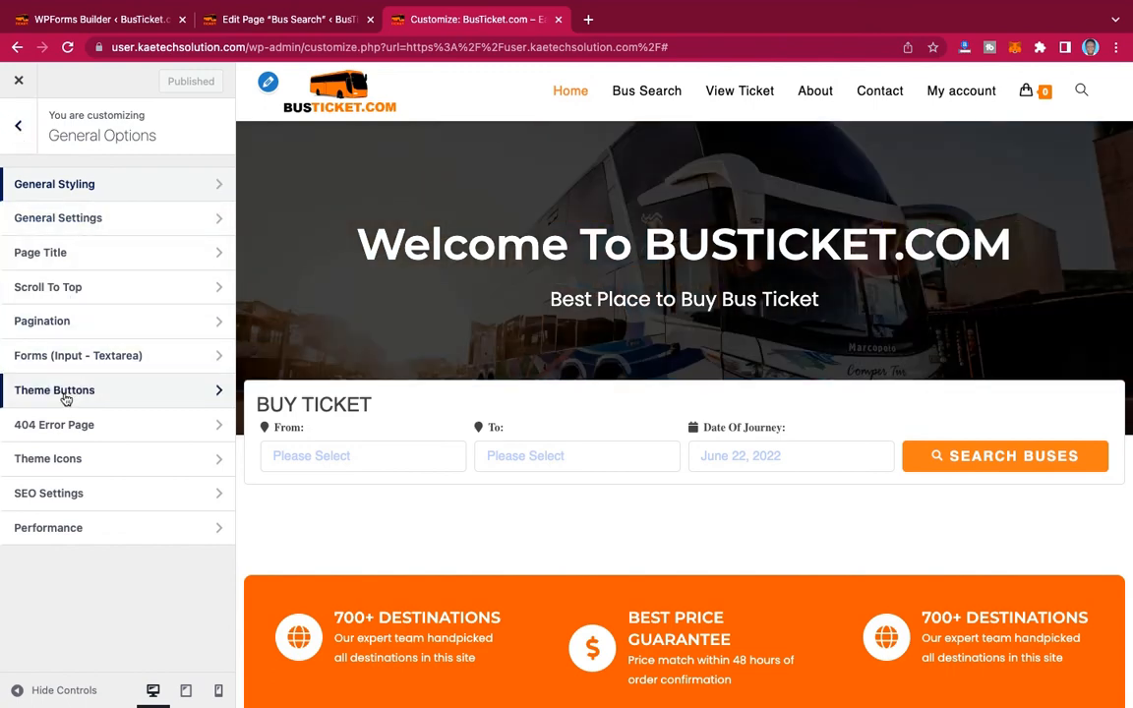
left_click(66, 393)
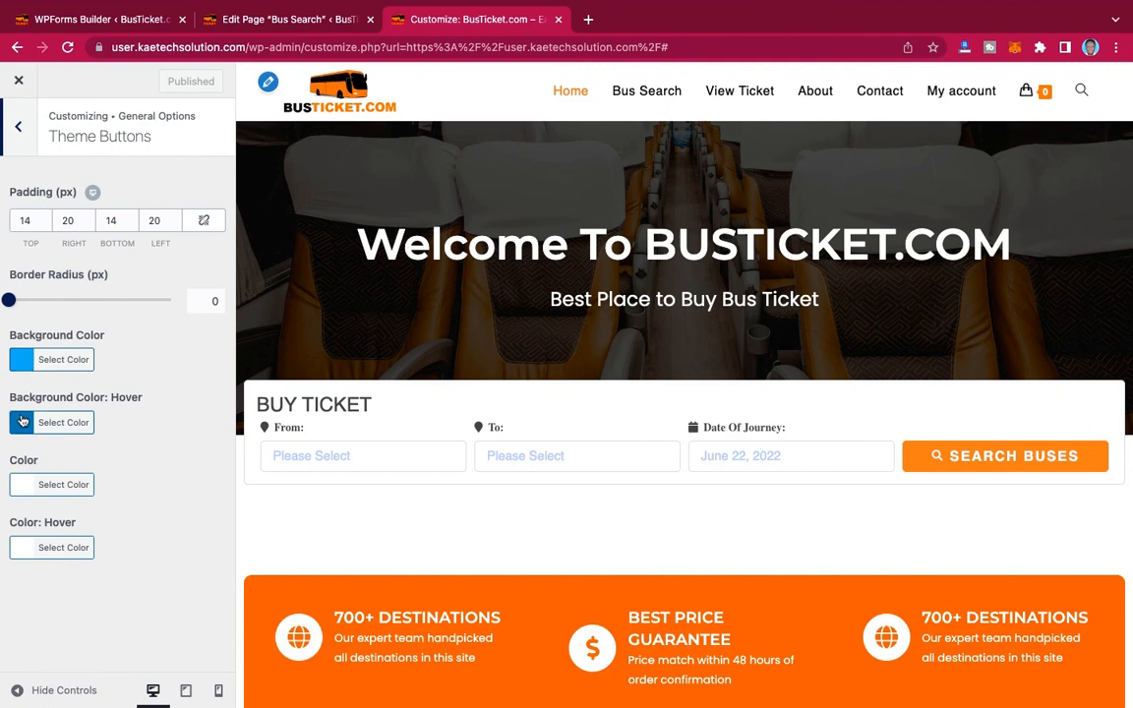
left_click(22, 423)
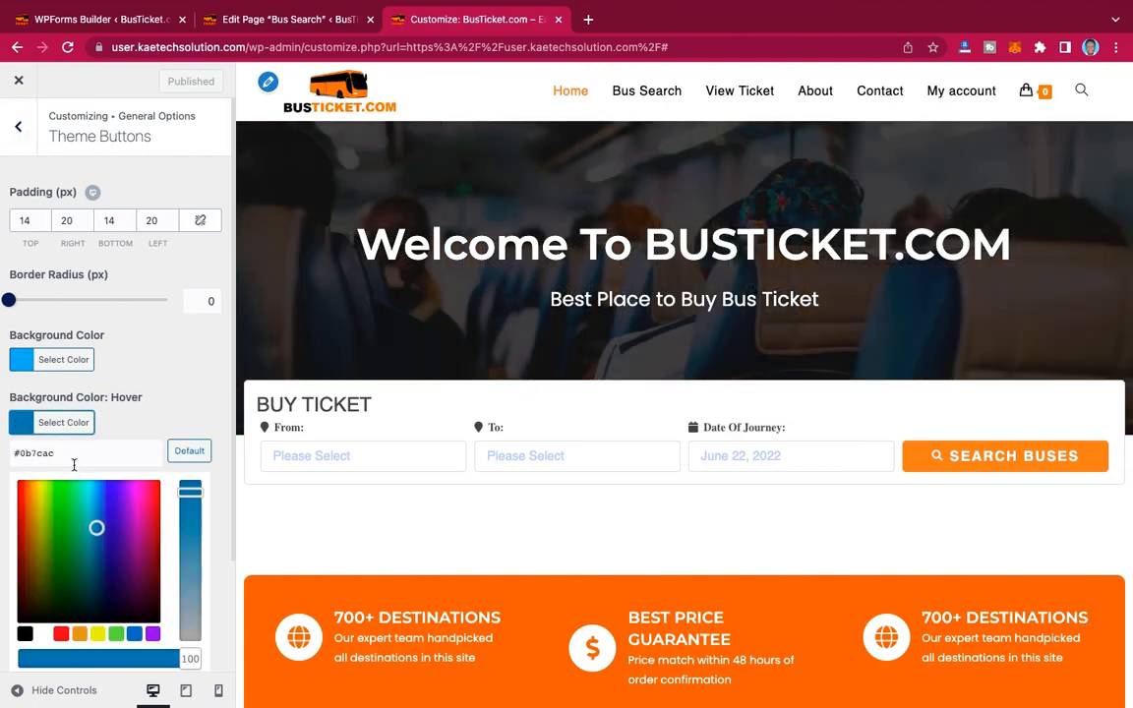
triple_click(55, 455)
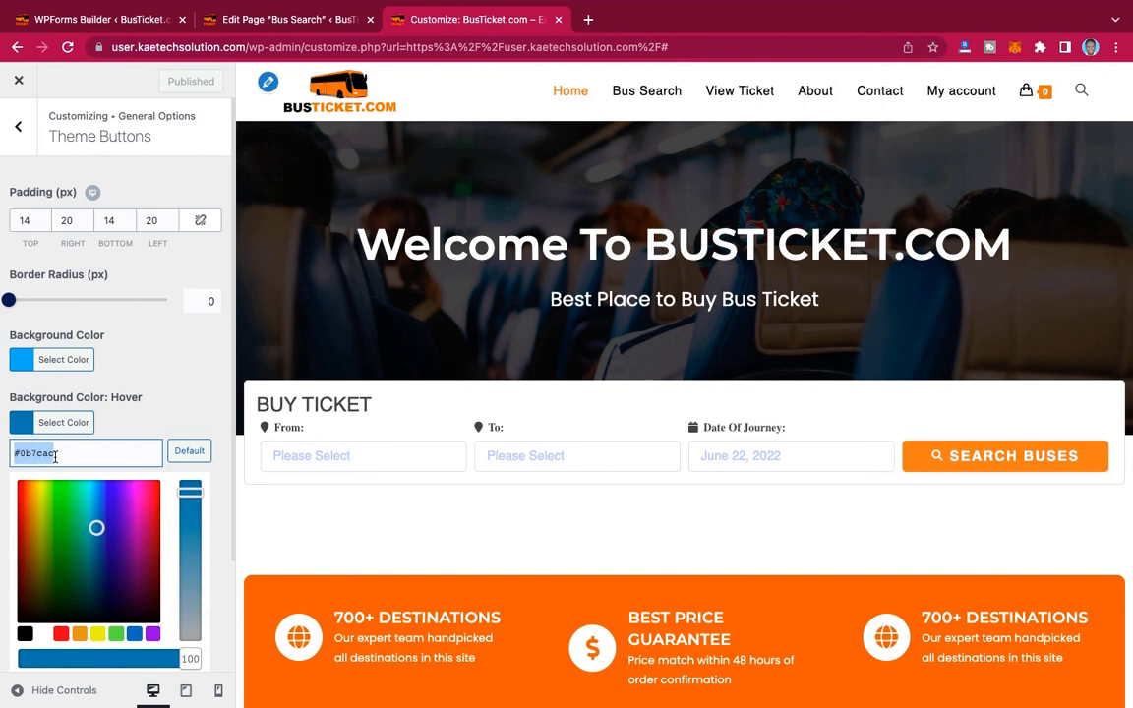
key("super+v")
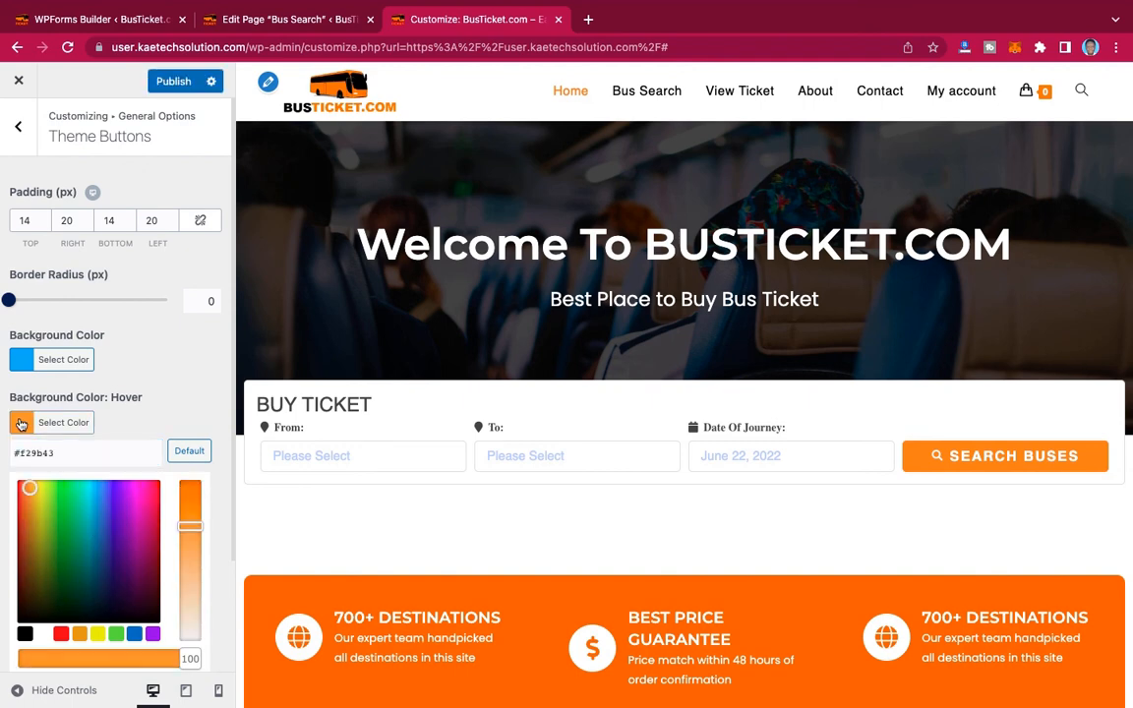
left_click(22, 422)
Set the Theme Buttons' normal background color to the orange #f27900 and publish the customizer changes.
left_click(24, 362)
left_click(66, 390)
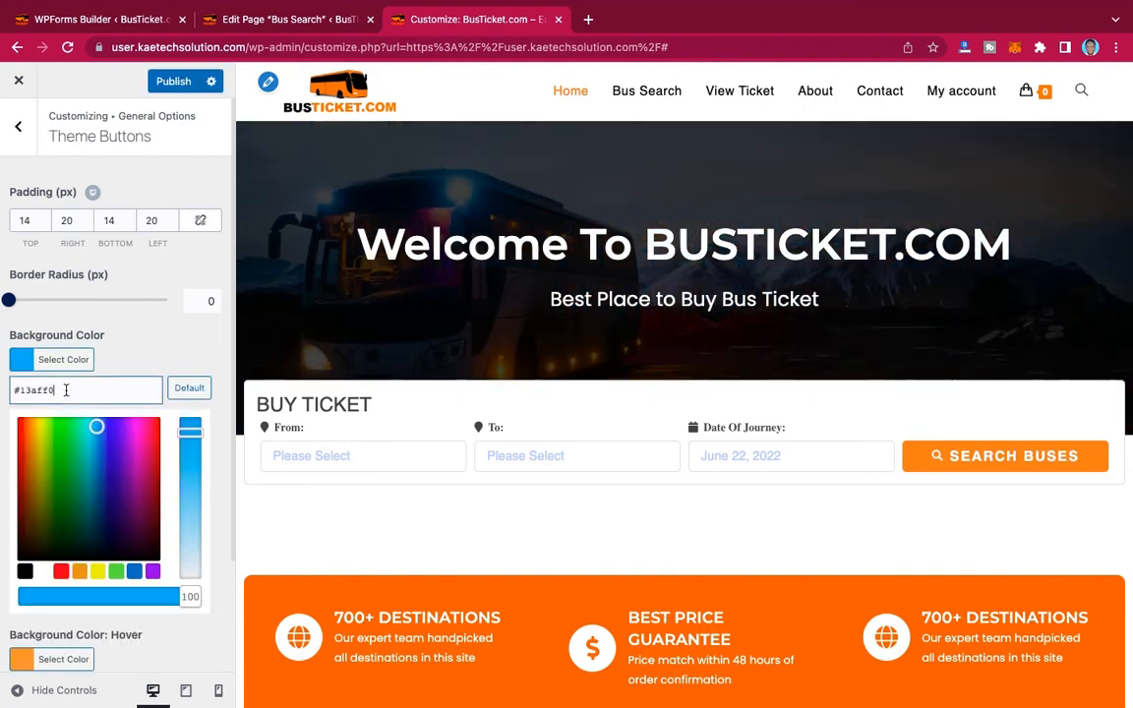
key("super+a")
key("super+v")
left_click(184, 417)
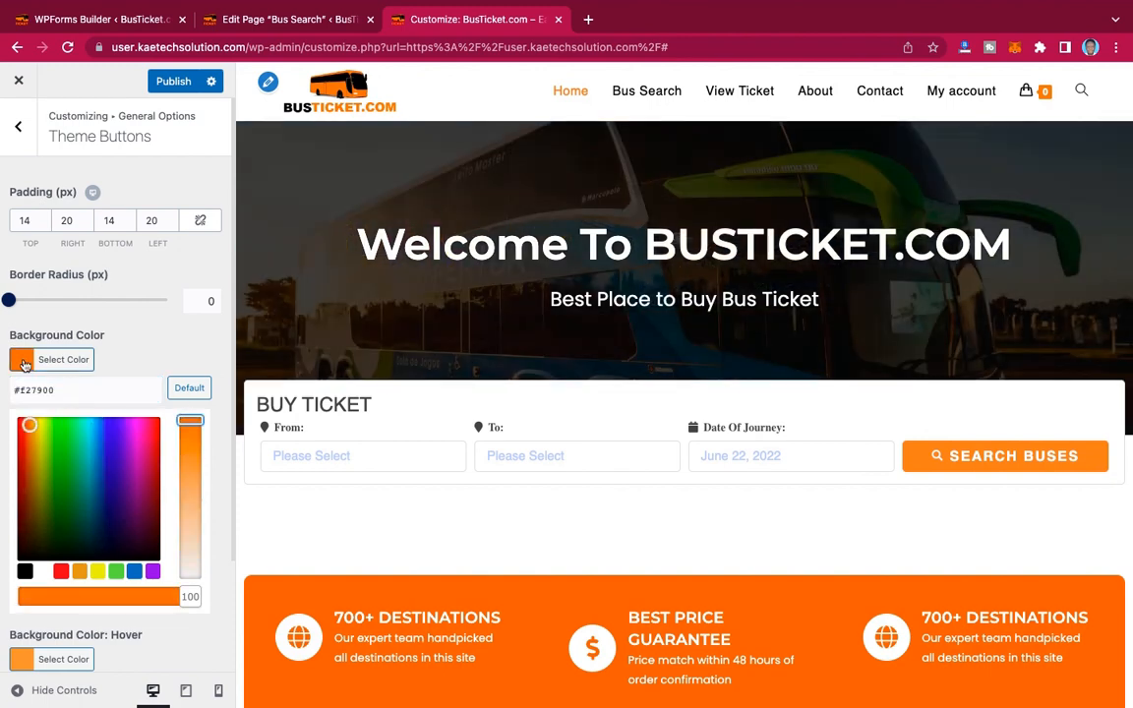
left_click(24, 363)
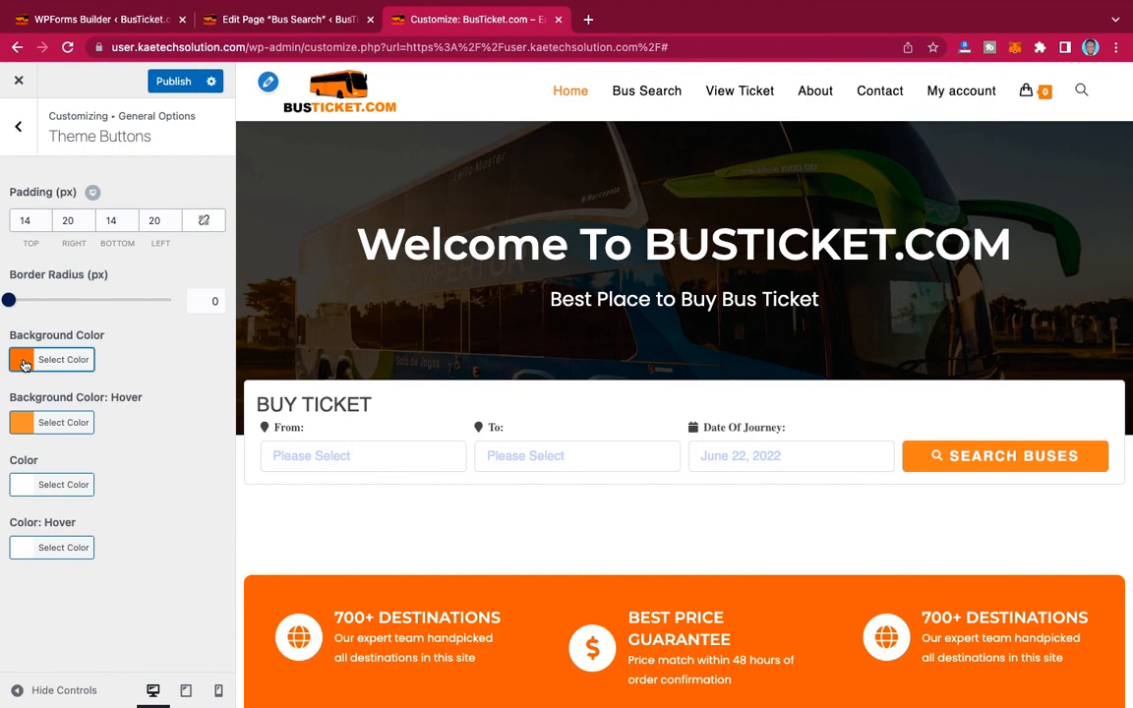
left_click(175, 82)
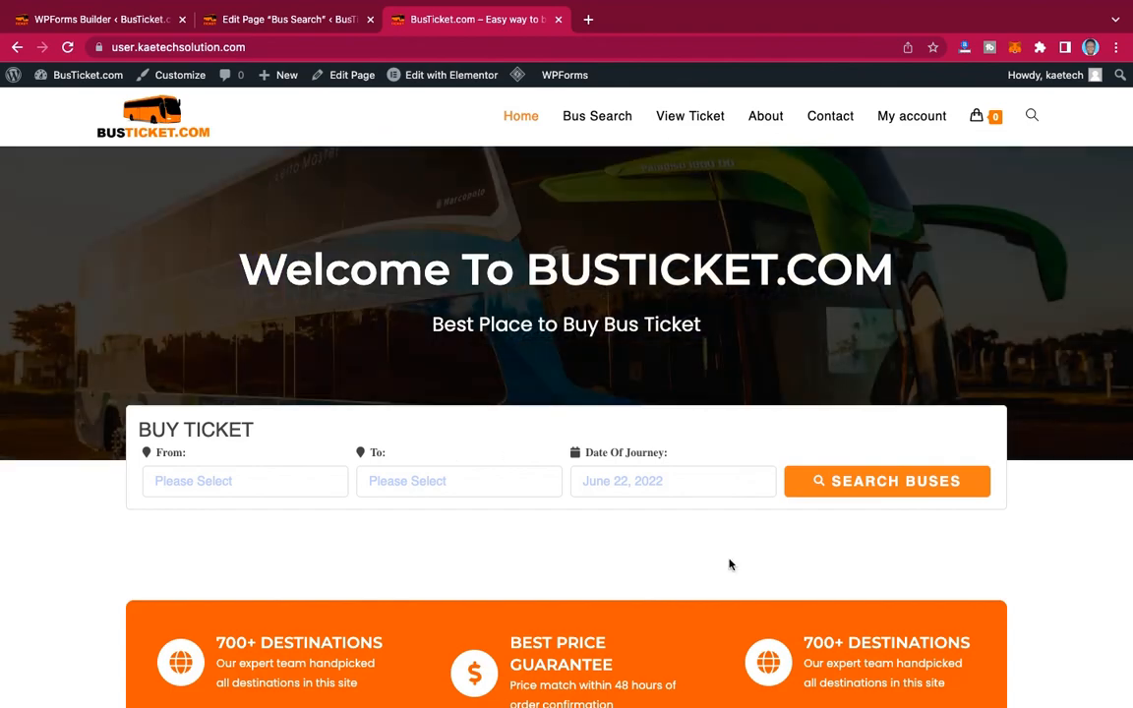
Review the live home page from the ticket search form down to the We Promise to Deliver section.
scroll(731, 563, "down", 5)
scroll(731, 563, "down", 5)
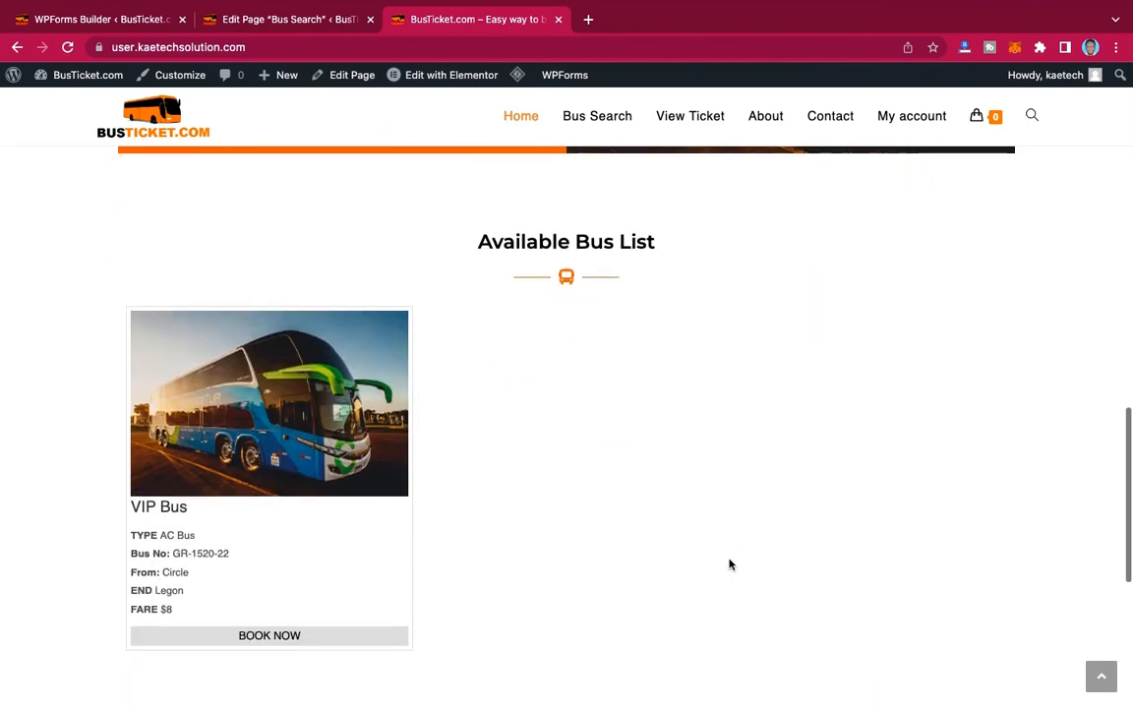
scroll(731, 563, "up", 6)
scroll(731, 564, "down", 8)
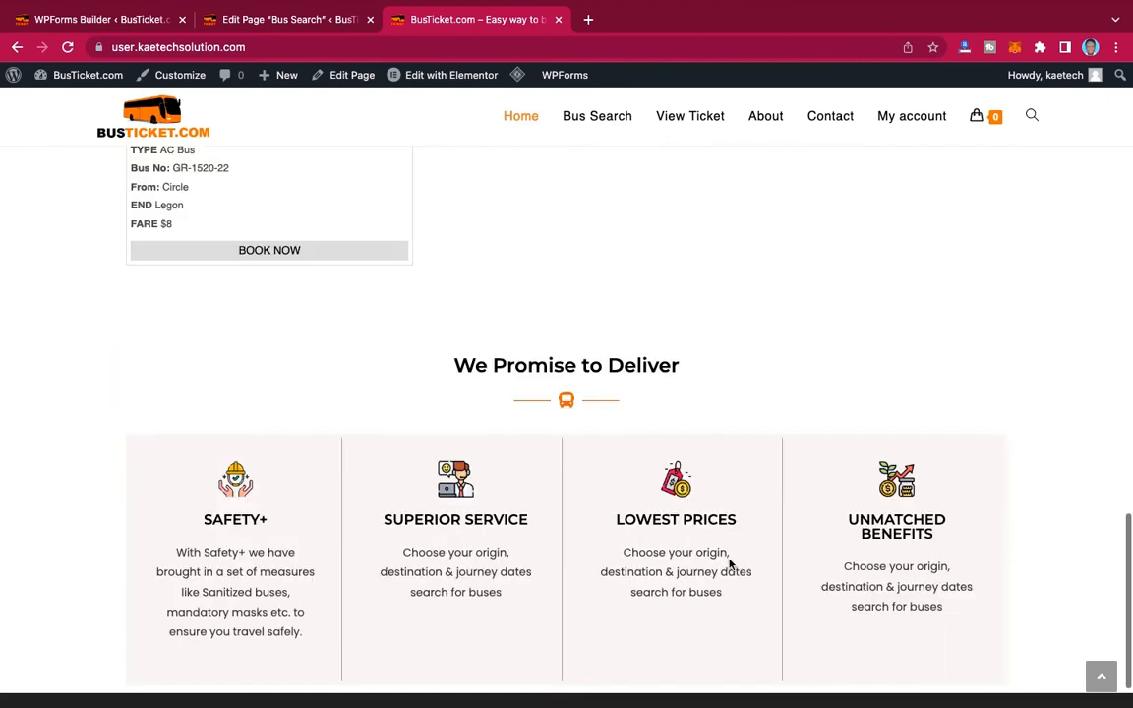
scroll(730, 563, "up", 1)
scroll(731, 563, "down", 2)
scroll(731, 564, "up", 15)
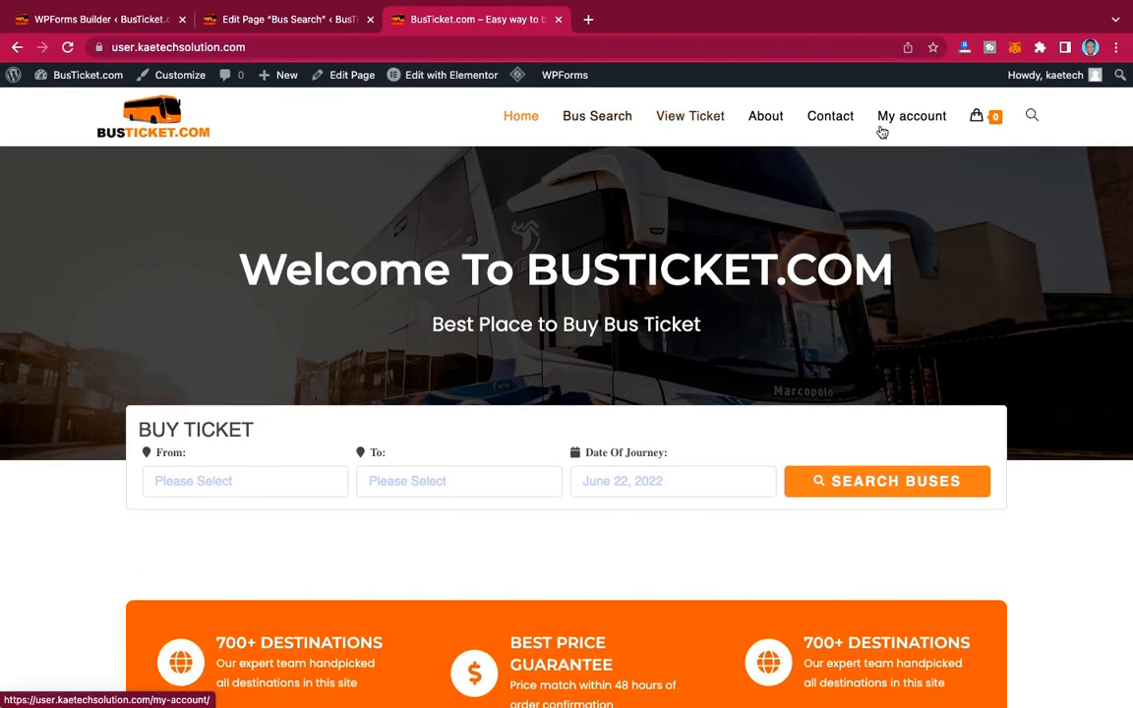
Check the Contact page's form and Submit button on the live site, and return to the home page.
left_click(818, 119)
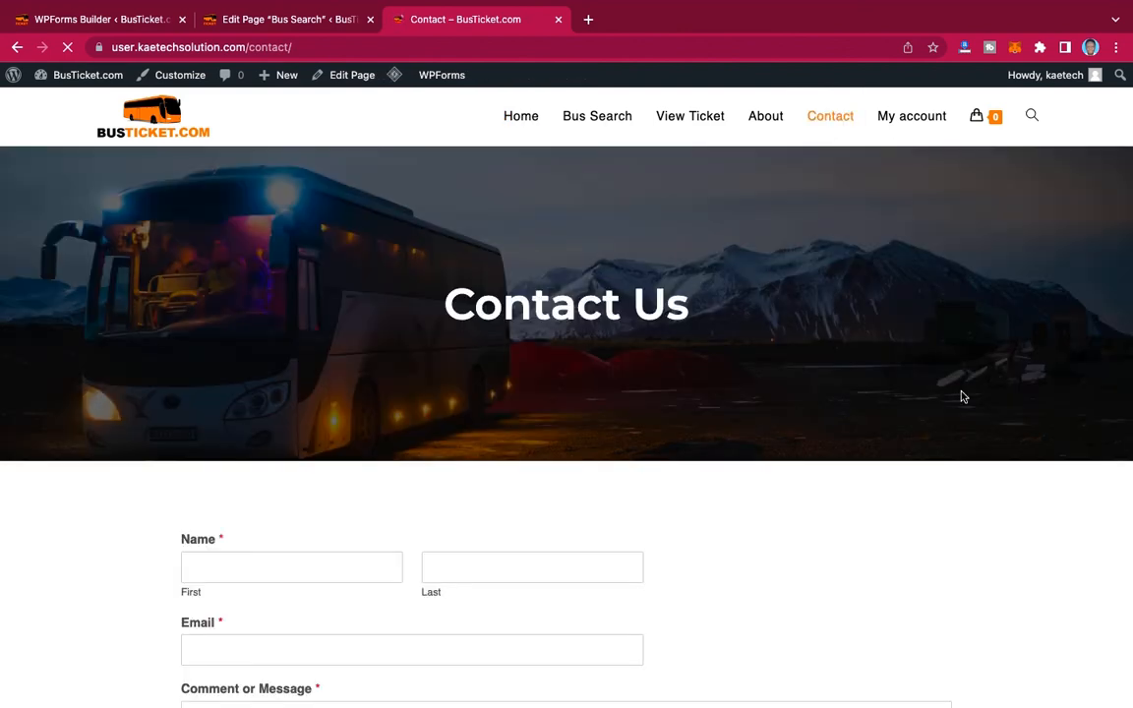
scroll(963, 397, "down", 3)
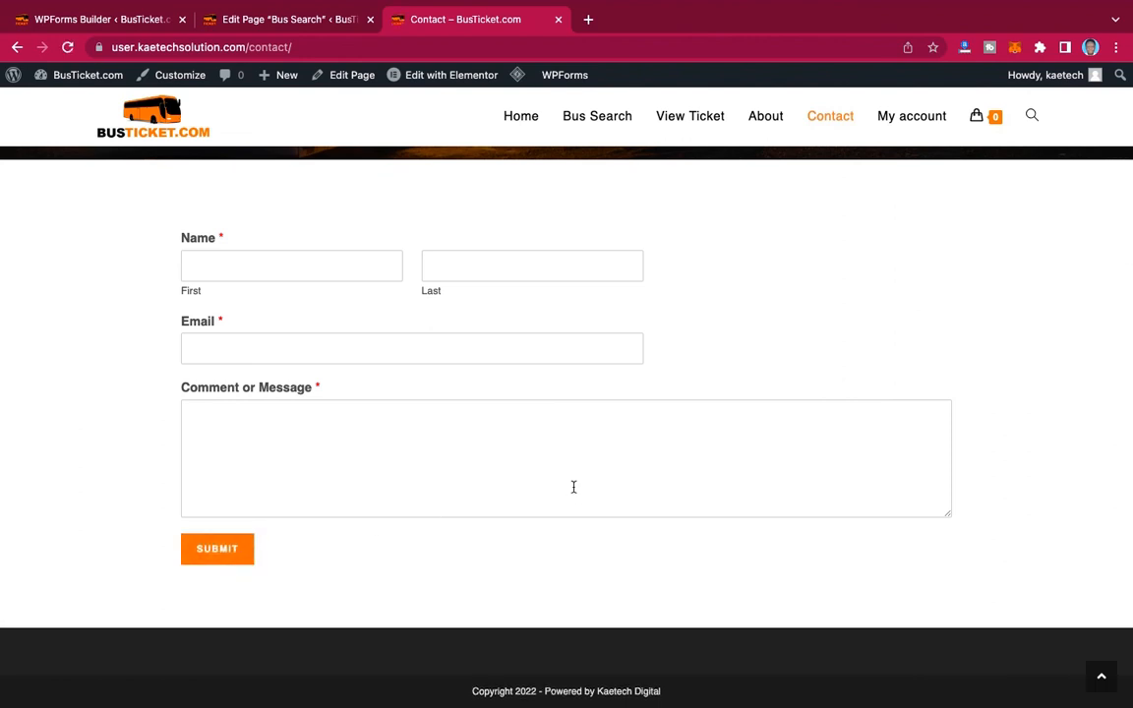
scroll(863, 310, "up", 3)
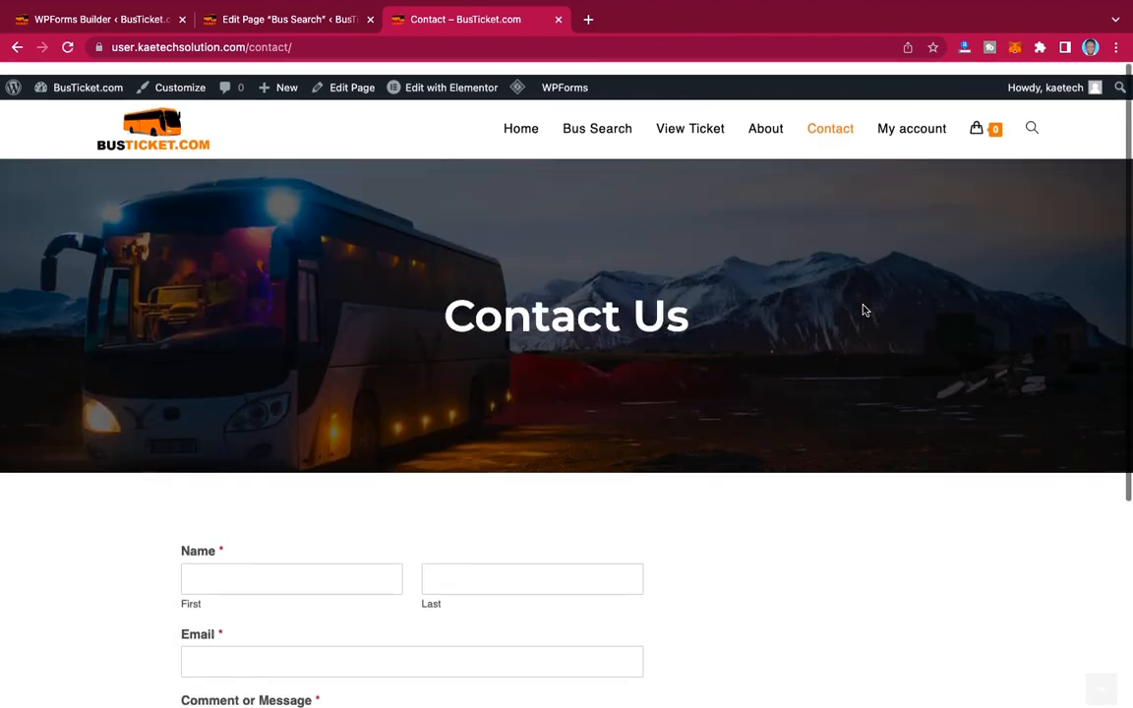
scroll(864, 310, "down", 3)
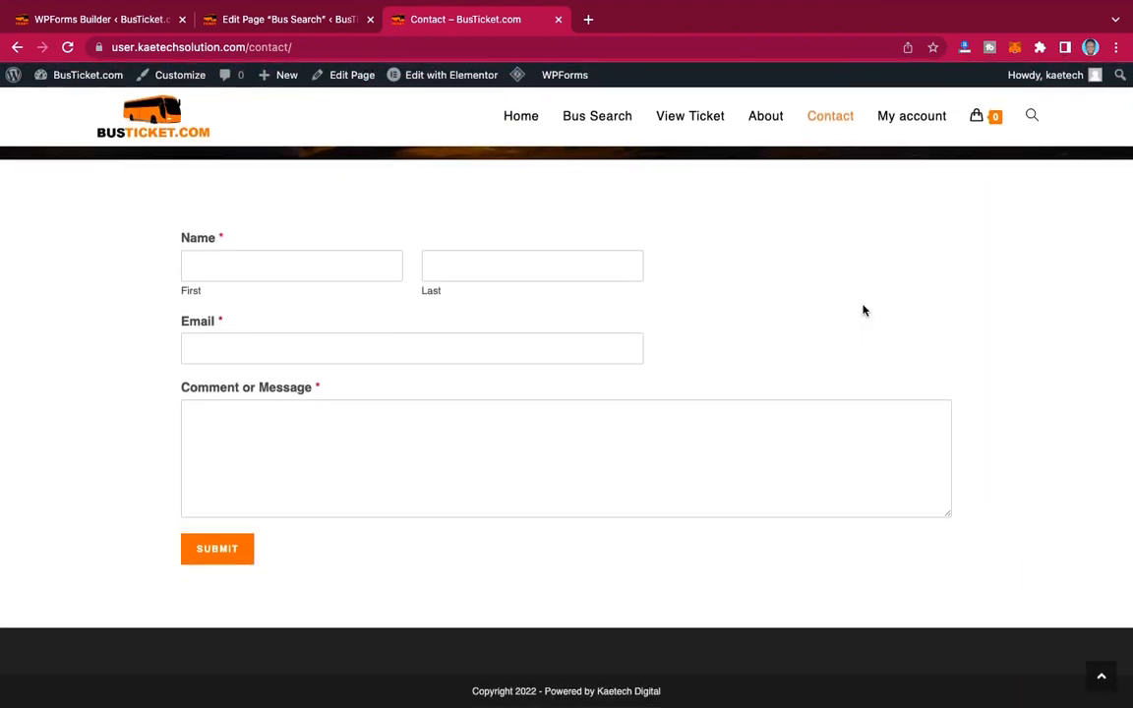
scroll(863, 311, "up", 3)
left_click(521, 116)
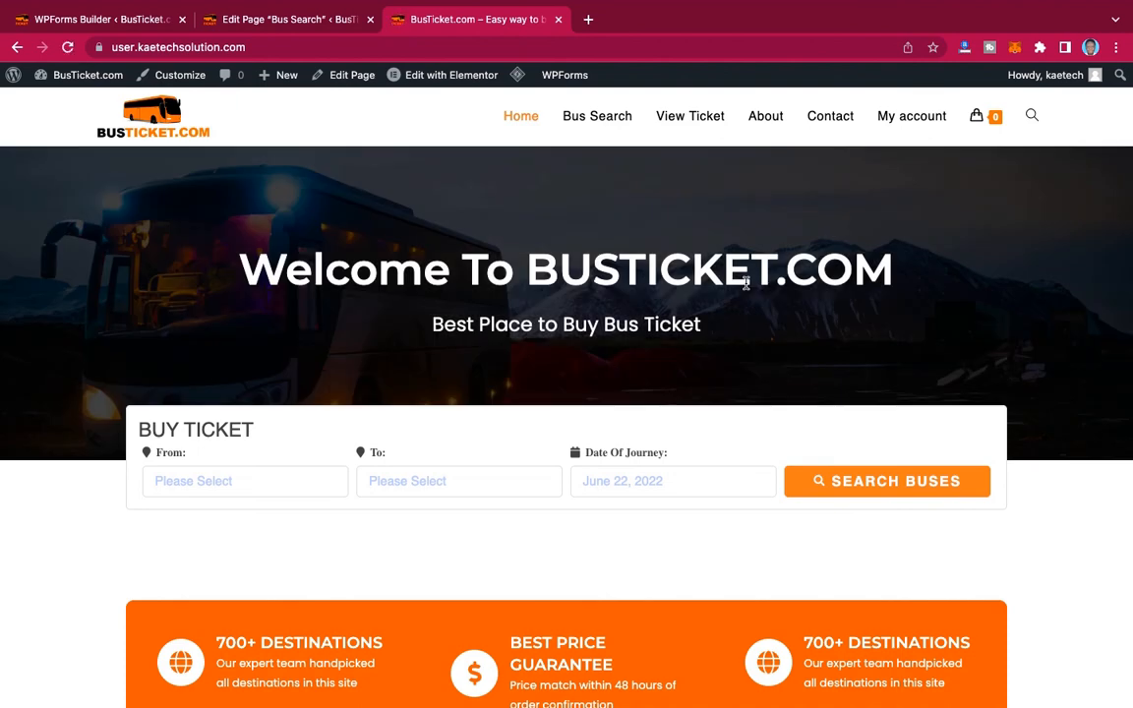
scroll(746, 283, "down", 10)
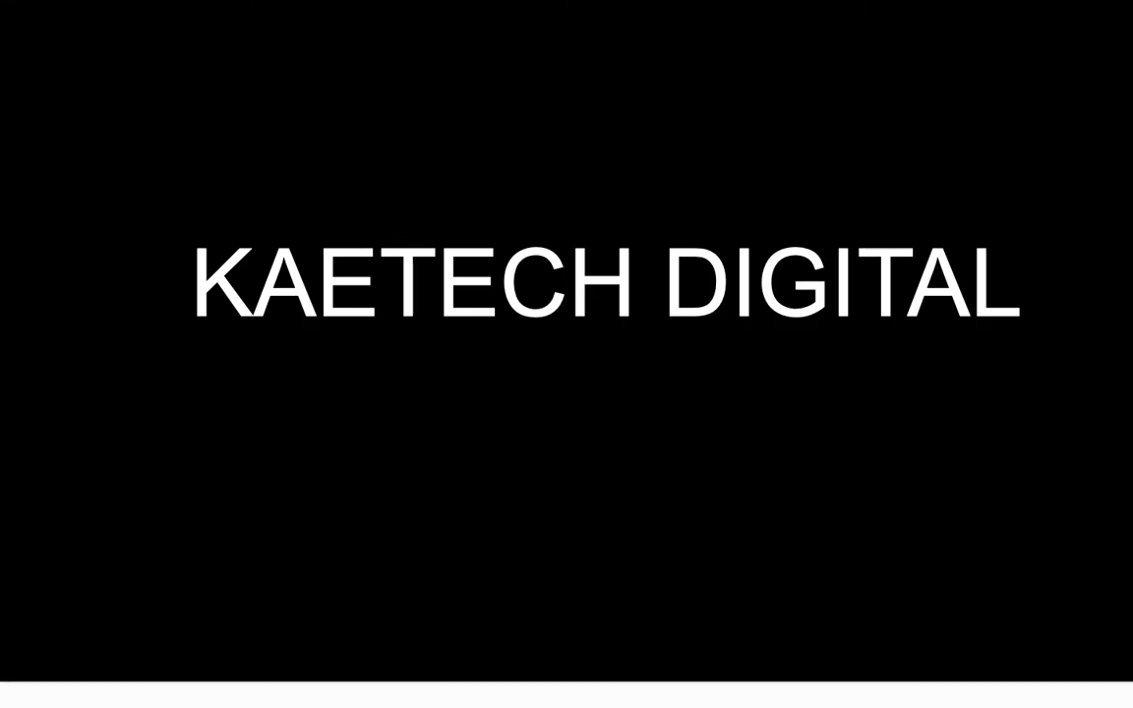